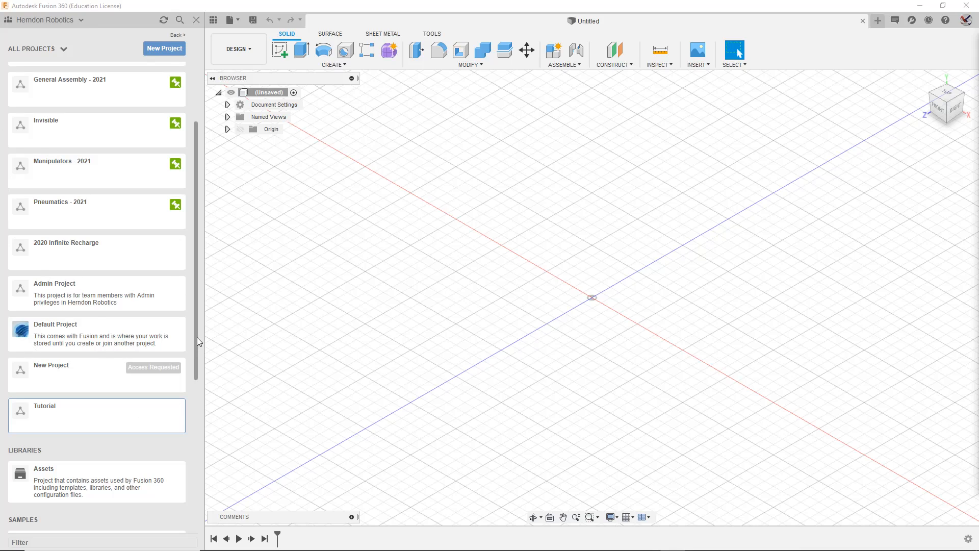
Step: Examine the team's project list and the available project filters, hiding and reopening the data panel along the way
drag(197, 319, 194, 223)
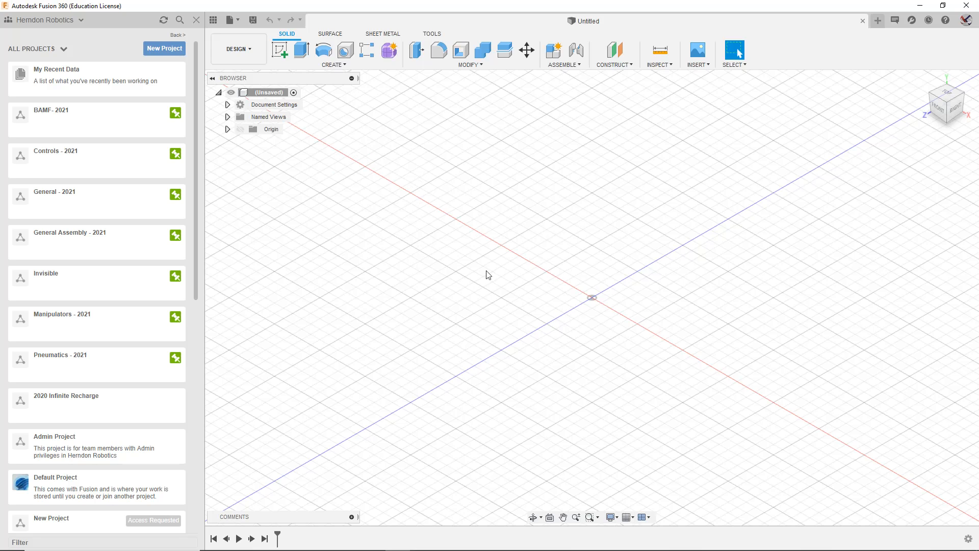
click(196, 20)
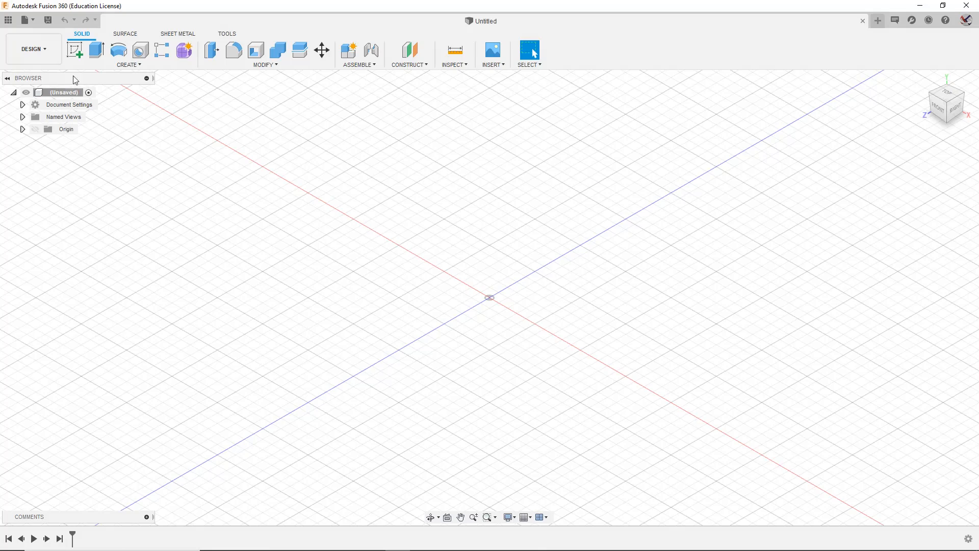
click(6, 23)
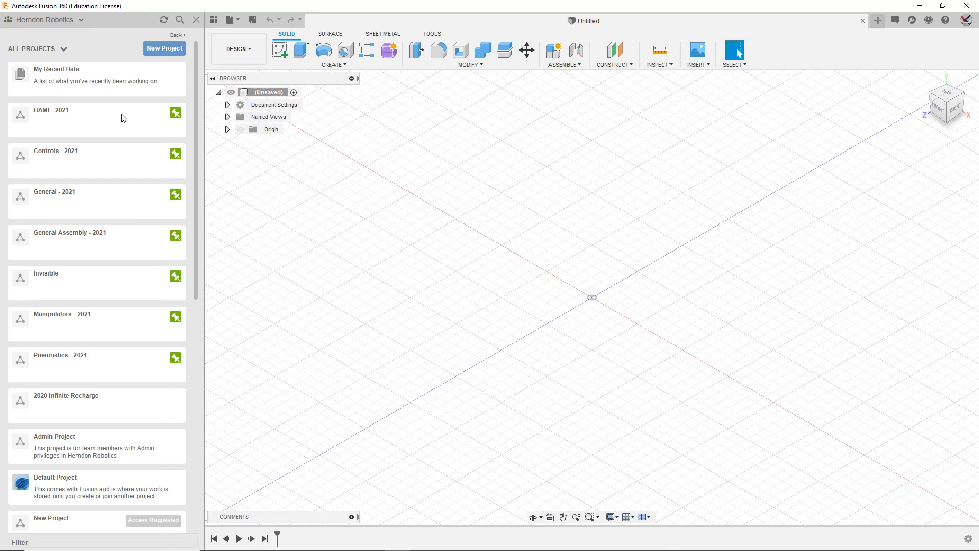
scroll(133, 147, down, 5)
scroll(126, 148, down, 2)
scroll(102, 153, up, 7)
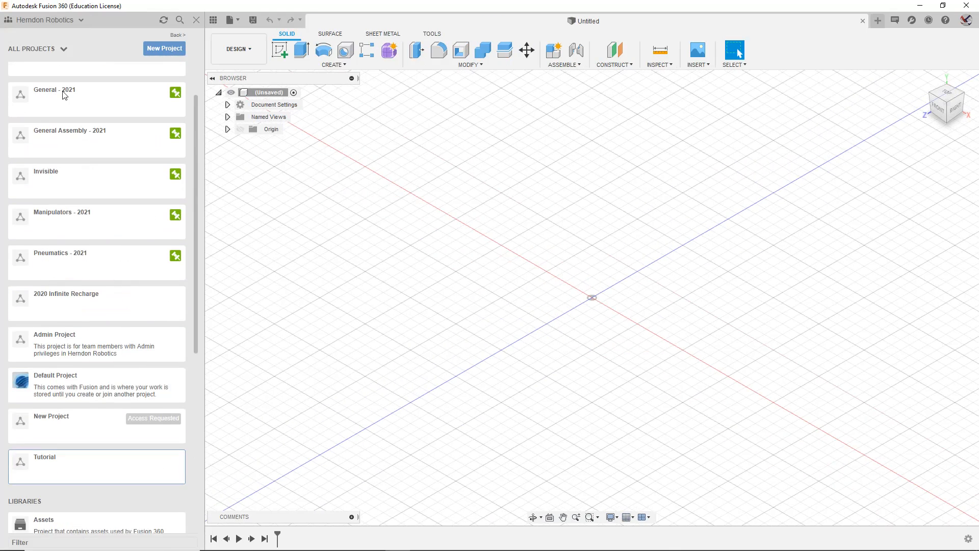
click(47, 49)
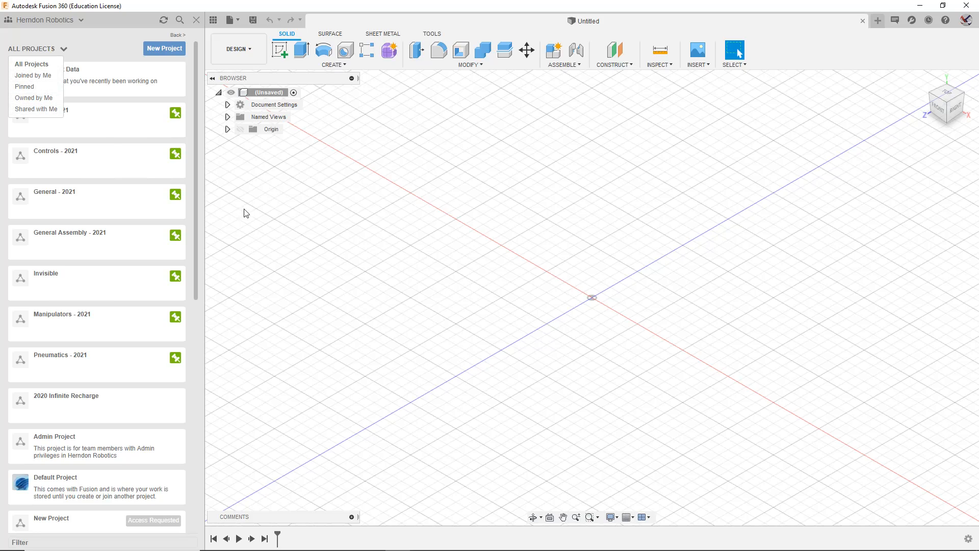
click(355, 247)
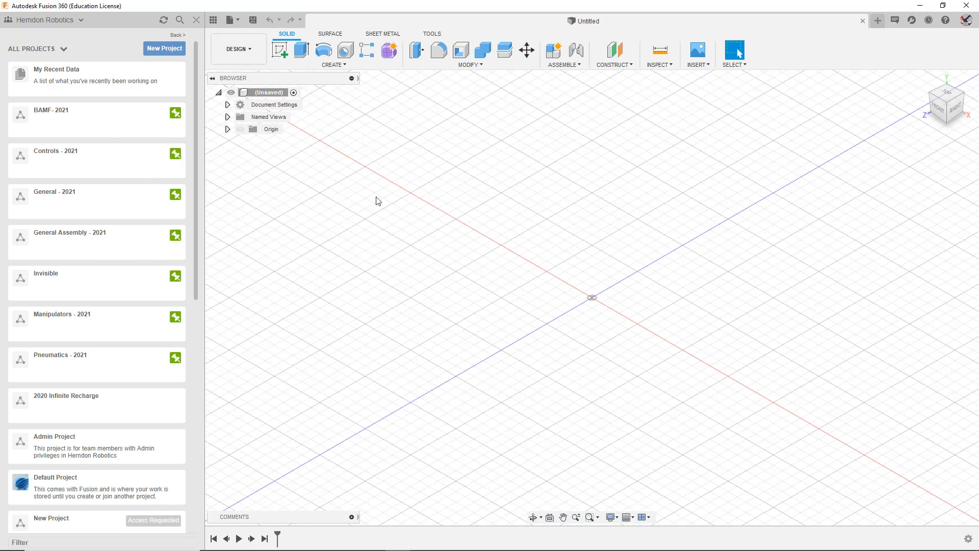
Step: Open the Student's Work folder in the Tutorial project
scroll(201, 211, down, 2)
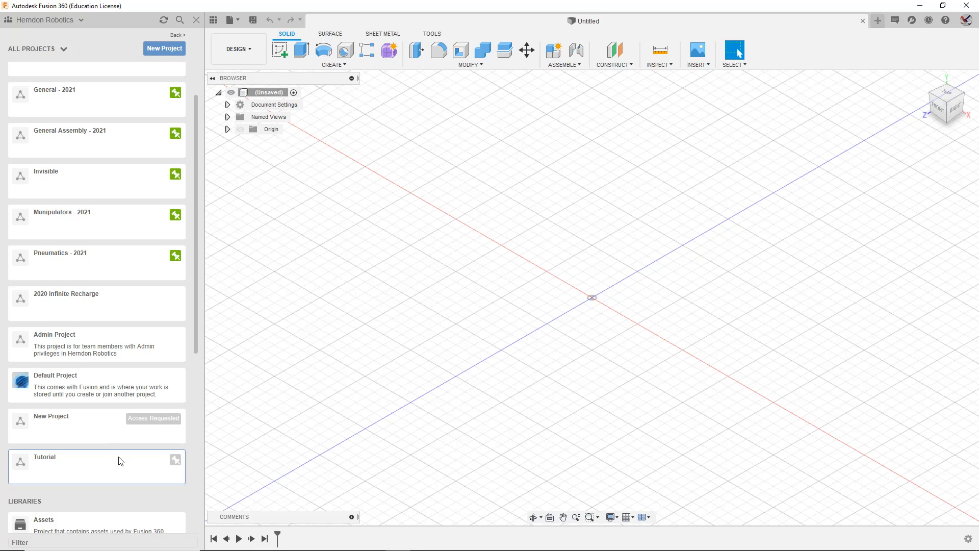
click(121, 461)
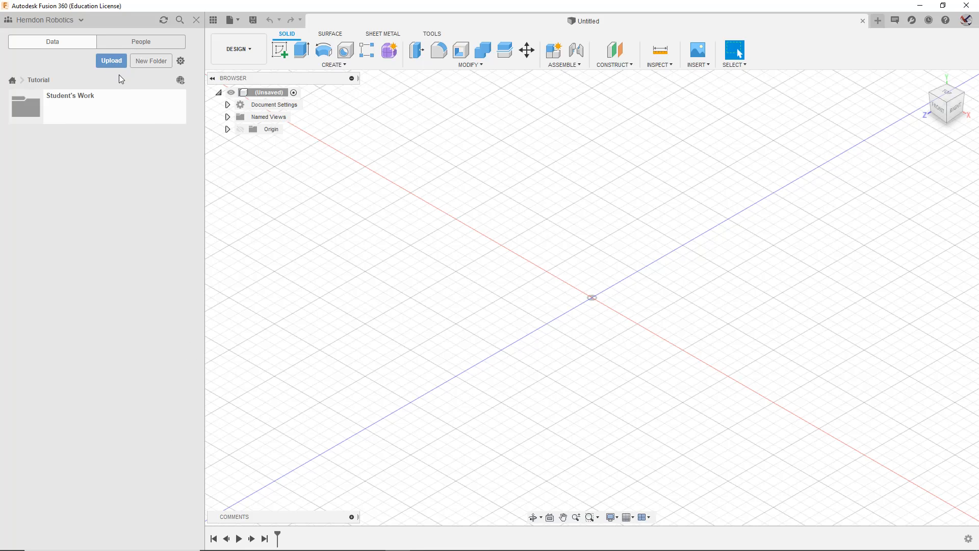
click(116, 105)
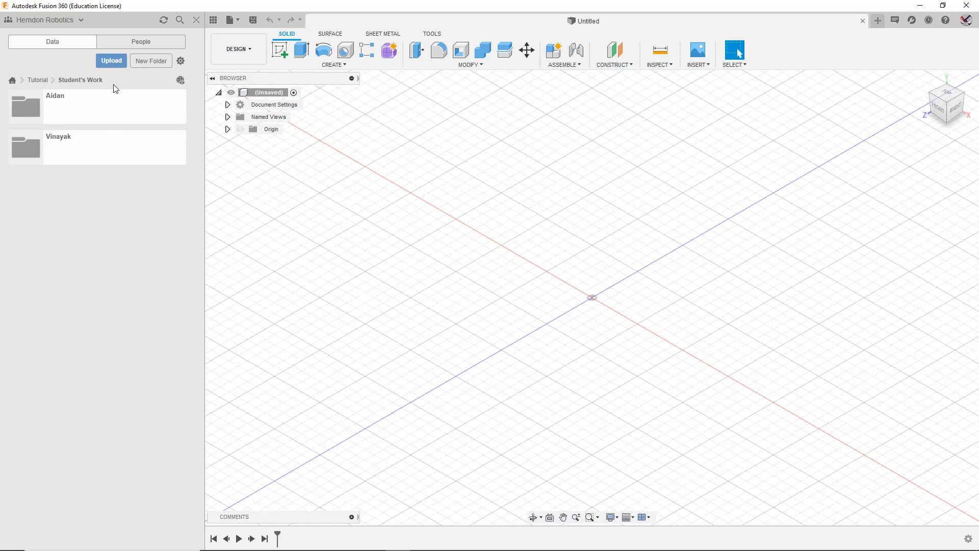
Step: Create a new subfolder in Student's Work, named with the teacher's title and surname
click(145, 61)
text(Mr)
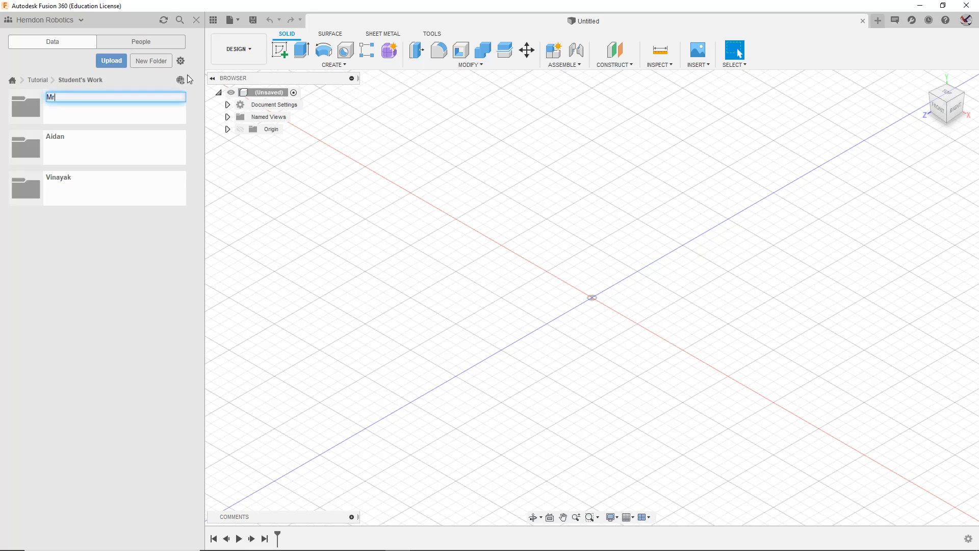
text(.Youmans)
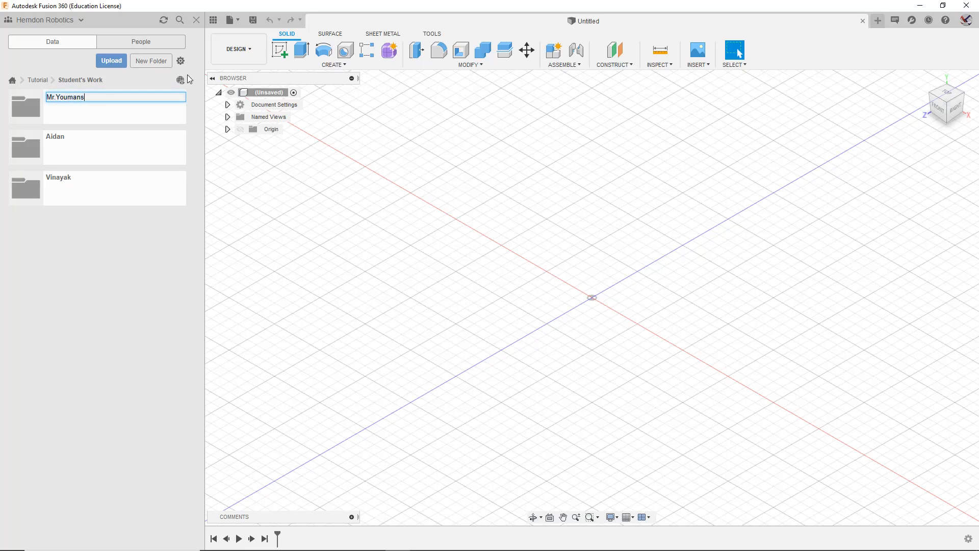
key(Return)
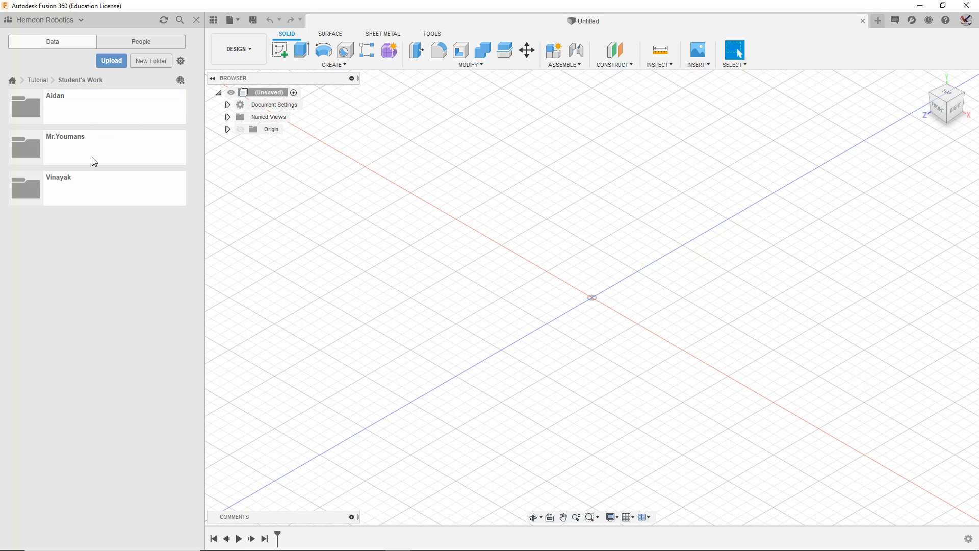
Step: Delete the teacher's folder from Student's Work
click(88, 141)
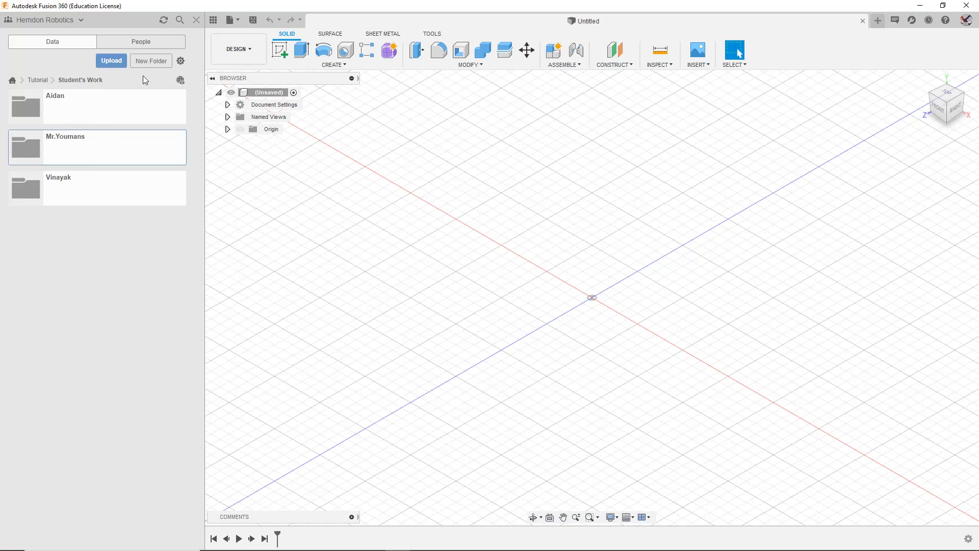
right_click(91, 145)
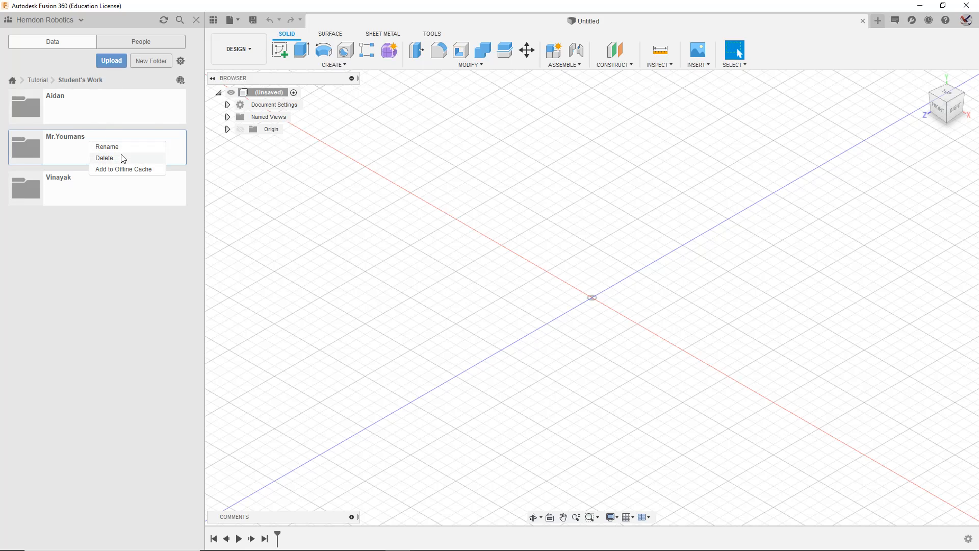
click(121, 157)
click(500, 295)
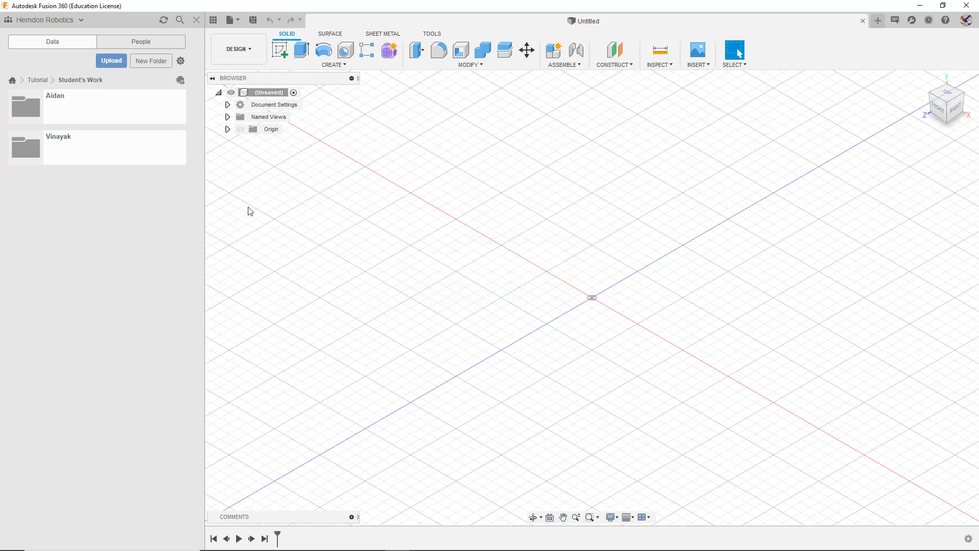
Step: Open the first student's folder inside Student's Work
double_click(153, 108)
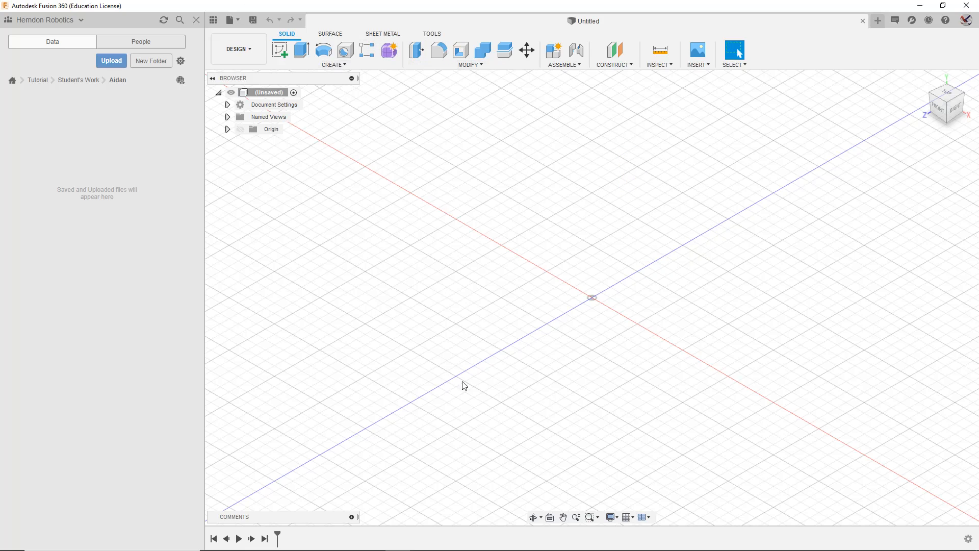
click(87, 80)
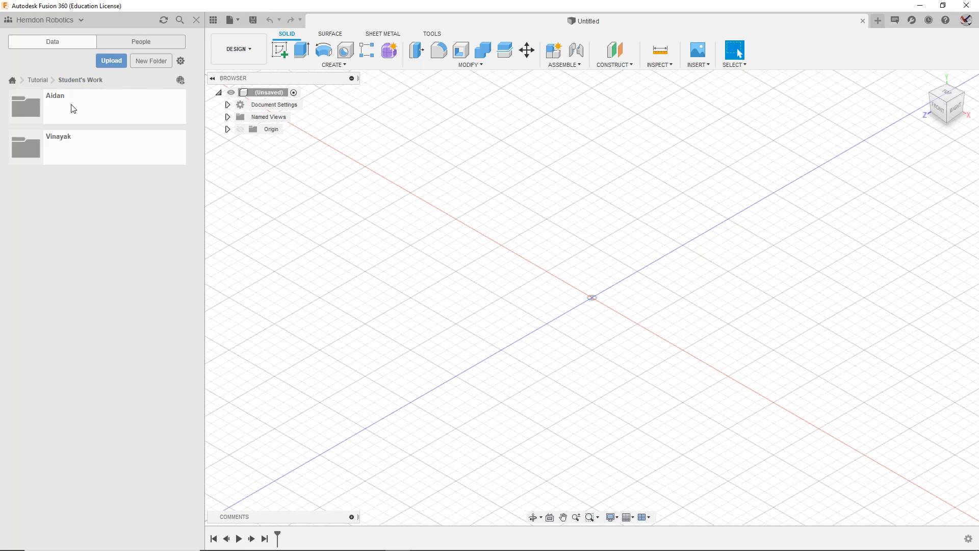
click(81, 113)
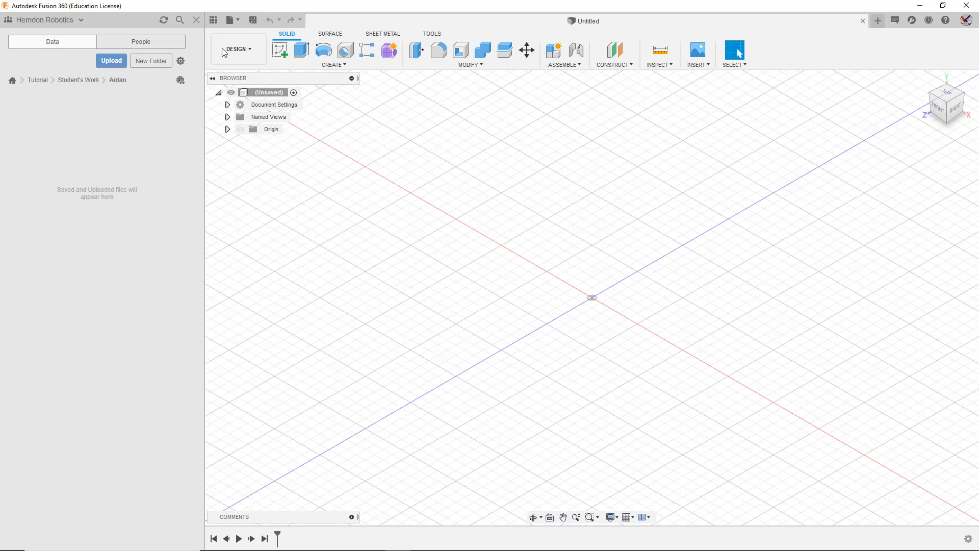
Step: Start saving the untitled design and look through the other projects as possible save locations, including Default Project and General Assembly - 2021
click(253, 20)
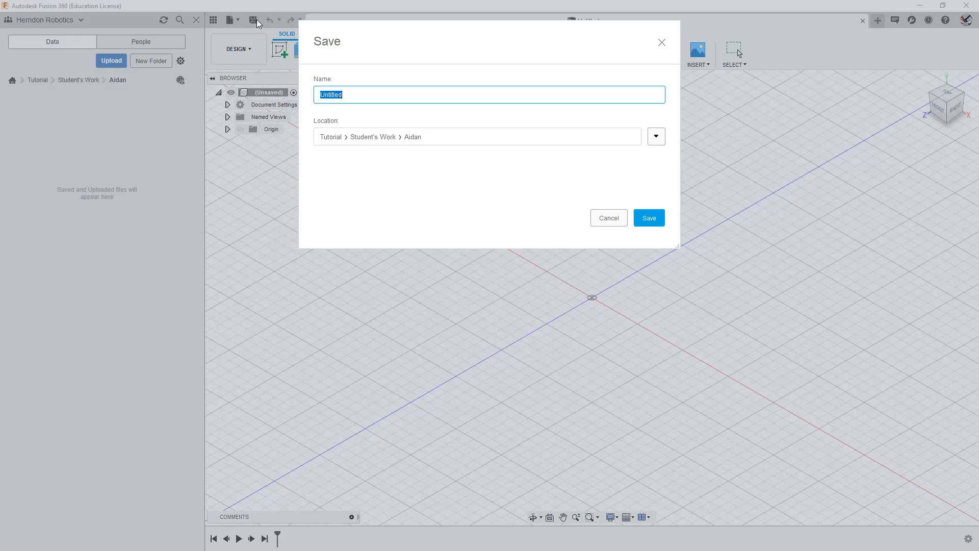
click(649, 138)
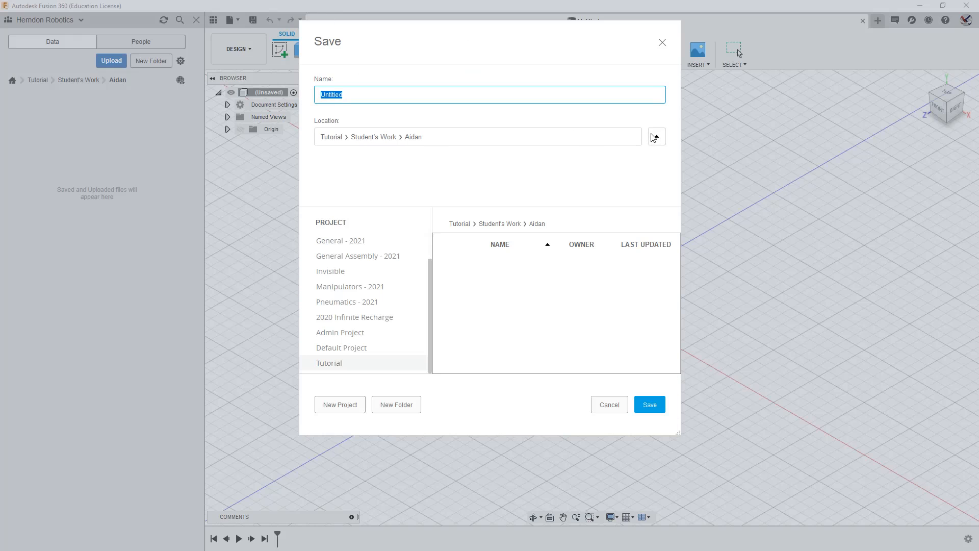
click(347, 272)
click(342, 348)
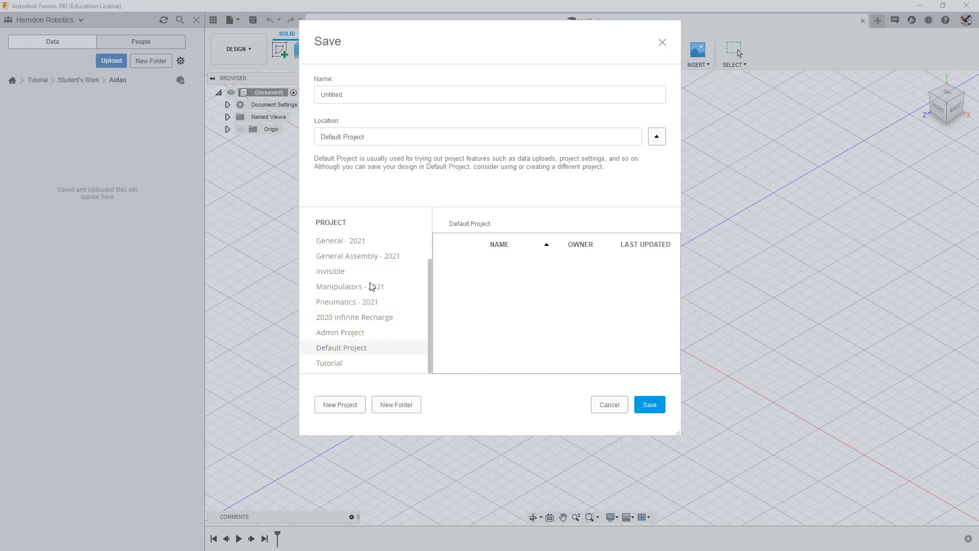
click(367, 256)
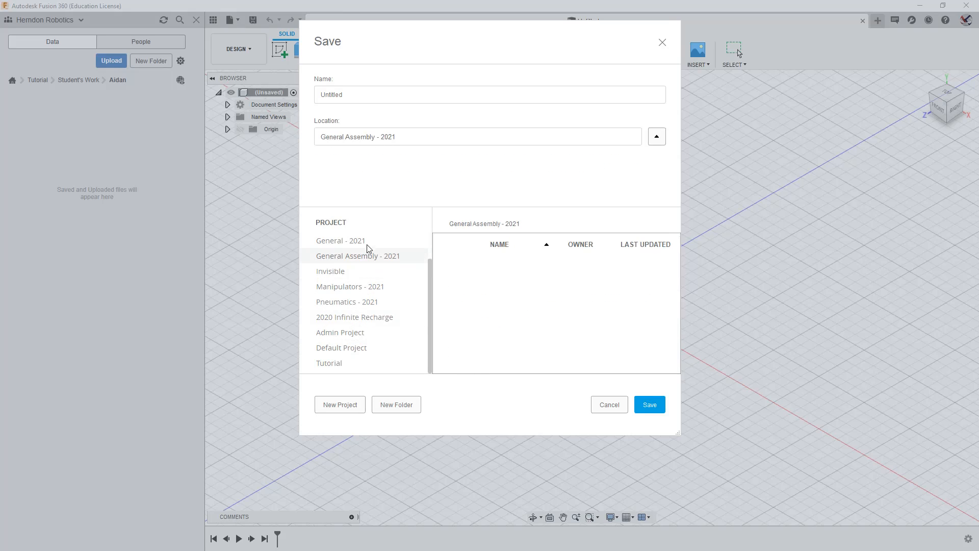
click(368, 239)
click(366, 257)
click(332, 316)
Step: Save the design as Tutorial1 in the first student's folder under Tutorial > Student's Work
click(363, 362)
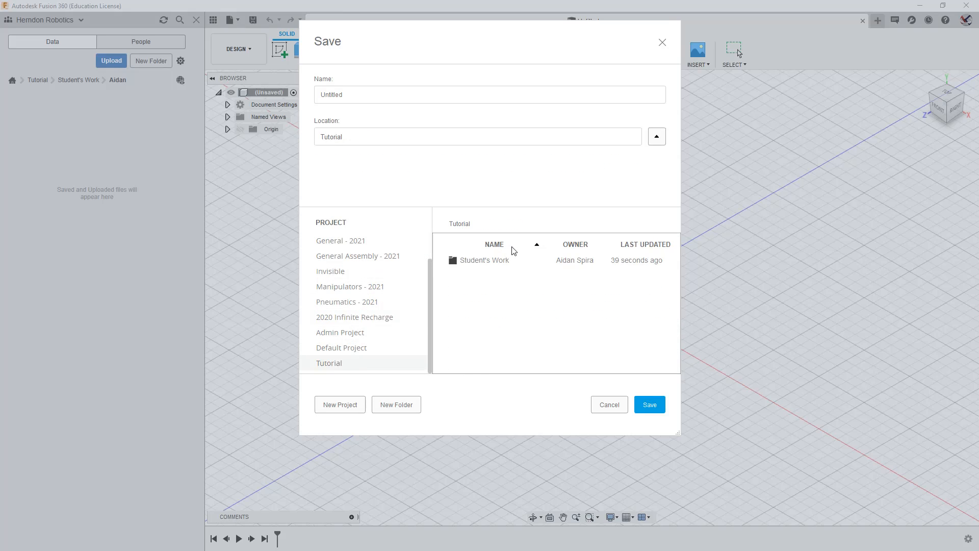
double_click(508, 264)
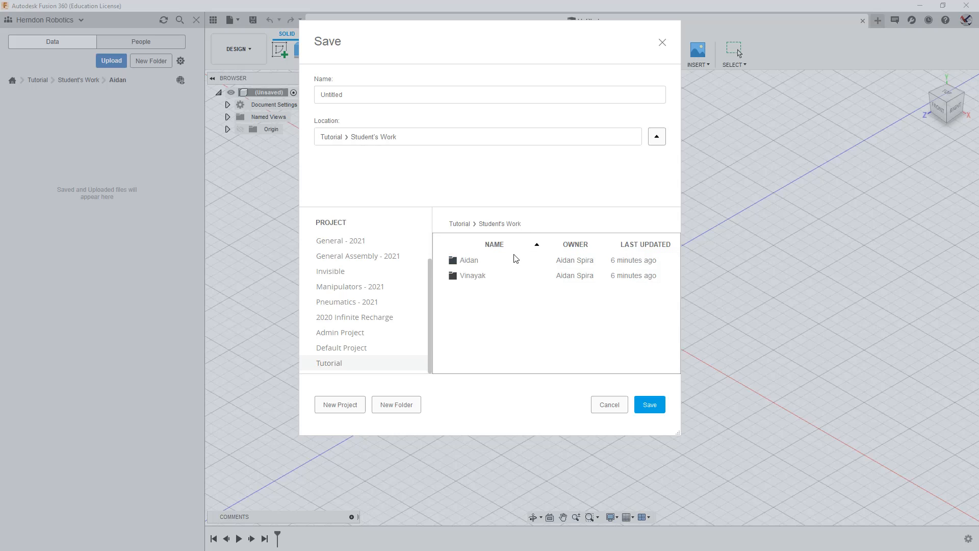
click(466, 262)
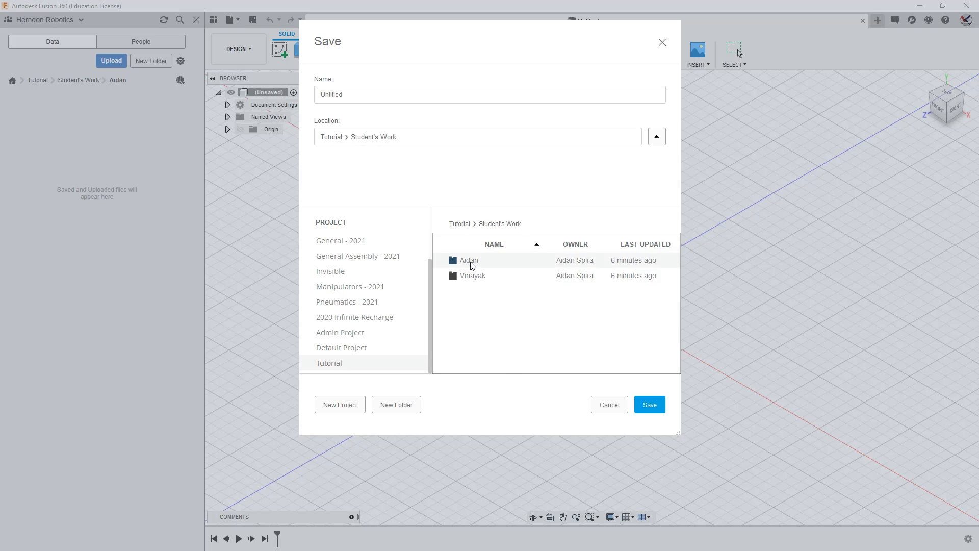
double_click(469, 262)
click(493, 101)
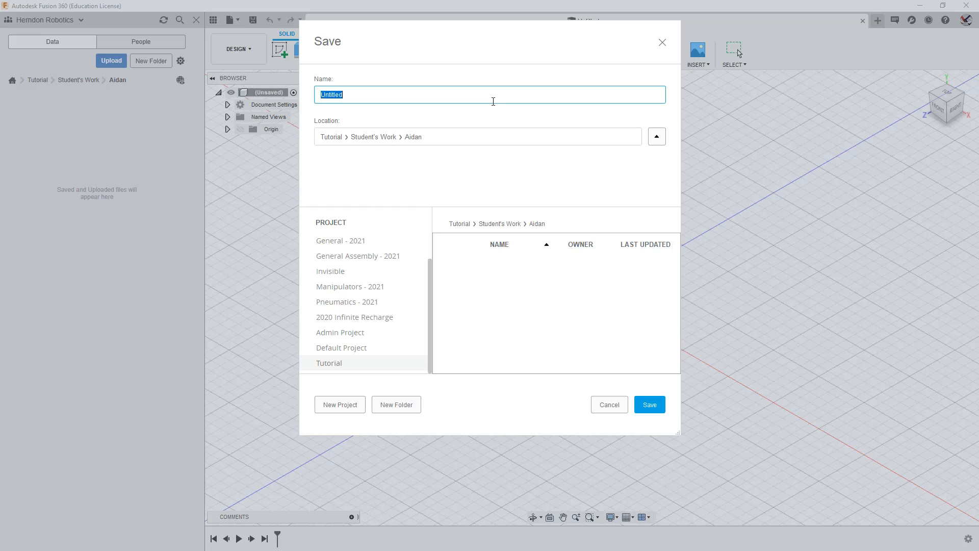
text(Ty)
click(653, 403)
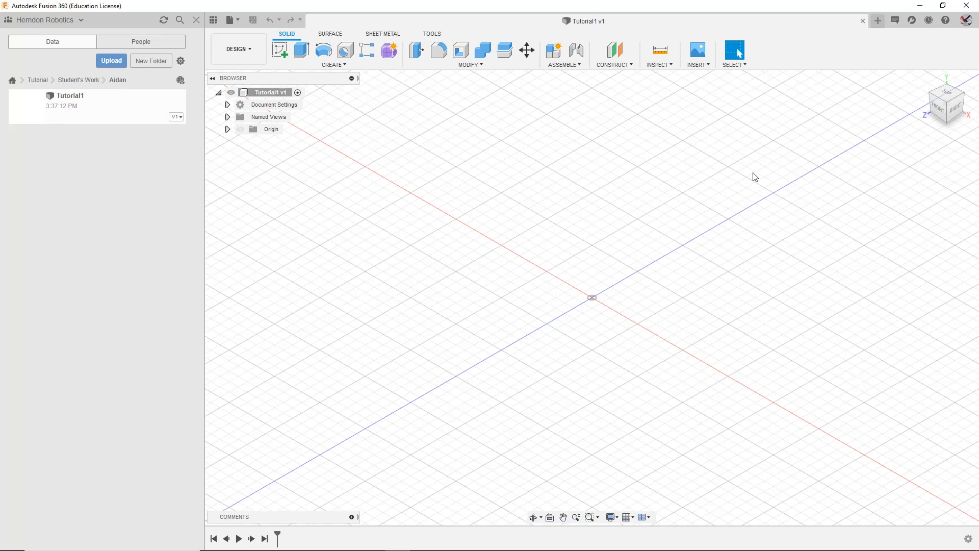
Step: Return to the project list and open the WCP-0049 Rev2 6INCH wheel from the 2020 Infinite Recharge project
drag(794, 142, 586, 305)
click(12, 81)
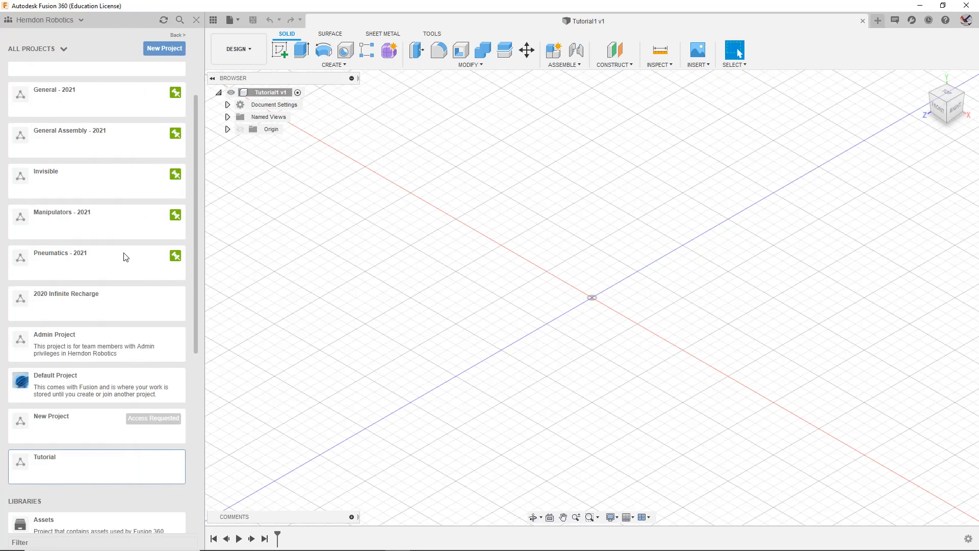
scroll(82, 156, up, 3)
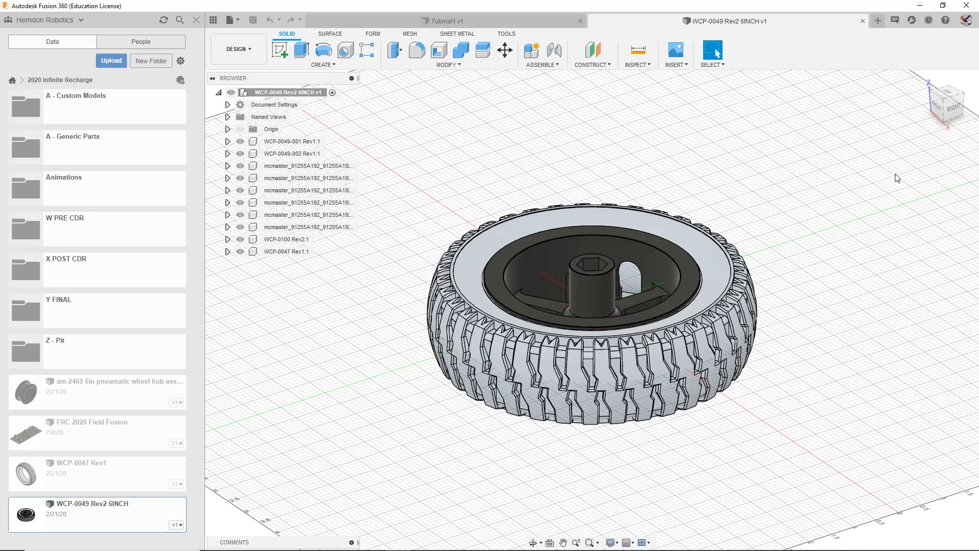
Step: Save a copy of the wheel, named WCP-0049 Rev2 6INCH, at the top level of the Tutorial project, outside Student's Work
click(231, 21)
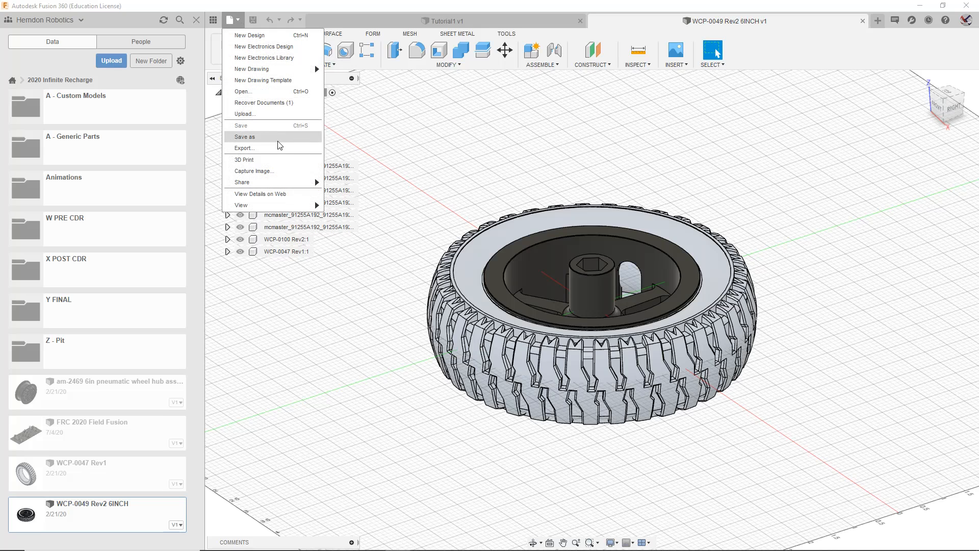
click(245, 136)
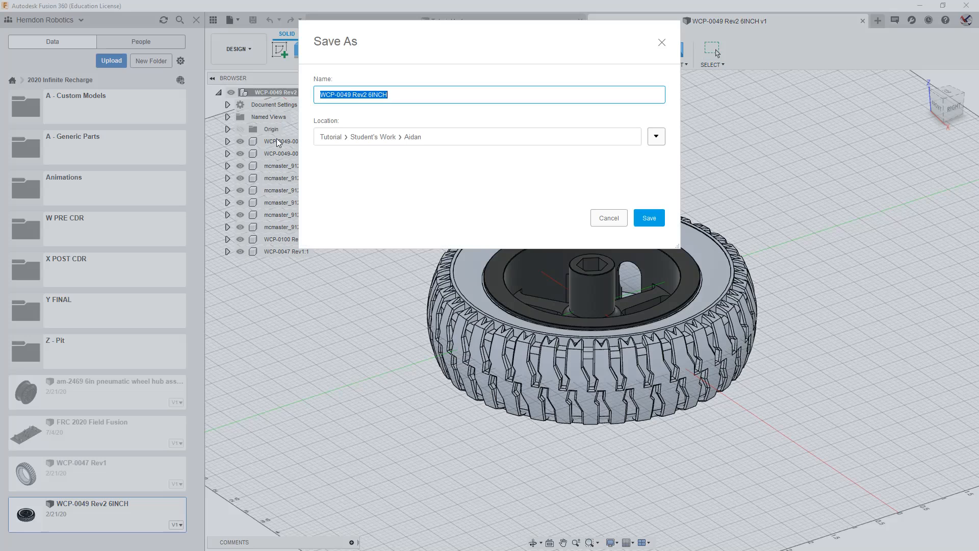
click(656, 137)
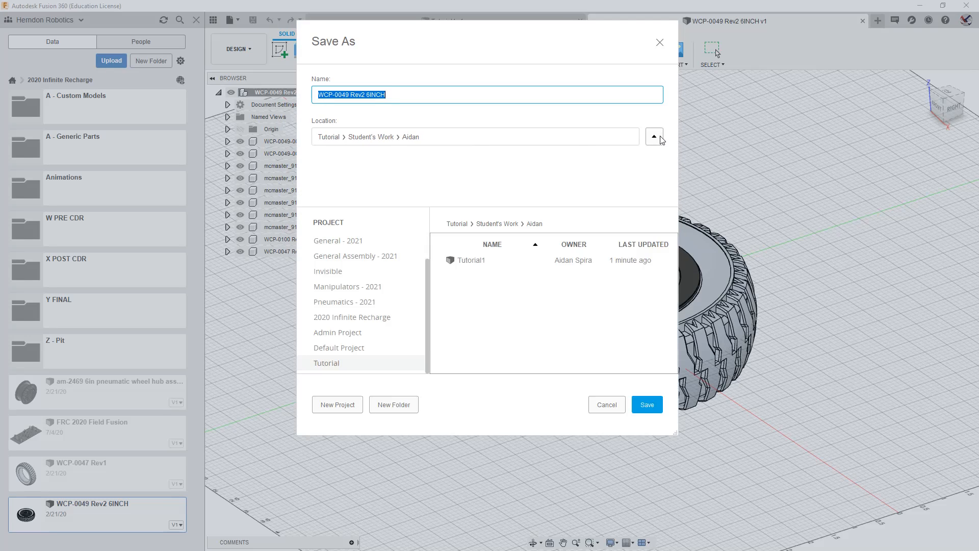
click(386, 369)
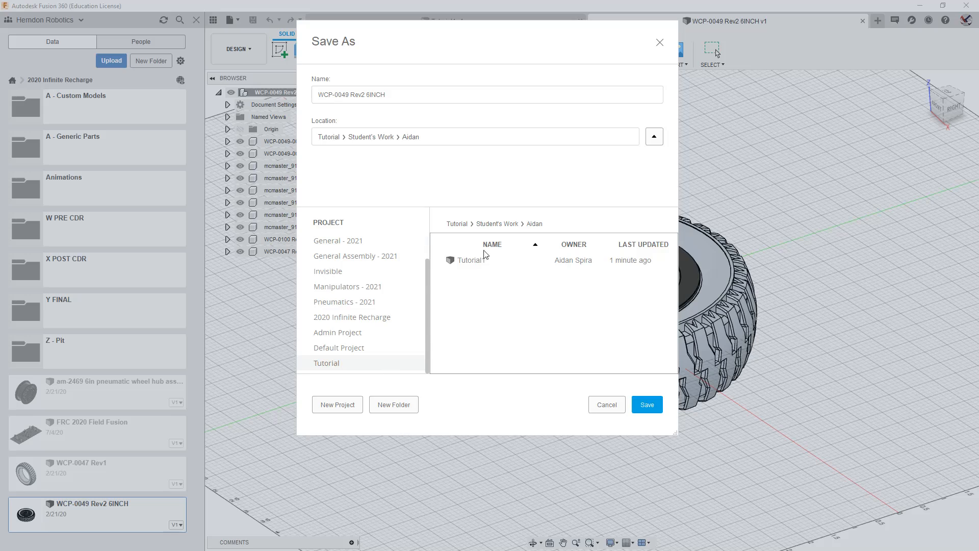
click(497, 224)
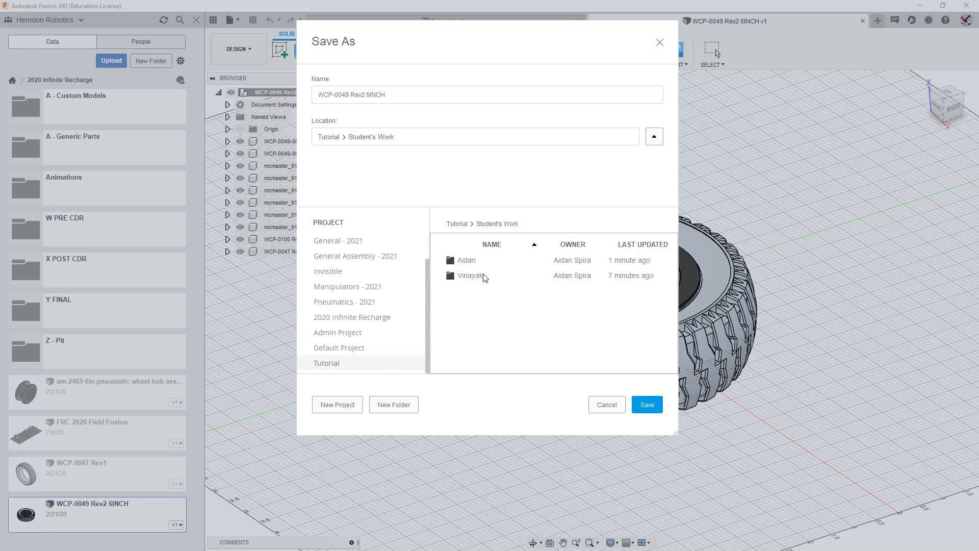
double_click(469, 276)
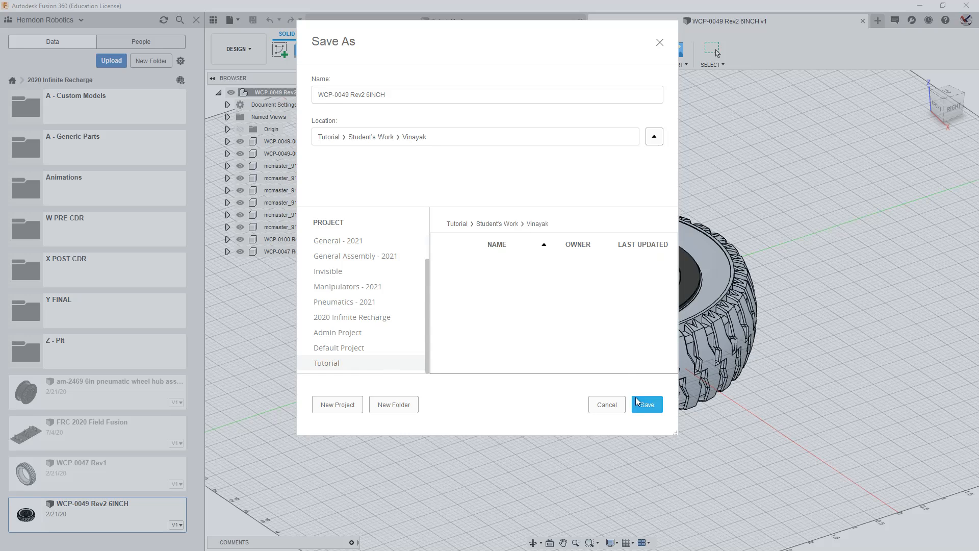
click(509, 224)
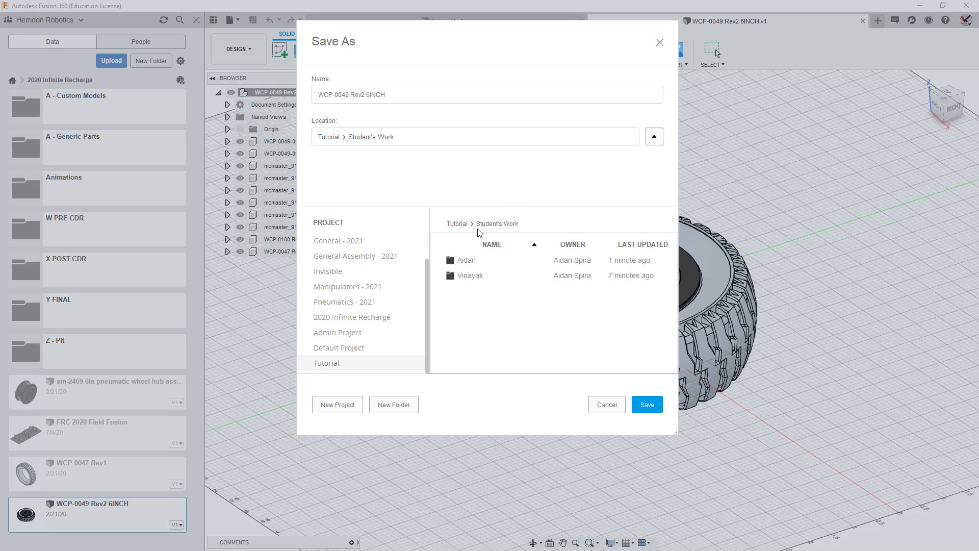
click(459, 225)
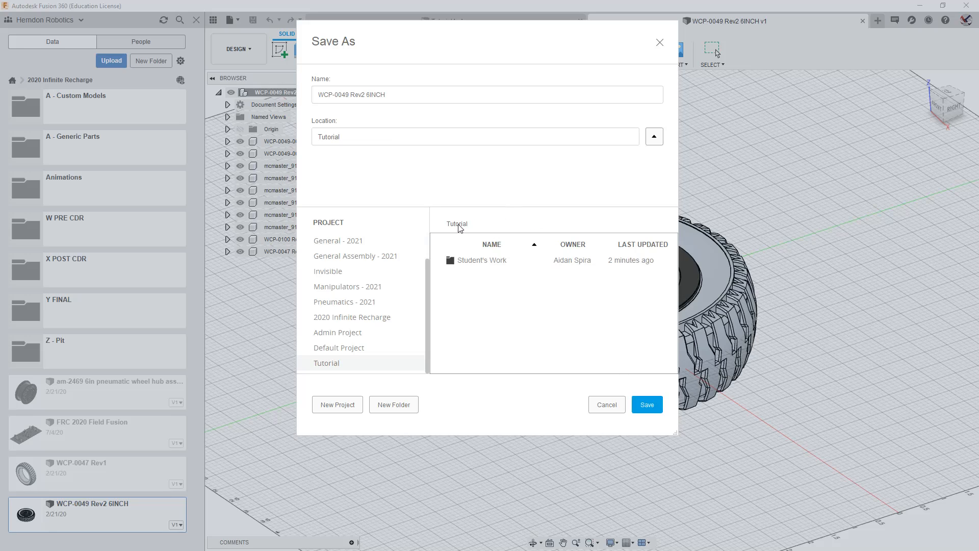
click(646, 405)
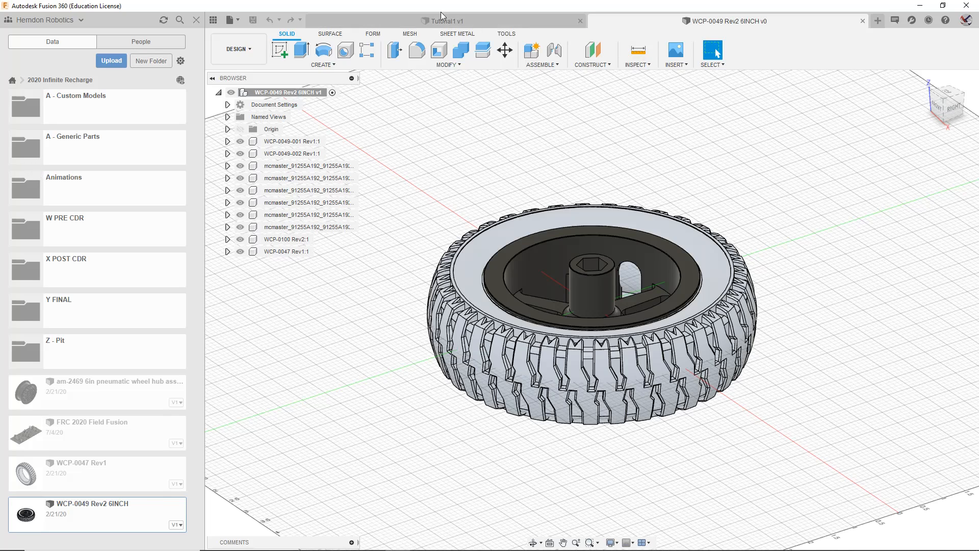
Step: Return to the project list, go into the Tutorial project and open the saved WCP-0049 Rev2 6INCH copy
click(13, 82)
scroll(118, 306, down, 5)
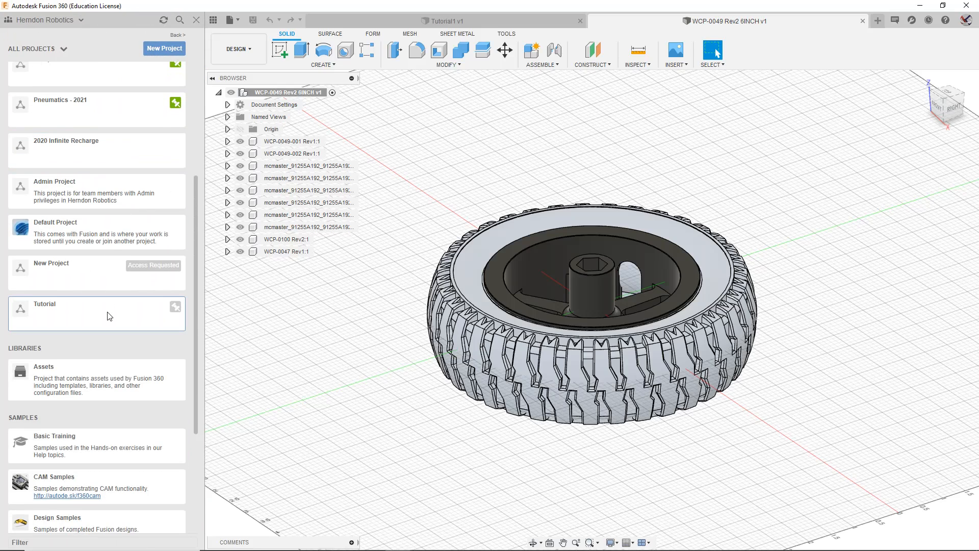
click(109, 316)
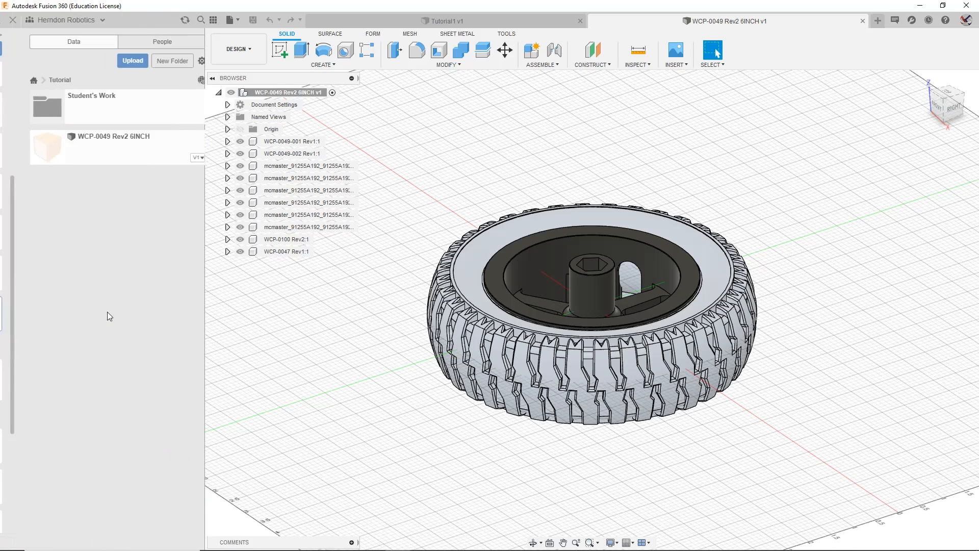
double_click(135, 154)
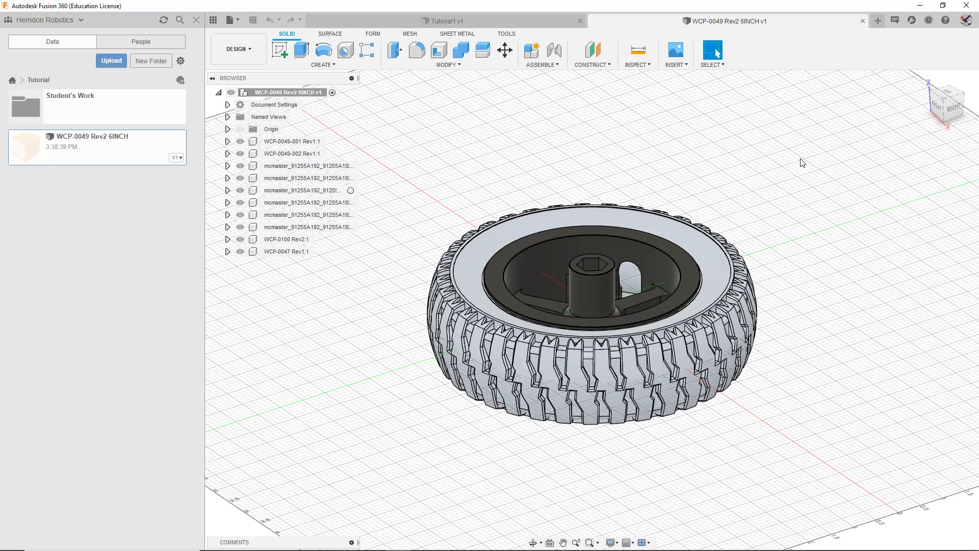
Step: Zoom in and out repeatedly to view the wheel at different scales
scroll(803, 163, up, 3)
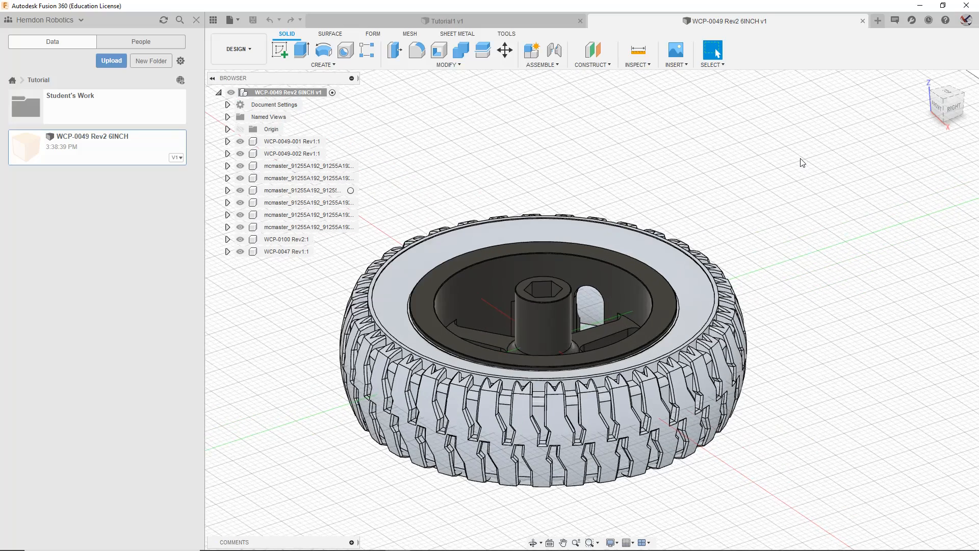
scroll(802, 163, down, 2)
scroll(802, 162, down, 3)
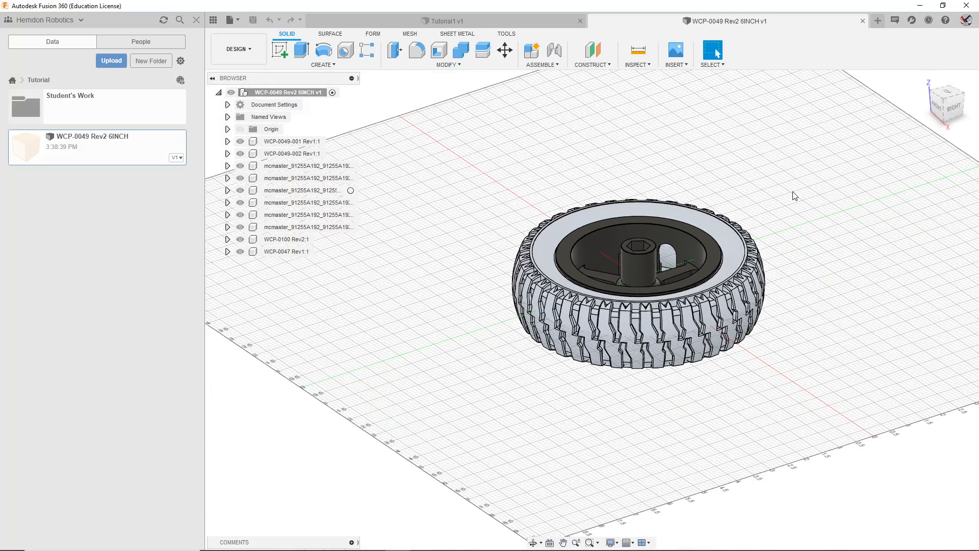
scroll(787, 206, down, 3)
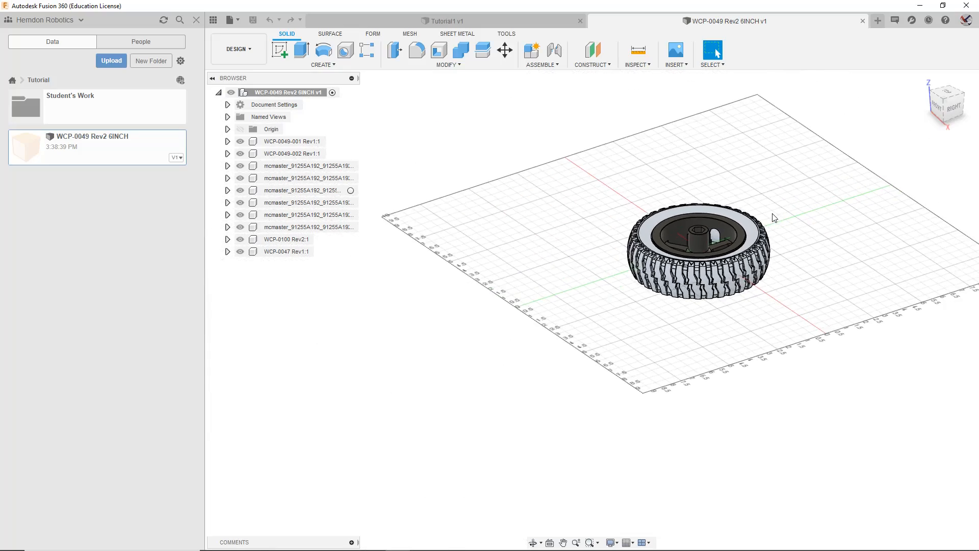
scroll(760, 173, up, 4)
scroll(733, 191, up, 2)
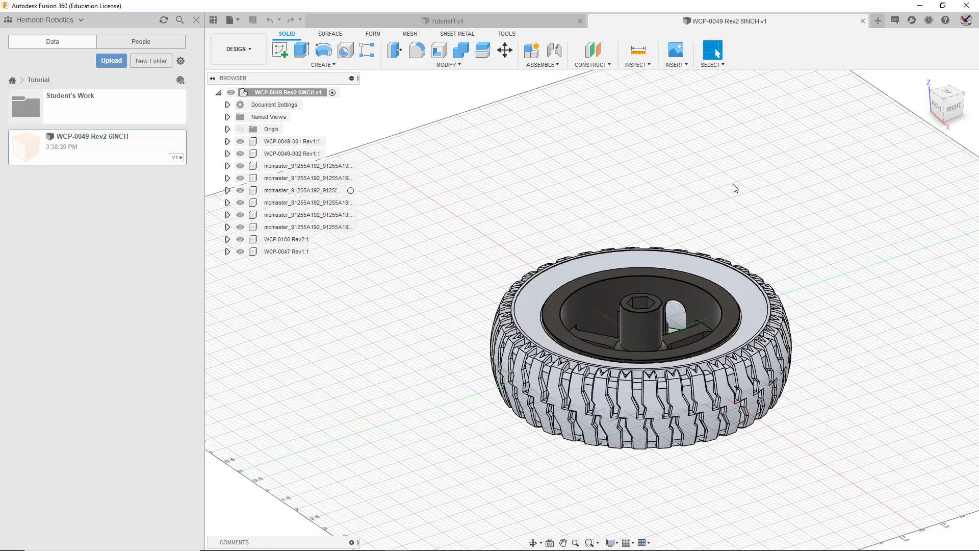
scroll(735, 188, down, 5)
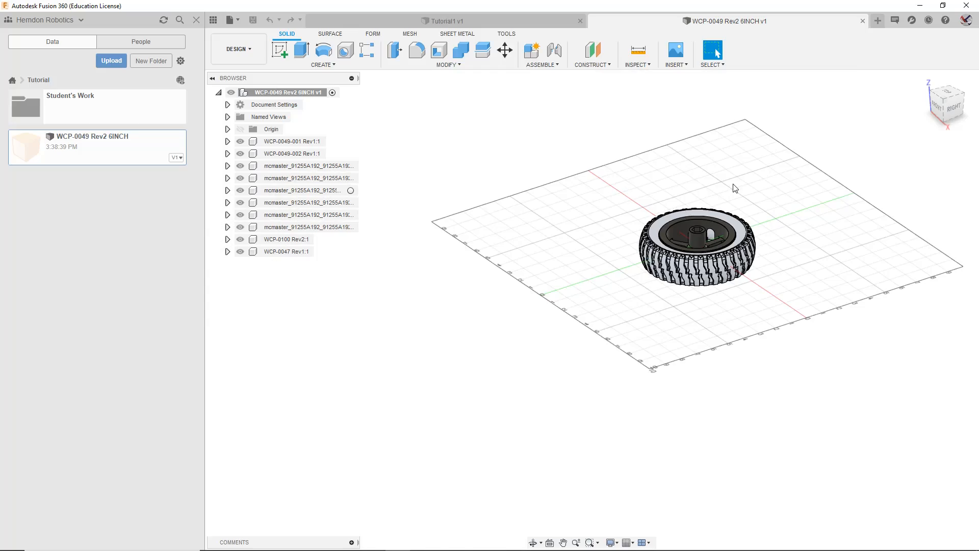
scroll(841, 229, up, 2)
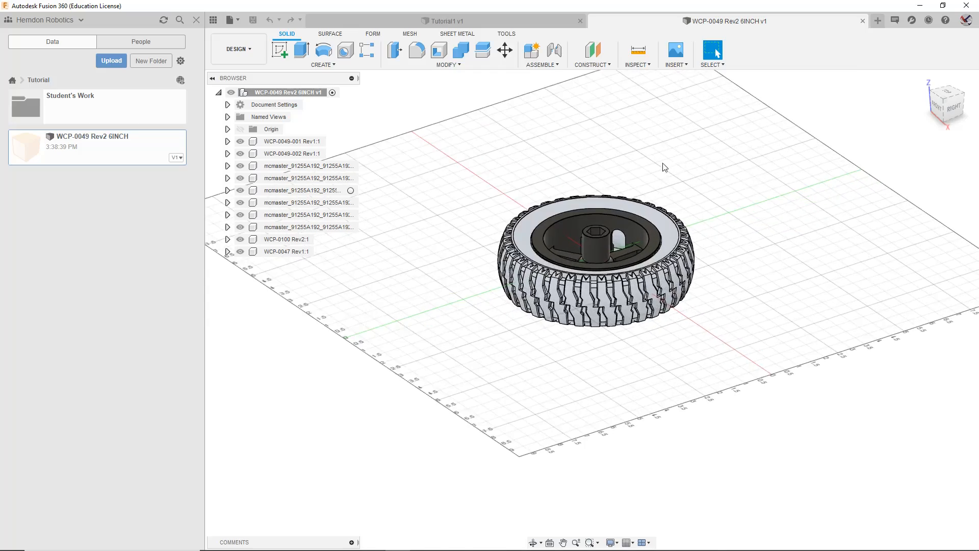
scroll(583, 234, up, 5)
scroll(583, 234, down, 3)
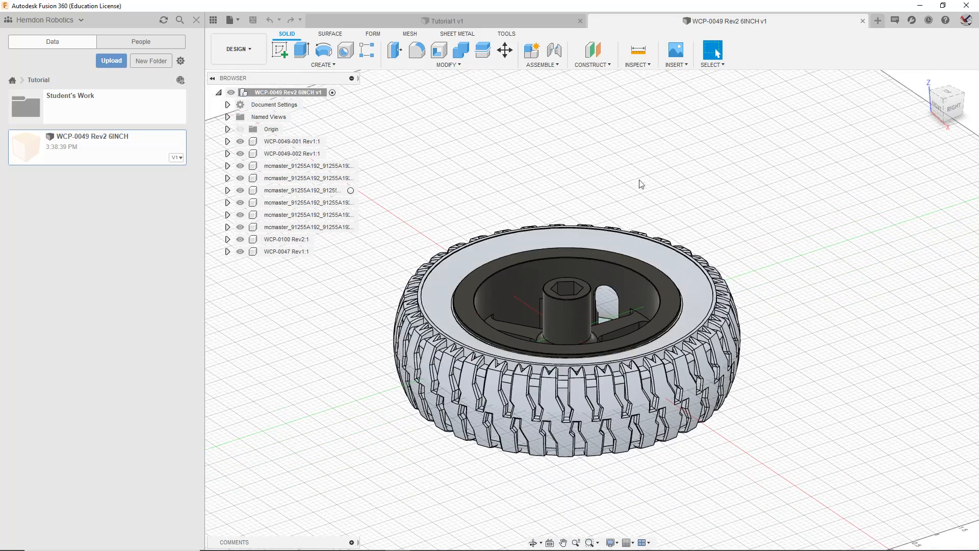
Step: Pan the view to move the wheel around the canvas, adjusting the zoom between movements
middle_drag(789, 186, 785, 180)
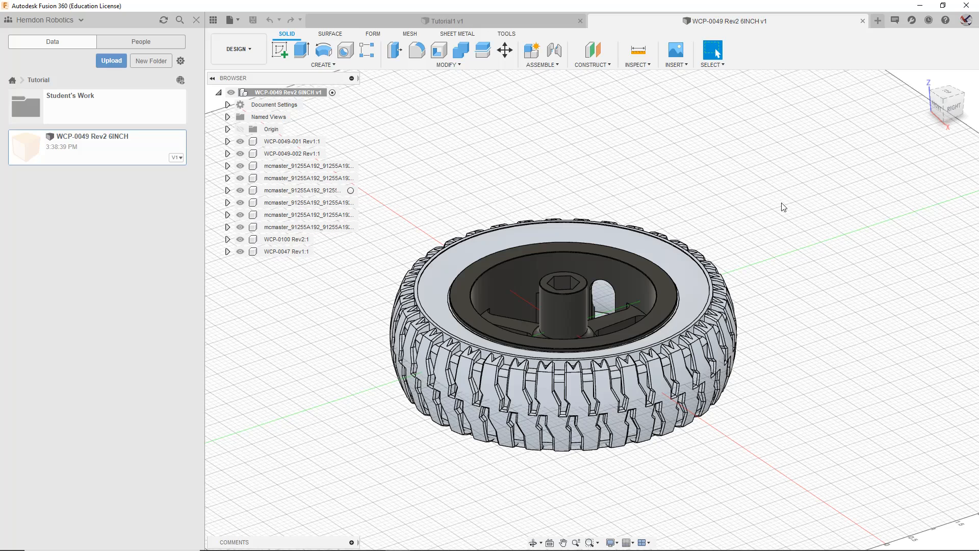
middle_drag(760, 256, 734, 233)
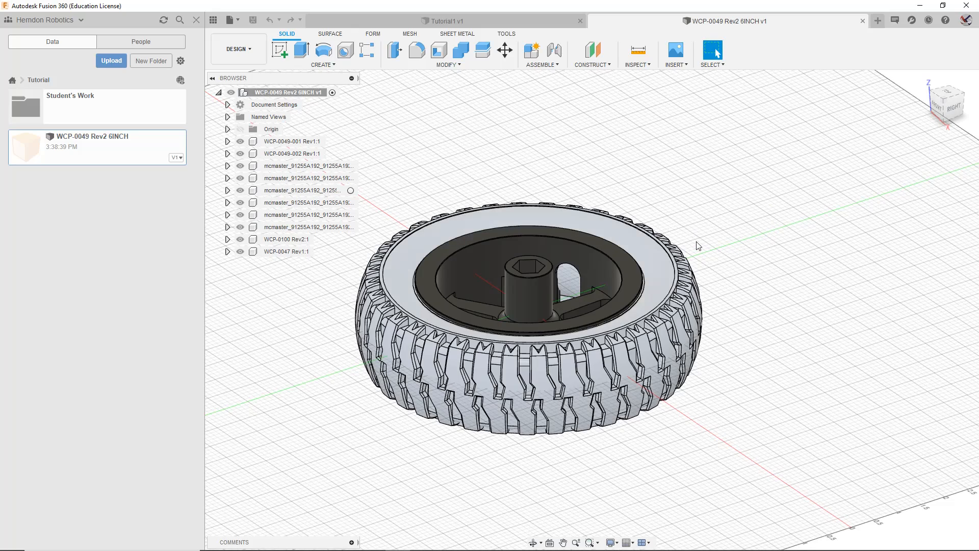
middle_drag(695, 240, 546, 244)
key(Escape)
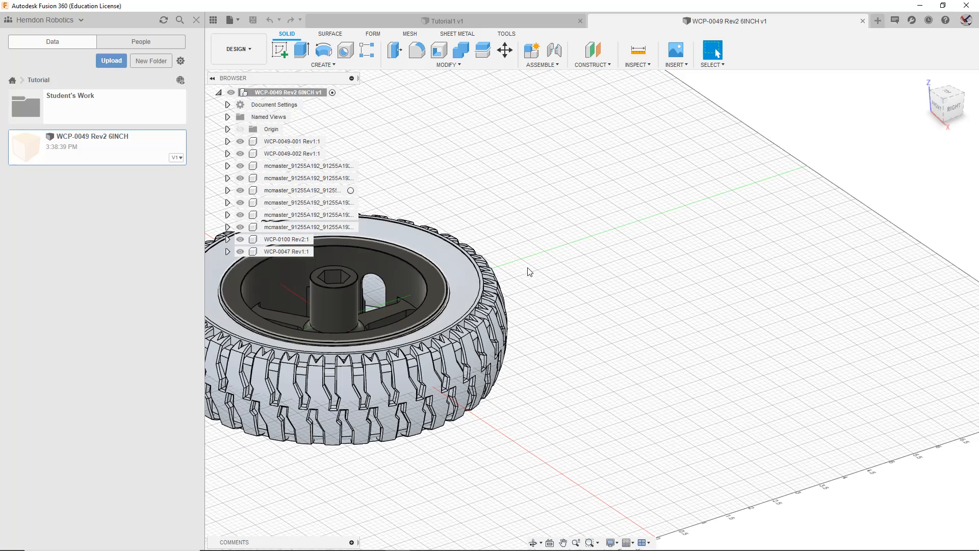
middle_drag(527, 271, 741, 278)
scroll(787, 244, up, 2)
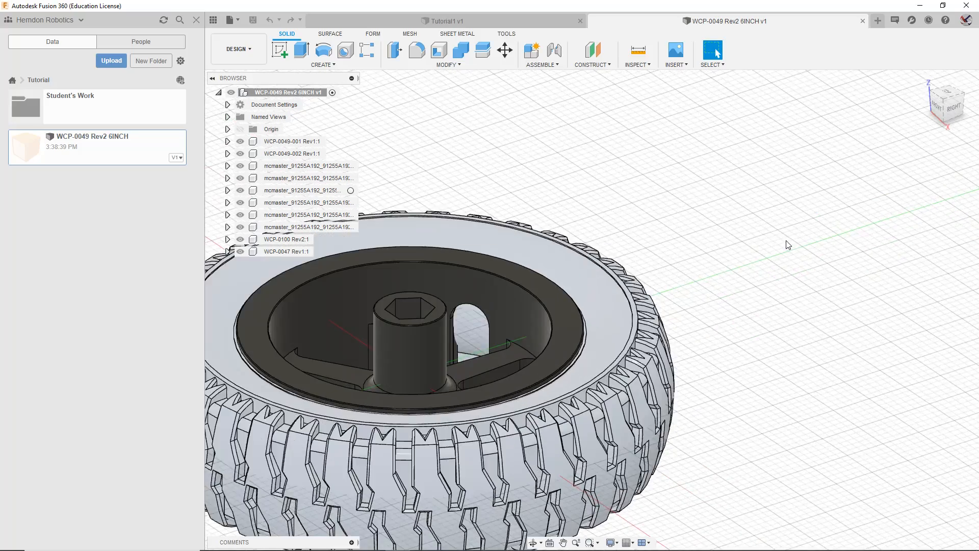
scroll(798, 247, down, 4)
middle_drag(797, 256, 848, 243)
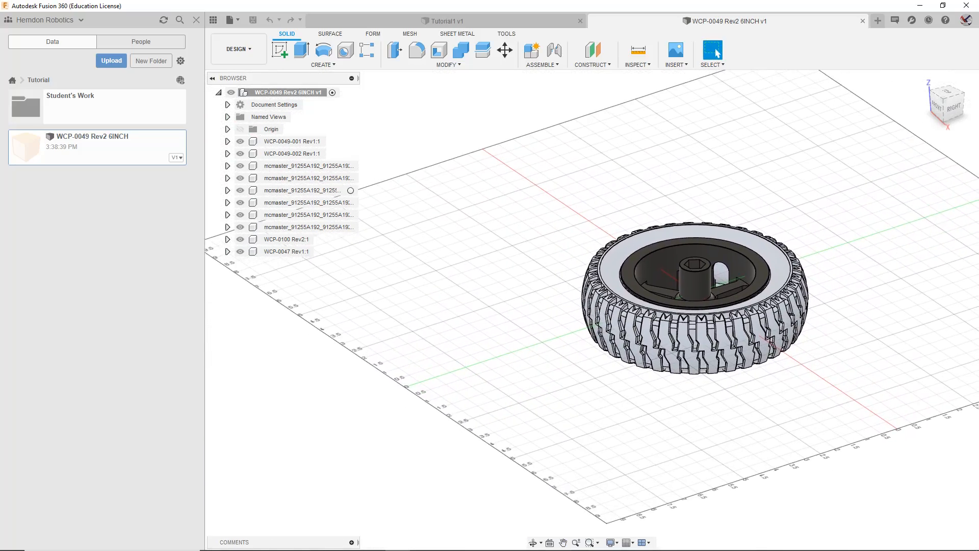
middle_drag(904, 193, 885, 219)
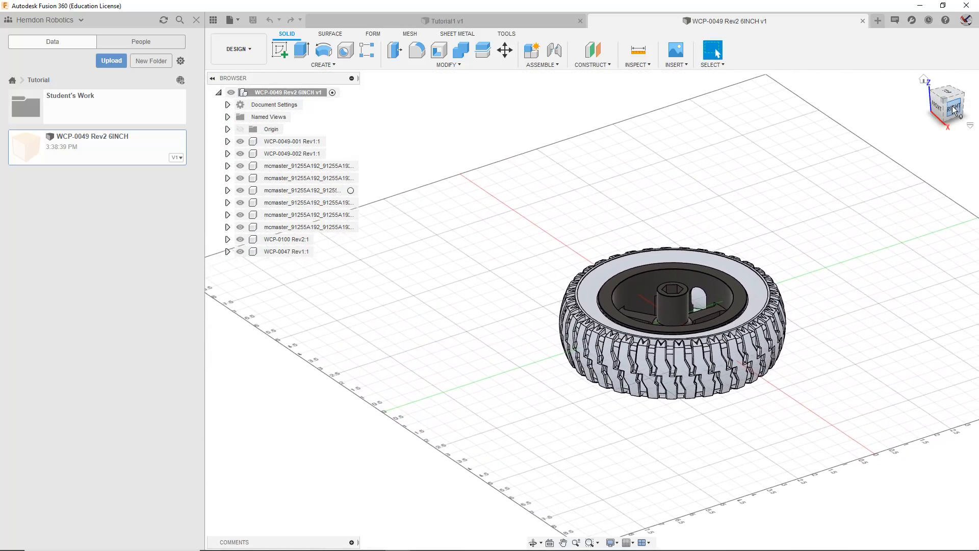
Step: Orbit the view around the wheel to show its spokes from above and zoom in on the tire tread
drag(954, 110, 941, 93)
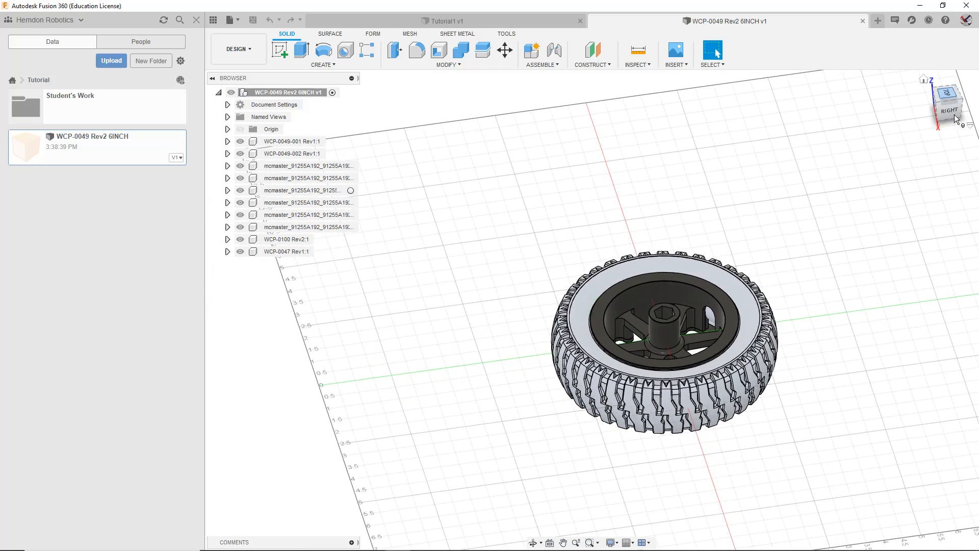
mouse_move(952, 107)
mouse_down()
mouse_move(939, 116)
mouse_move(923, 107)
mouse_move(918, 81)
mouse_move(930, 66)
mouse_move(949, 121)
mouse_move(933, 101)
mouse_move(919, 112)
mouse_up()
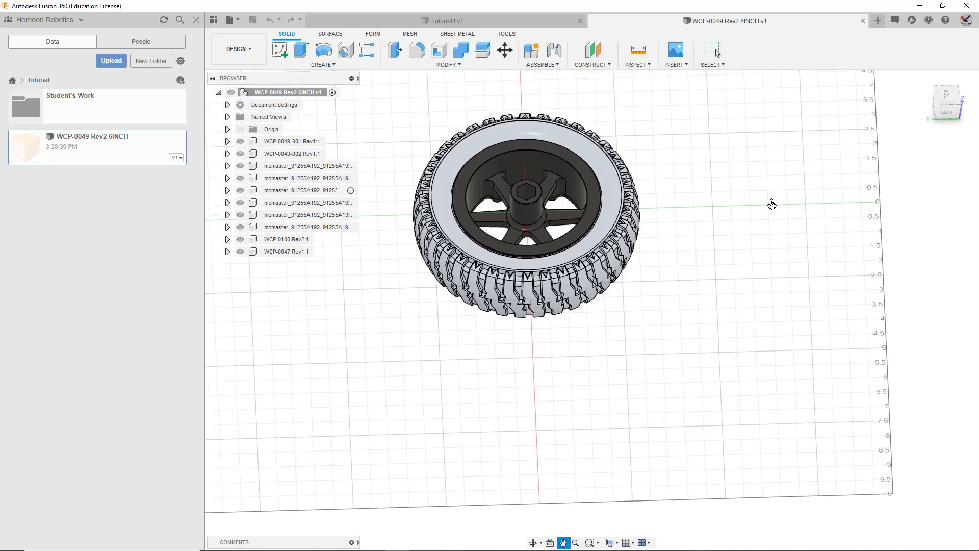
scroll(555, 259, up, 5)
scroll(555, 260, up, 8)
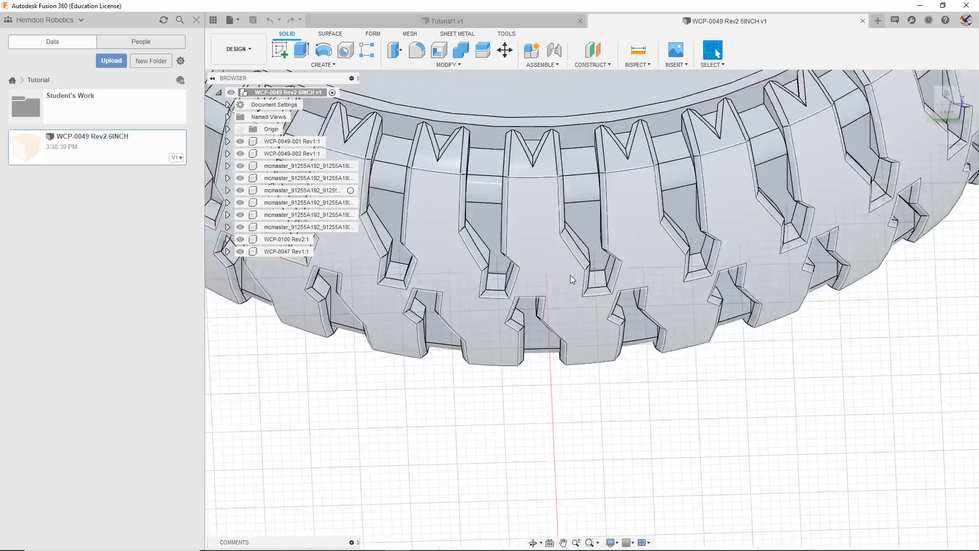
scroll(682, 292, down, 10)
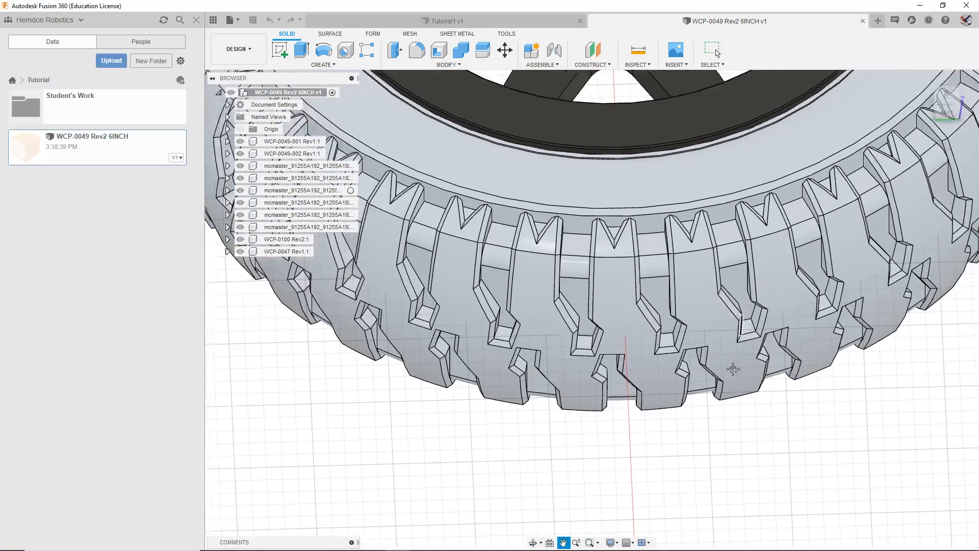
scroll(712, 297, up, 5)
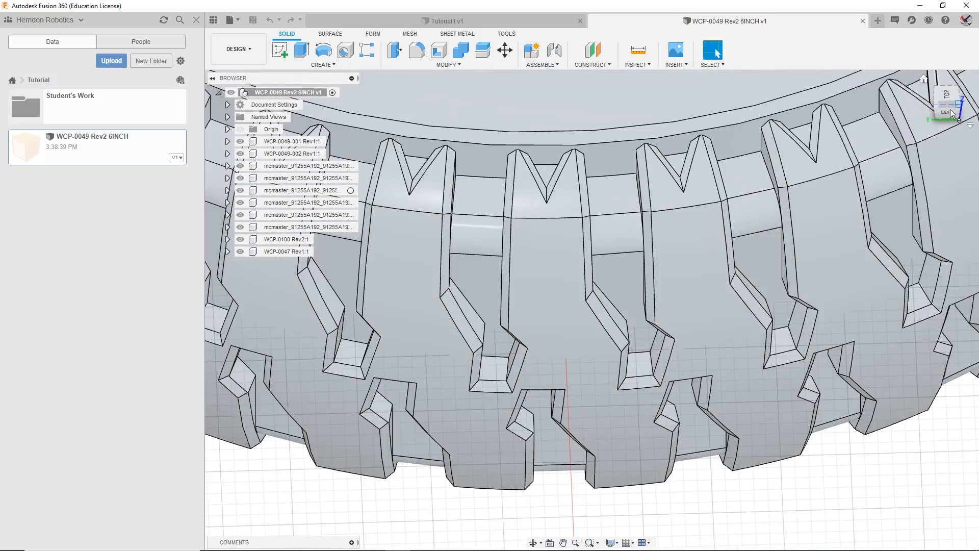
Step: Orbit around the tread to view the wheel from the side and from below, ending on an angled top-front view of the hub
drag(948, 111, 947, 67)
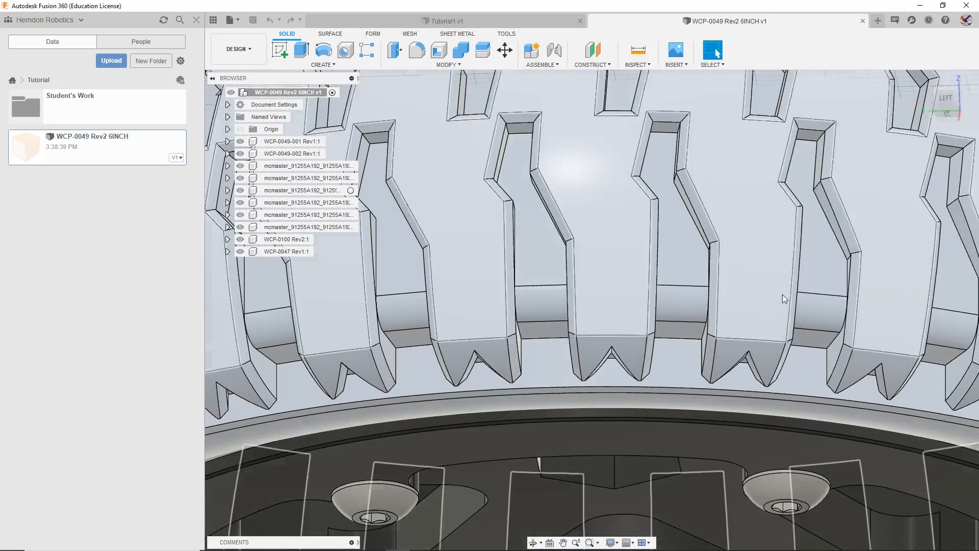
middle_drag(782, 295, 770, 456)
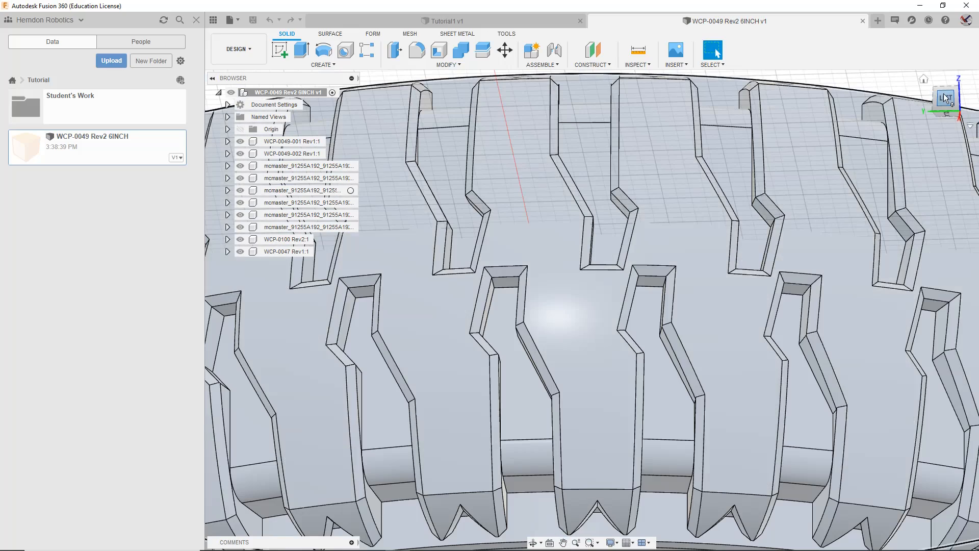
drag(944, 94, 925, 124)
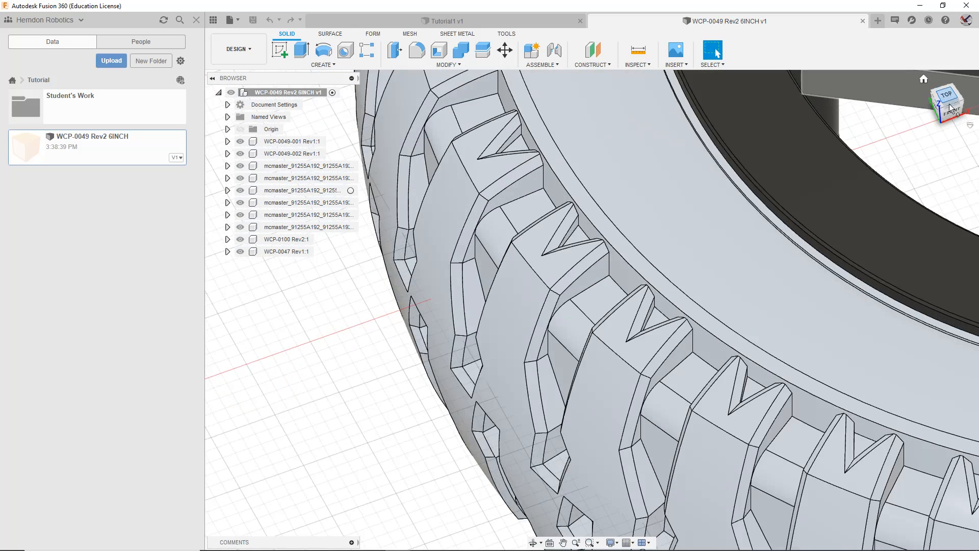
click(957, 98)
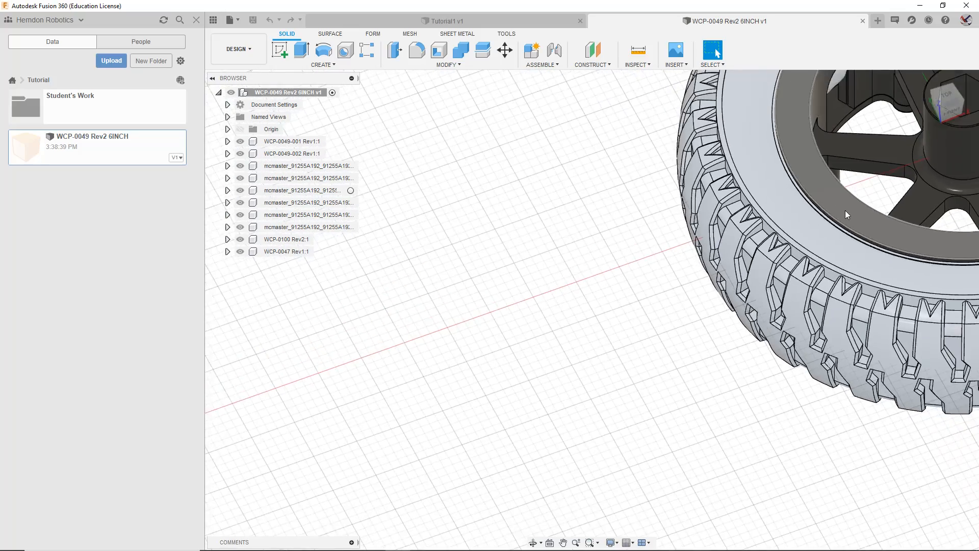
middle_drag(846, 211, 665, 235)
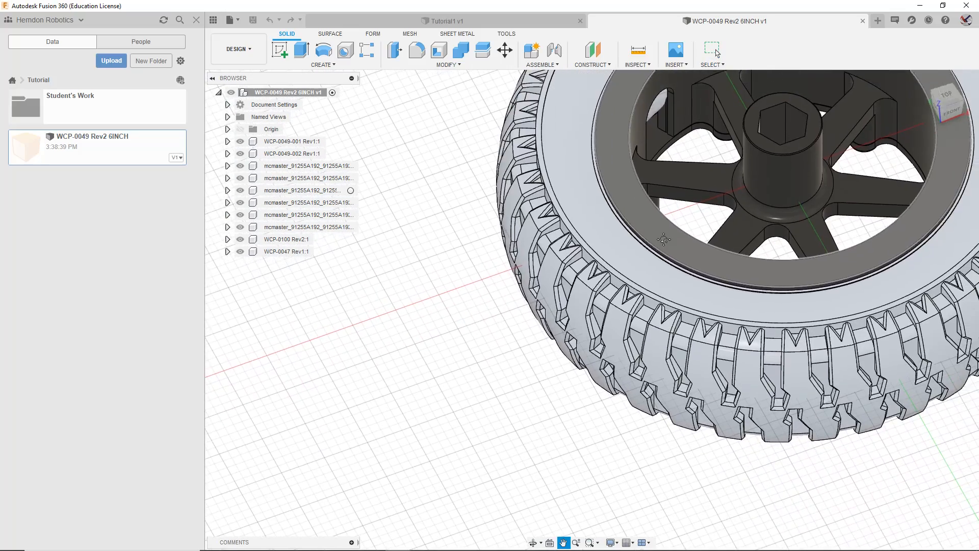
Step: Bring the whole wheel into frame, switch to the top view and rotate that view in quarter turns
scroll(769, 256, down, 4)
middle_drag(791, 237, 695, 298)
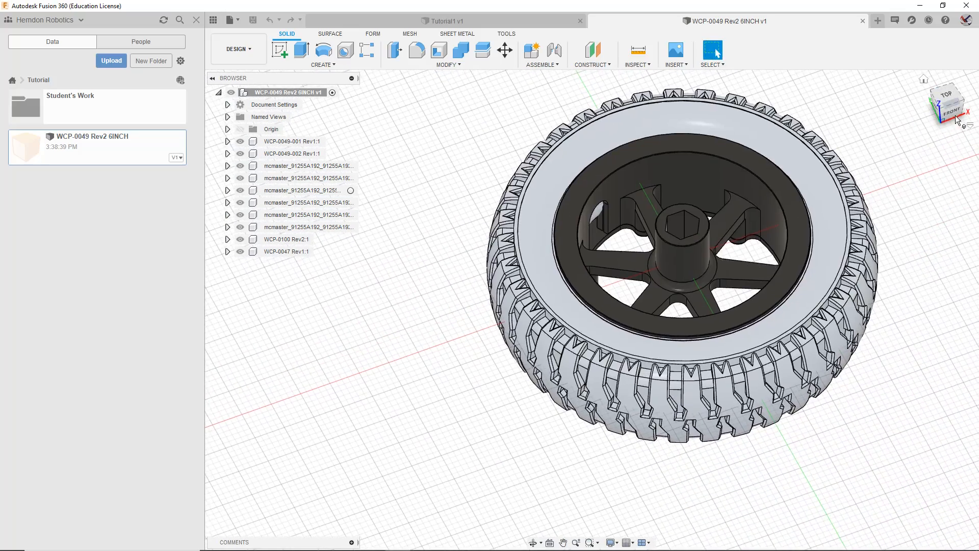
middle_drag(852, 177, 812, 219)
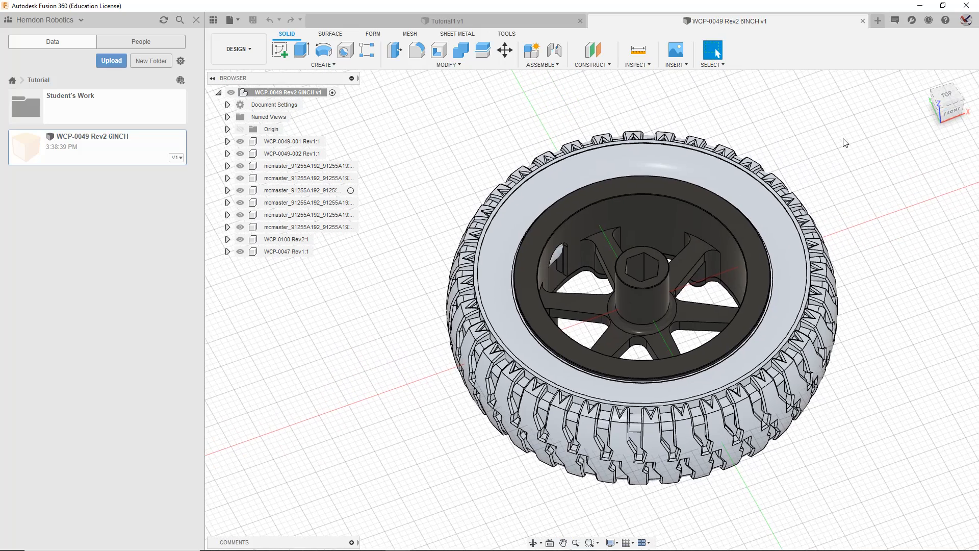
click(945, 102)
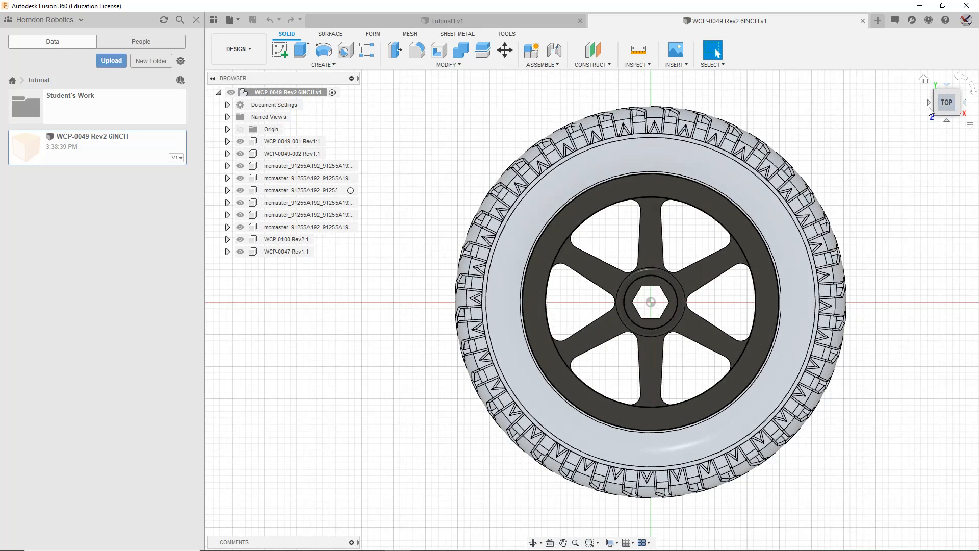
click(965, 85)
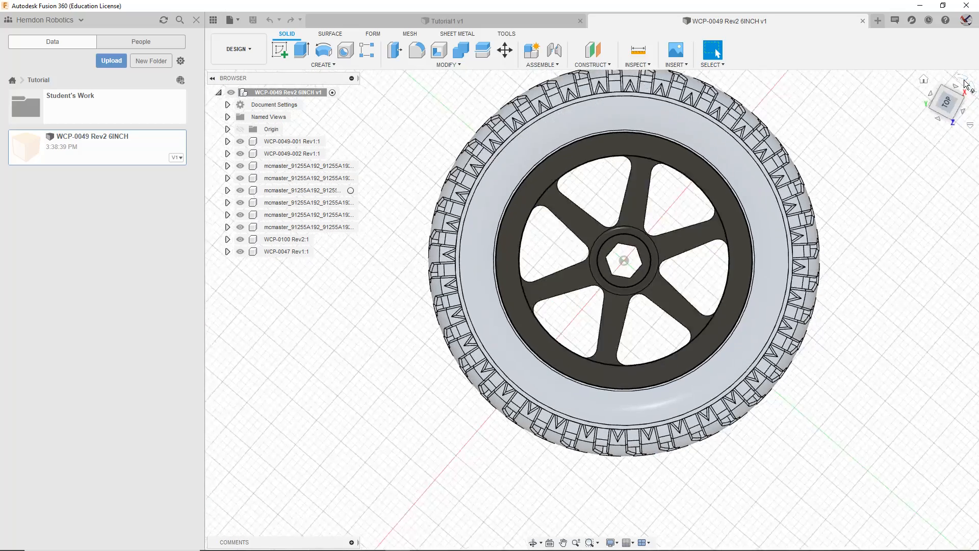
click(966, 85)
click(966, 84)
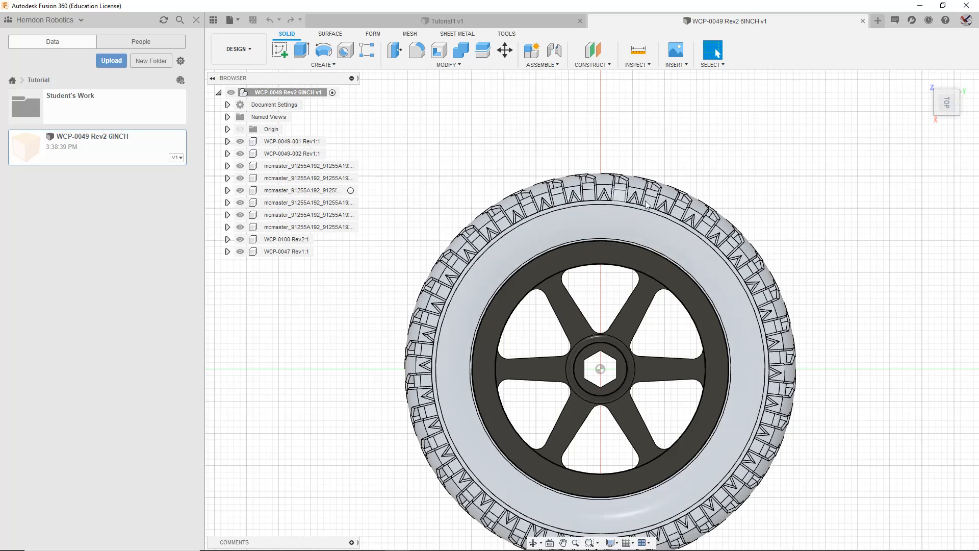
Step: View the wheel from several edge and corner angles, ending on the top-front-right corner view centered on the canvas
click(936, 103)
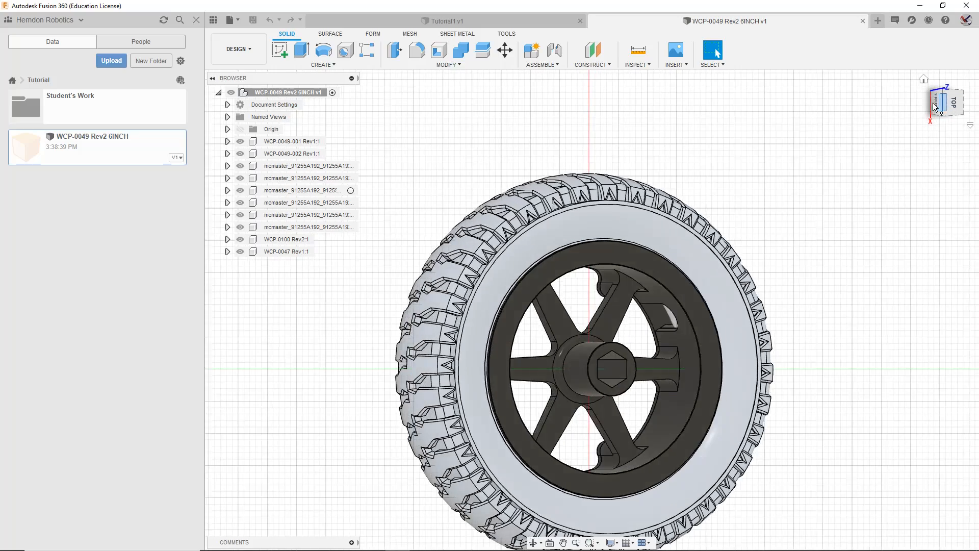
click(959, 90)
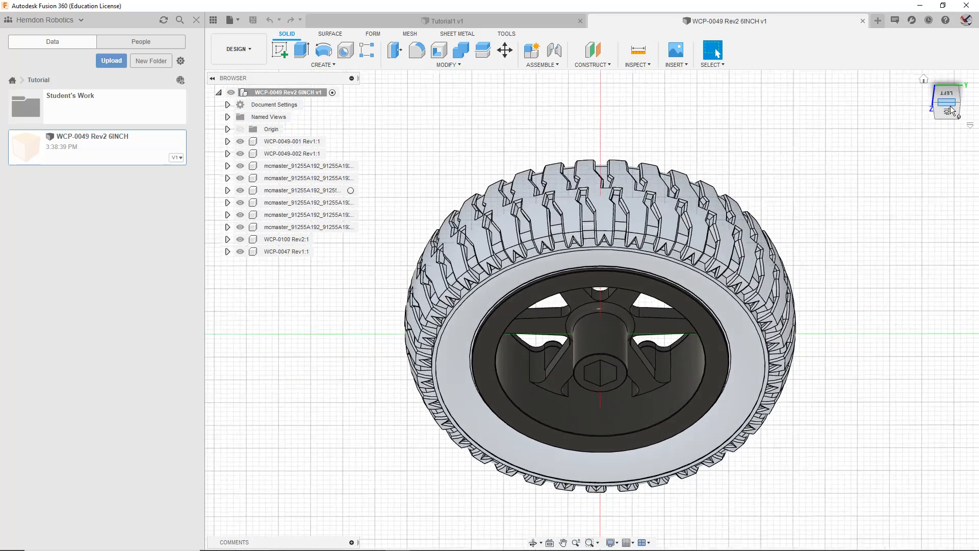
mouse_move(929, 104)
middle_down()
mouse_move(850, 148)
mouse_move(930, 72)
middle_up()
drag(946, 99, 921, 59)
mouse_move(919, 126)
mouse_down()
mouse_move(941, 114)
mouse_move(963, 122)
mouse_move(936, 118)
mouse_up()
click(944, 97)
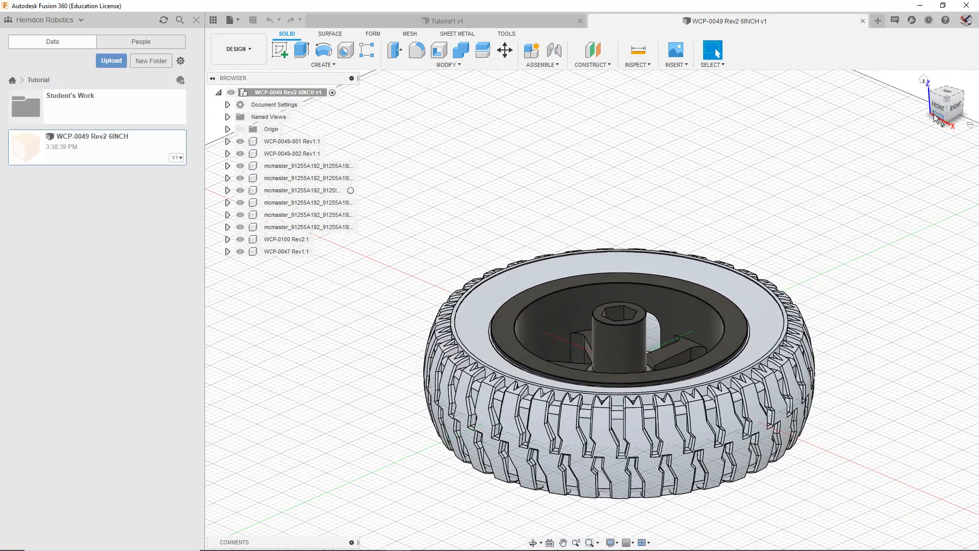
click(944, 102)
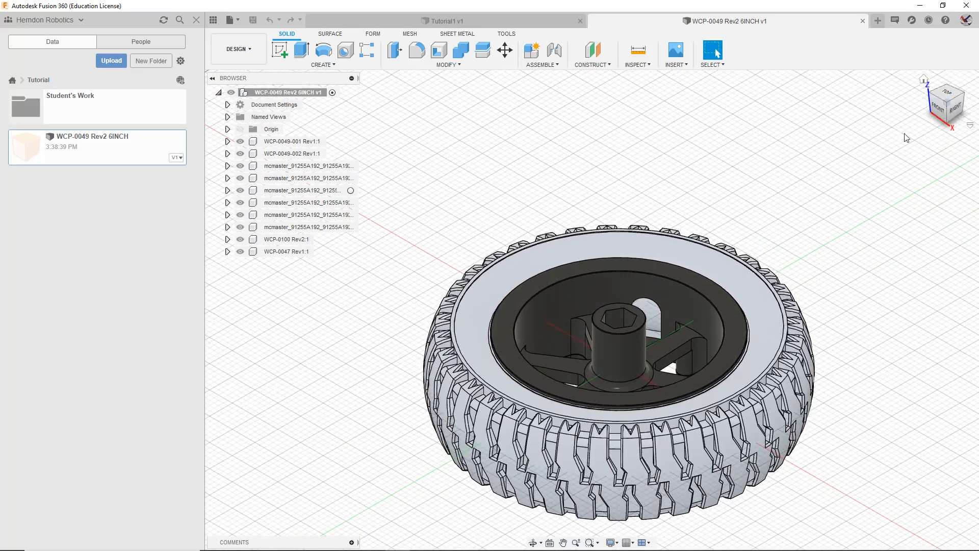
middle_drag(812, 252, 796, 179)
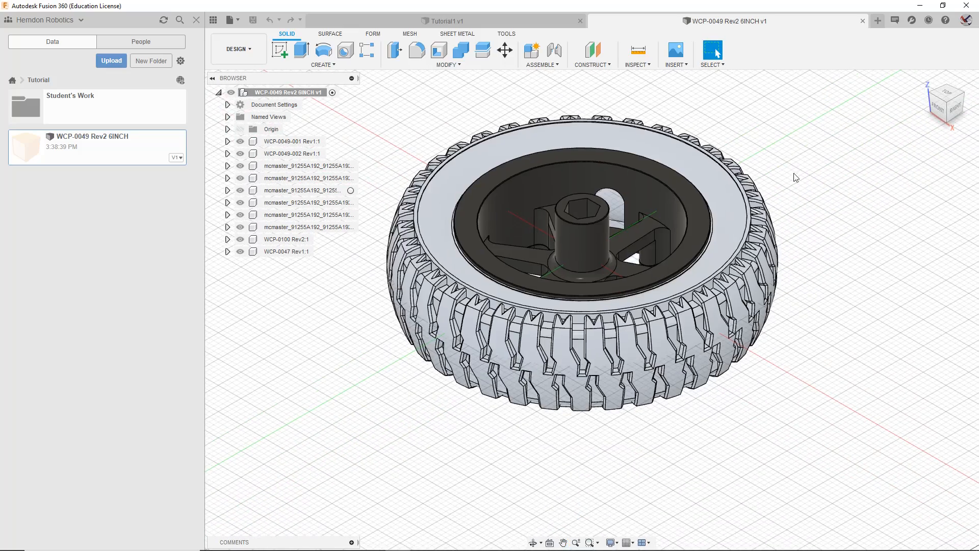
Step: Switch to the front view of the wheel and orbit freely from it to angled left-front and top-front views
click(937, 107)
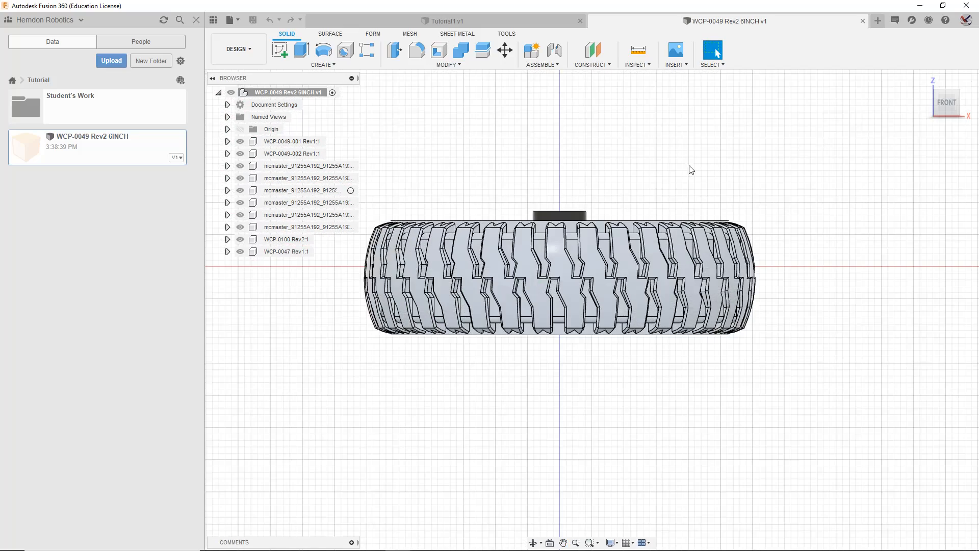
middle_drag(691, 170, 722, 183)
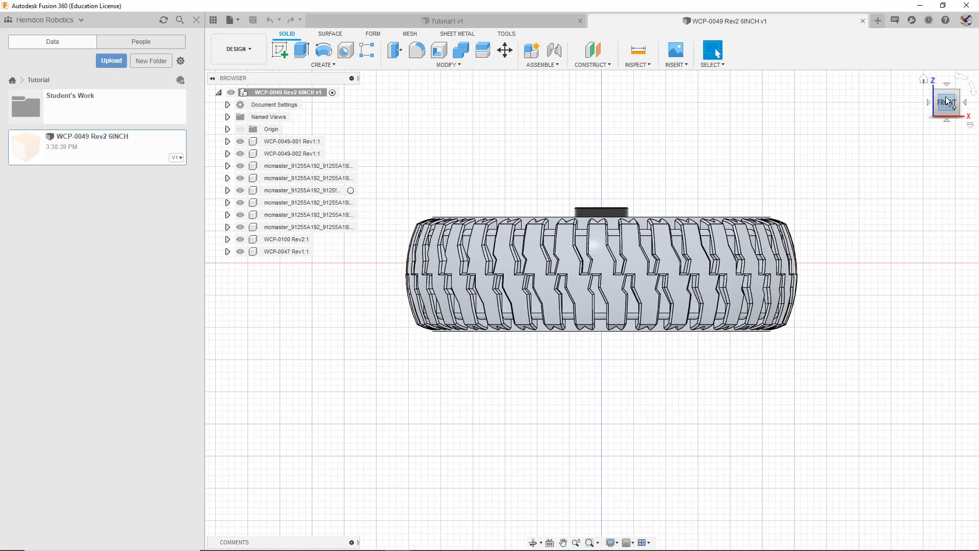
mouse_move(947, 102)
mouse_down()
mouse_move(962, 114)
mouse_move(944, 98)
mouse_up()
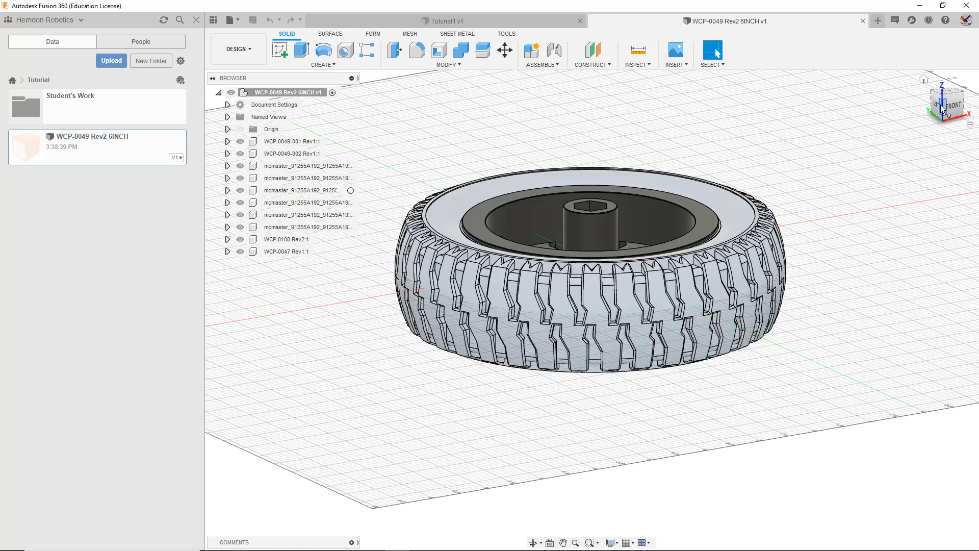
click(941, 105)
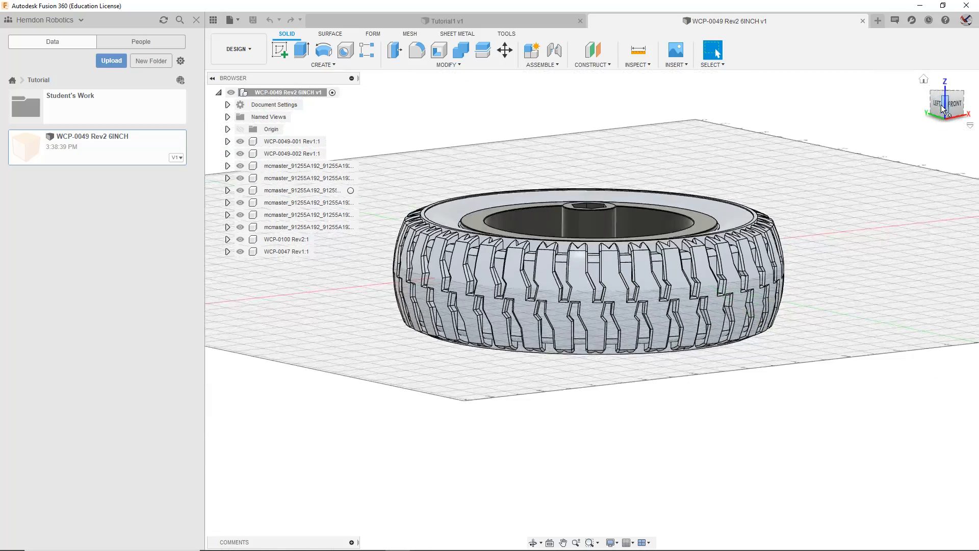
click(946, 115)
drag(955, 103, 923, 148)
Step: Zoom in and out on the wheel and pan across its hub and spokes at close range
scroll(837, 219, up, 3)
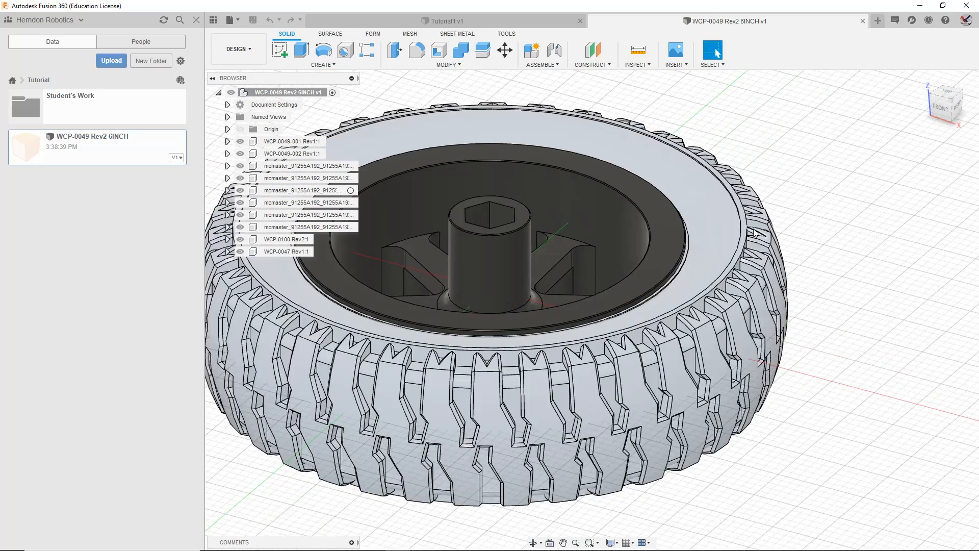
scroll(755, 232, down, 3)
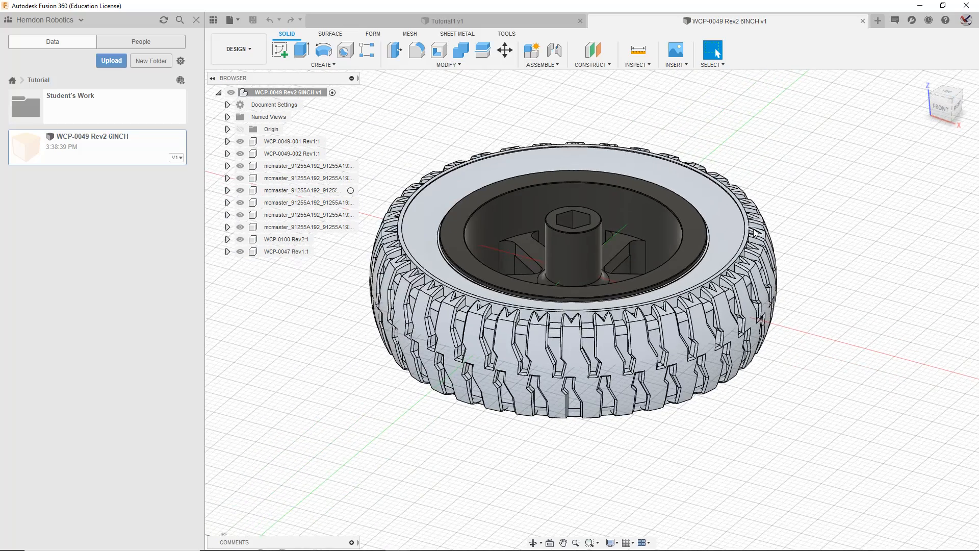
scroll(755, 232, down, 3)
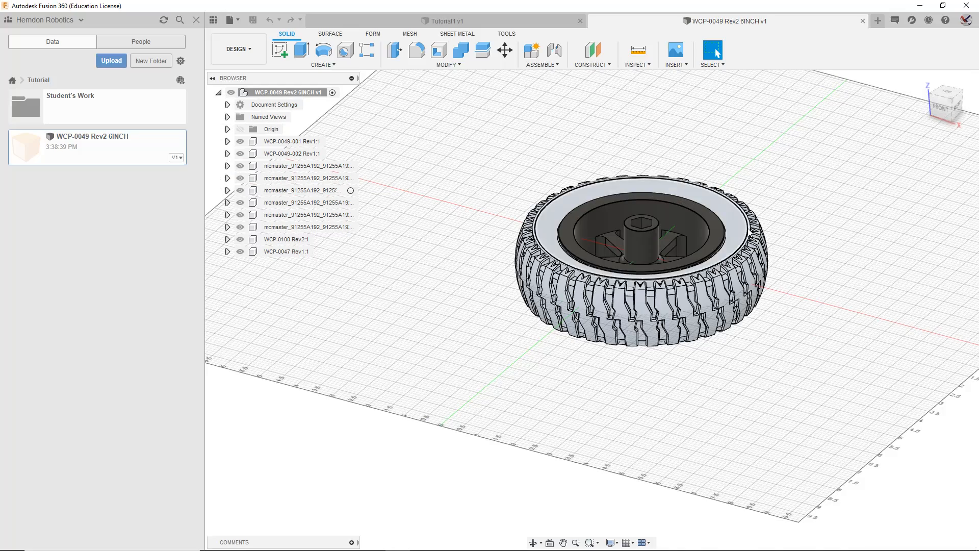
scroll(624, 232, up, 6)
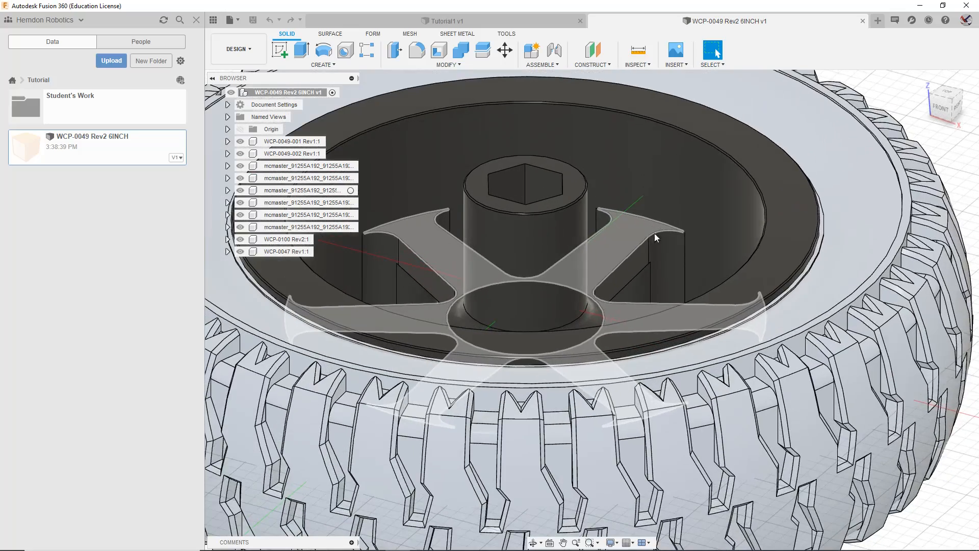
middle_drag(698, 234, 976, 279)
middle_drag(368, 179, 133, 115)
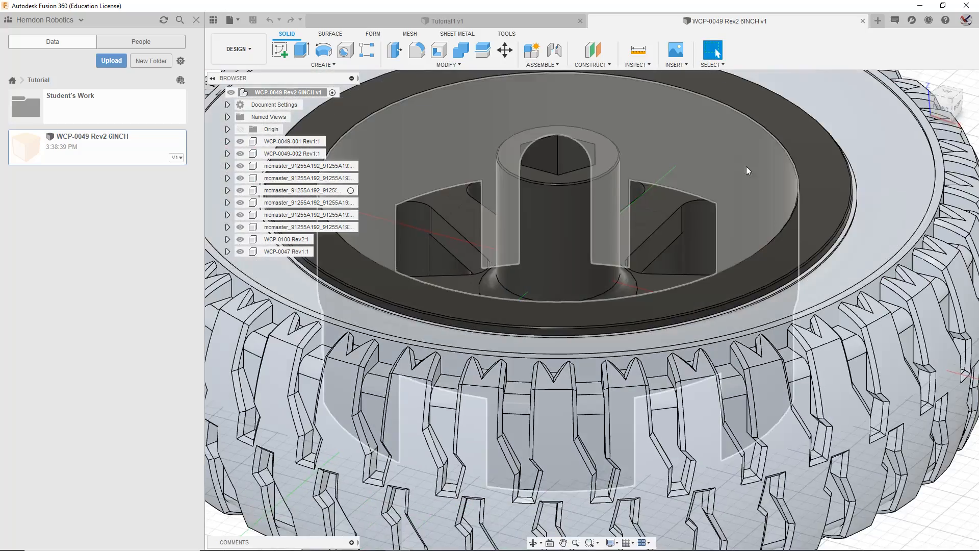
scroll(746, 166, down, 6)
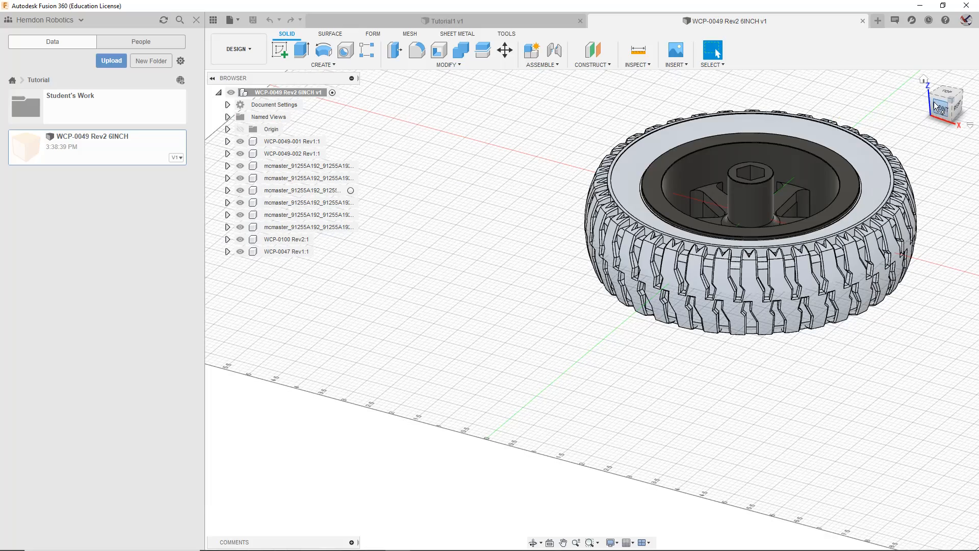
Step: Orbit the view around to the wheel's left side and recenter the wheel on the canvas
drag(935, 106, 974, 102)
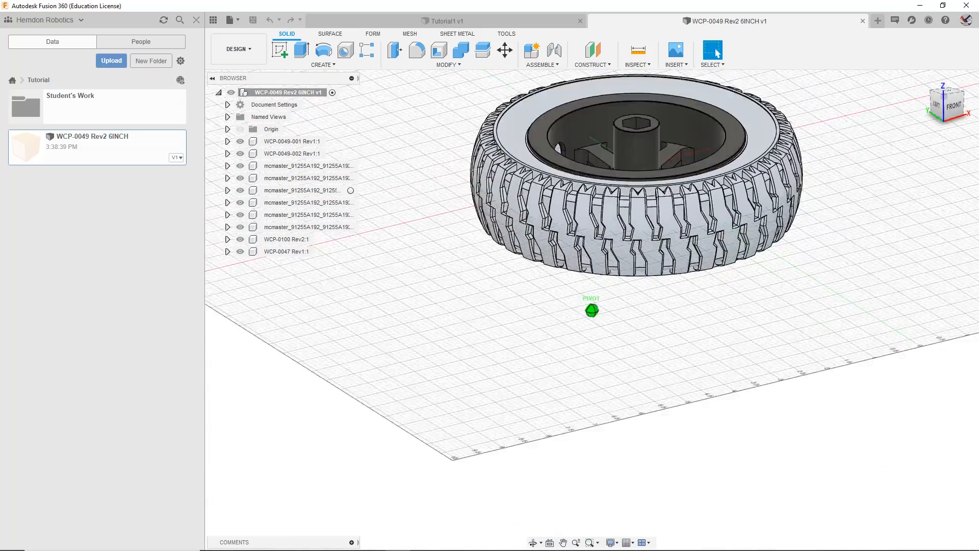
drag(811, 255, 879, 262)
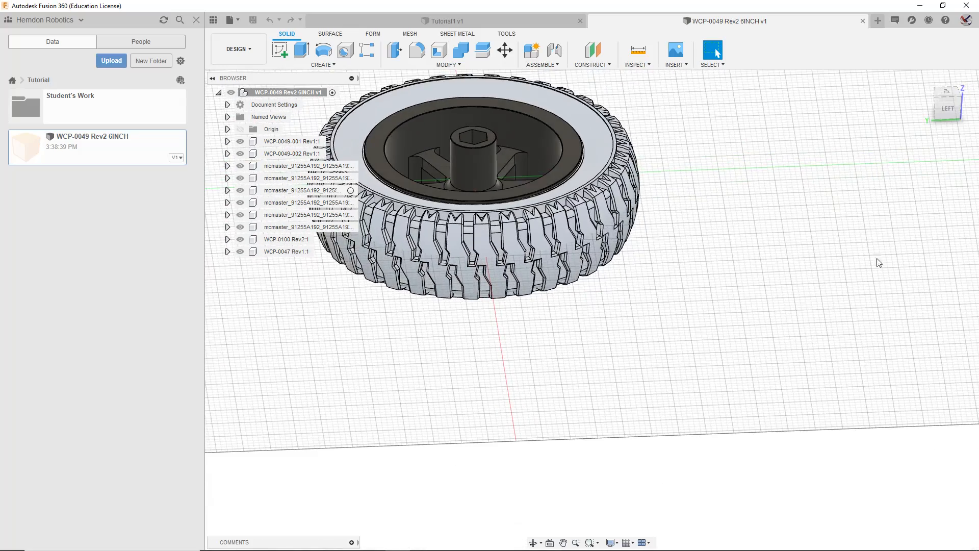
mouse_move(928, 112)
mouse_down()
mouse_move(948, 117)
mouse_move(951, 93)
mouse_move(938, 107)
mouse_up()
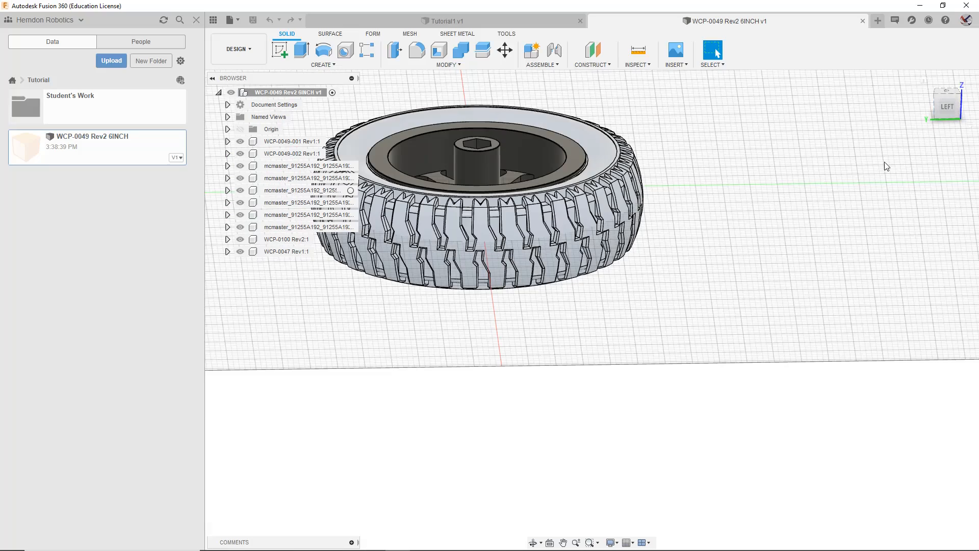
middle_drag(861, 157, 928, 253)
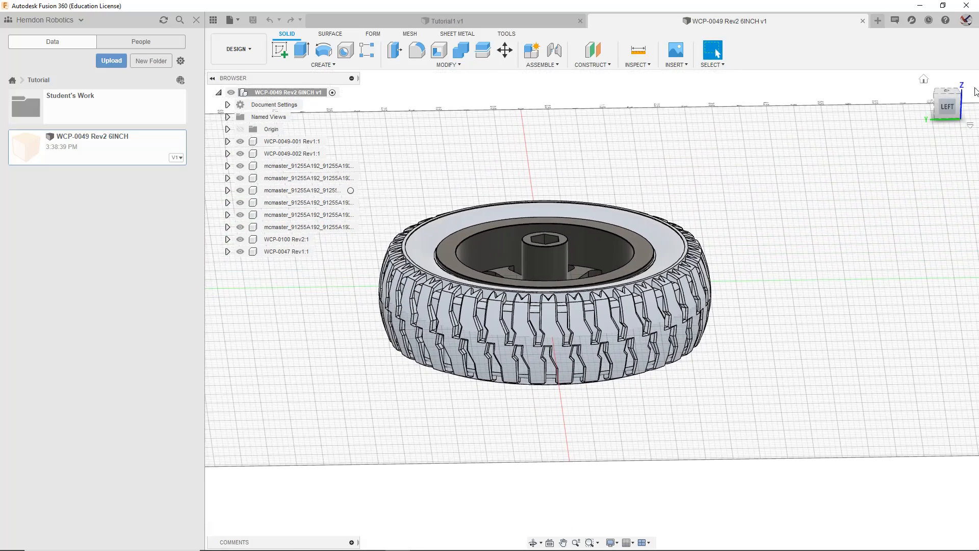
Step: Go through the front, right, corner and edge views of the wheel, tilting the right view and returning it upright
click(943, 101)
click(960, 105)
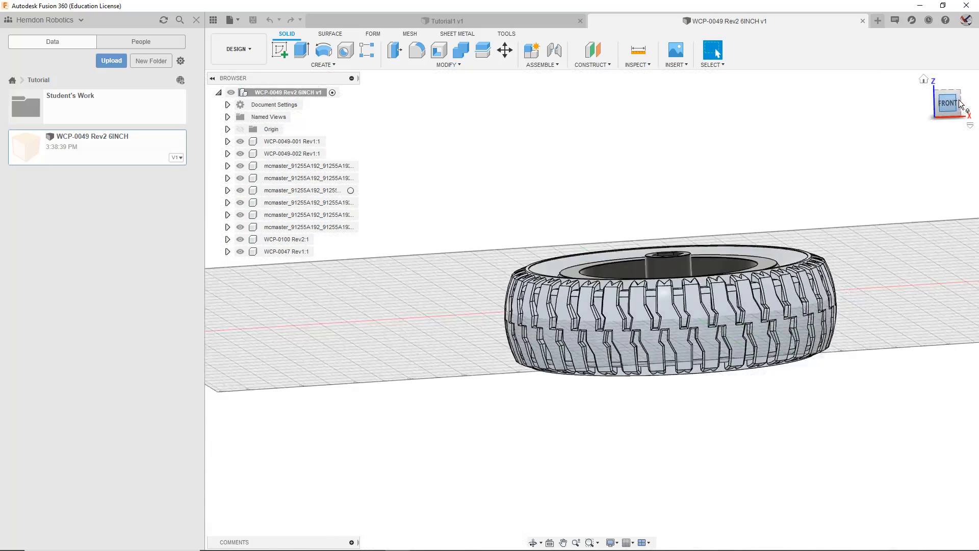
click(962, 103)
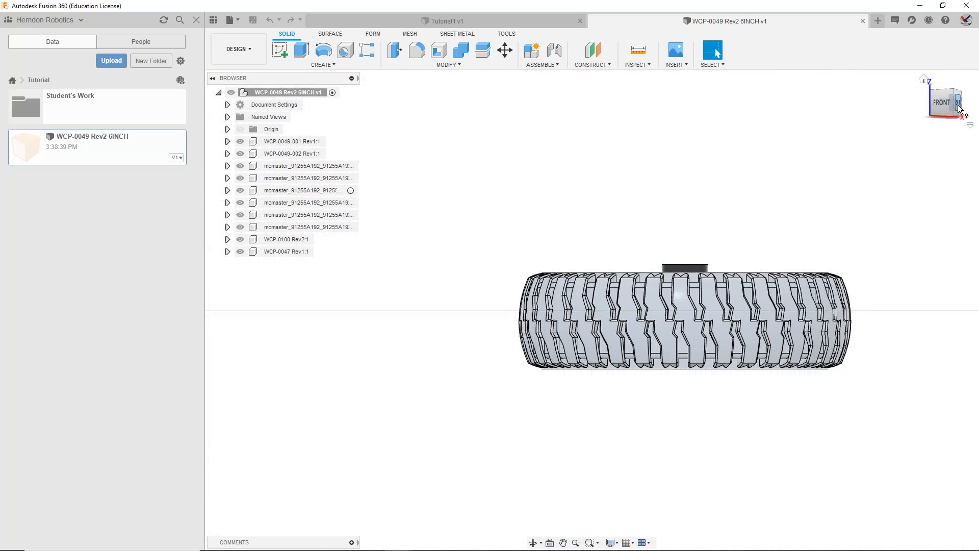
click(962, 76)
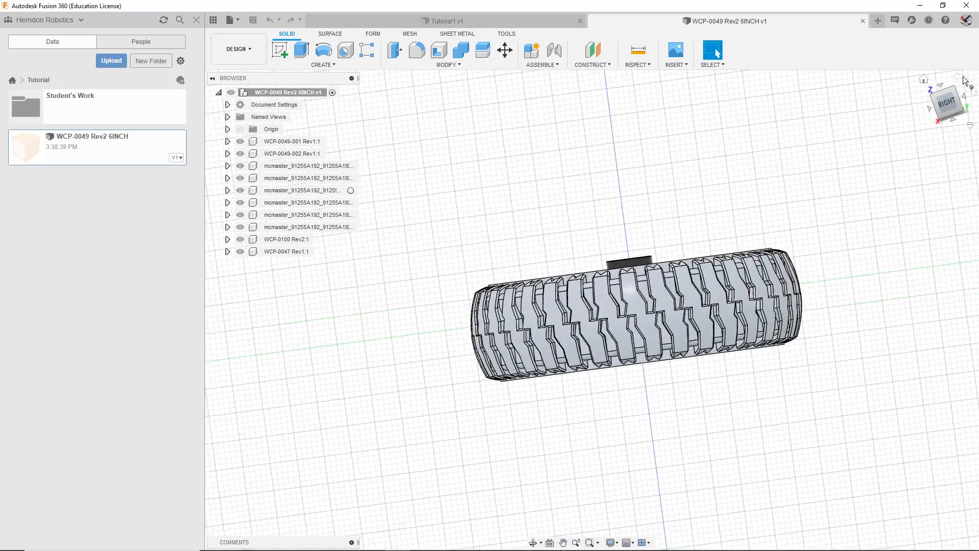
click(973, 89)
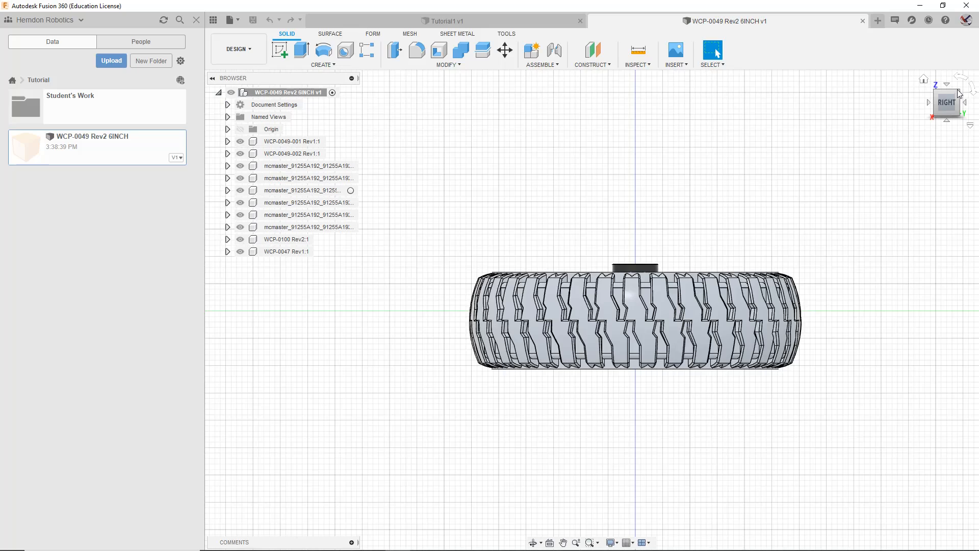
click(958, 94)
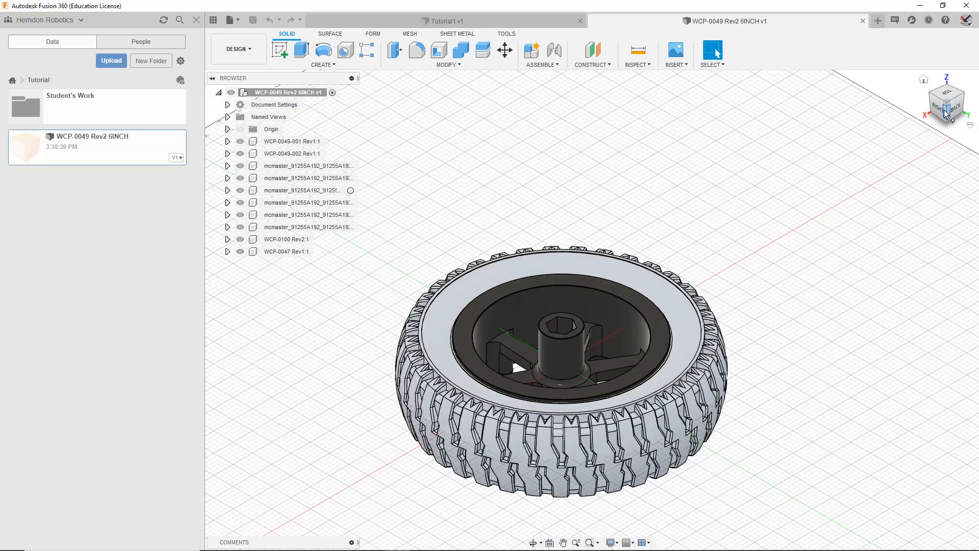
click(947, 113)
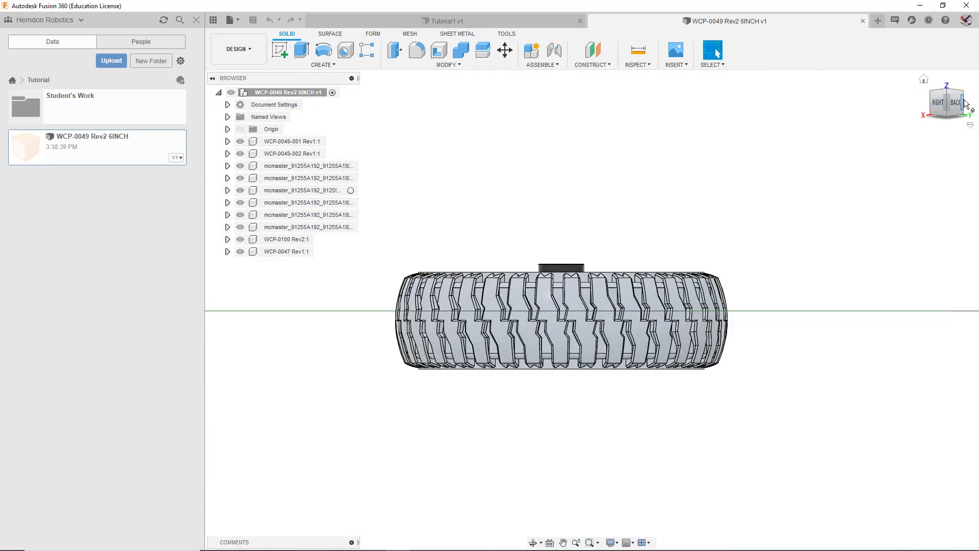
click(935, 87)
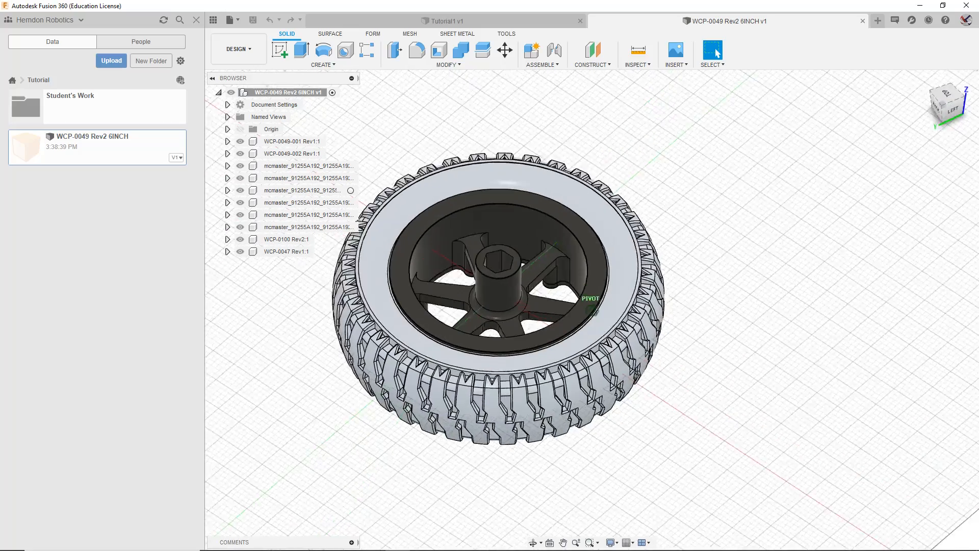
Step: Combine orbiting, panning and zooming to inspect the wheel, ending on an angled view of the hub from above
shift+middle_drag(592, 310, 444, 254)
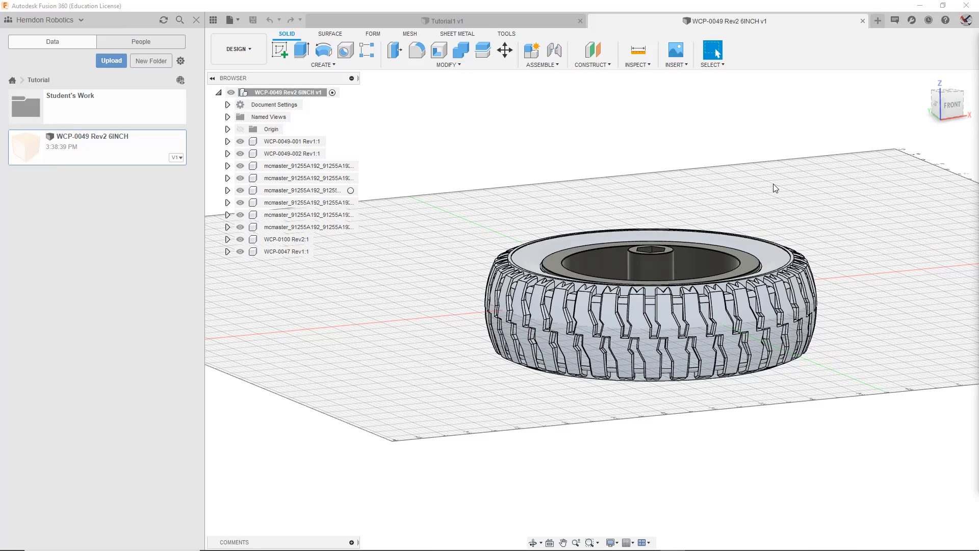
click(947, 91)
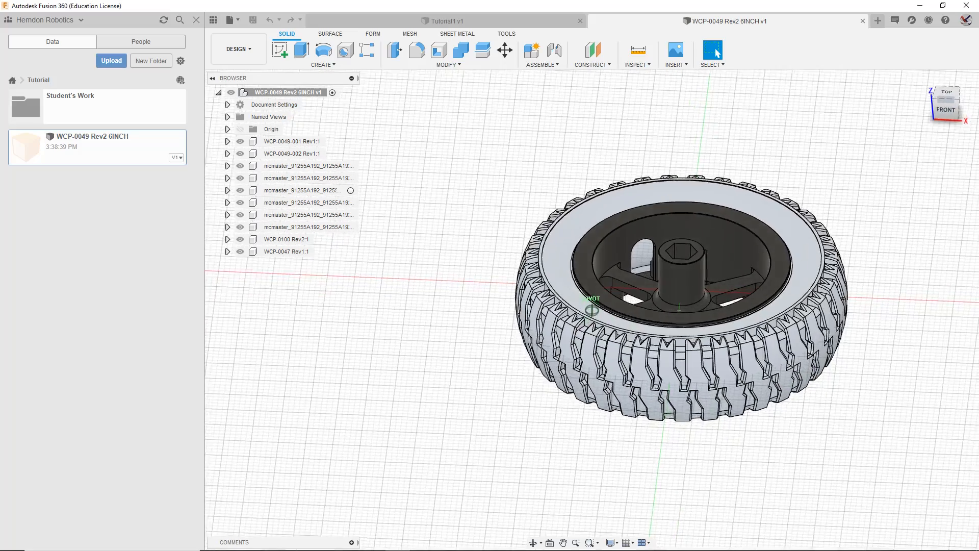
scroll(859, 212, down, 4)
middle_drag(888, 217, 821, 236)
scroll(822, 237, down, 1)
drag(947, 107, 953, 92)
scroll(840, 233, up, 3)
mouse_move(781, 204)
middle_down()
mouse_move(816, 212)
mouse_move(875, 180)
middle_up()
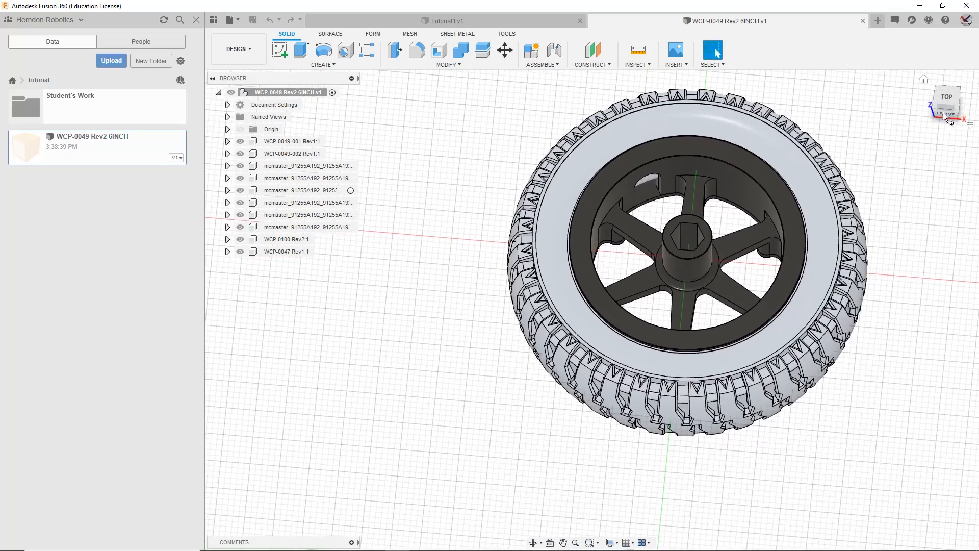
mouse_move(948, 118)
mouse_down()
mouse_move(920, 109)
mouse_move(748, 172)
mouse_up()
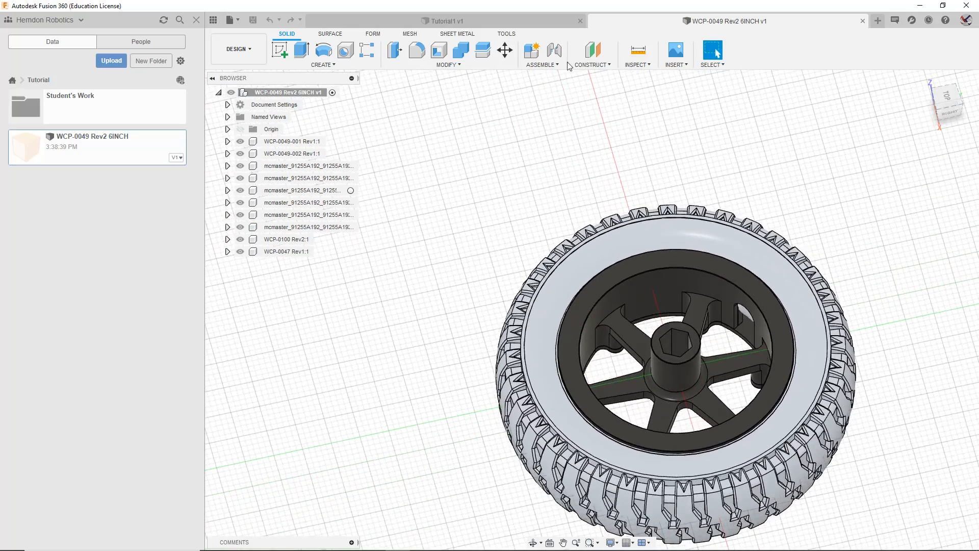
Step: Expand and collapse the Document Settings in the browser tree, and hide and redisplay the whole browser
scroll(490, 153, down, 3)
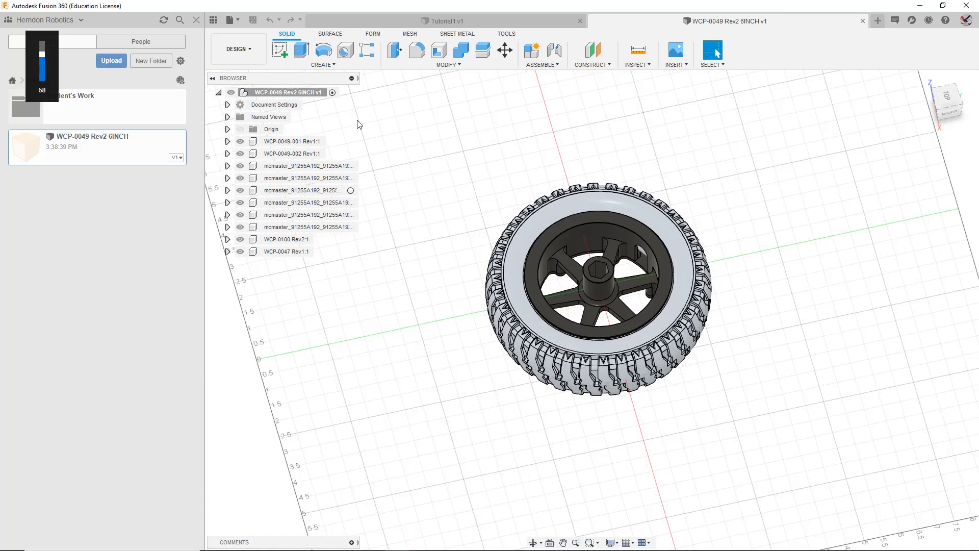
click(227, 105)
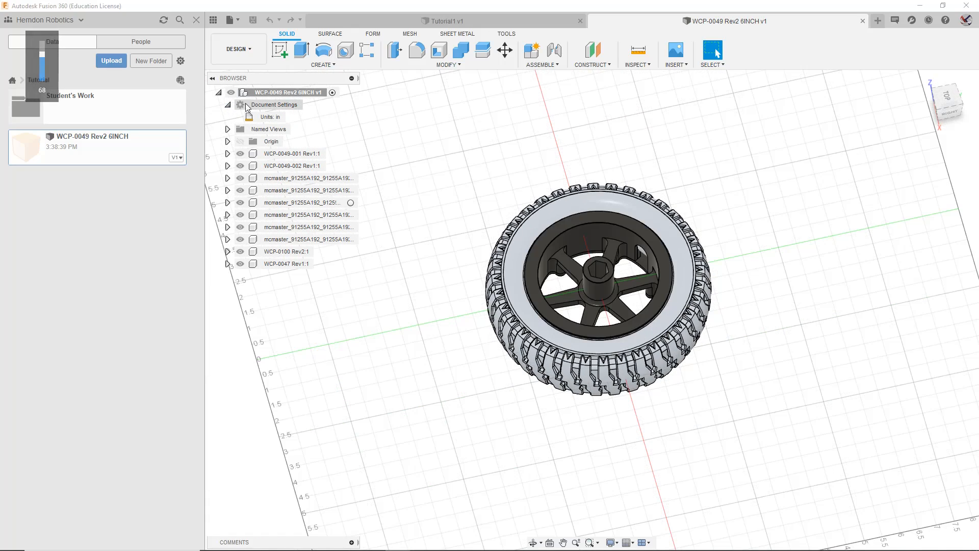
click(227, 104)
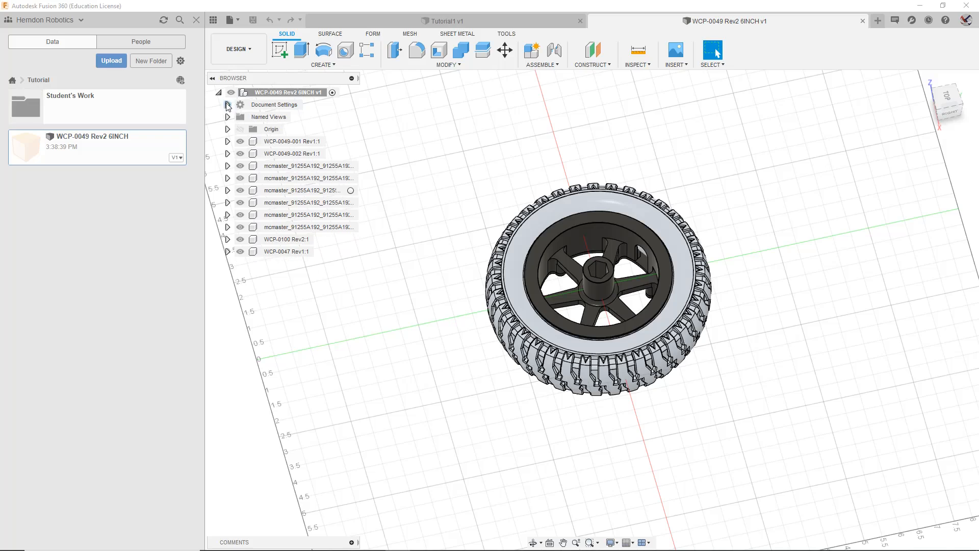
click(211, 78)
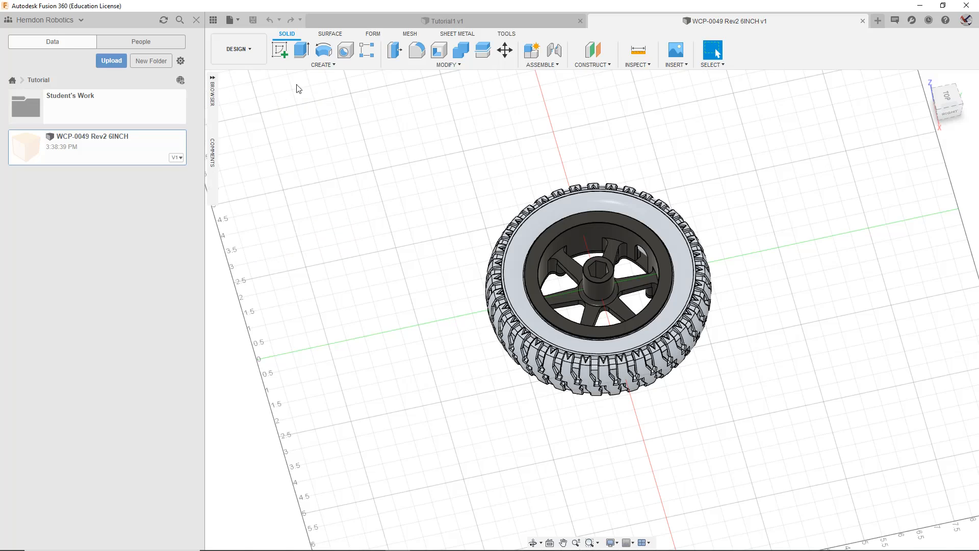
click(213, 78)
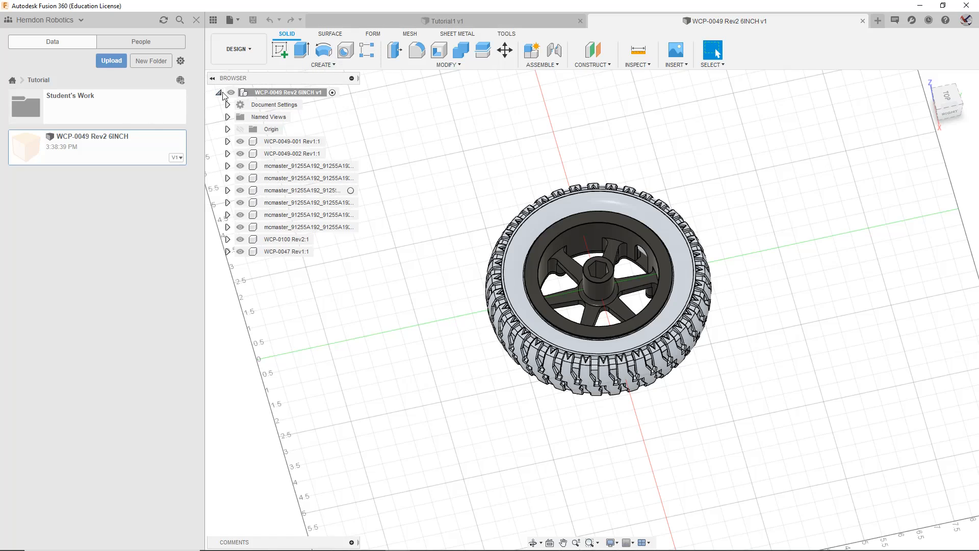
Step: Collapse and expand the root component, and look inside the WCP-0049-001 and WCP-0049-002 components before collapsing them again
click(219, 92)
click(218, 92)
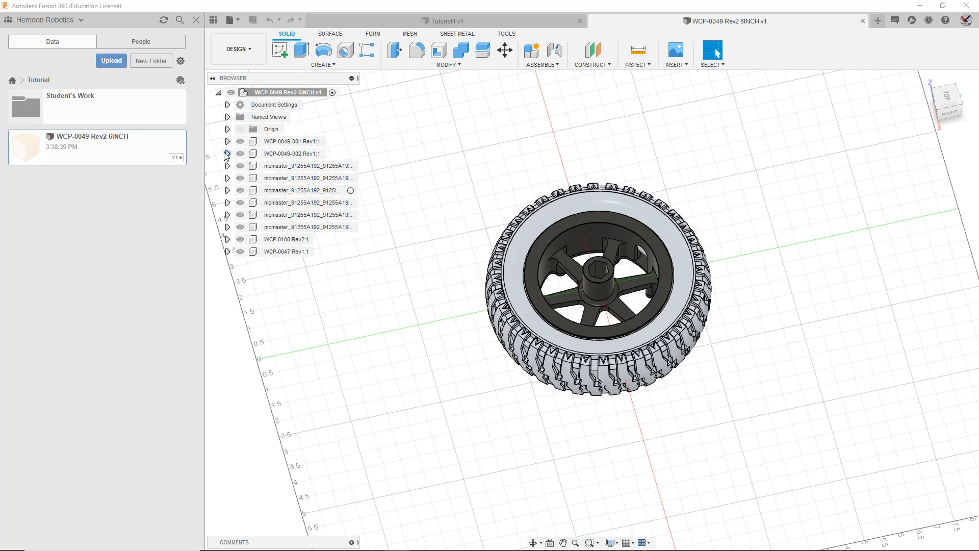
click(228, 142)
click(227, 142)
click(228, 142)
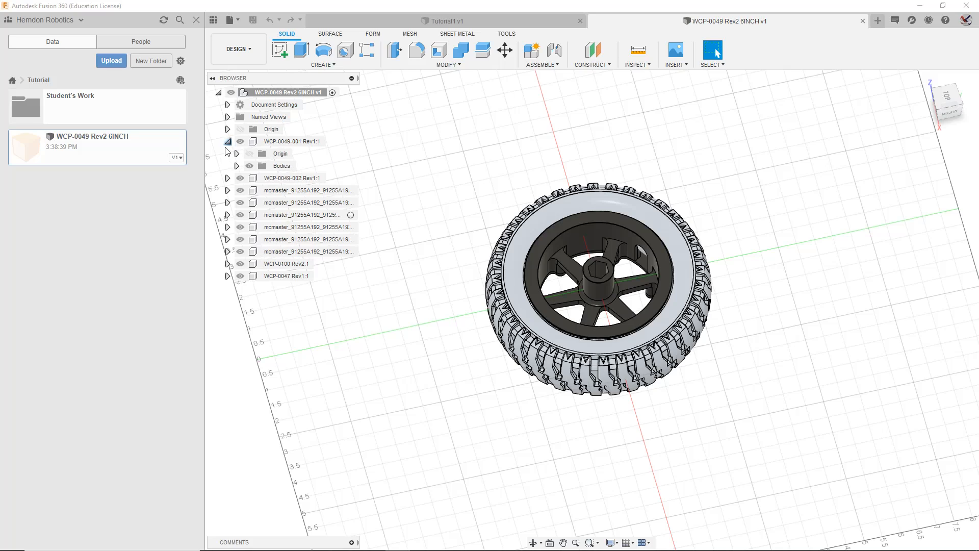
click(227, 178)
click(228, 178)
click(228, 141)
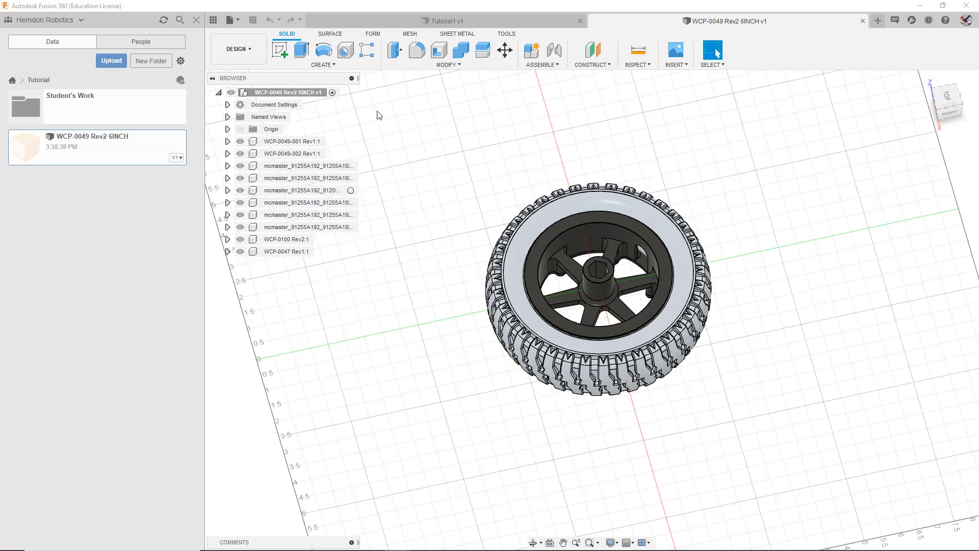
Step: Open the document's unit settings, look through the unit types and change the active units to Millimeter
click(228, 106)
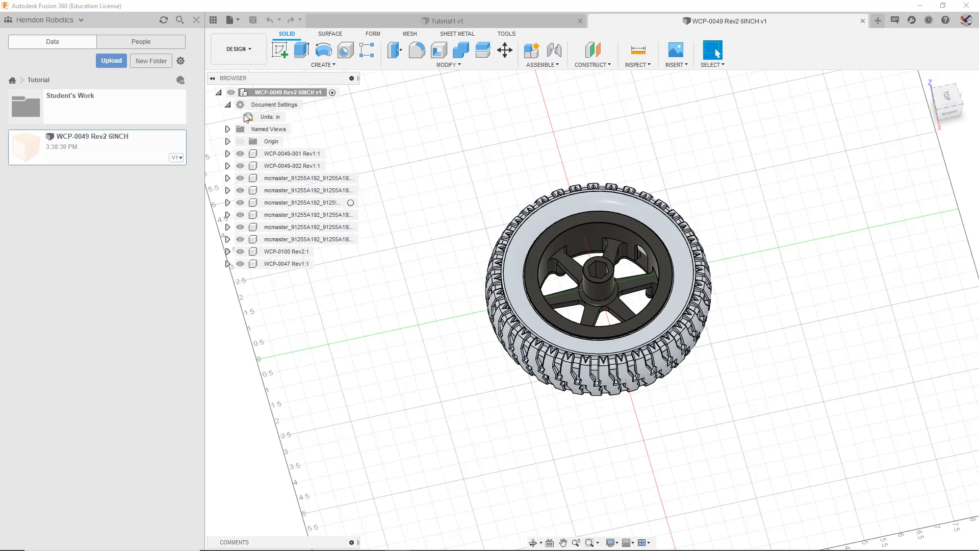
click(291, 118)
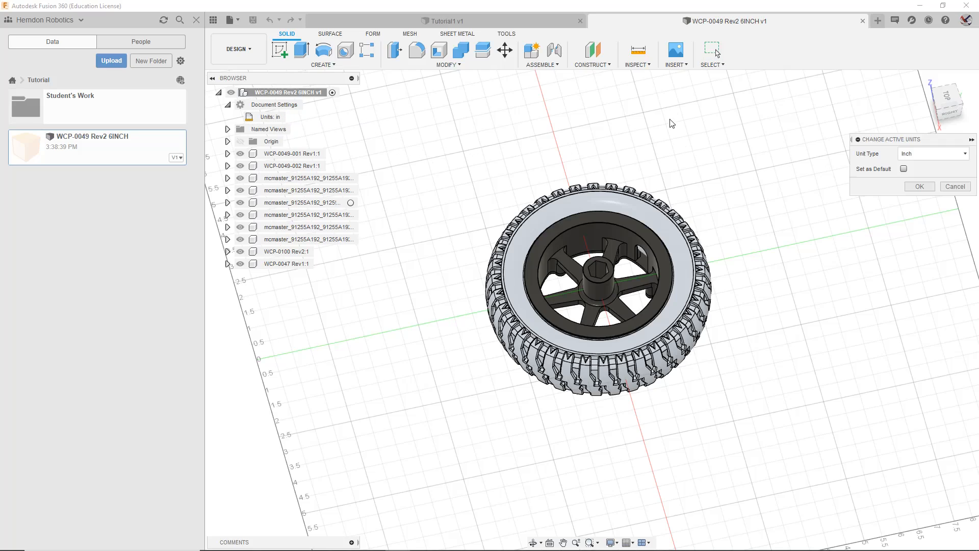
drag(870, 148, 785, 197)
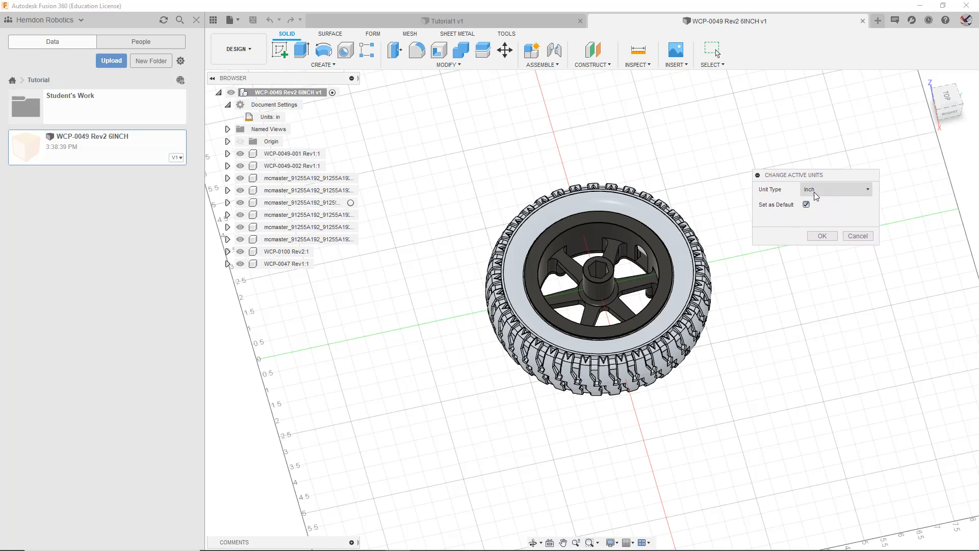
click(842, 189)
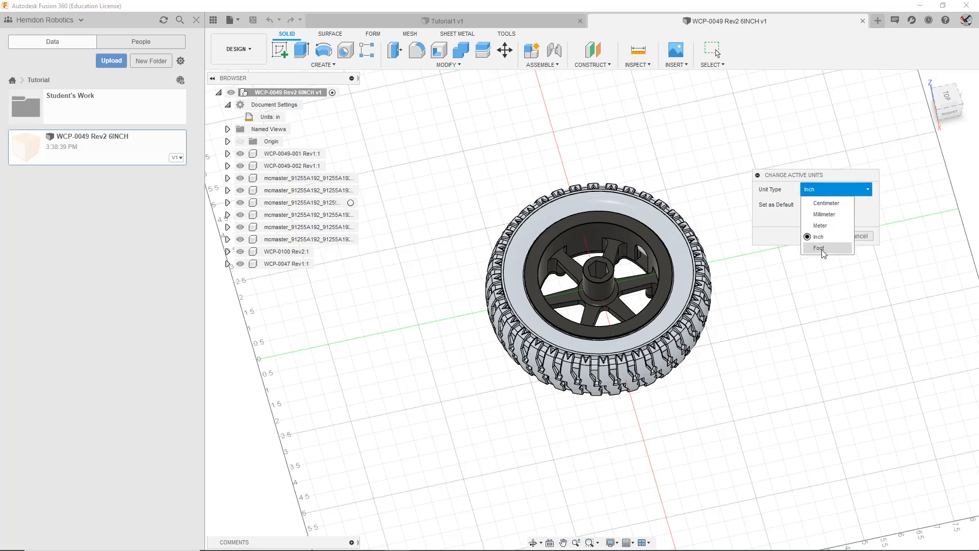
click(856, 207)
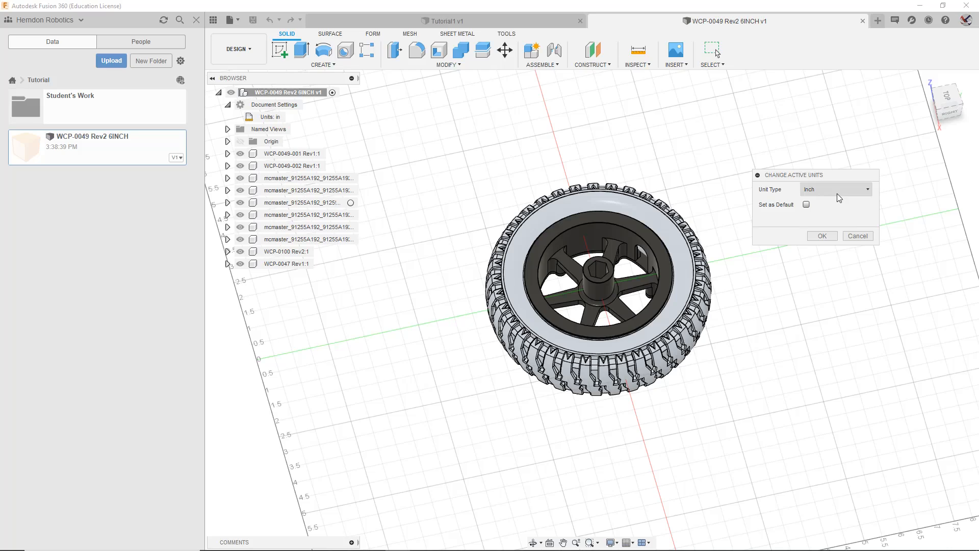
click(837, 193)
click(819, 228)
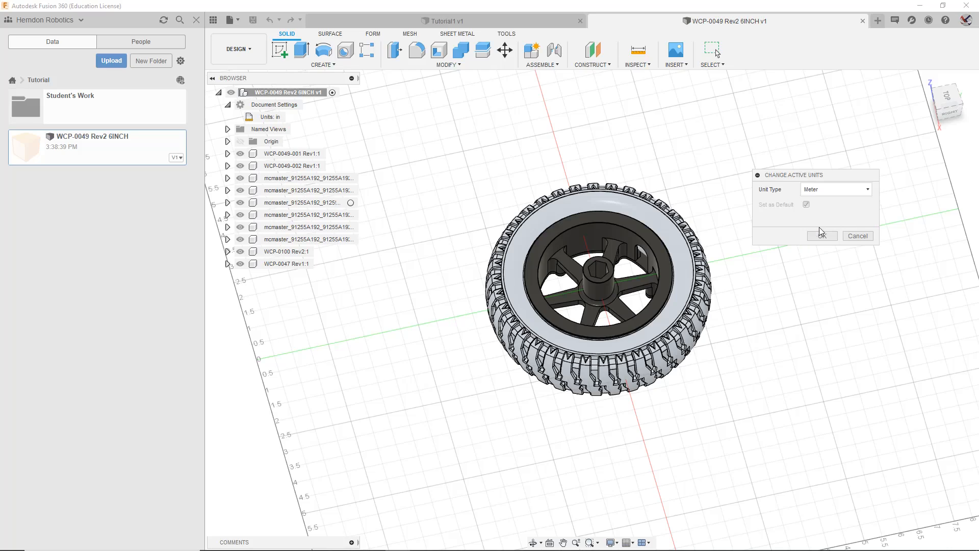
click(819, 187)
click(816, 201)
click(822, 235)
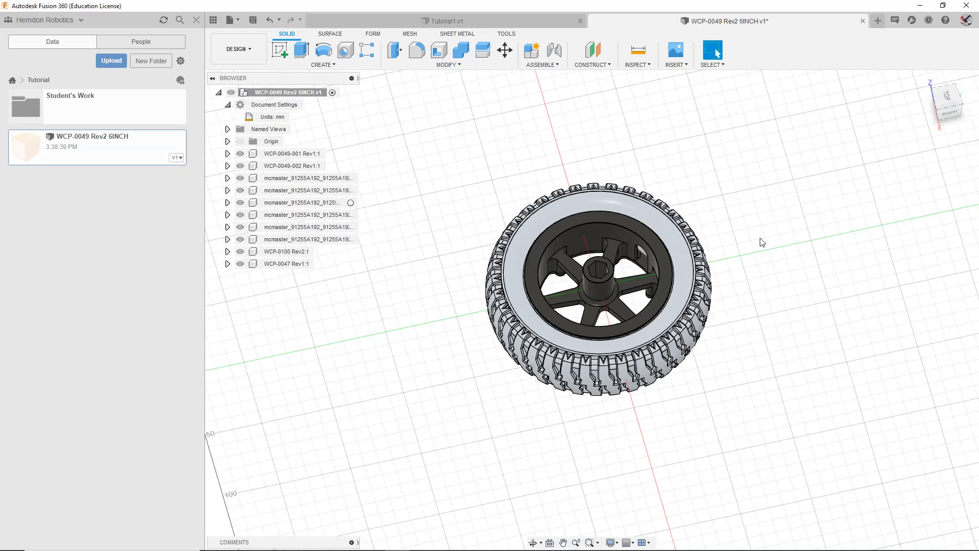
Step: Start the Measure tool, look through its precision options and set the secondary units to inches
scroll(752, 257, up, 3)
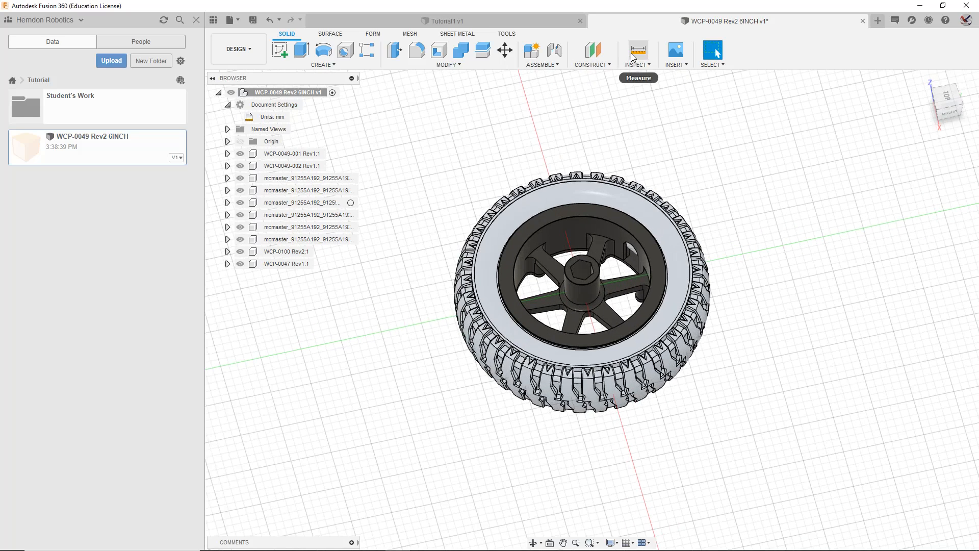
click(637, 64)
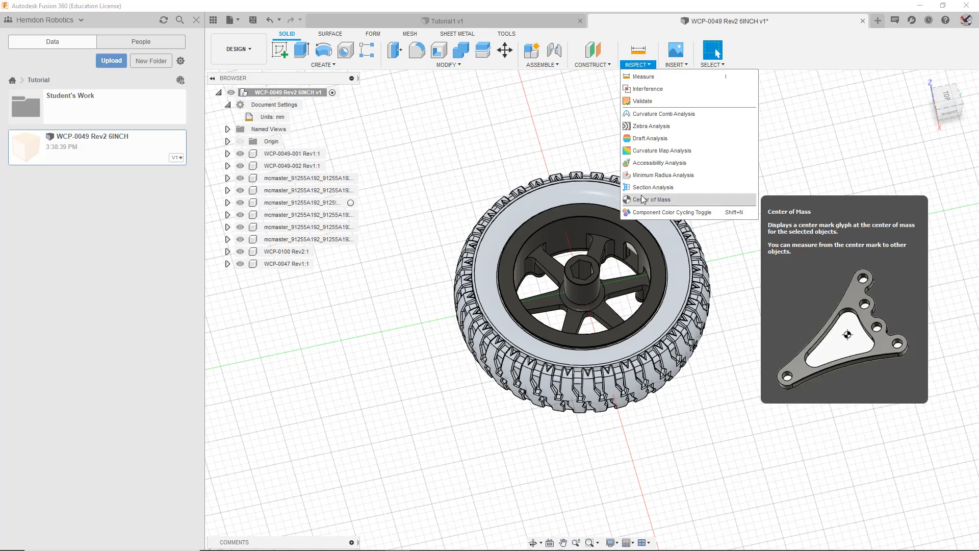
click(655, 77)
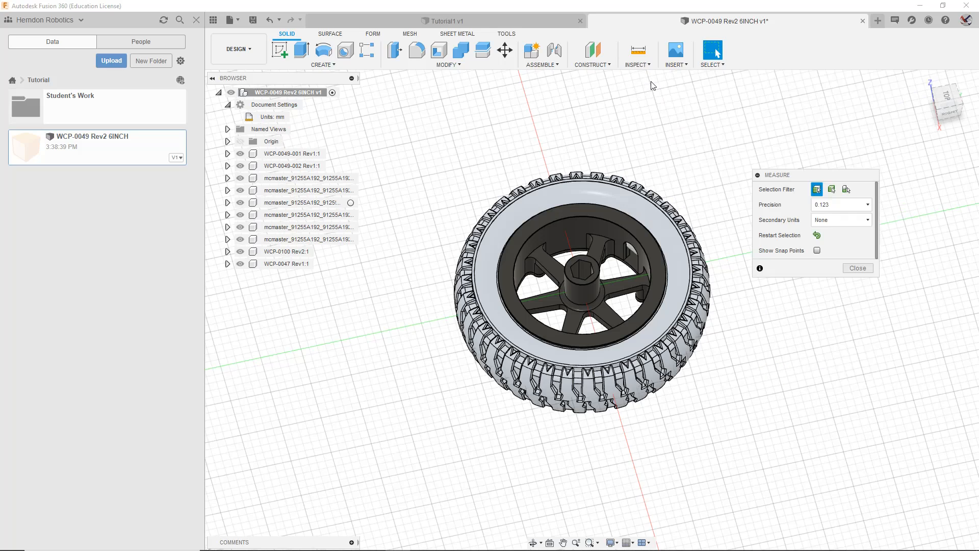
drag(794, 173, 841, 154)
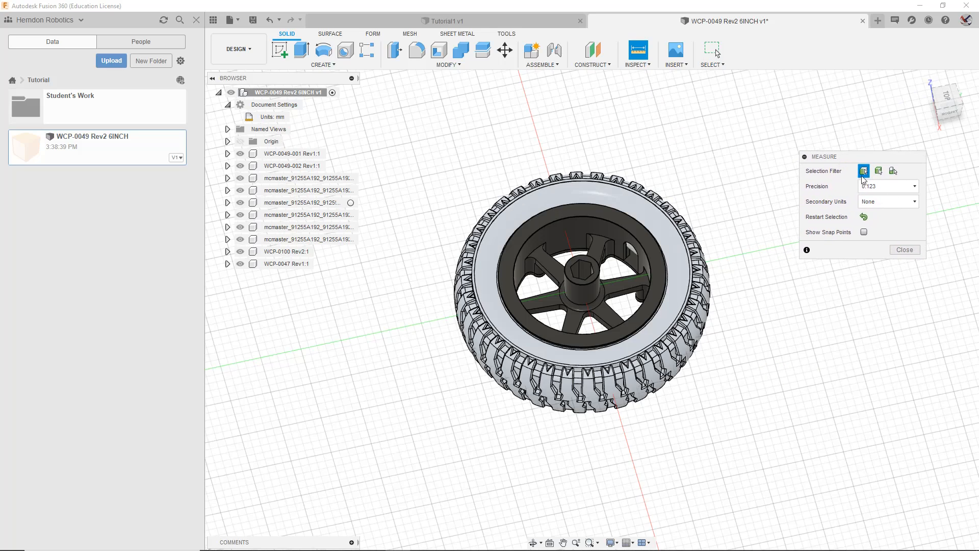
click(872, 188)
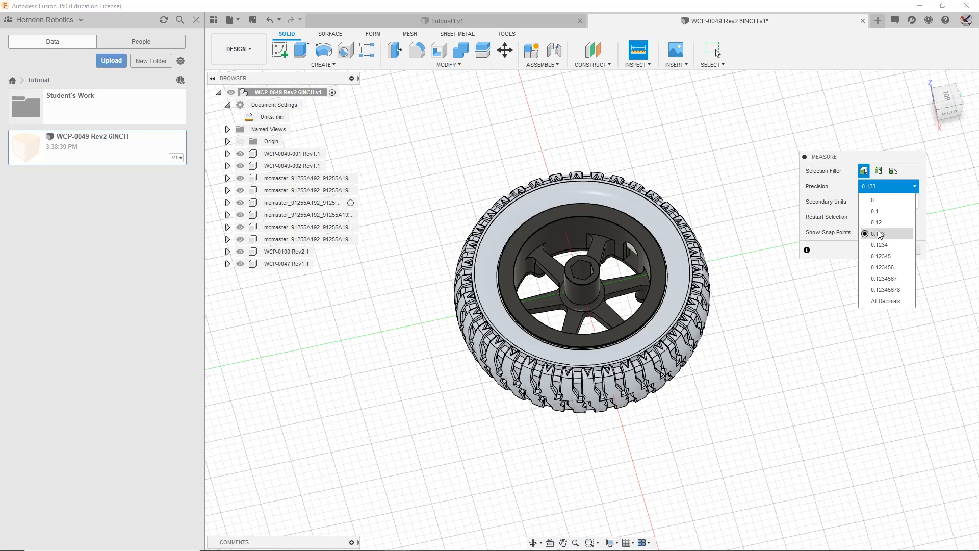
click(919, 220)
click(905, 203)
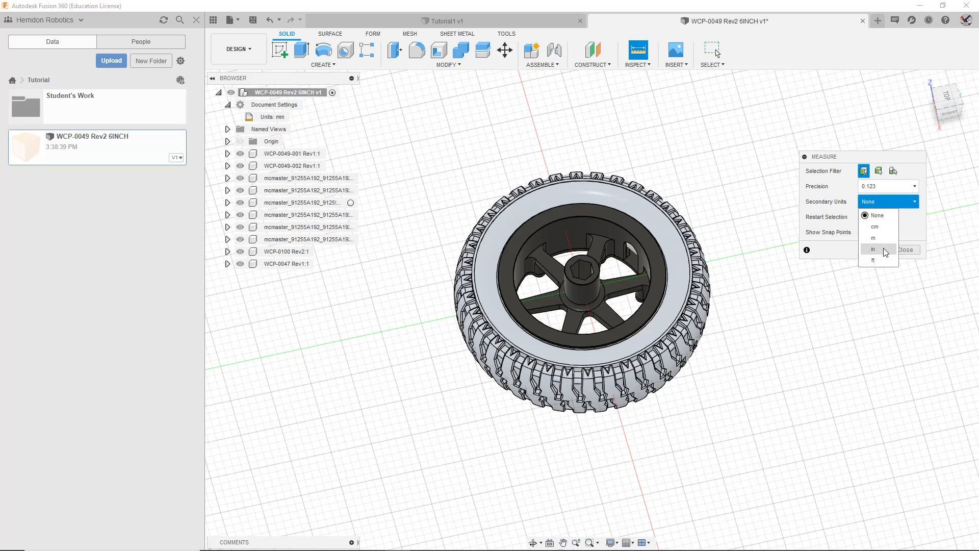
click(884, 249)
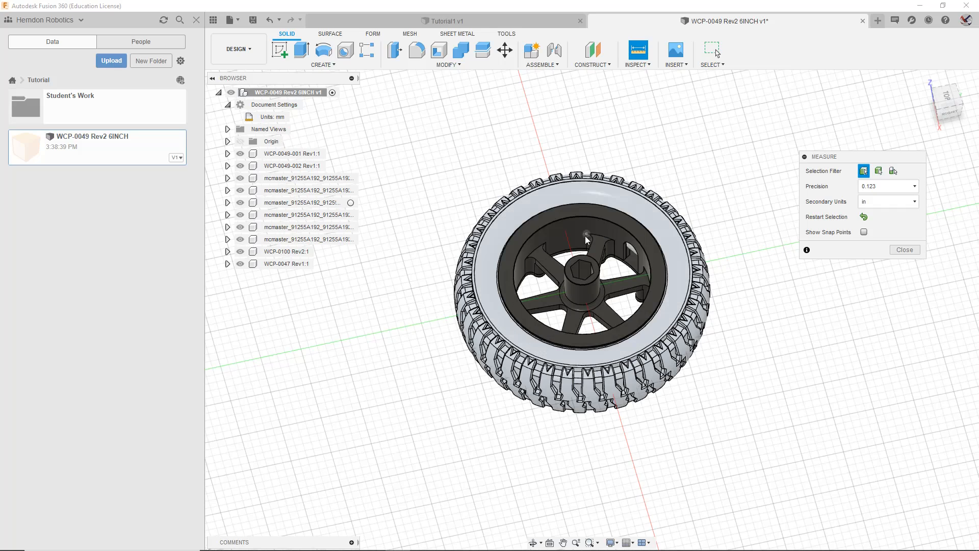
Step: Measure the tire's side face, restart the selection and measure the rim's inner circular edge with inches as secondary units
click(492, 250)
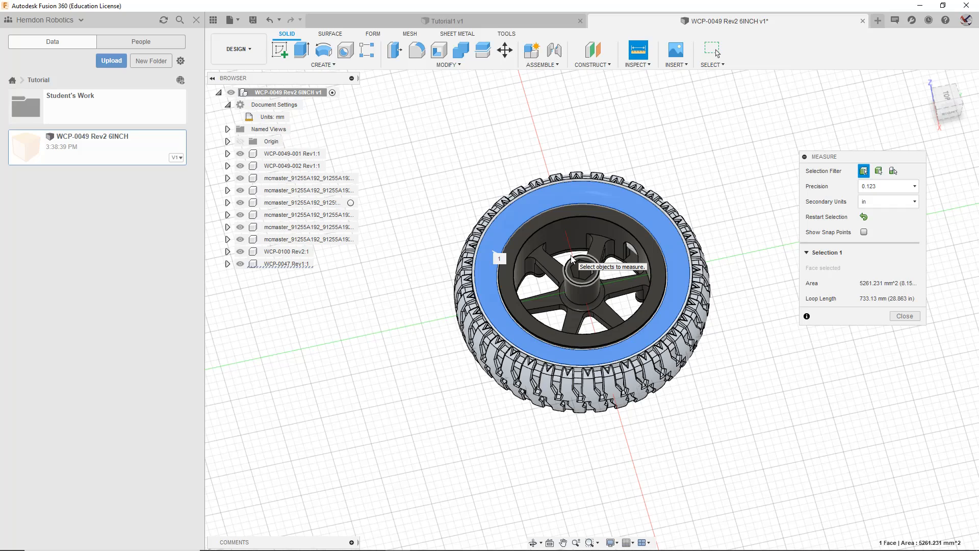
click(864, 217)
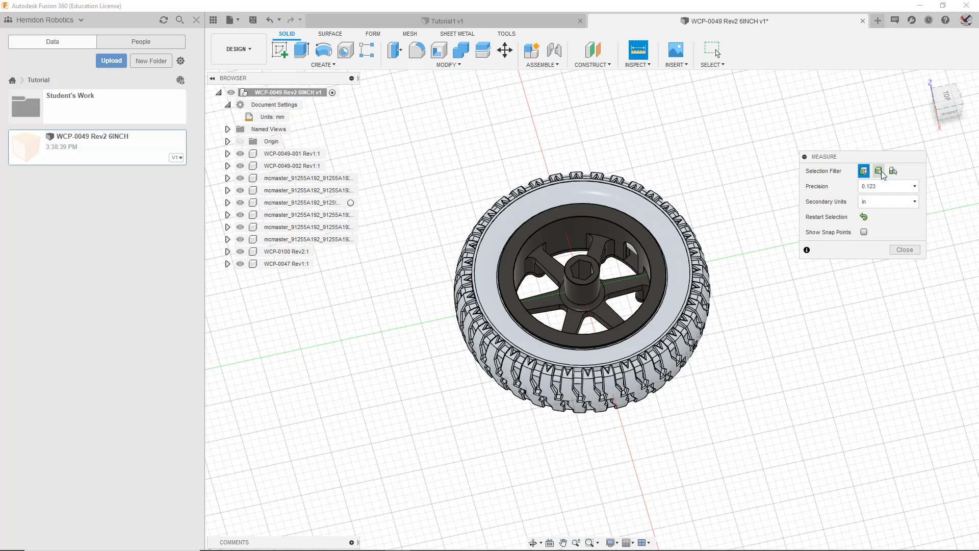
click(540, 226)
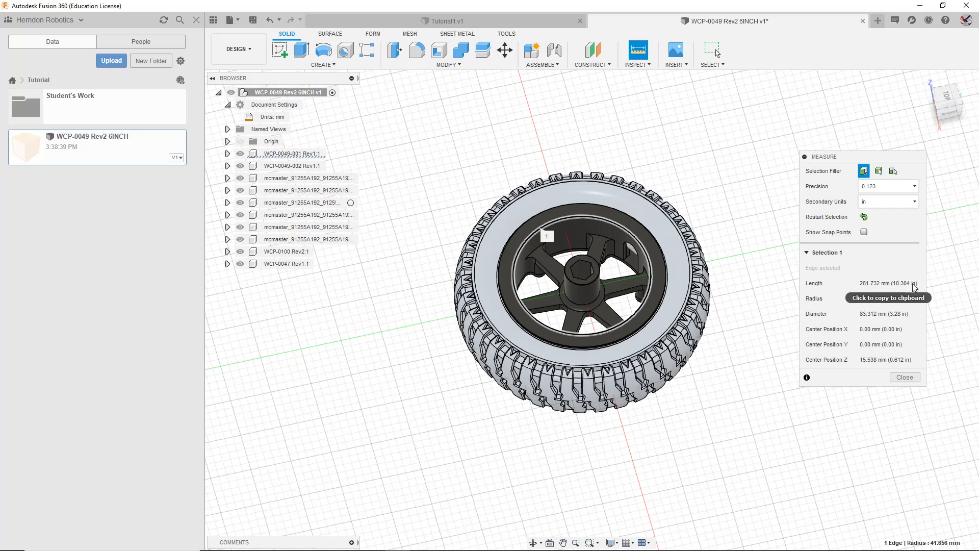
click(899, 200)
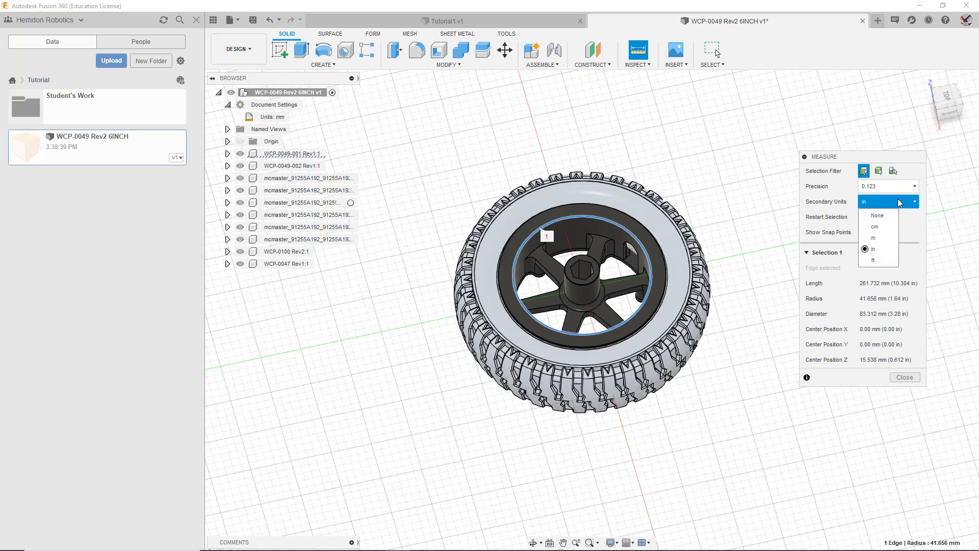
click(884, 234)
click(884, 201)
click(873, 239)
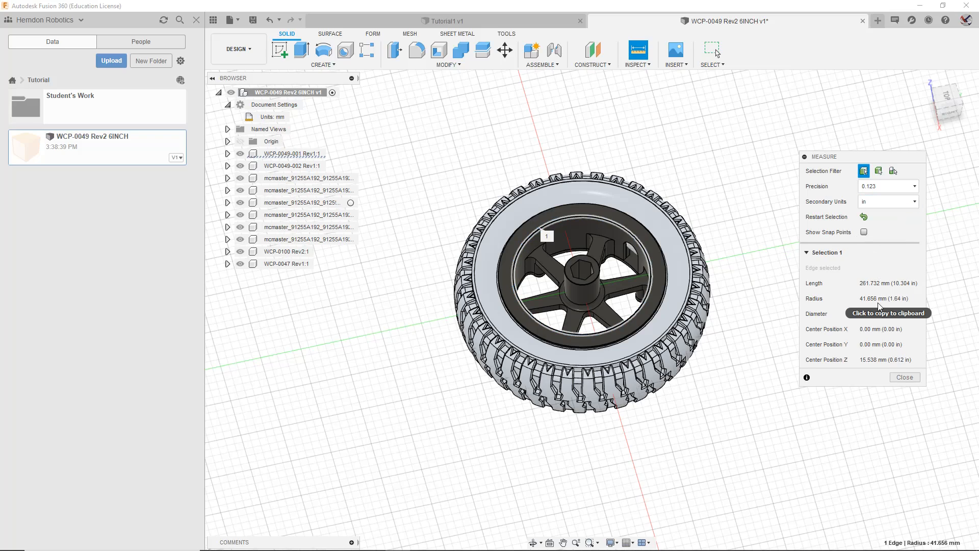
mouse_move(262, 120)
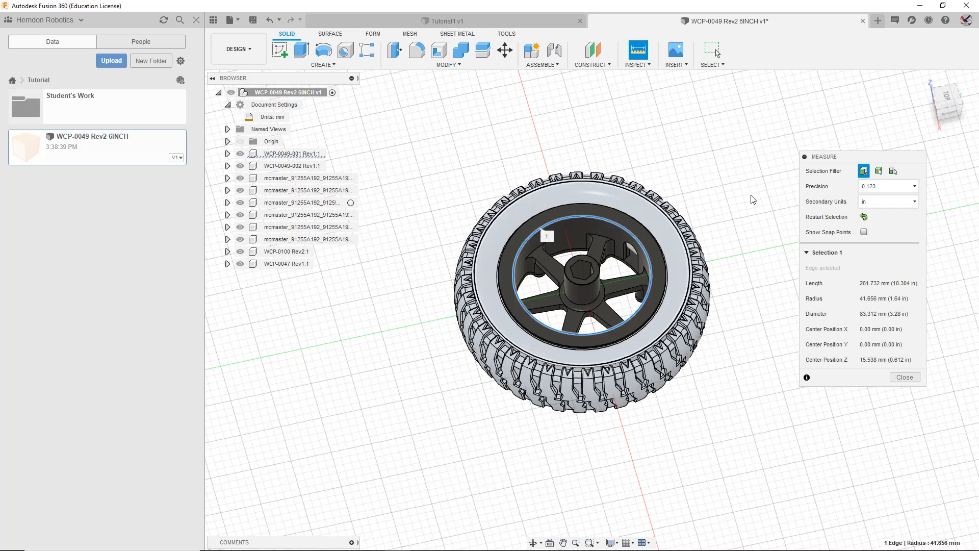
Step: Measure the distance from the rim's inner circular edge to the outer edge of the tire's side face
click(599, 347)
scroll(641, 279, down, 2)
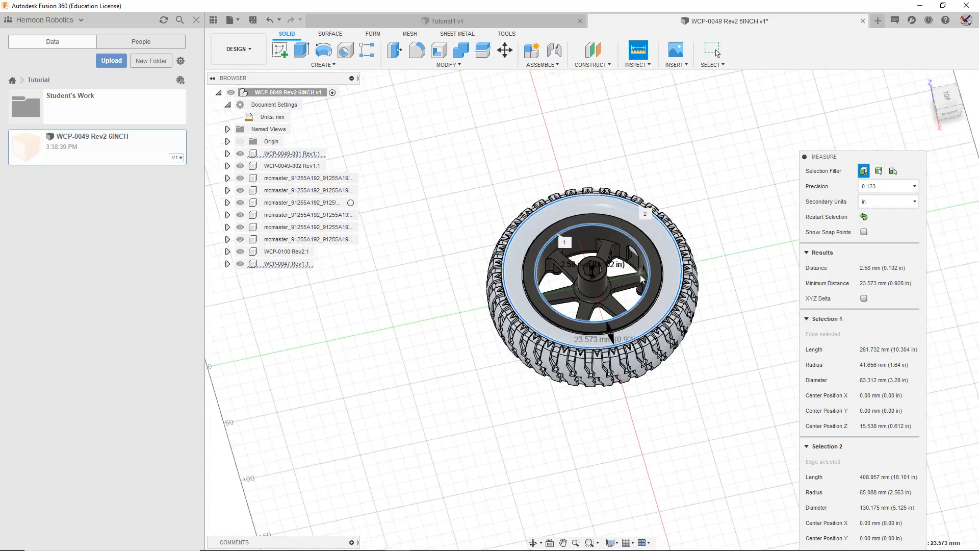
scroll(642, 278, up, 5)
middle_drag(684, 329, 686, 319)
drag(950, 105, 968, 101)
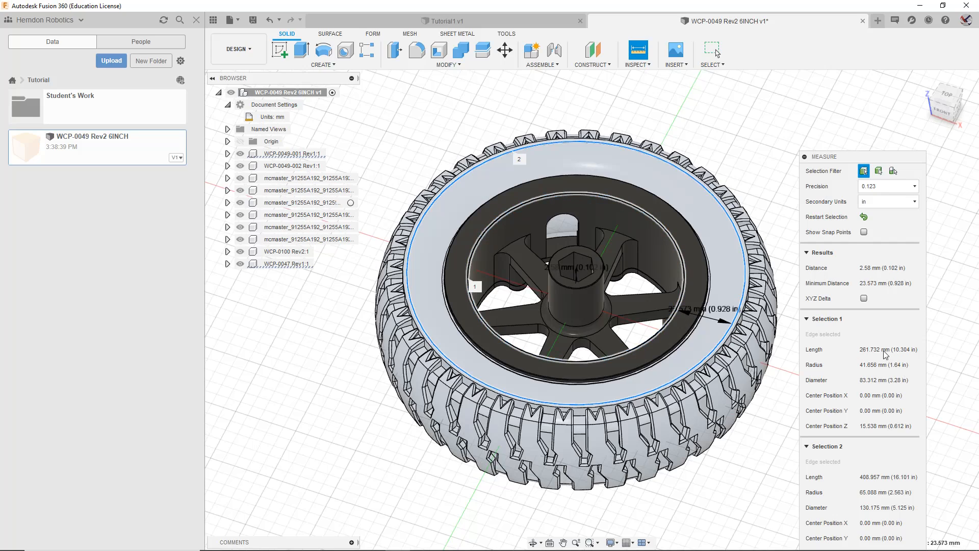
middle_drag(662, 409, 638, 402)
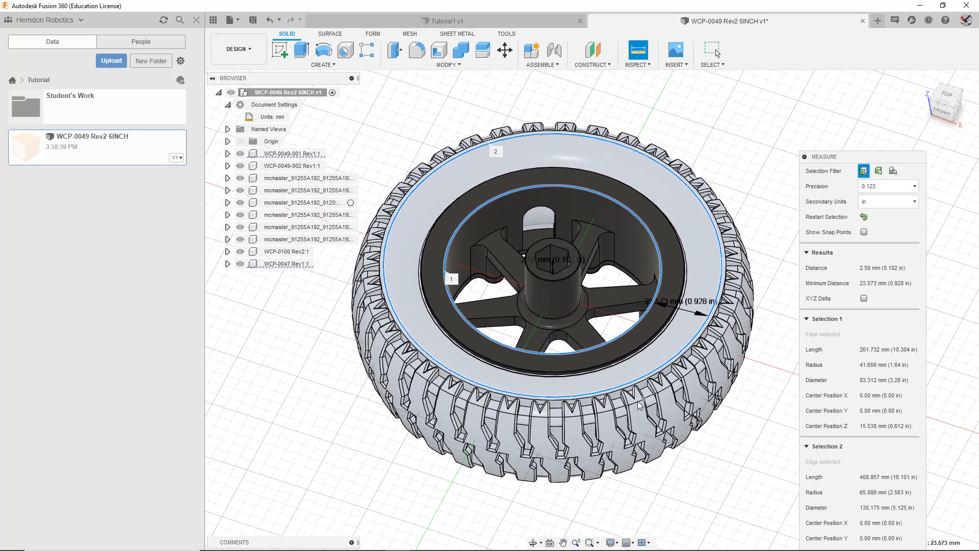
Step: Examine the distance dimension and the two measured edges up close from a front-facing angle
scroll(605, 290, down, 2)
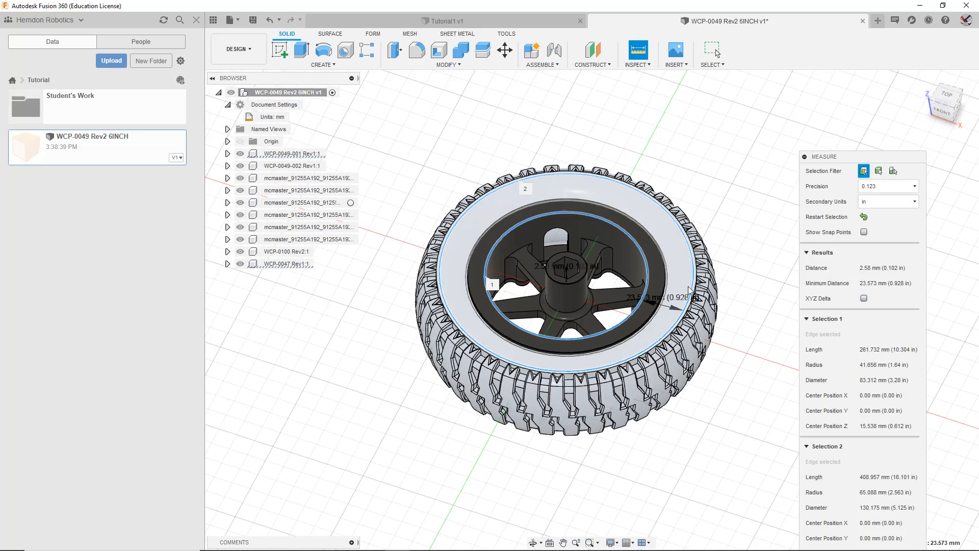
scroll(670, 310, down, 3)
scroll(669, 310, up, 3)
scroll(536, 231, up, 4)
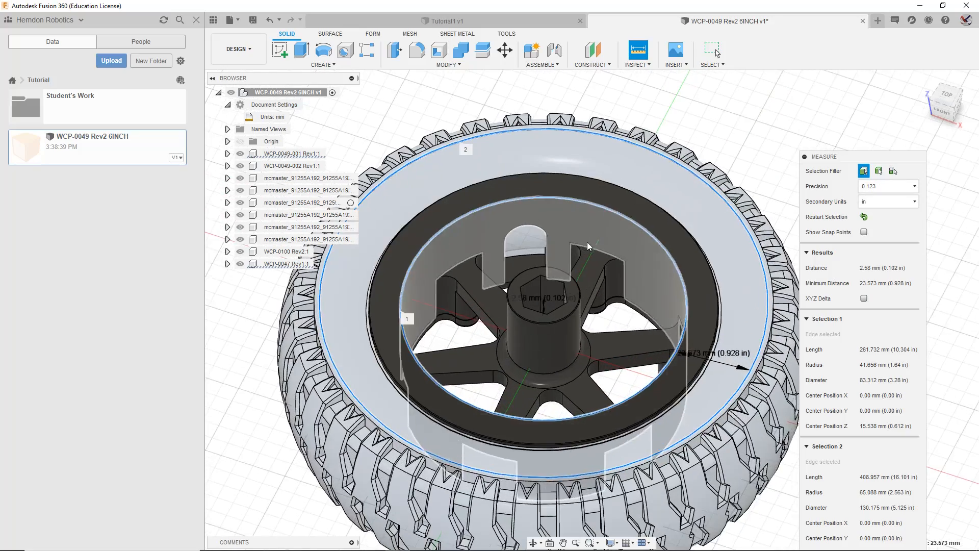
drag(937, 112, 969, 93)
middle_drag(736, 190, 666, 189)
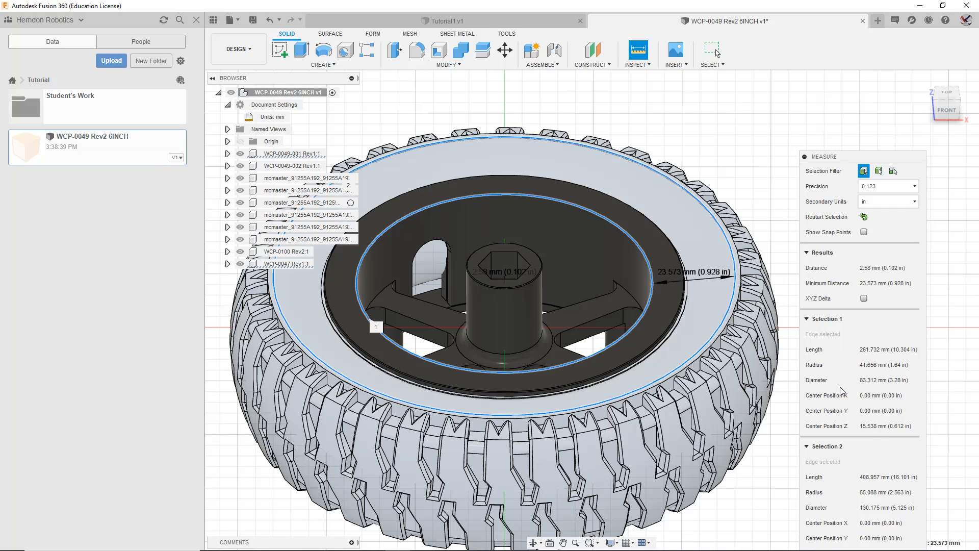
scroll(661, 303, up, 2)
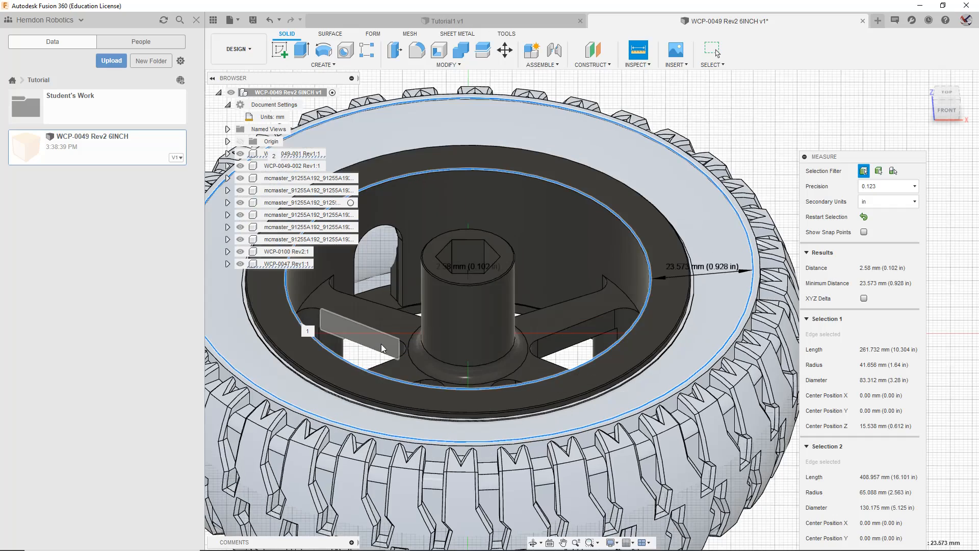
Step: Review the distance results and radius and diameter values for the two measured edges, viewing the wheel from a lower front angle
middle_drag(376, 348, 574, 364)
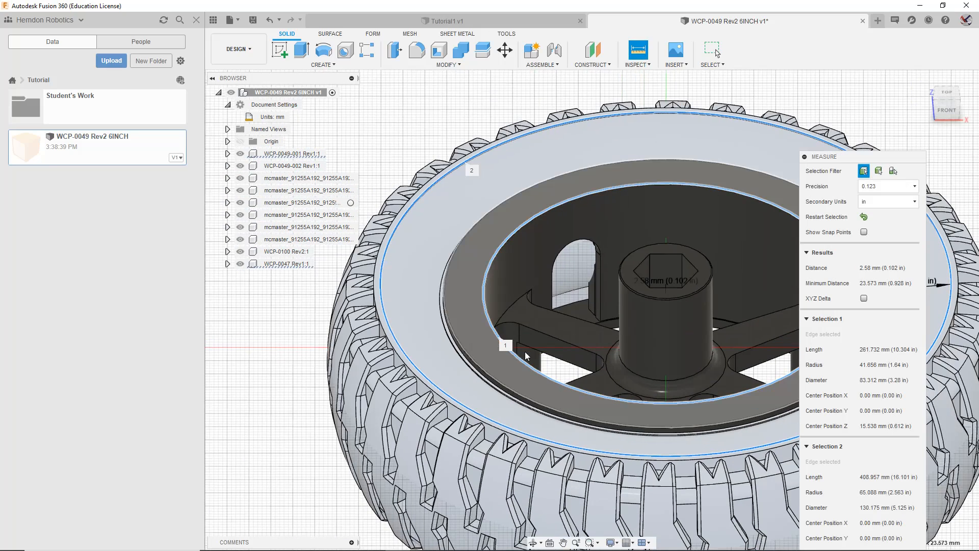
middle_drag(497, 199, 542, 347)
scroll(546, 342, down, 1)
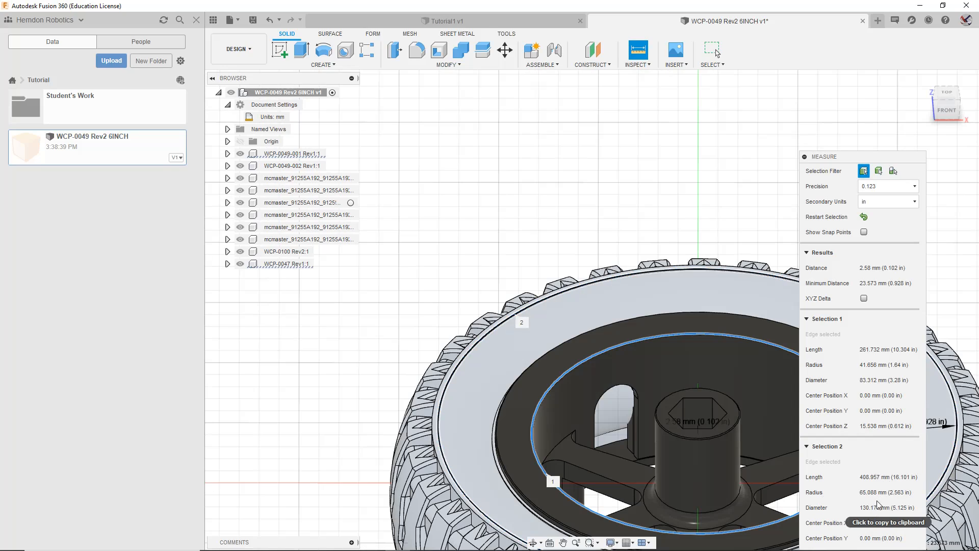
middle_drag(577, 295, 450, 270)
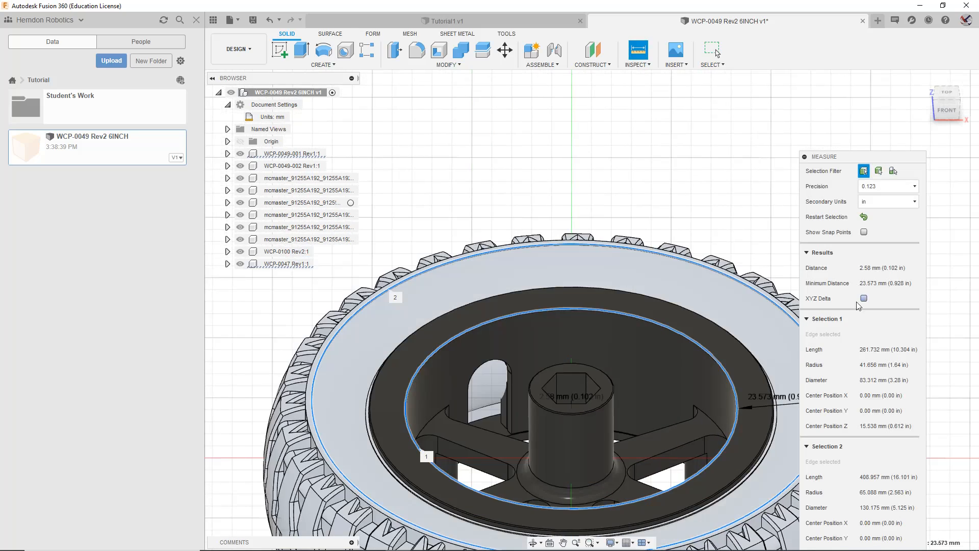
middle_drag(627, 317, 561, 243)
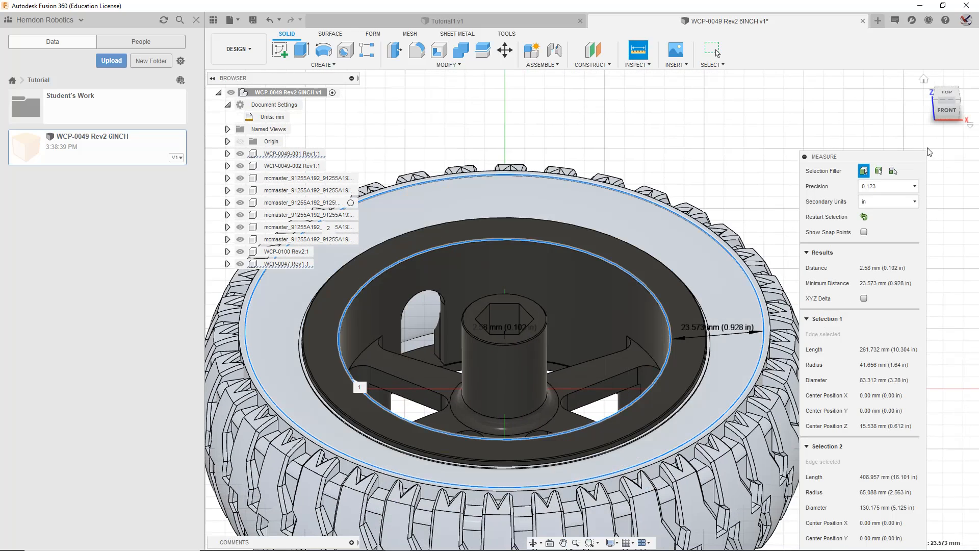
drag(946, 107, 950, 77)
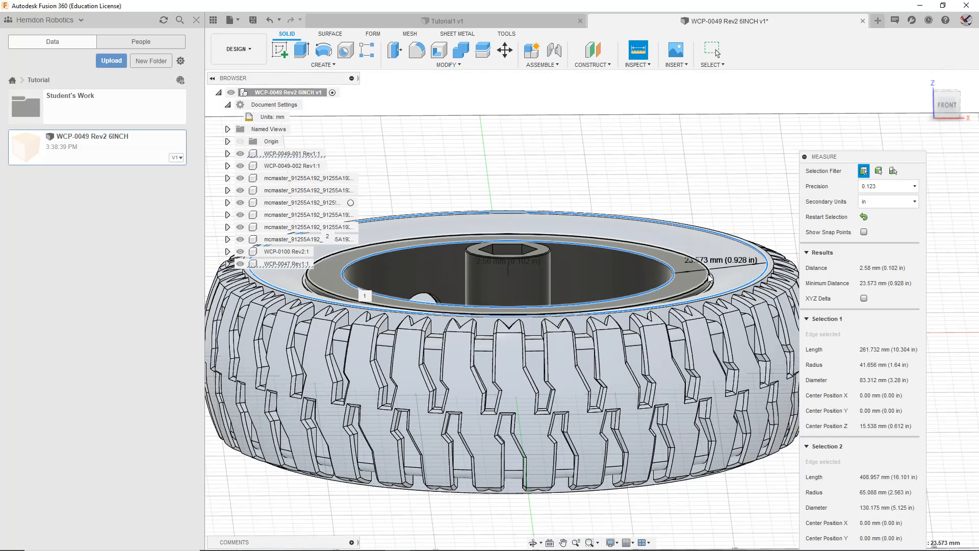
Step: Restart the selection and measure the distance from the rim's inner circular edge to the outer edge of the rim's flat face
click(863, 217)
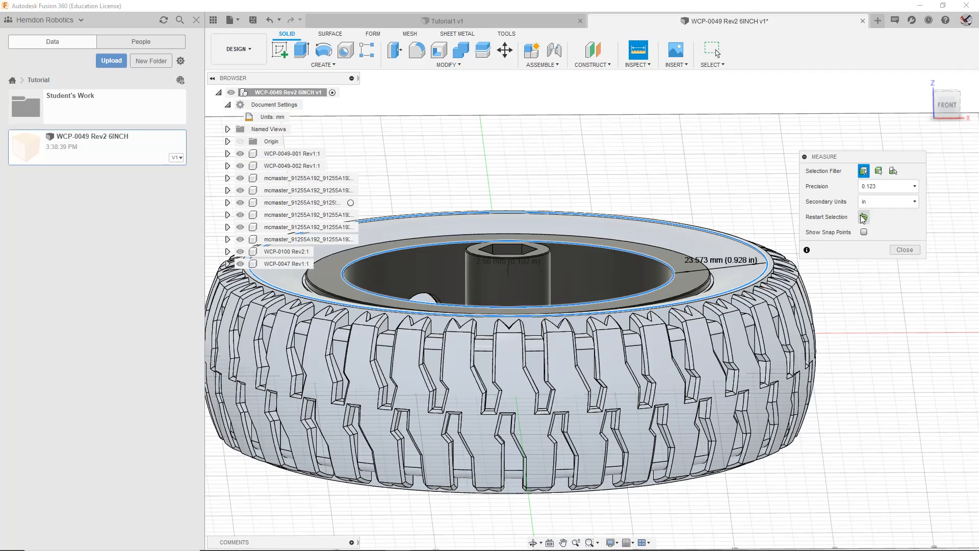
middle_drag(702, 255, 703, 283)
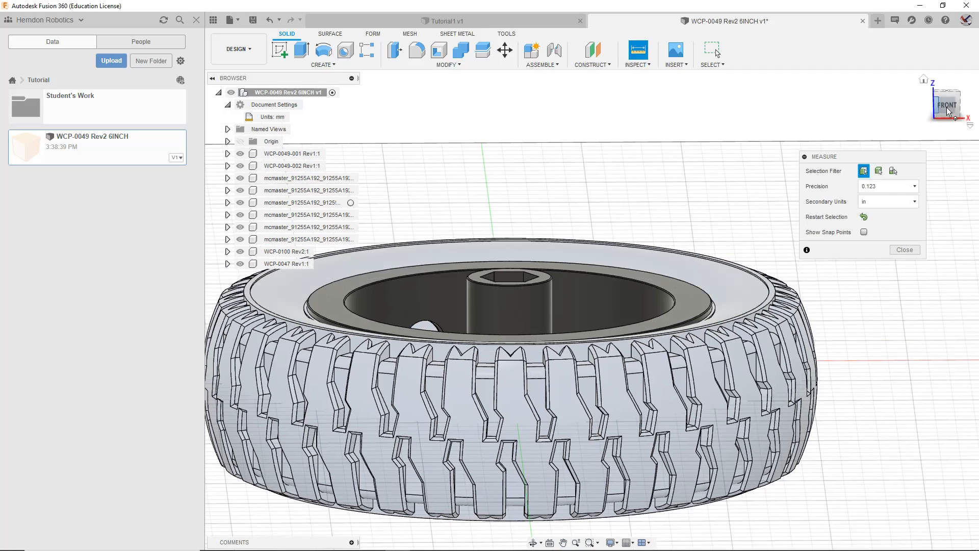
drag(948, 104, 947, 128)
scroll(745, 354, down, 3)
scroll(716, 378, up, 5)
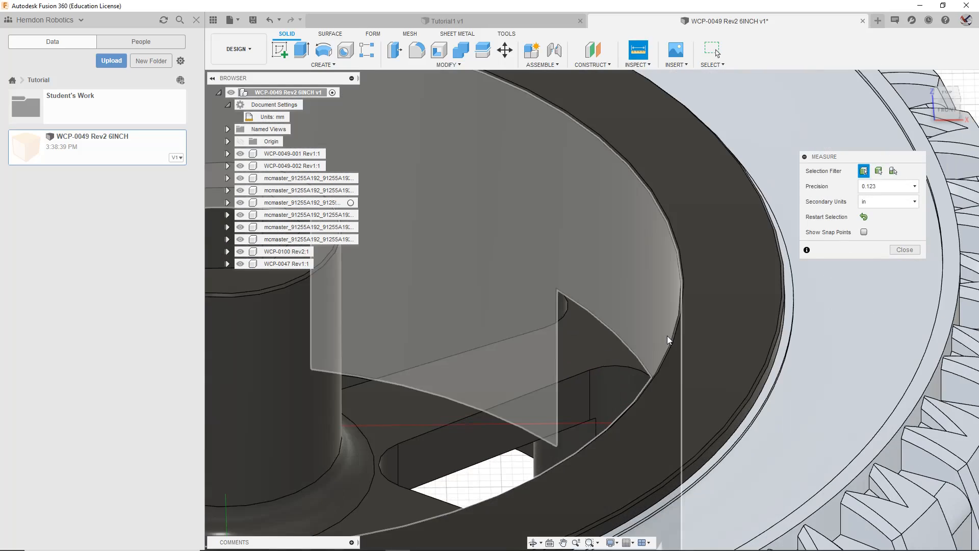
click(676, 340)
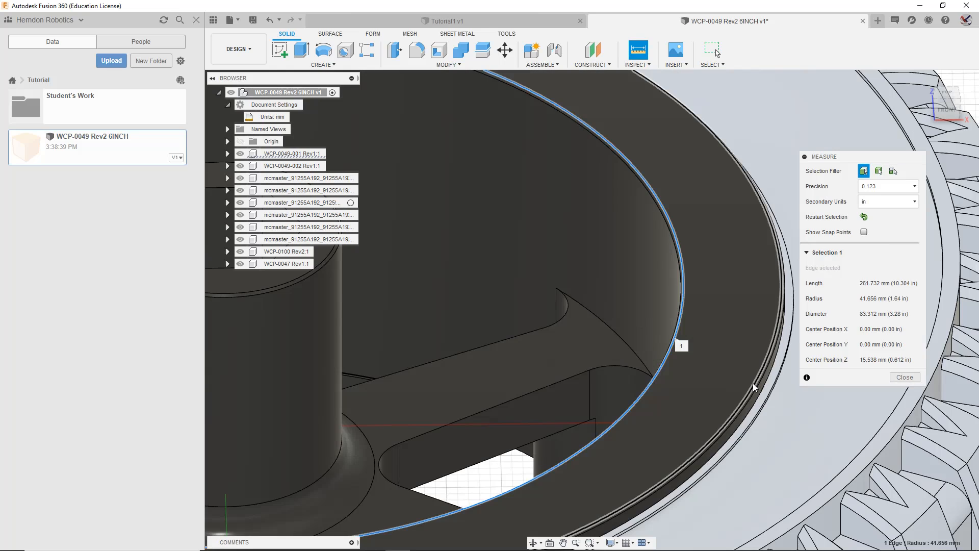
click(752, 380)
Step: Examine the minimum distance dimension across the rim's flat face, both up close and with the whole rim in view
scroll(739, 381, up, 3)
scroll(676, 372, down, 8)
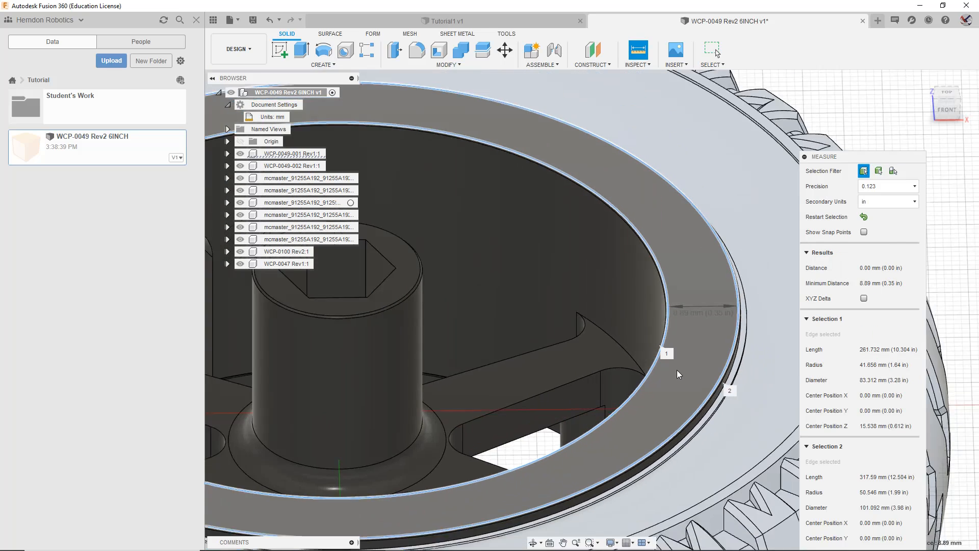
scroll(650, 326, down, 5)
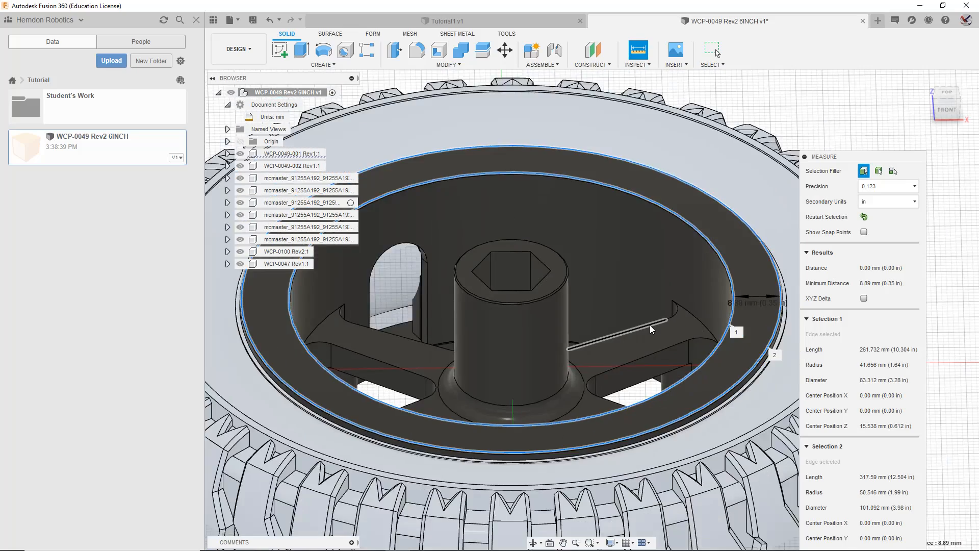
scroll(730, 280, up, 5)
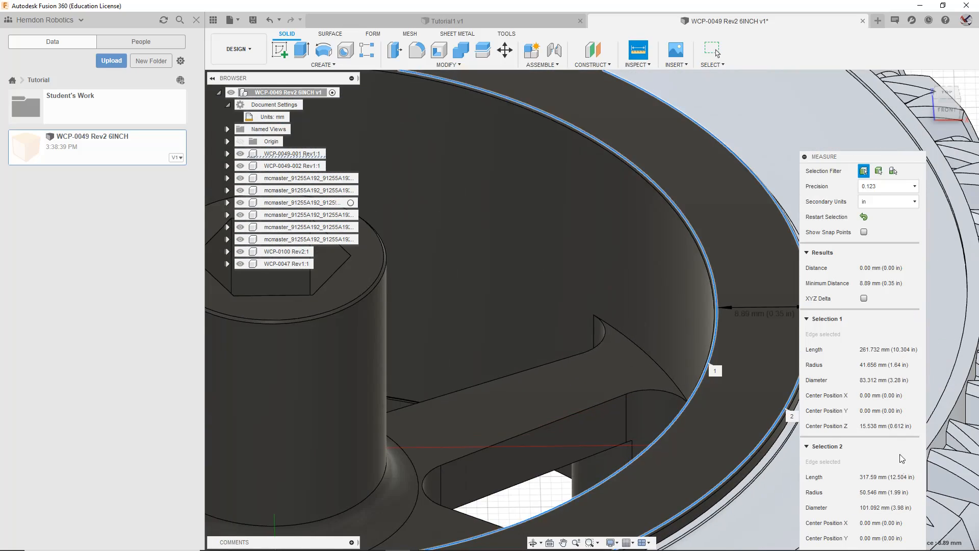
scroll(692, 294, up, 3)
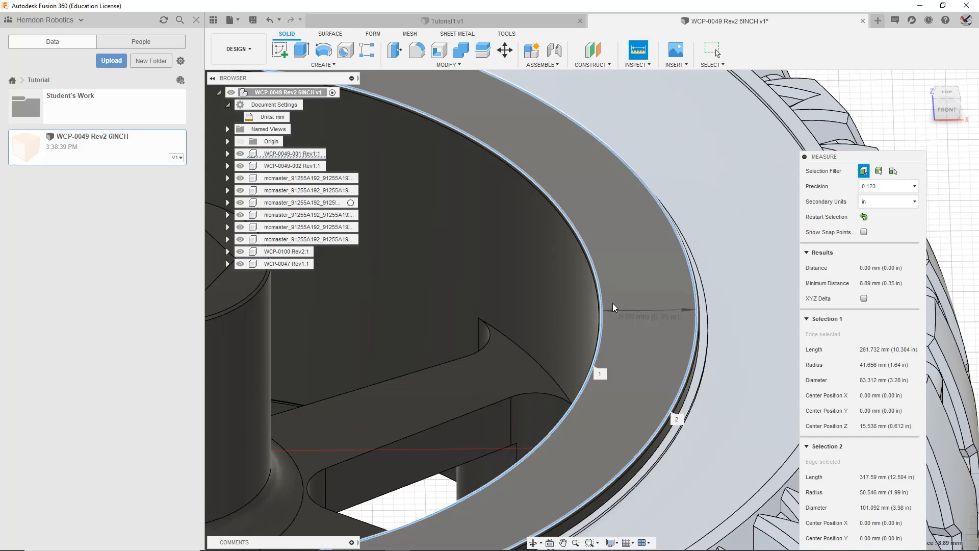
scroll(664, 309, up, 4)
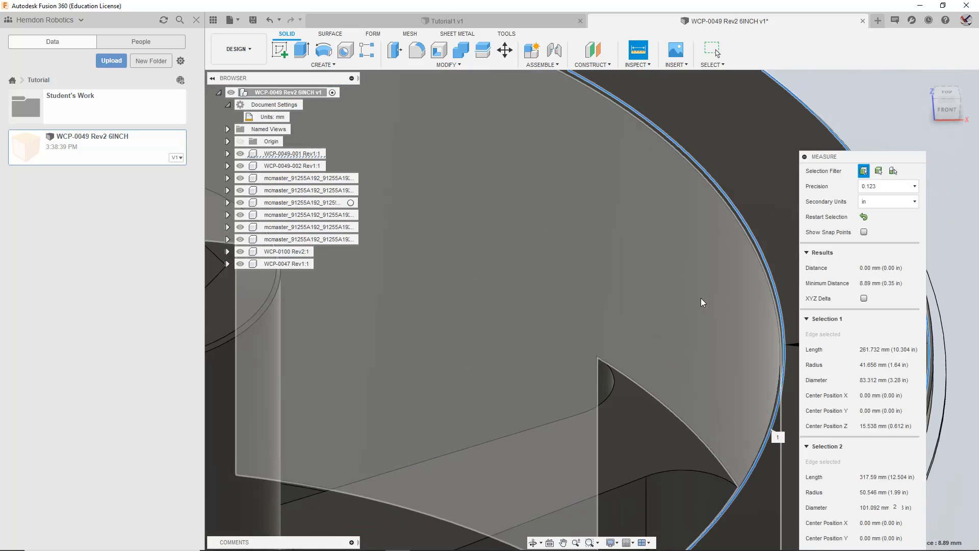
scroll(694, 308, down, 6)
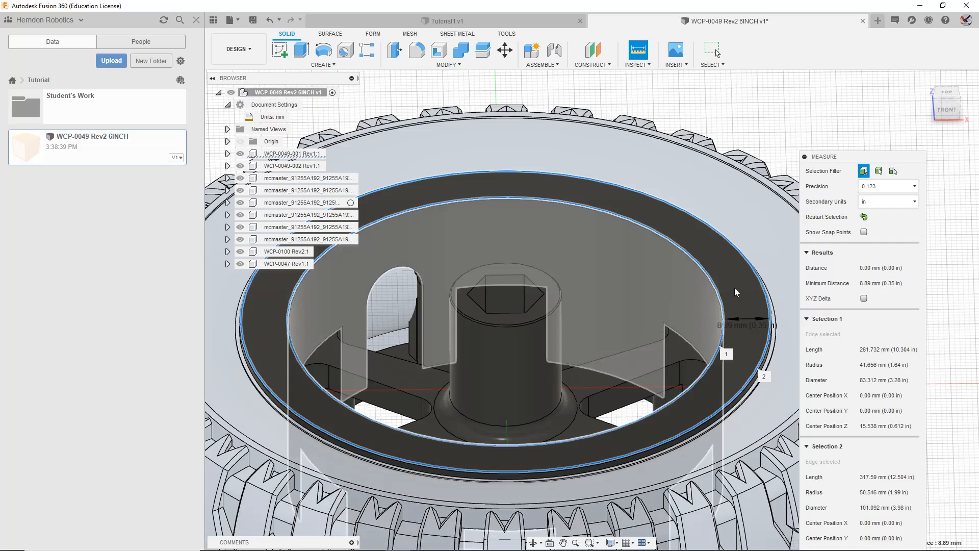
Step: Clear the rim selection and measure the distance from one edge of the hub's hex bore to a corner on the opposite side
click(723, 87)
middle_drag(563, 172, 604, 160)
scroll(563, 226, down, 3)
scroll(561, 231, down, 1)
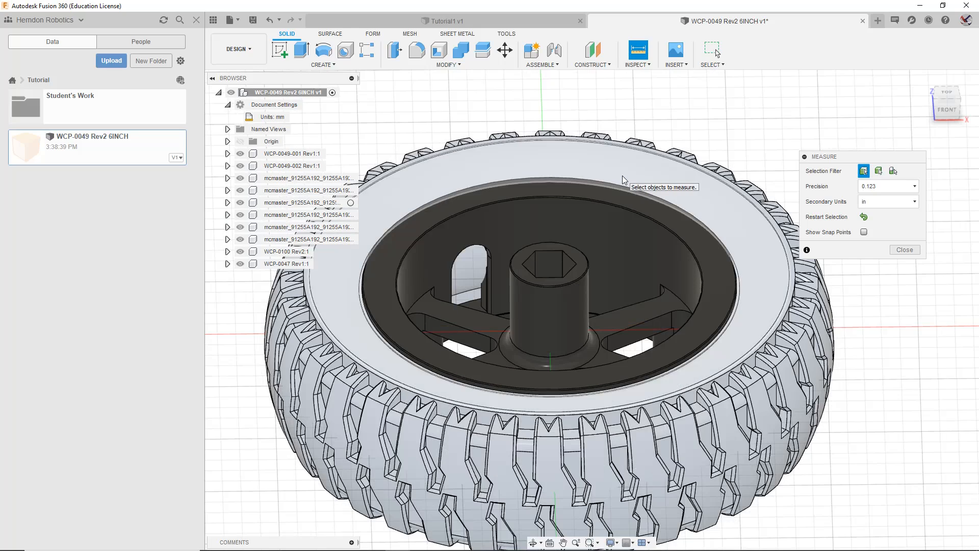
scroll(546, 273, down, 3)
scroll(540, 235, up, 7)
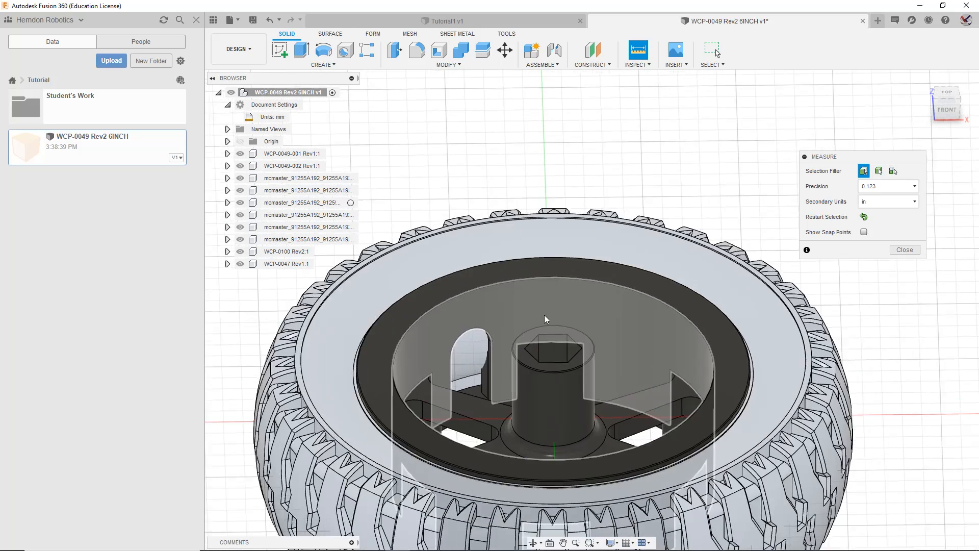
drag(952, 103, 949, 132)
middle_drag(658, 255, 676, 170)
click(502, 373)
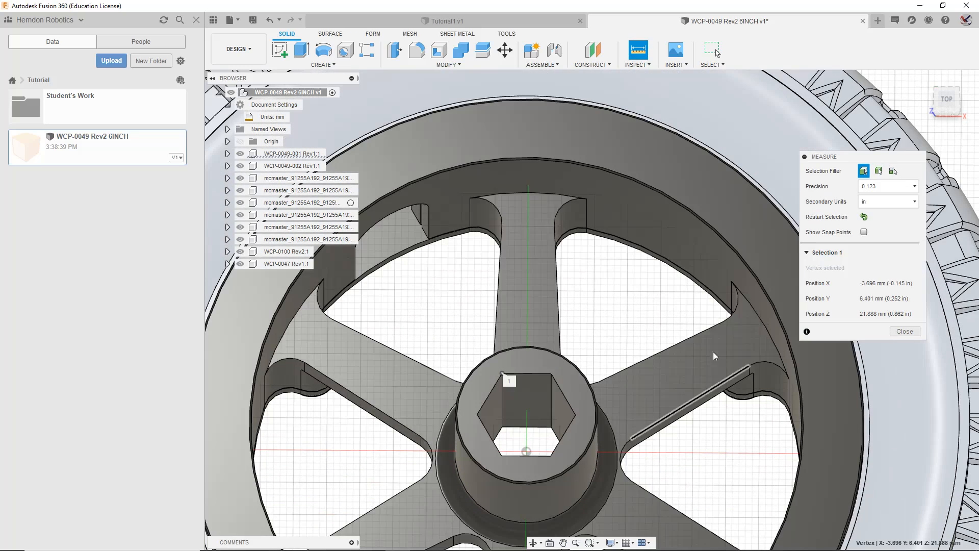
click(519, 453)
click(516, 454)
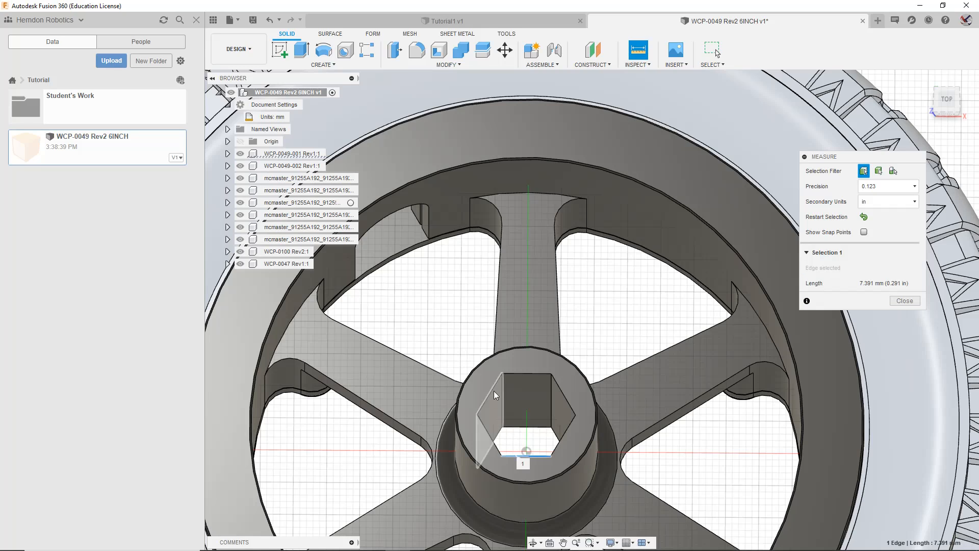
click(502, 374)
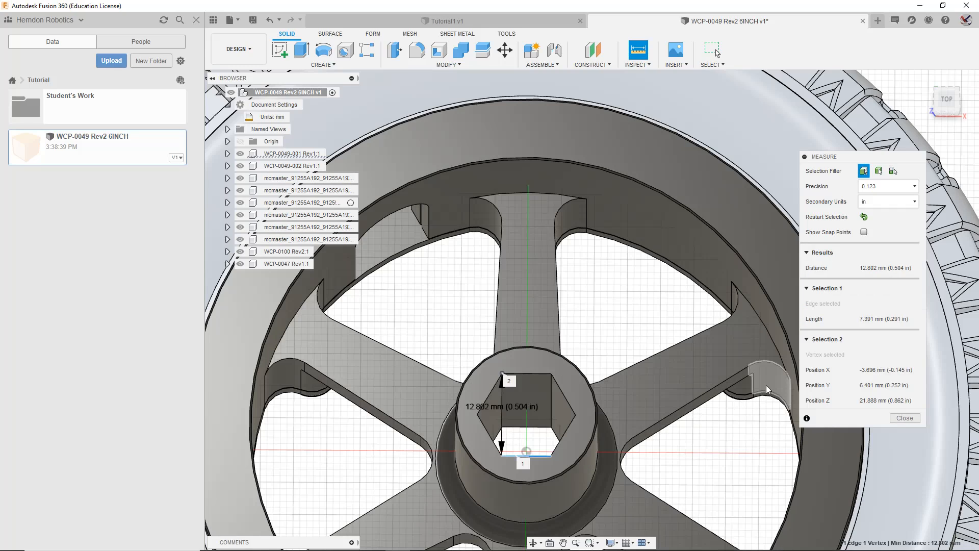
Step: Compare the distance from the same hex bore edge to the opposite side's two corners, its edge and its inner flat face
middle_drag(593, 430, 608, 375)
scroll(608, 376, down, 1)
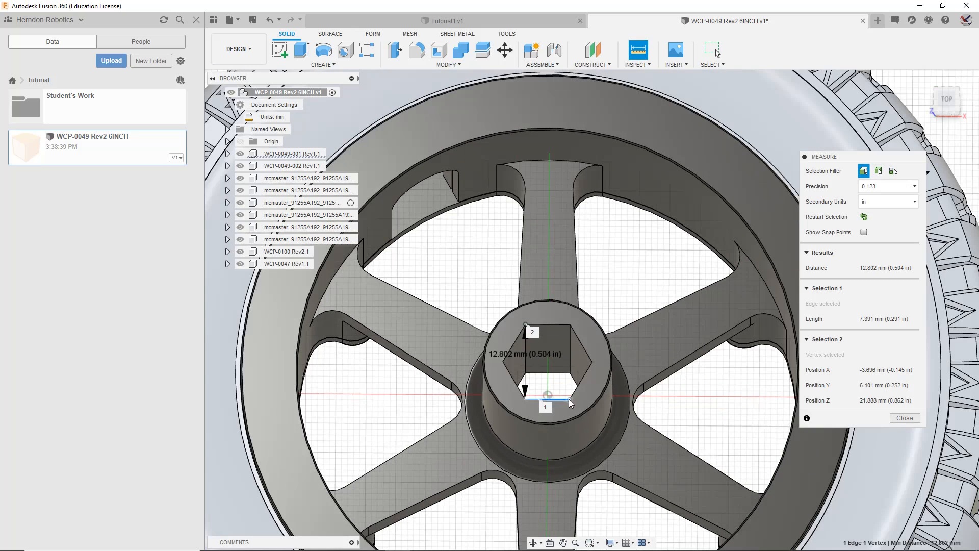
click(570, 325)
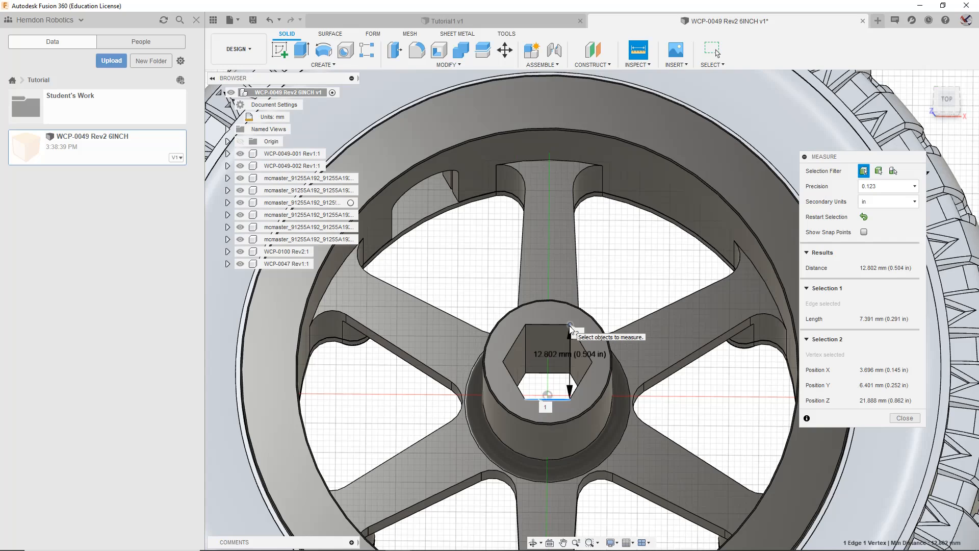
click(527, 324)
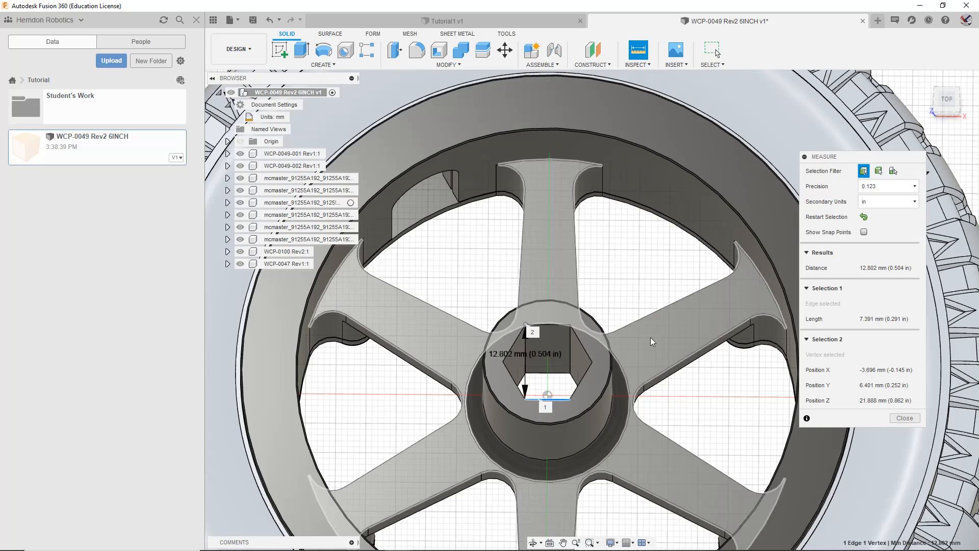
click(556, 324)
scroll(645, 343, down, 5)
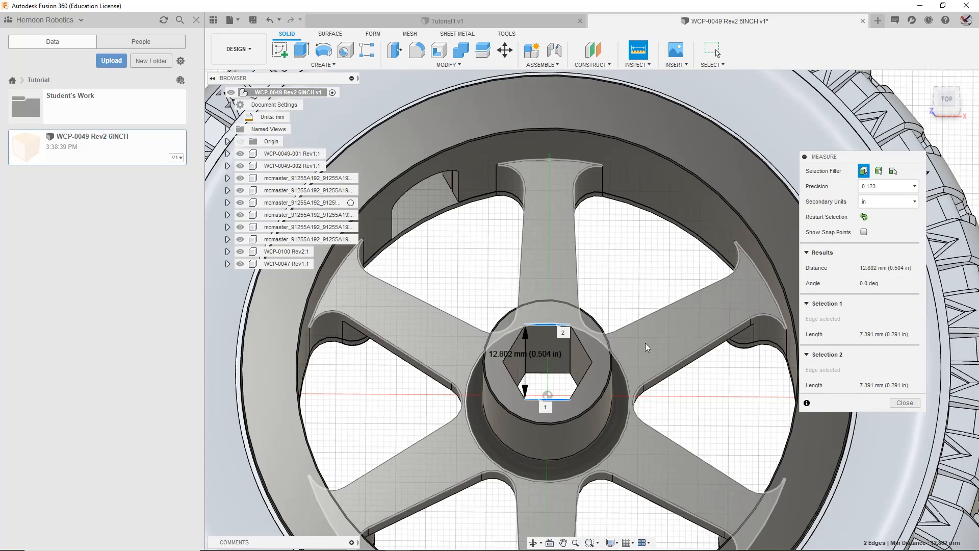
scroll(582, 351, up, 2)
click(553, 351)
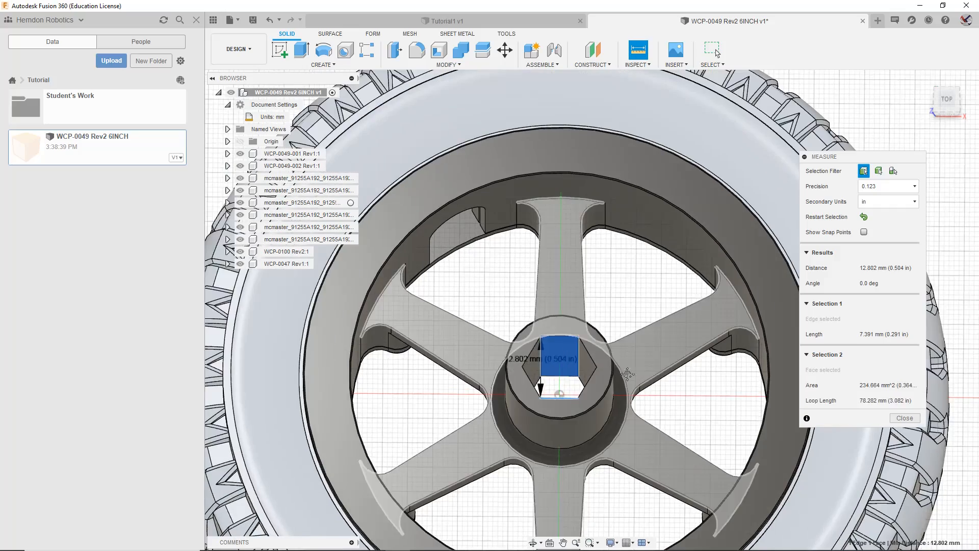
Step: Clear the hex bore measurement and view the whole wheel from a rotated, angled viewpoint
middle_drag(691, 361, 630, 369)
drag(939, 105, 947, 106)
middle_drag(654, 210, 654, 294)
click(656, 297)
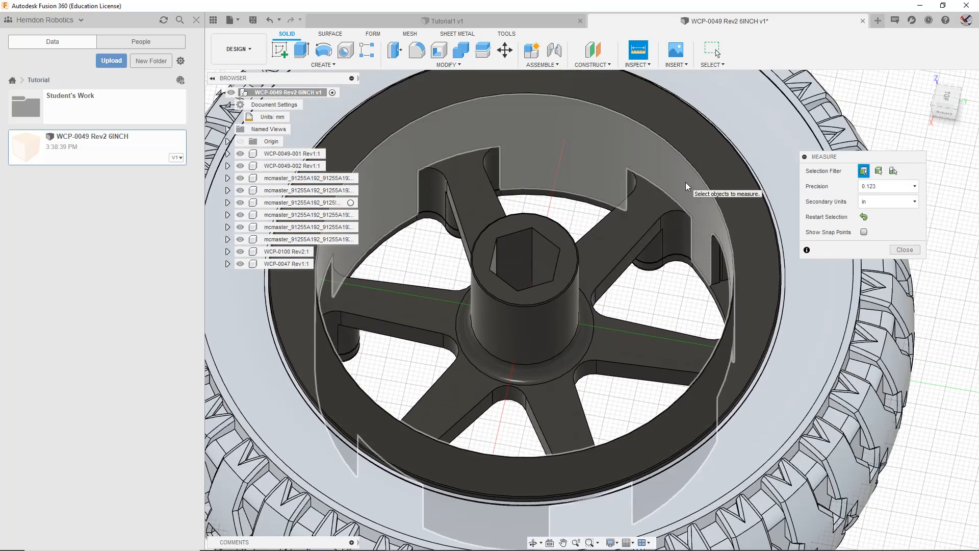
scroll(709, 381, up, 1)
scroll(620, 432, down, 2)
scroll(620, 432, down, 5)
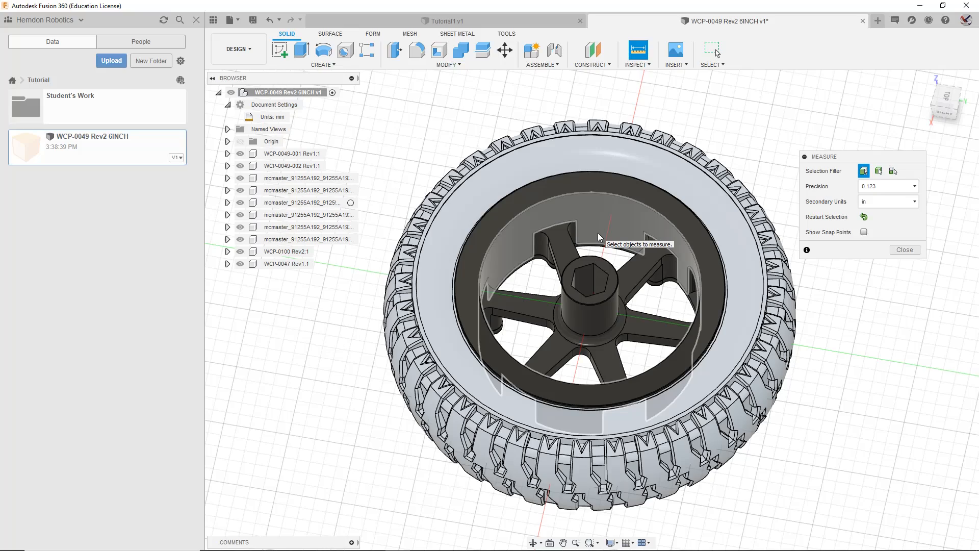
Step: Measure the distance between two adjoining edges of a small face on the tire tread
scroll(595, 444, down, 1)
middle_drag(596, 443, 563, 291)
scroll(564, 306, up, 2)
scroll(565, 306, up, 6)
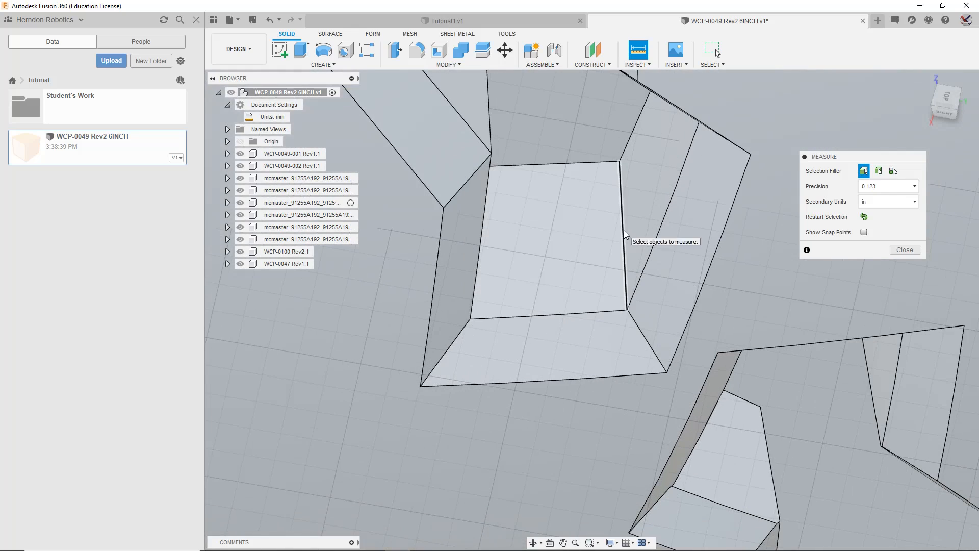
click(623, 231)
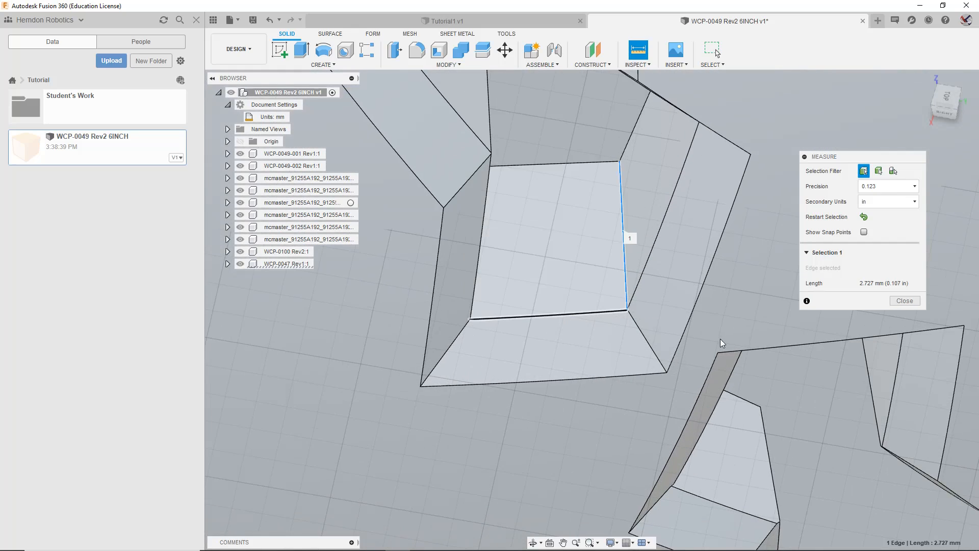
click(613, 312)
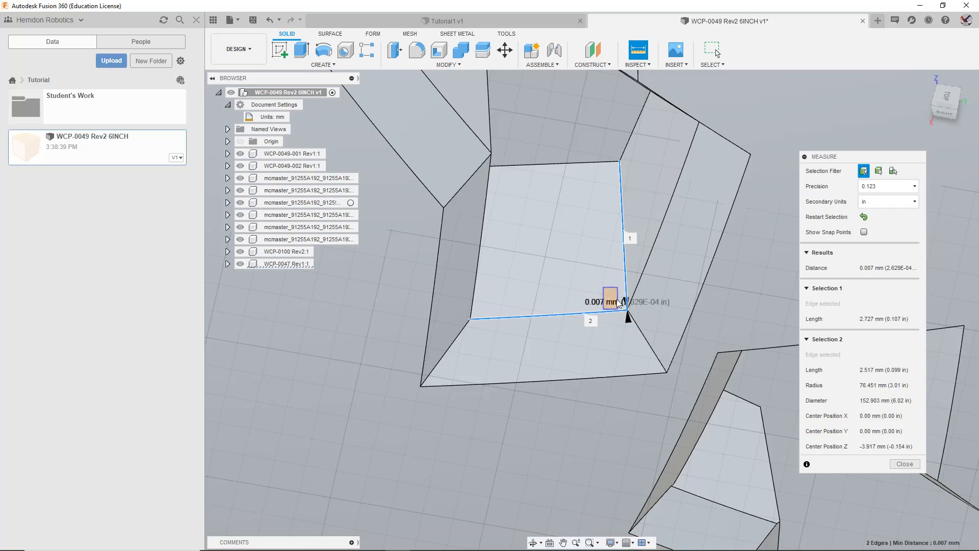
Step: Examine up close the gap at the corner where the two measured tread edges come together
scroll(609, 353, down, 1)
scroll(620, 346, up, 5)
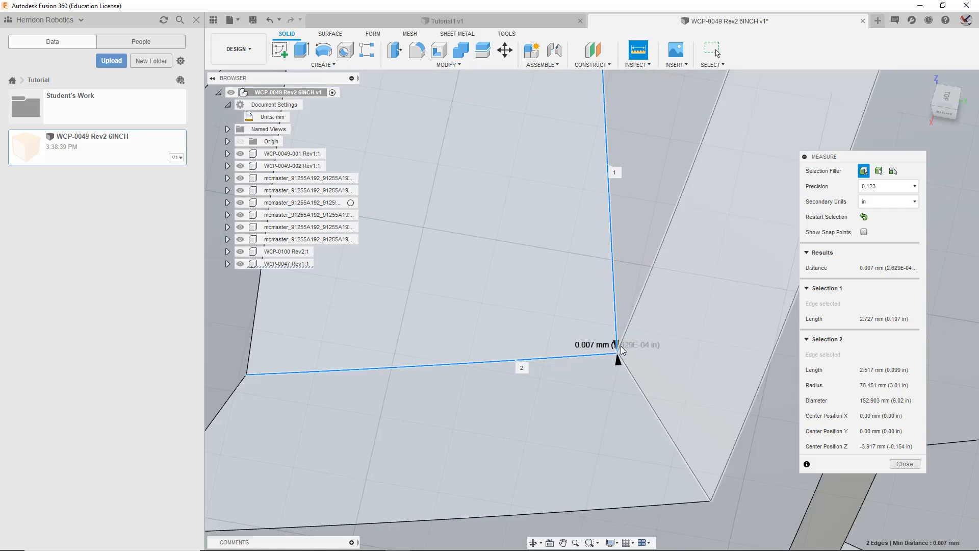
scroll(614, 369, down, 5)
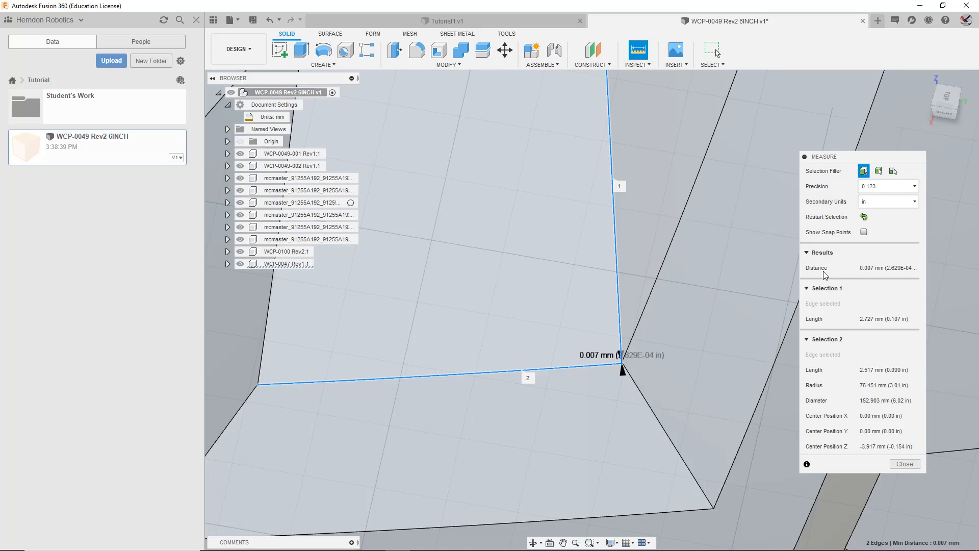
scroll(631, 365, down, 1)
scroll(627, 367, up, 2)
scroll(626, 367, up, 3)
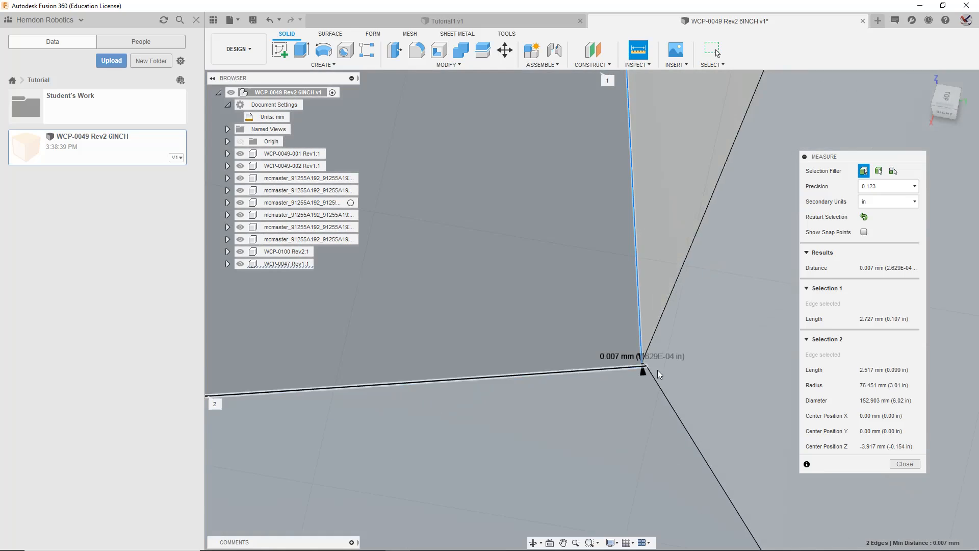
scroll(652, 352, up, 2)
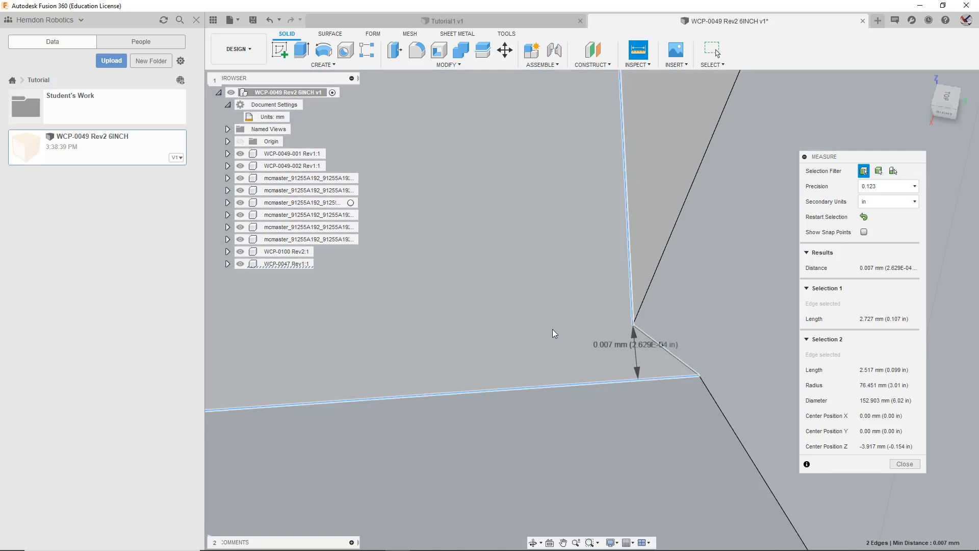
middle_drag(553, 330, 755, 322)
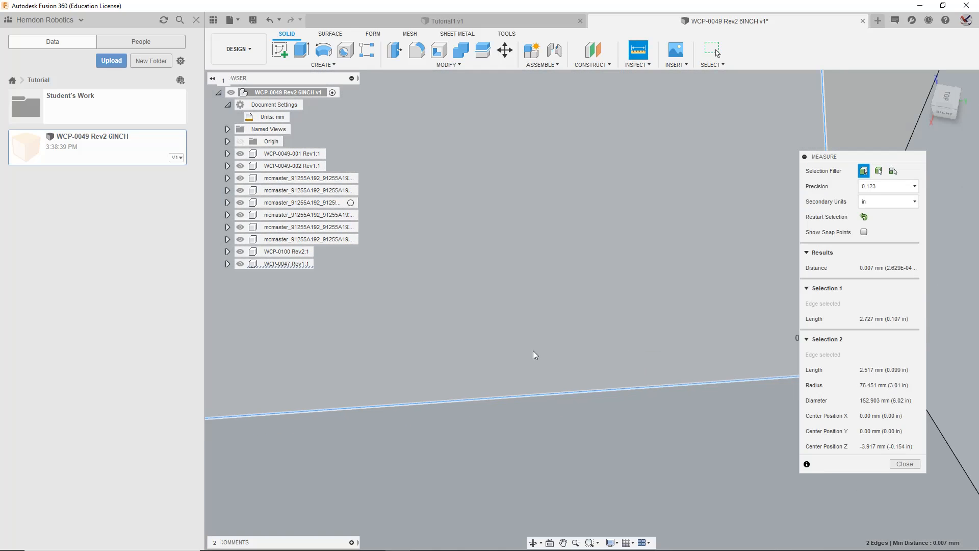
Step: Restart the measurement and measure between the tiny edge bridging the corner gap and the long curved edge adjoining it
middle_drag(500, 342, 780, 308)
middle_drag(337, 319, 626, 368)
middle_drag(632, 419, 510, 329)
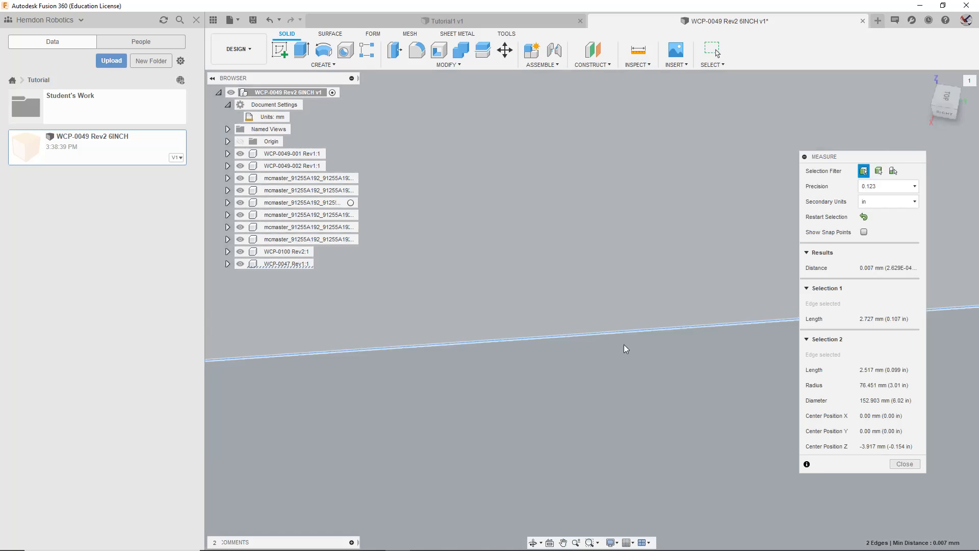
middle_drag(620, 317, 128, 260)
middle_drag(755, 168, 303, 243)
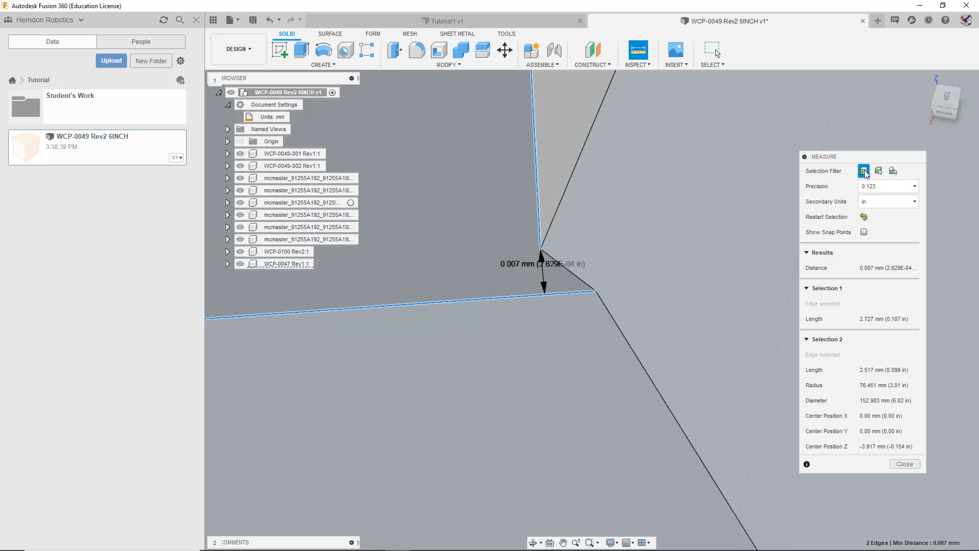
click(863, 217)
click(574, 270)
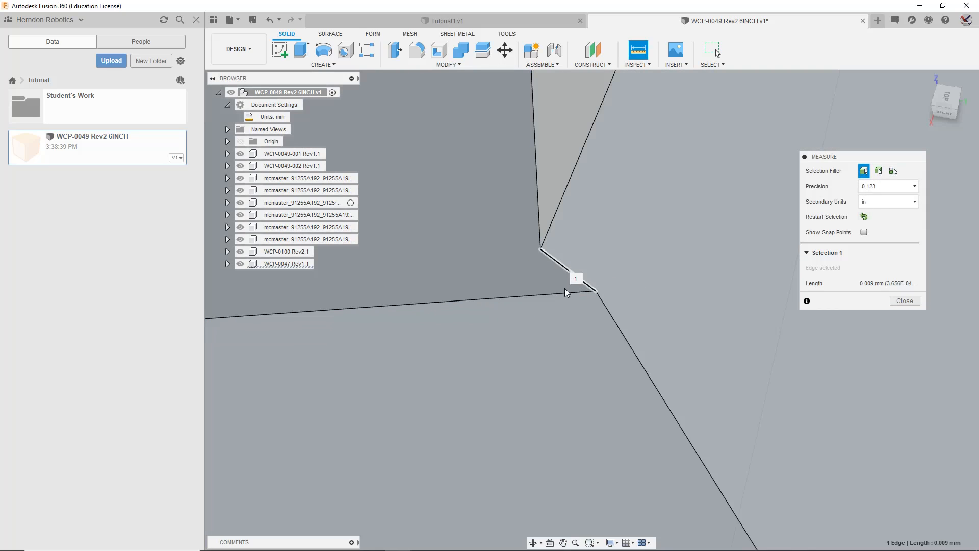
click(596, 327)
scroll(538, 250, up, 1)
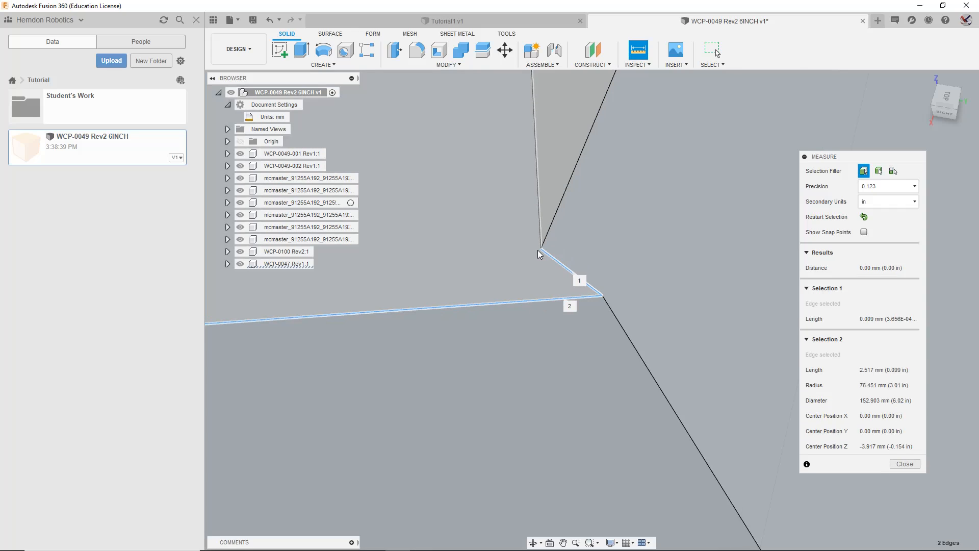
Step: Set the measurement precision to 0.12345678
scroll(537, 250, down, 4)
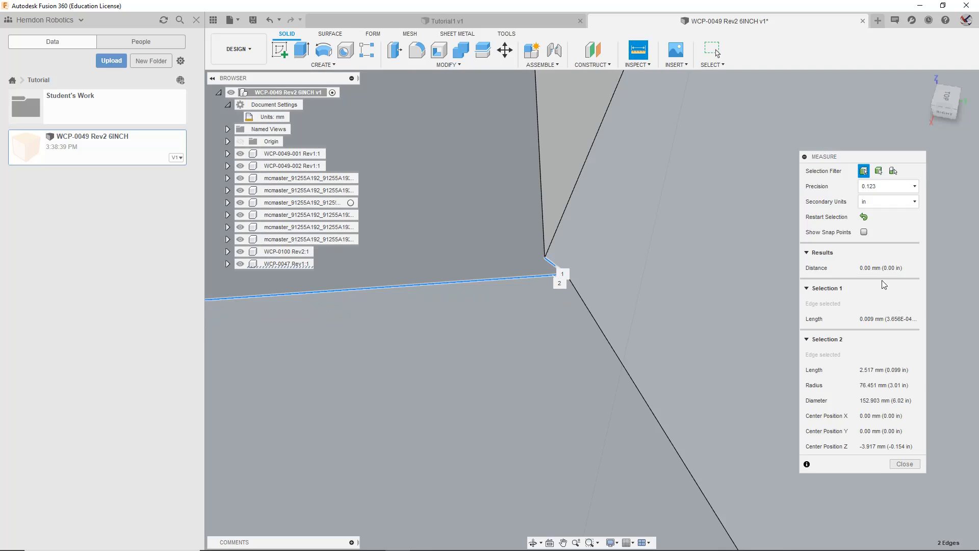
middle_drag(589, 211, 744, 172)
scroll(642, 252, down, 2)
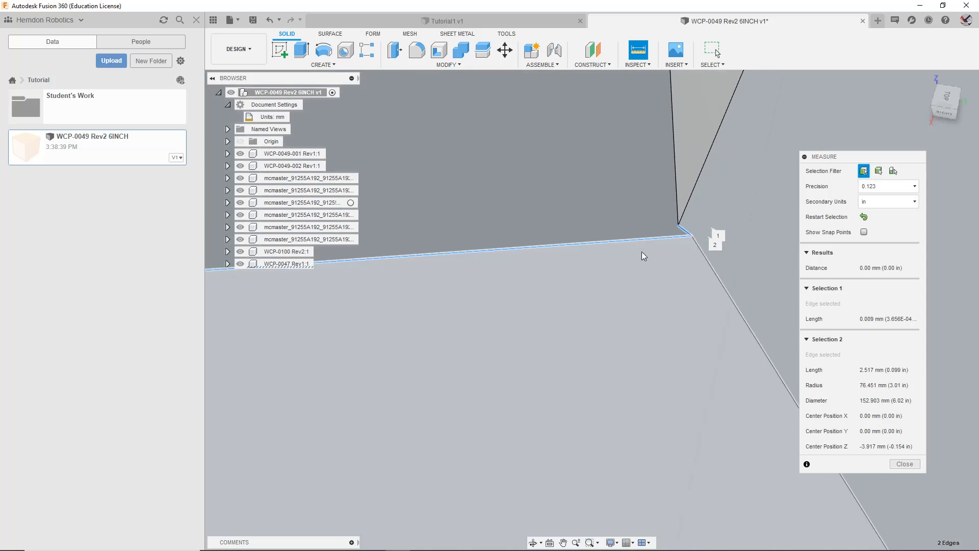
scroll(641, 323, down, 3)
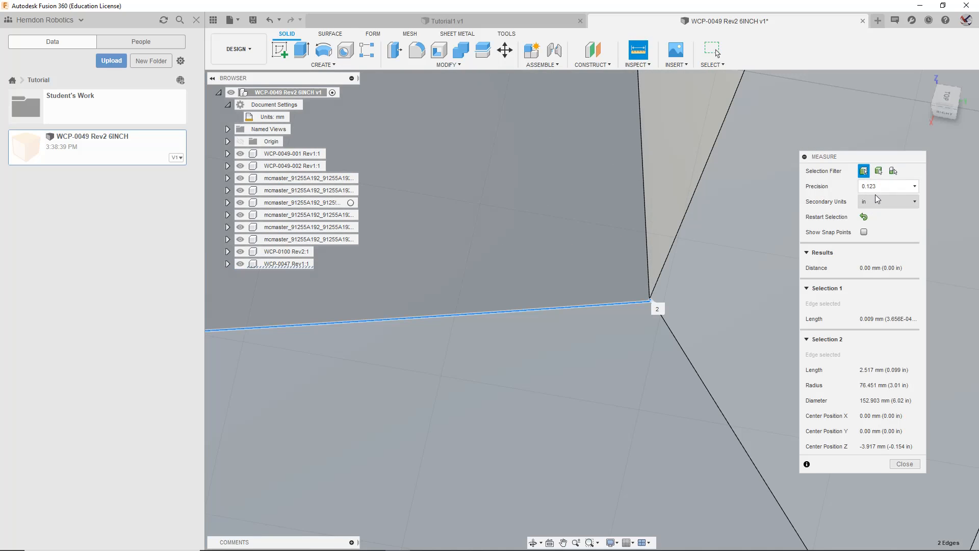
click(873, 187)
click(872, 288)
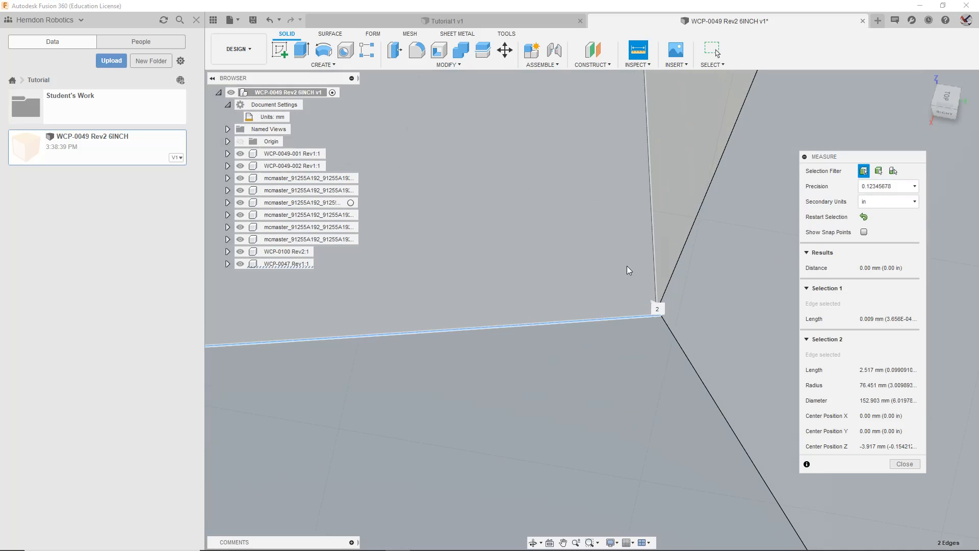
Step: Restart the selection and measure between the small tread face's short slanted edge and the long curved outer edge it meets
scroll(679, 306, down, 3)
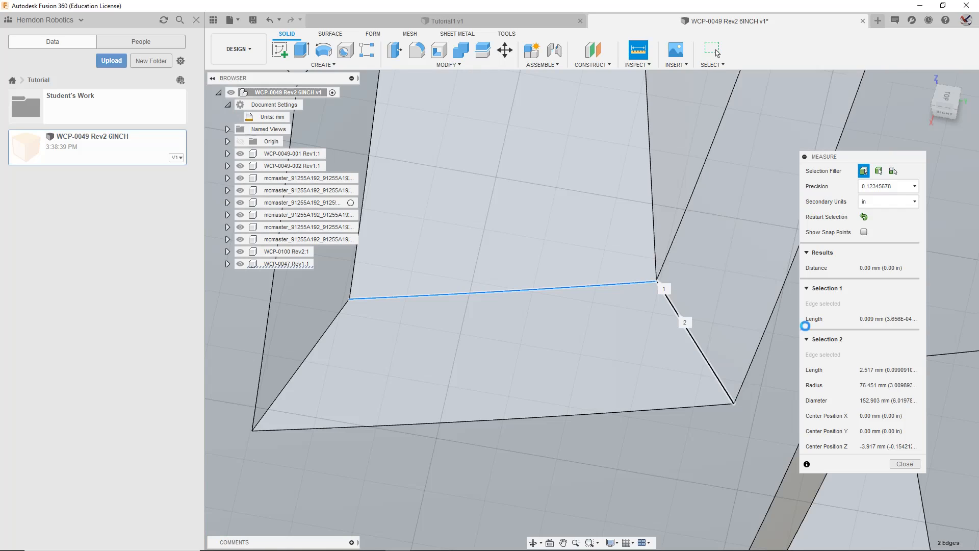
scroll(707, 222, down, 3)
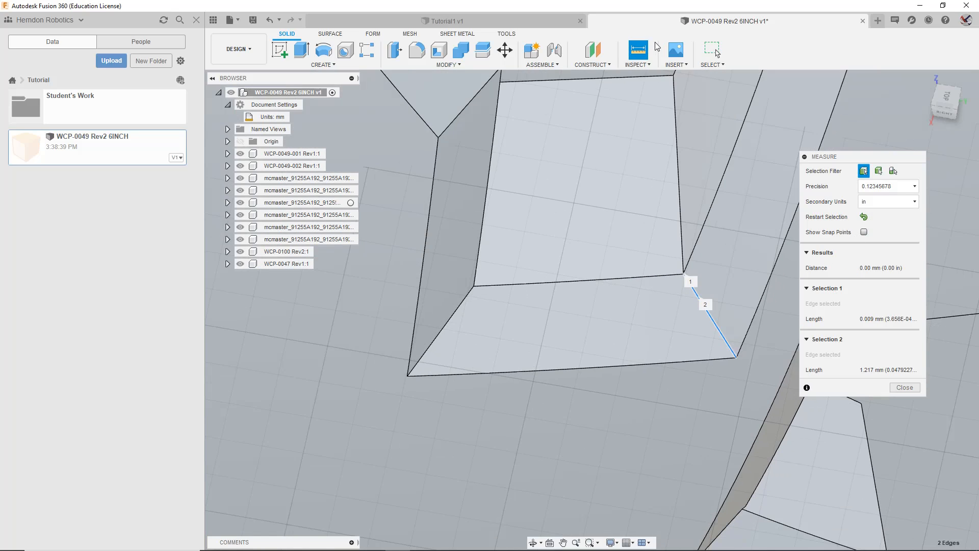
click(864, 217)
scroll(697, 296, down, 2)
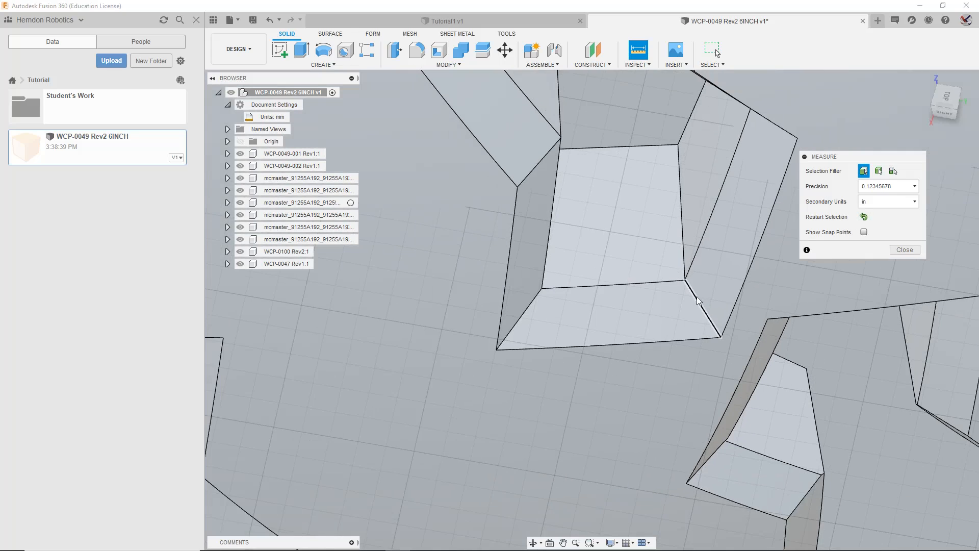
scroll(697, 296, up, 6)
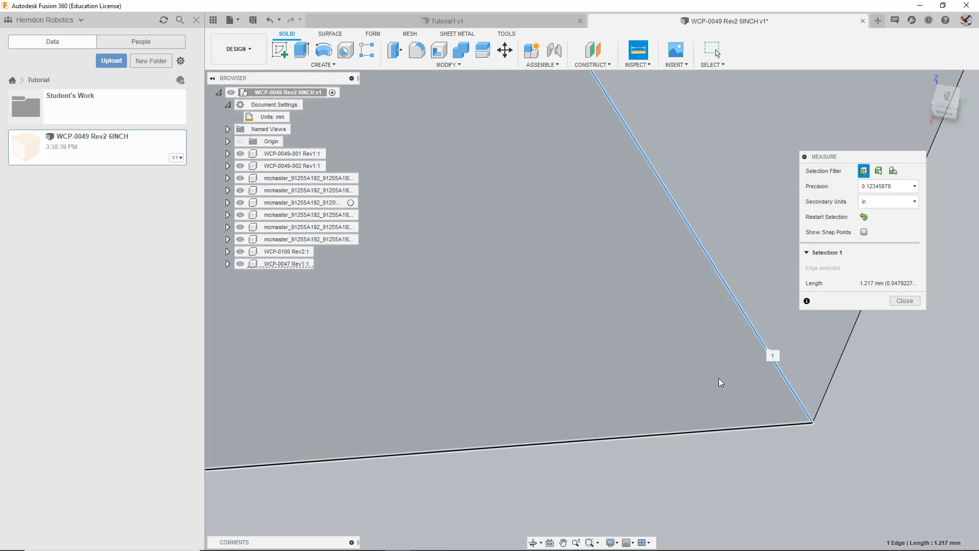
click(733, 429)
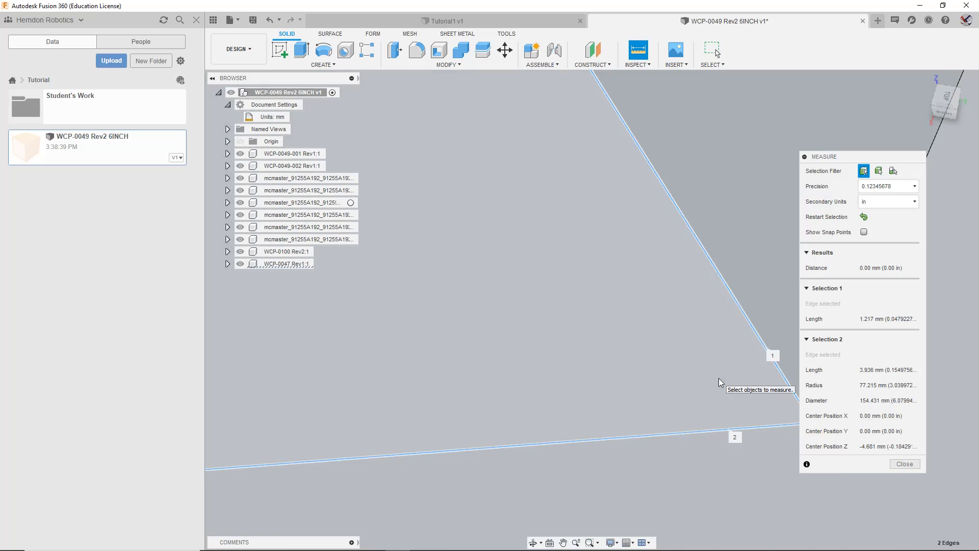
Step: Bring the whole wheel back into view and check who has the WCP-0049 Rev2 6INCH file in use
scroll(719, 380, down, 5)
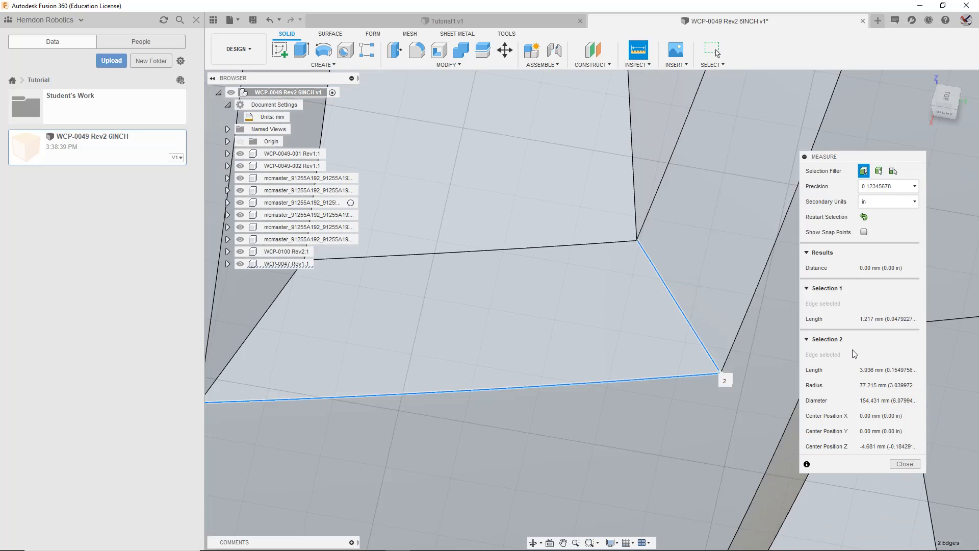
scroll(685, 296, down, 2)
scroll(685, 296, down, 8)
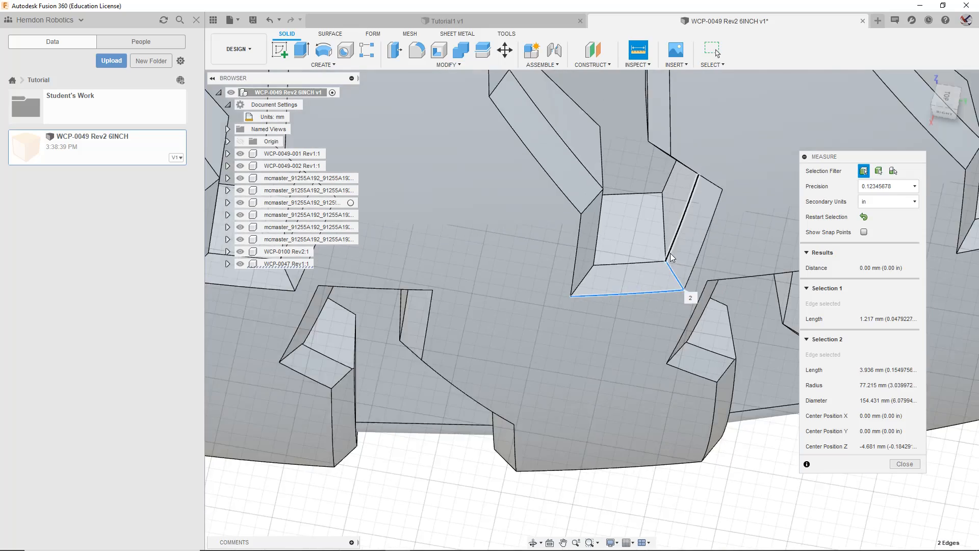
scroll(597, 204, down, 8)
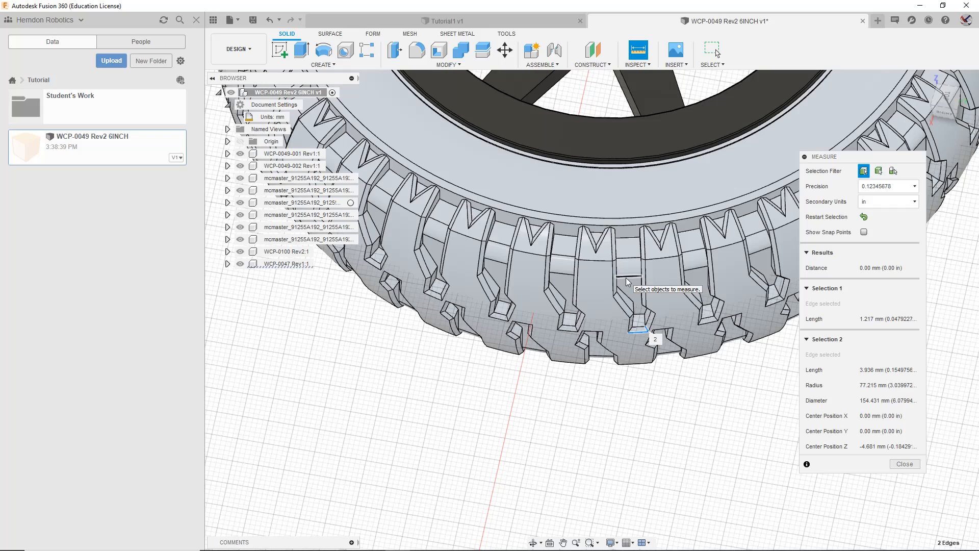
scroll(623, 286, down, 8)
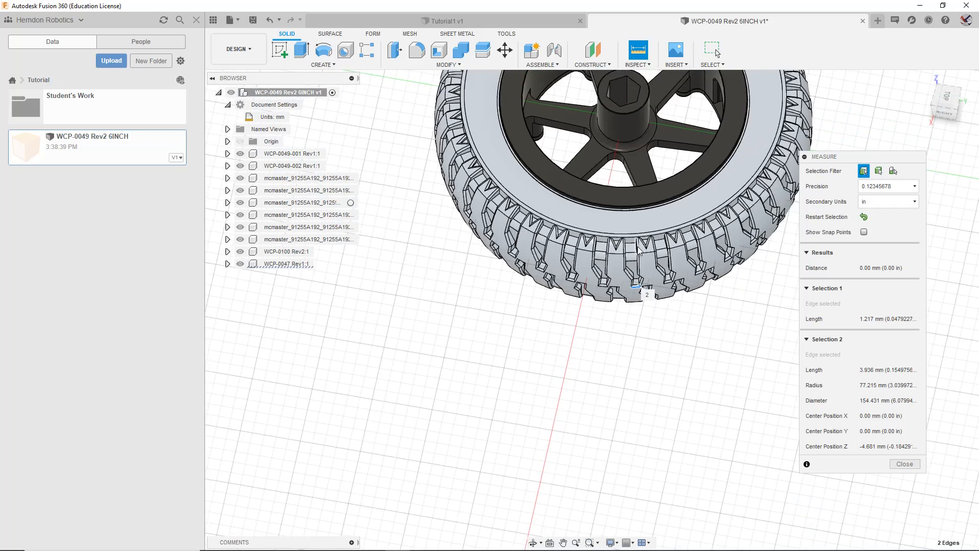
middle_drag(617, 296, 627, 388)
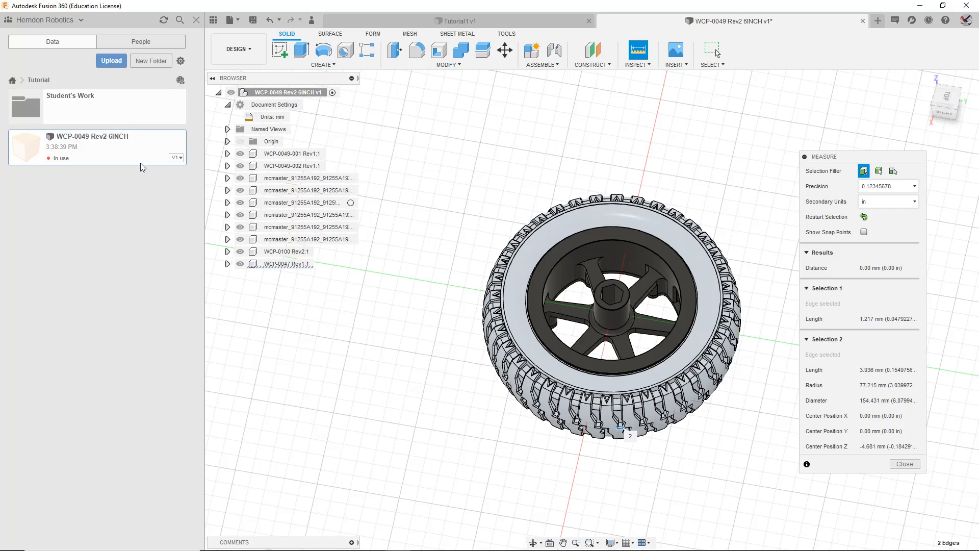
mouse_move(55, 163)
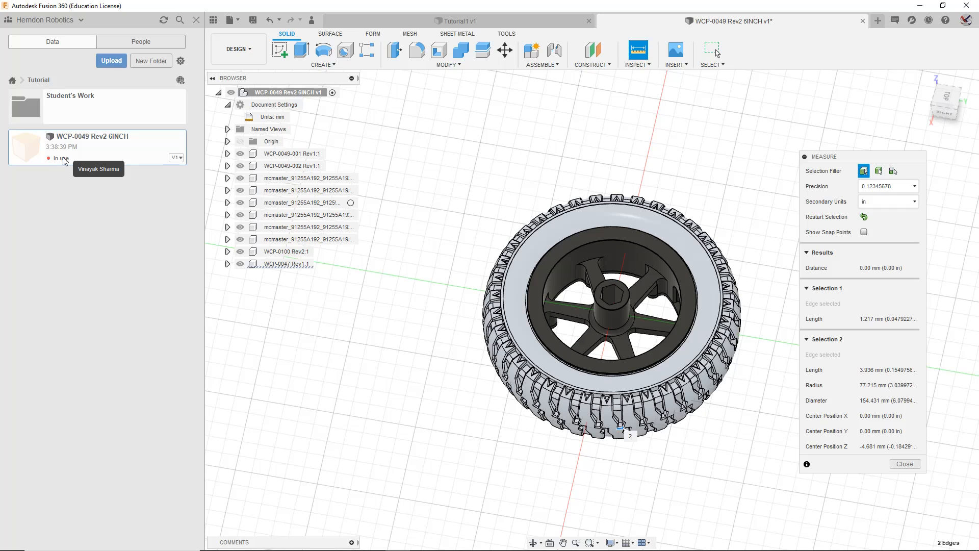
Step: Start an upload with its location set to the first student's folder in Tutorial > Student's Work, and dismiss it without adding files
click(121, 63)
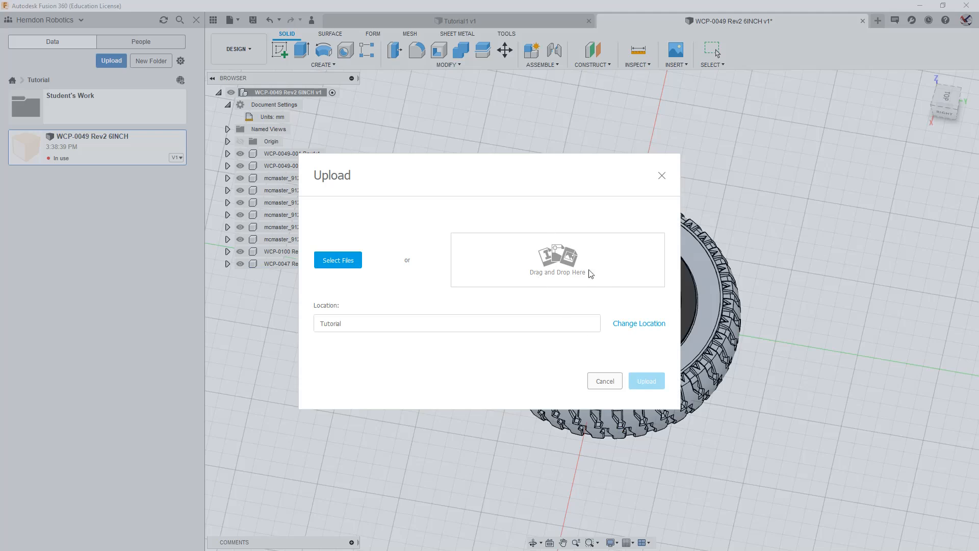
click(615, 325)
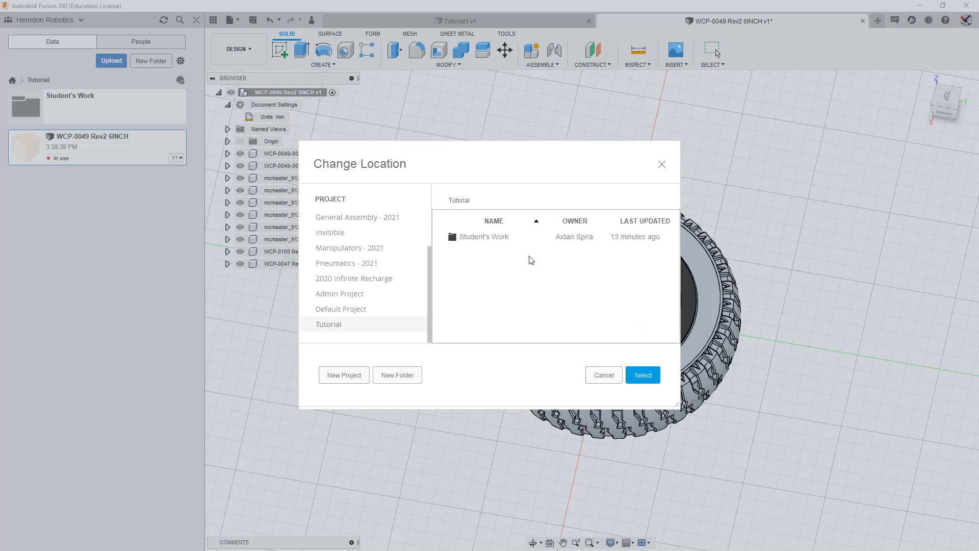
double_click(486, 237)
double_click(485, 238)
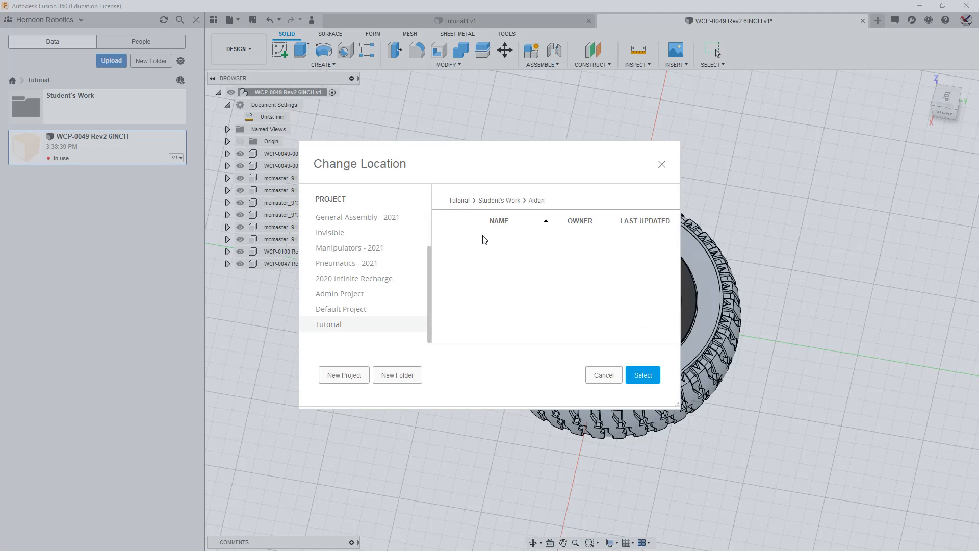
click(643, 375)
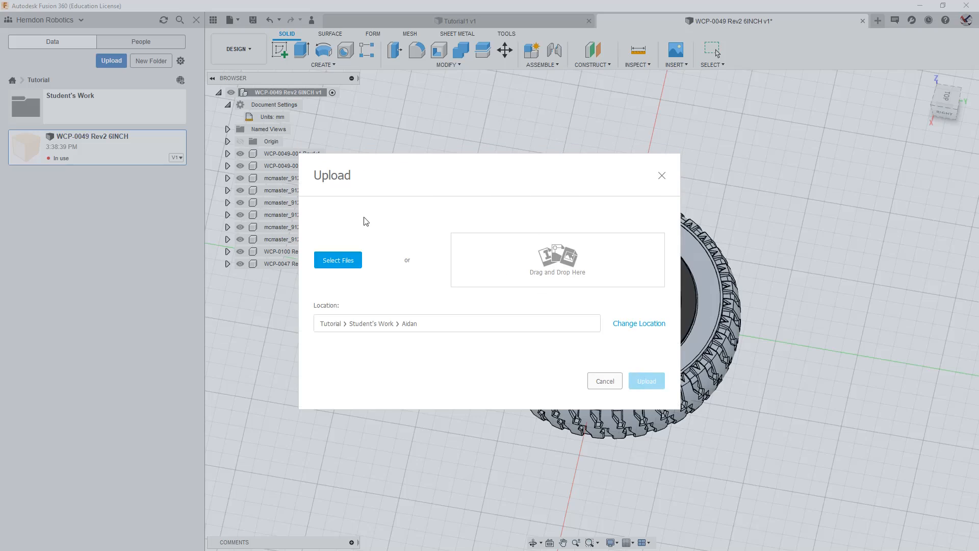
click(638, 325)
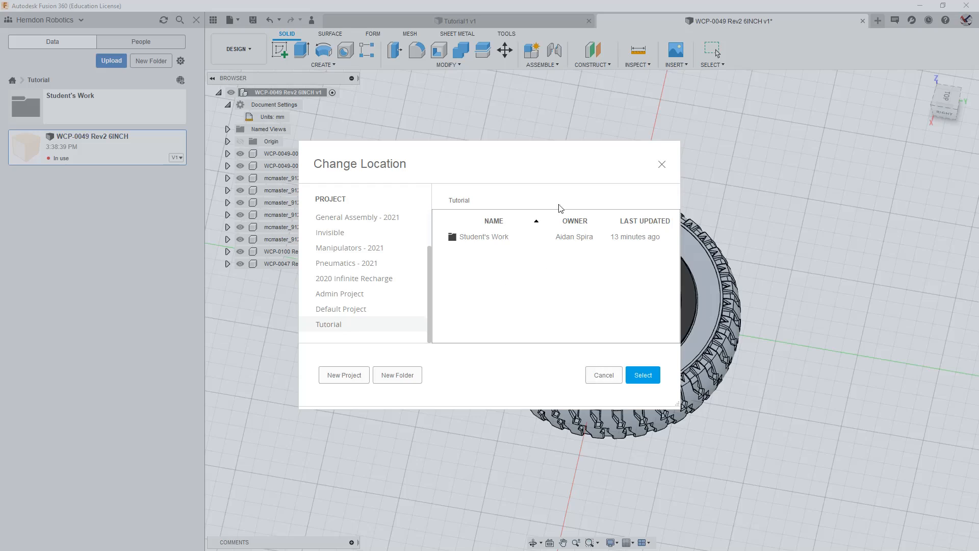
click(605, 376)
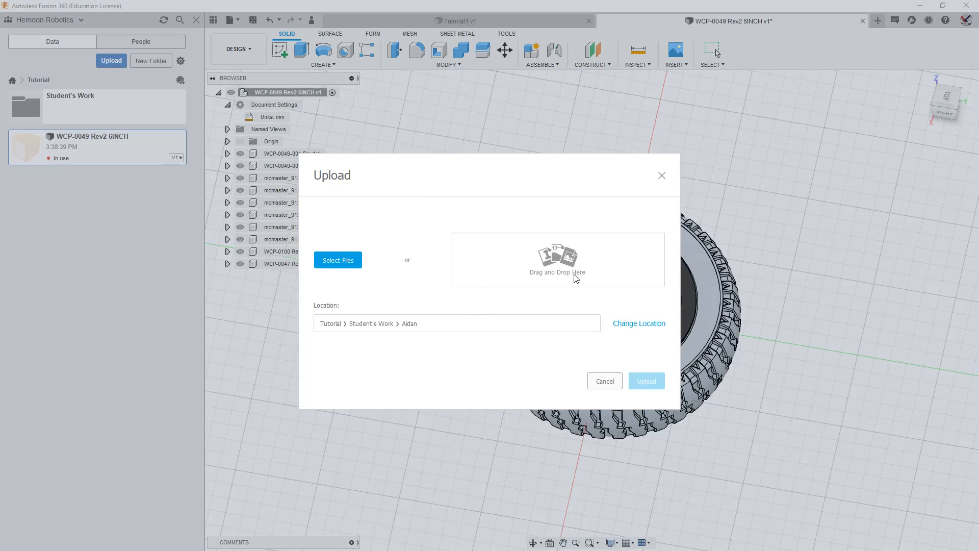
click(662, 176)
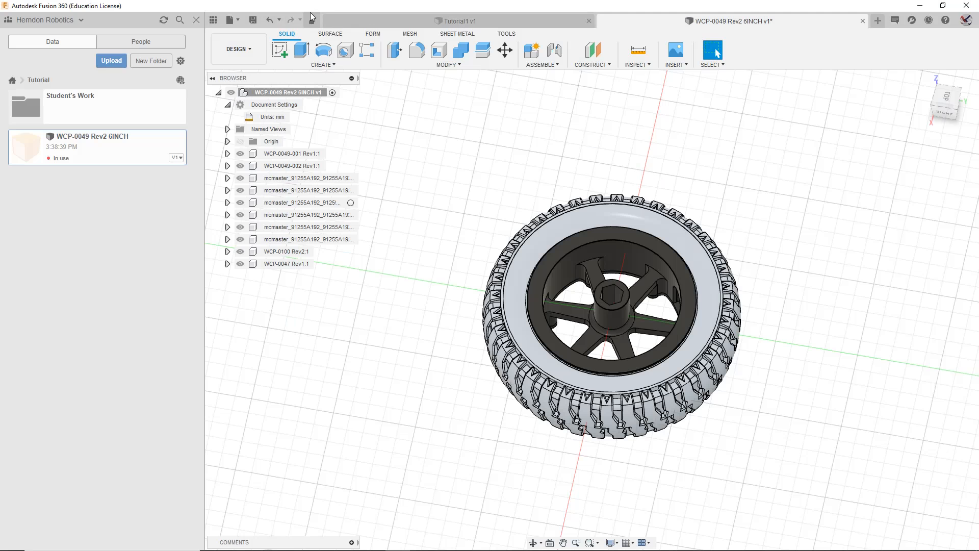
Step: Close the WCP-0049 Rev2 6INCH wheel design
mouse_move(307, 24)
click(863, 21)
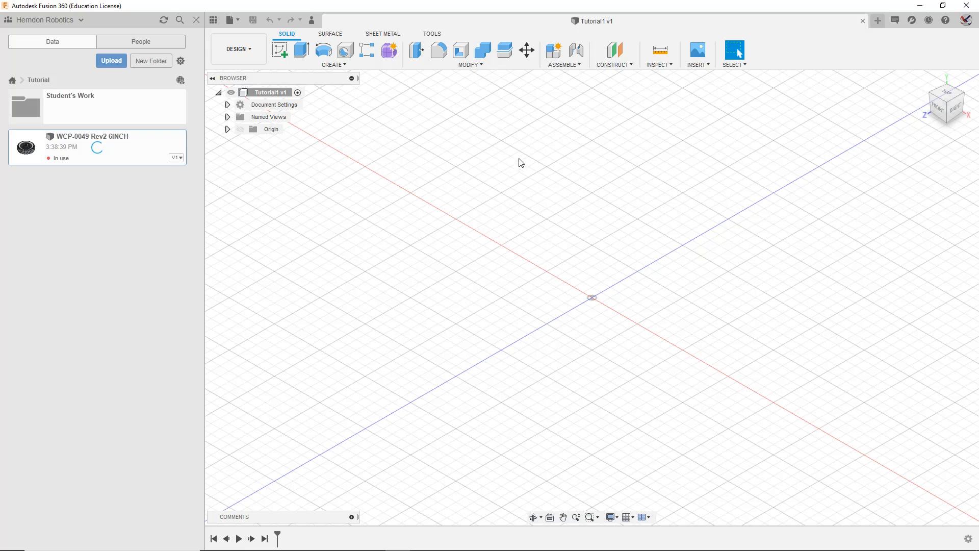
Step: Look inside both student folders in the Tutorial project's Student's Work folder, finishing in the second student's folder
click(171, 111)
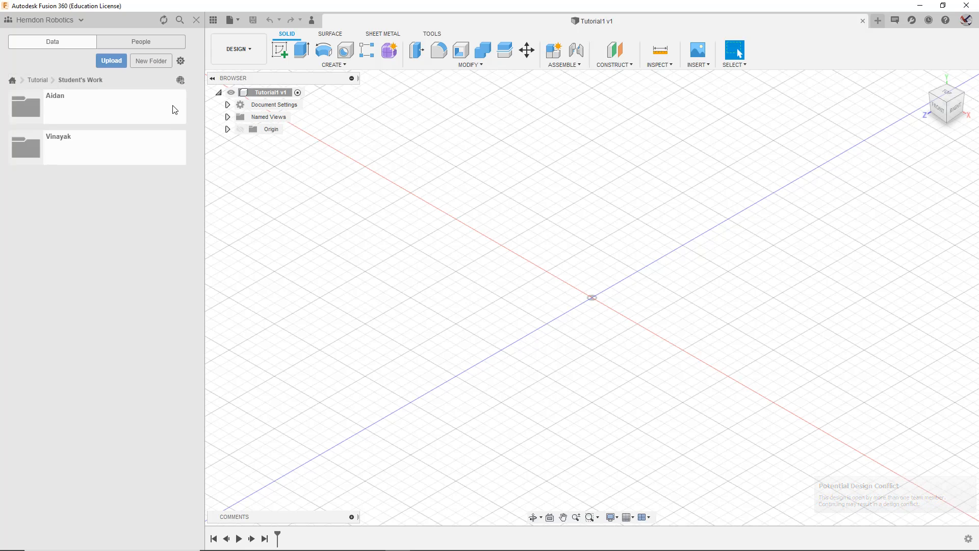
click(152, 106)
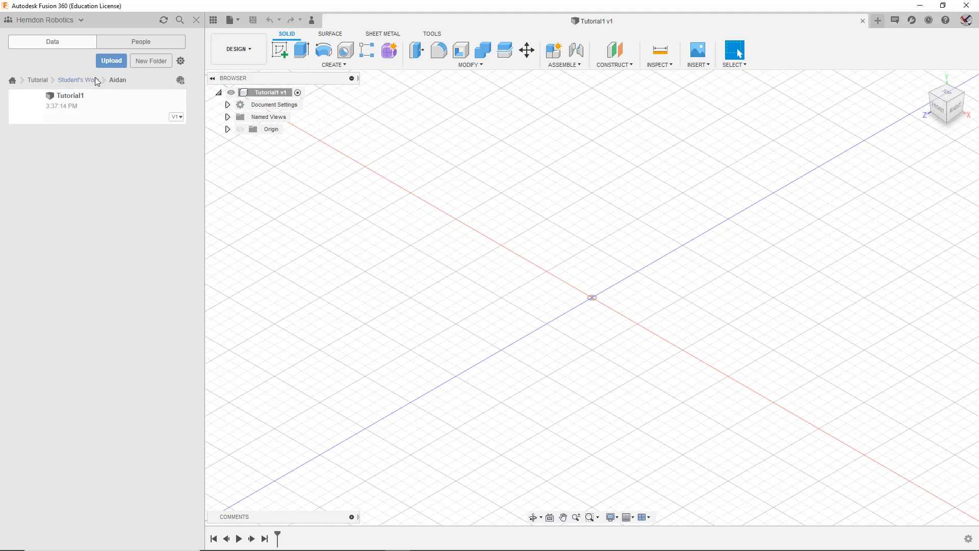
click(75, 80)
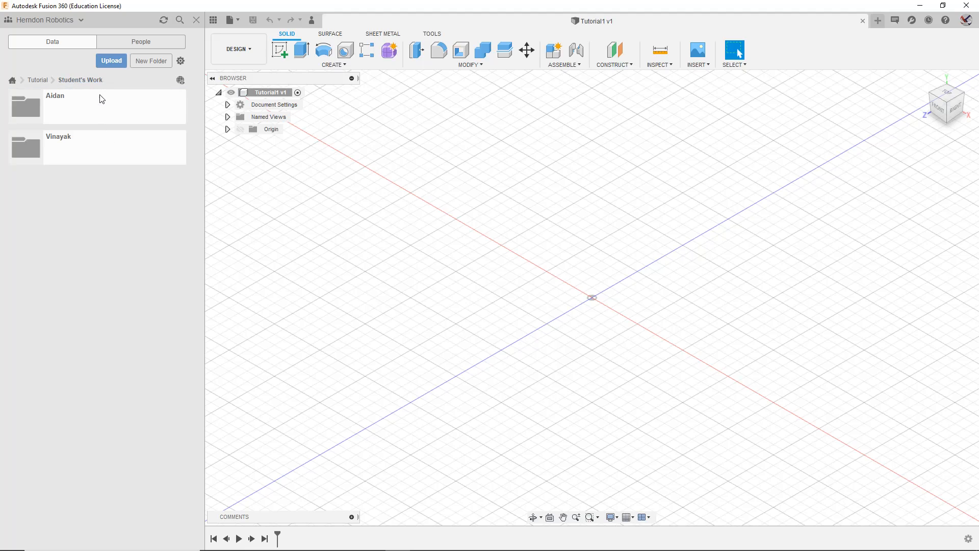
click(84, 144)
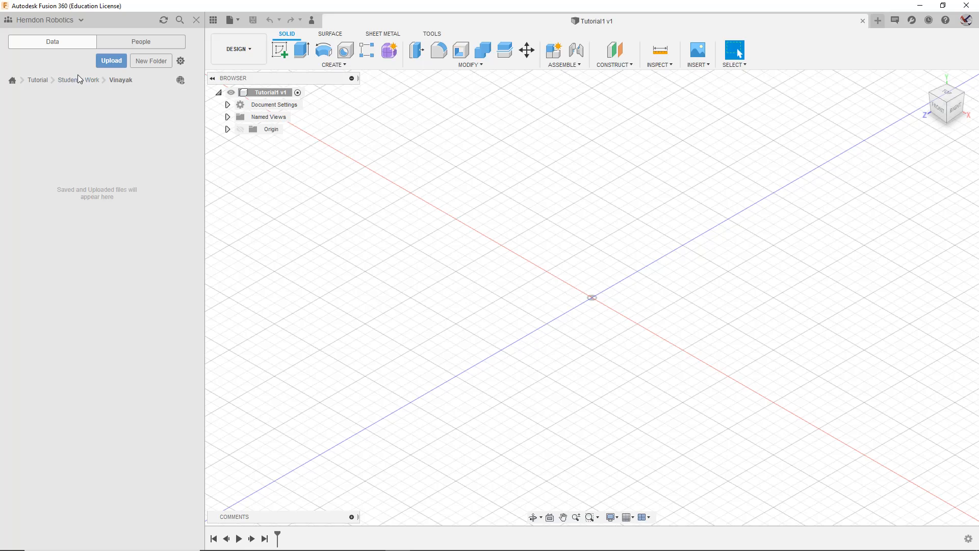
click(79, 81)
click(94, 142)
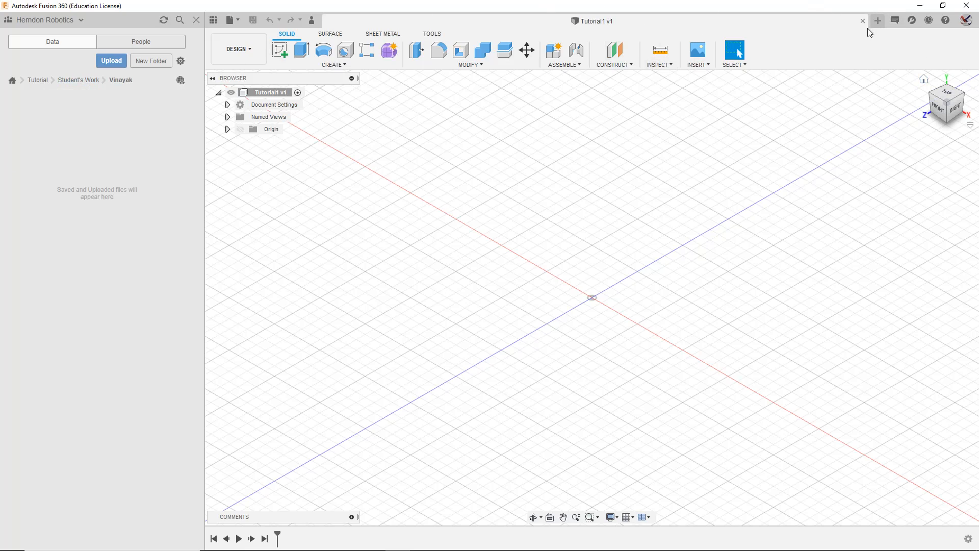
Step: Create a new blank design and close the Tutorial1 design
click(880, 22)
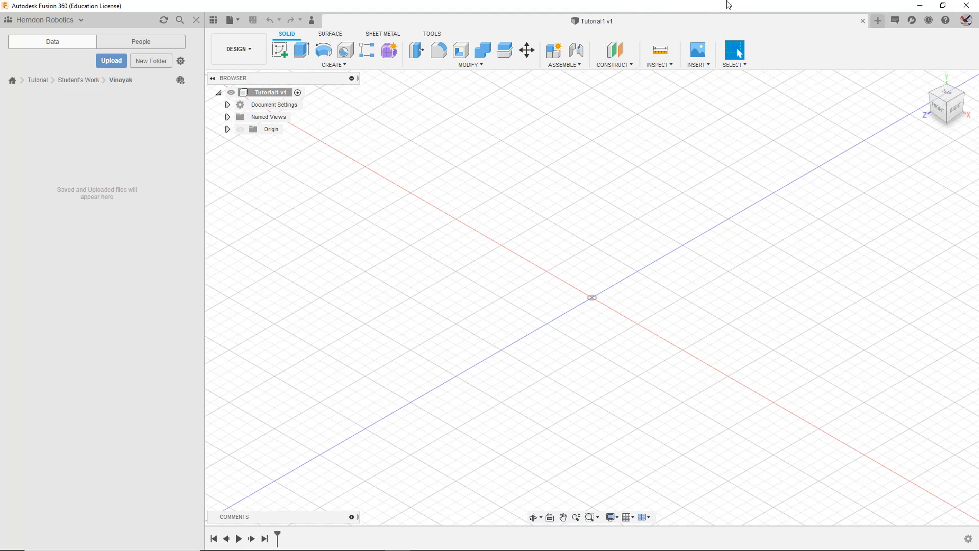
click(879, 20)
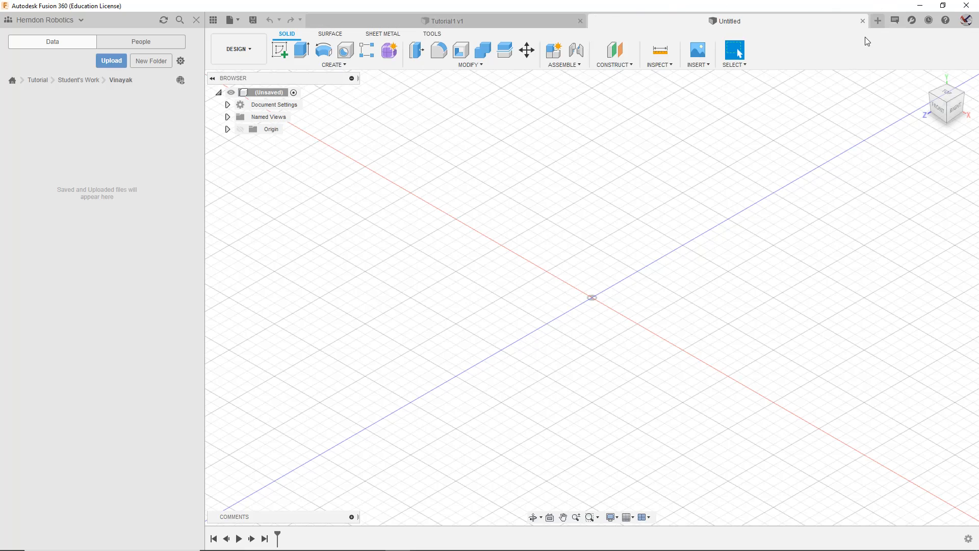
click(863, 22)
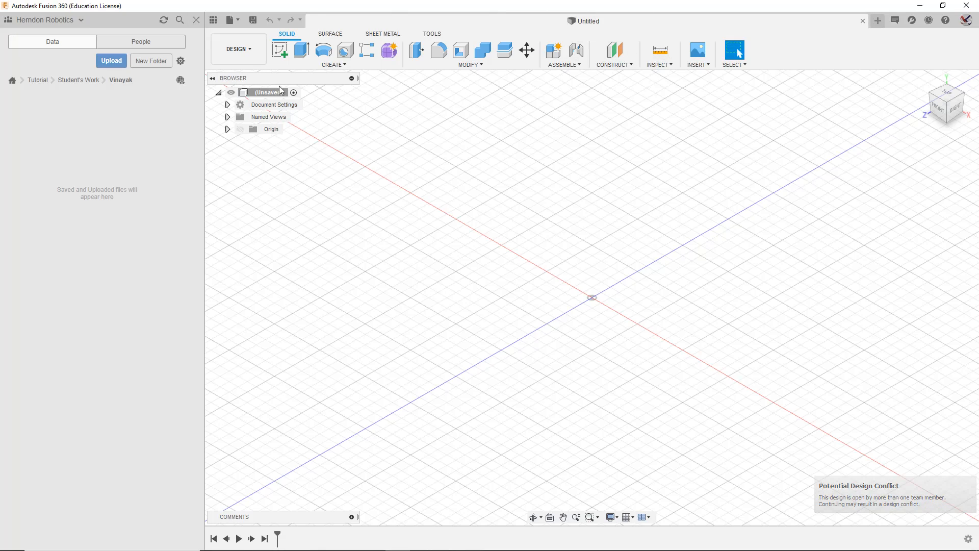
Step: Refresh the project data and reopen the second student's folder under Tutorial > Student's Work
click(164, 20)
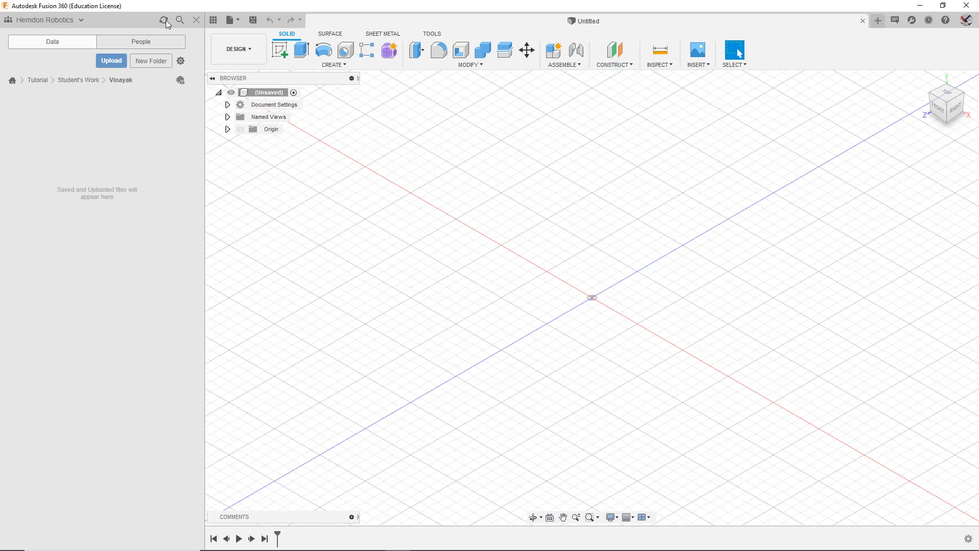
click(81, 80)
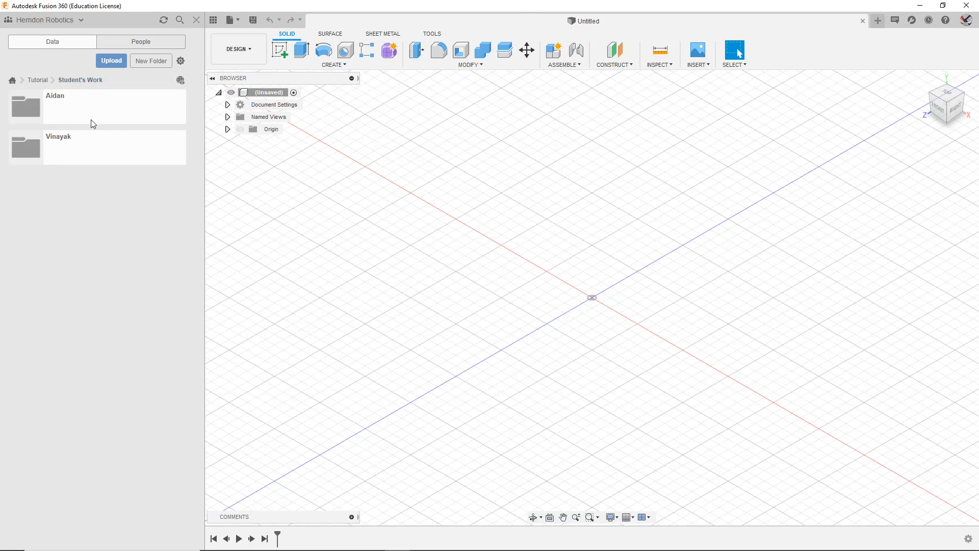
click(93, 152)
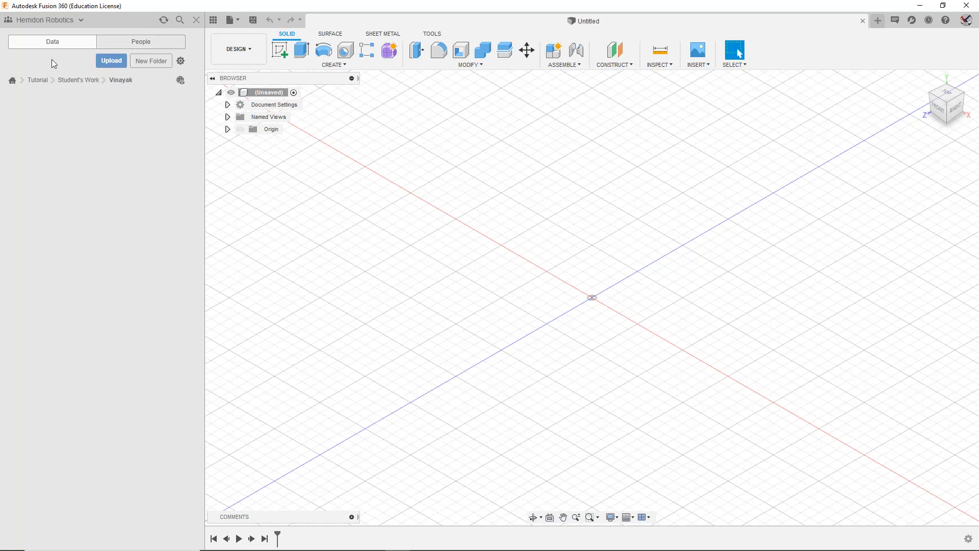
click(67, 81)
click(41, 80)
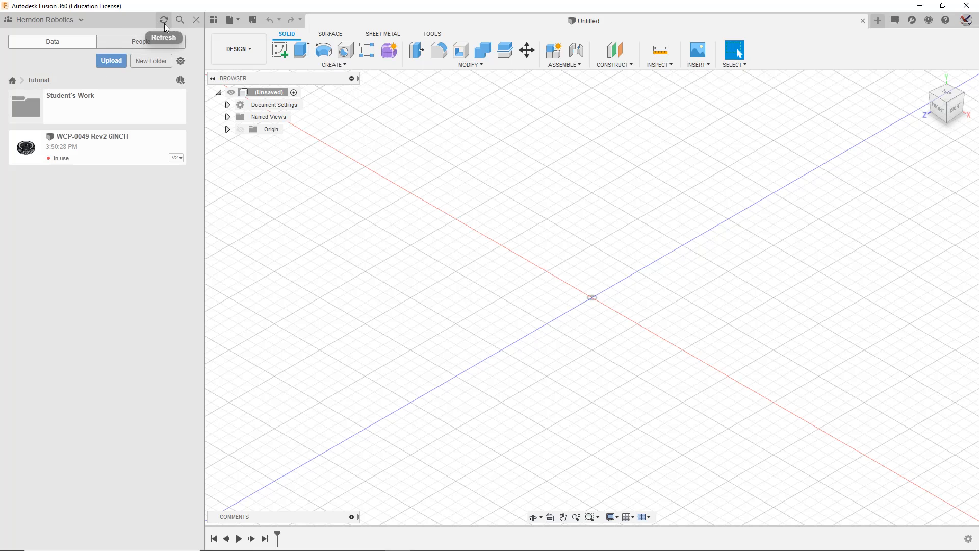
click(139, 96)
click(140, 101)
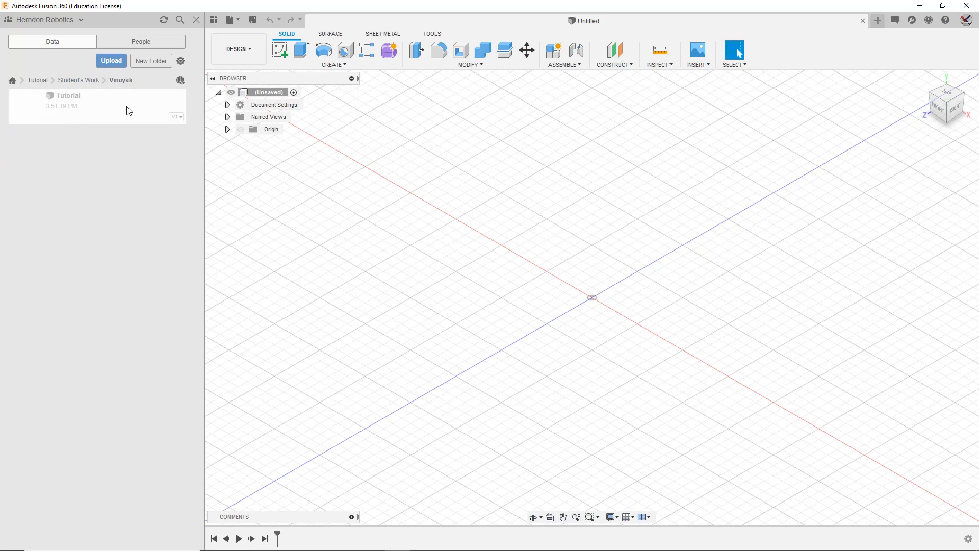
Step: Return to the Tutorial project and look inside the second student's folder and the first student's folder in Student's Work
click(78, 80)
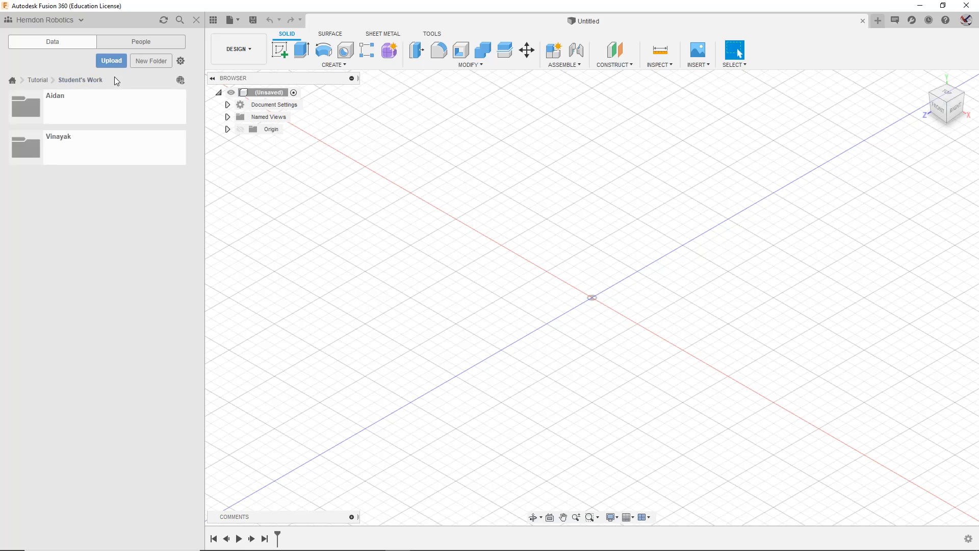
click(34, 80)
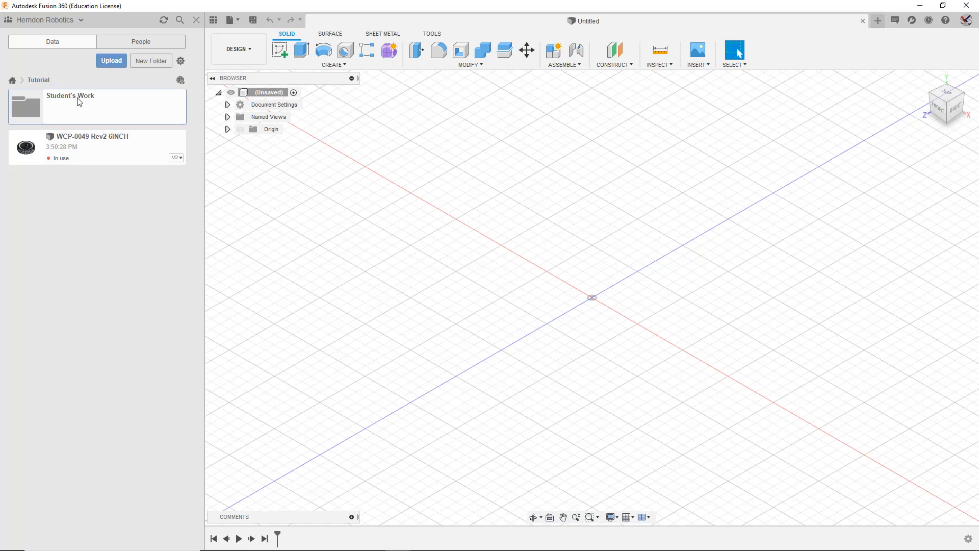
click(77, 96)
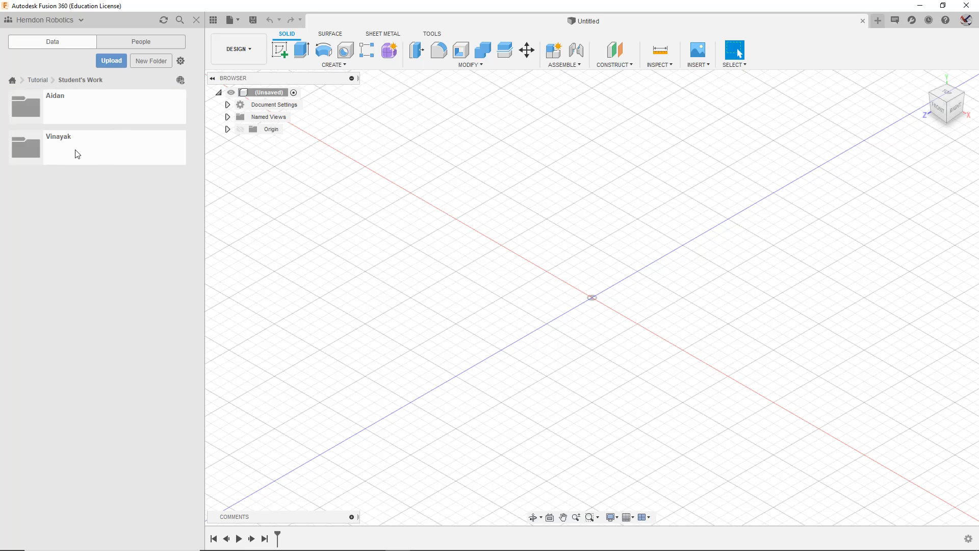
click(87, 148)
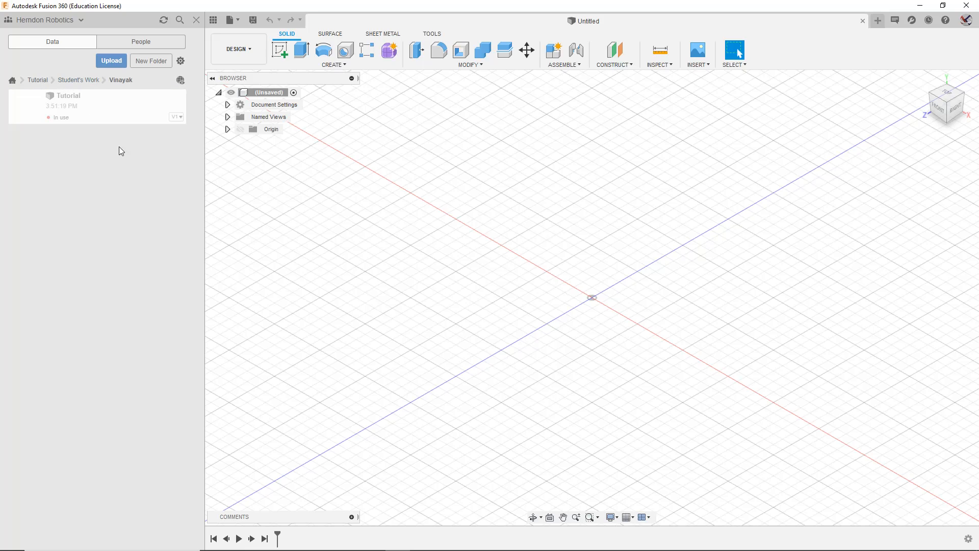
click(83, 80)
click(82, 108)
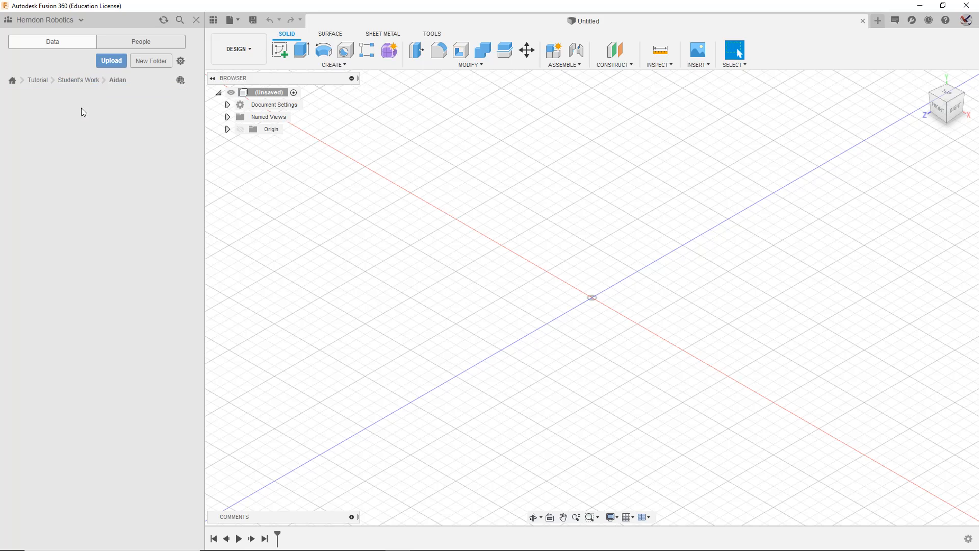
Step: Open the Tutorial design from the second student's folder and close it again
click(84, 80)
click(78, 135)
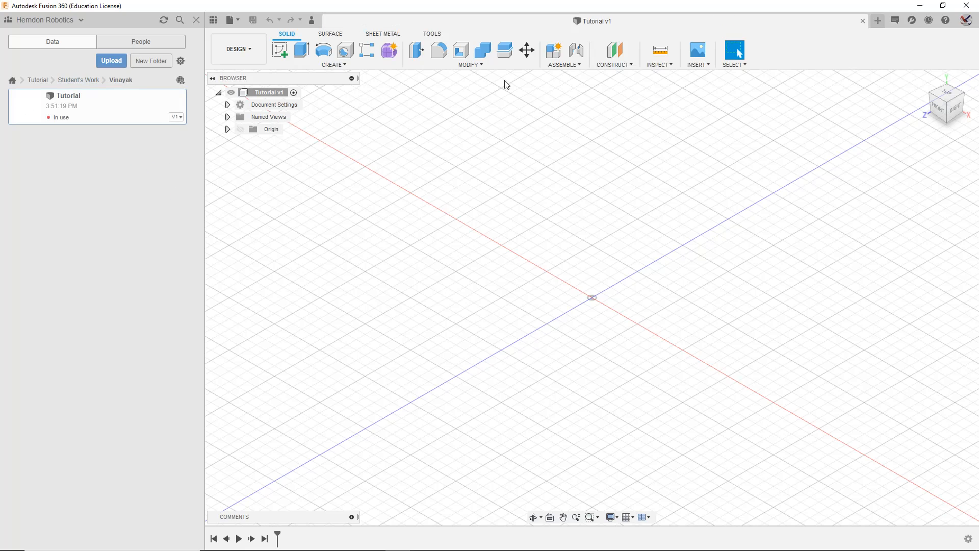
click(863, 21)
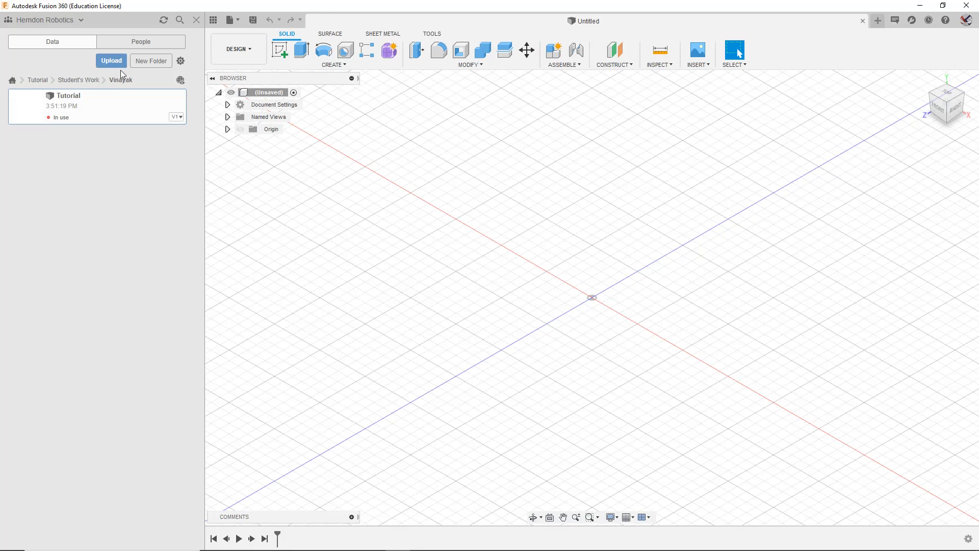
Step: Open the Tutorial1 design from the first student's folder in Student's Work
click(79, 80)
double_click(92, 112)
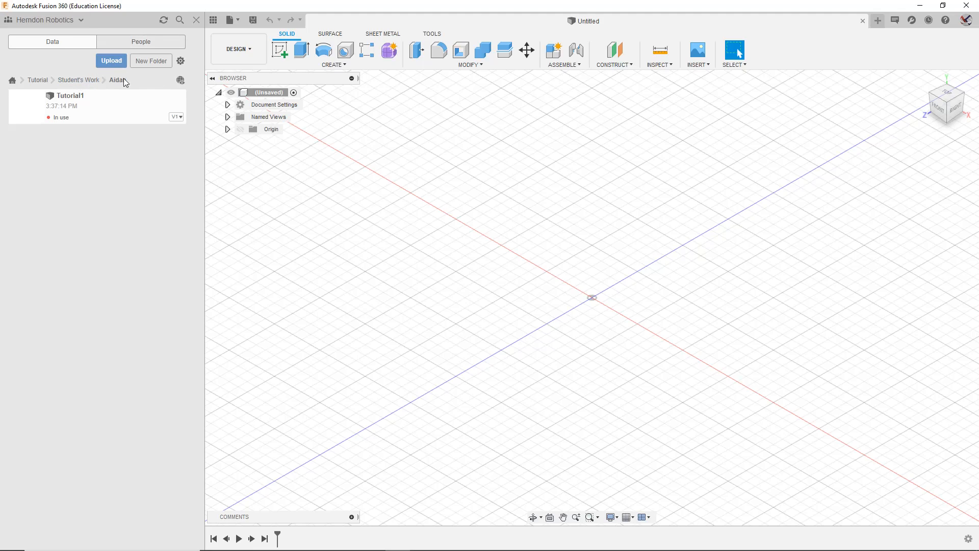
click(85, 111)
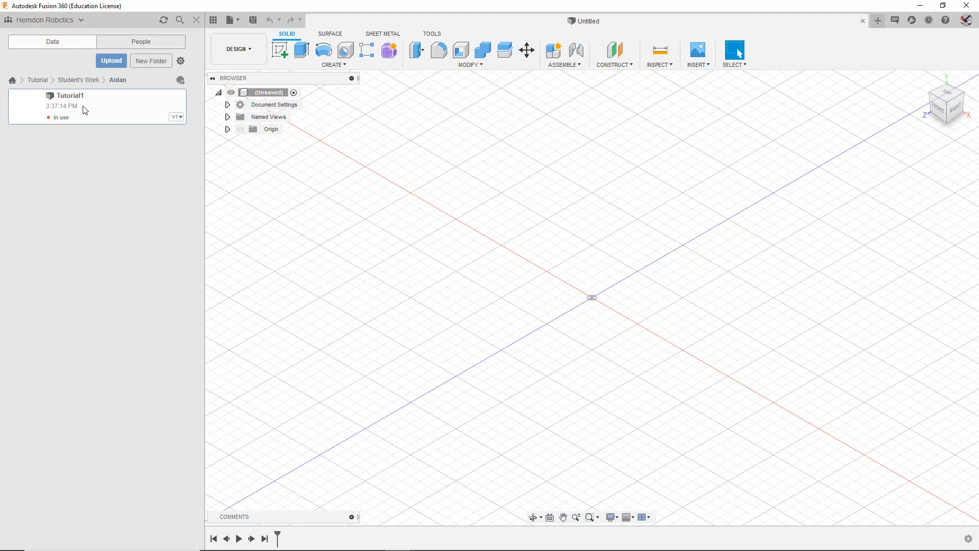
double_click(85, 111)
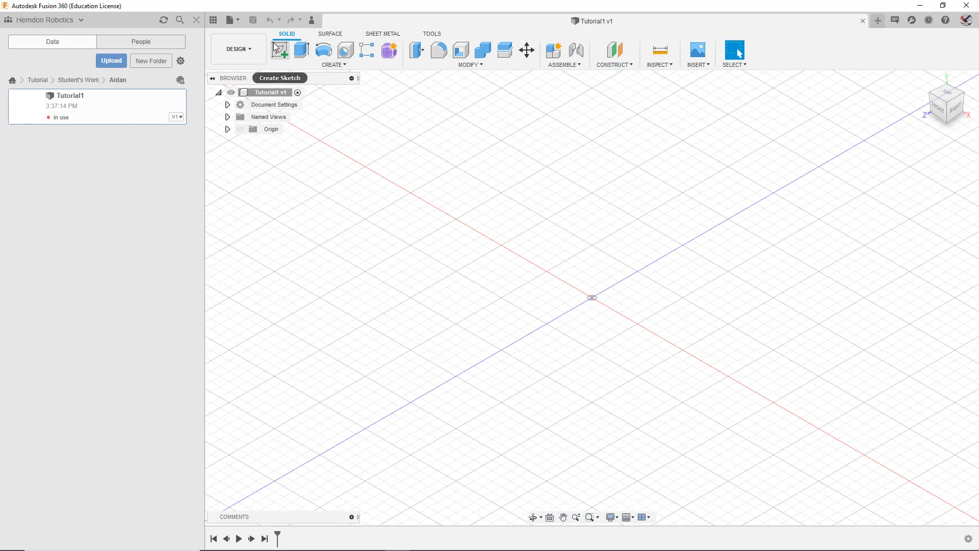
Step: Start a new sketch and examine the three origin planes from angled, top and right views
scroll(657, 165, up, 3)
scroll(657, 164, down, 4)
scroll(657, 164, down, 2)
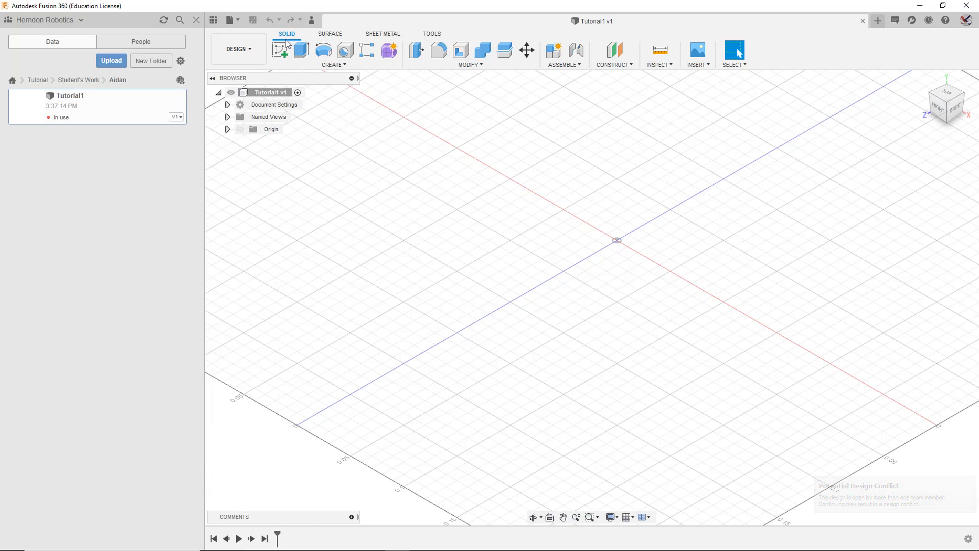
click(280, 49)
scroll(707, 148, up, 1)
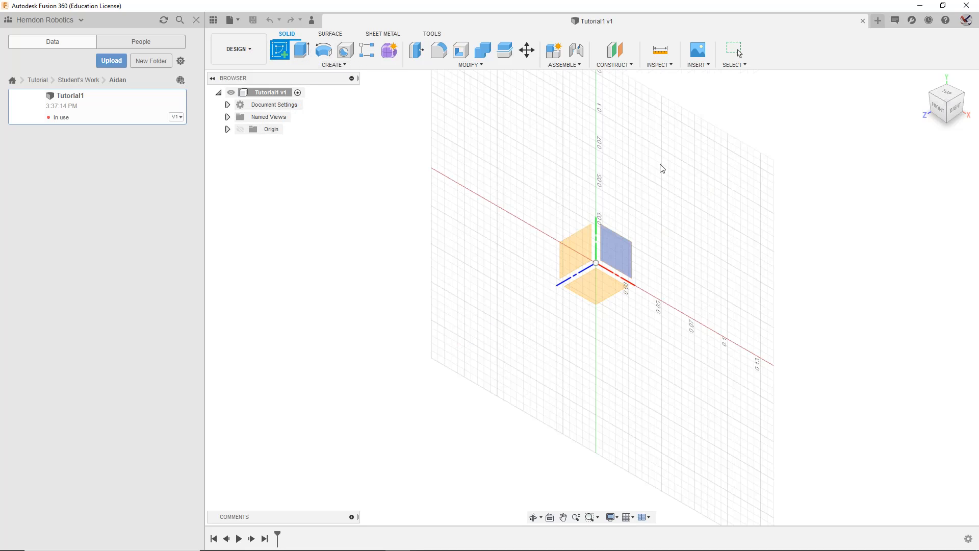
drag(952, 114, 964, 115)
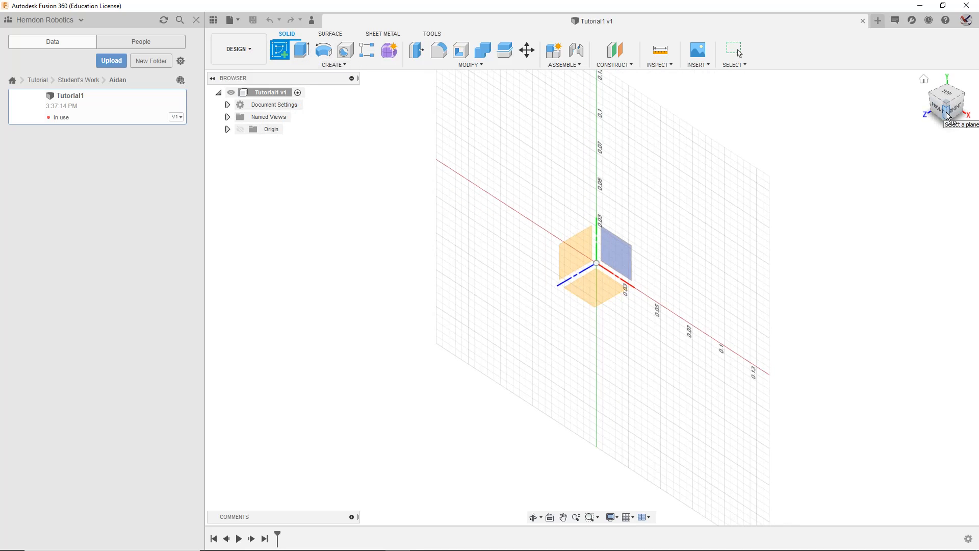
scroll(652, 221, down, 2)
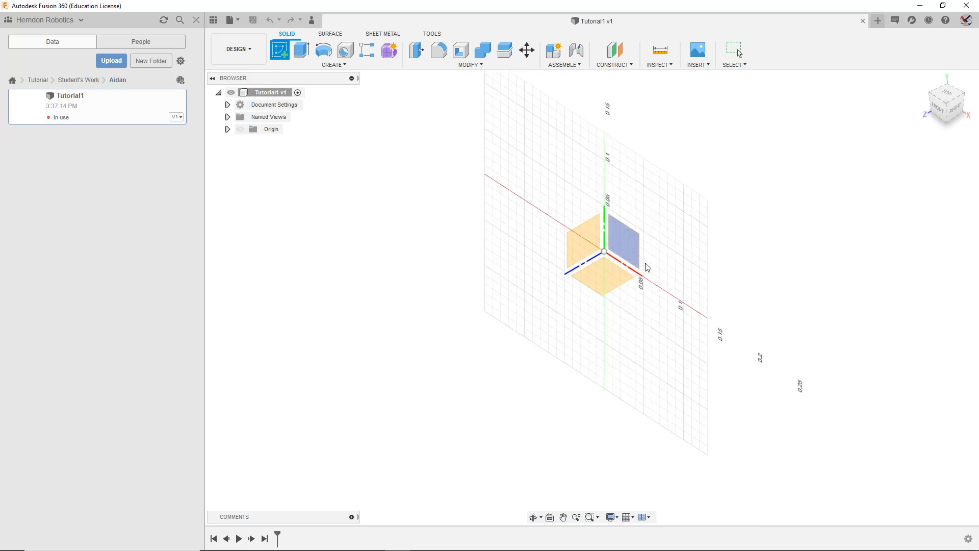
scroll(605, 260, down, 1)
scroll(650, 231, down, 1)
scroll(631, 294, up, 4)
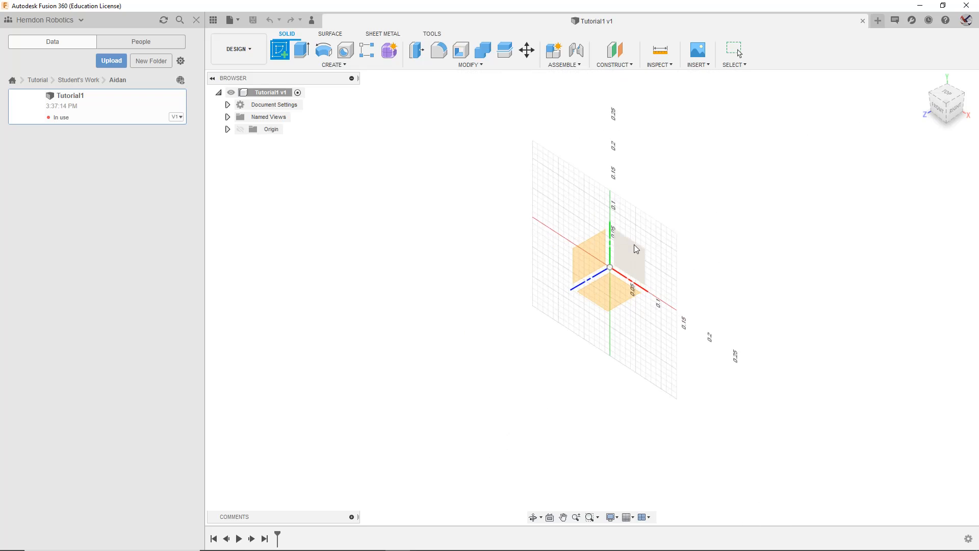
click(595, 268)
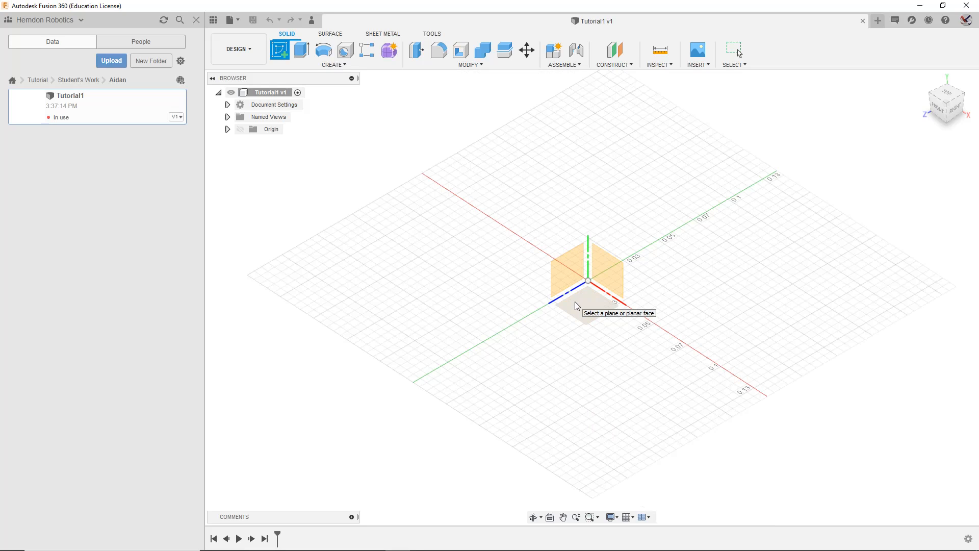
click(949, 93)
click(948, 113)
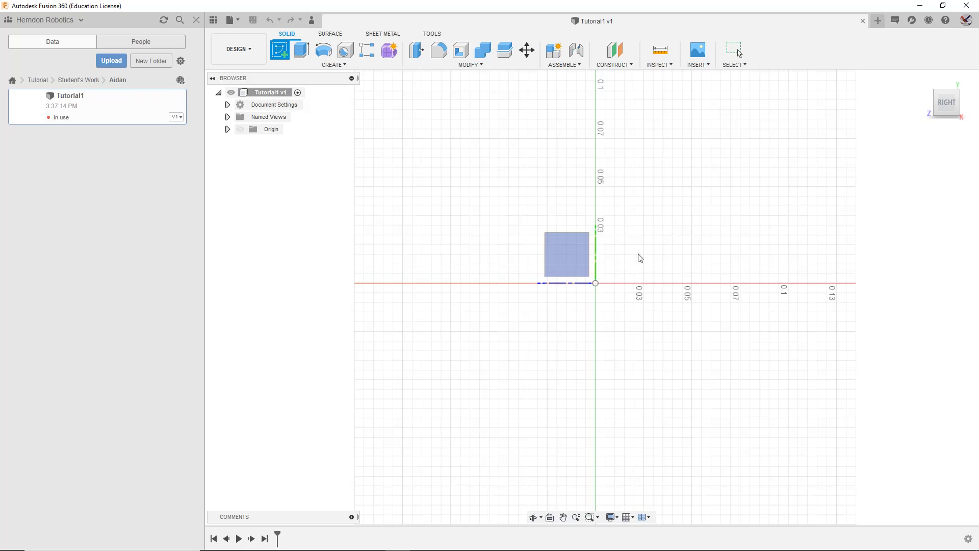
click(936, 106)
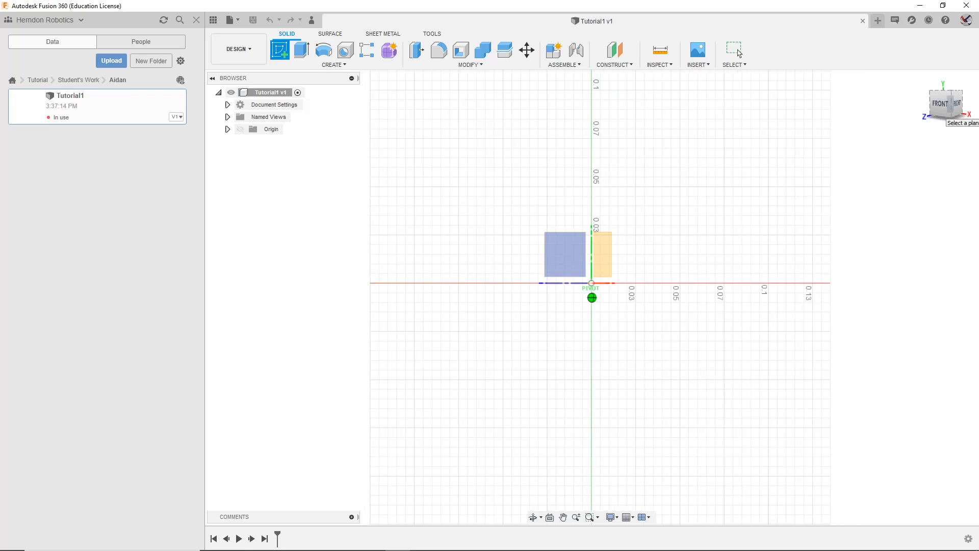
click(944, 103)
drag(941, 114, 945, 114)
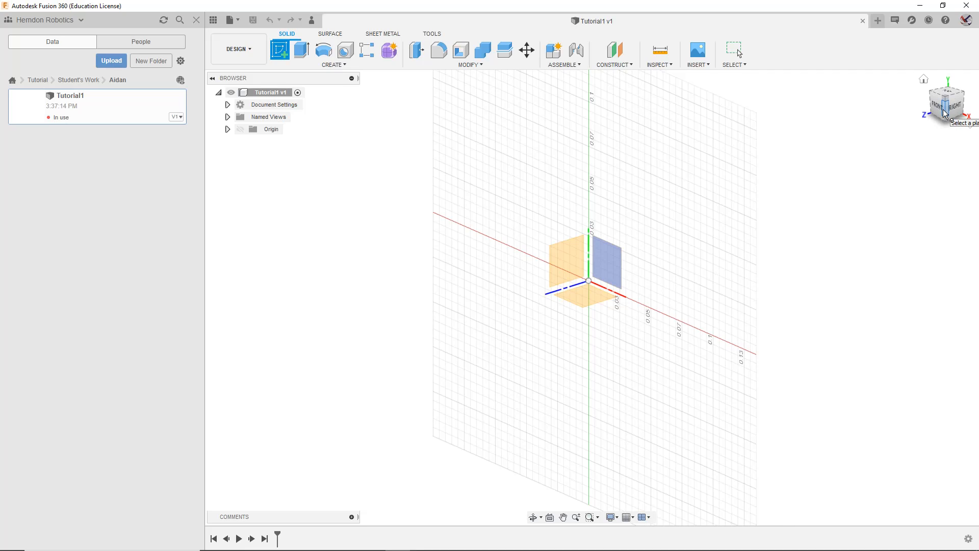
Step: Place the new sketch on the horizontal origin plane
click(585, 304)
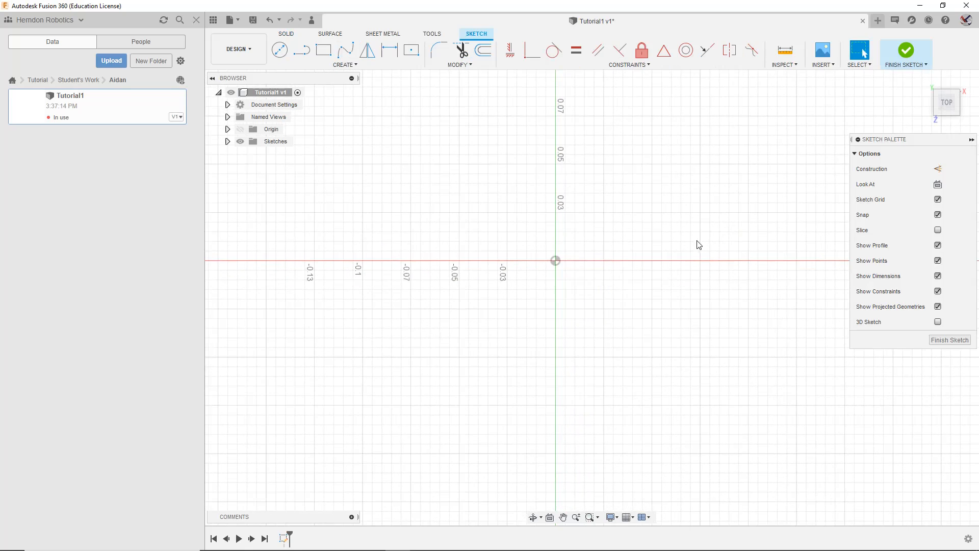
scroll(699, 245, down, 5)
middle_drag(673, 264, 626, 292)
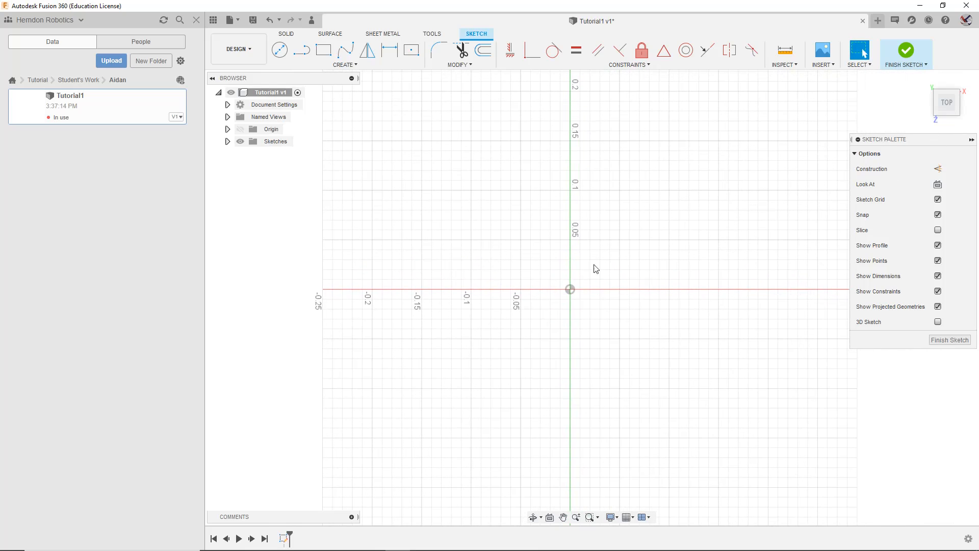
click(301, 49)
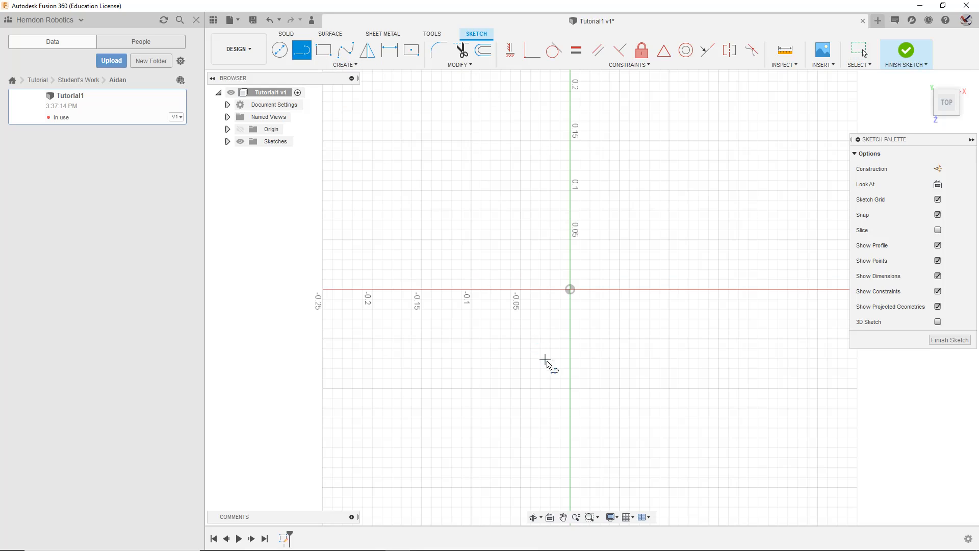
click(570, 289)
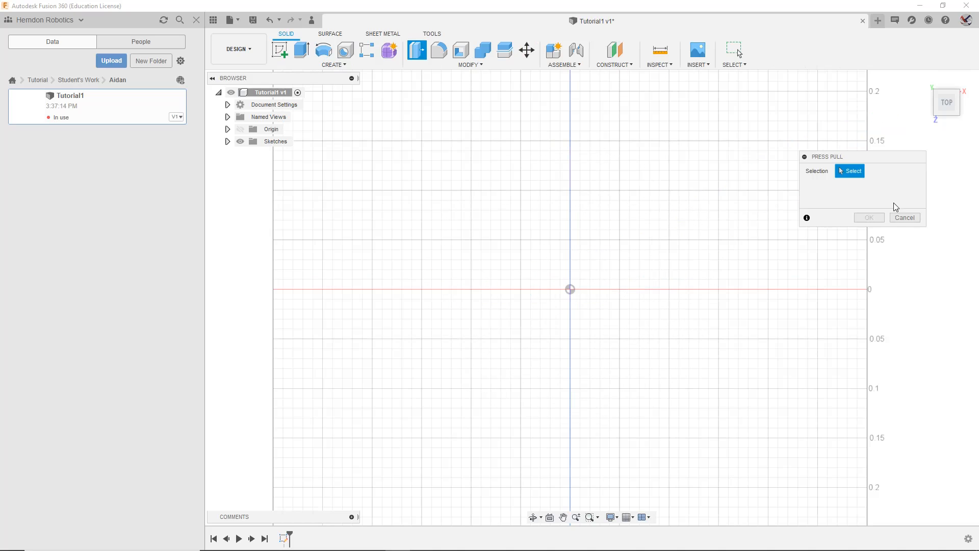
click(891, 214)
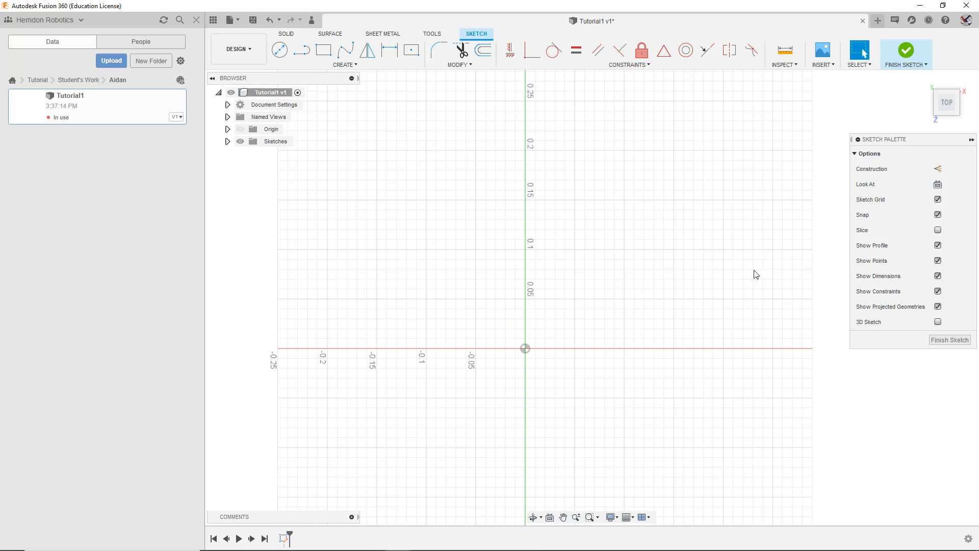
Step: Browse the sketch creation tools and try the Point tool by placing a point about 0.15 m right of and above the origin
scroll(740, 276, up, 1)
scroll(678, 334, down, 3)
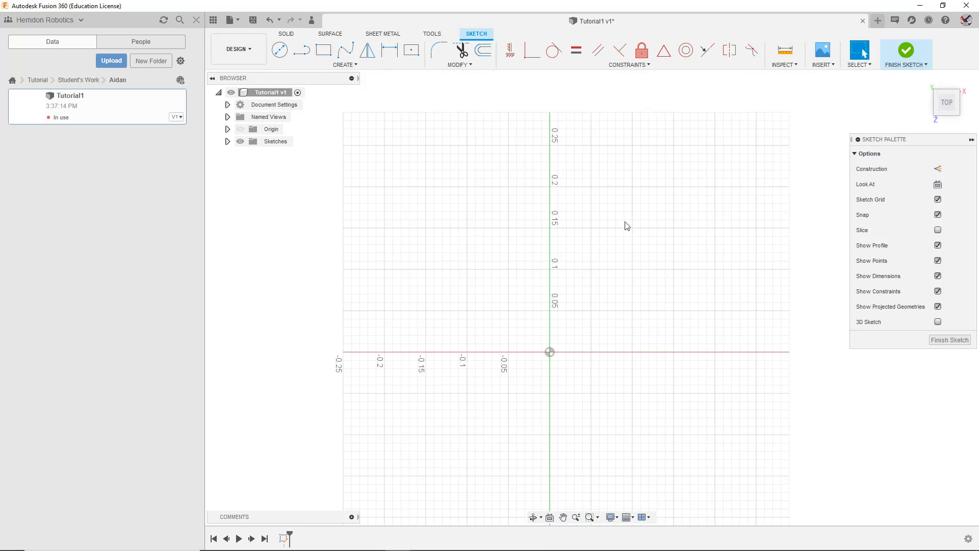
click(345, 65)
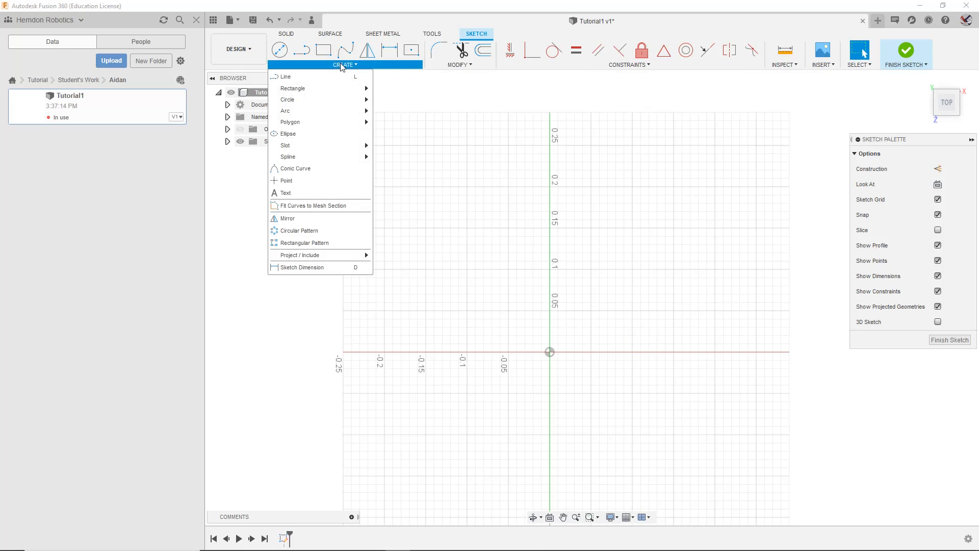
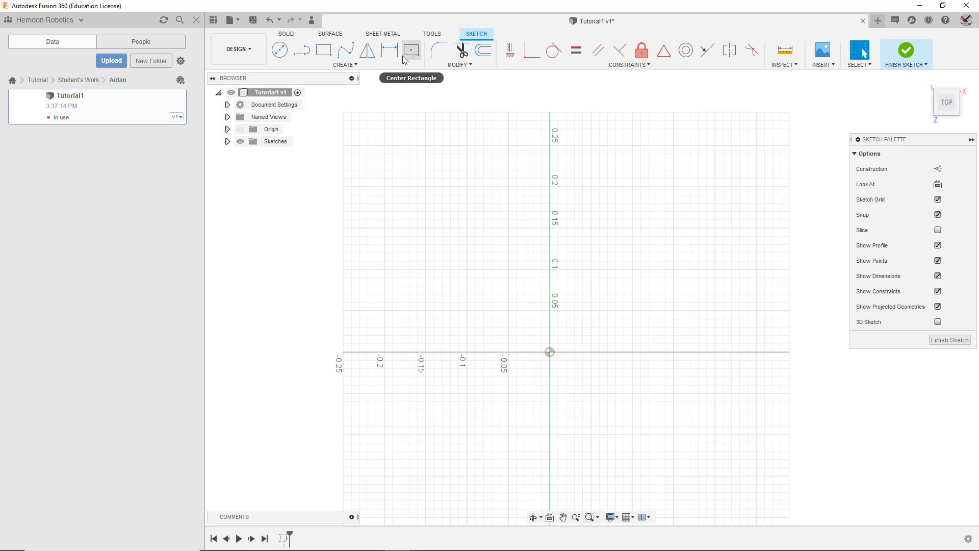
click(388, 64)
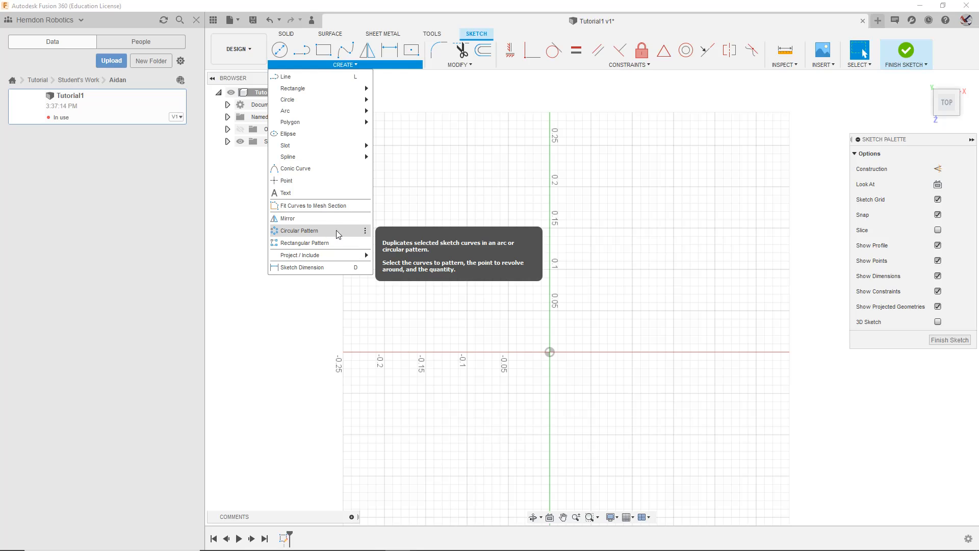
mouse_move(341, 255)
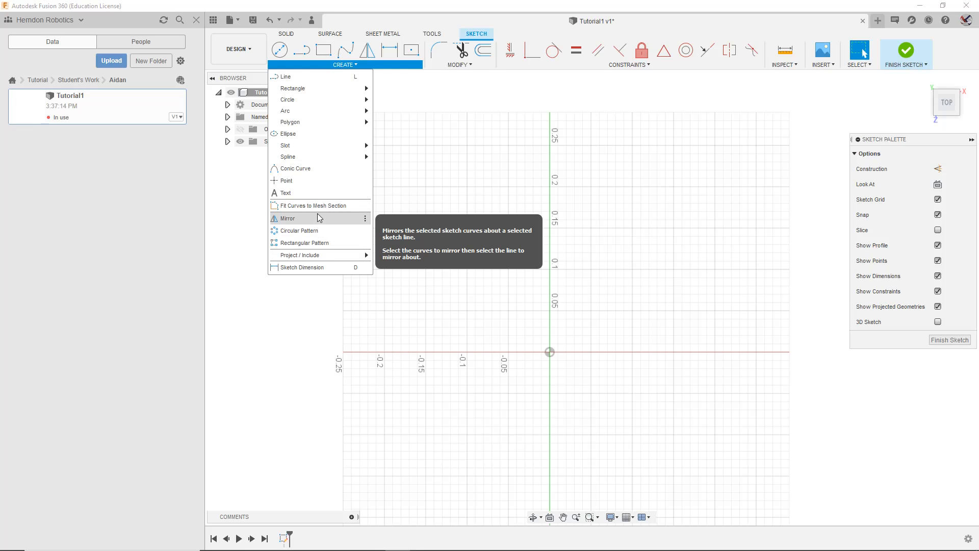
click(336, 180)
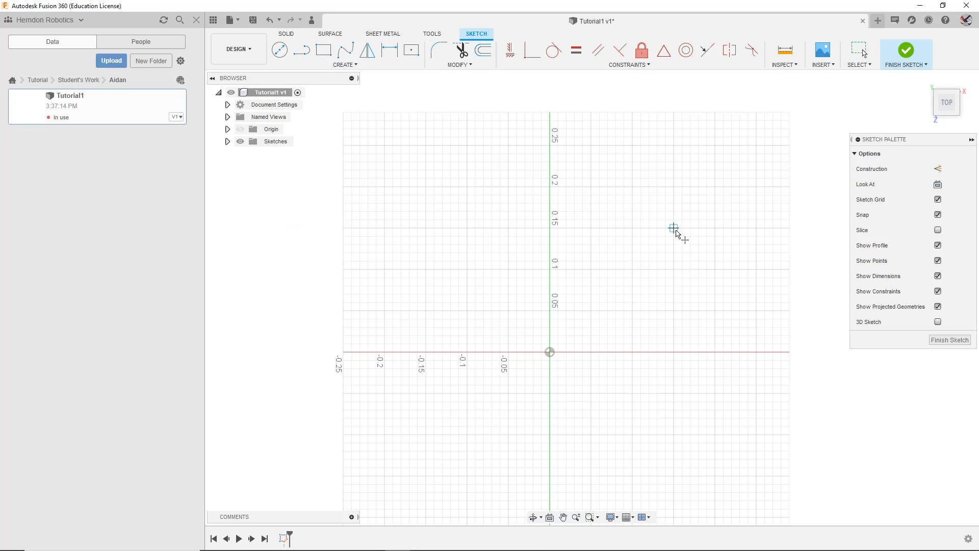
click(674, 228)
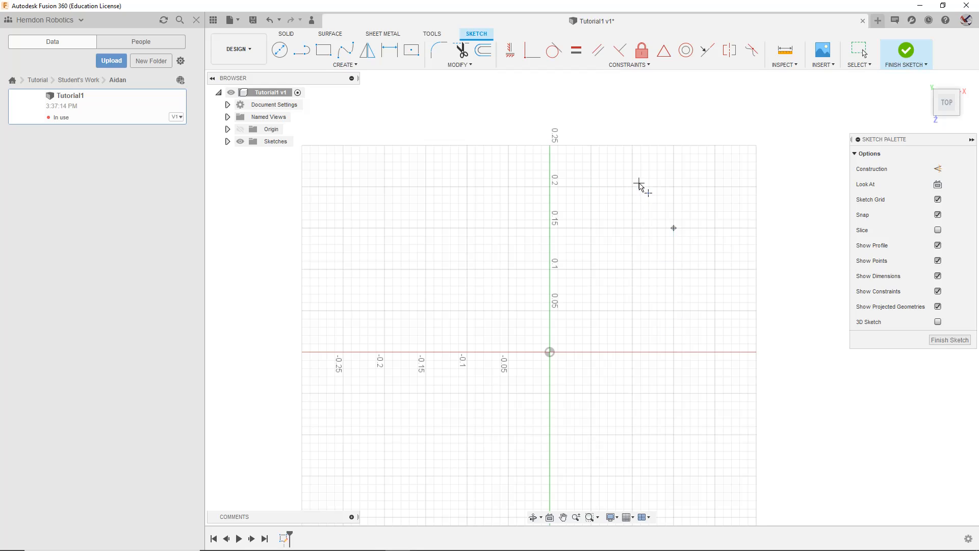
key(Escape)
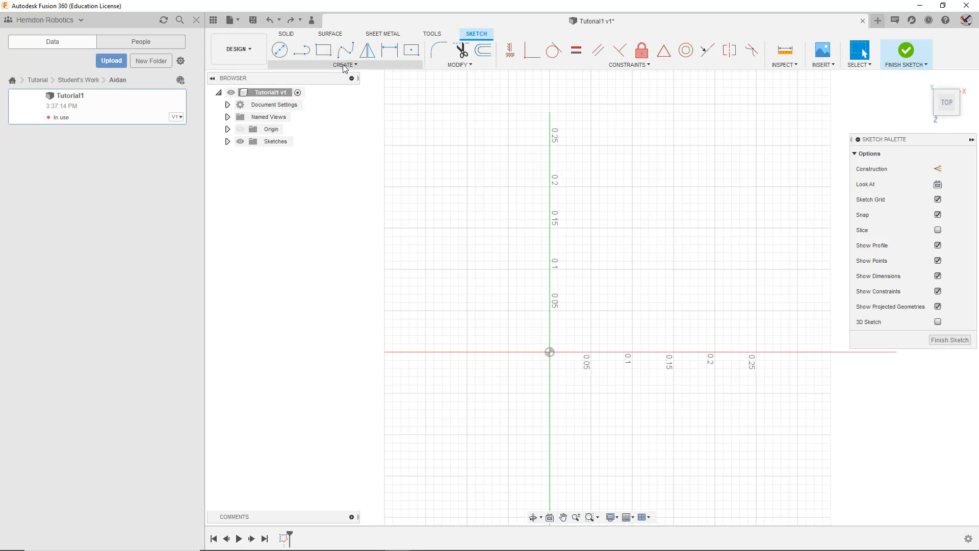
Step: Draw a center diameter circle of 0.12 m at the origin and finish the sketch
click(308, 64)
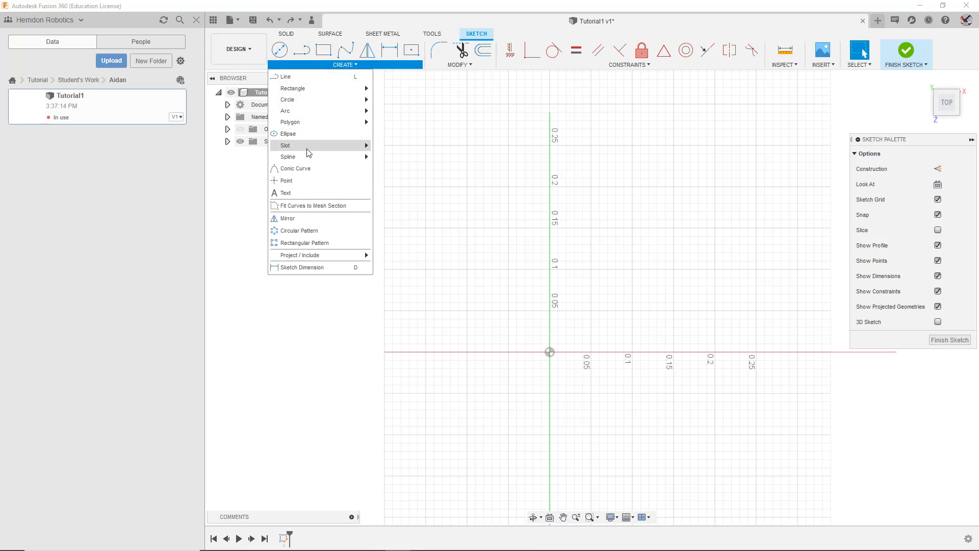
mouse_move(302, 159)
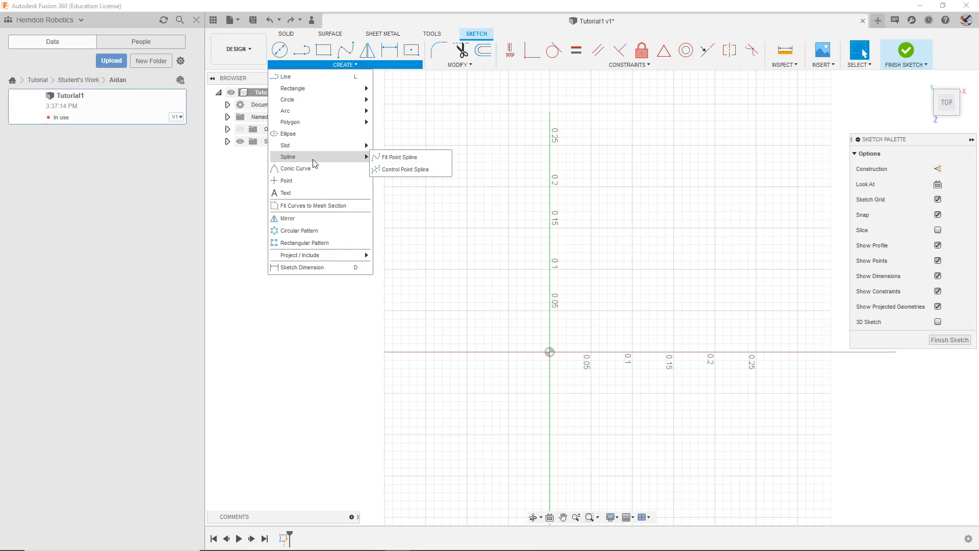
mouse_move(341, 145)
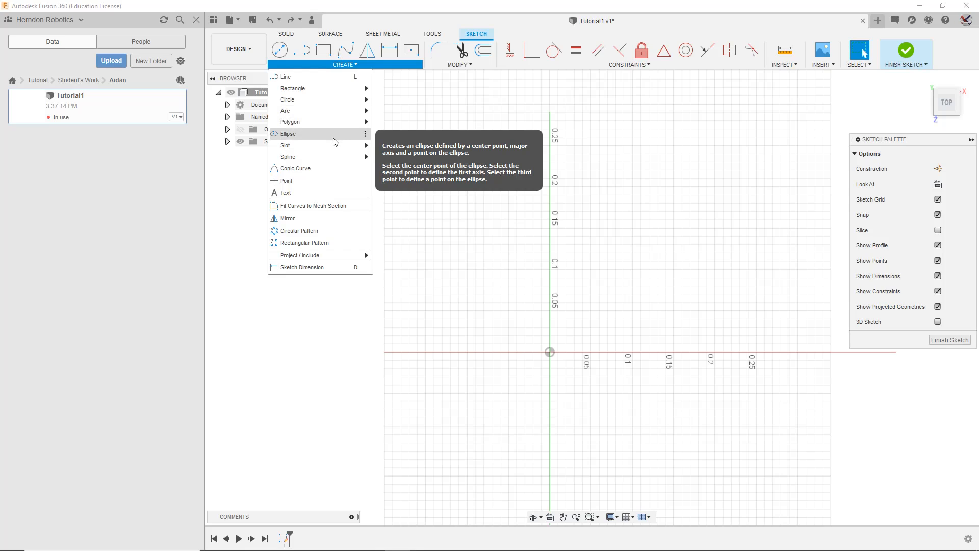
mouse_move(367, 94)
mouse_move(306, 105)
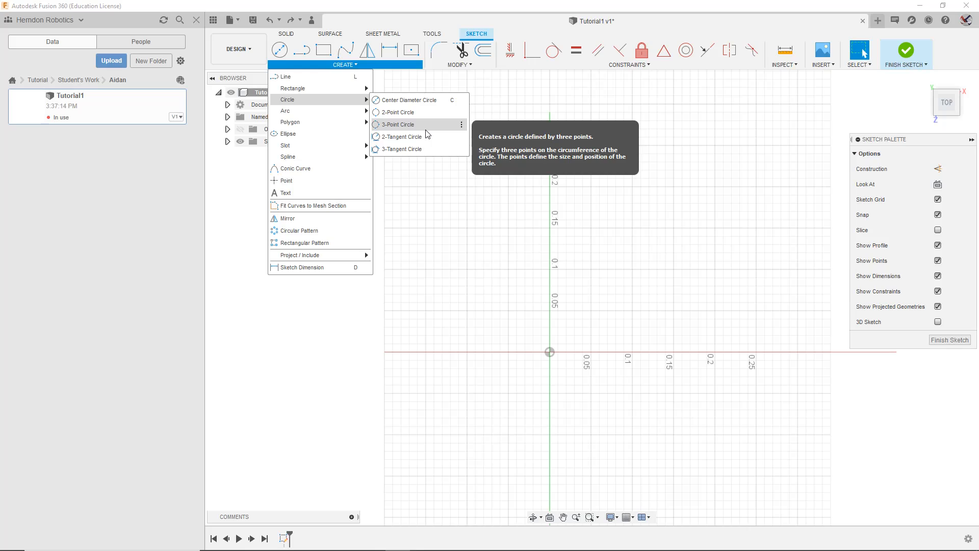
click(426, 100)
click(550, 352)
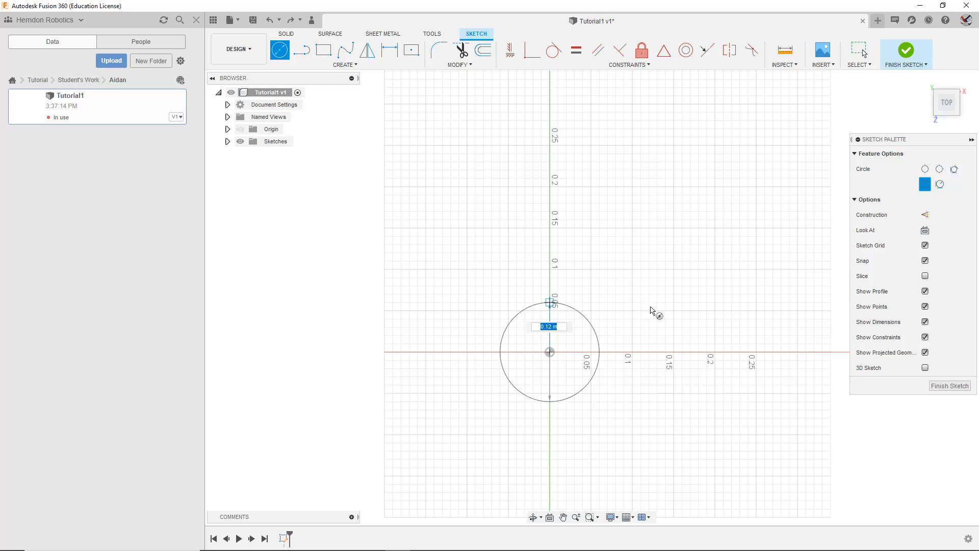
key(Return)
click(906, 51)
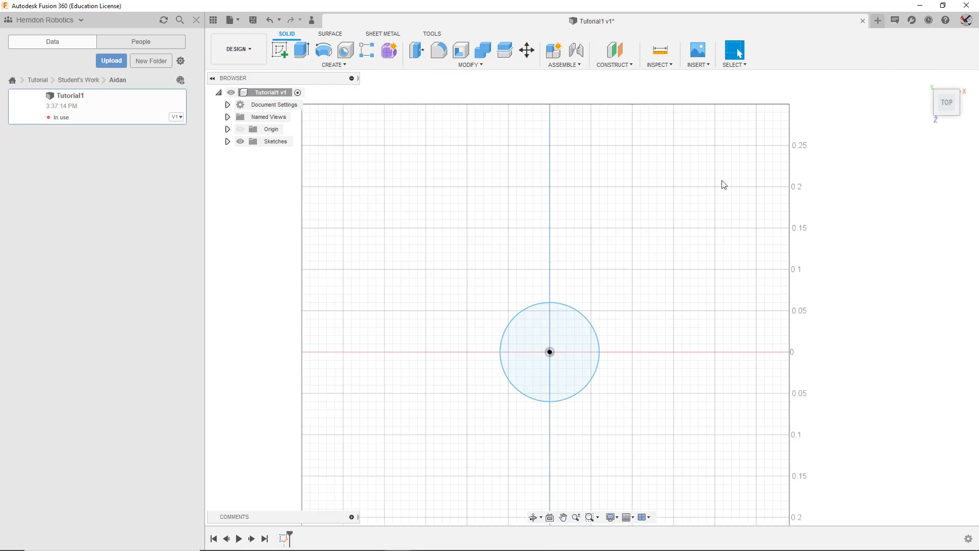
Step: Measure the sketched circle's radius and diameter
click(656, 53)
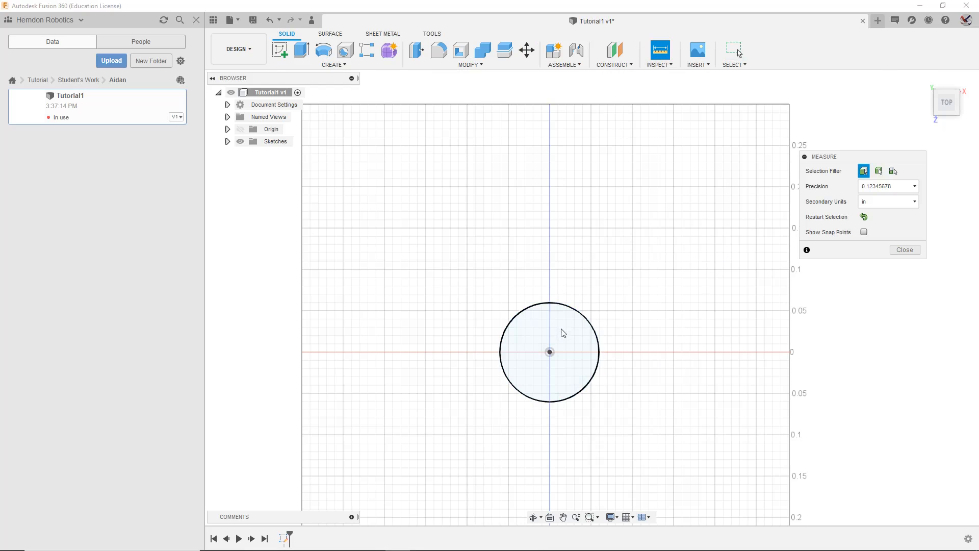
click(588, 323)
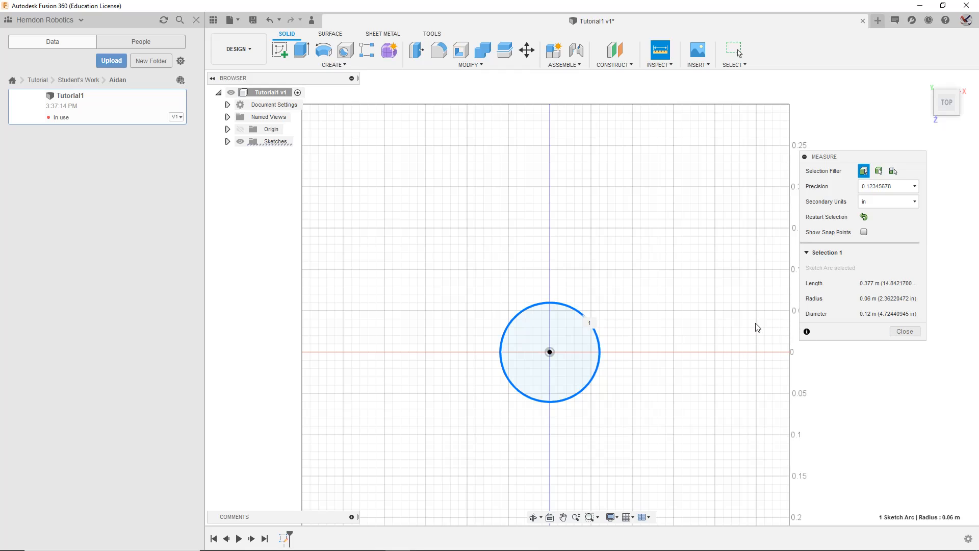
click(902, 332)
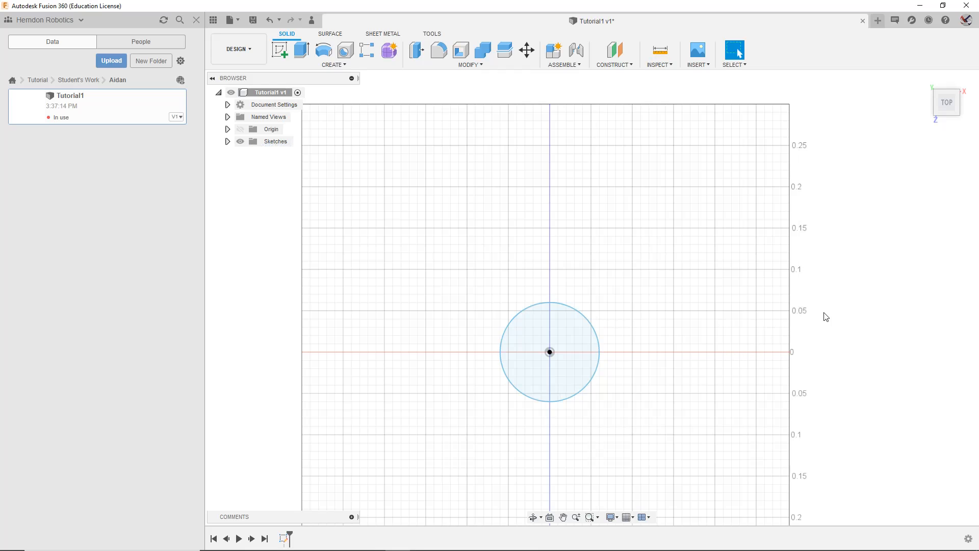
Step: Undo finishing the sketch and remove the circle at the origin
middle_drag(550, 283, 581, 217)
key(ctrl+z)
key(ctrl+z)
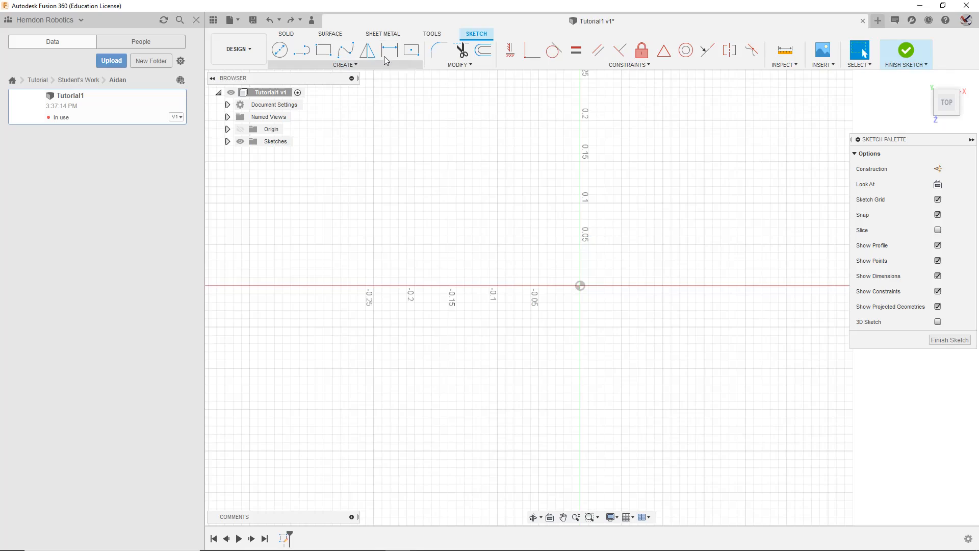
Step: Draw a center diameter circle of 0.20 m at the origin
key(c)
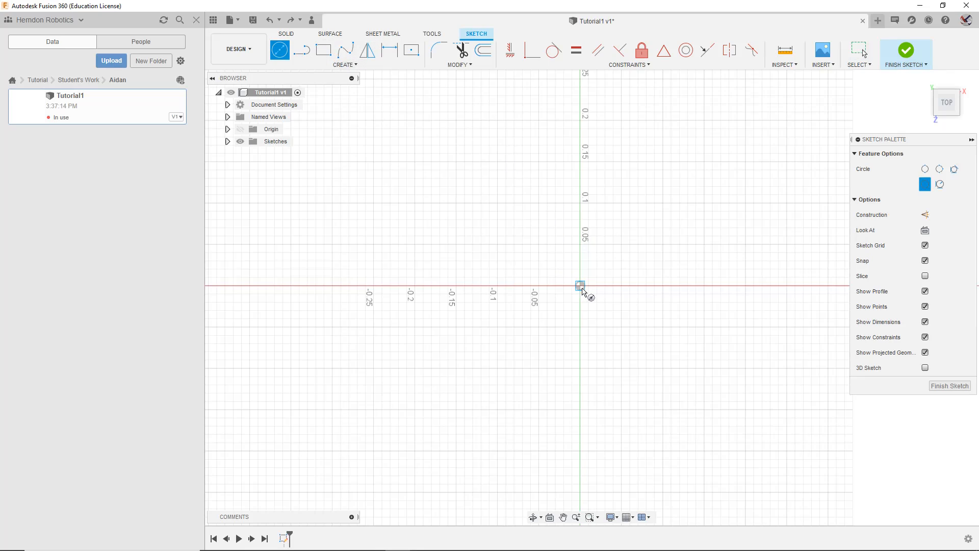
click(582, 288)
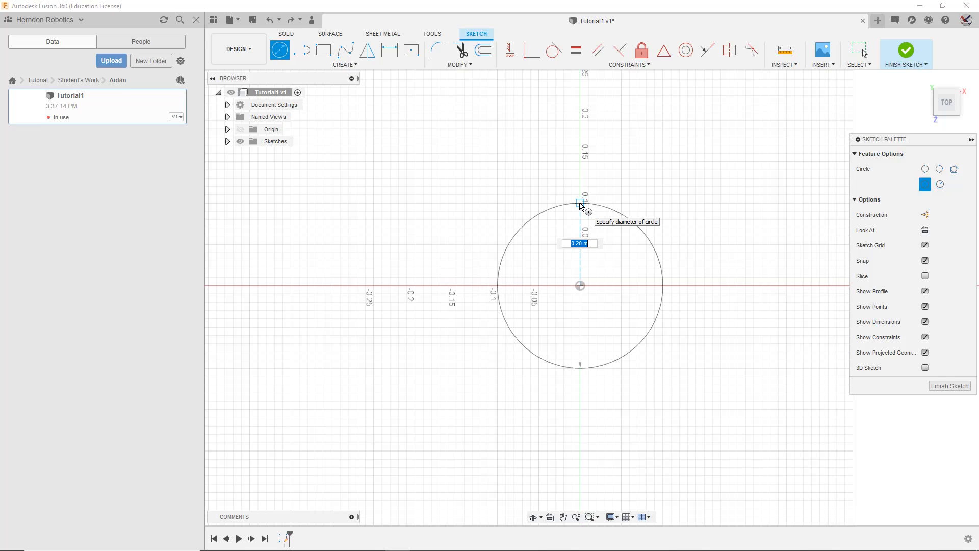
click(580, 204)
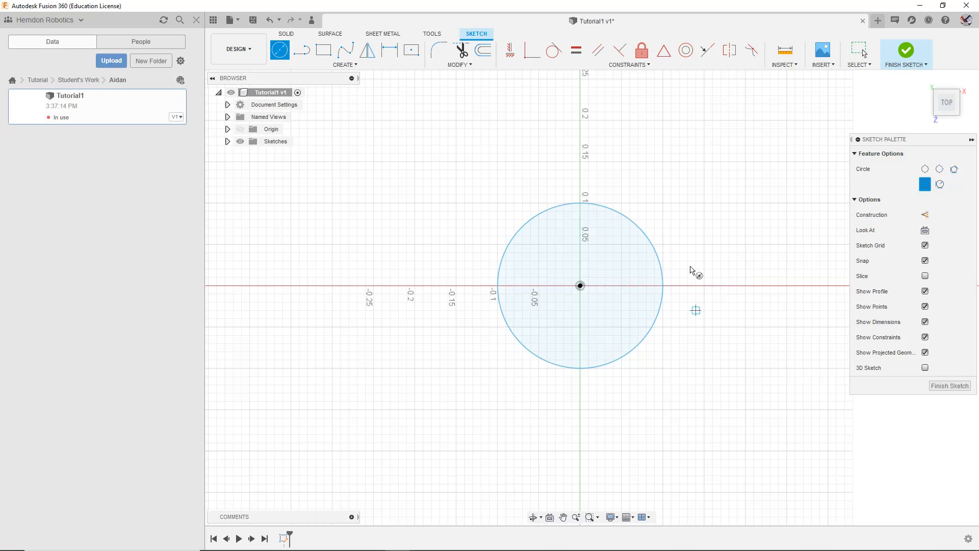
Step: Try a second circle of about 0.10 m diameter on the horizontal axis, cancel it, and undo the circle at the origin
scroll(720, 331, up, 2)
middle_drag(741, 350, 577, 380)
scroll(577, 380, down, 1)
middle_drag(666, 325, 702, 327)
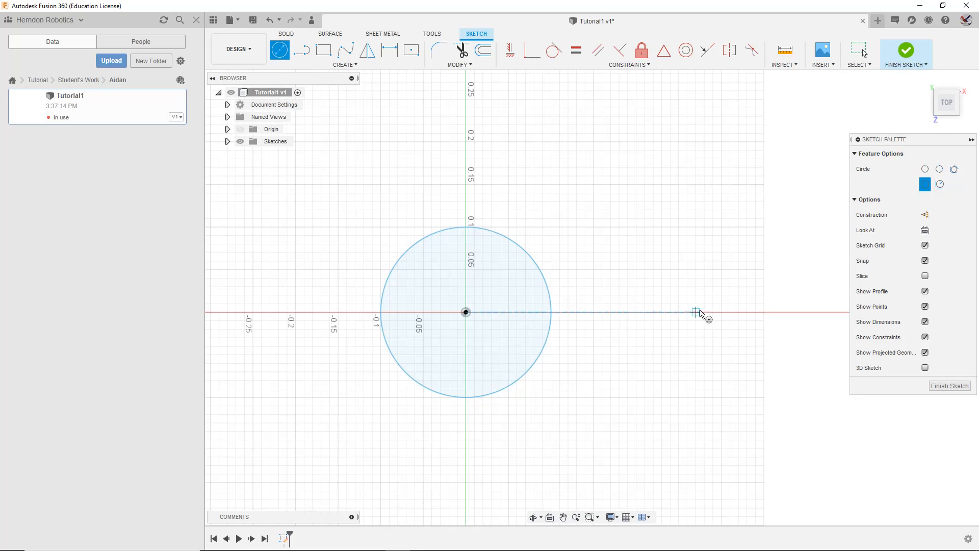
click(764, 312)
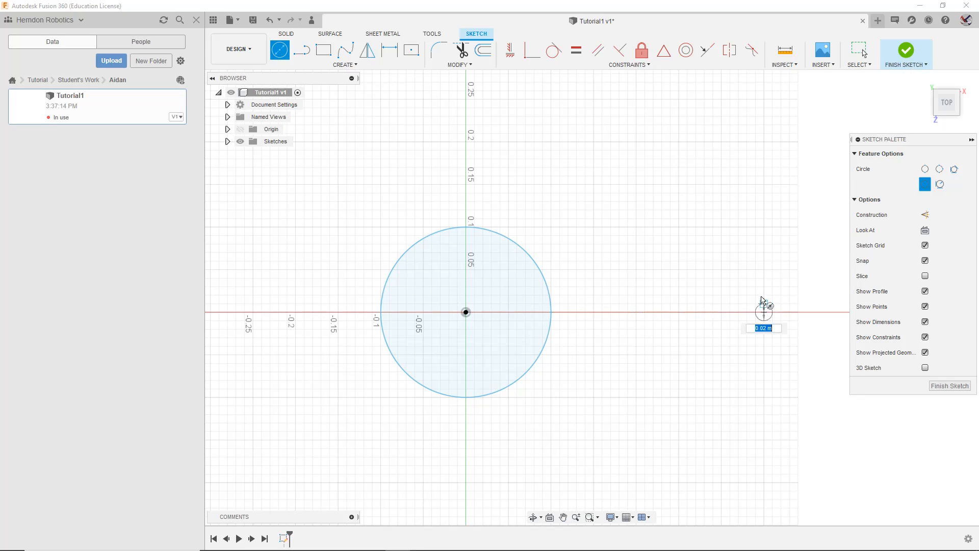
right_click(764, 271)
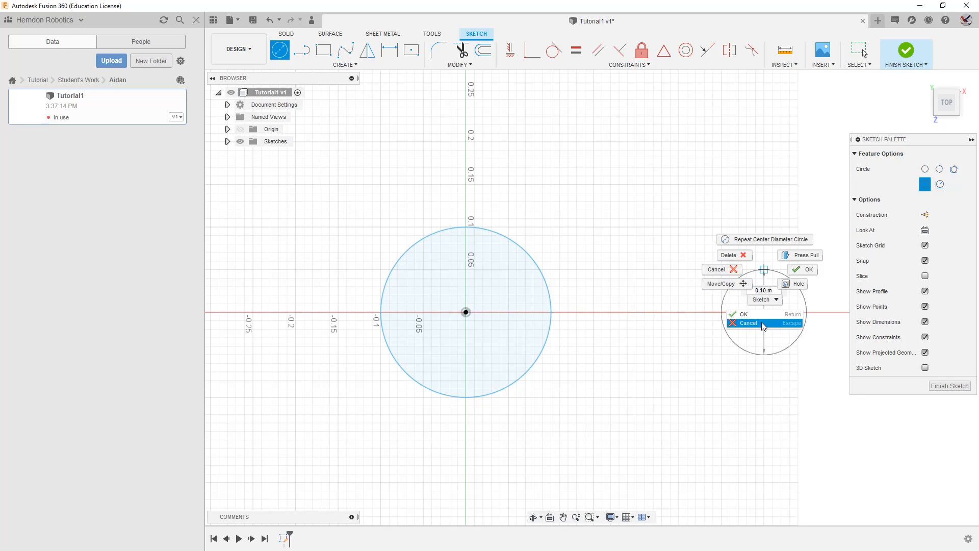
click(764, 324)
scroll(663, 301, up, 1)
scroll(581, 321, down, 1)
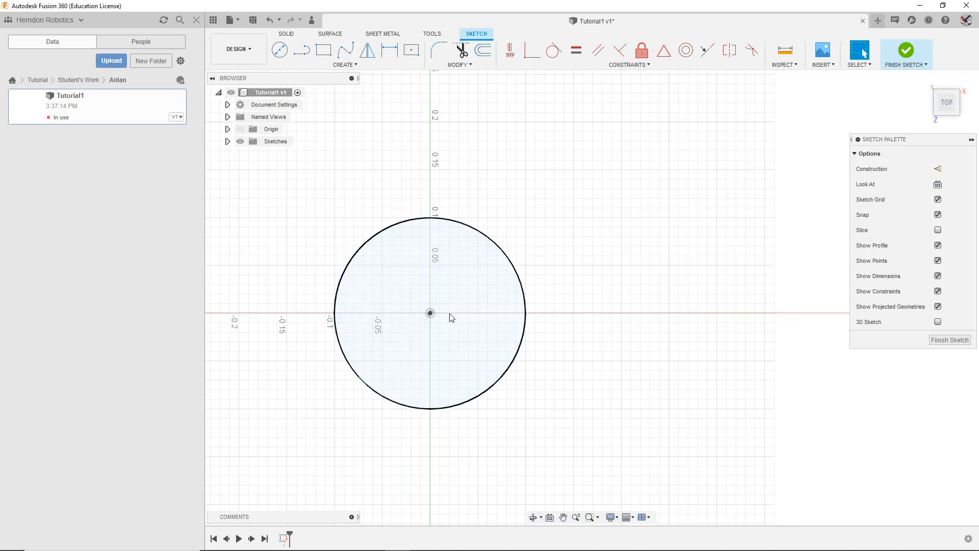
scroll(666, 312, down, 1)
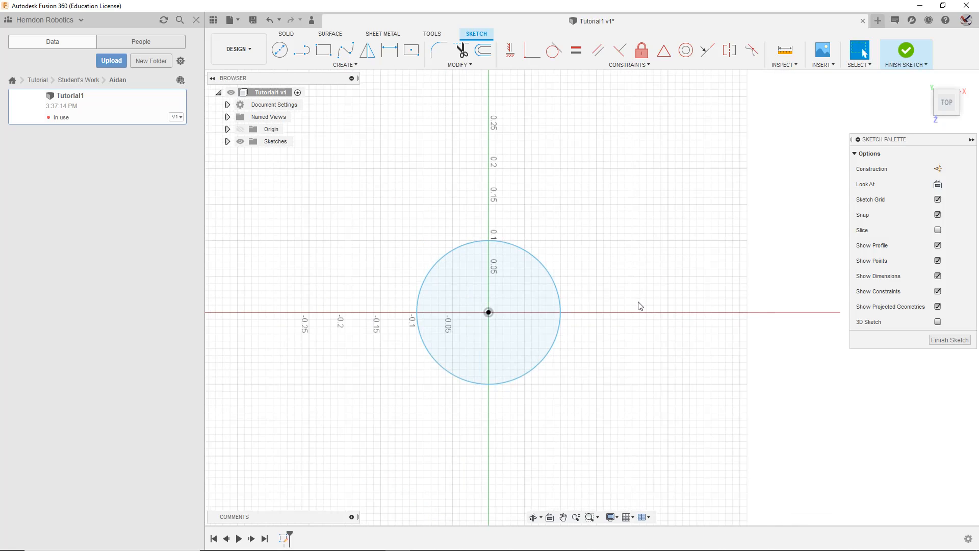
key(ctrl+z)
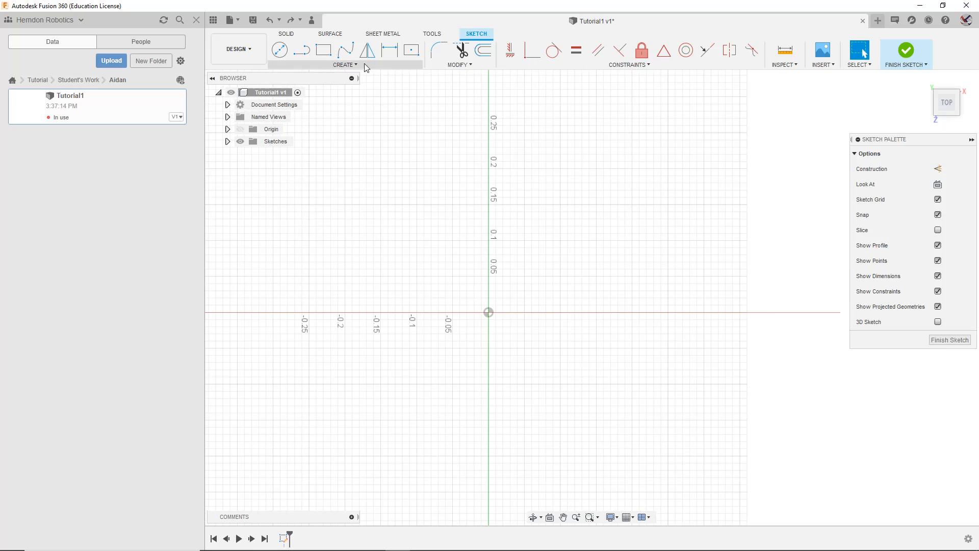
Step: Draw a center diameter circle of about 0.20 m at the origin again and undo it
click(279, 49)
click(489, 312)
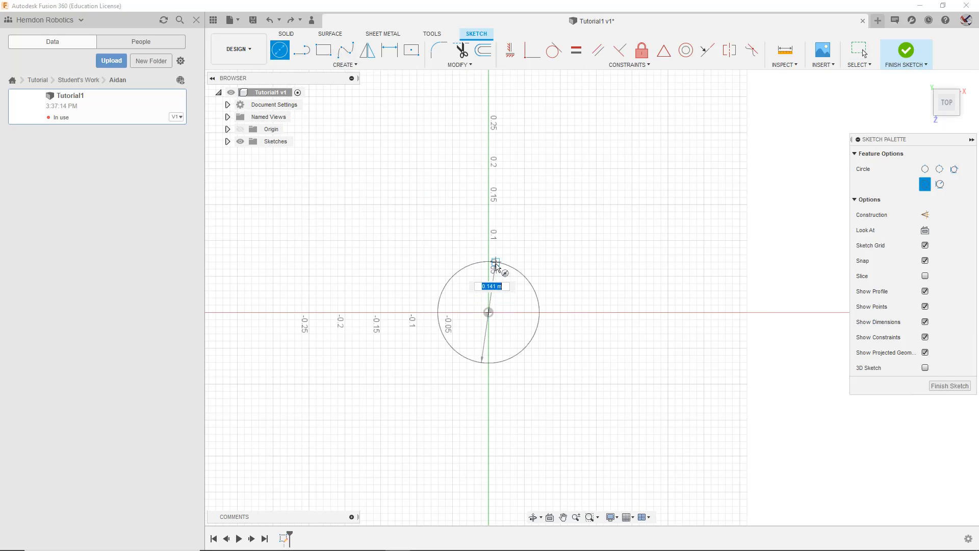
click(490, 241)
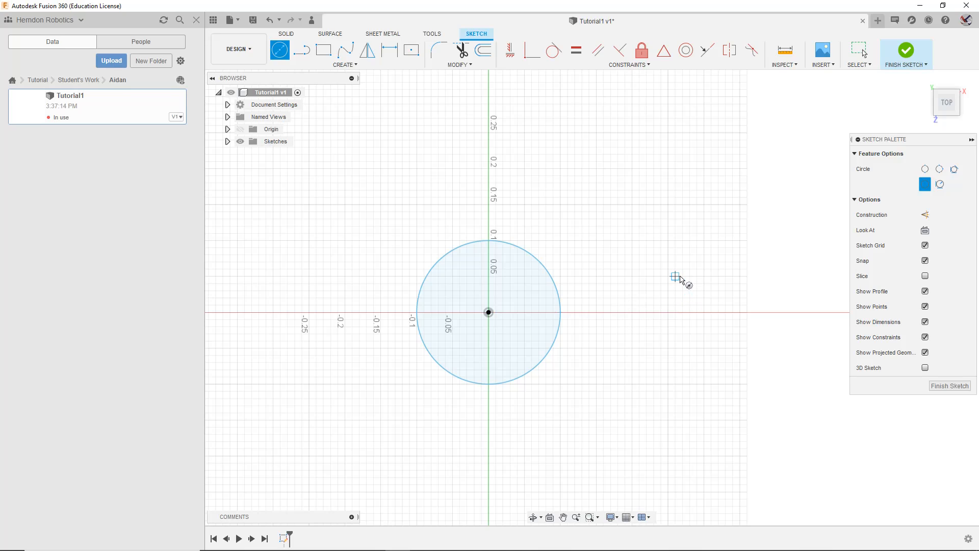
key(Escape)
key(ctrl+z)
Step: Draw a single line about 0.32 m long from the origin diagonally up to the right, and finish the sketch
key(l)
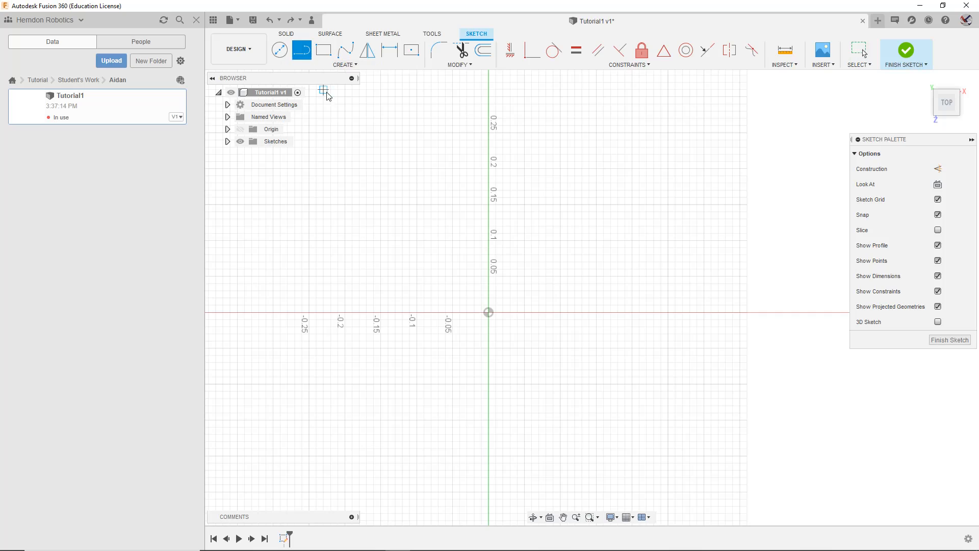
click(488, 312)
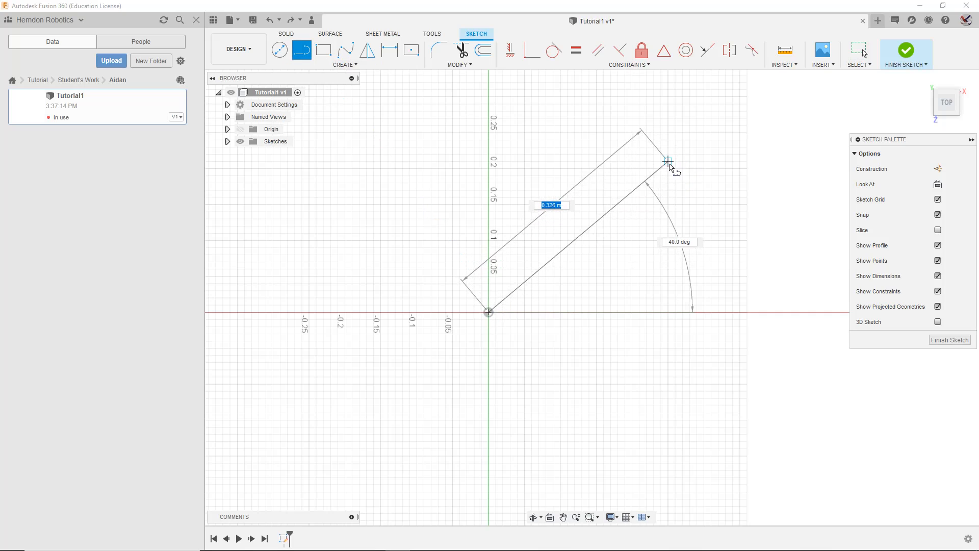
click(668, 169)
right_click(416, 319)
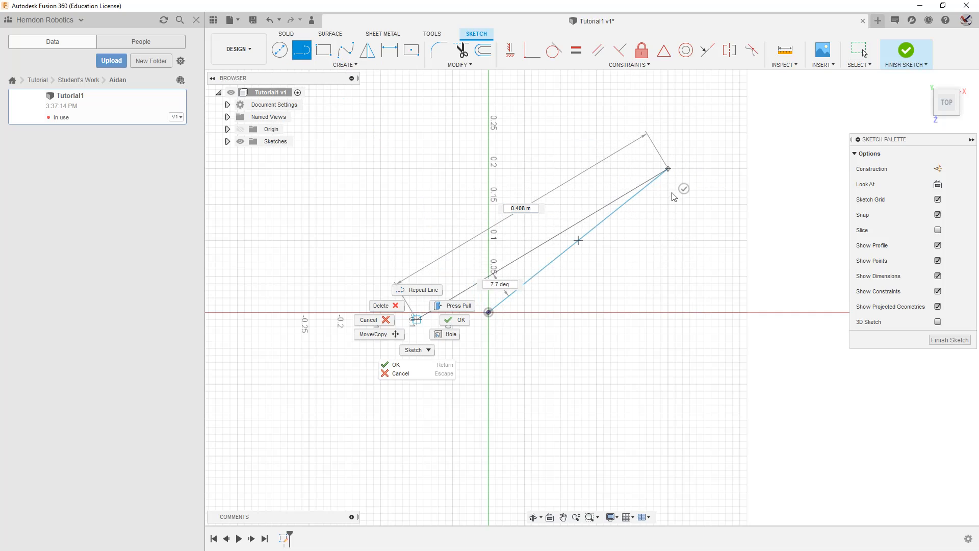
click(684, 190)
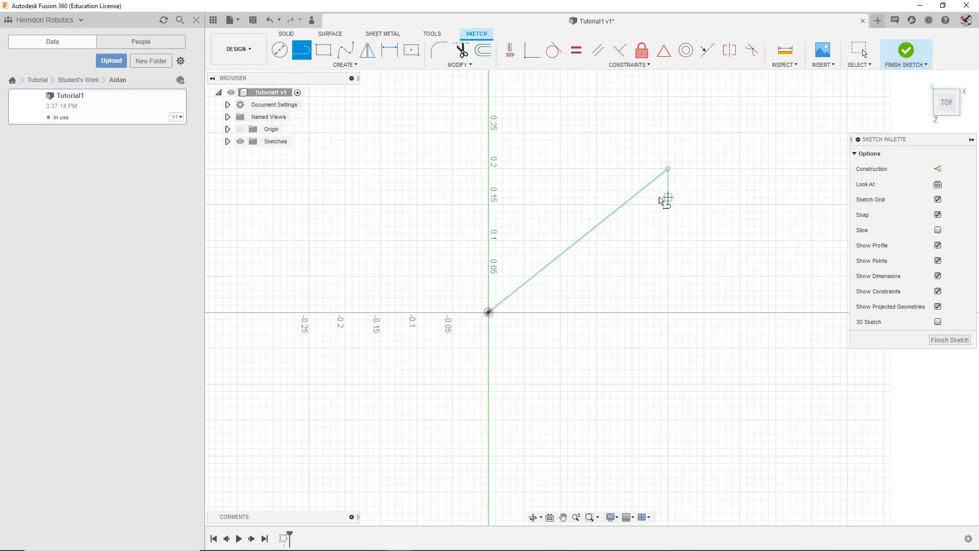
click(906, 49)
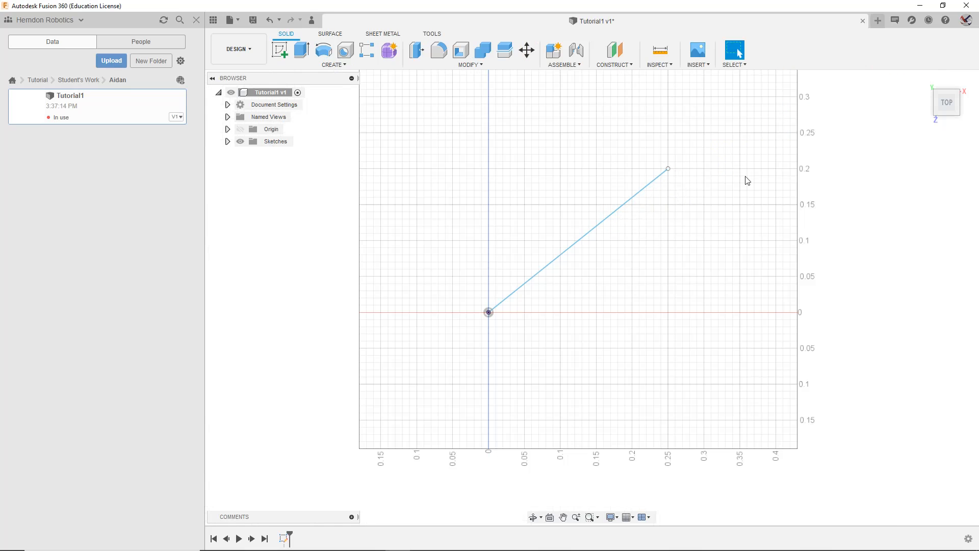
right_click(611, 218)
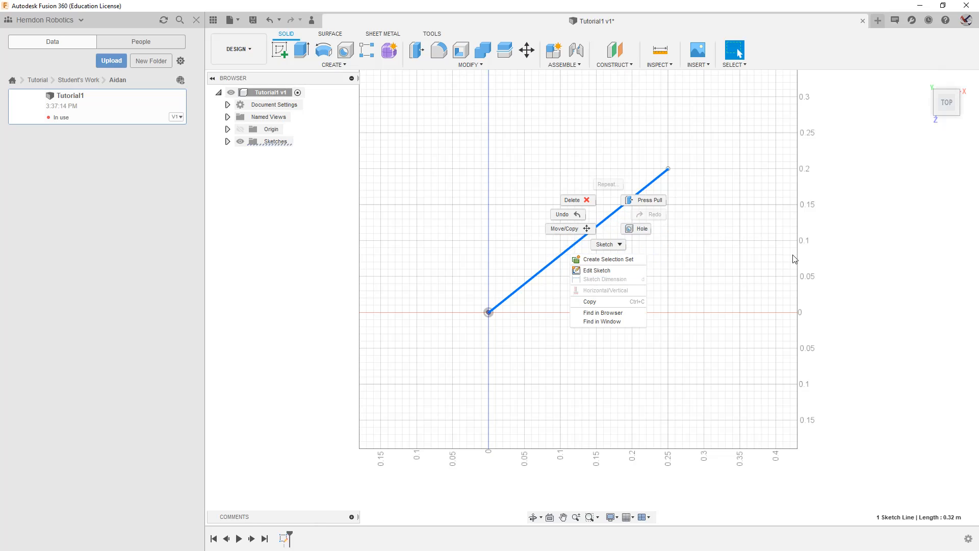
click(773, 256)
click(711, 347)
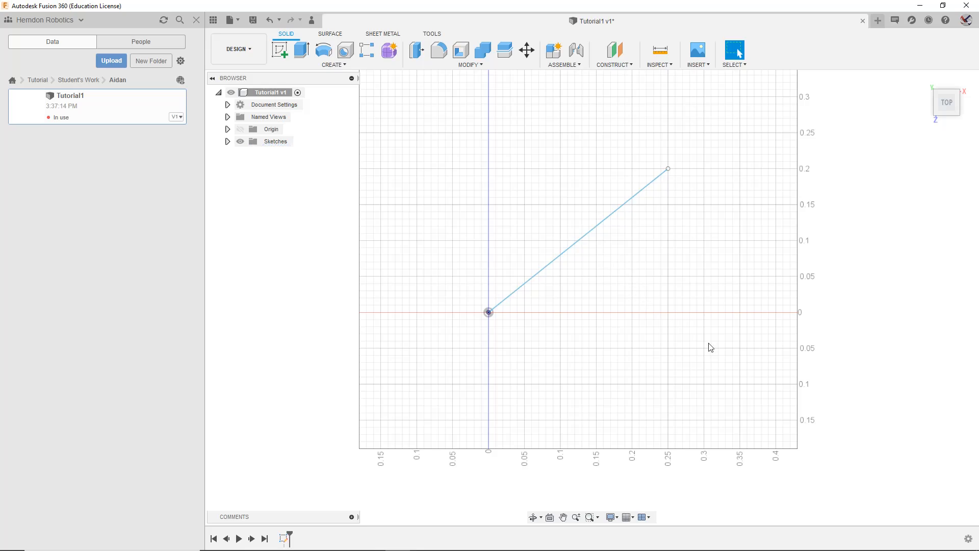
click(558, 259)
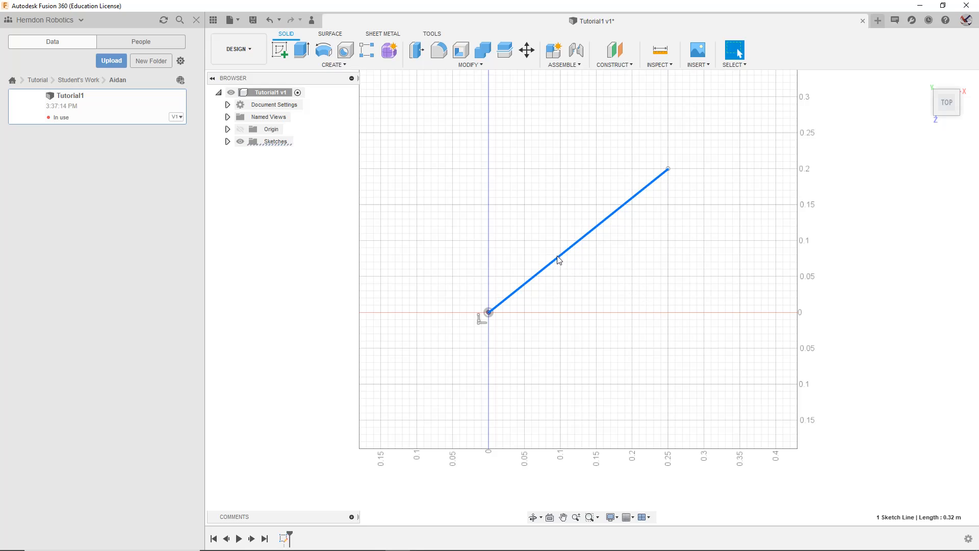
click(647, 314)
click(552, 267)
click(629, 302)
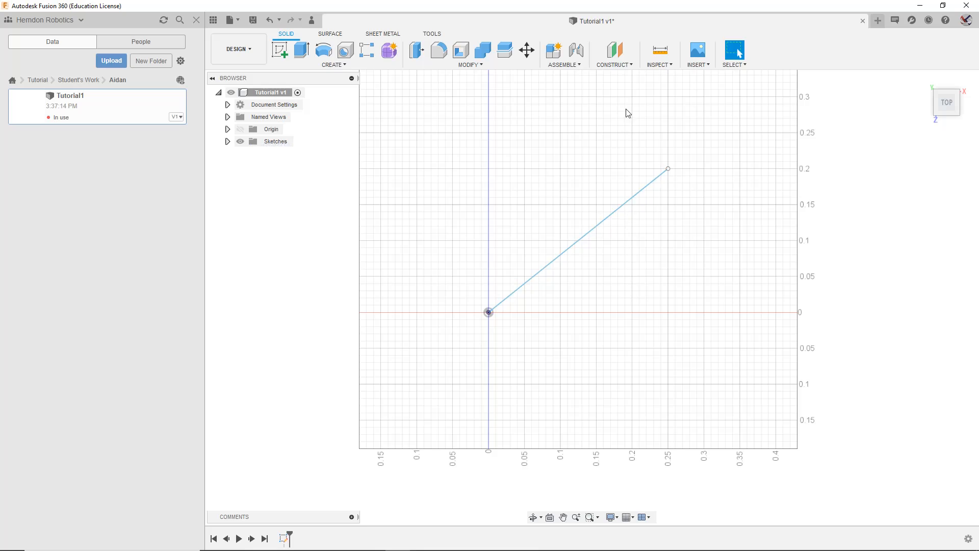
Step: Reopen the existing sketch for editing and convert its diagonal line into a construction line
click(278, 51)
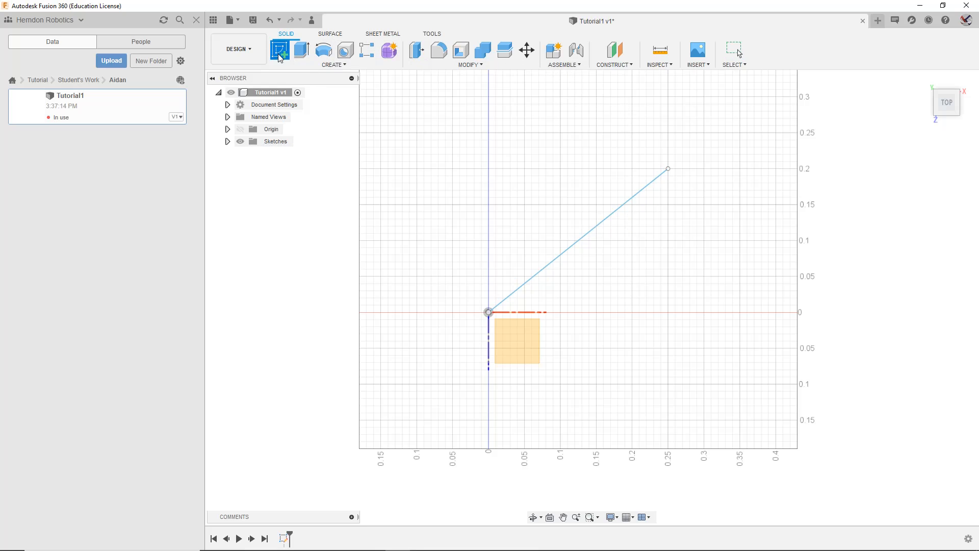
key(Escape)
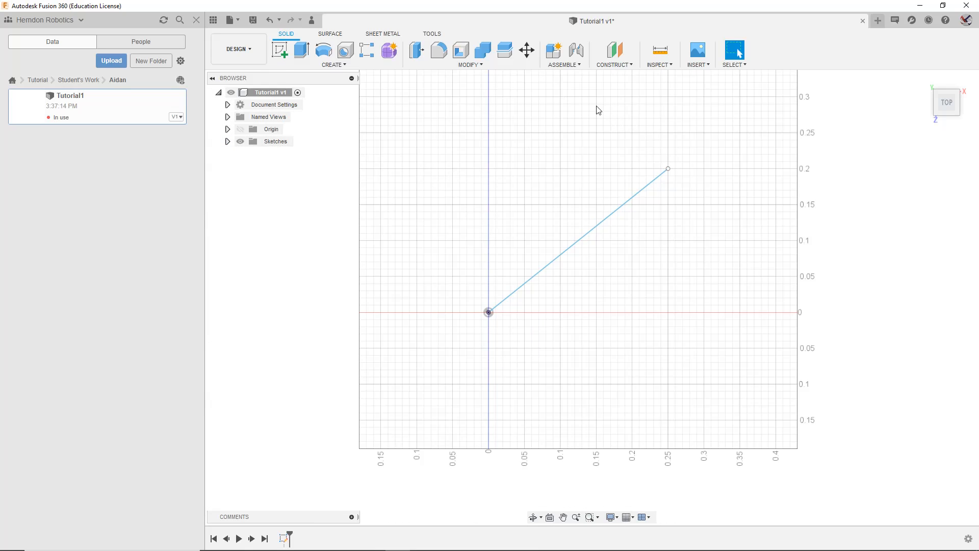
double_click(627, 189)
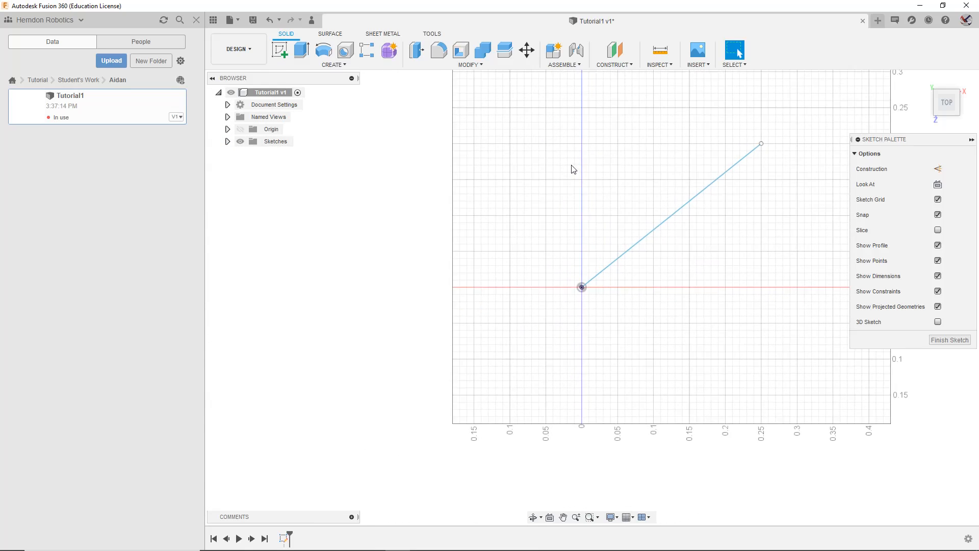
click(637, 246)
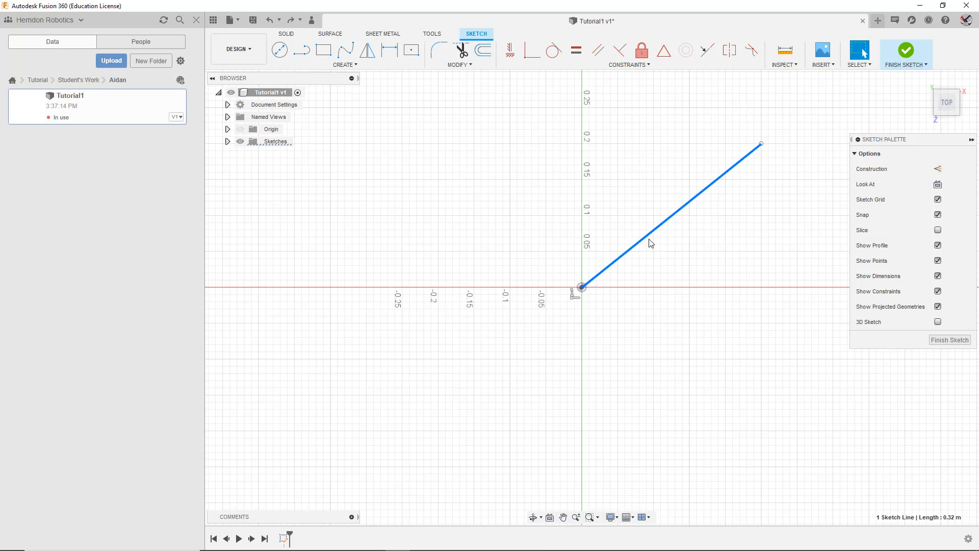
key(x)
key(Escape)
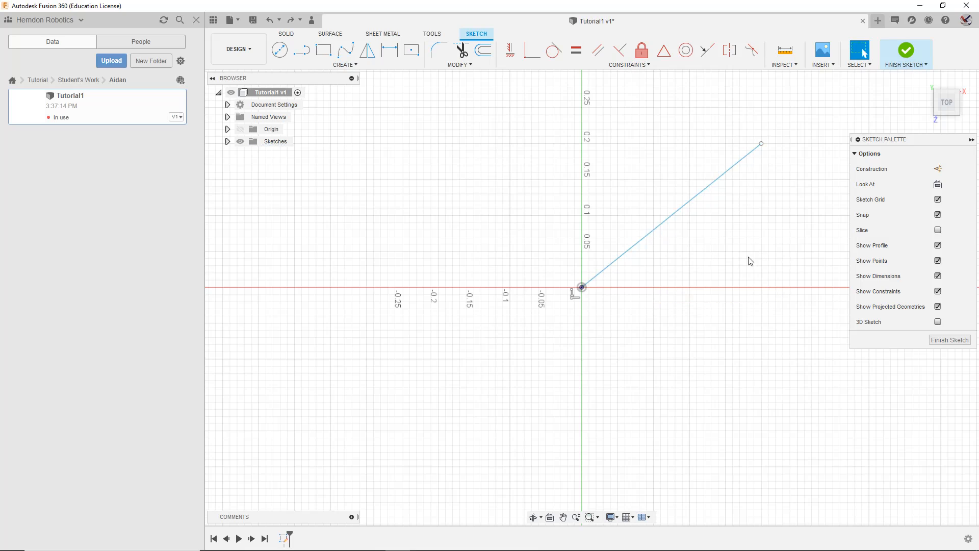
mouse_move(751, 262)
middle_down()
mouse_move(679, 308)
mouse_move(566, 300)
middle_up()
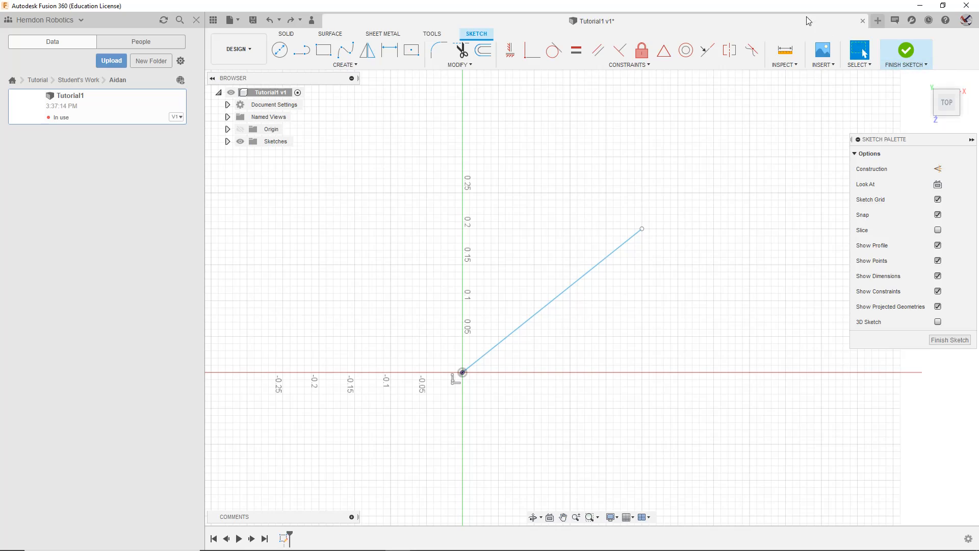
click(564, 299)
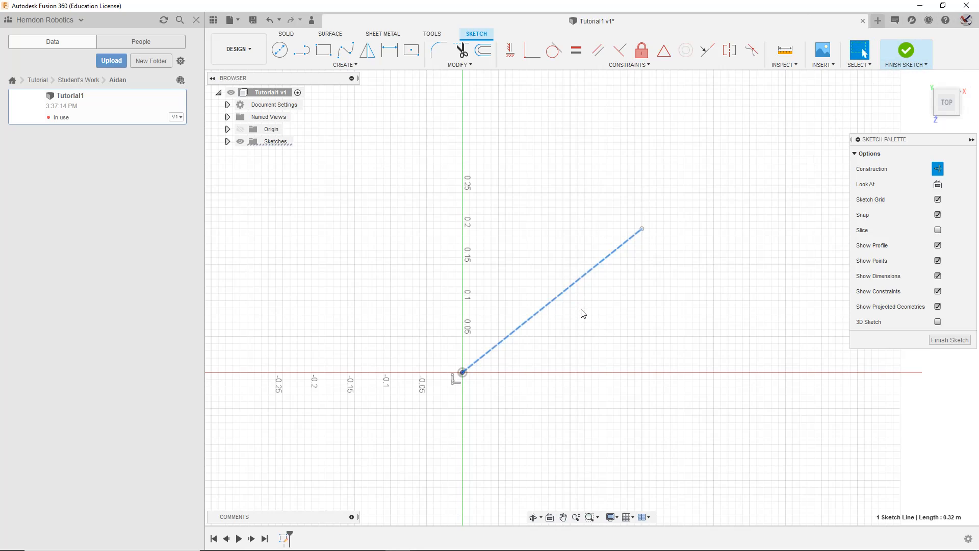
key(x)
scroll(624, 333, down, 1)
scroll(602, 331, up, 2)
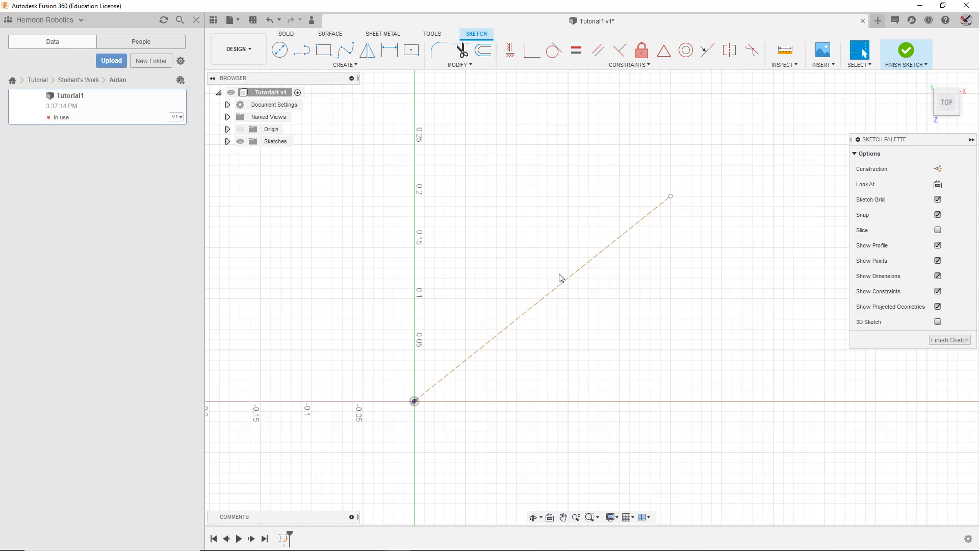
click(280, 50)
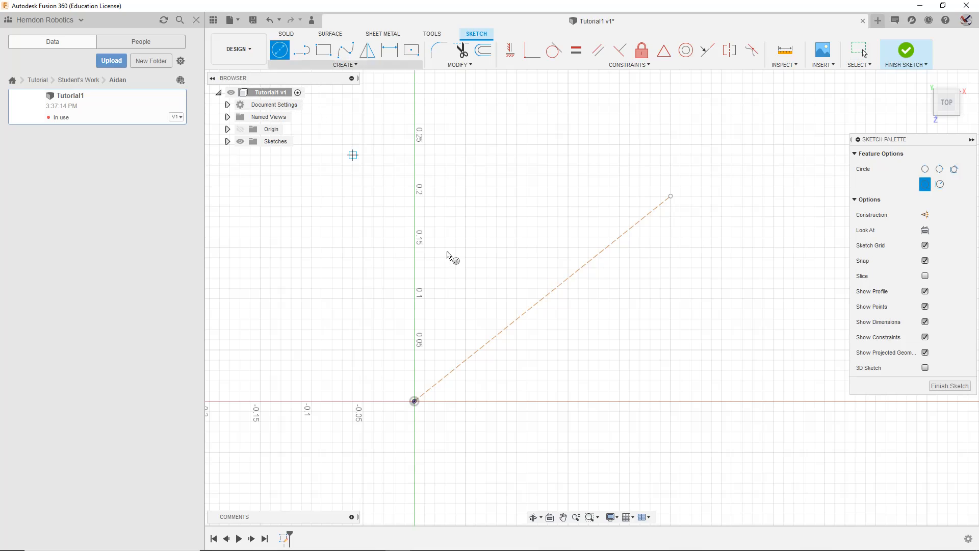
click(562, 345)
right_click(692, 218)
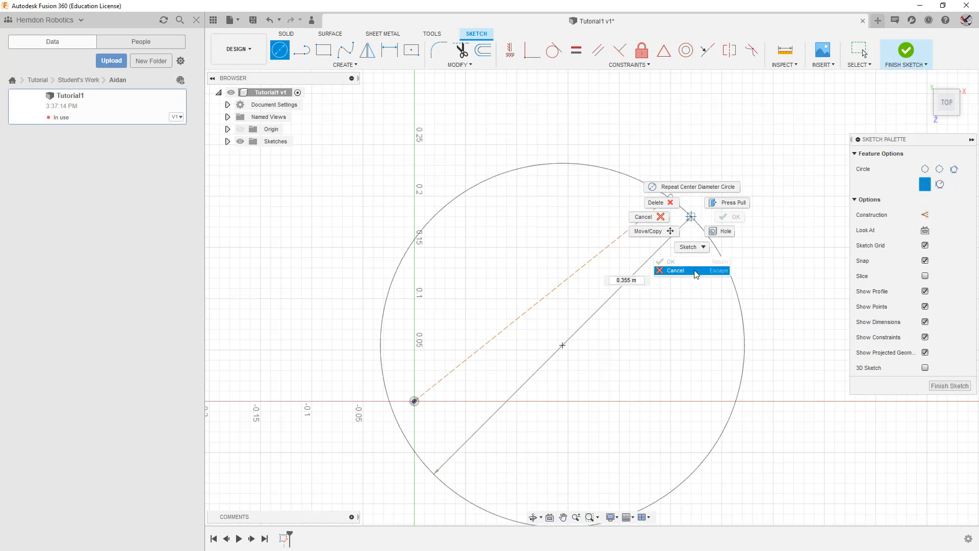
click(676, 270)
Step: Draw a center diameter circle of about 0.14 m at the origin
middle_drag(391, 397, 504, 302)
key(c)
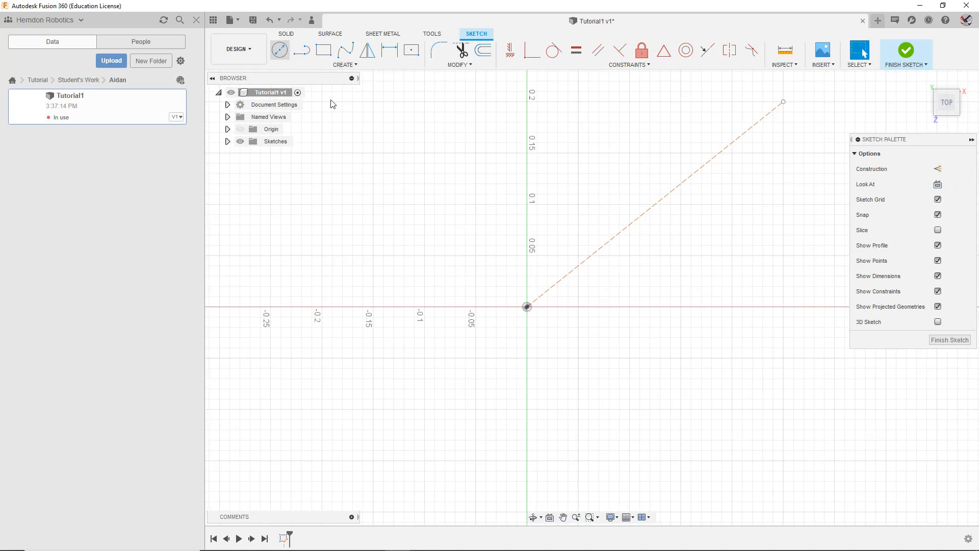
click(527, 306)
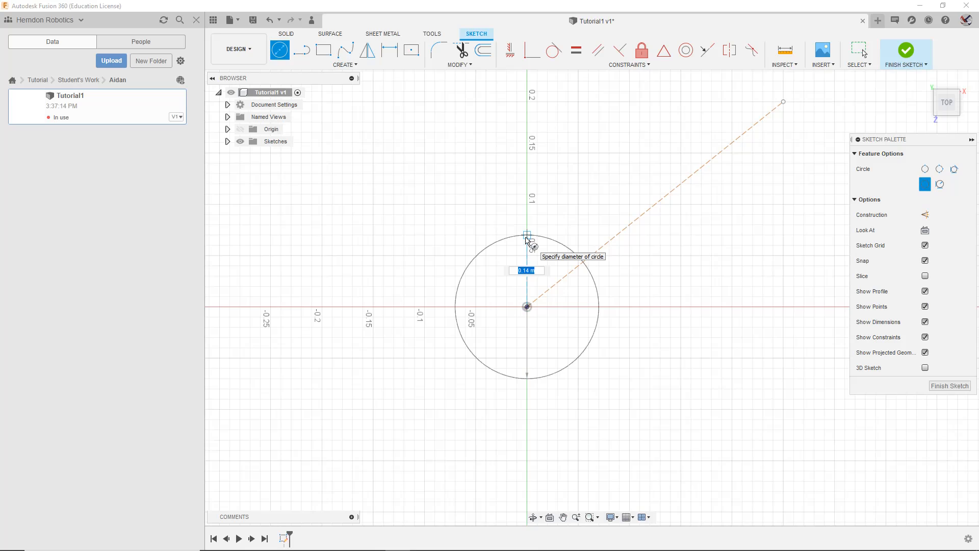
click(527, 238)
Step: Draw a center diameter circle with a diameter of 0.169 m at the construction line's upper endpoint and leave the circle command
middle_drag(705, 216, 657, 334)
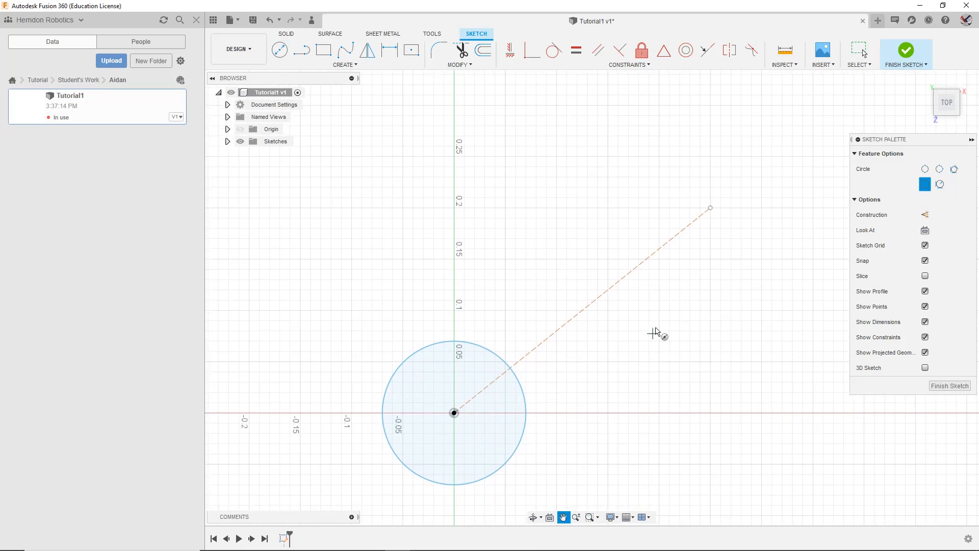
click(711, 208)
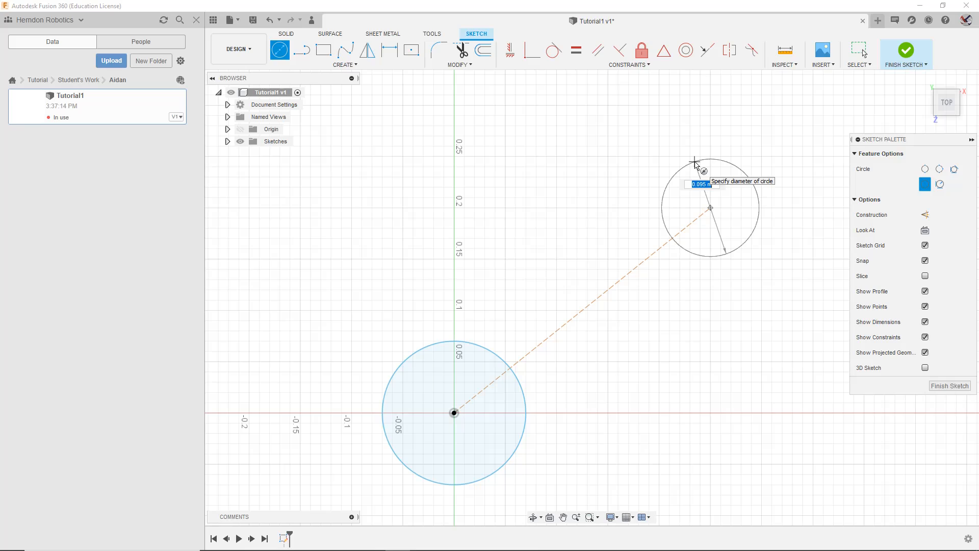
text(.1)
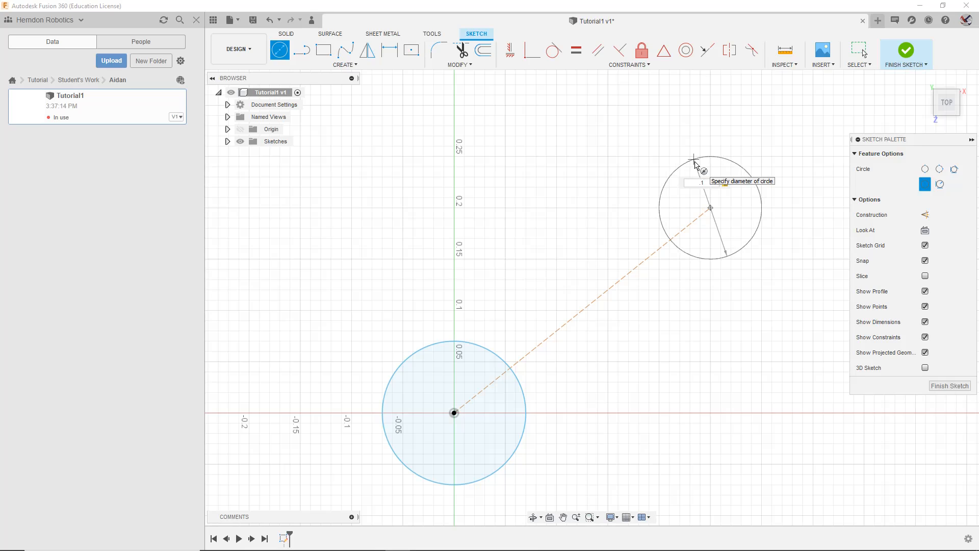
text(68)
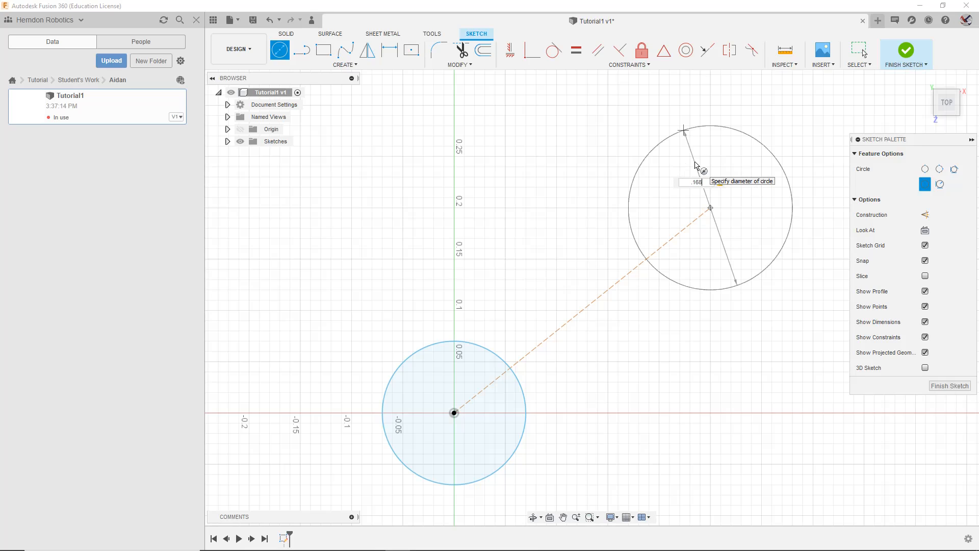
key(Return)
key(Return)
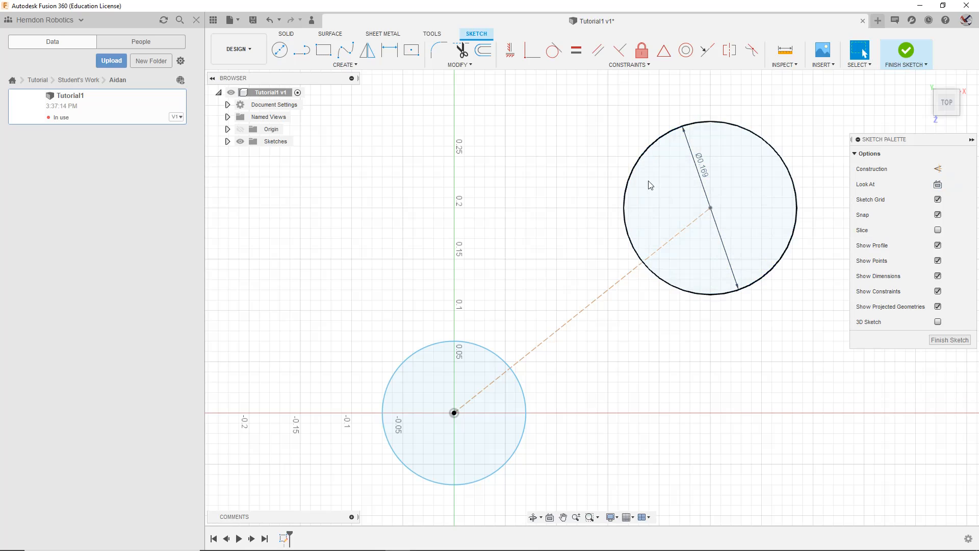
Step: Draw a regular line over the construction line between the two circle centers and remove it again
scroll(577, 223, down, 1)
click(301, 50)
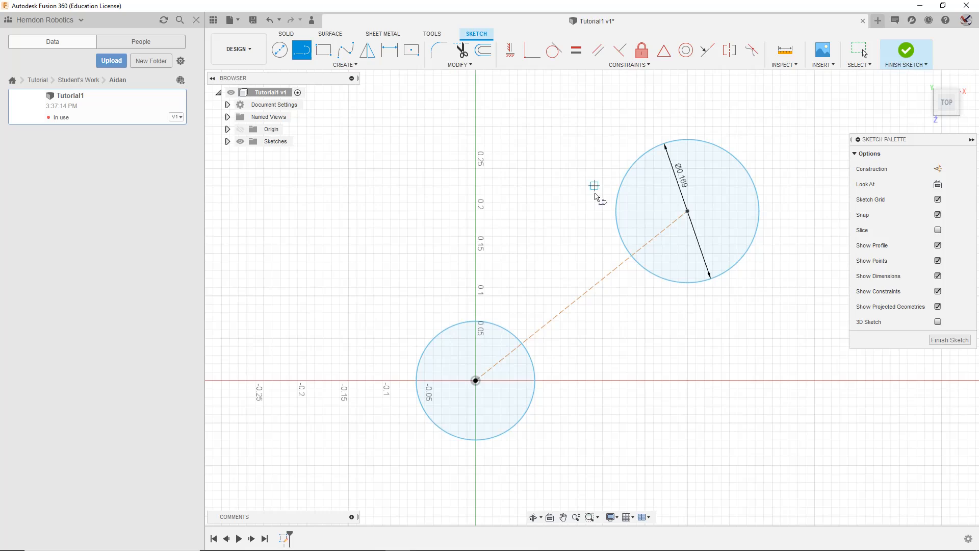
click(688, 211)
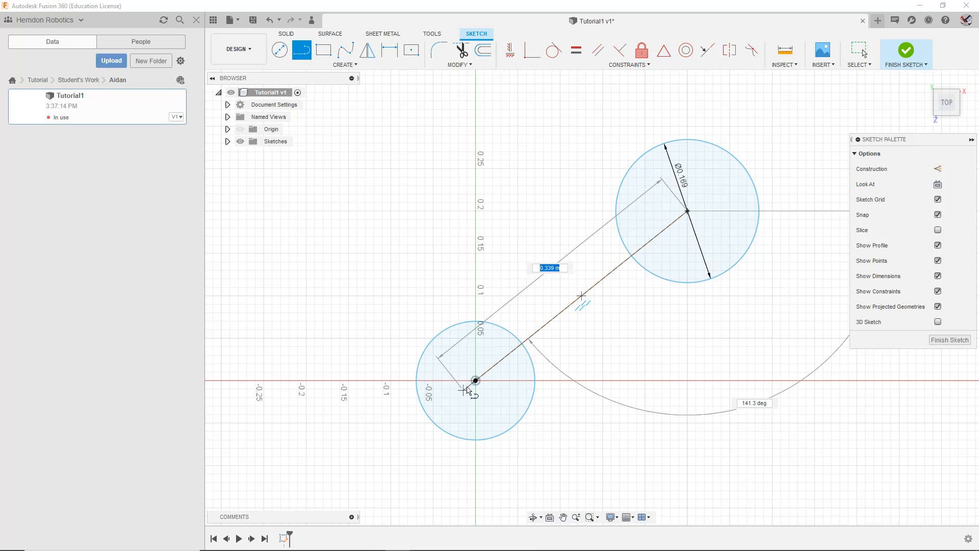
click(476, 381)
scroll(641, 338, down, 1)
right_click(644, 325)
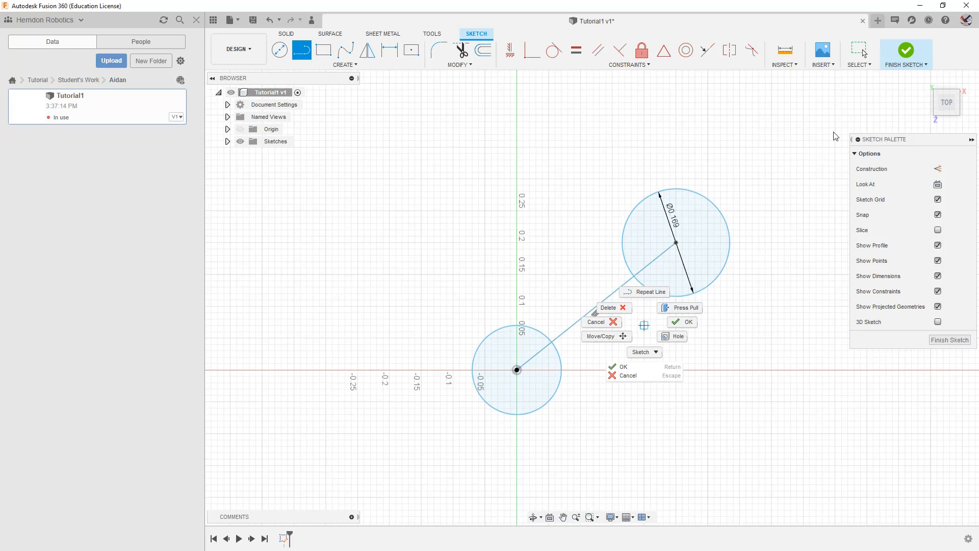
click(655, 376)
scroll(670, 340, down, 1)
scroll(656, 282, up, 1)
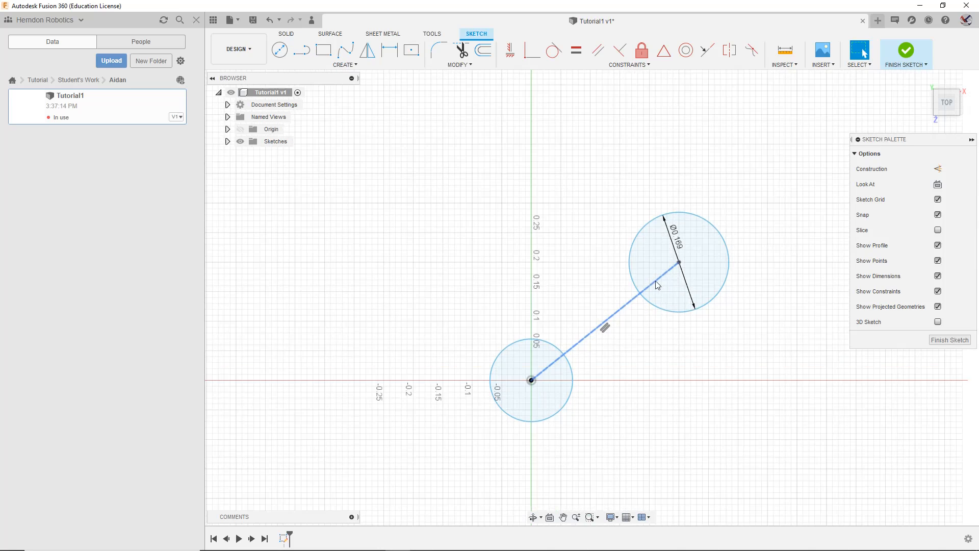
scroll(656, 281, up, 1)
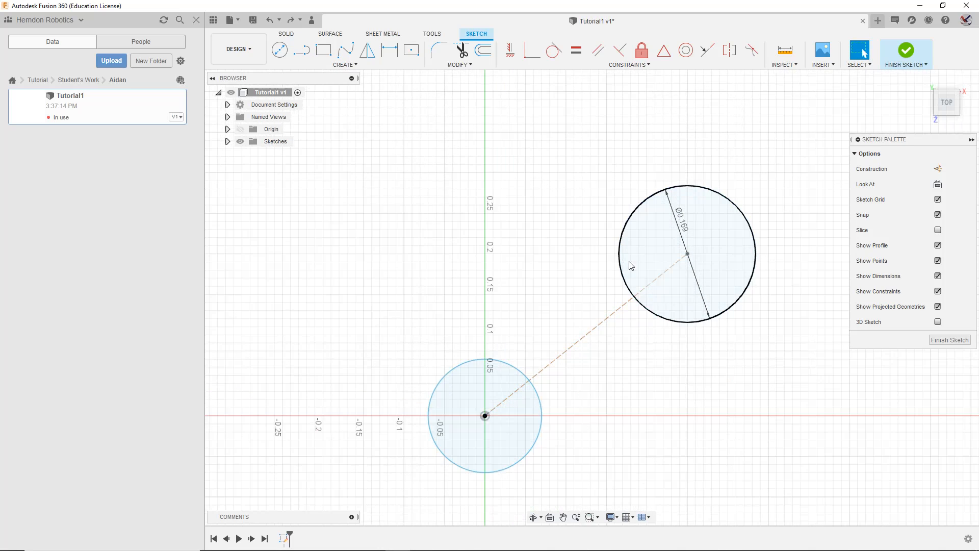
Step: Draw a line about 0.31 m long diagonally across the upper circle, finish the sketch, and check the new line by selecting it
middle_drag(755, 364, 572, 326)
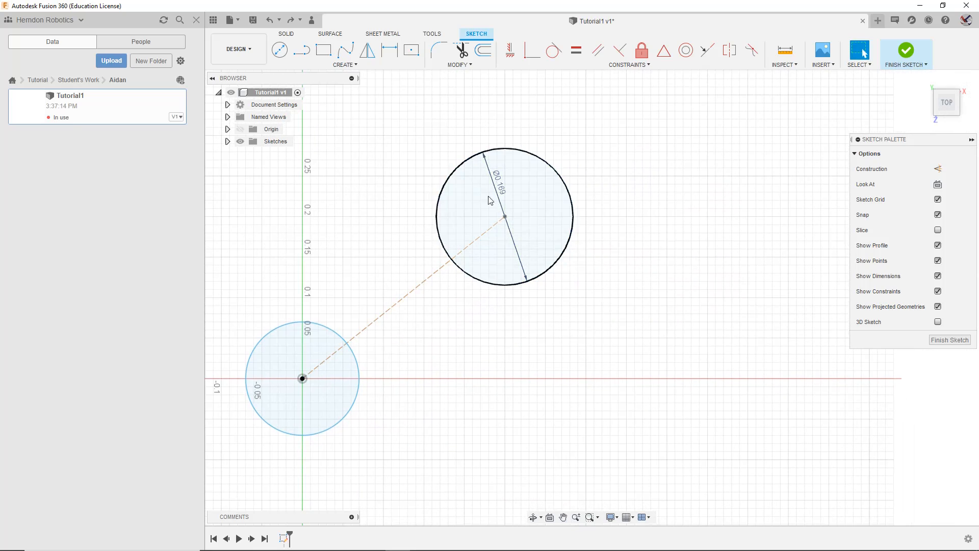
click(302, 49)
click(408, 120)
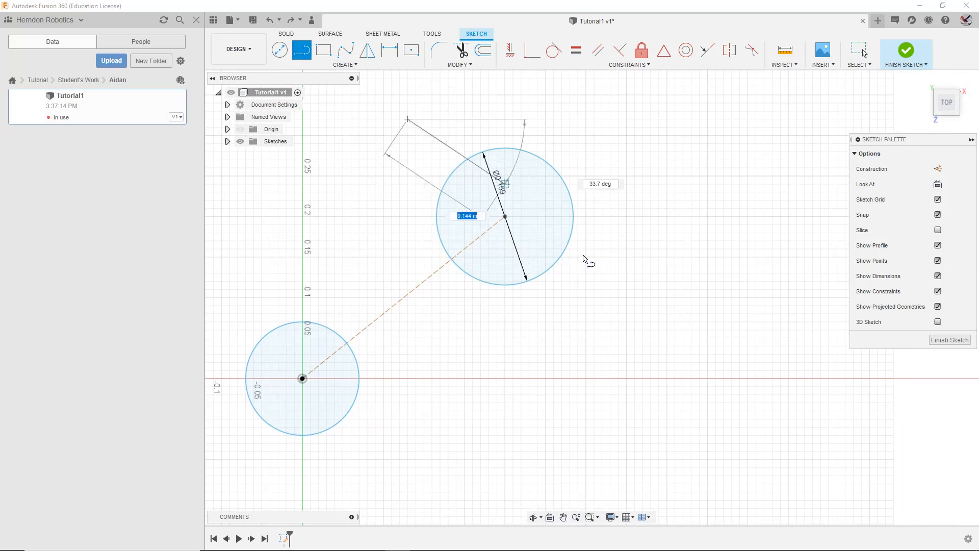
click(594, 289)
click(900, 55)
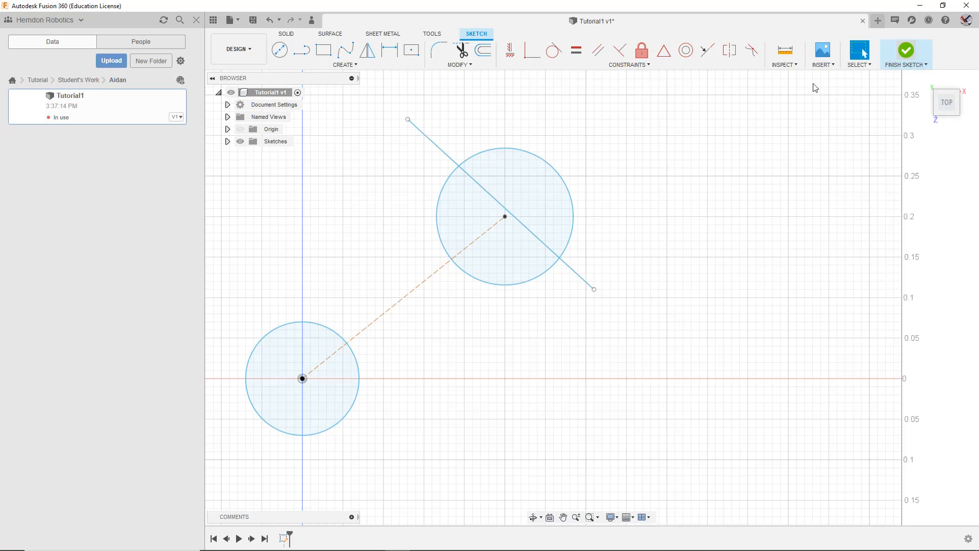
click(514, 223)
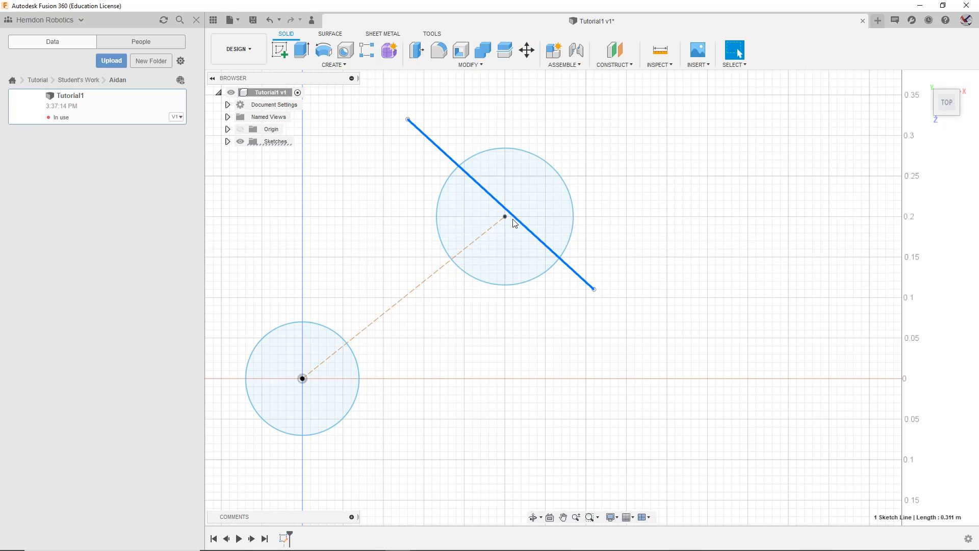
click(632, 214)
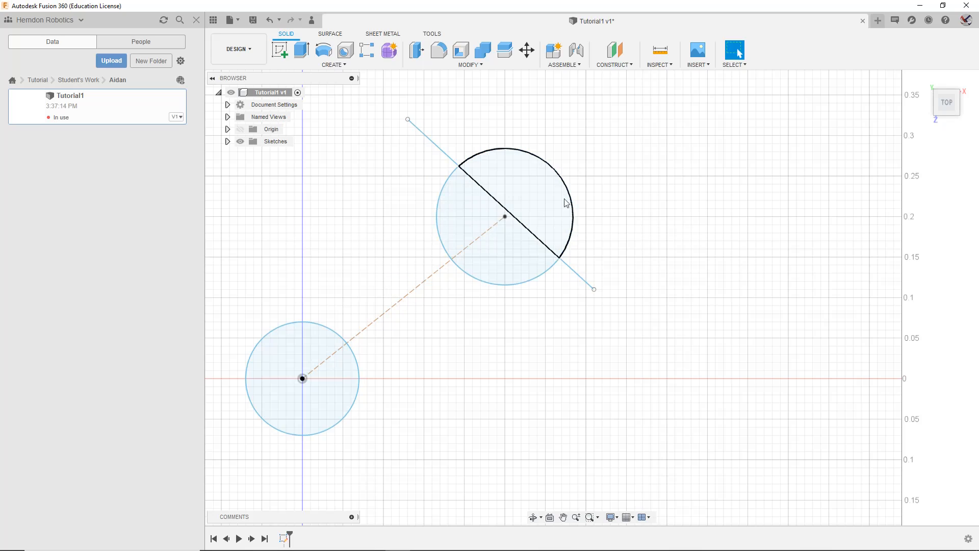
Step: Reopen the sketch, remove the line crossing the upper circle, and inspect the construction line between the circle centers
double_click(538, 211)
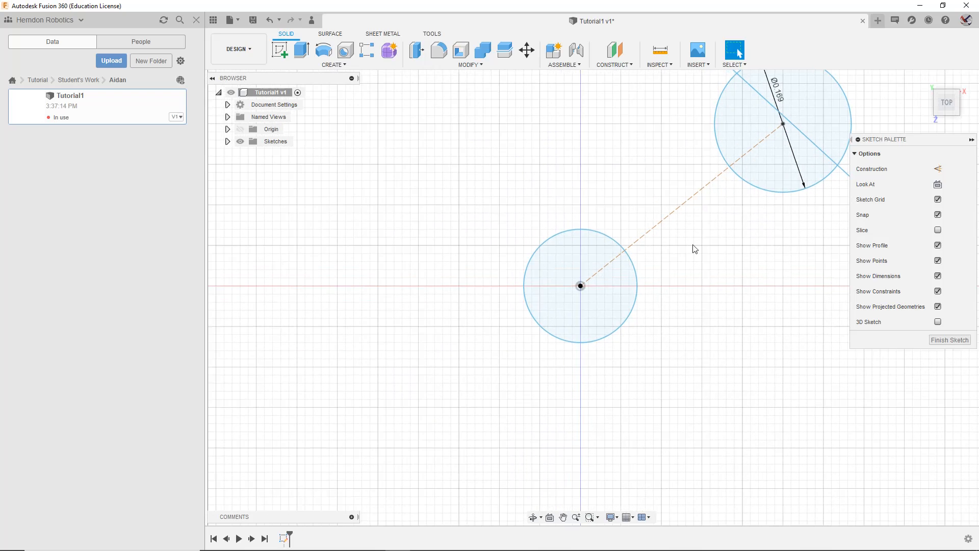
click(608, 244)
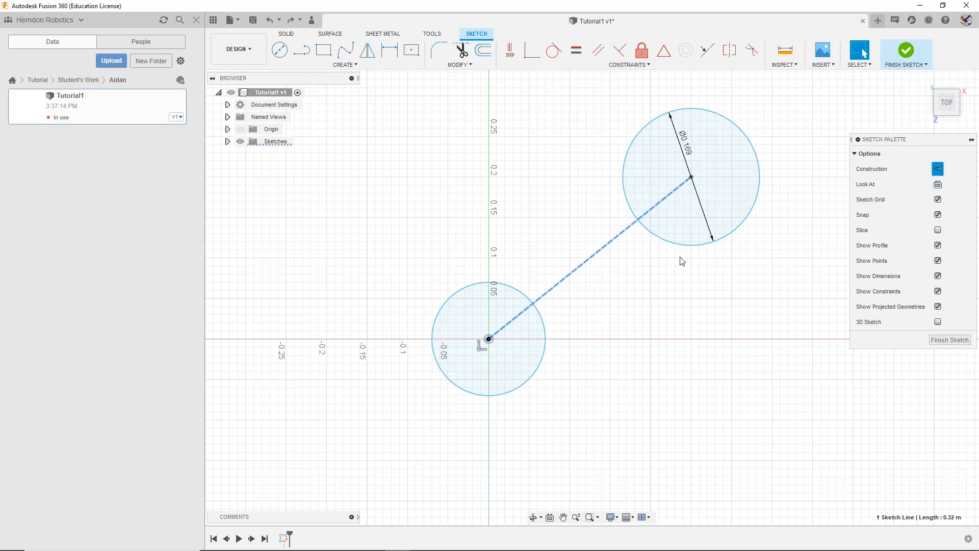
drag(614, 370, 615, 368)
middle_drag(623, 357, 554, 414)
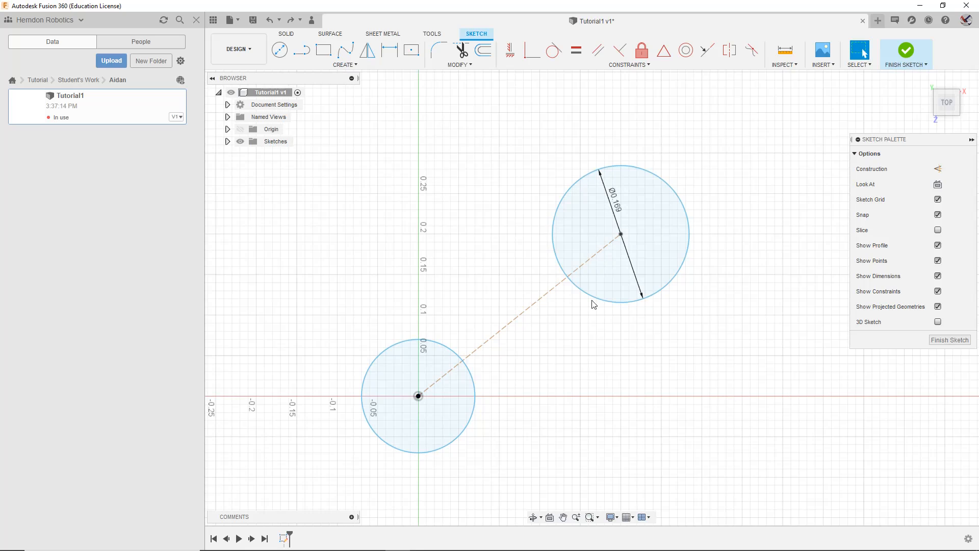
middle_drag(684, 387, 702, 254)
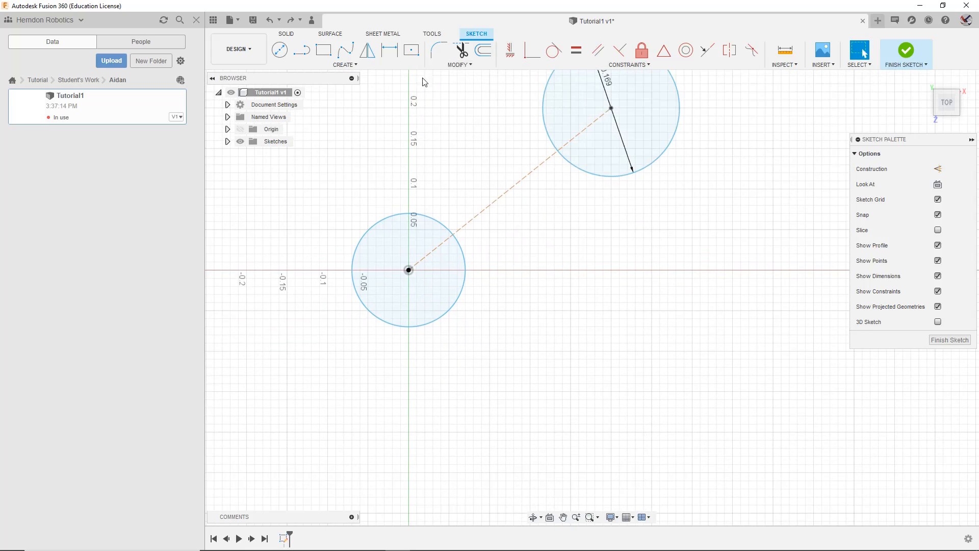
Step: Review the available rectangle types: 2-Point Rectangle, 3-Point Rectangle and Center Rectangle
click(324, 50)
click(333, 66)
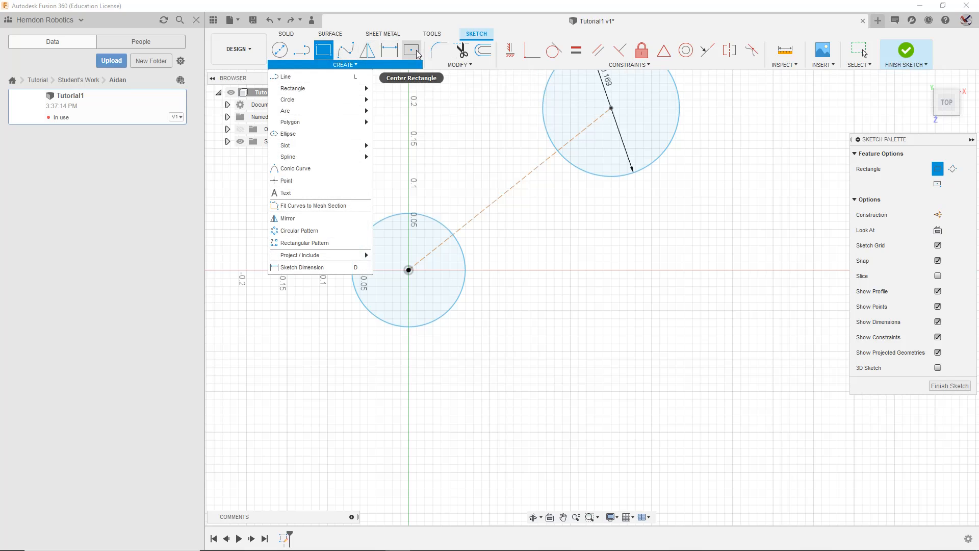
click(338, 77)
click(332, 64)
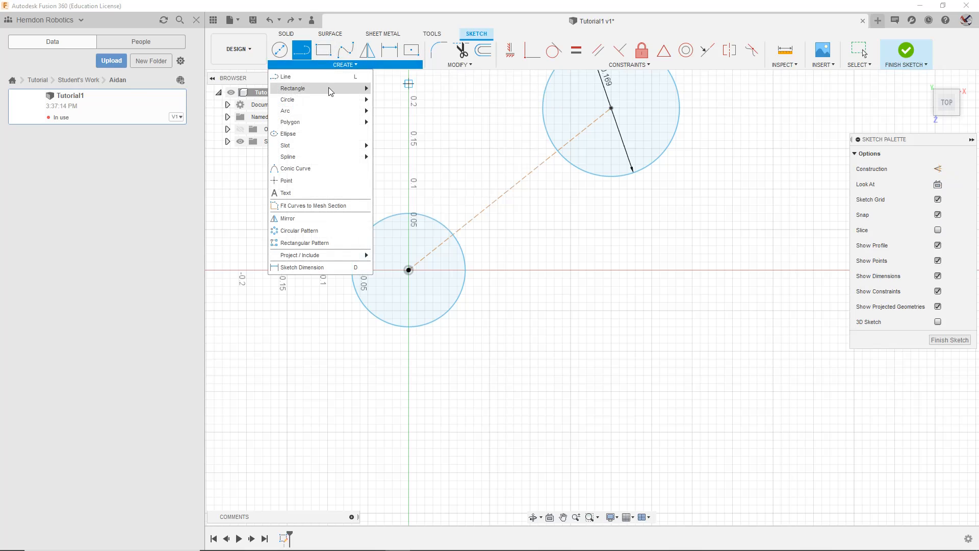
mouse_move(328, 90)
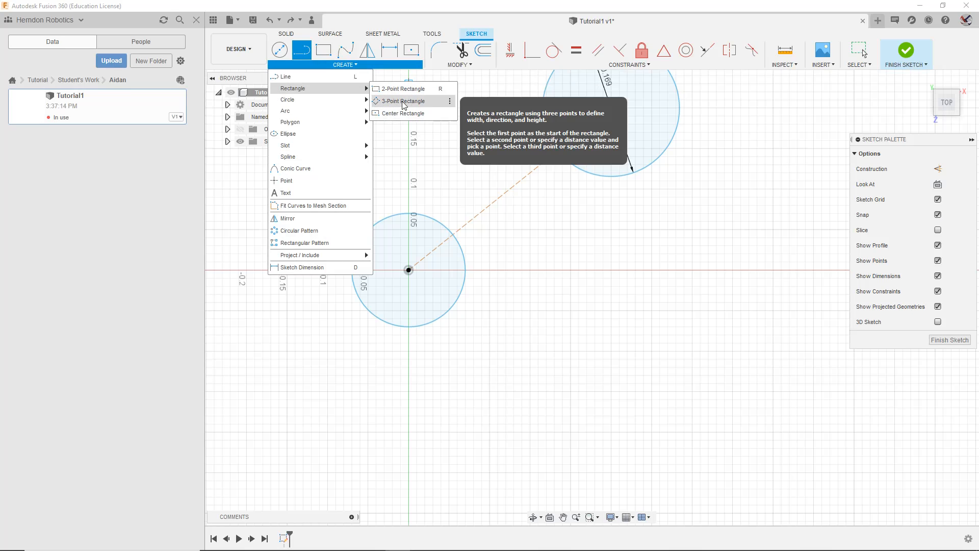
mouse_move(342, 111)
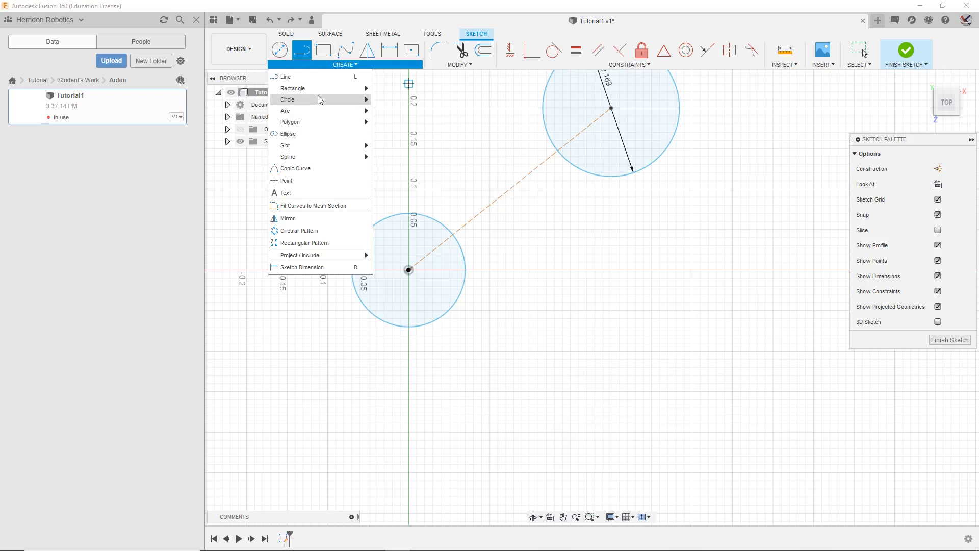
mouse_move(317, 87)
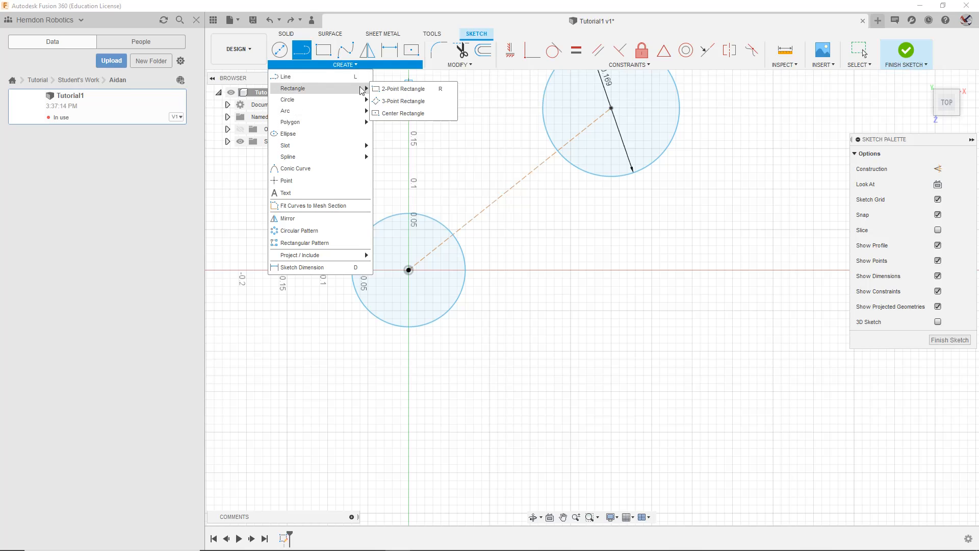
click(379, 88)
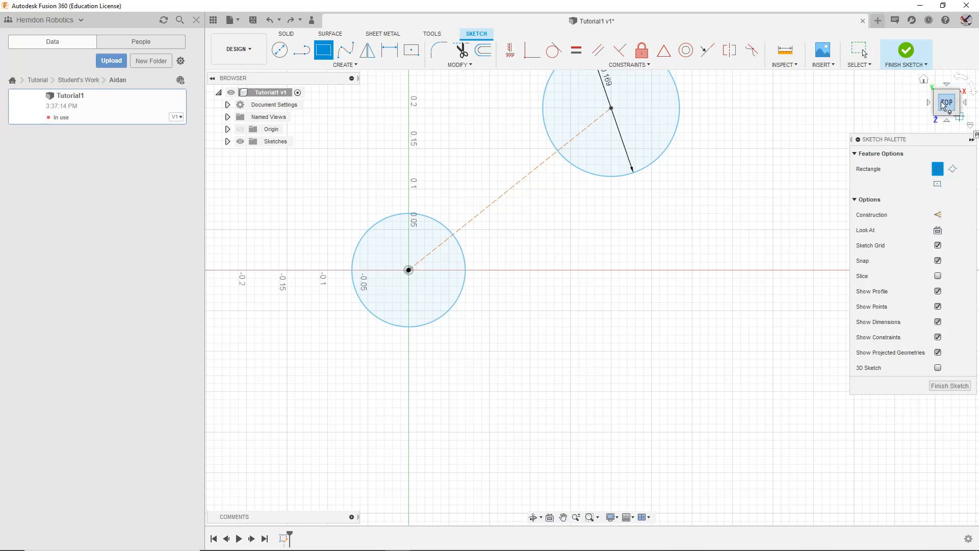
mouse_move(944, 106)
mouse_down()
mouse_move(935, 204)
mouse_move(905, 331)
mouse_move(913, 515)
mouse_up()
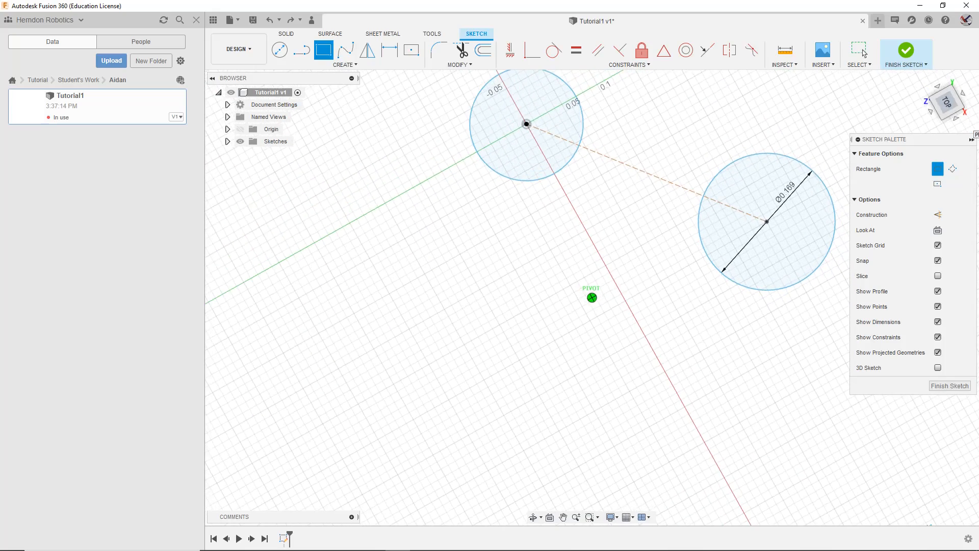
mouse_move(700, 245)
middle_down()
mouse_move(741, 243)
mouse_move(711, 223)
mouse_move(754, 253)
middle_up()
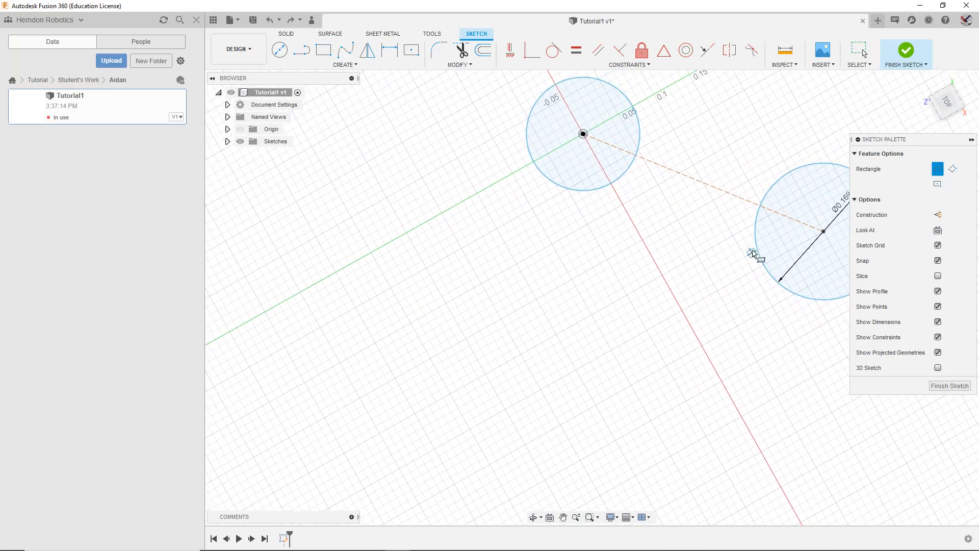
click(522, 207)
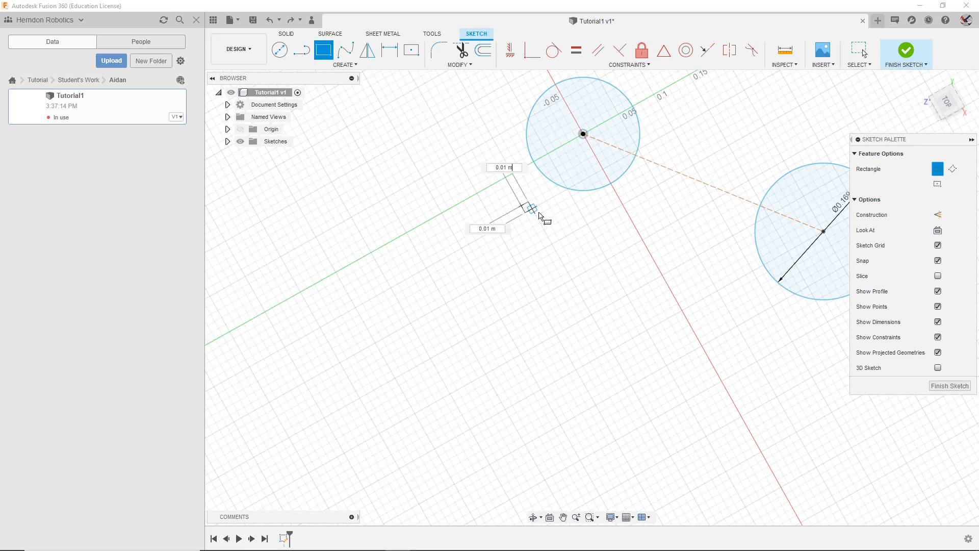
right_click(606, 240)
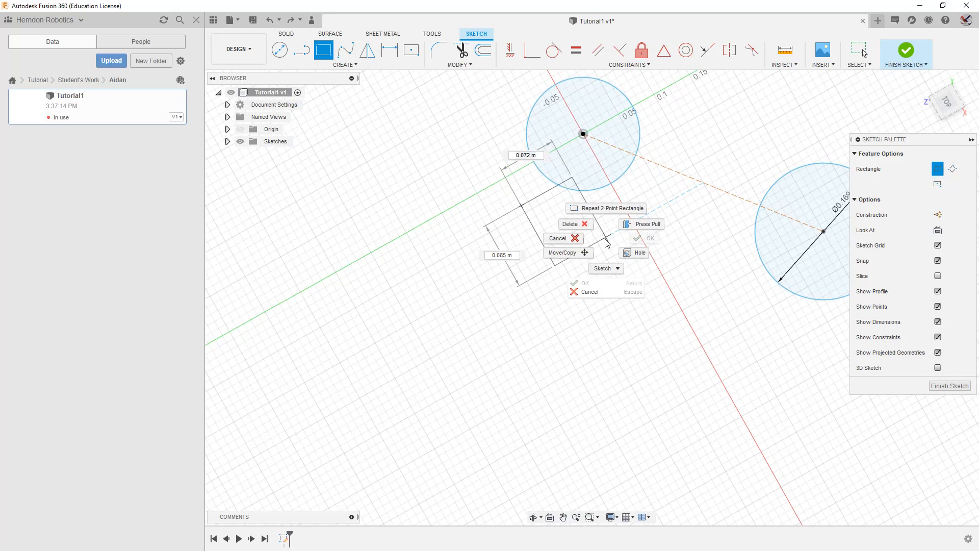
click(627, 295)
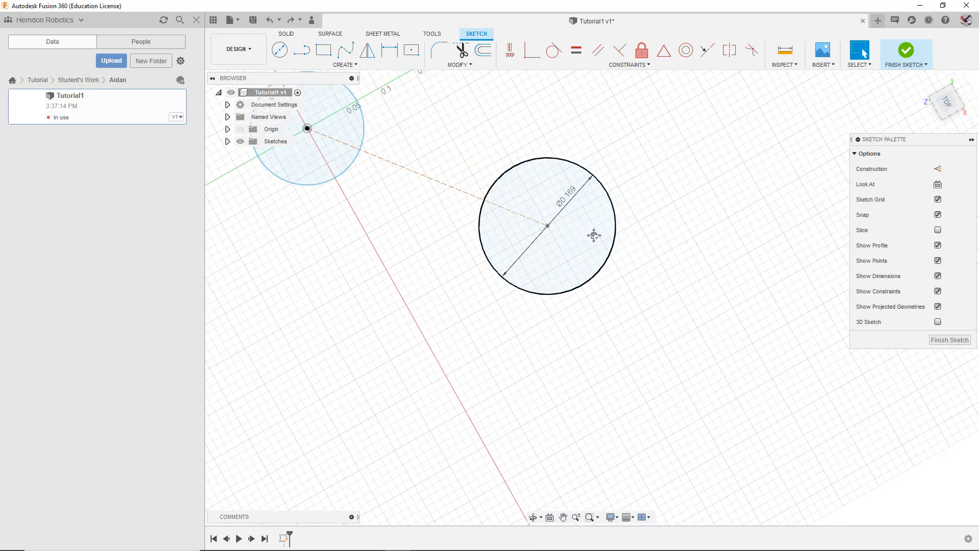
Step: Draw a tall 2-point rectangle across the horizontal axis below the upper circle, and a wide one extending left from its lower right corner
mouse_move(595, 232)
middle_down()
mouse_move(791, 255)
mouse_move(802, 239)
middle_up()
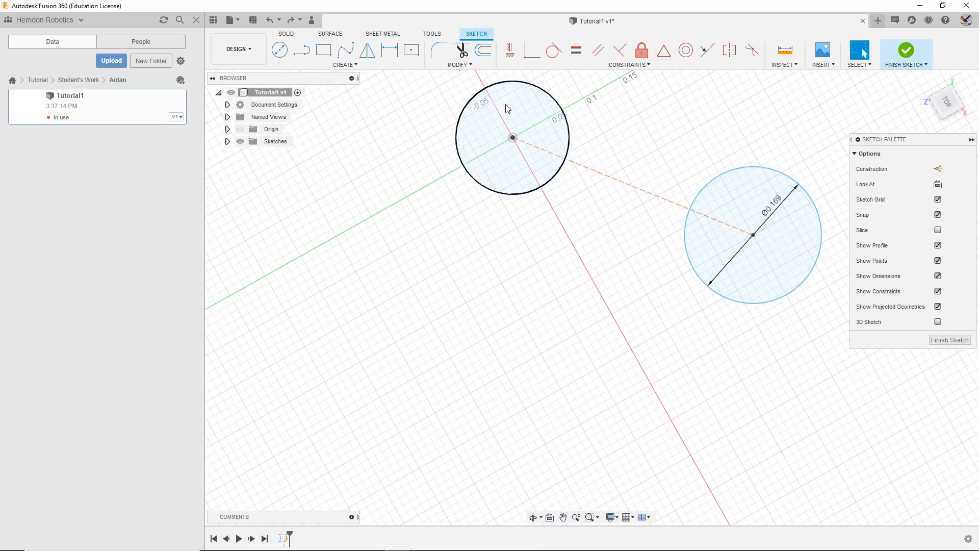
click(323, 49)
mouse_move(553, 255)
middle_down()
mouse_move(566, 270)
mouse_move(567, 245)
middle_up()
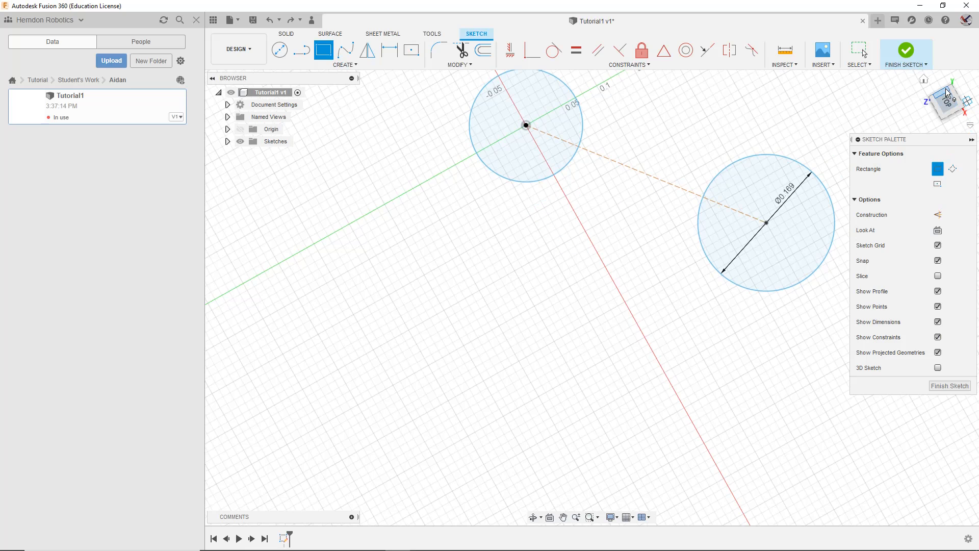
click(948, 94)
mouse_move(719, 232)
middle_down()
mouse_move(654, 256)
mouse_move(613, 236)
mouse_move(542, 236)
mouse_move(619, 181)
middle_up()
click(962, 78)
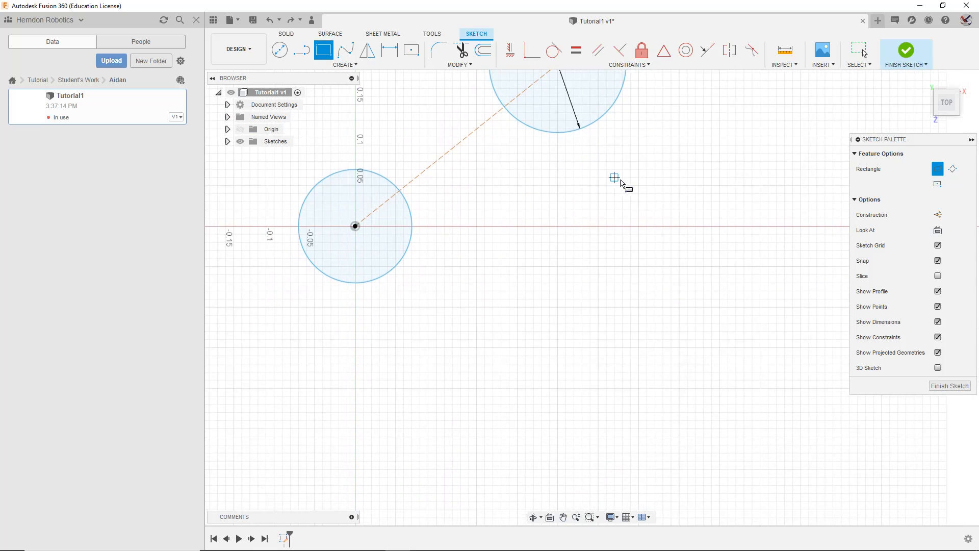
click(630, 145)
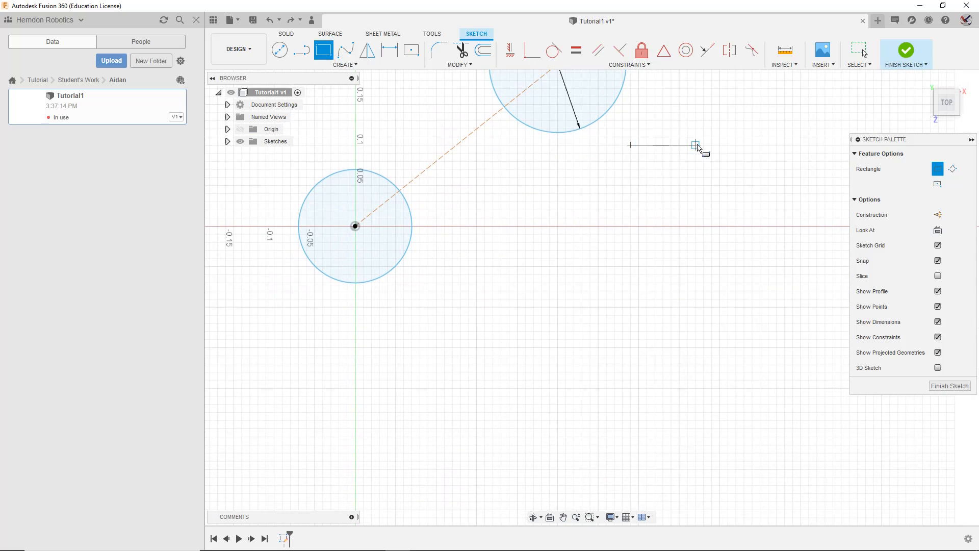
click(697, 252)
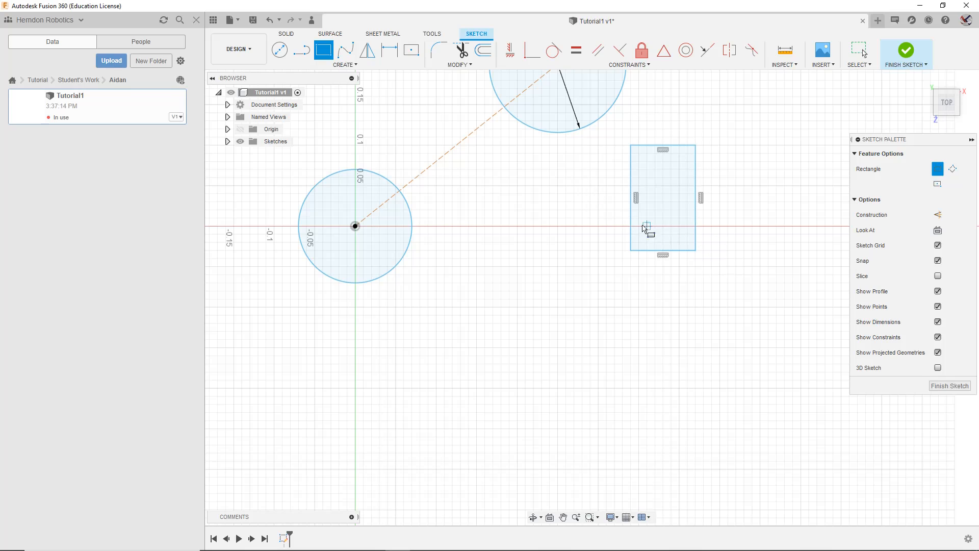
click(696, 251)
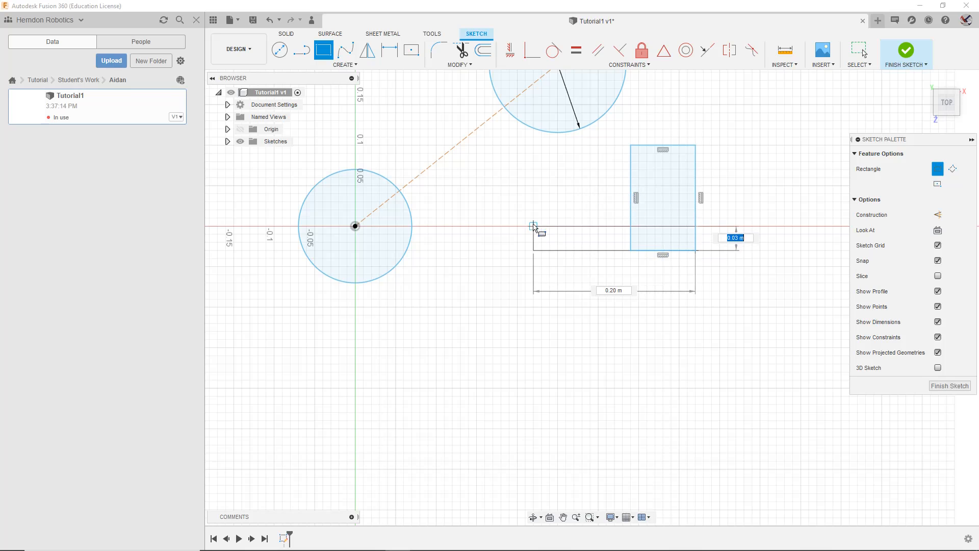
click(513, 207)
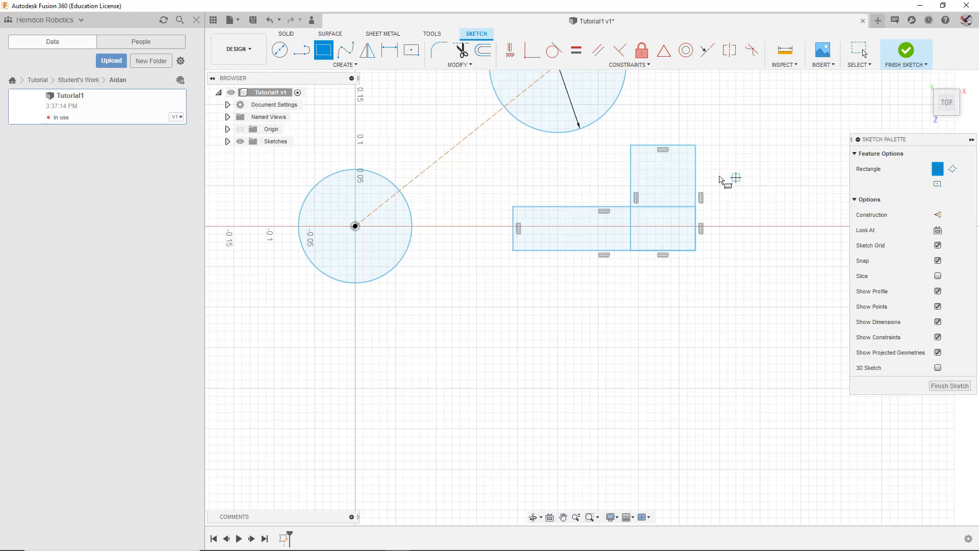
Step: Try to draw a 2-point rectangle 0.1 m high from the wide rectangle's lower left corner, and undo it
click(513, 250)
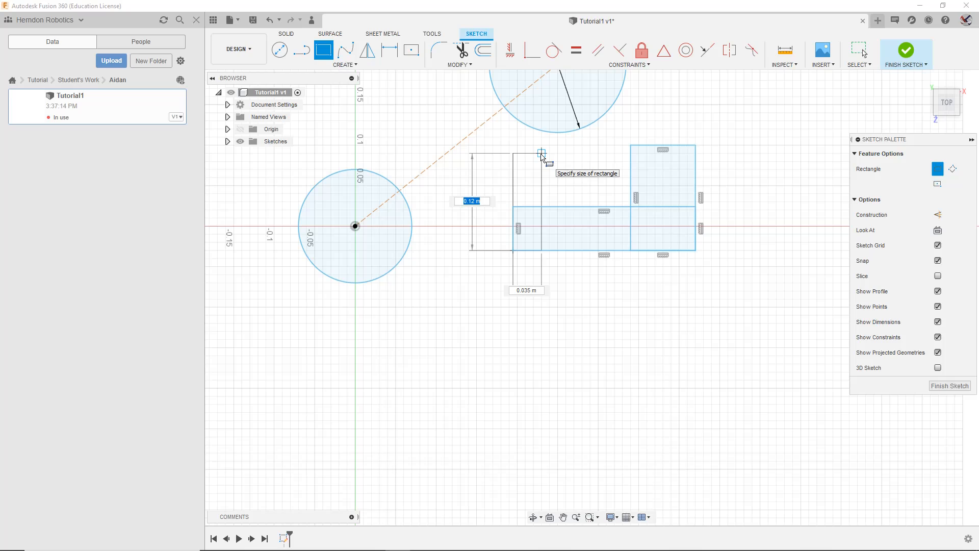
key(super)
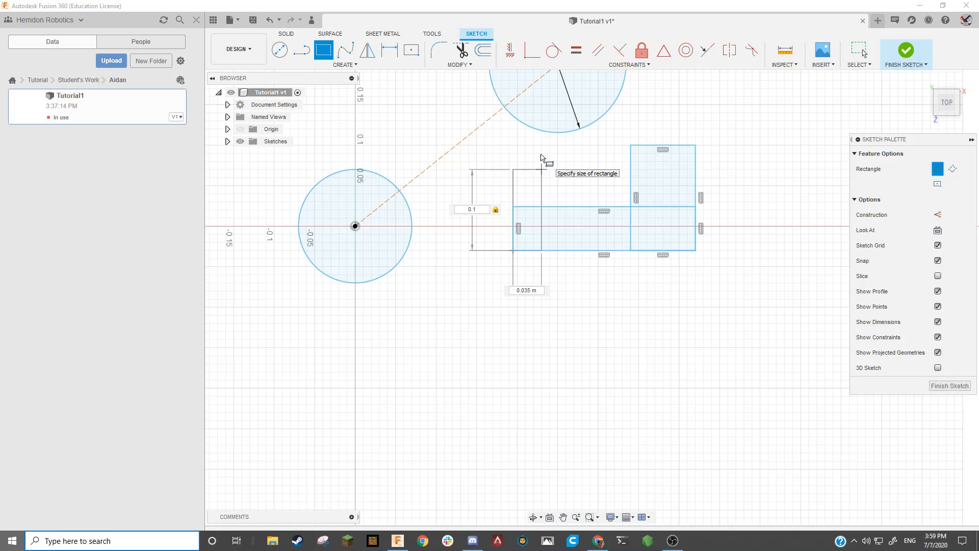
click(545, 212)
key(Escape)
key(ctrl+z)
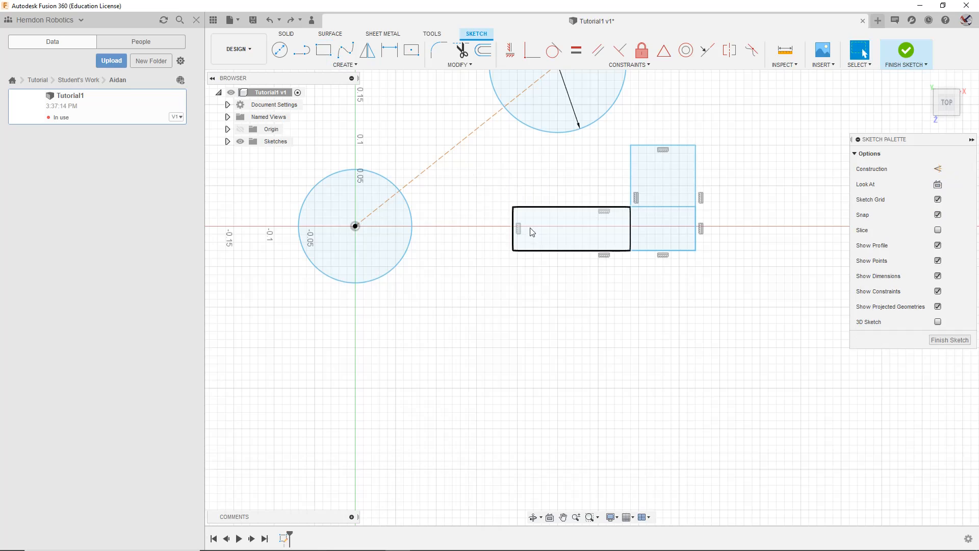
Step: Try a 2-point rectangle 0.1105 m high and about 0.045 m wide at the wide rectangle's lower left corner, and undo it
click(334, 54)
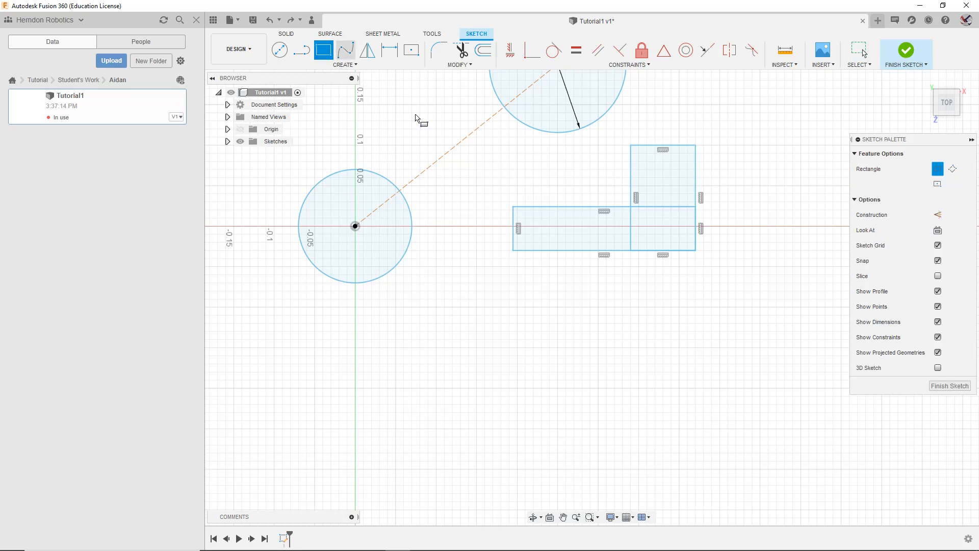
click(513, 251)
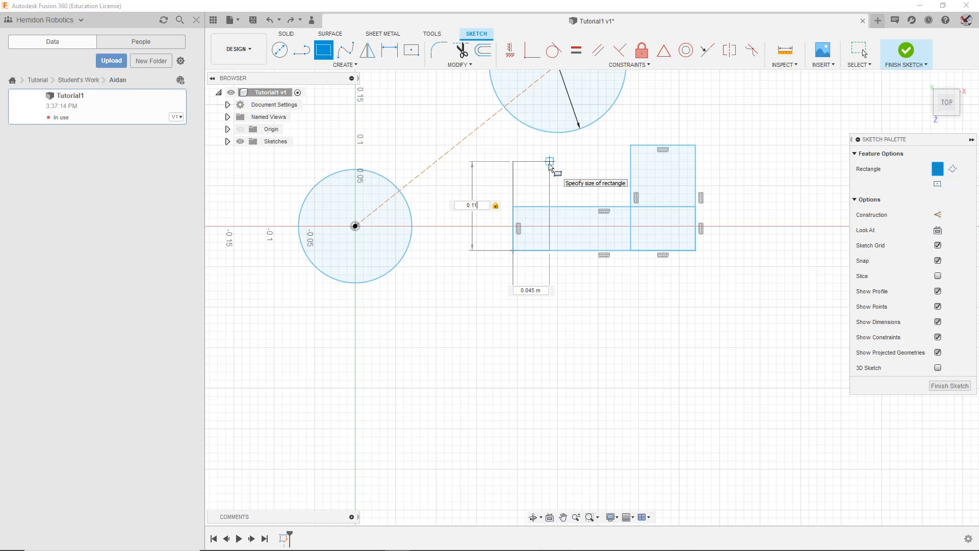
text(1)
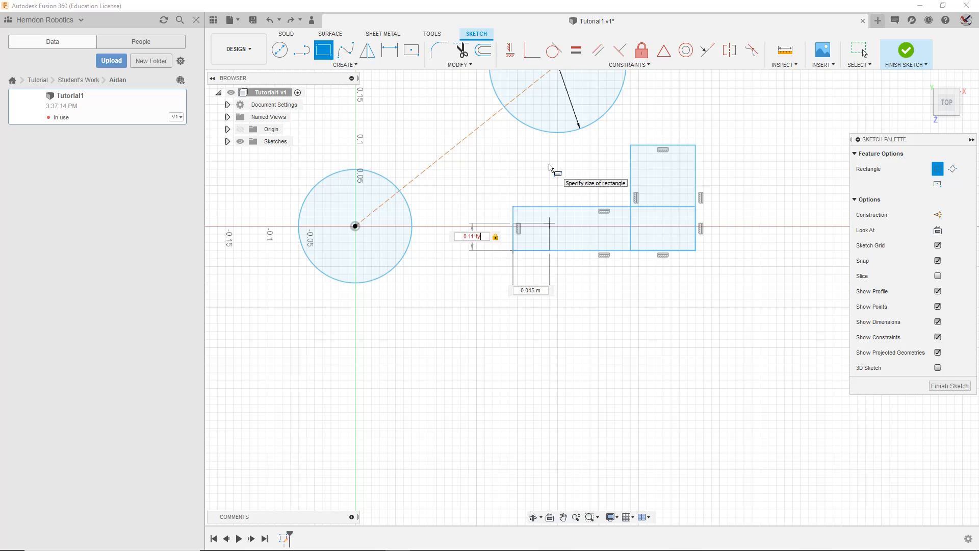
text(yud)
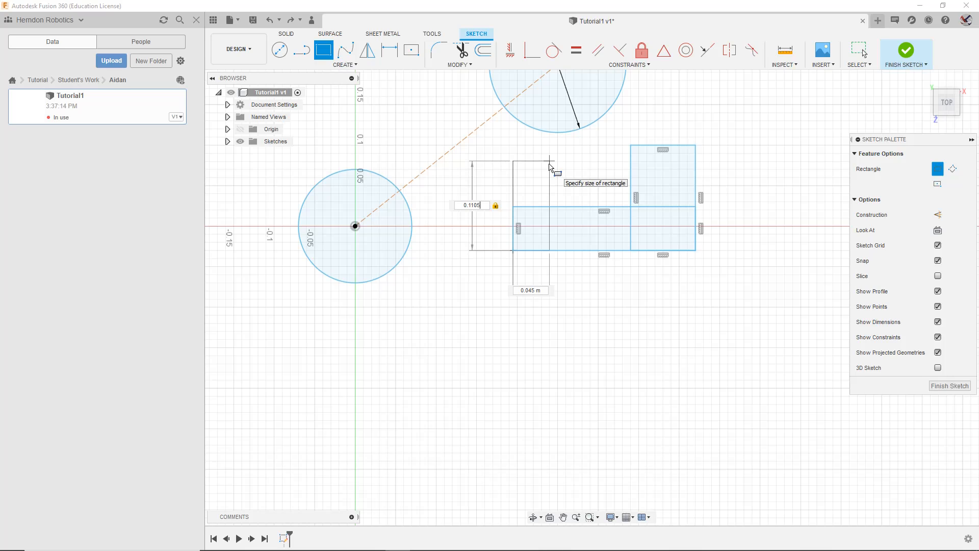
click(550, 162)
key(Escape)
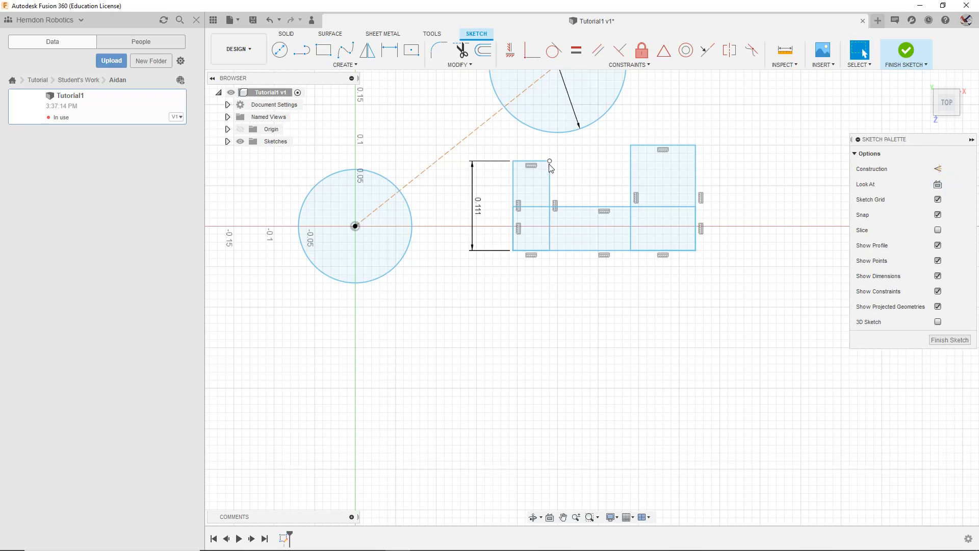
key(ctrl+z)
Step: Draw a 2-point rectangle 0.1105 m high and 0.06 m wide from the wide rectangle's lower left corner
key(r)
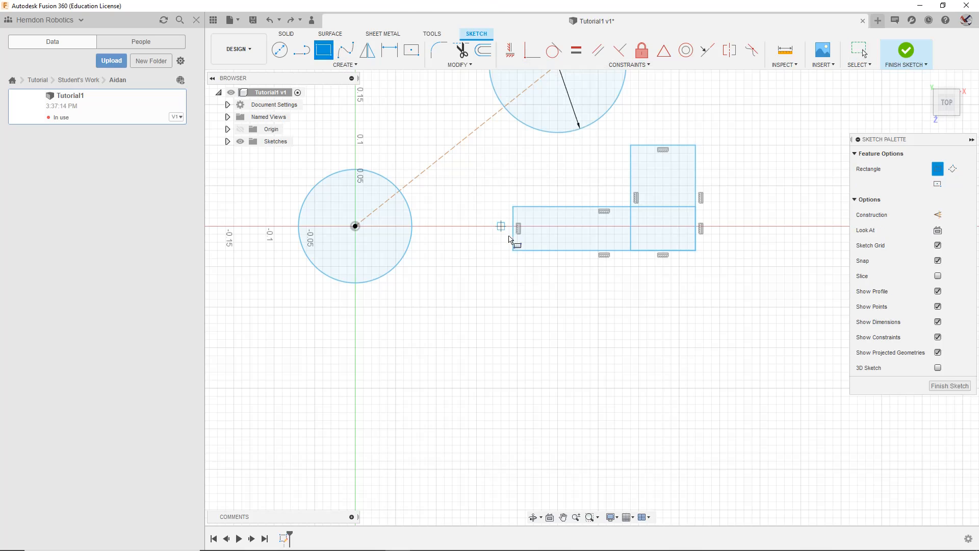
click(514, 251)
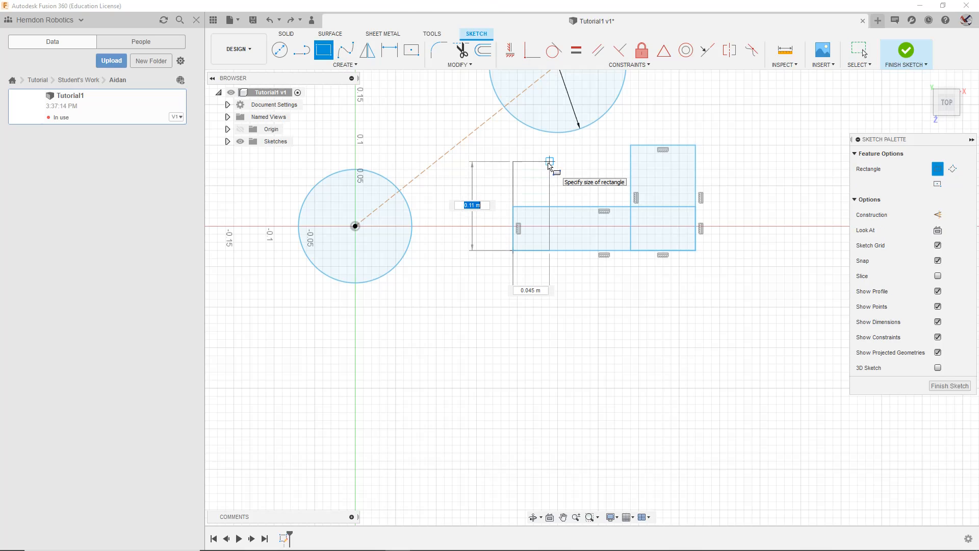
text(11)
key(Tab)
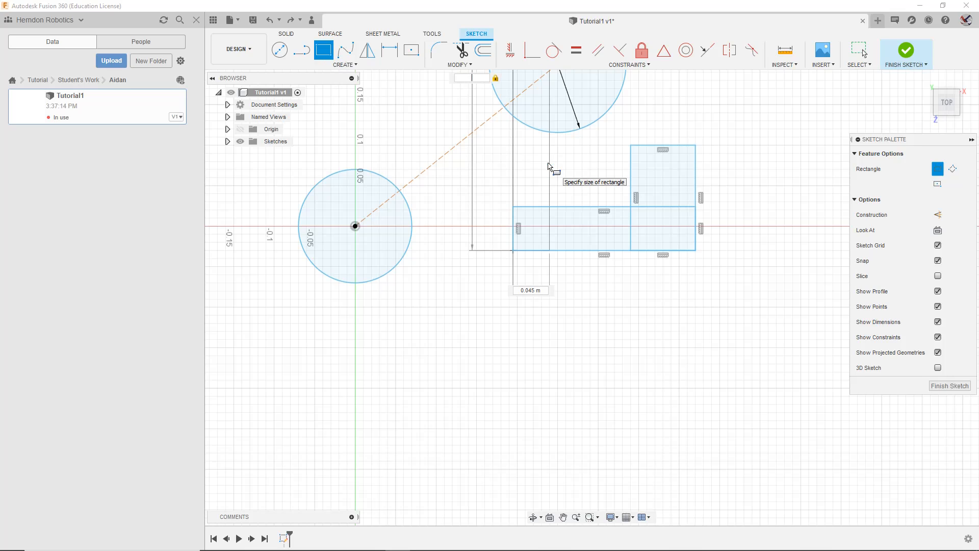
key(Tab)
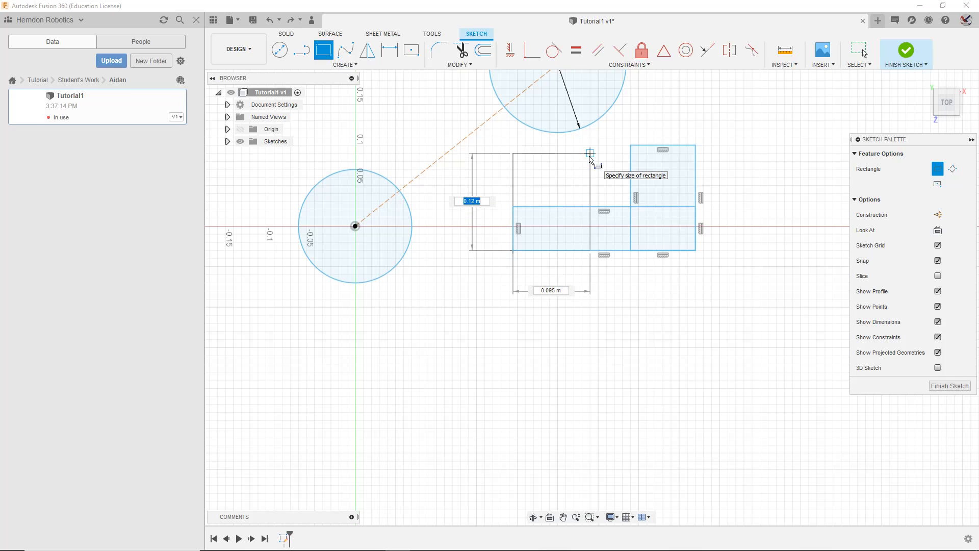
text(105)
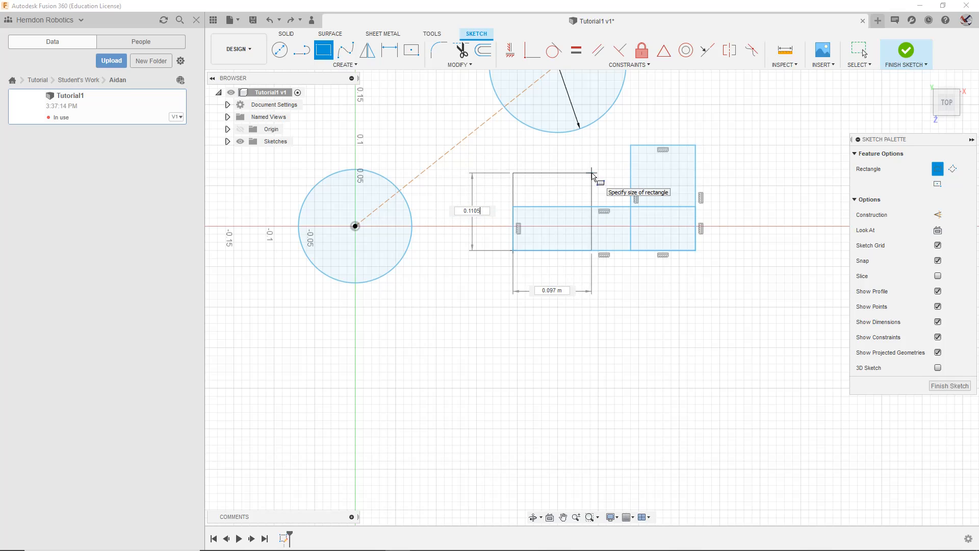
key(Tab)
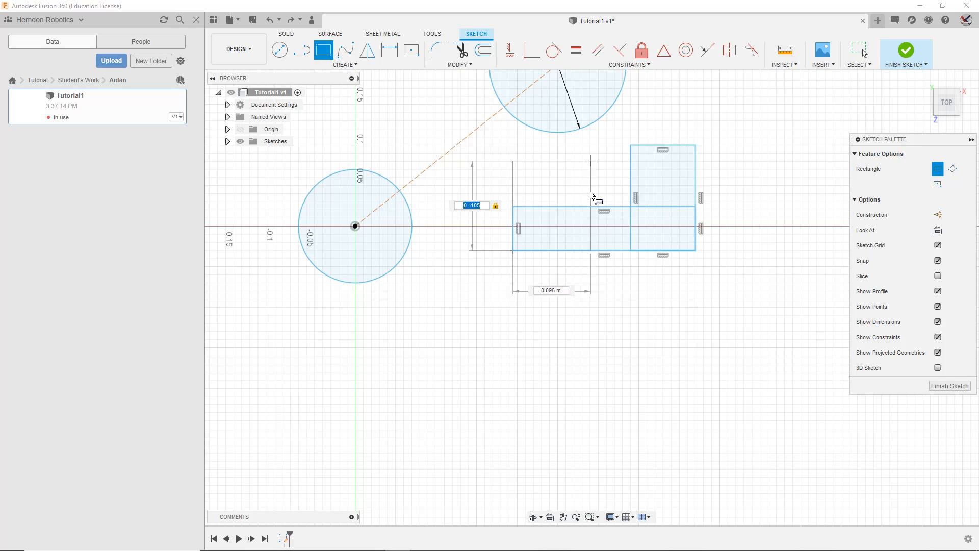
key(Tab)
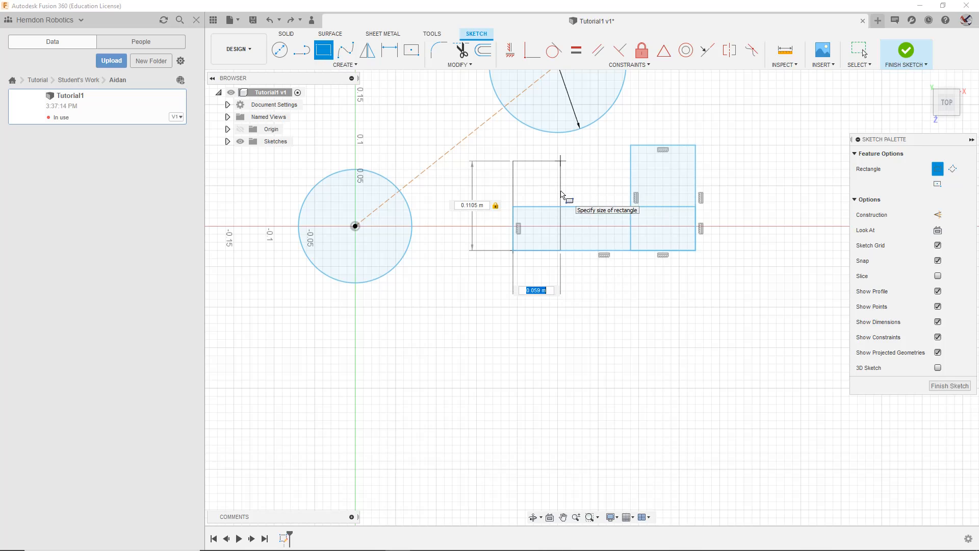
text(0.6)
key(Tab)
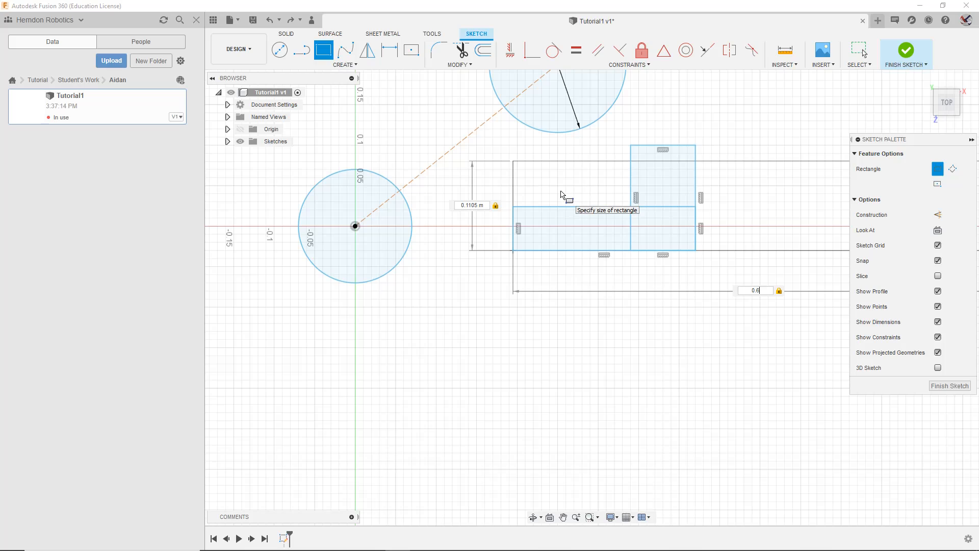
text(6)
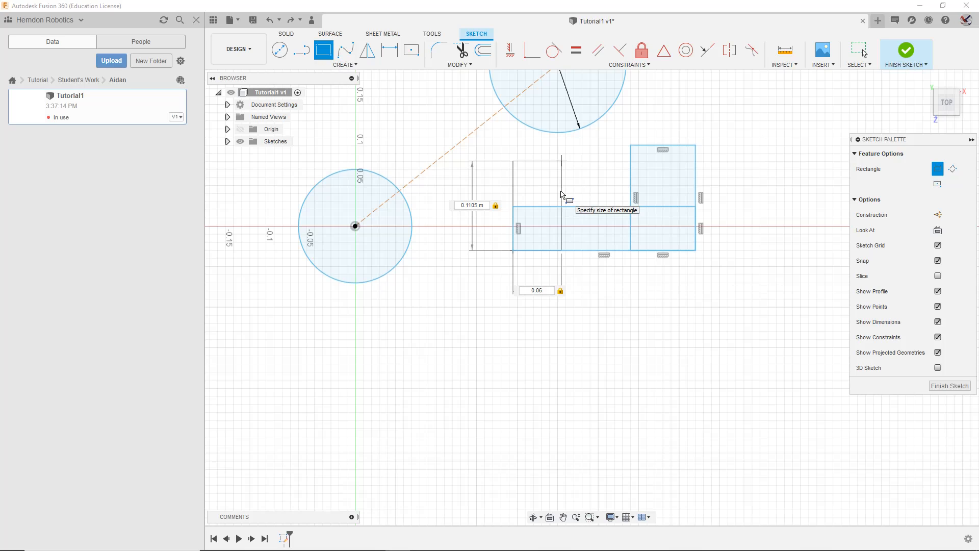
key(Return)
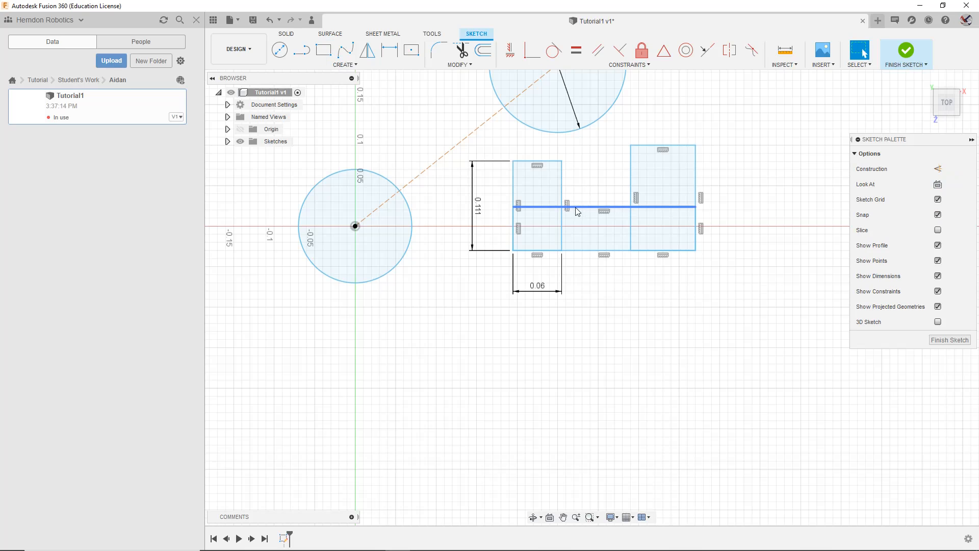
scroll(578, 209, up, 5)
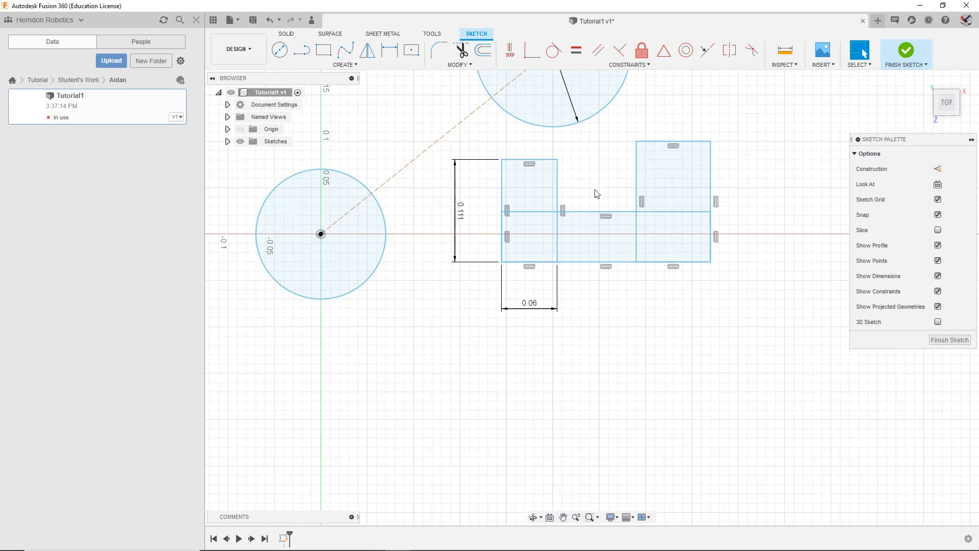
scroll(564, 226, down, 2)
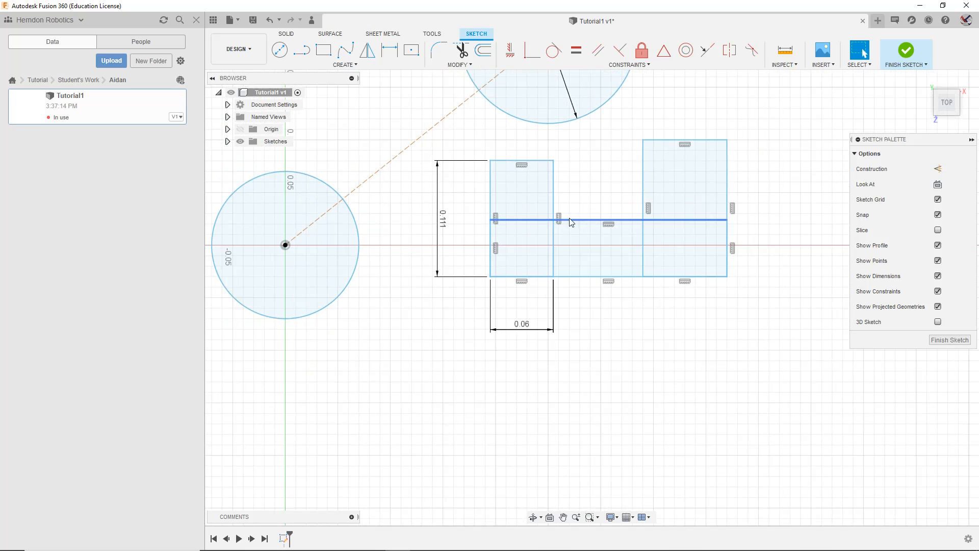
right_click(542, 222)
click(633, 248)
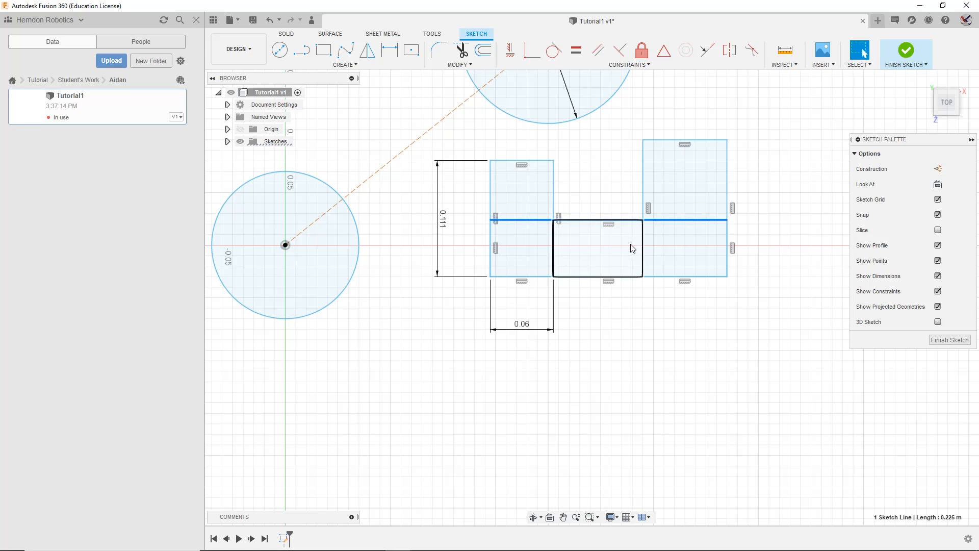
click(601, 159)
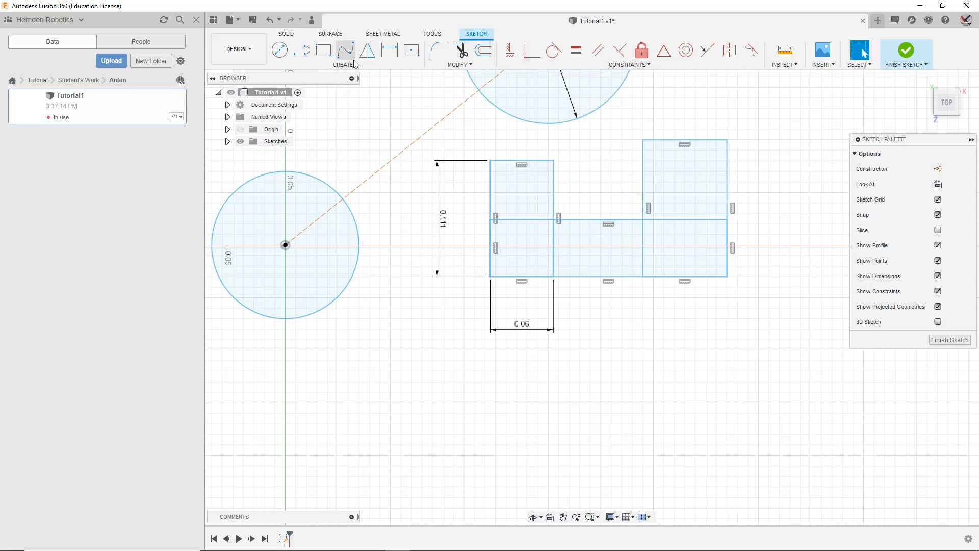
Step: Draw an open U-shape of connected lines beside the rectangles, with a vertical side about 0.13 m long and a base about 0.23 m long
click(337, 65)
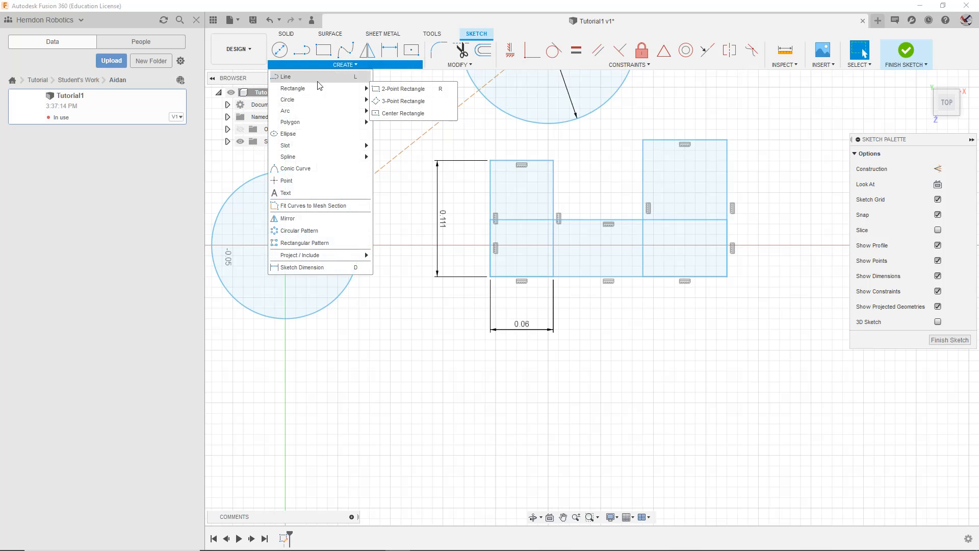
click(318, 78)
scroll(743, 308, down, 1)
middle_drag(740, 305, 623, 308)
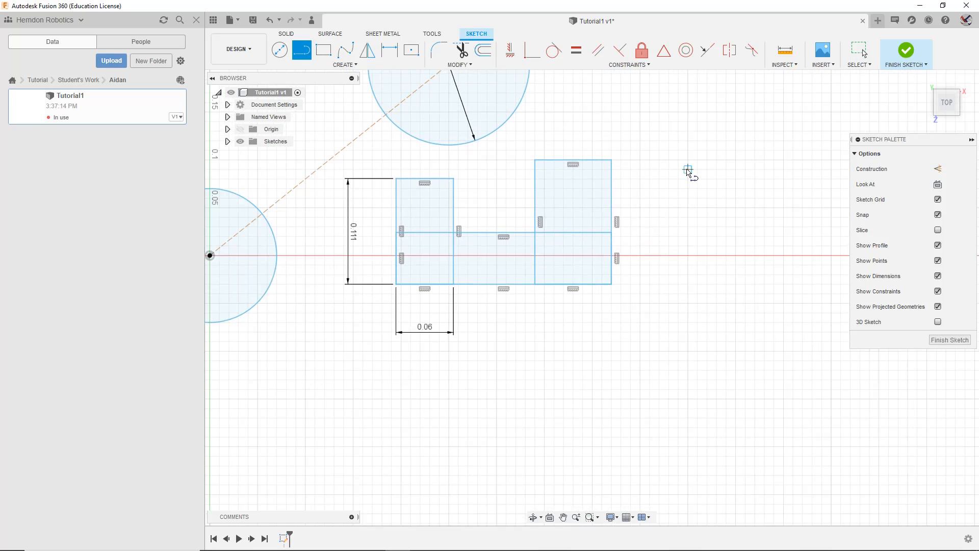
click(688, 159)
click(688, 284)
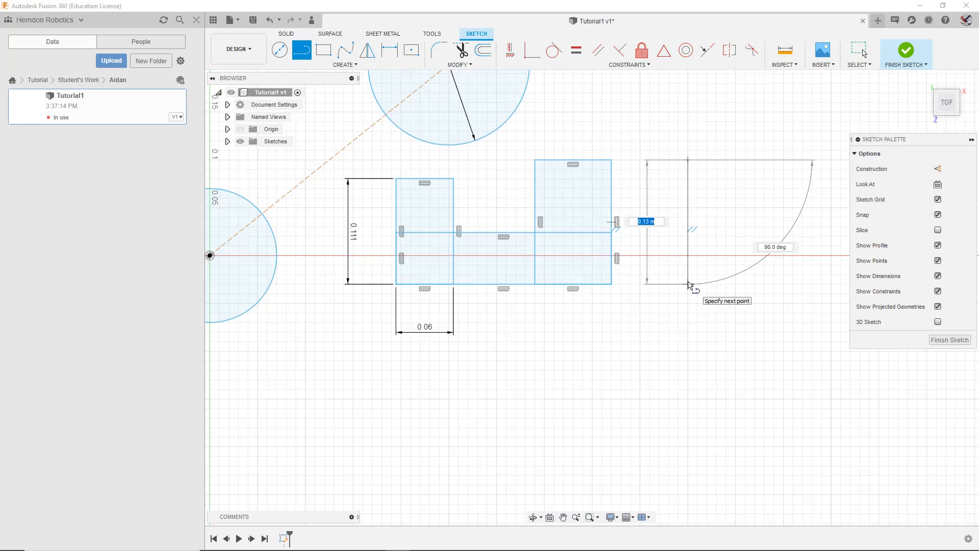
middle_drag(793, 285, 594, 289)
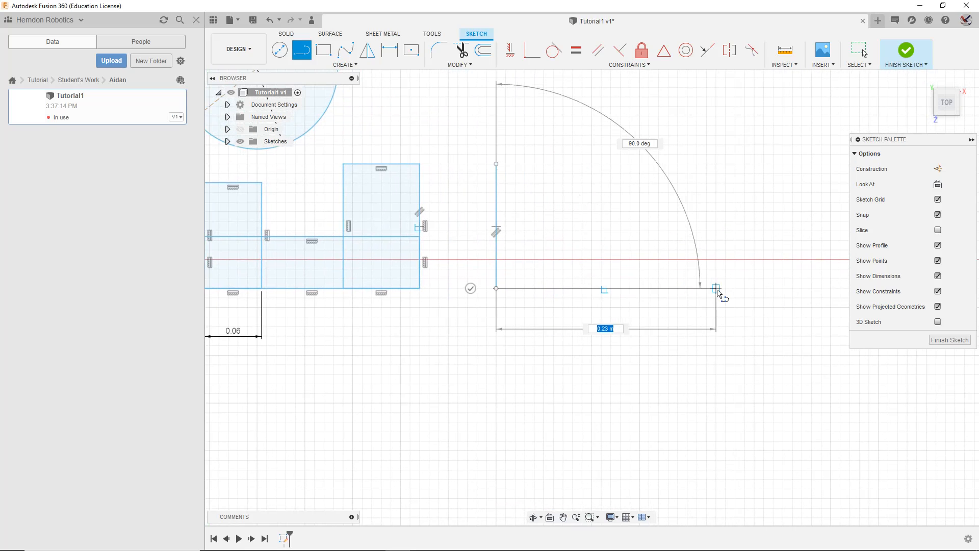
click(716, 288)
click(716, 165)
Step: Continue the line chain with a notch along the open side, setting a segment's angle to 70 degrees, and close the profile
click(656, 169)
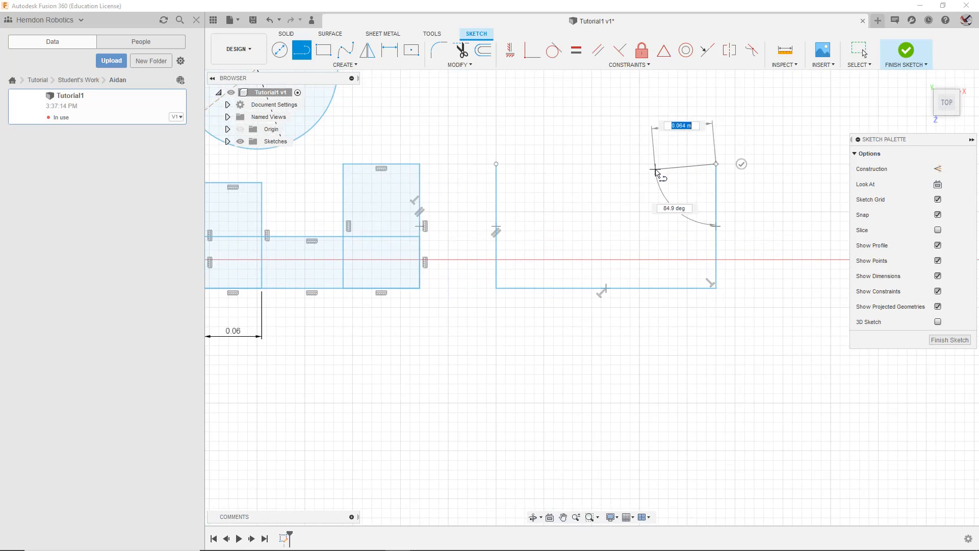
click(656, 245)
click(563, 222)
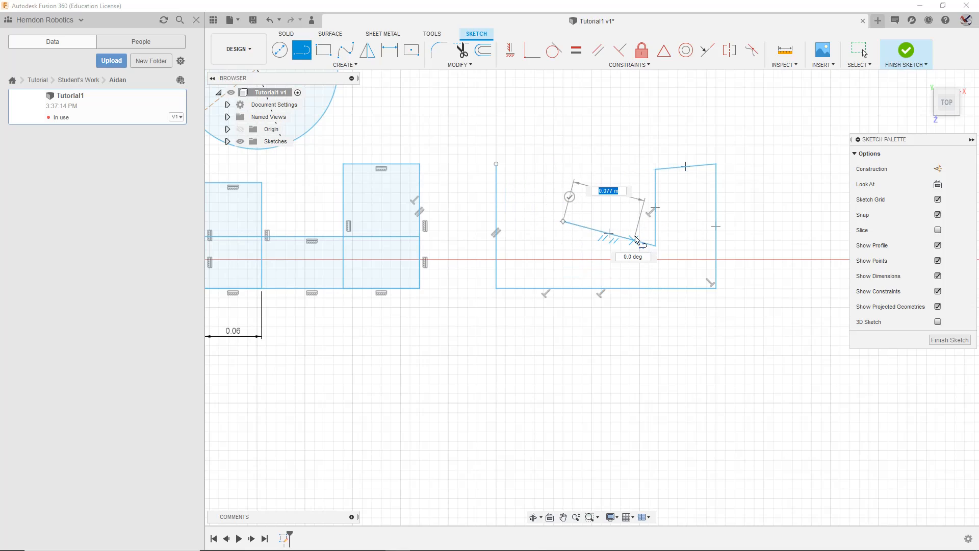
key(Tab)
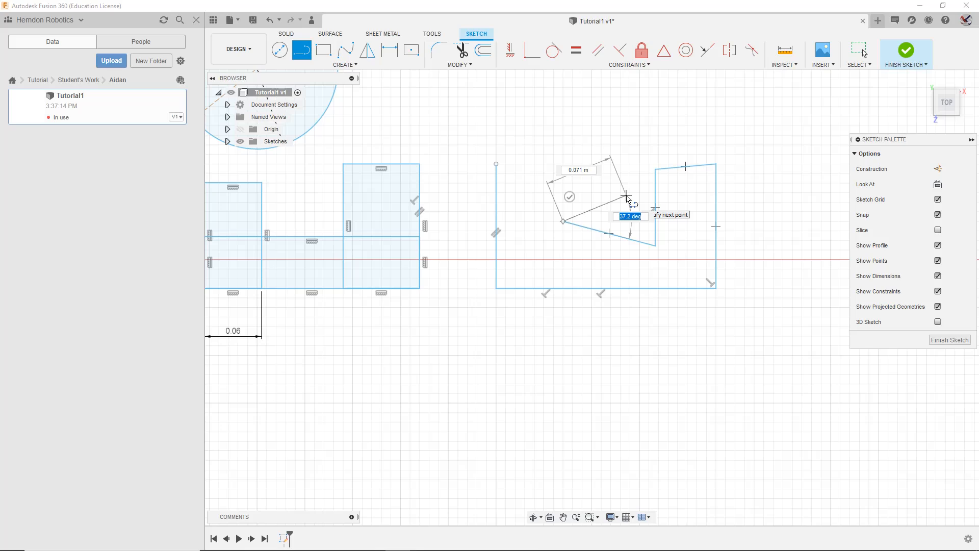
text(40)
key(Tab)
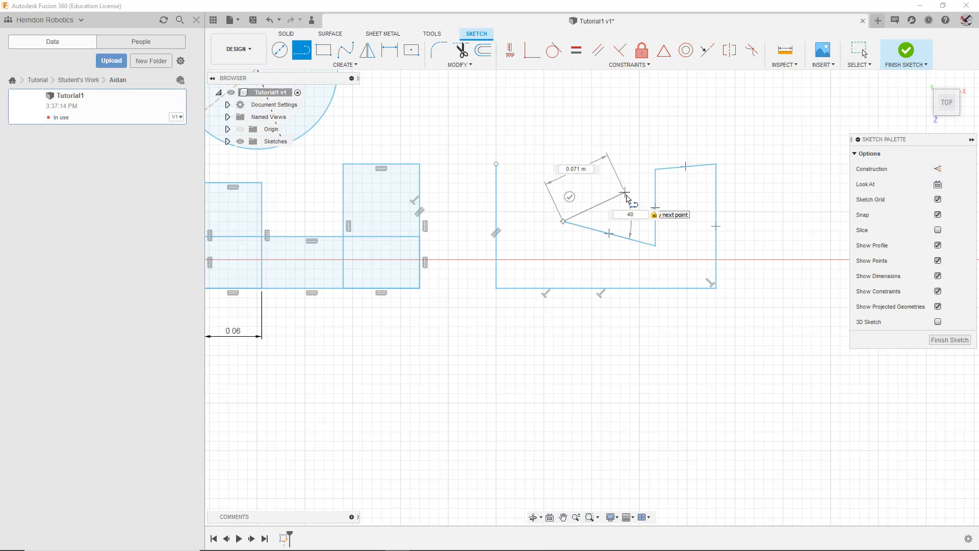
text(70)
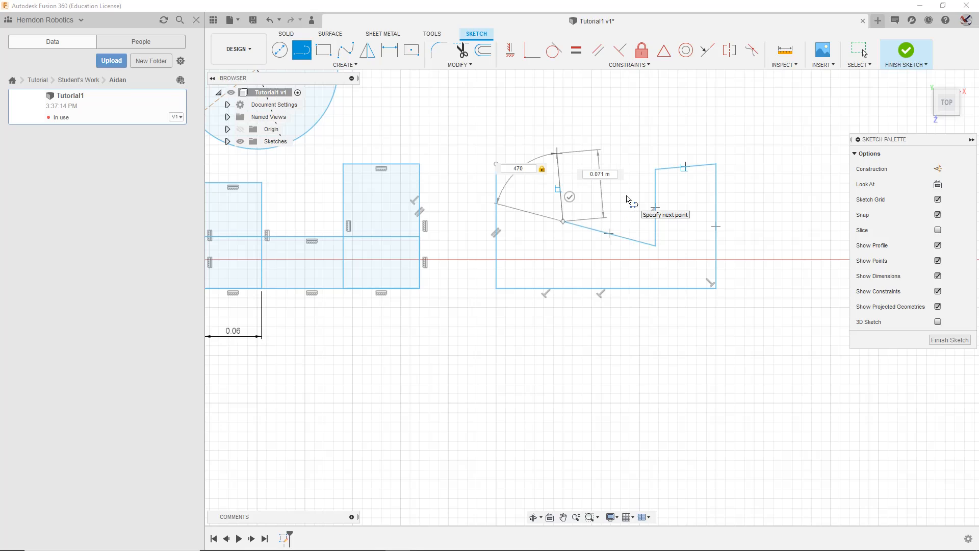
key(Return)
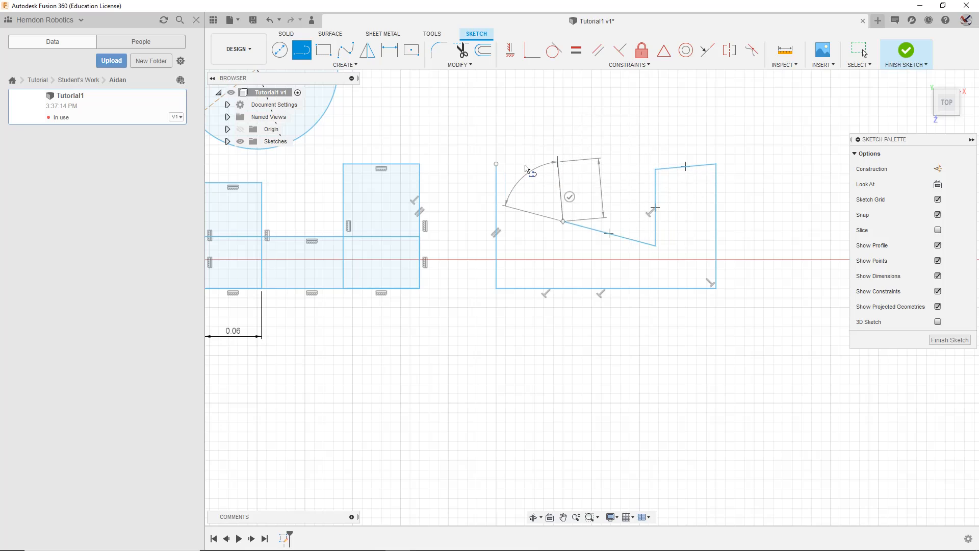
key(Return)
Step: Finish the sketch containing the closed line profile
scroll(704, 148, down, 5)
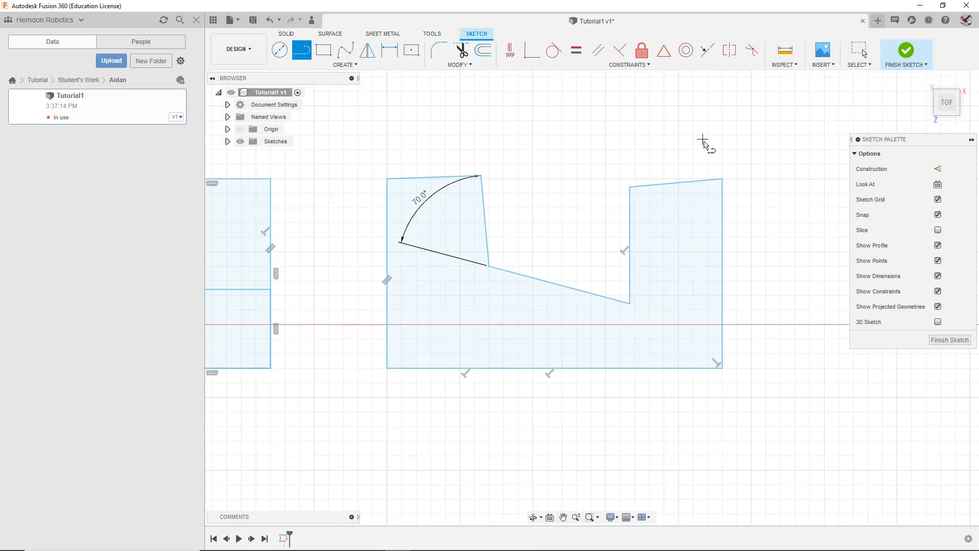
scroll(720, 146, down, 2)
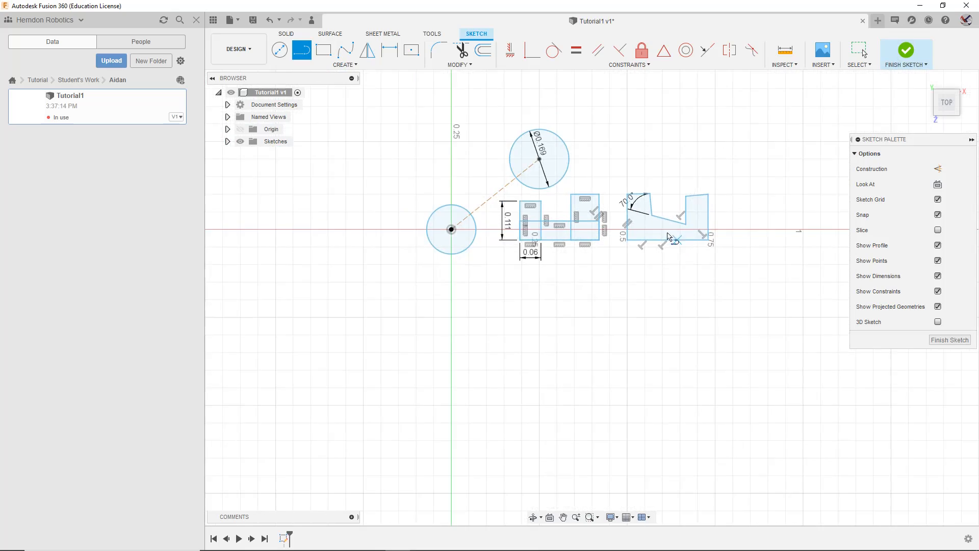
scroll(721, 147, up, 3)
click(907, 50)
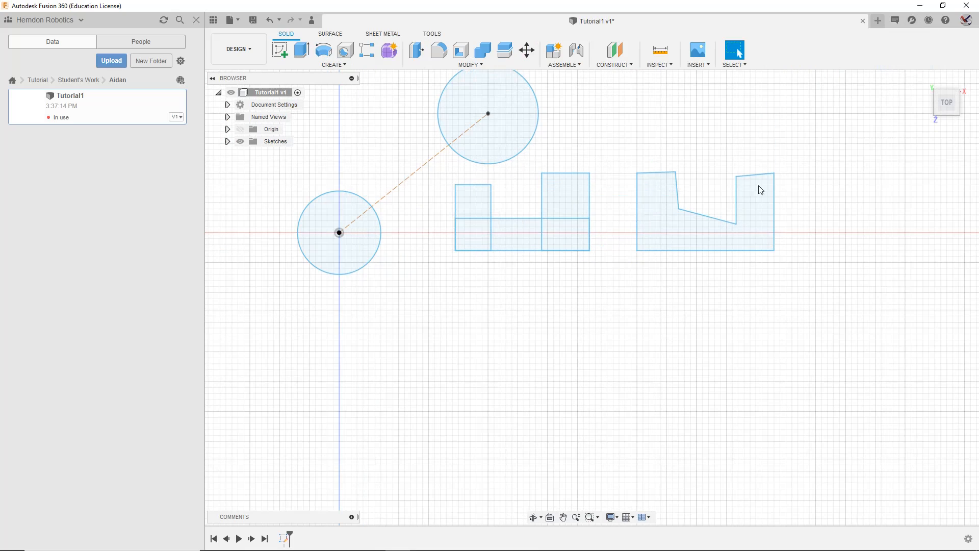
Step: Undo finishing the sketch and all the lines of the irregular profile
key(ctrl+z)
middle_drag(782, 369, 522, 298)
key(ctrl+z)
key(ctrl+z)
key(ctrl+z)
key(ctrl+z)
key(ctrl+z)
key(ctrl+z)
key(ctrl+z)
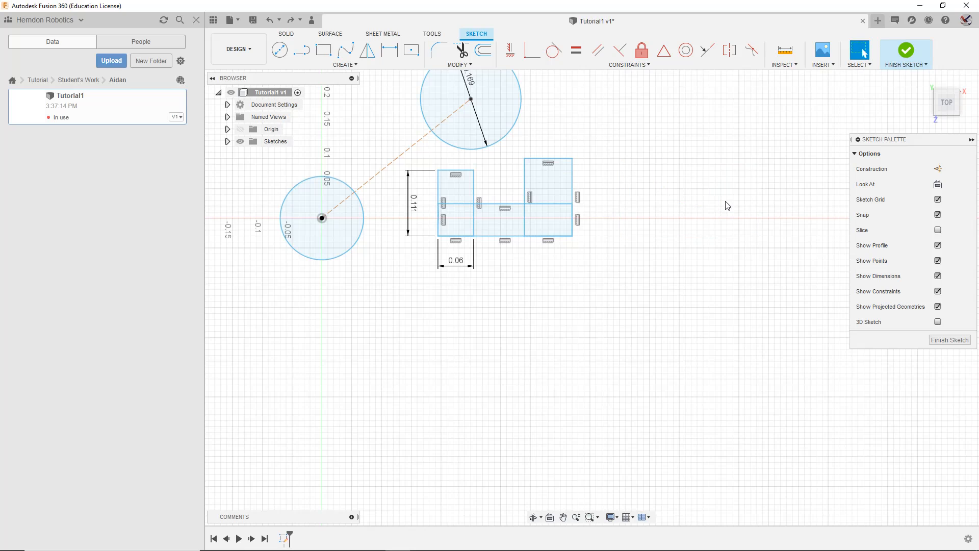
middle_drag(647, 210, 747, 279)
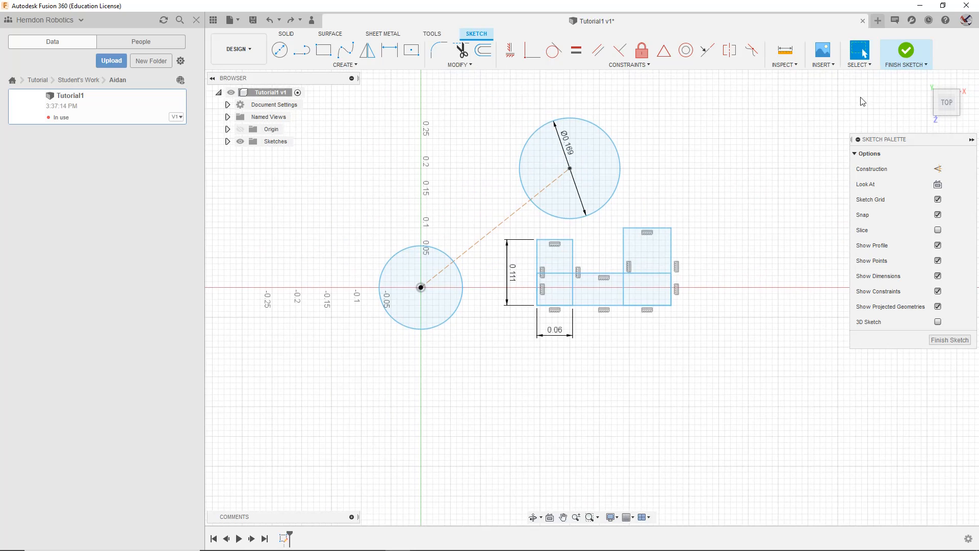
Step: Finish the sketch, inspect it from an angled 3D view, and return to the top view
click(907, 51)
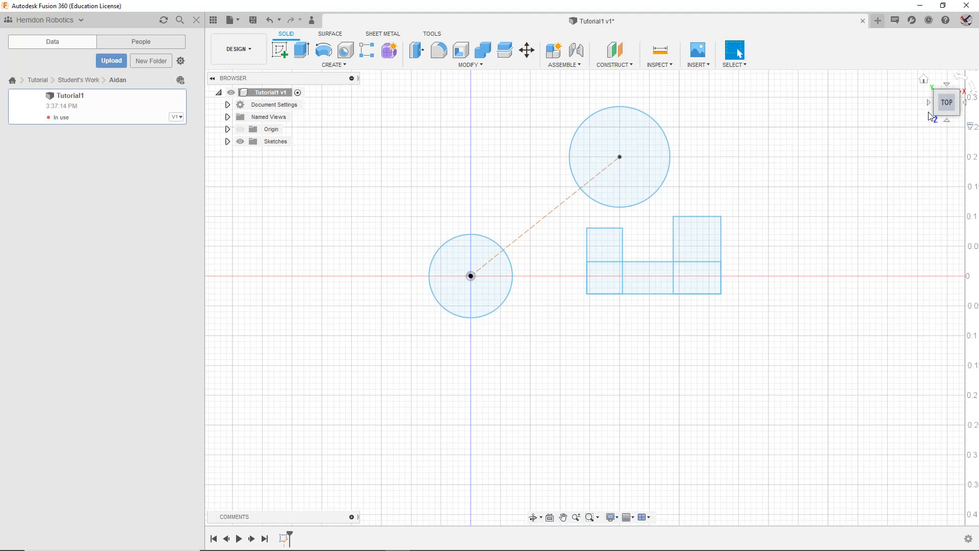
mouse_move(956, 110)
mouse_down()
mouse_move(940, 96)
mouse_move(954, 108)
mouse_up()
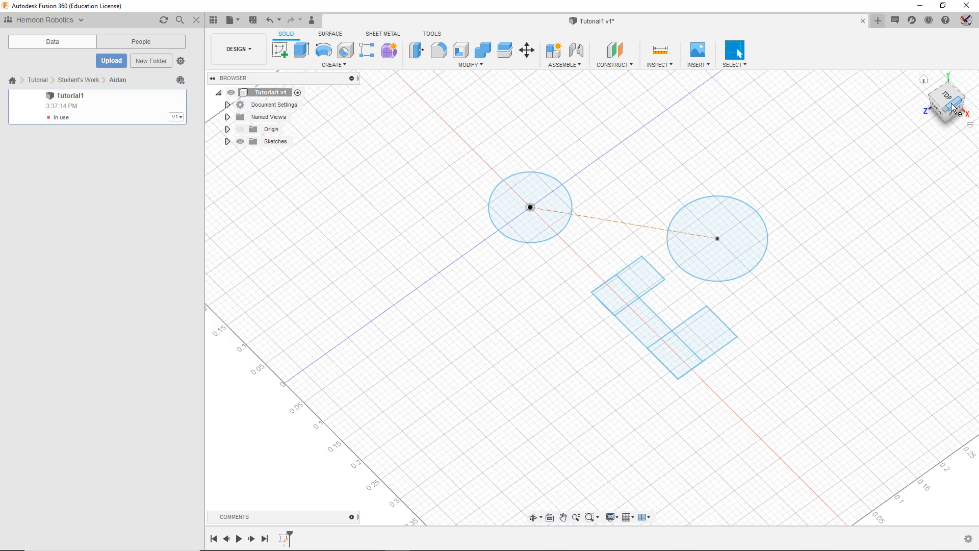
drag(948, 97, 953, 103)
click(949, 99)
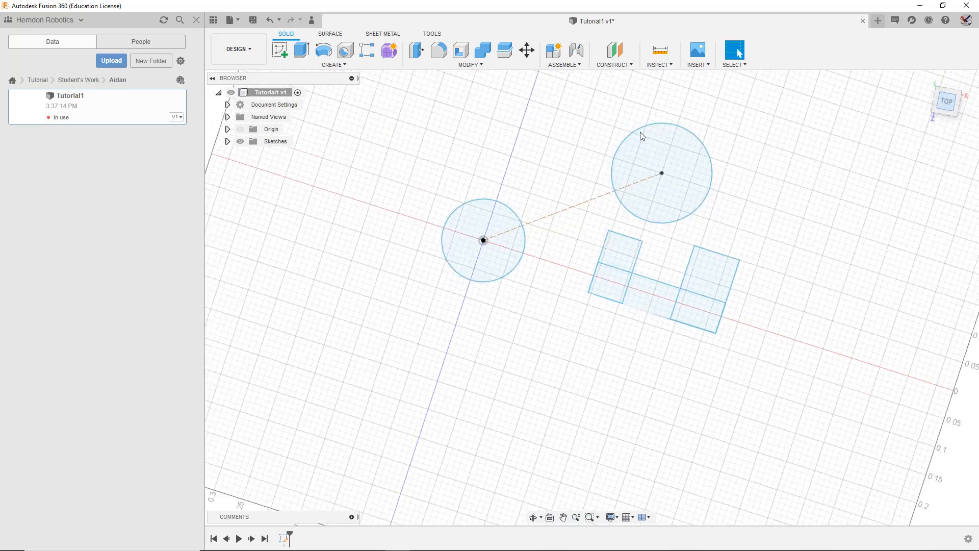
Step: Select the profiles of both circles together
click(639, 189)
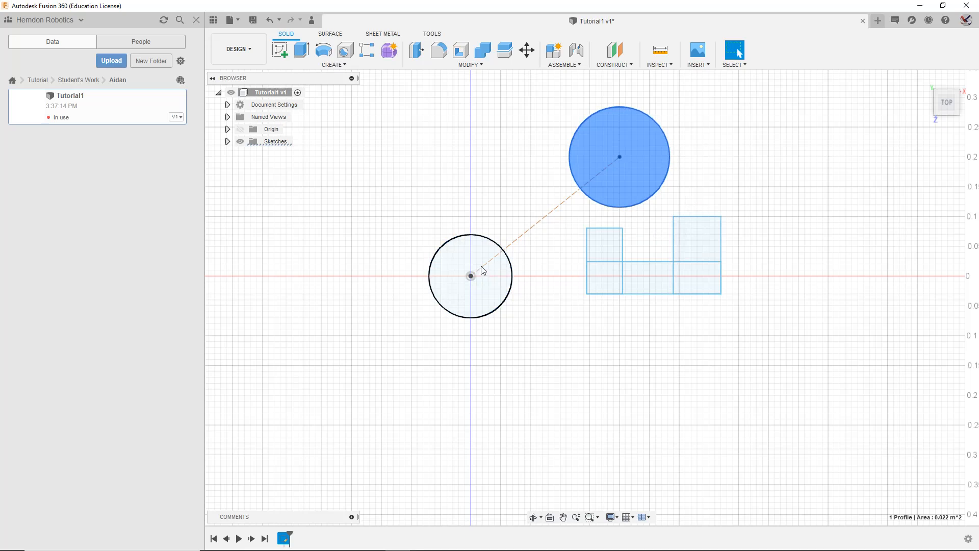
click(800, 131)
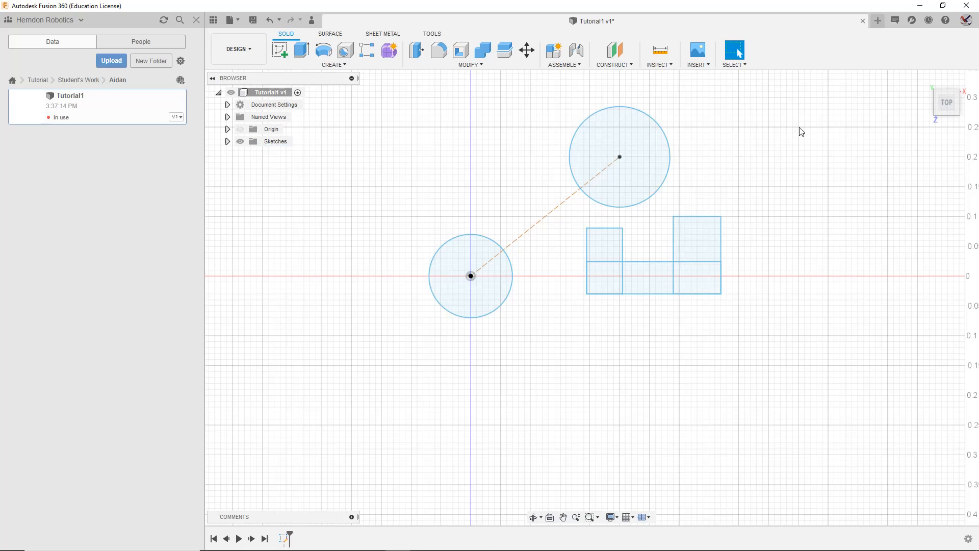
click(654, 158)
shift+click(500, 268)
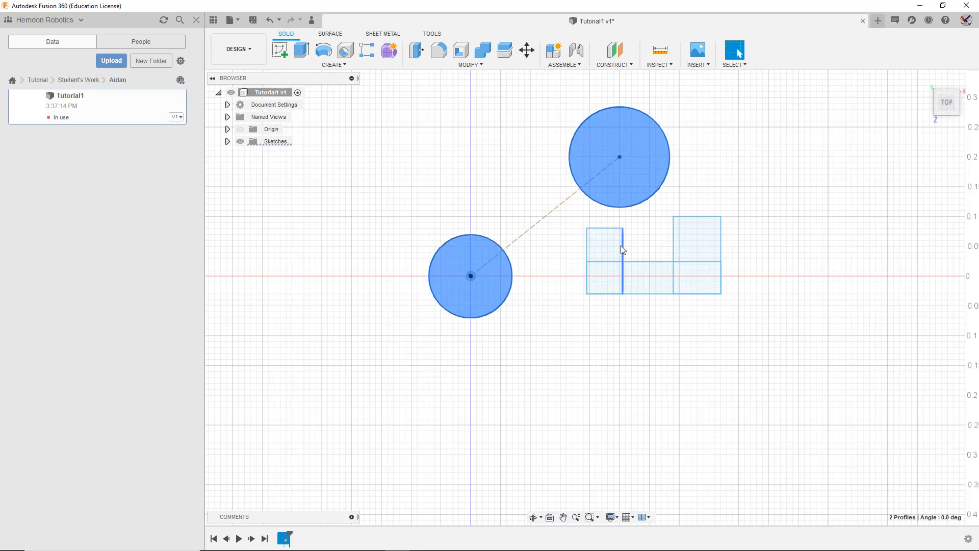
Step: Add all five regions of the U-shaped rectangle profile to the selection of the two circles
shift+click(607, 247)
shift+click(607, 272)
shift+click(607, 255)
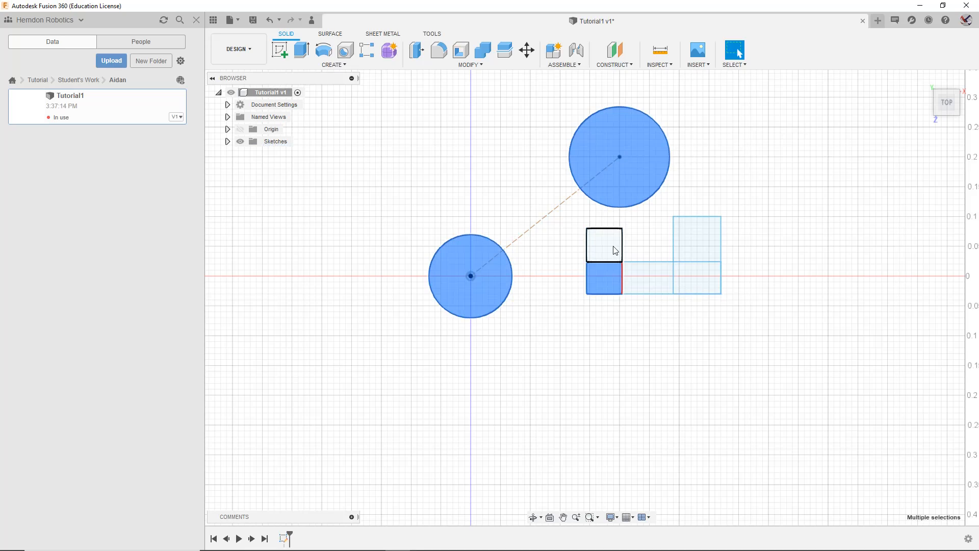
shift+click(616, 251)
shift+click(648, 278)
shift+click(697, 280)
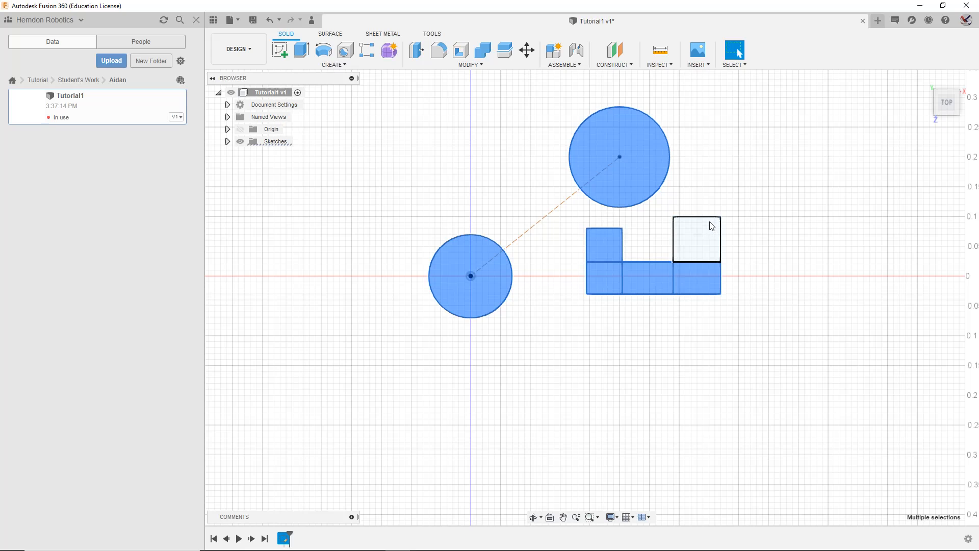
shift+click(710, 225)
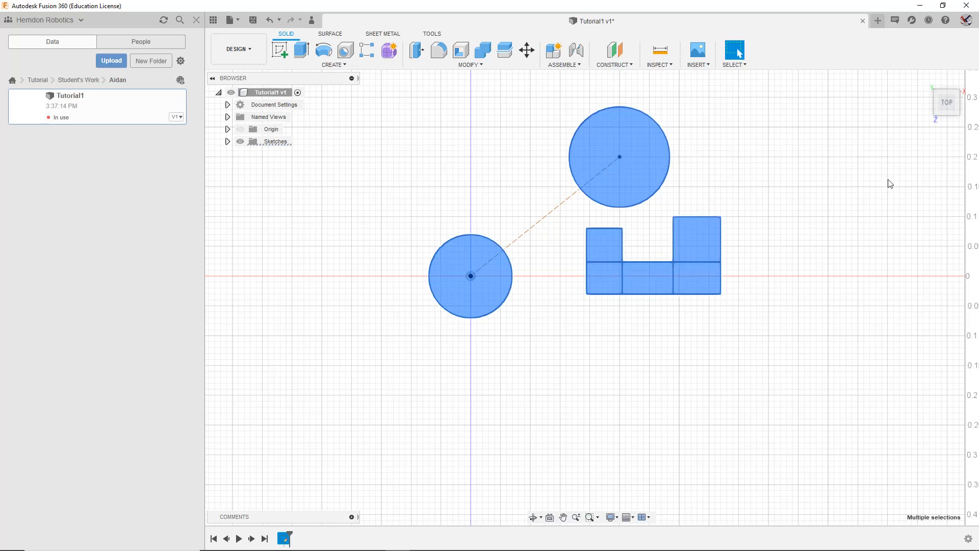
Step: Extrude all selected circle and U-shape profiles 0.20 m upward with the New Body operation
click(946, 105)
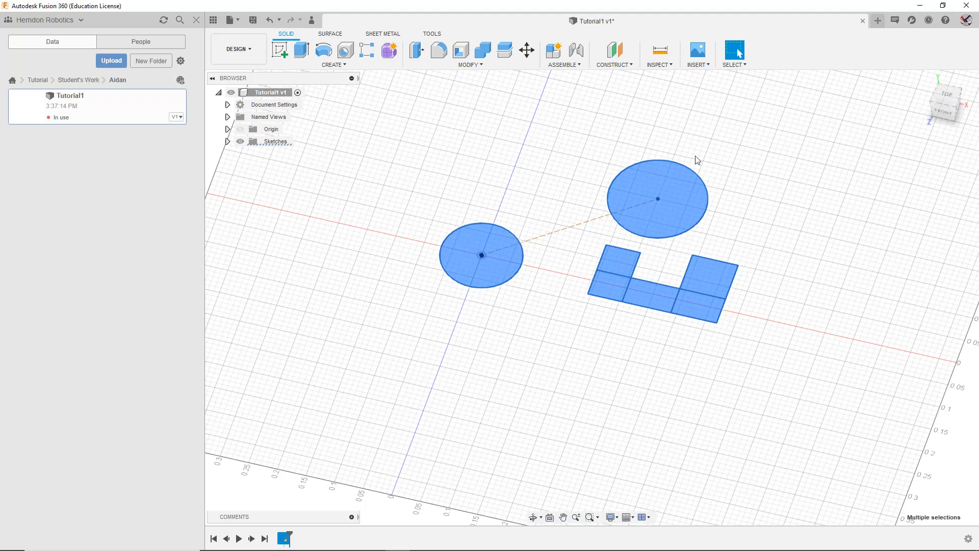
key(e)
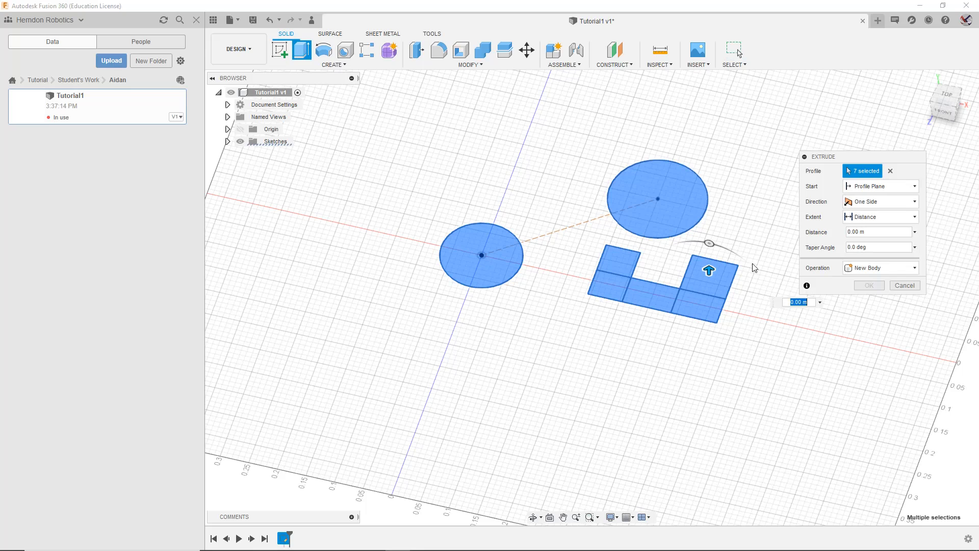
scroll(720, 237, down, 3)
scroll(720, 238, up, 5)
drag(712, 298, 668, 171)
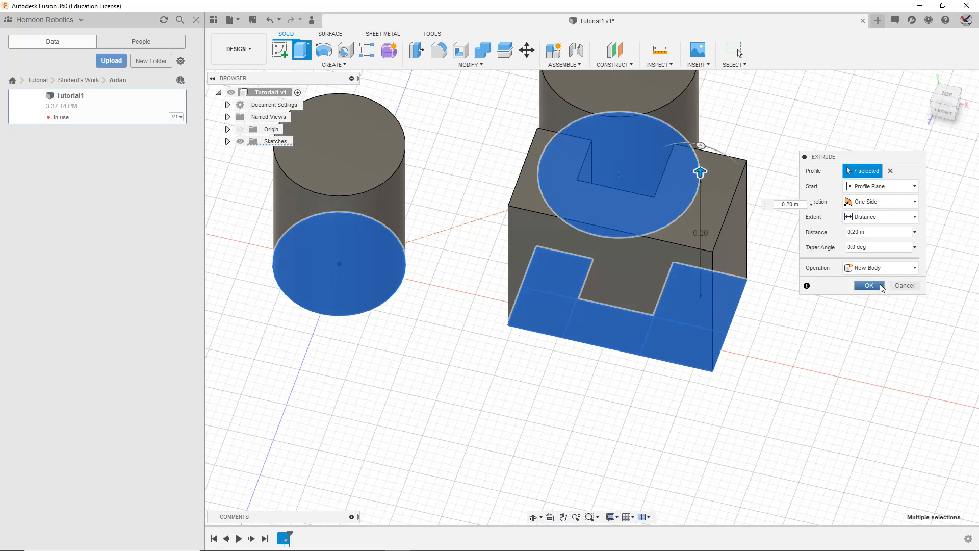
click(894, 268)
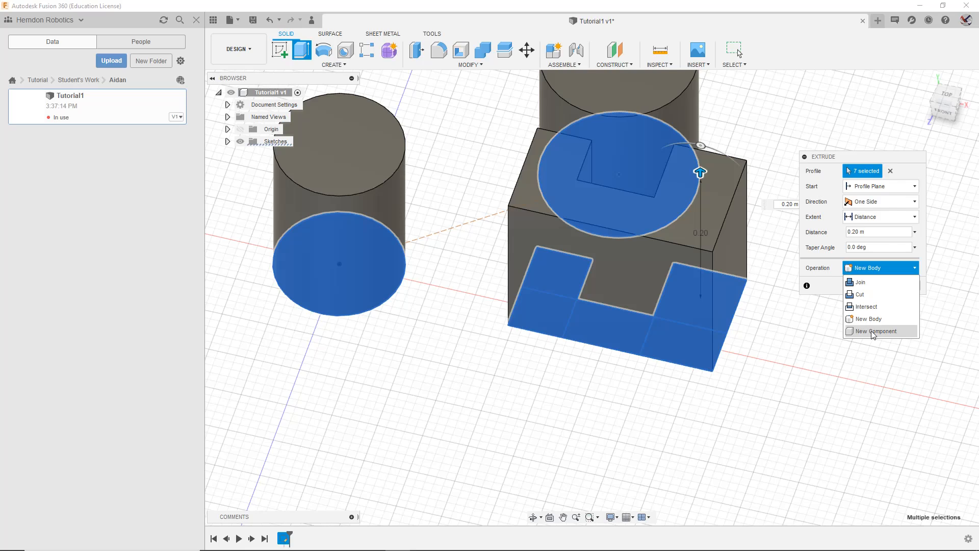
click(884, 268)
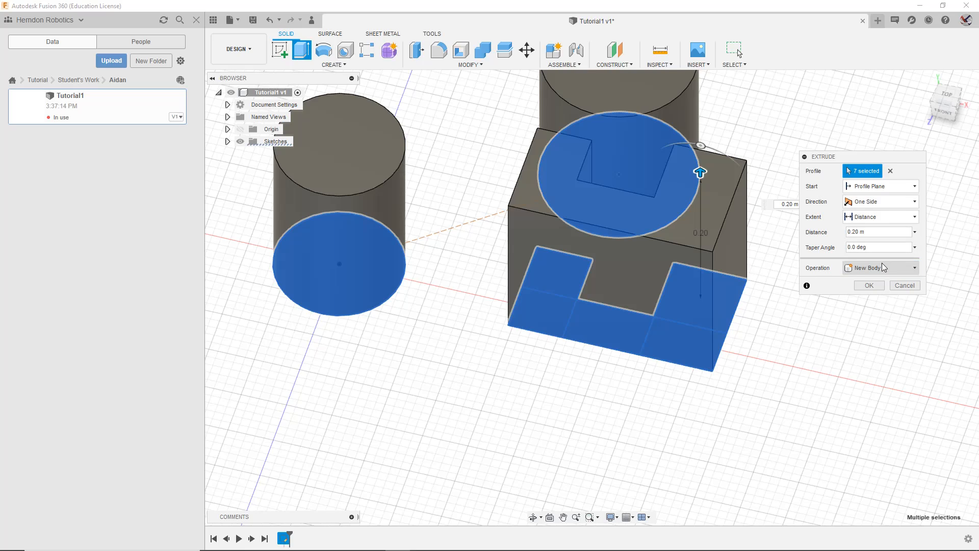
click(870, 285)
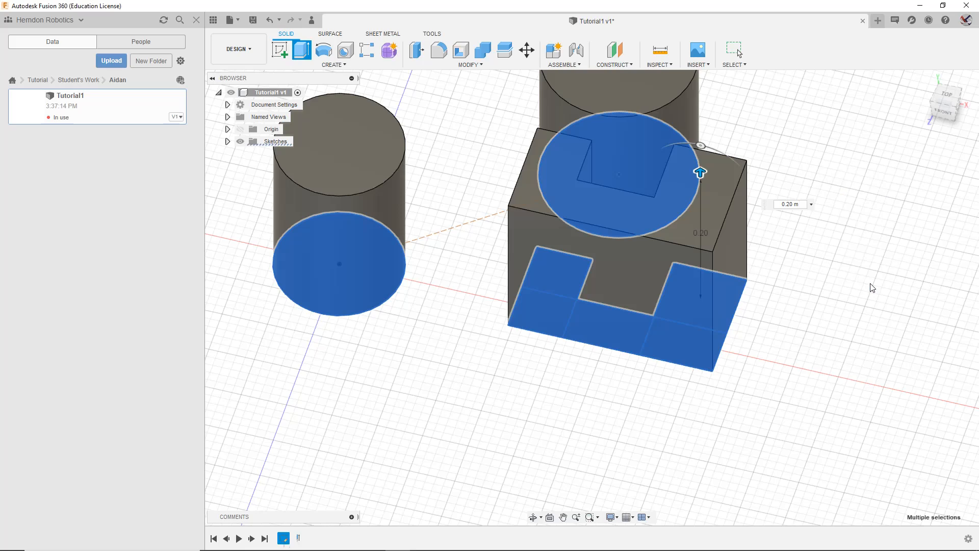
scroll(782, 300, down, 5)
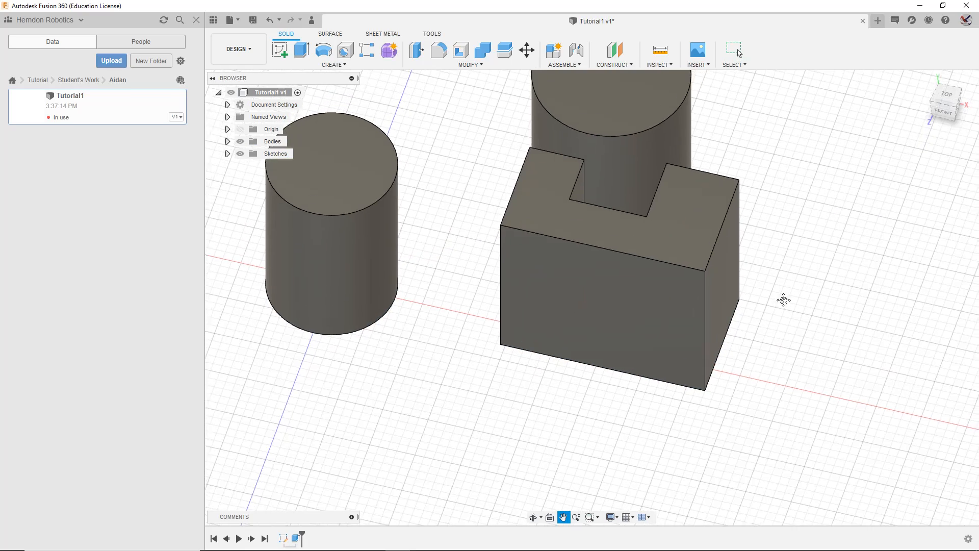
click(955, 107)
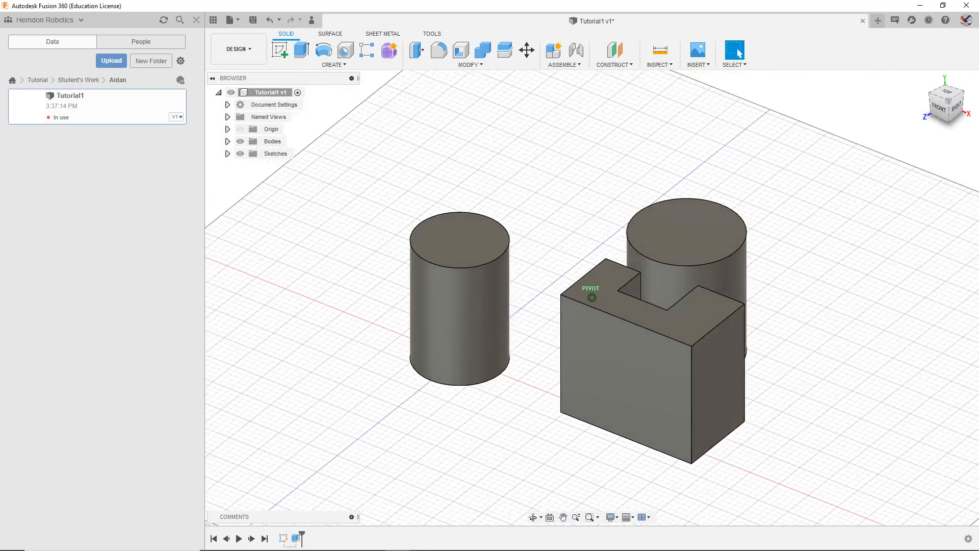
click(473, 273)
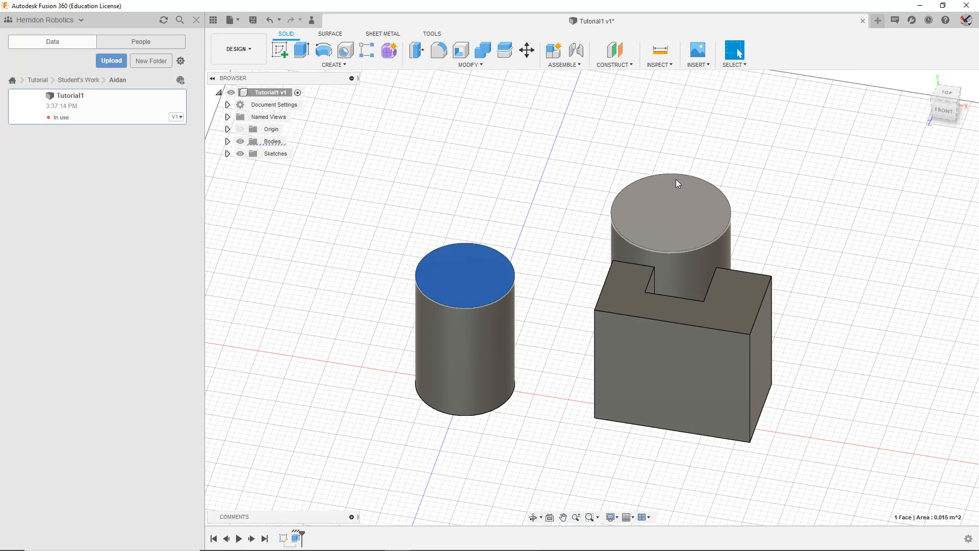
ctrl+click(674, 192)
click(465, 275)
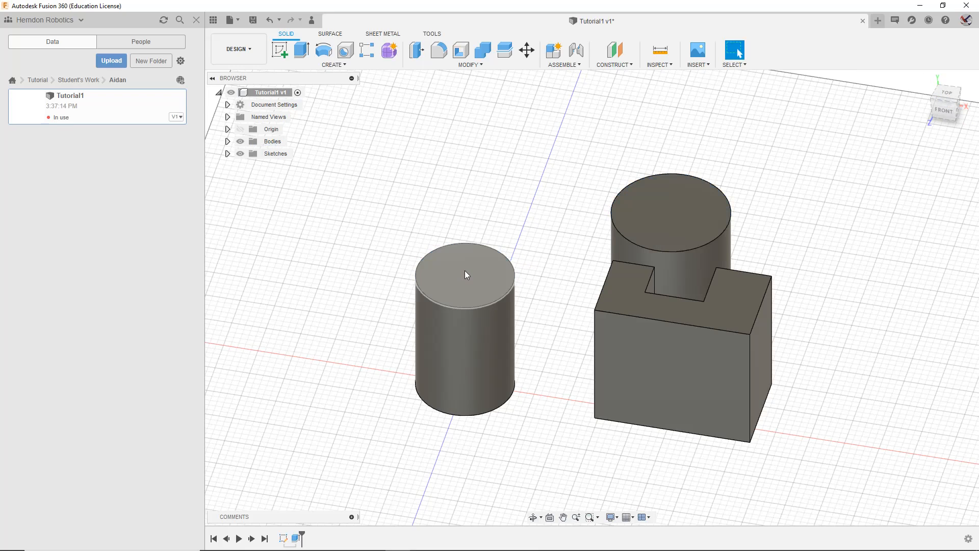
click(465, 271)
key(e)
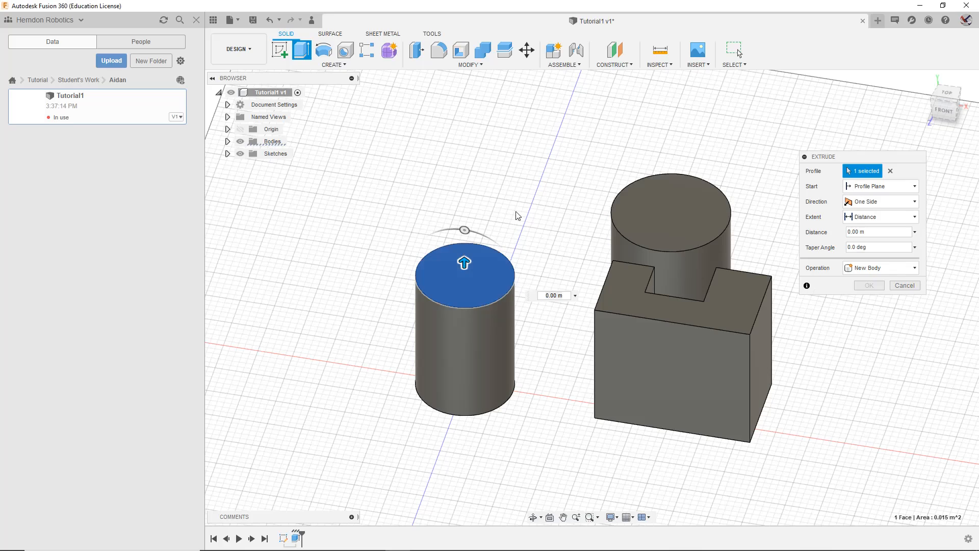
click(900, 286)
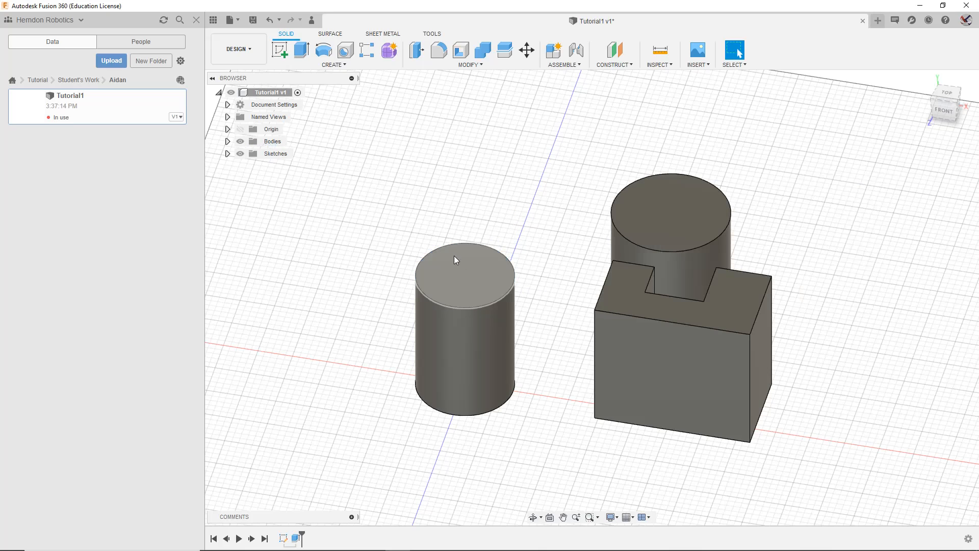
Step: Start an extrusion from the top face of the cylinder at the origin, cutting down into it by -0.11 m
click(486, 260)
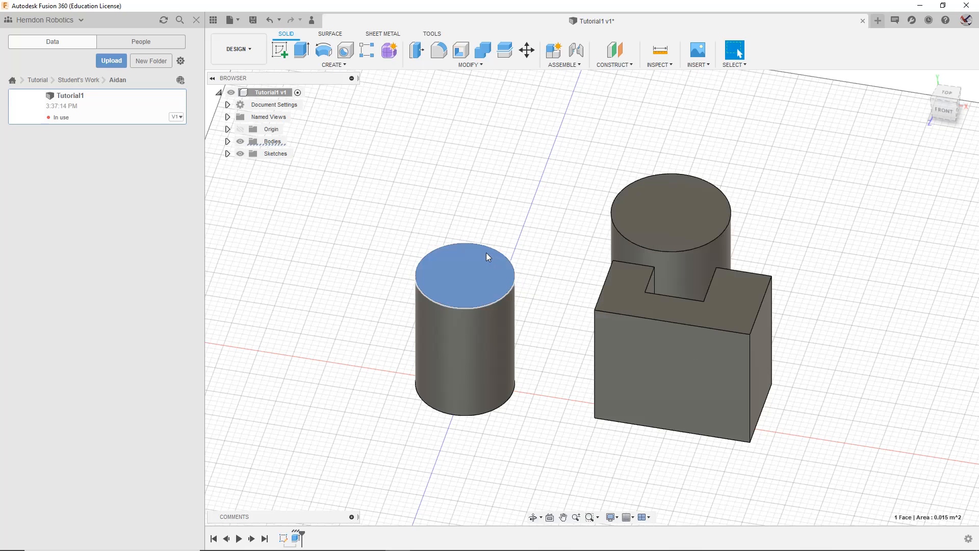
key(e)
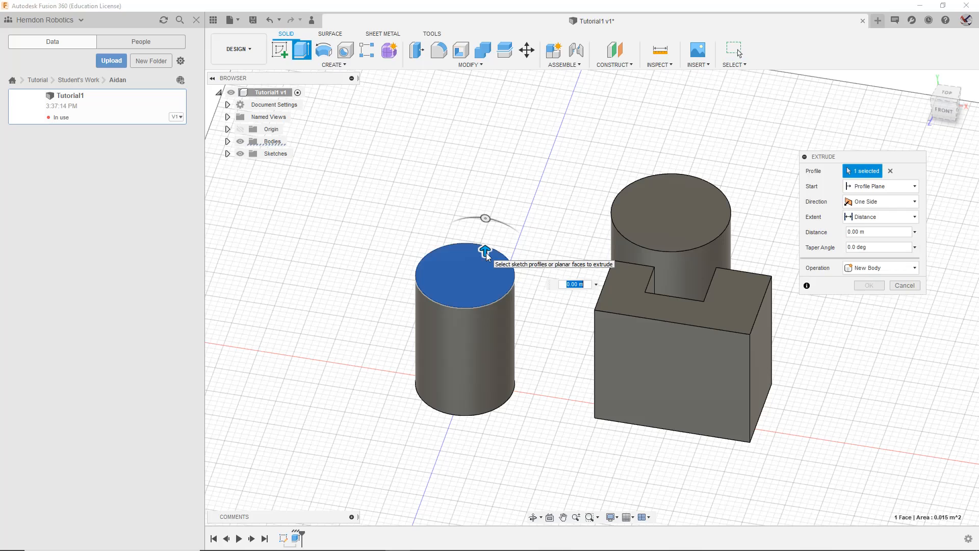
drag(485, 253, 486, 324)
scroll(517, 353, down, 3)
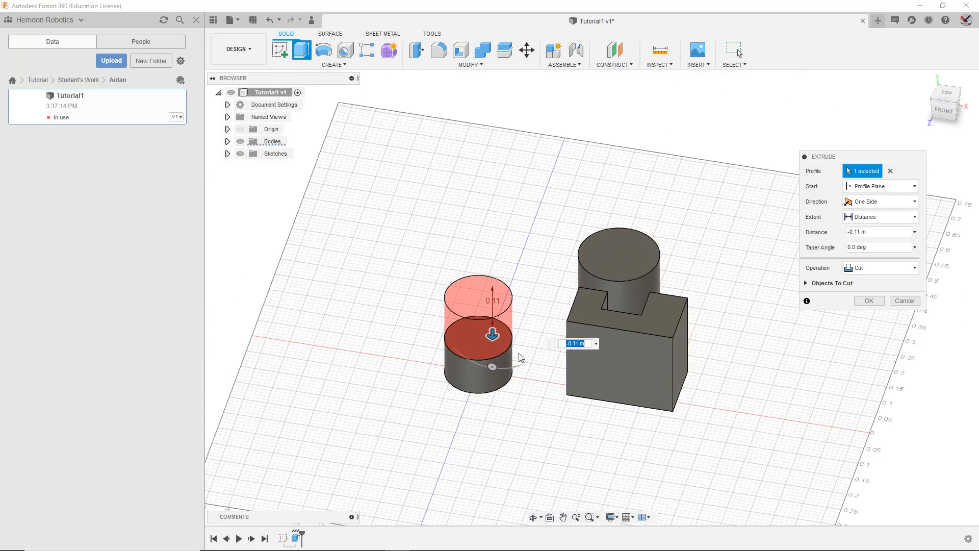
scroll(471, 331, up, 5)
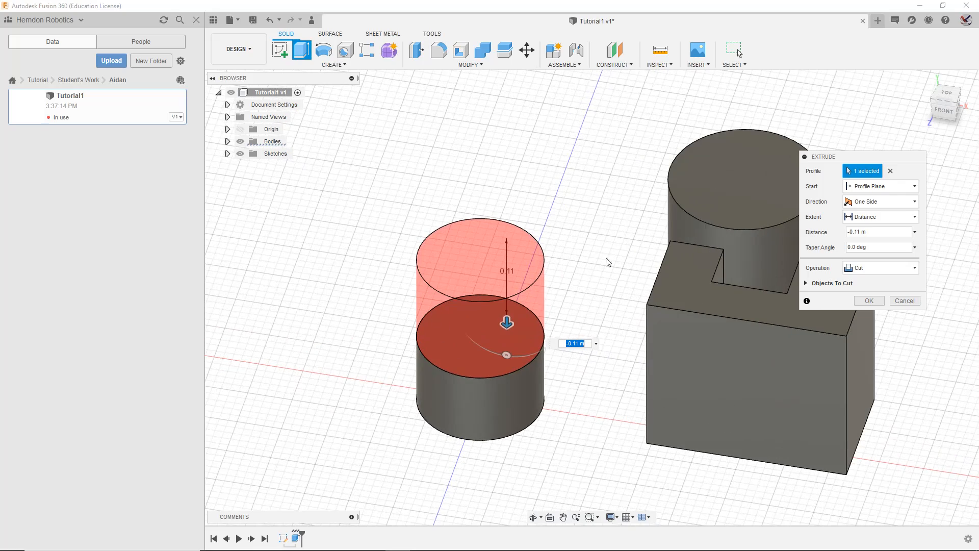
mouse_move(946, 104)
mouse_down()
mouse_move(950, 82)
mouse_move(925, 93)
mouse_up()
scroll(488, 284, down, 3)
scroll(477, 281, up, 6)
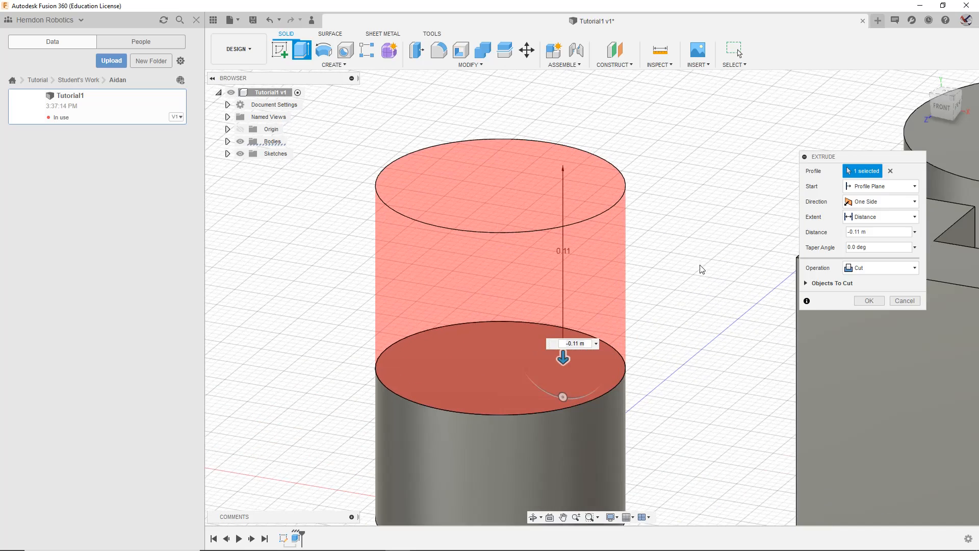
middle_drag(702, 270, 637, 235)
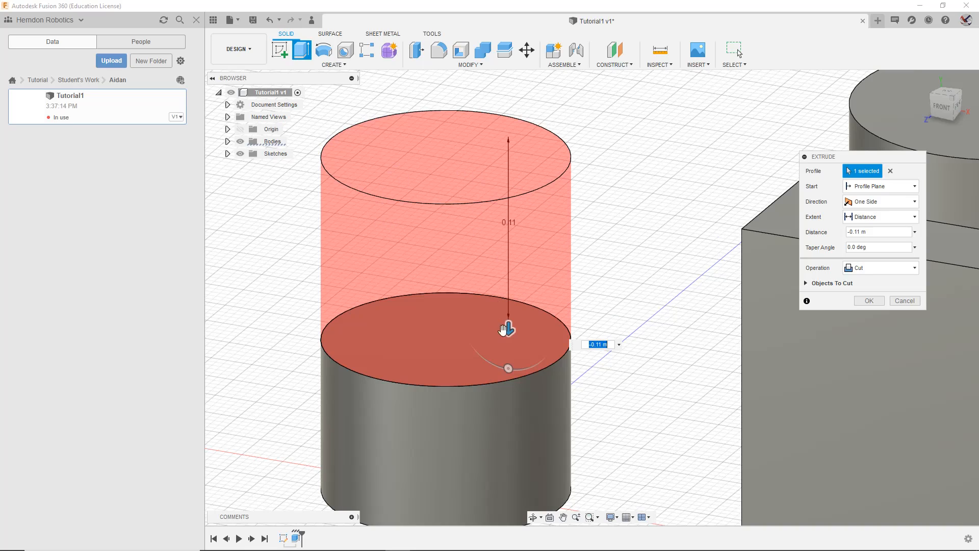
Step: Try the cylinder face extrusion at -0.06 m as a New Body and at -0.12 m as a Join
drag(509, 329, 508, 246)
click(890, 268)
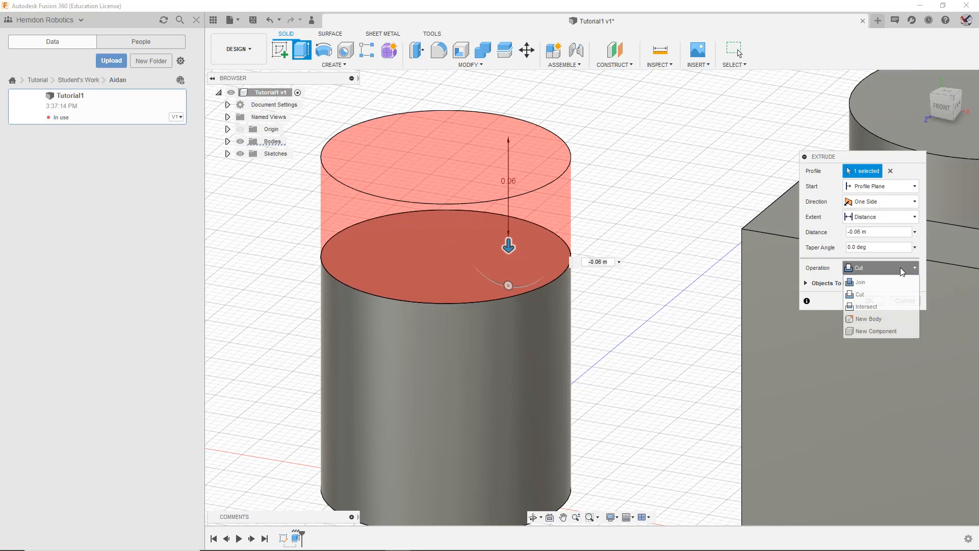
click(875, 318)
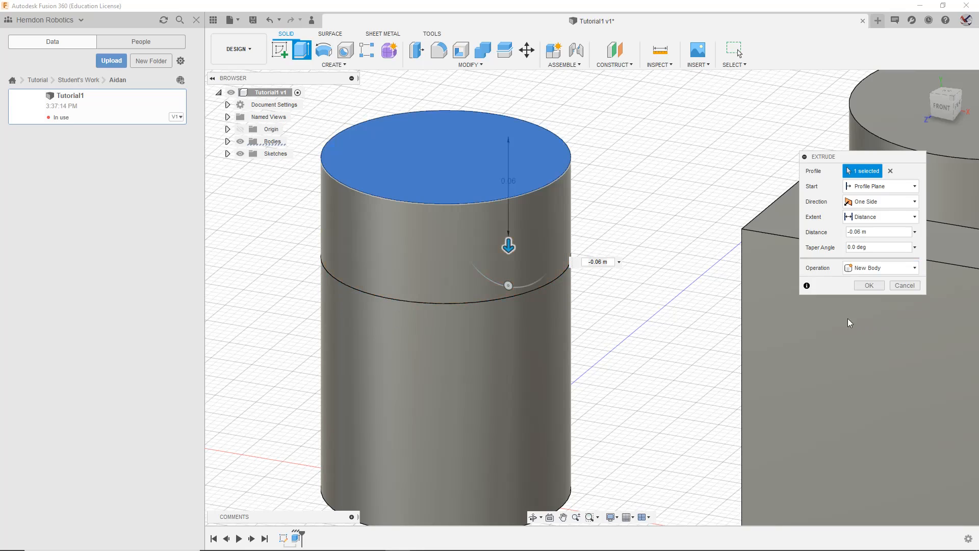
drag(510, 236, 509, 345)
click(900, 270)
click(867, 280)
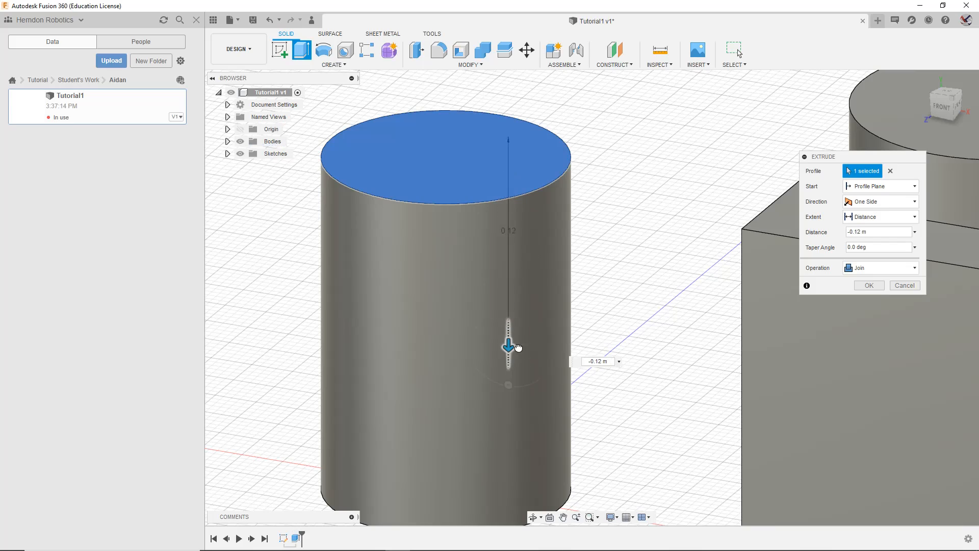
Step: Set the cylinder face extrusion to Intersect with a distance of -0.095 m and complete it
click(900, 269)
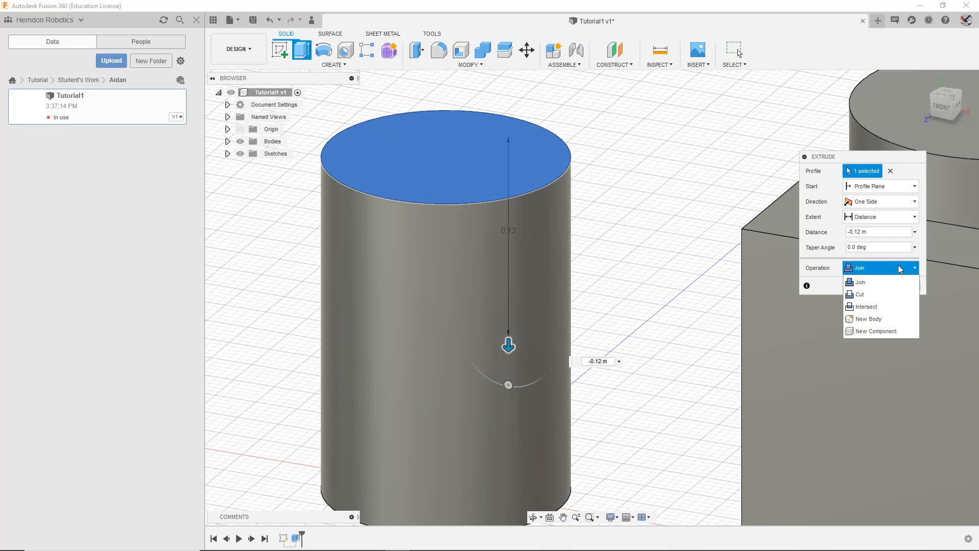
click(900, 310)
scroll(542, 363, up, 2)
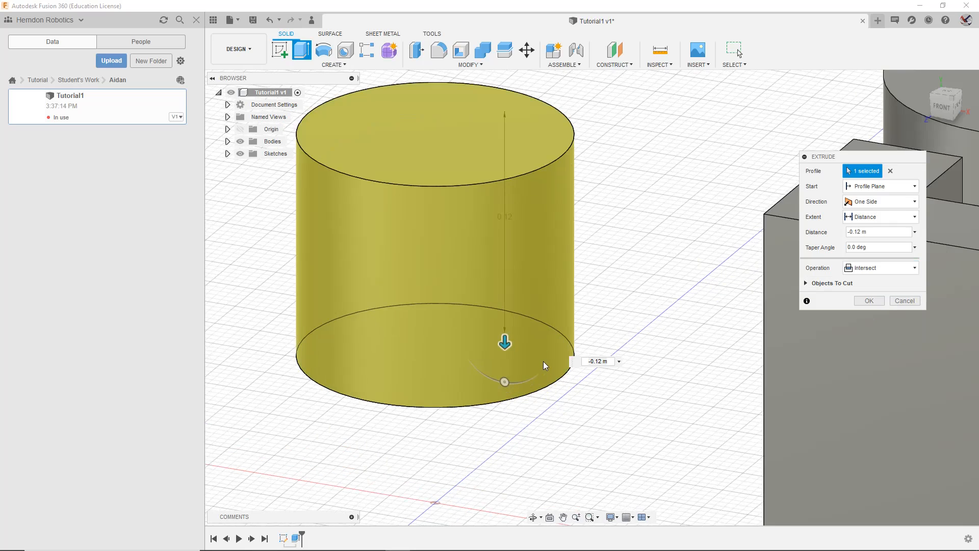
middle_drag(595, 272, 591, 240)
click(498, 301)
drag(498, 301, 497, 256)
scroll(498, 255, up, 1)
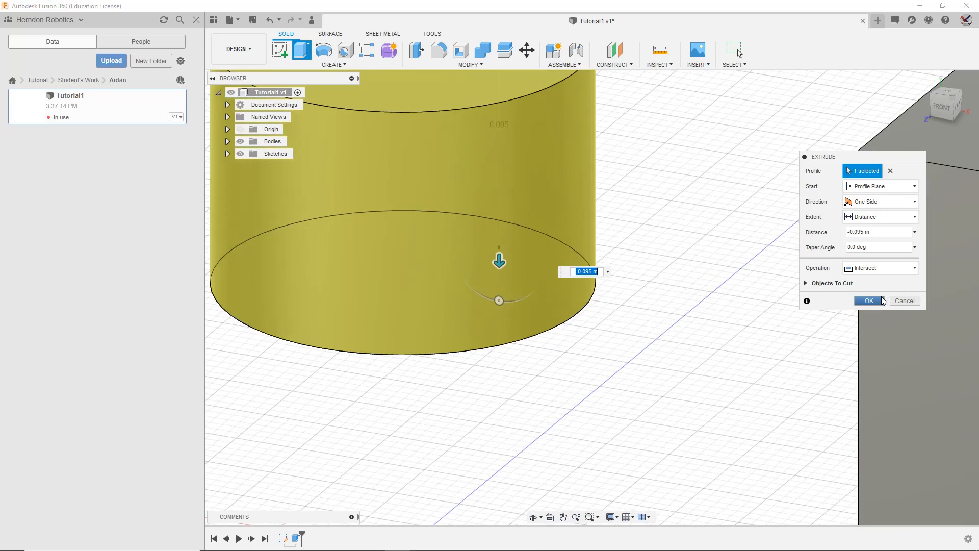
click(870, 301)
scroll(582, 334, down, 1)
scroll(582, 334, down, 1)
mouse_move(582, 334)
middle_down()
mouse_move(495, 438)
mouse_move(503, 441)
middle_up()
scroll(503, 441, down, 1)
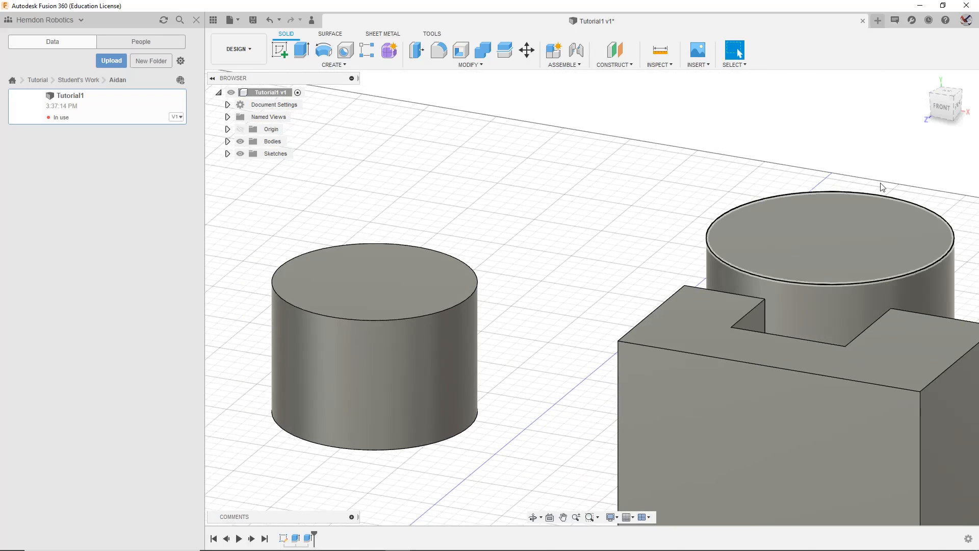
Step: Start a sketch on the top face of the tall cylinder behind the notched block
drag(941, 116, 865, 140)
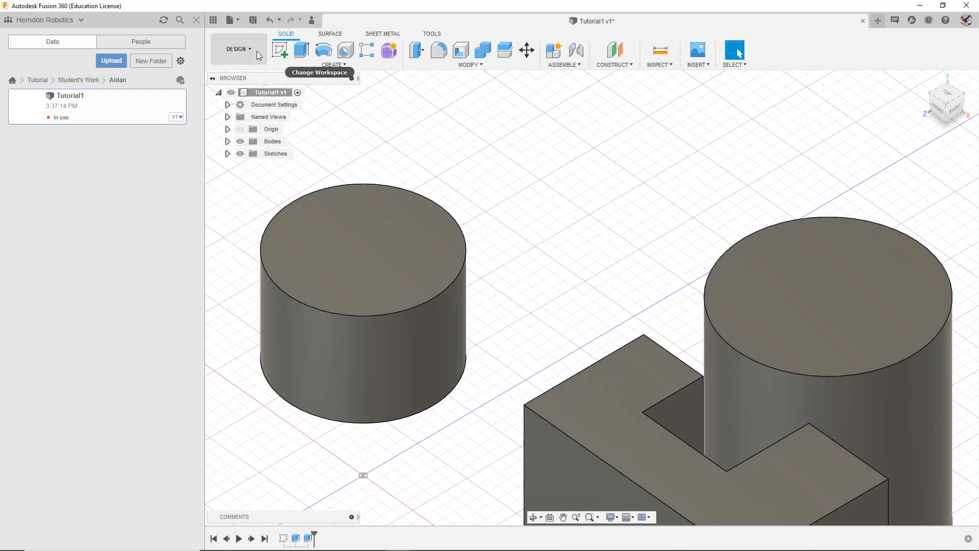
scroll(637, 267, down, 1)
middle_drag(637, 267, 553, 69)
click(583, 237)
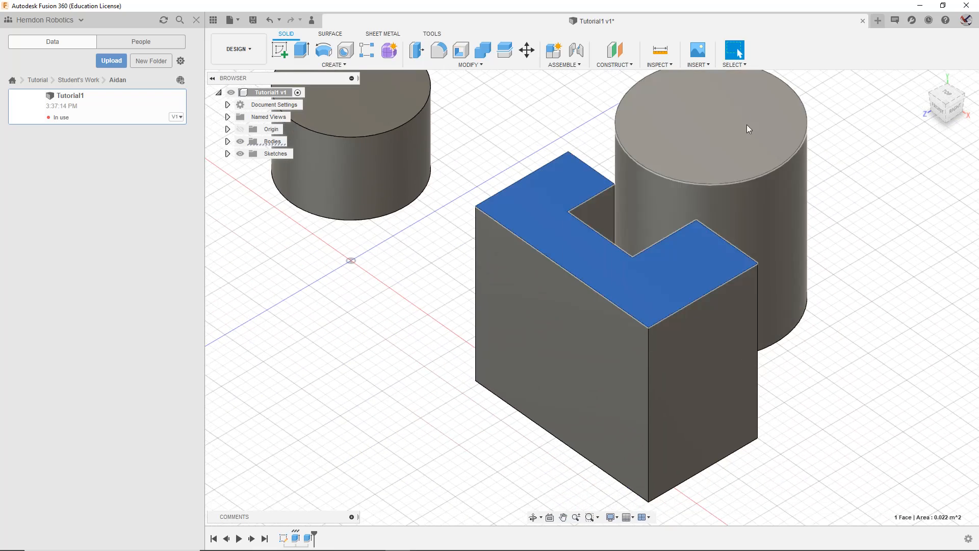
middle_drag(747, 125, 755, 239)
click(684, 122)
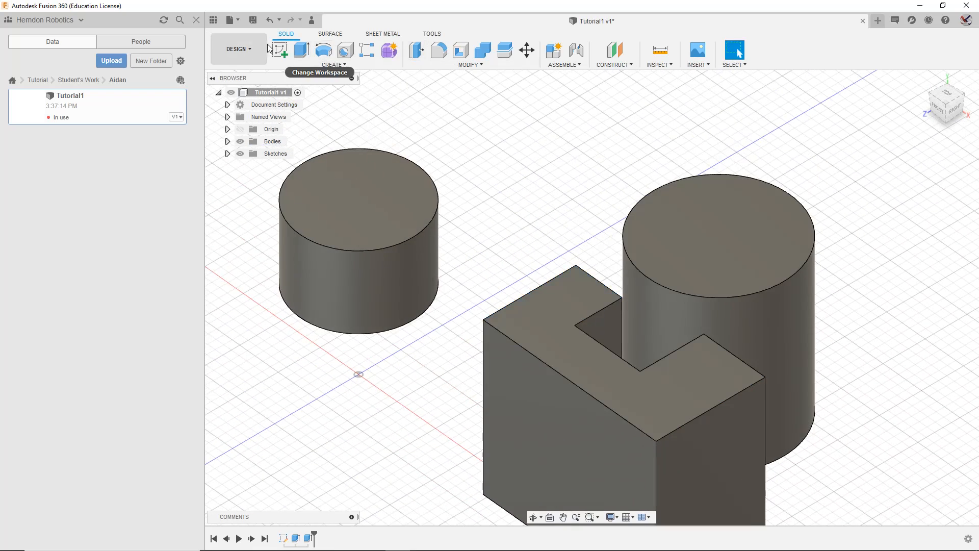
click(280, 50)
click(725, 218)
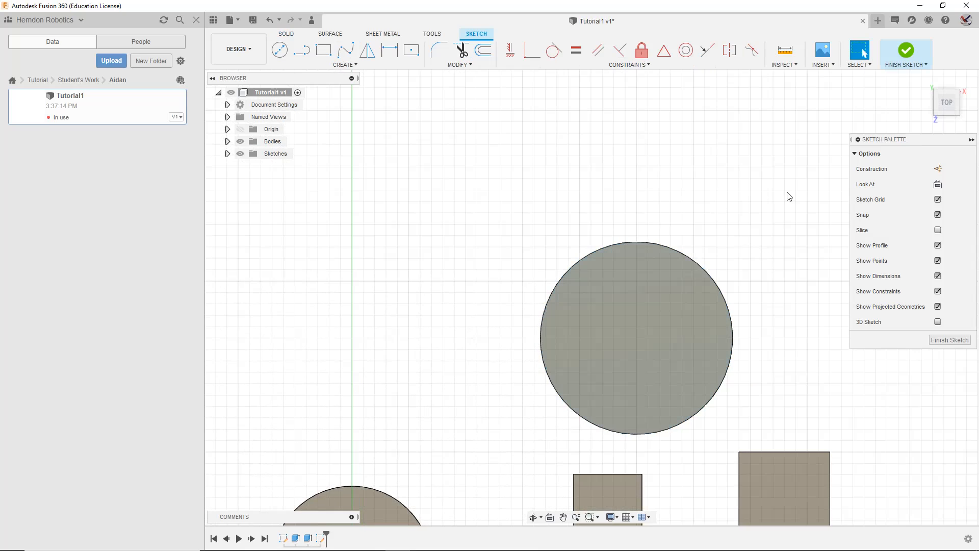
Step: Draw a circle concentric with the tall cylinder's top face, a little over half the face's diameter
click(302, 55)
scroll(636, 280, down, 4)
scroll(561, 271, up, 3)
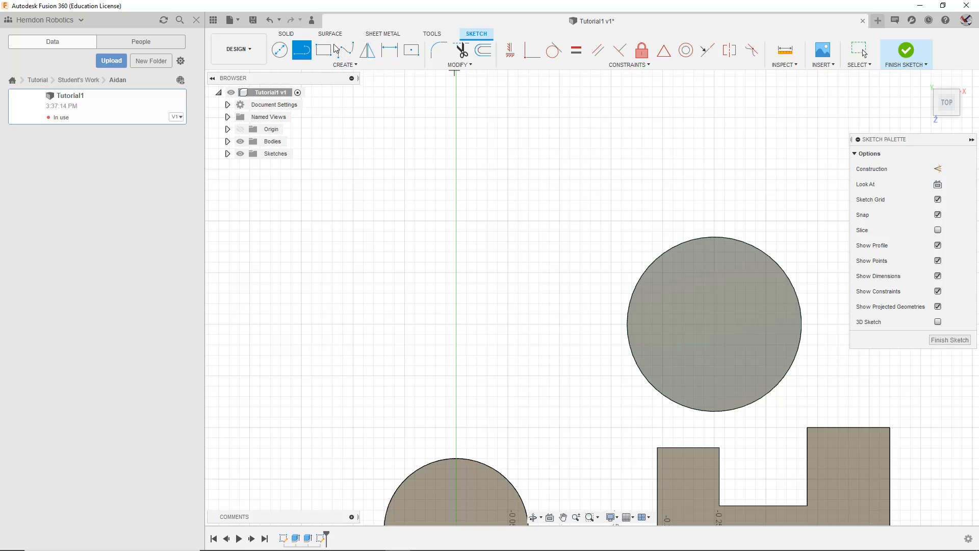
click(279, 49)
middle_drag(723, 280, 649, 226)
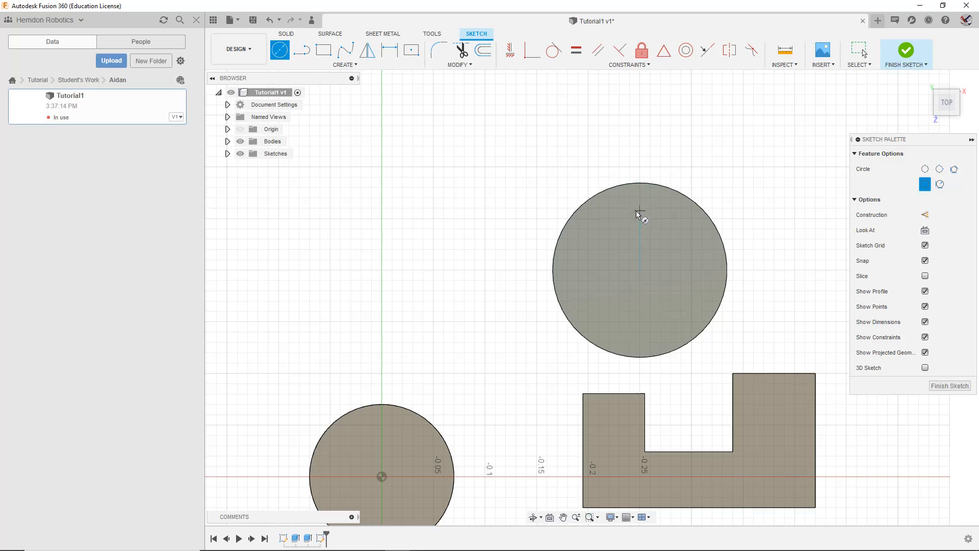
click(639, 270)
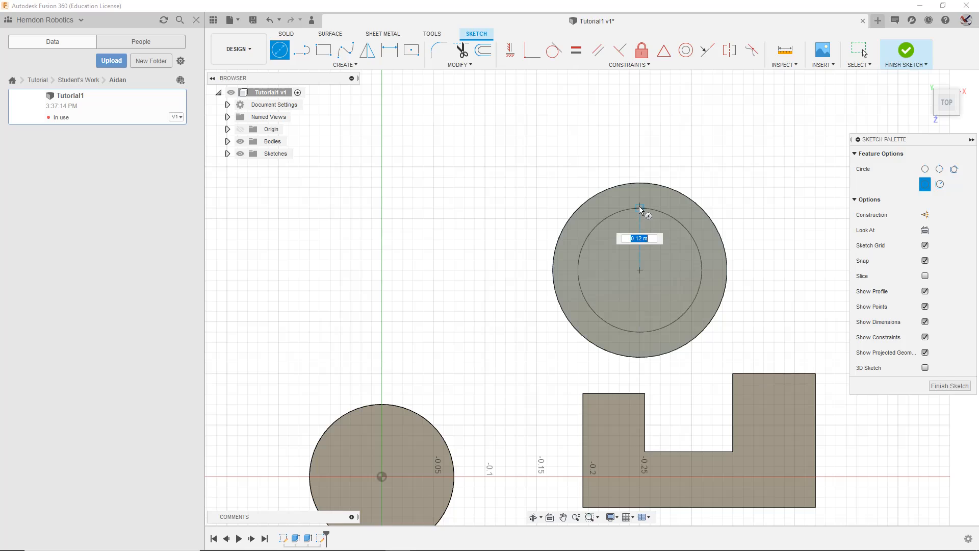
click(641, 221)
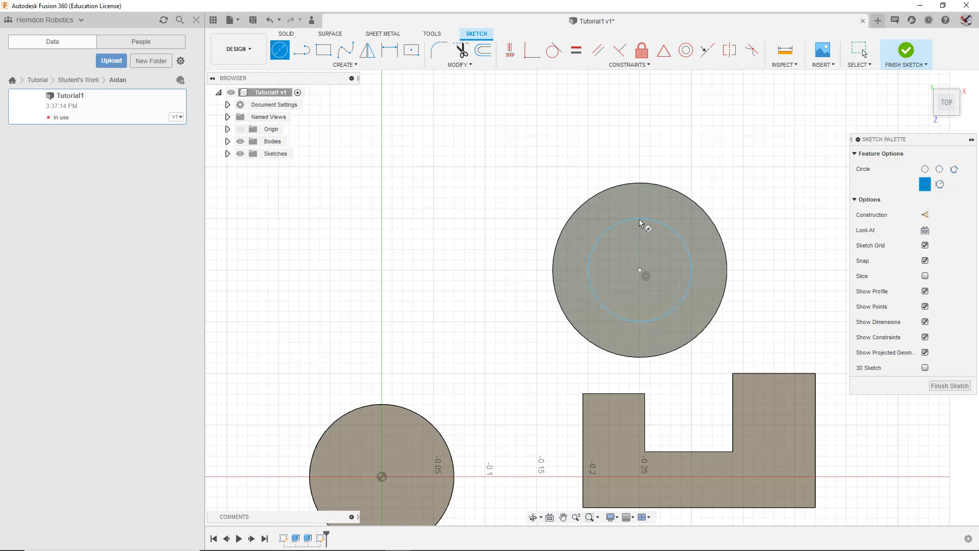
Step: Draw a second circle about 0.04 m in diameter off-centre inside the first one and finish the sketch
scroll(652, 253, up, 2)
click(657, 253)
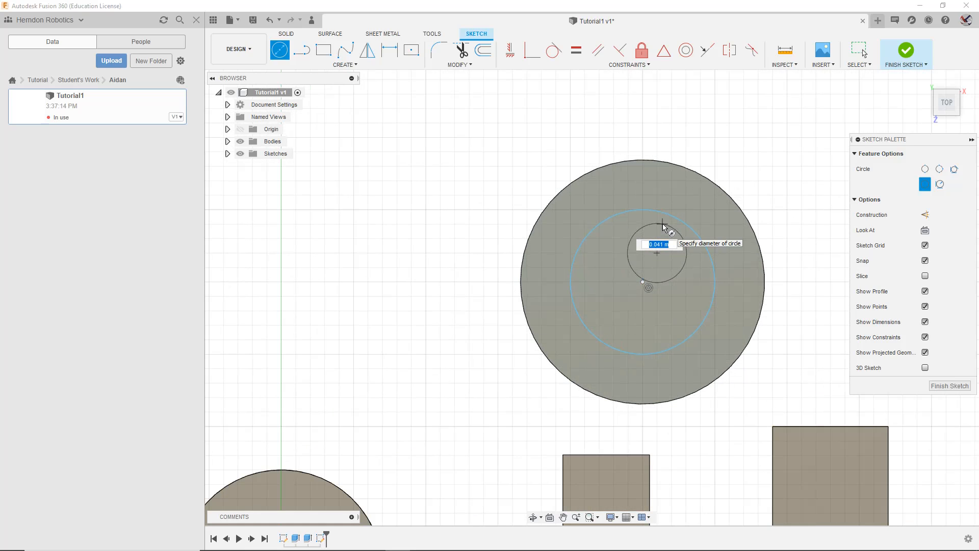
click(662, 226)
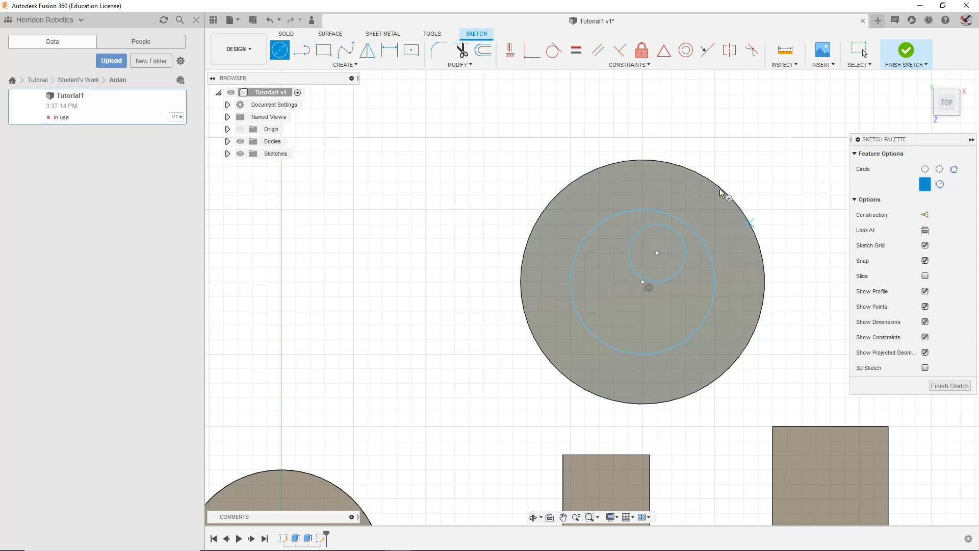
scroll(682, 148, down, 1)
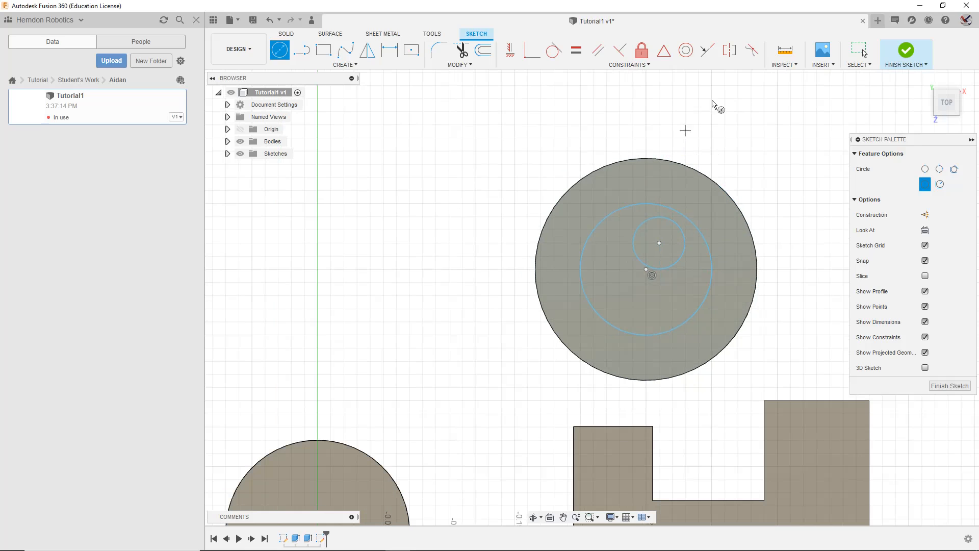
click(902, 54)
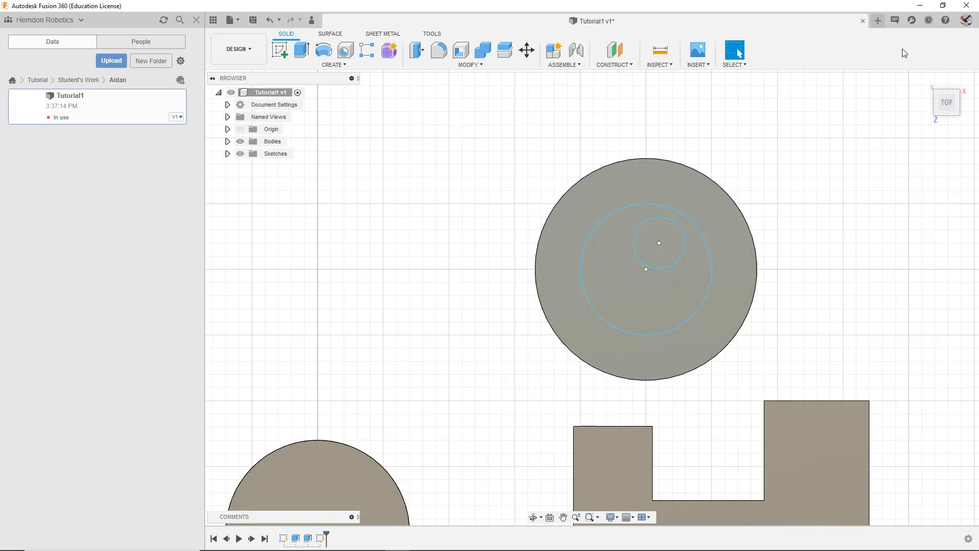
Step: Extrude the region between the two circles downward about 0.235 m as a cut through the tall cylinder
click(681, 278)
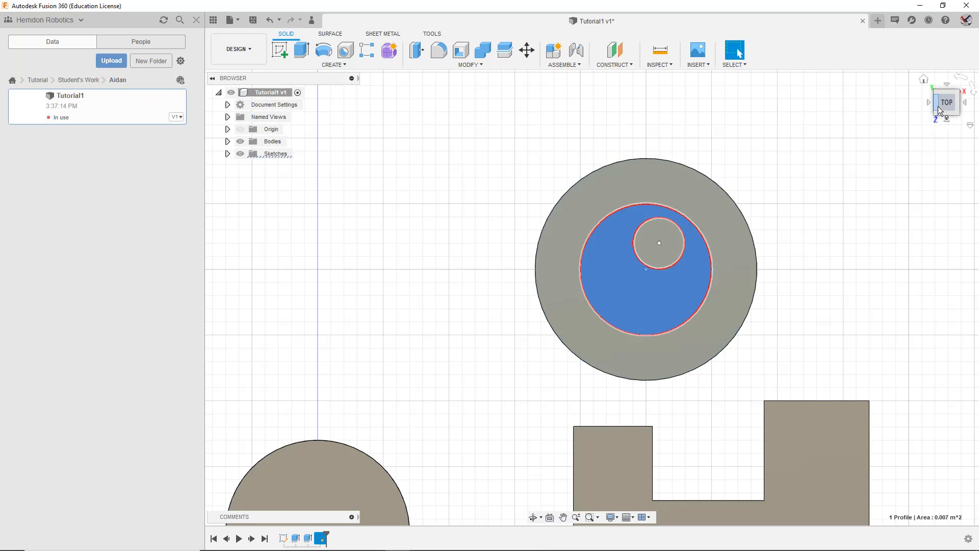
click(958, 113)
key(e)
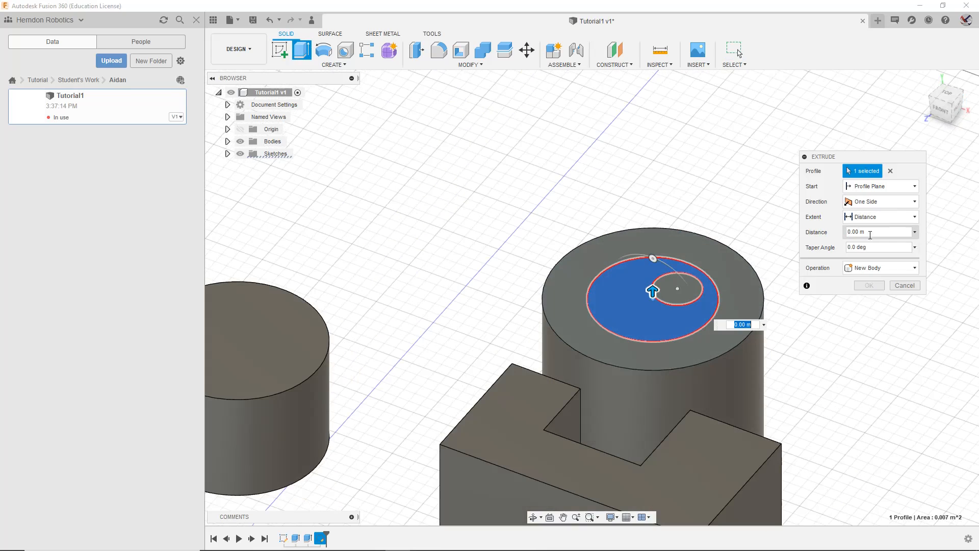
drag(654, 289, 711, 529)
scroll(750, 459, up, 3)
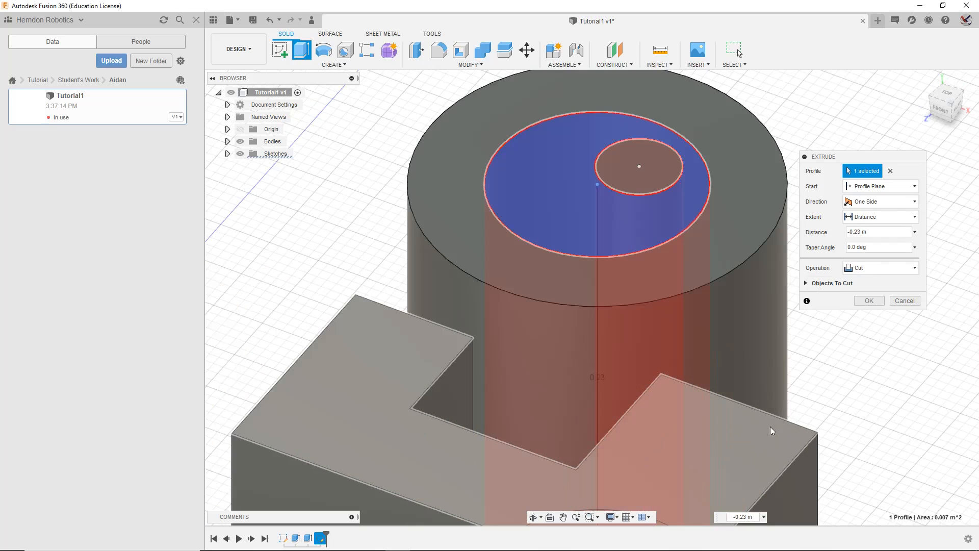
middle_drag(772, 430, 727, 194)
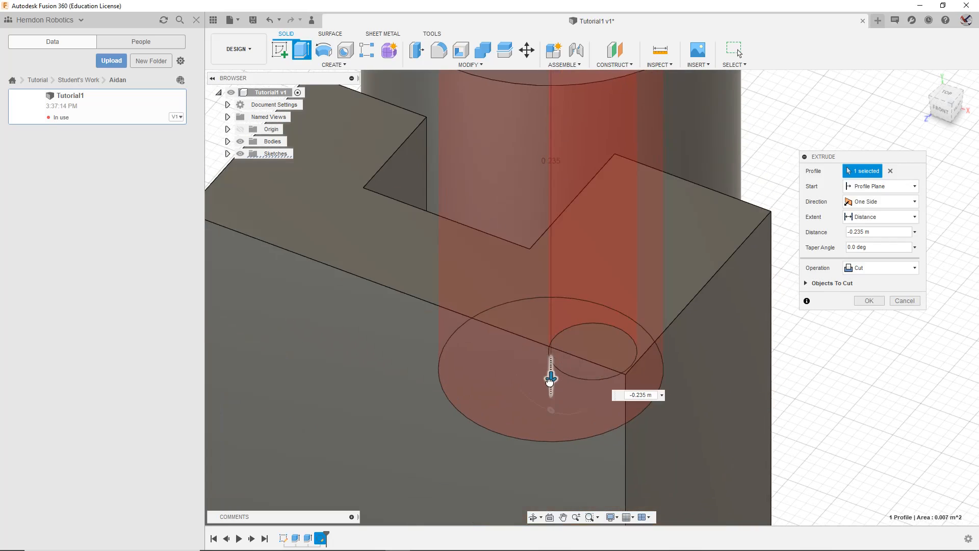
click(868, 300)
Step: Start a sketch on the top face of the notched block
drag(929, 108, 914, 102)
click(942, 107)
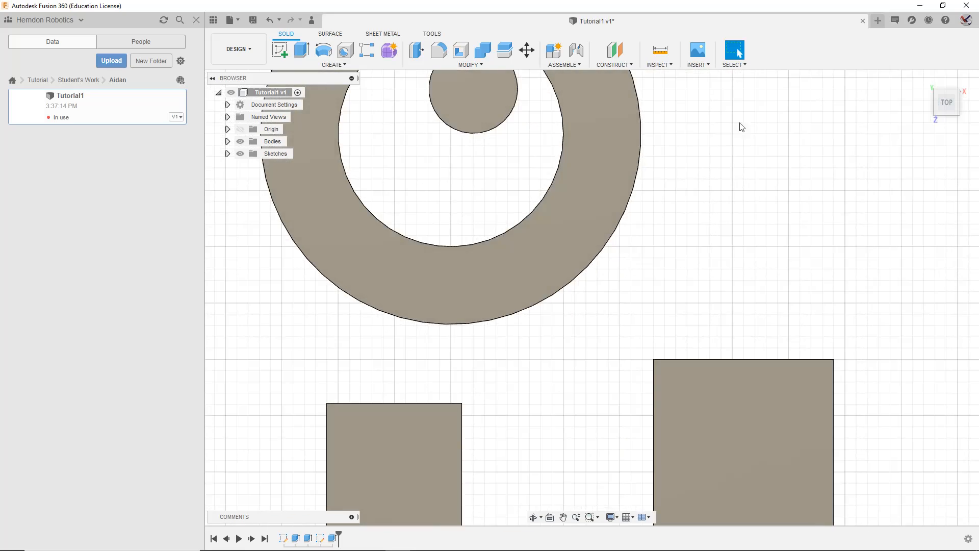
scroll(569, 166, down, 3)
middle_drag(554, 152, 623, 82)
drag(945, 103, 934, 91)
click(735, 191)
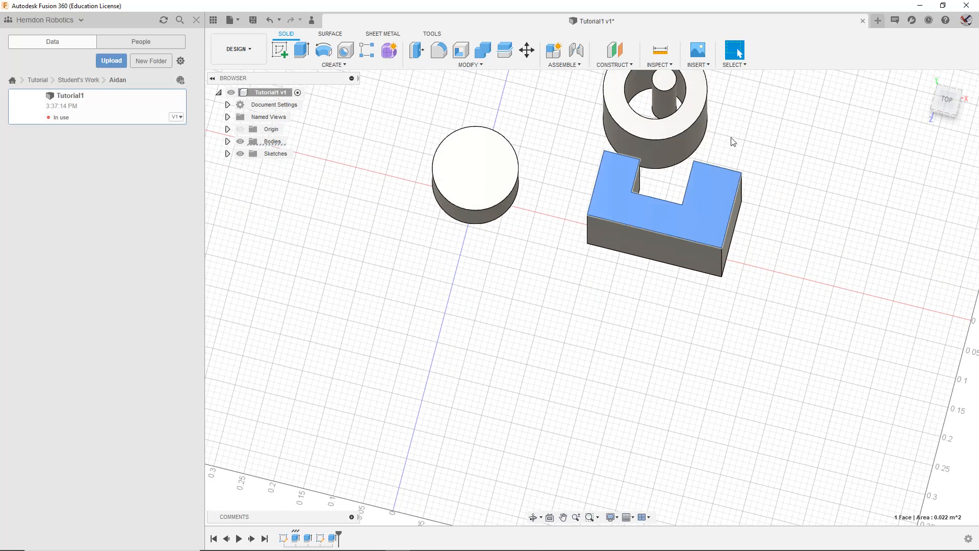
click(281, 51)
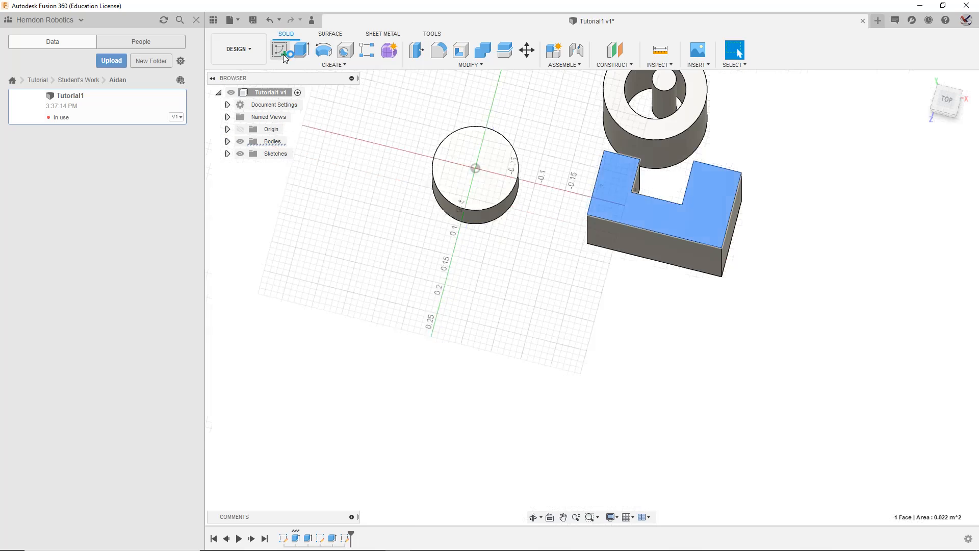
drag(947, 104, 943, 86)
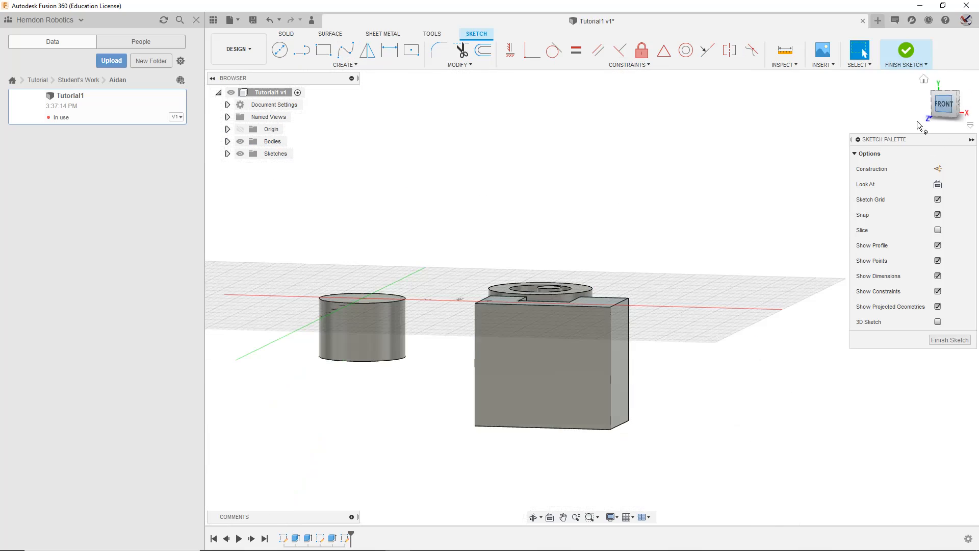
click(365, 333)
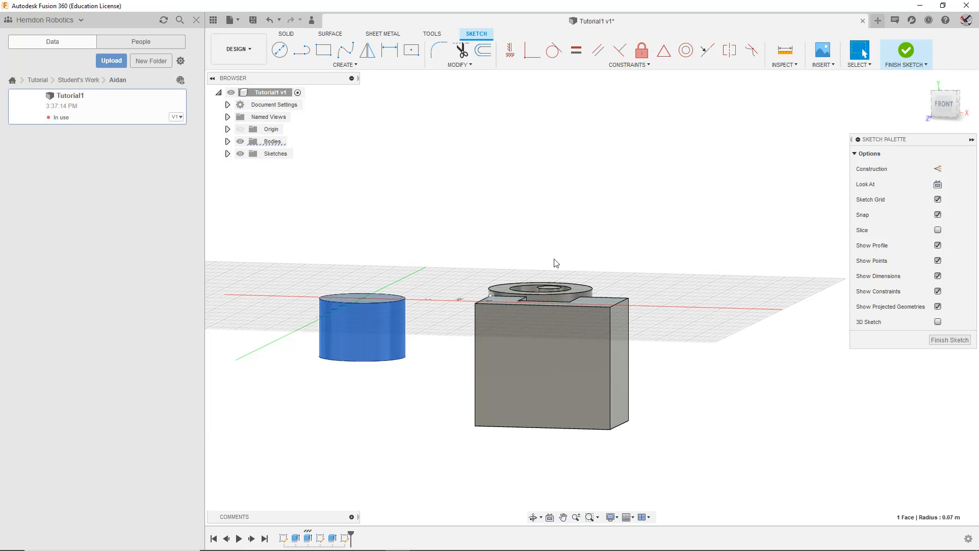
click(930, 103)
click(579, 133)
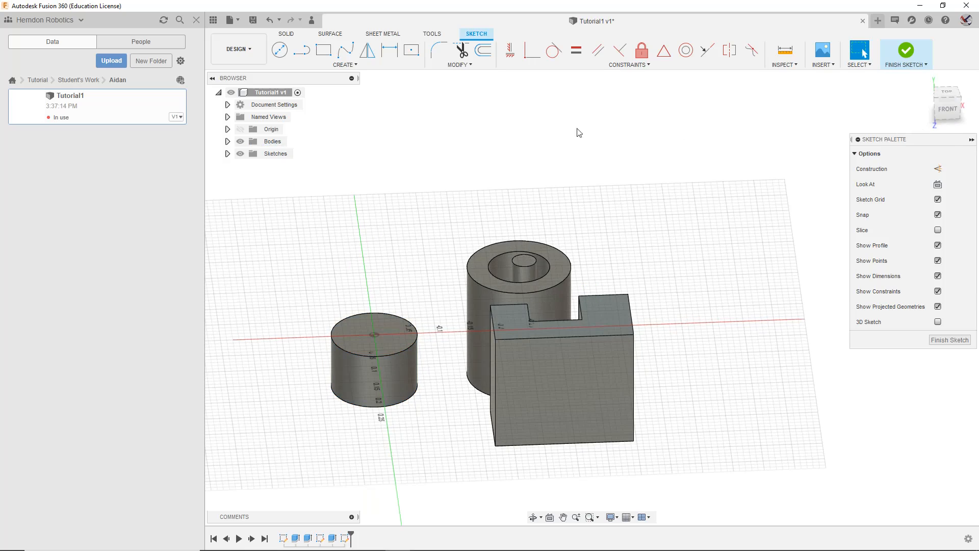
click(286, 34)
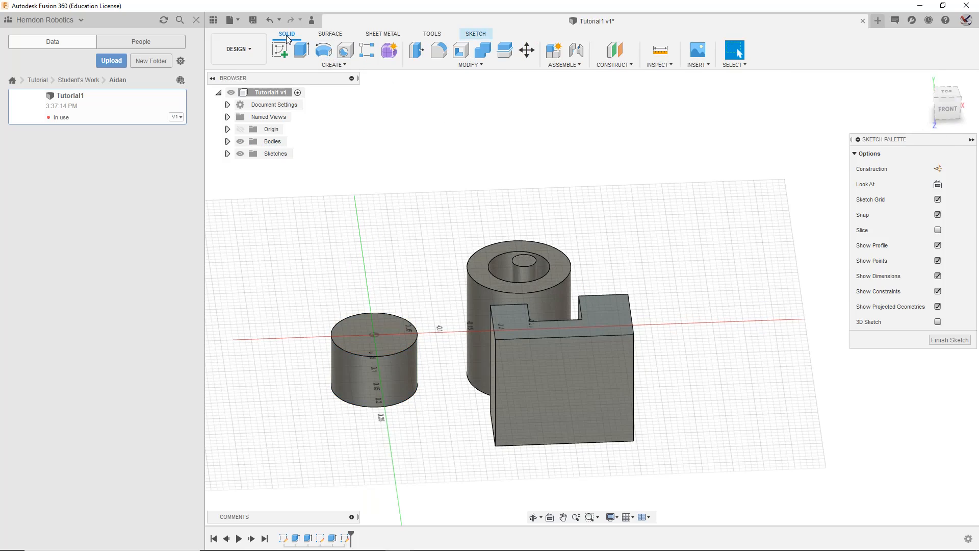
click(305, 66)
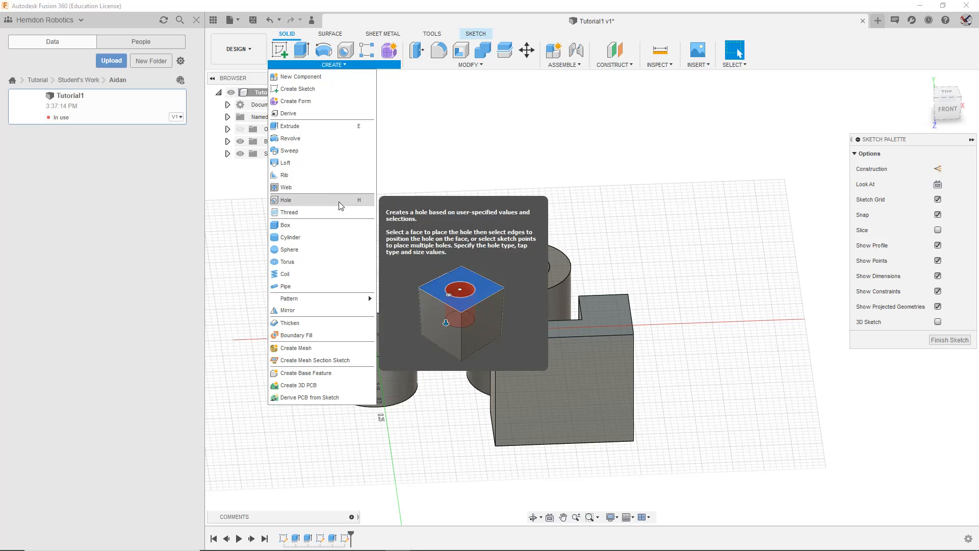
mouse_move(321, 299)
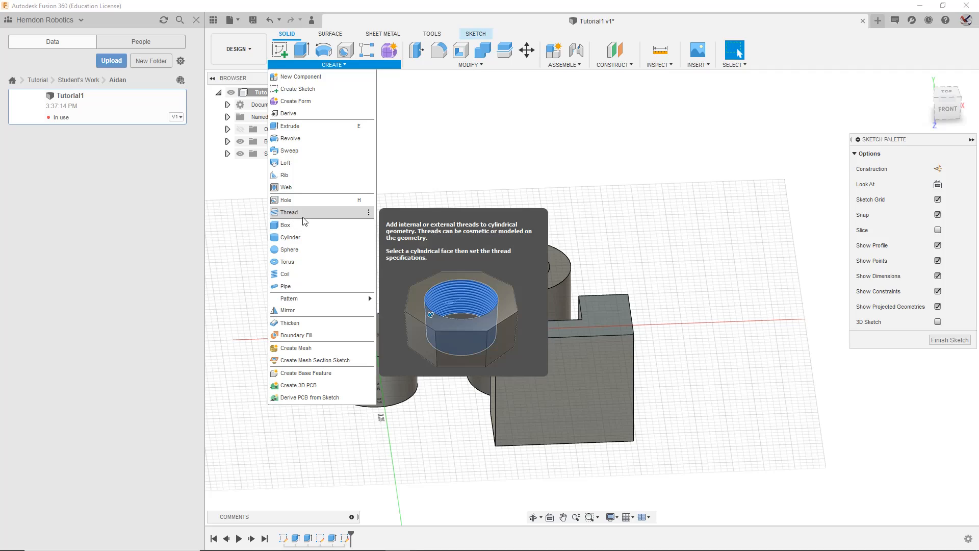
key(Escape)
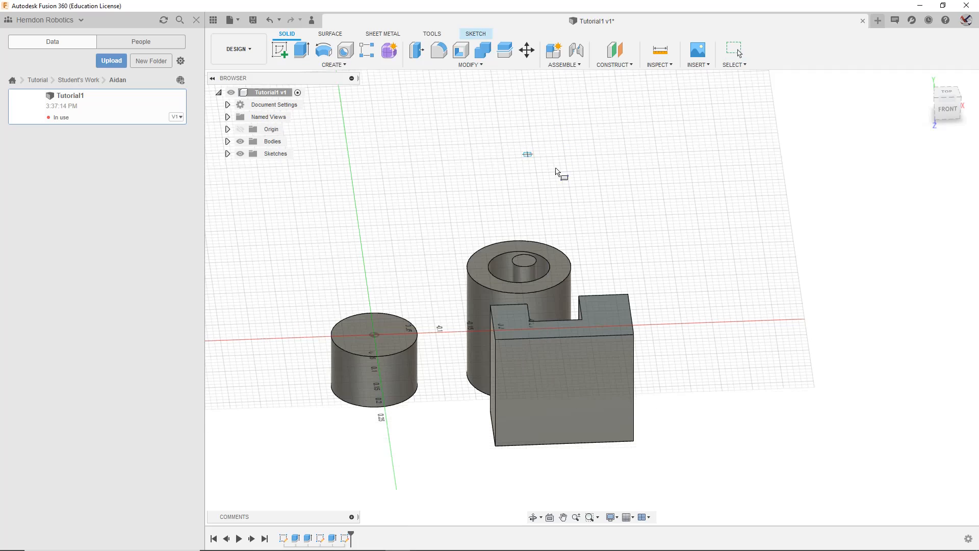
middle_drag(704, 245, 559, 286)
click(610, 223)
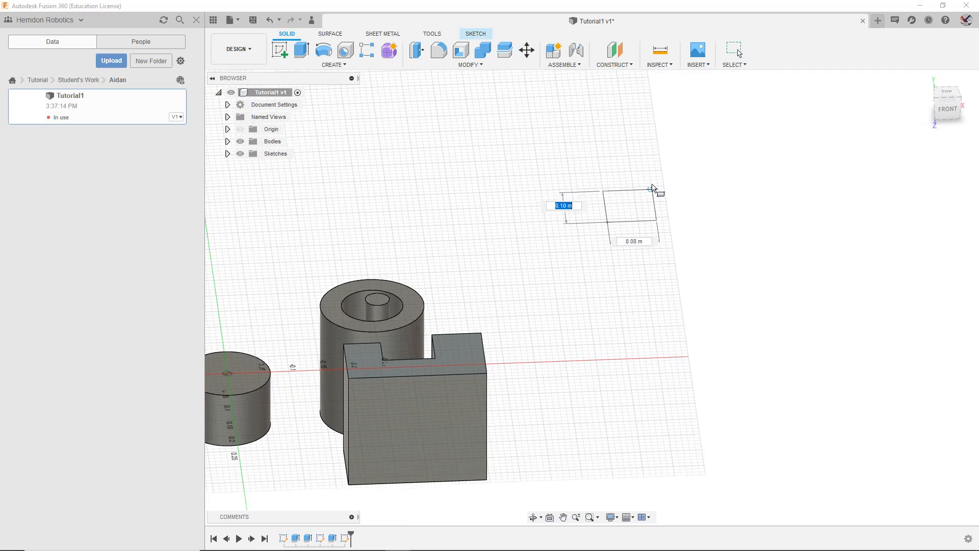
click(651, 168)
drag(628, 184, 627, 154)
click(909, 251)
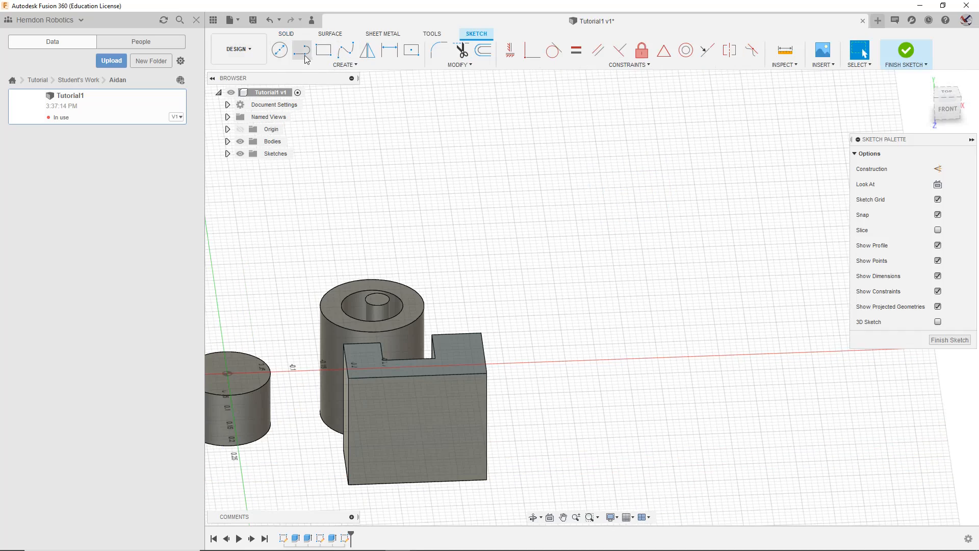
Step: Finish the sketch on the notched block's top face without adding any geometry
click(326, 66)
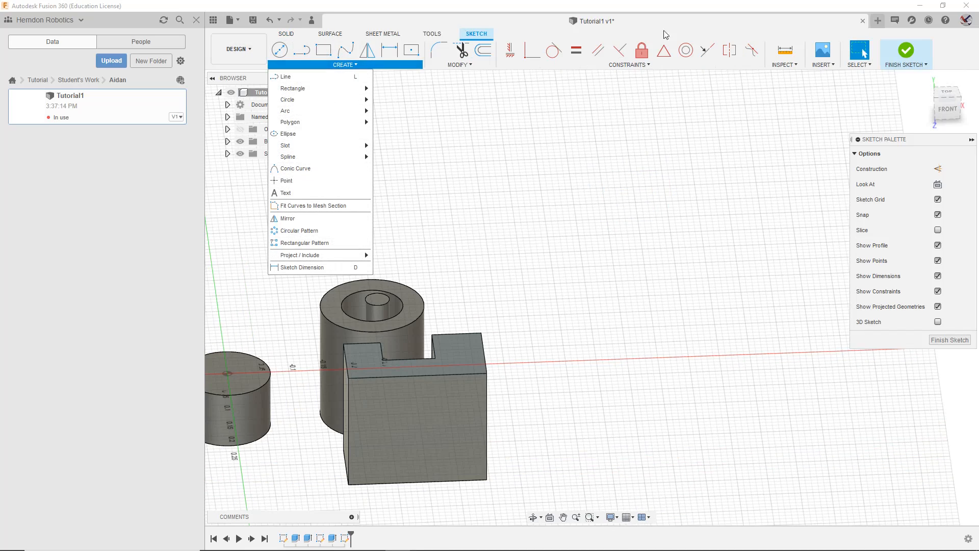
click(906, 50)
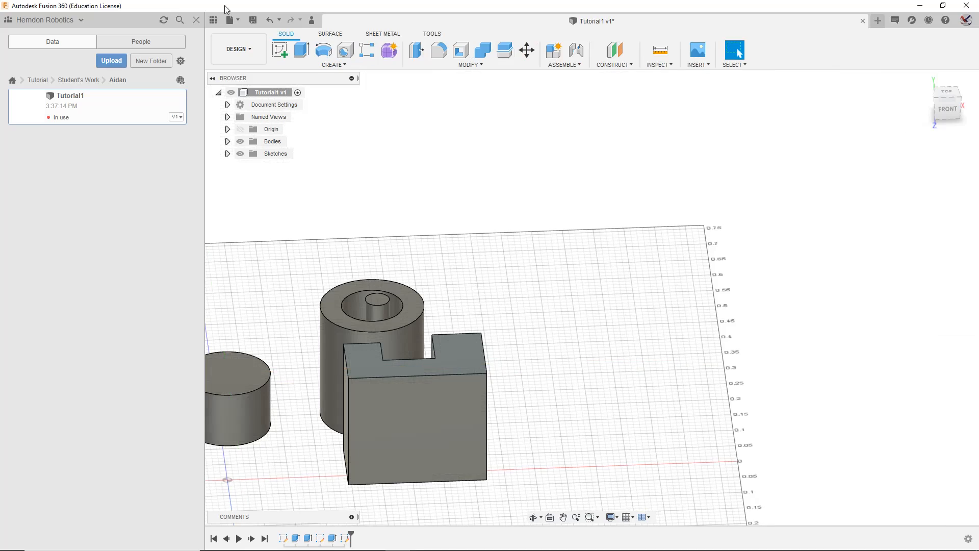
Step: Try placing a Sphere primitive on the horizontal origin plane, beyond the notched block near the X axis at about X 0.83 m
click(326, 65)
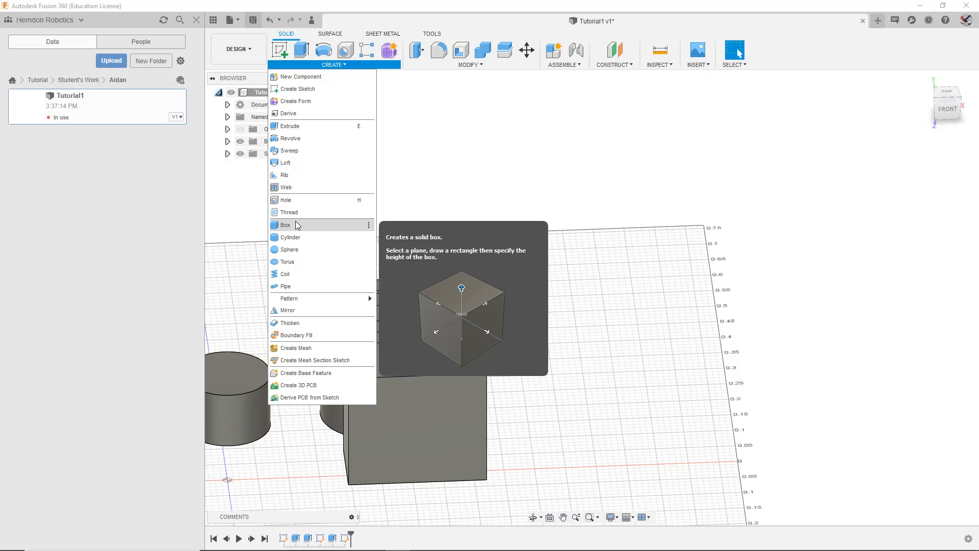
click(302, 247)
middle_drag(573, 359, 659, 202)
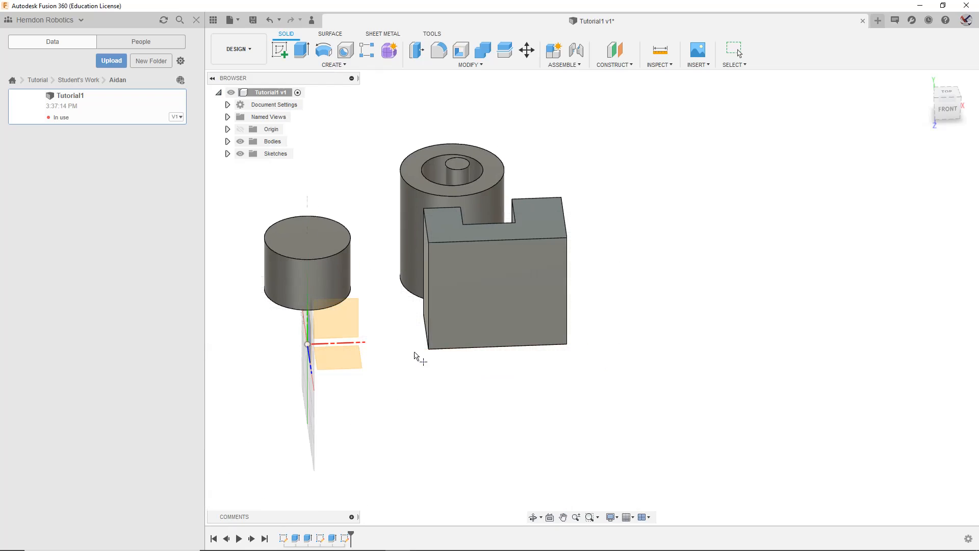
click(343, 357)
middle_drag(688, 317, 382, 323)
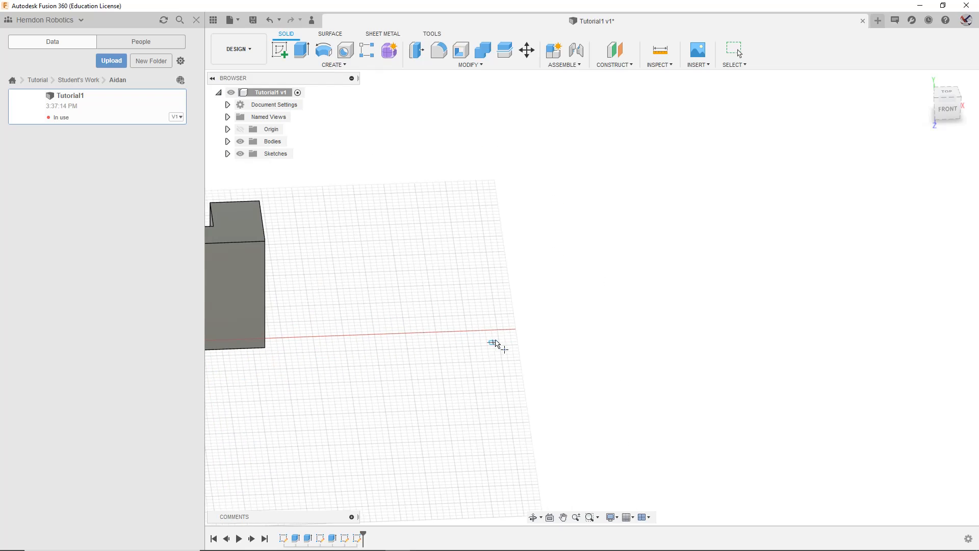
click(559, 321)
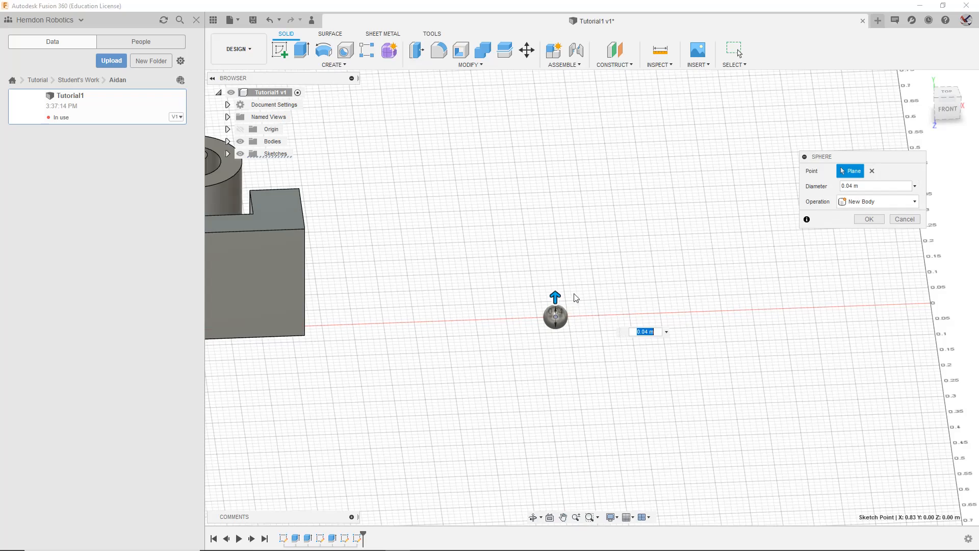
Step: Try enlarging the sphere to a diameter of 0.16 m, look at its operation options, and cancel the command
scroll(586, 292, down, 2)
scroll(592, 281, up, 4)
scroll(592, 282, up, 4)
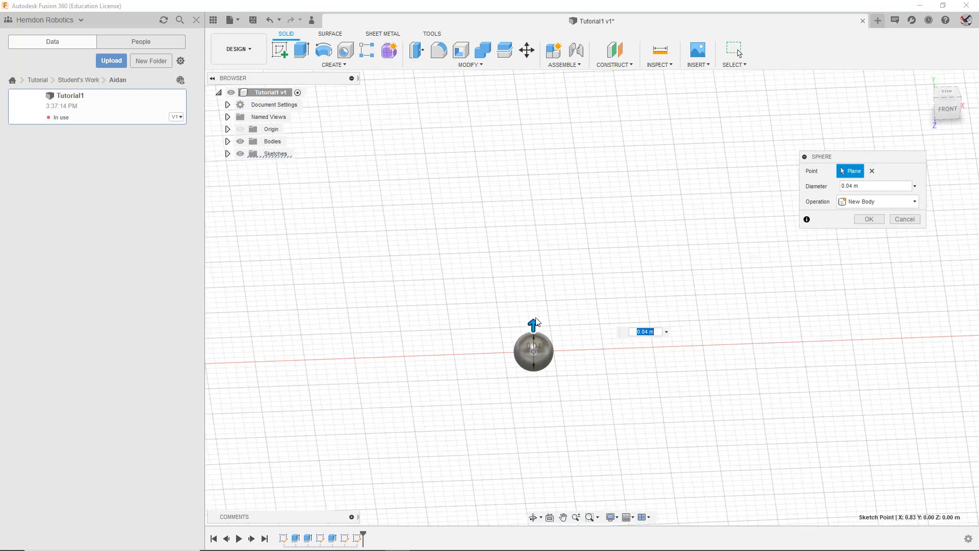
drag(533, 327, 533, 259)
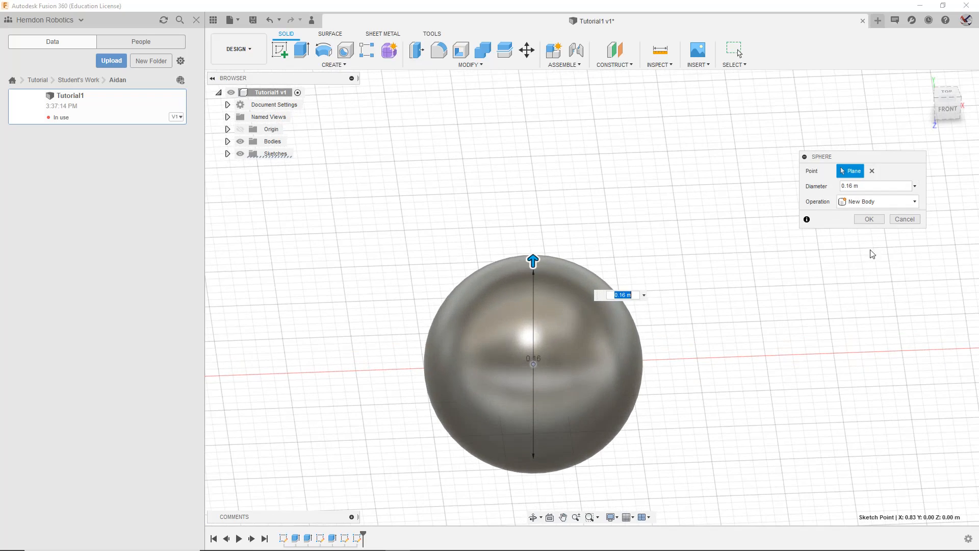
click(876, 203)
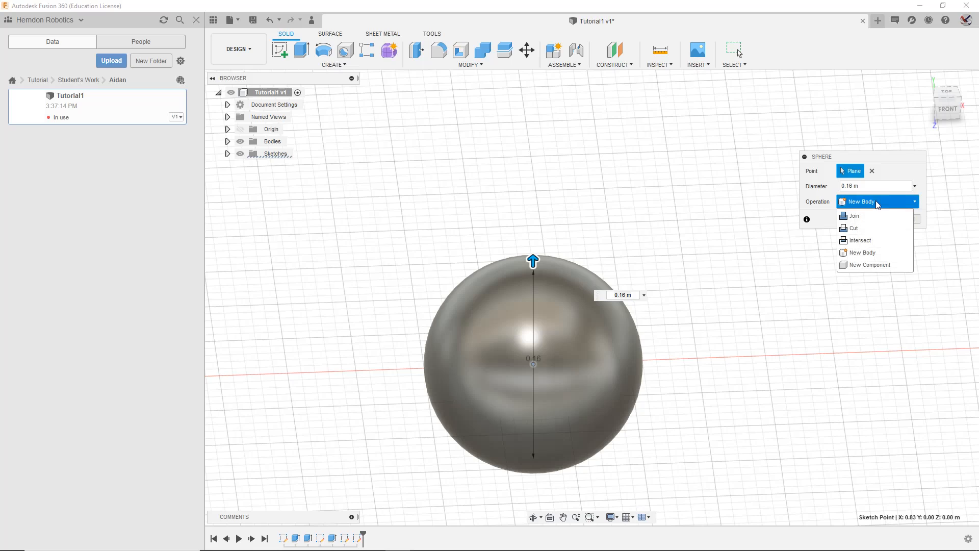
click(915, 220)
scroll(438, 301, down, 2)
middle_drag(444, 300, 582, 257)
scroll(580, 257, down, 2)
click(334, 65)
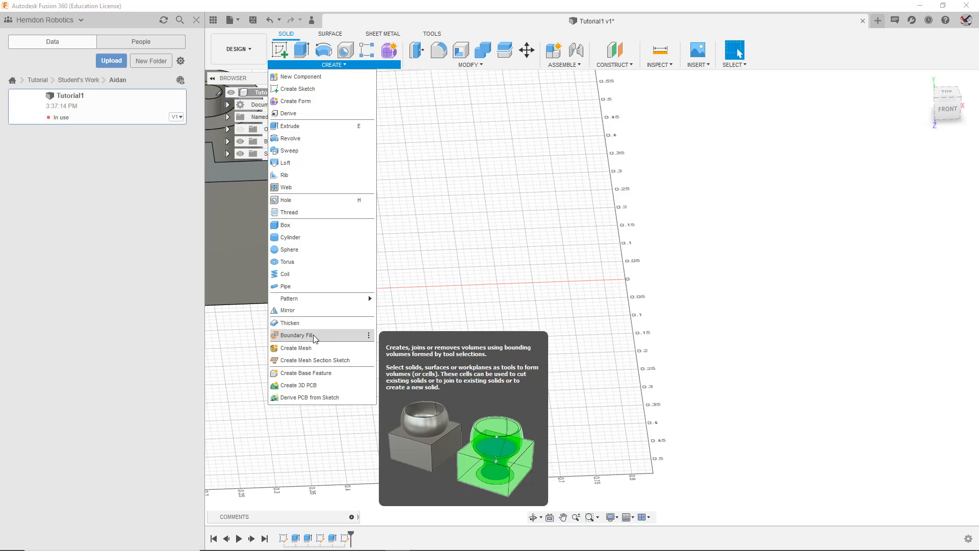
middle_drag(545, 286, 819, 388)
click(327, 65)
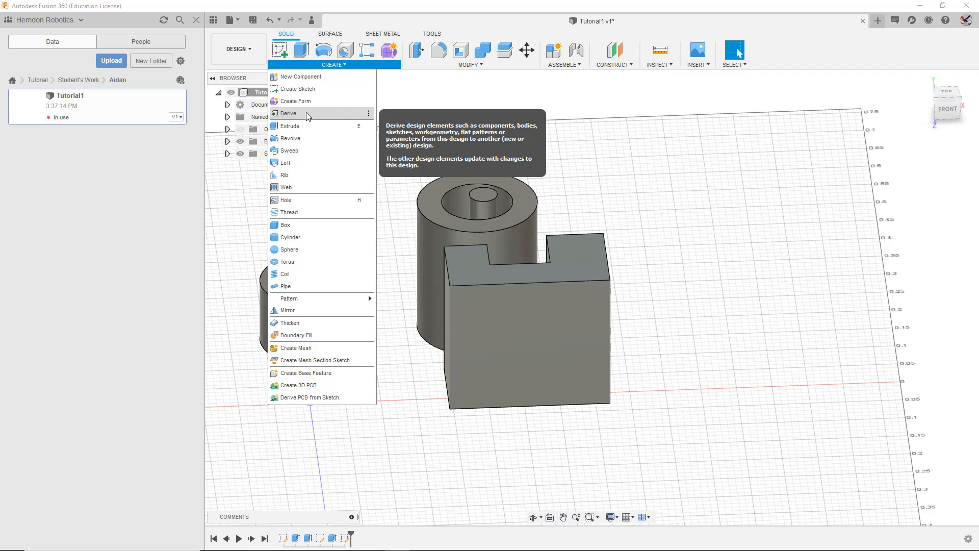
middle_drag(703, 192, 766, 154)
drag(946, 106, 920, 117)
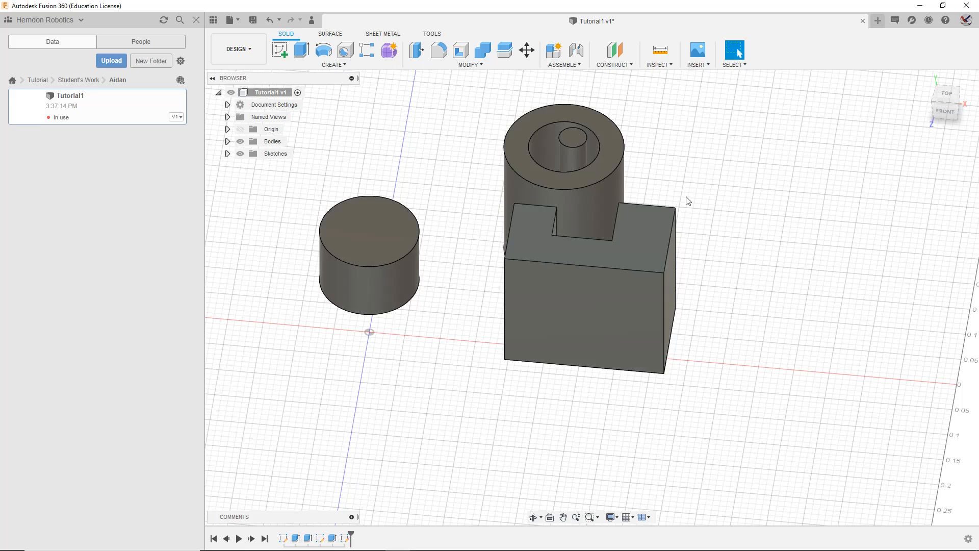
Step: Examine the sketch on the notched block's top by temporarily hiding all bodies, and expand the list of sketches
click(647, 256)
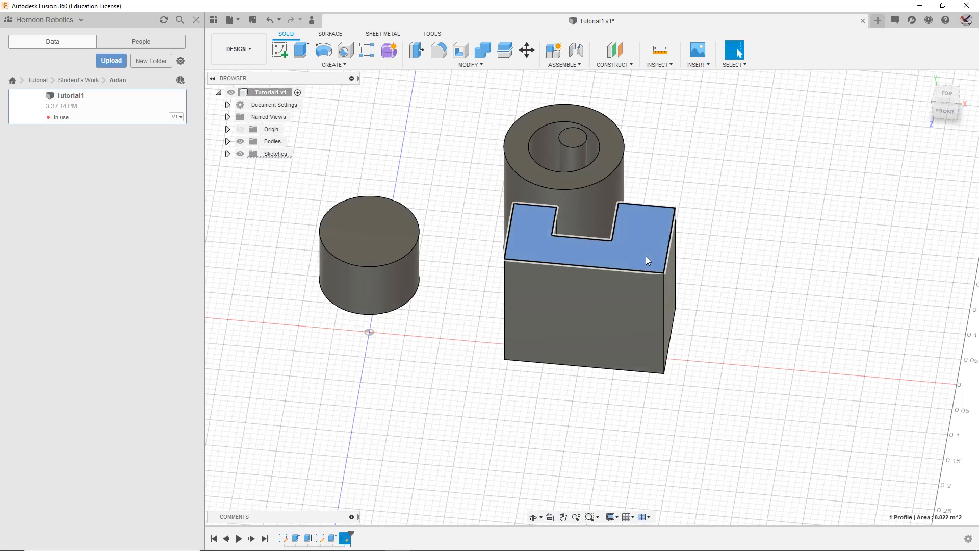
click(755, 208)
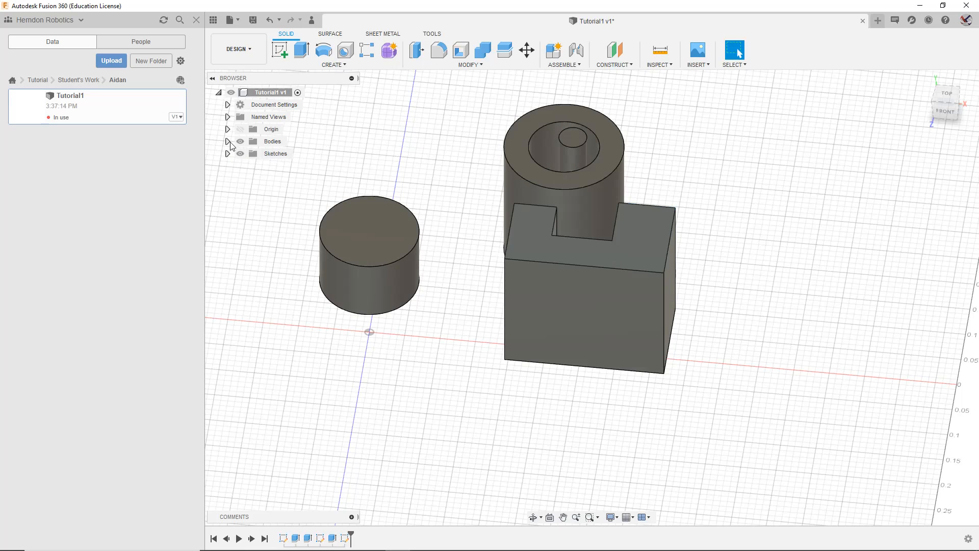
click(241, 154)
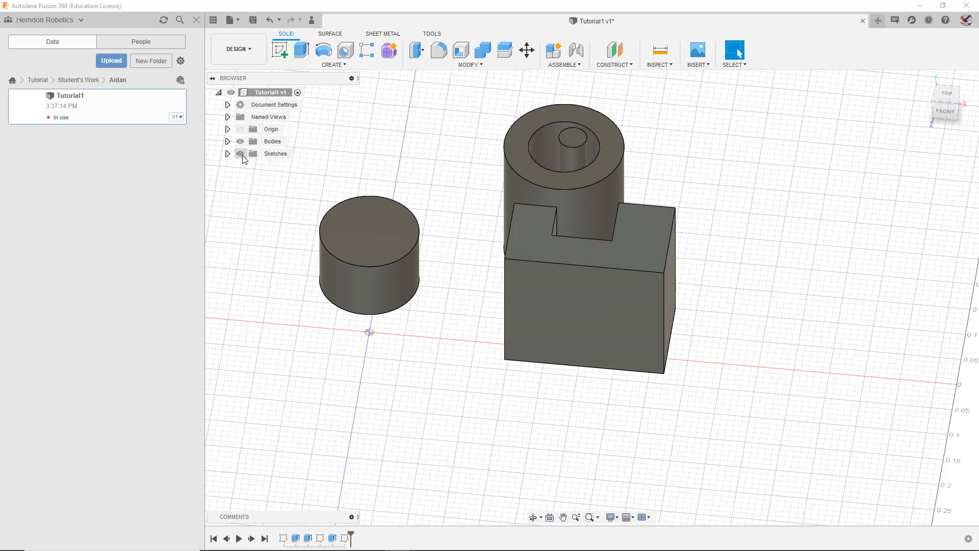
scroll(658, 214, up, 3)
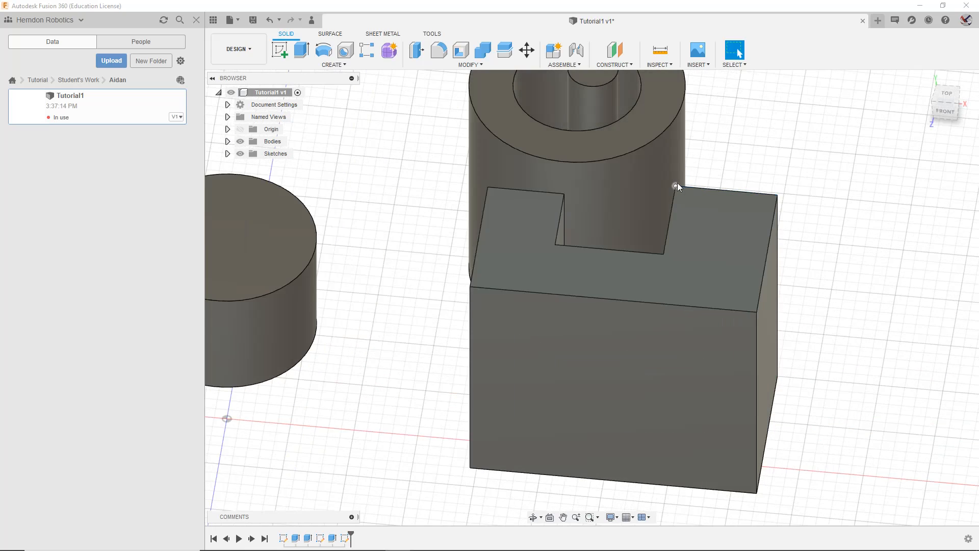
click(241, 143)
scroll(647, 274, down, 2)
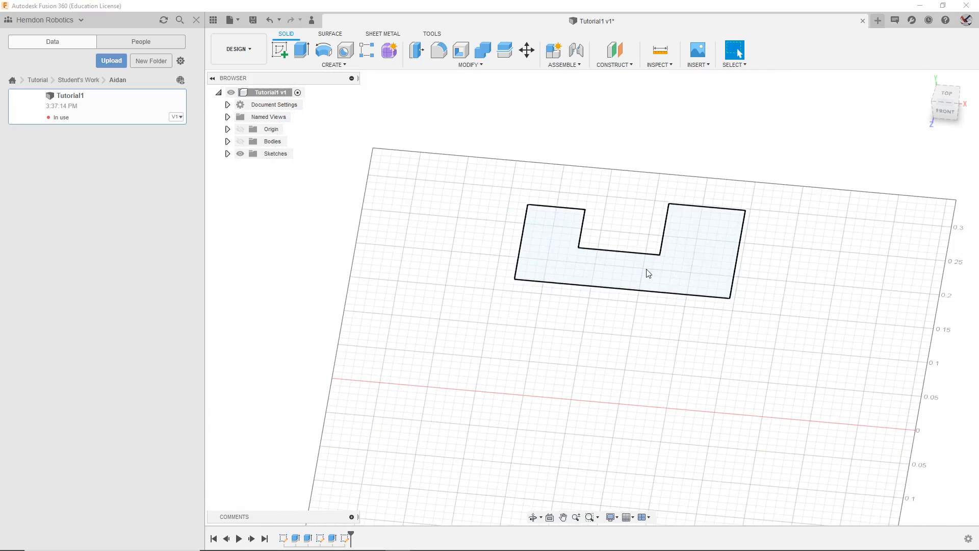
click(227, 153)
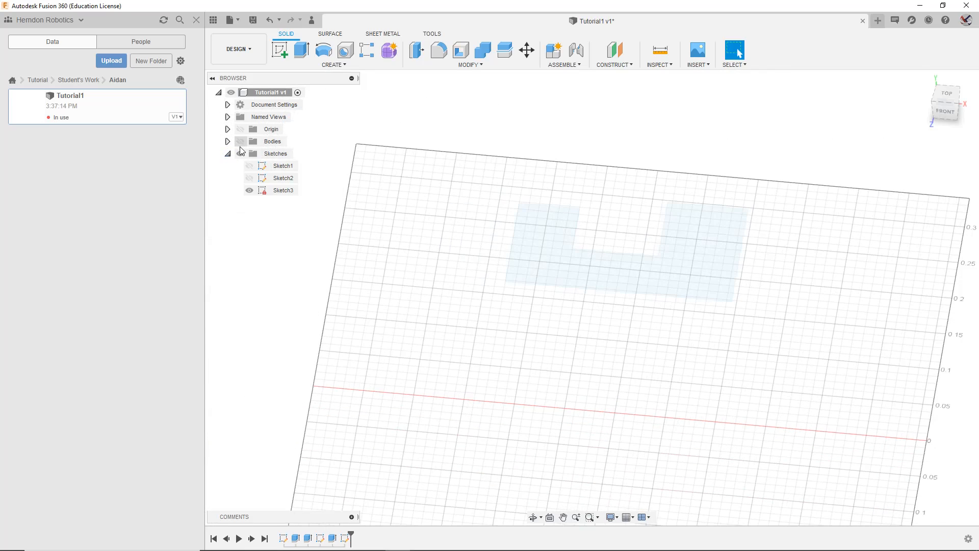
click(240, 142)
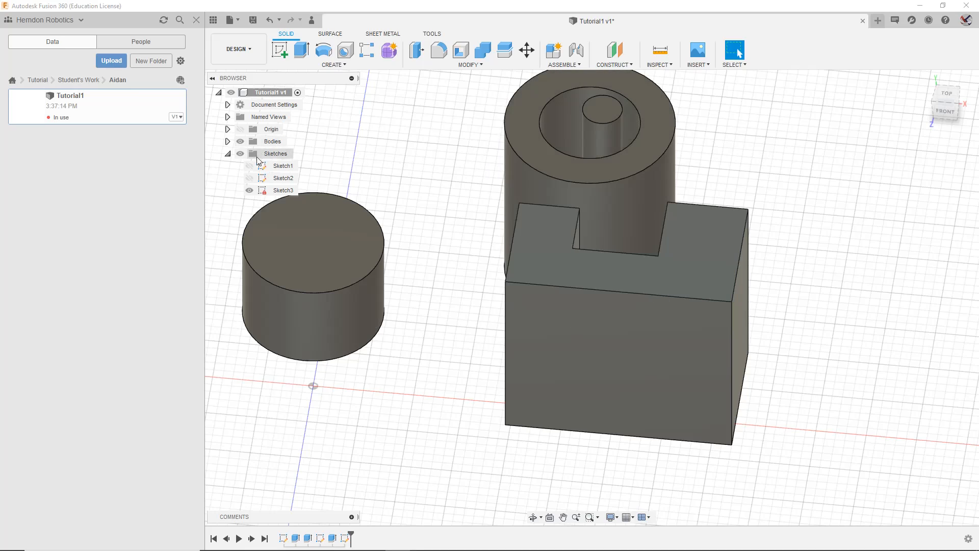
Step: Show Sketch1 and Sketch2 briefly to compare them with the bodies, and hide both again
click(250, 167)
click(250, 178)
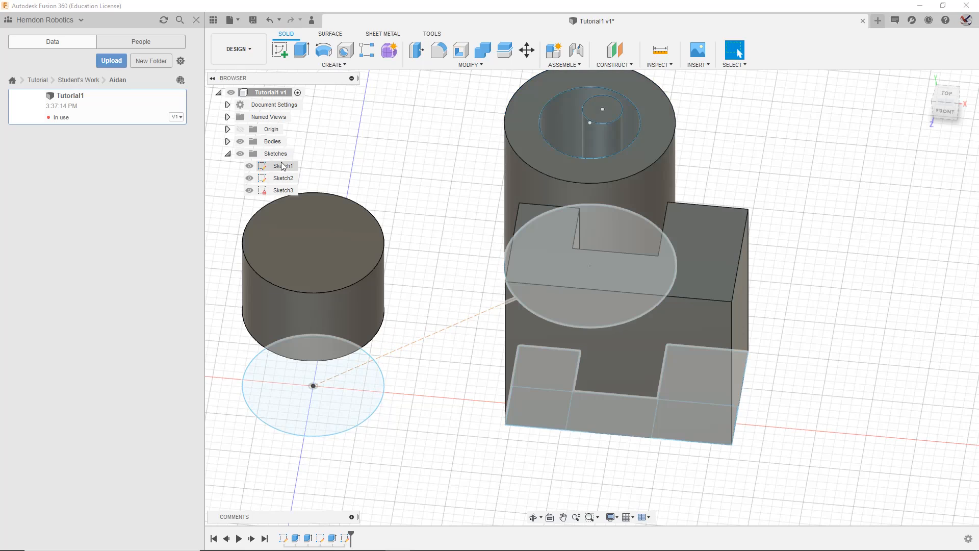
click(249, 166)
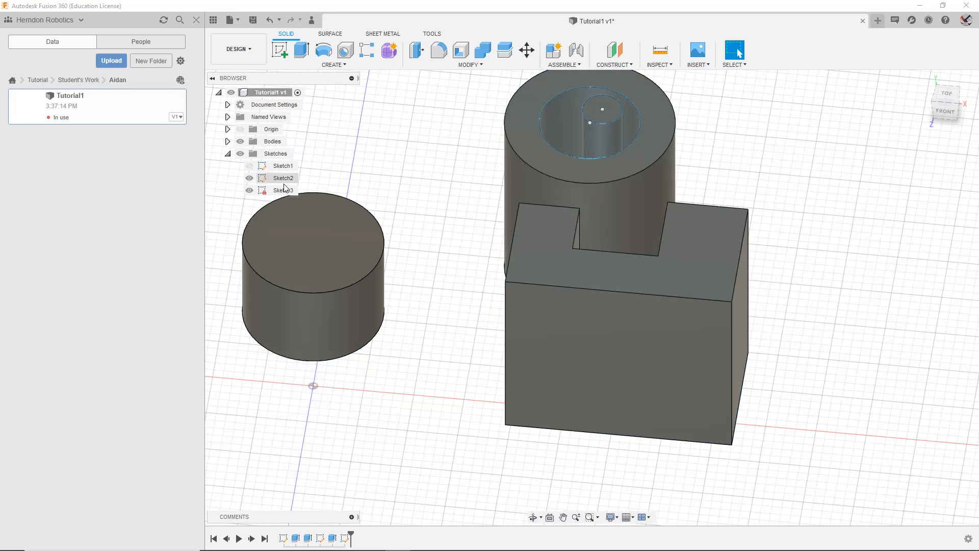
click(250, 180)
Step: Hide Sketch3 on the notched block's top face and collapse the list of sketches
scroll(629, 225, up, 2)
scroll(719, 281, down, 4)
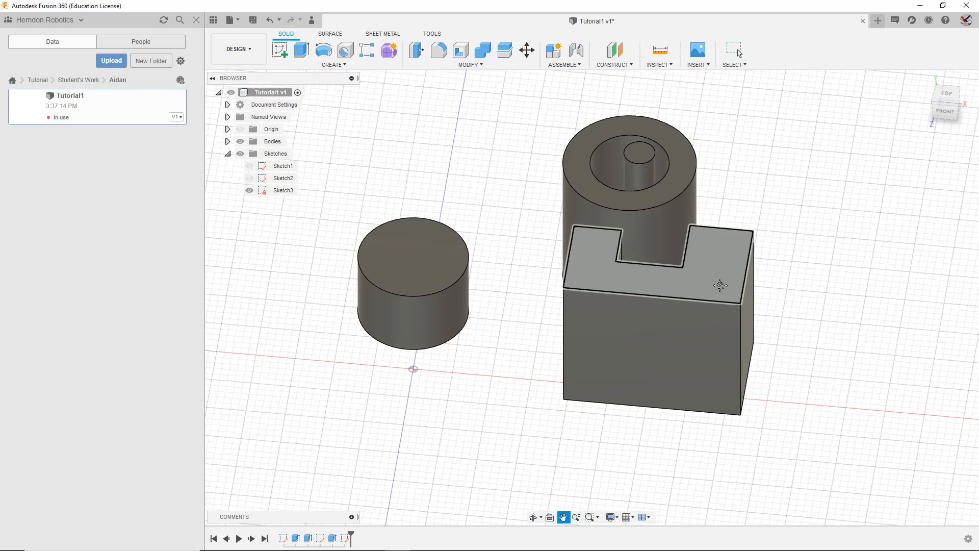
middle_drag(721, 286, 421, 250)
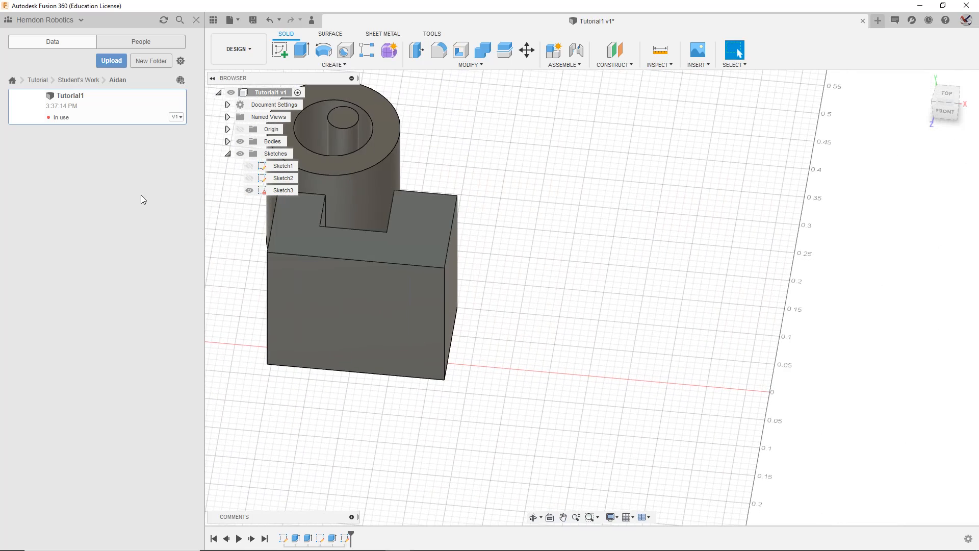
click(250, 190)
click(291, 190)
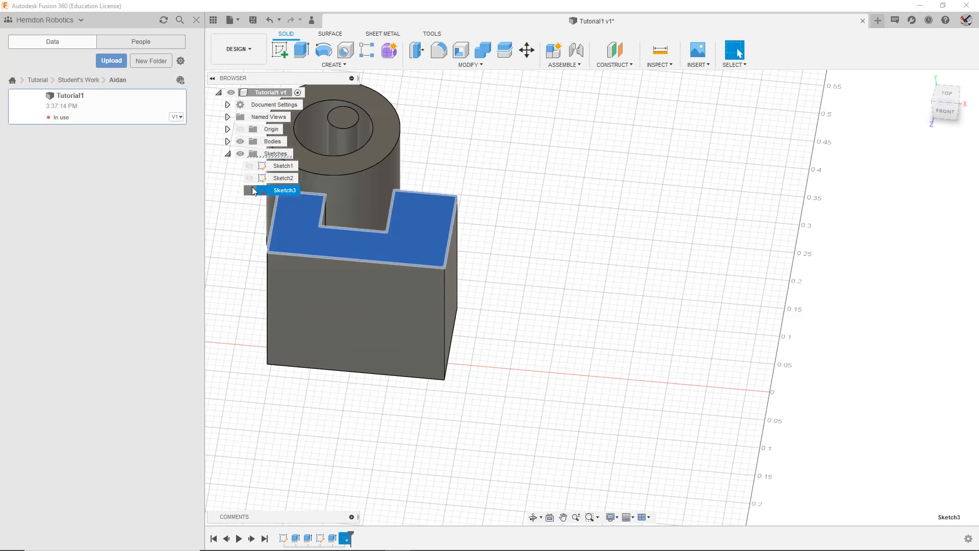
click(499, 171)
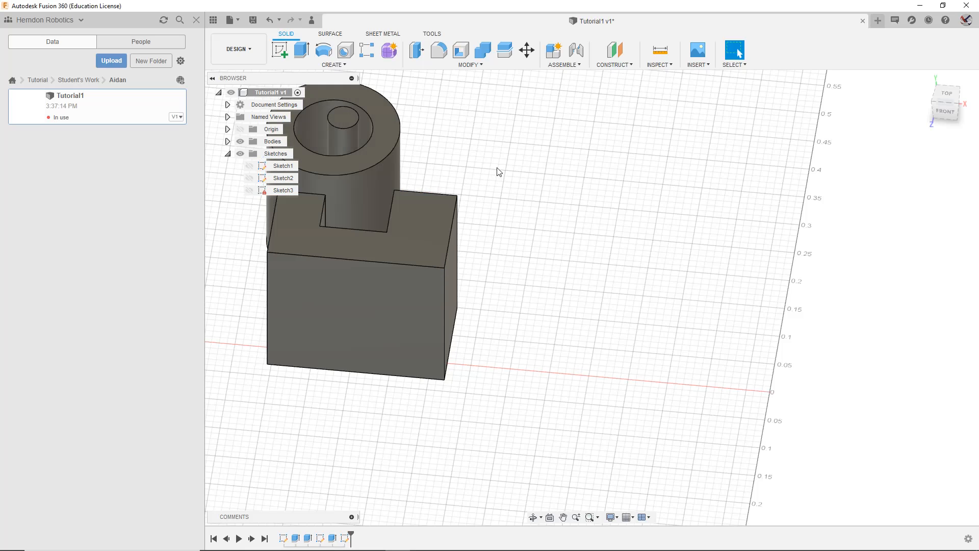
middle_drag(498, 170, 679, 193)
middle_drag(437, 120, 484, 173)
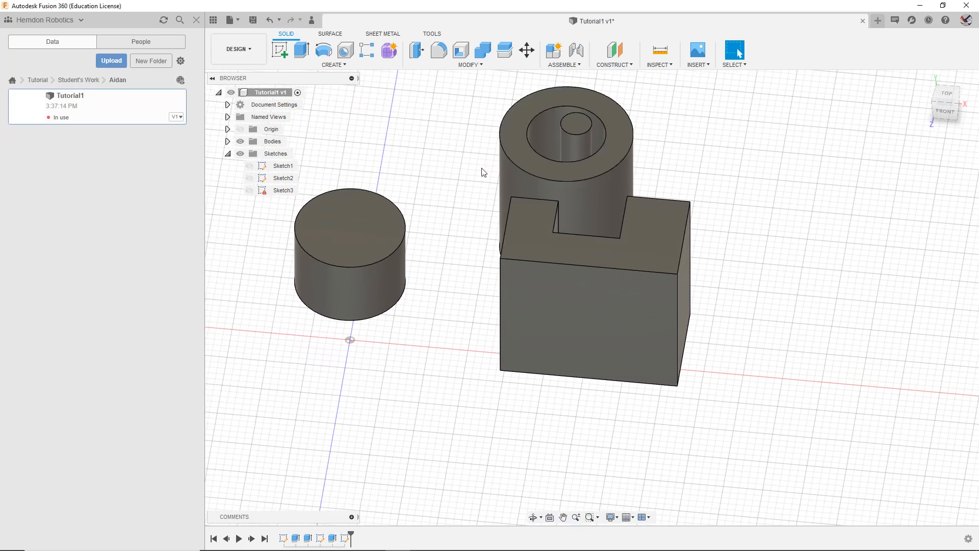
click(228, 154)
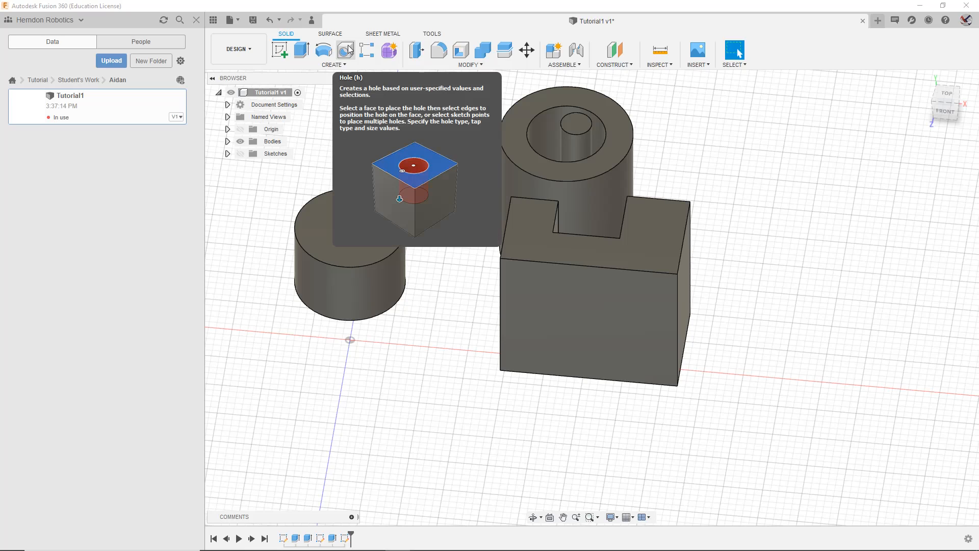
Step: Examine the bodies from directly above and return to an angled view with nothing selected
click(946, 95)
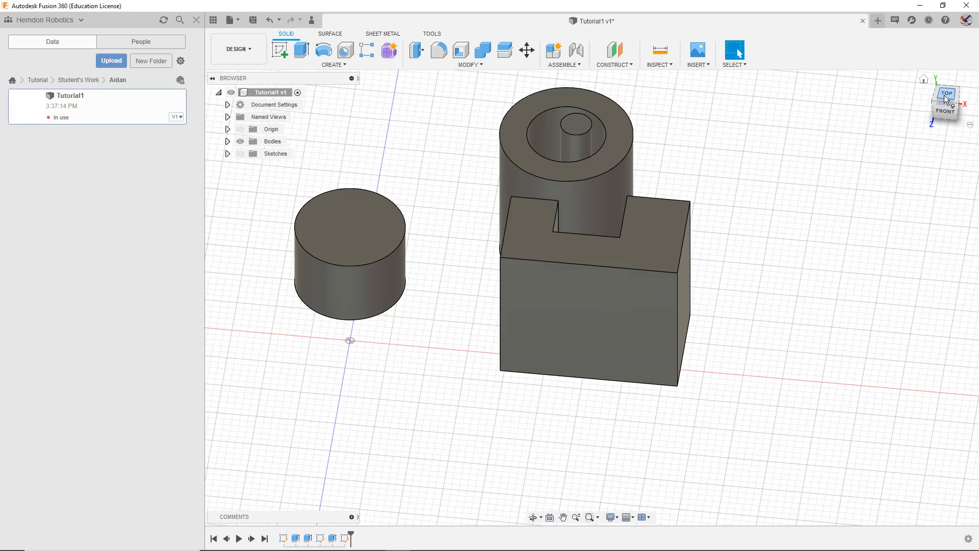
middle_drag(735, 176, 723, 252)
drag(747, 105, 432, 326)
click(725, 208)
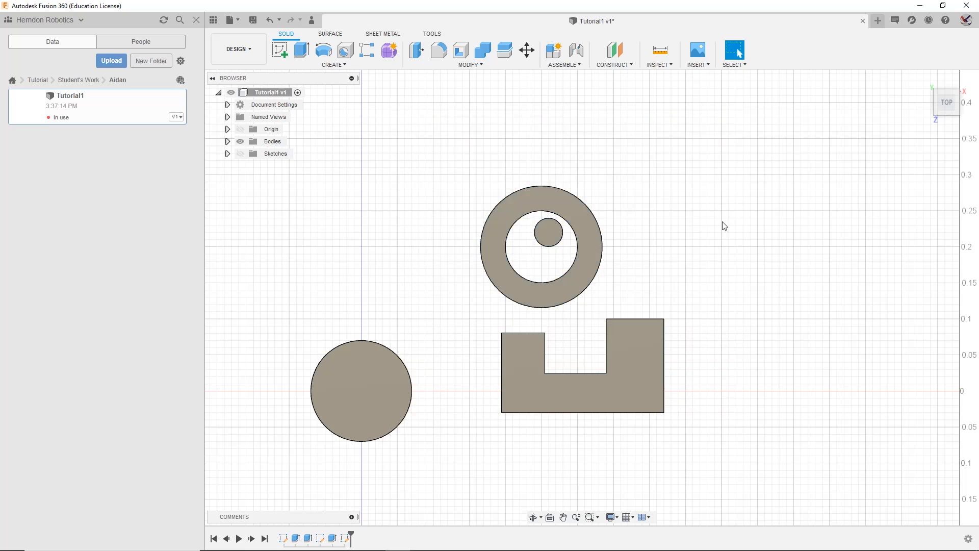
drag(944, 103, 924, 51)
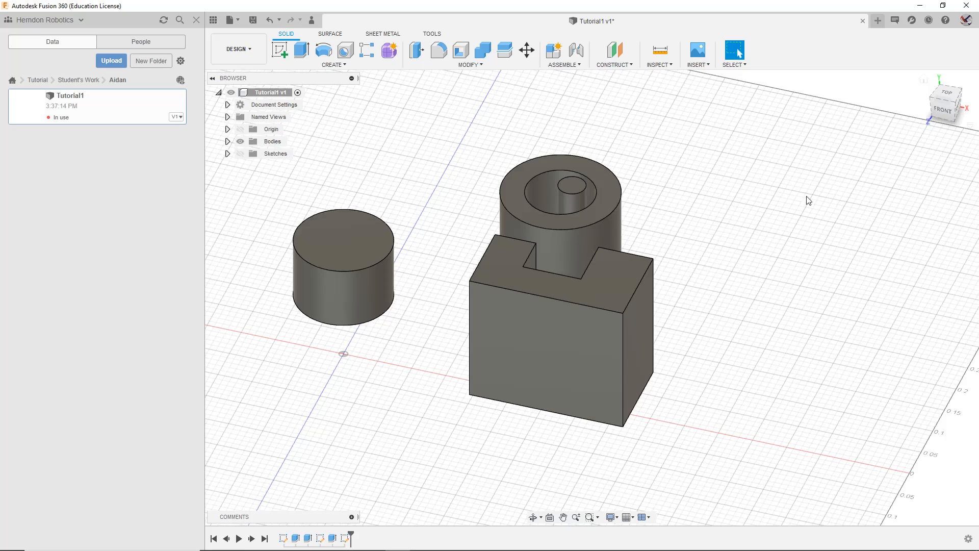
double_click(617, 341)
click(667, 285)
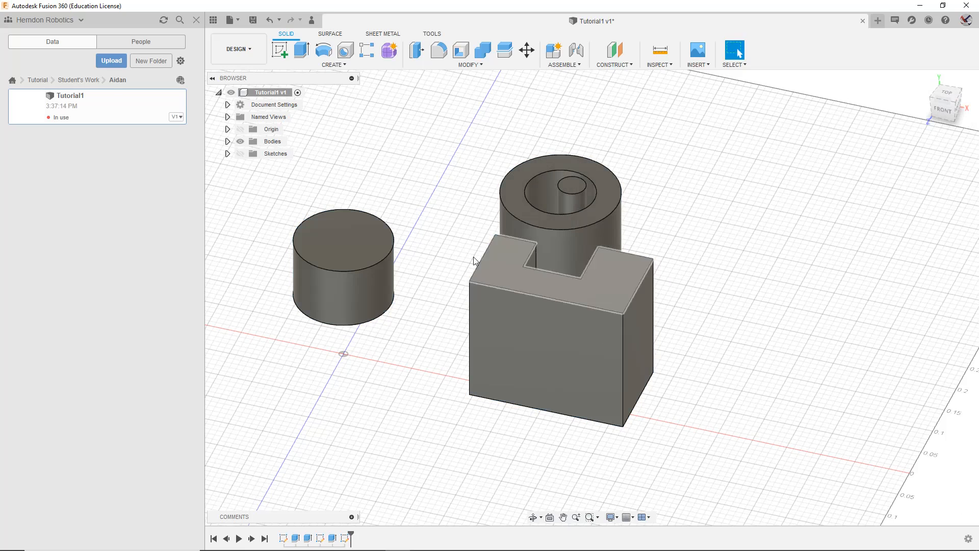
Step: Expand the list of bodies, select Body3 and Body4 in turn to identify them, and clear the selection
click(228, 142)
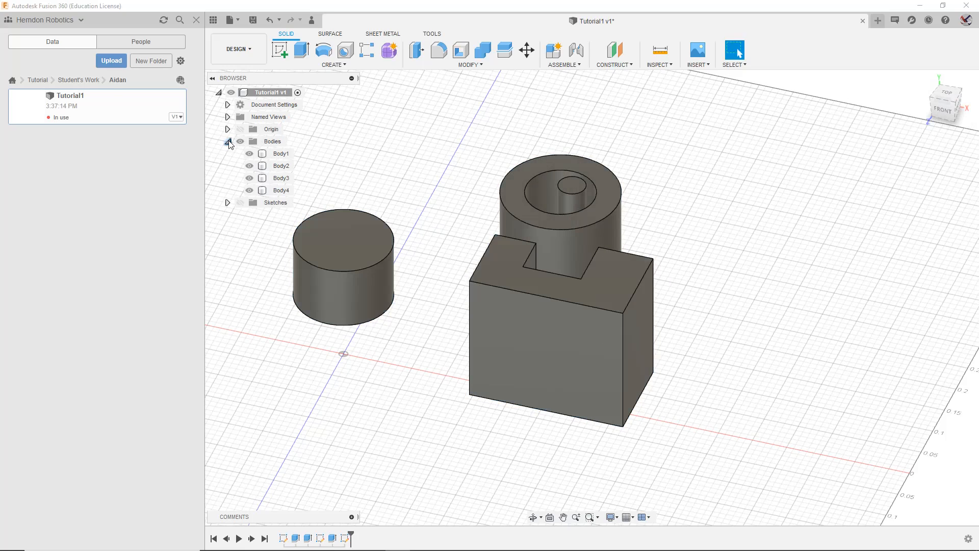
click(281, 178)
click(280, 192)
click(637, 168)
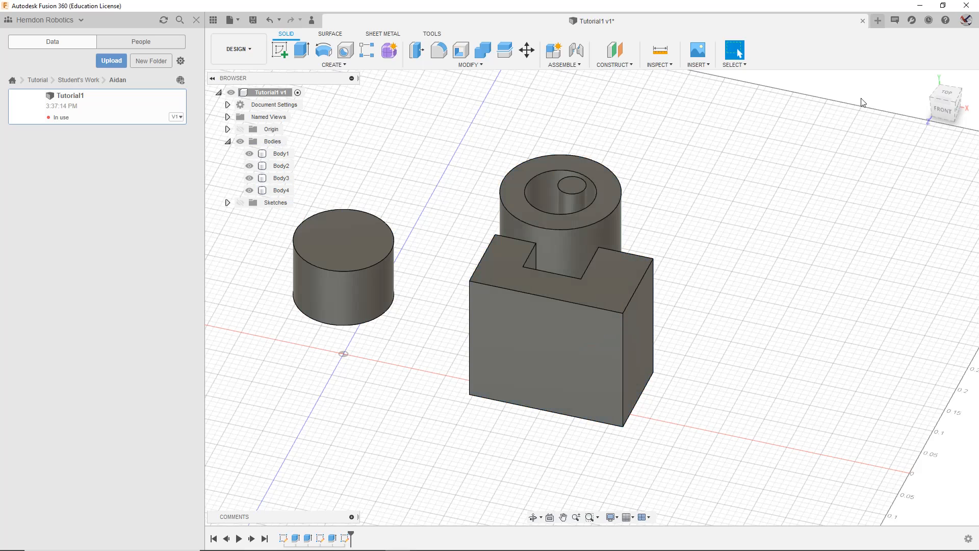
Step: Check selection on the short cylinder's top face, clear it, and select the tall hollow cylinder as a whole from a steeper view
drag(954, 95, 934, 142)
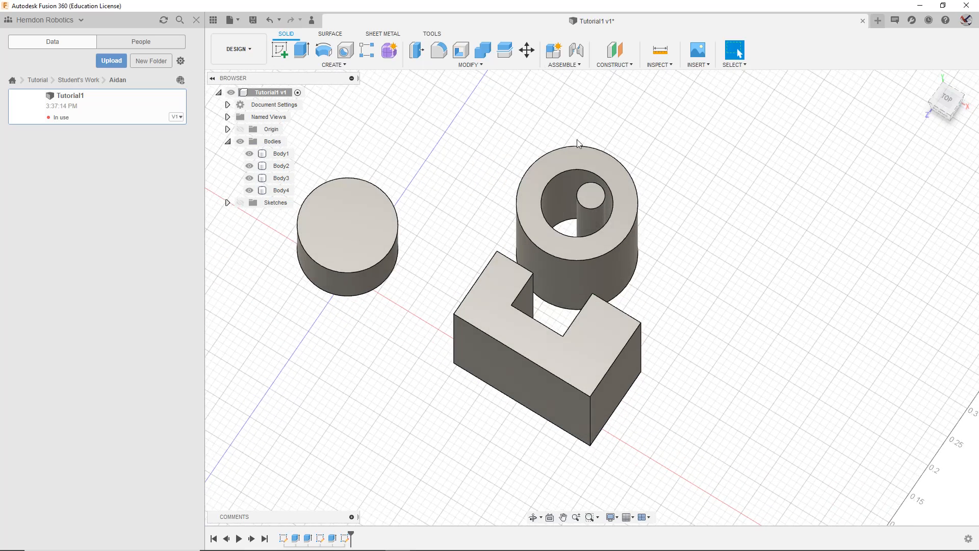
click(322, 229)
click(423, 151)
double_click(529, 190)
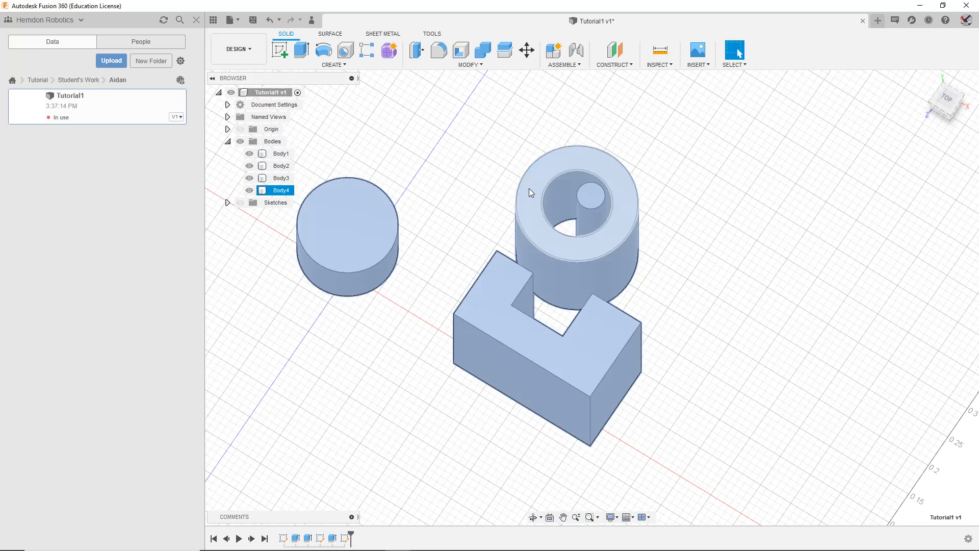
Step: Select Body4, Body3 and Body2 in turn in the list of bodies to identify each solid
click(285, 190)
click(283, 178)
click(285, 166)
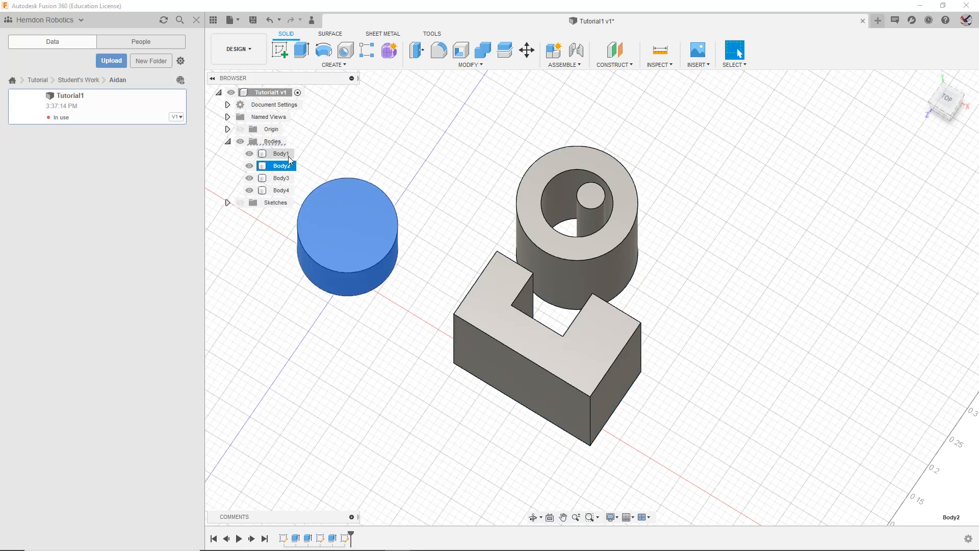
Step: Start moving Body1 and shift it about -0.01 m along X to centre it in the hollow cylinder as seen from above
click(286, 154)
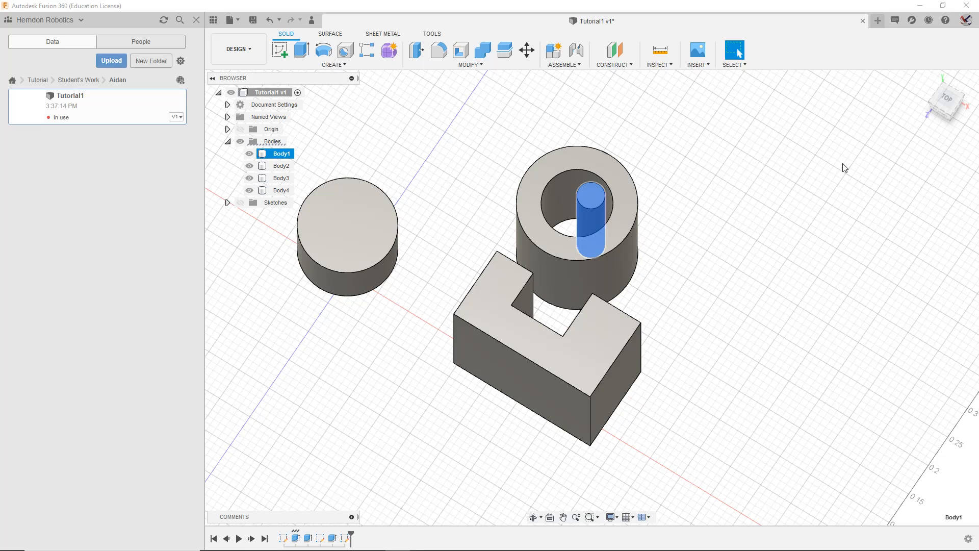
click(937, 105)
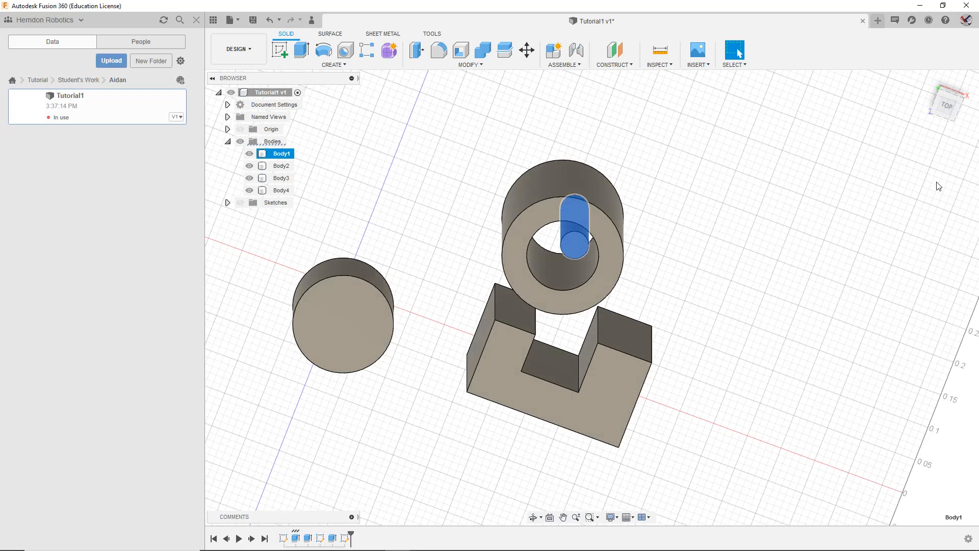
key(m)
click(947, 98)
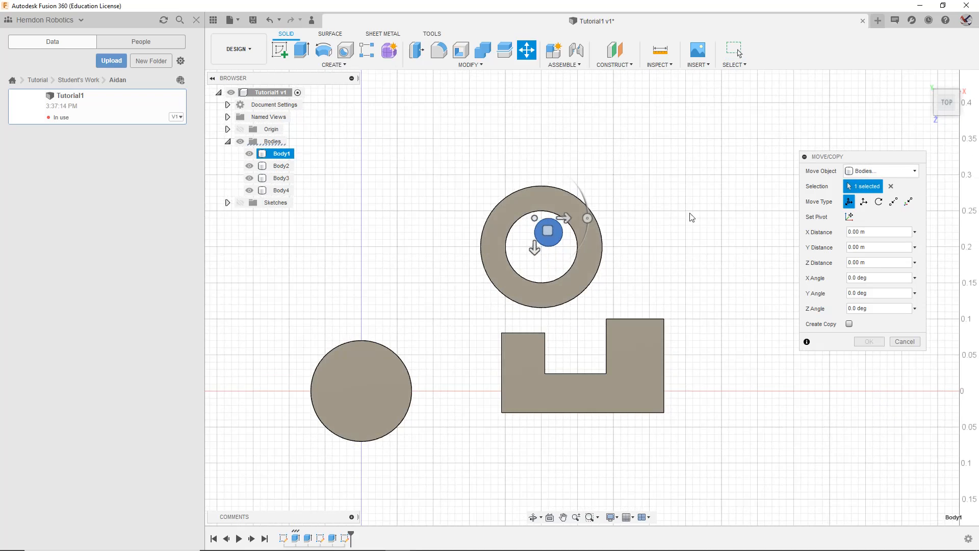
scroll(572, 239, down, 3)
drag(544, 258, 544, 269)
drag(575, 235, 564, 237)
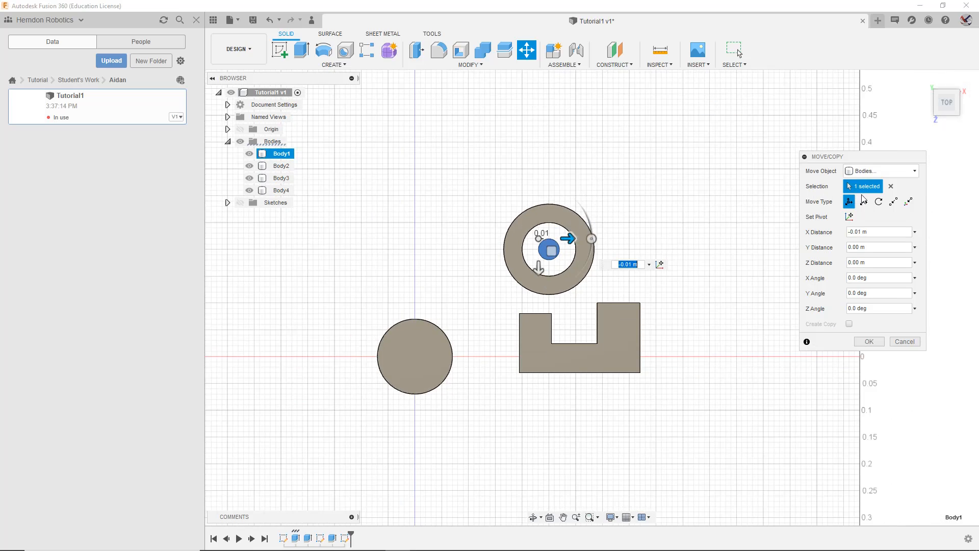
scroll(570, 281, down, 4)
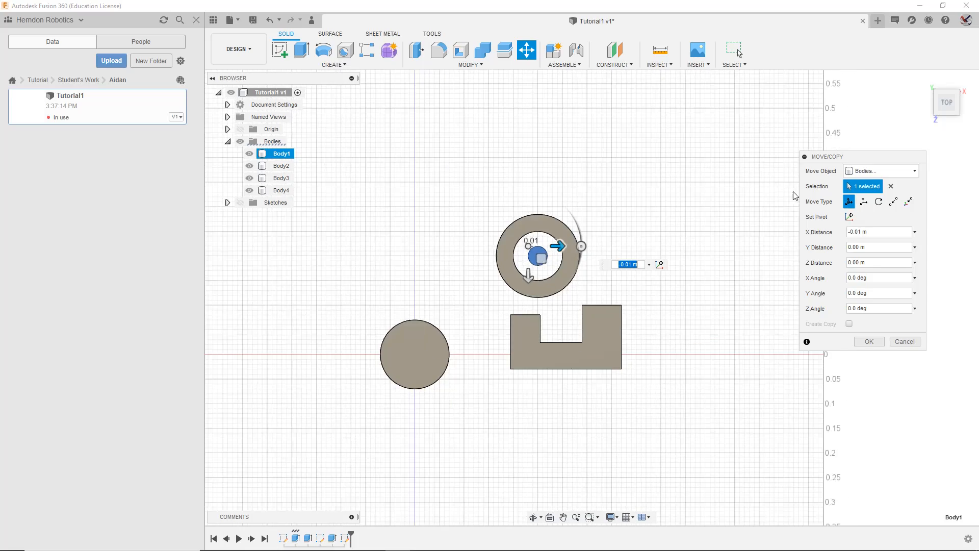
scroll(569, 279, up, 3)
scroll(775, 196, up, 2)
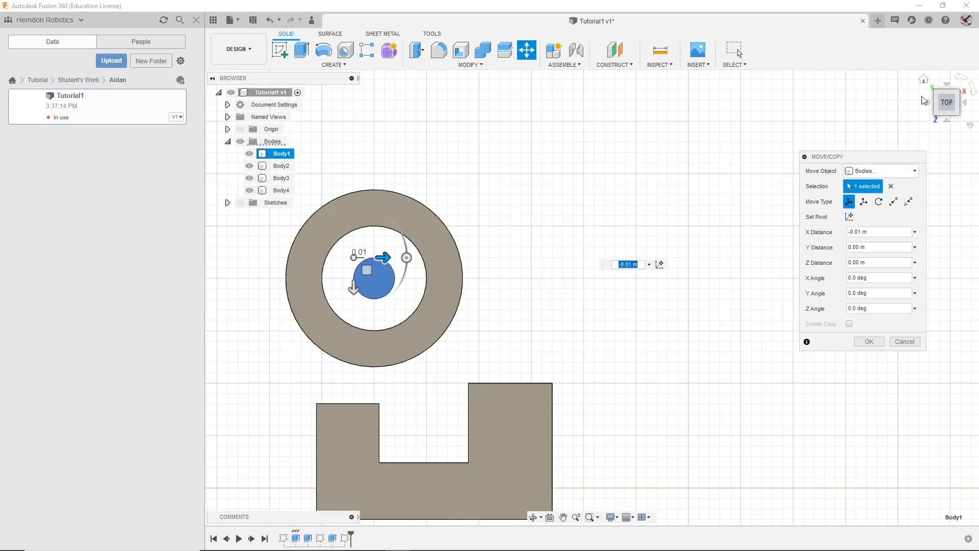
Step: Try sliding Body1 about 0.02 m along X and turning it with its rotation handles in an angled view
drag(944, 104, 921, 80)
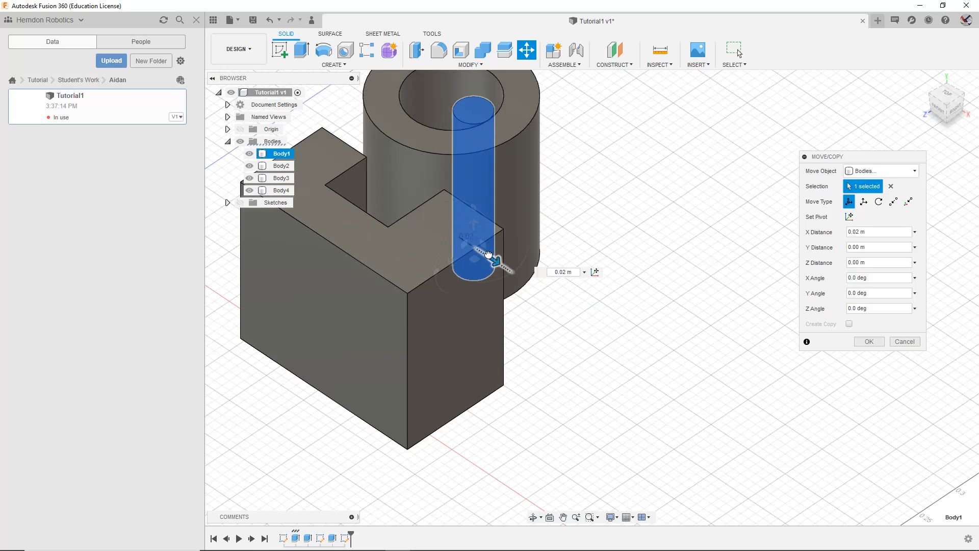
drag(477, 245, 459, 196)
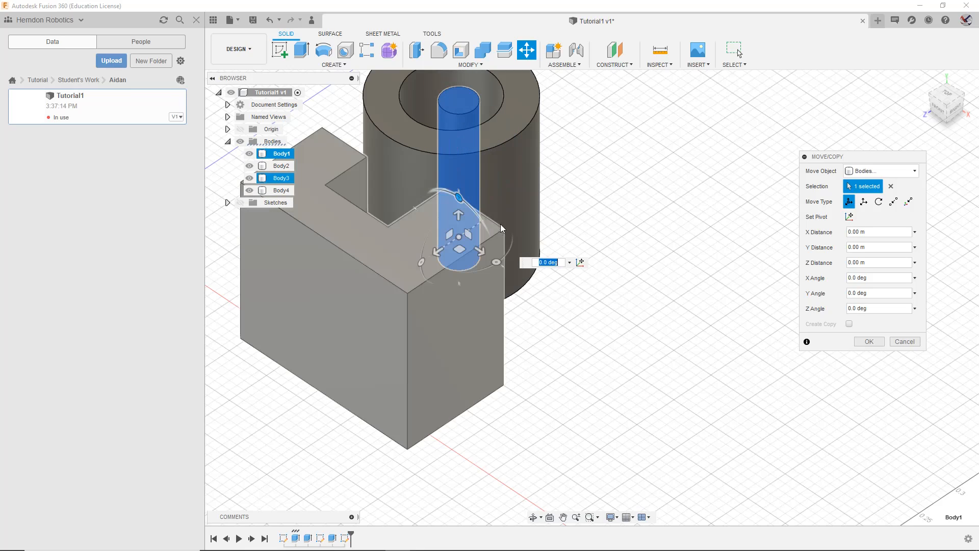
mouse_move(491, 262)
mouse_down()
mouse_move(508, 252)
mouse_move(507, 221)
mouse_move(538, 209)
mouse_move(510, 247)
mouse_move(520, 250)
mouse_move(496, 262)
mouse_up()
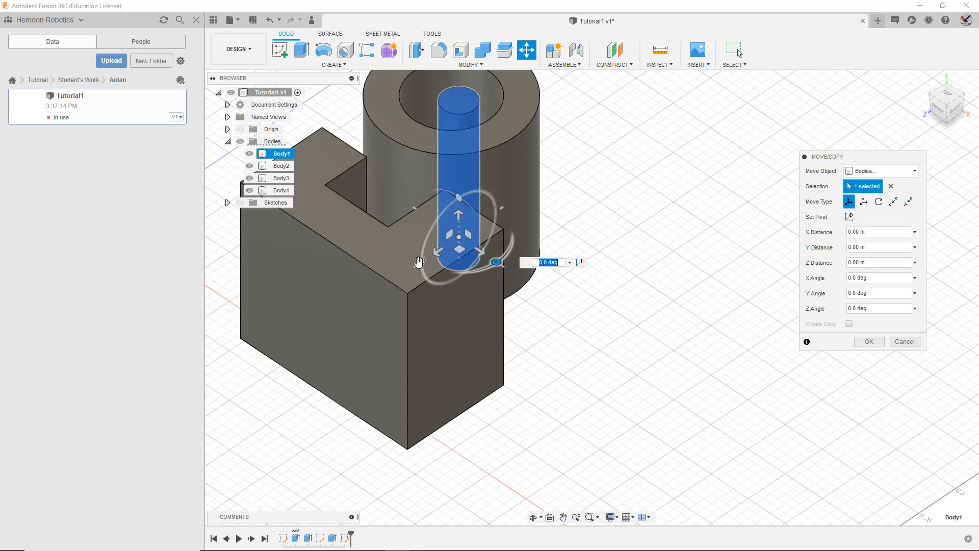
Step: Set the move pivot at the centre of Body1's top face and rotate the body 90 degrees about Z
middle_drag(628, 169, 647, 297)
click(938, 94)
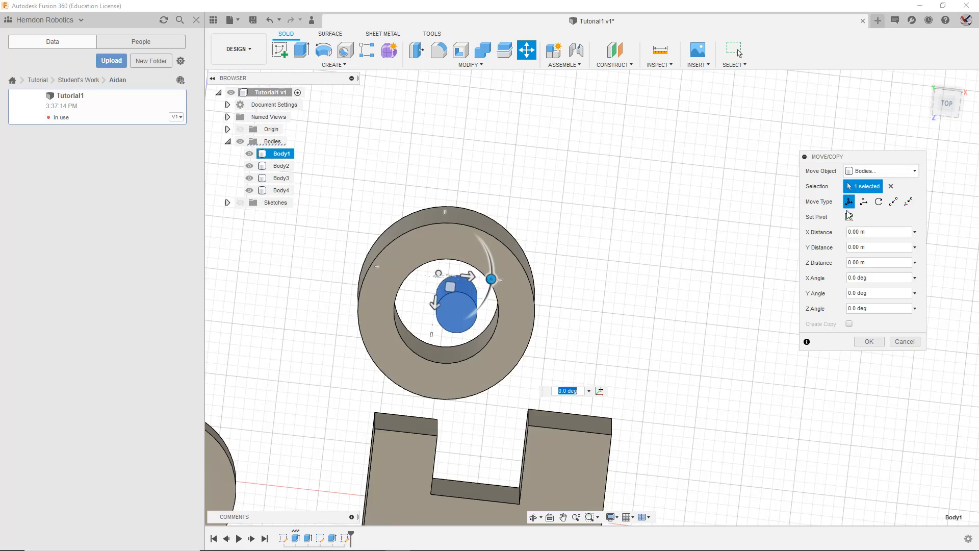
click(457, 329)
scroll(475, 303, down, 3)
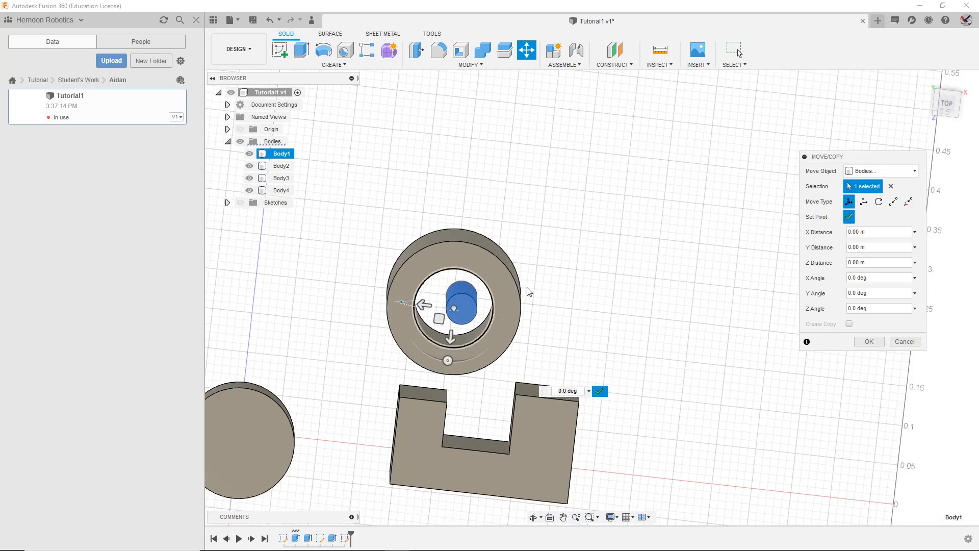
drag(946, 105, 946, 84)
scroll(442, 283, down, 2)
scroll(441, 286, up, 4)
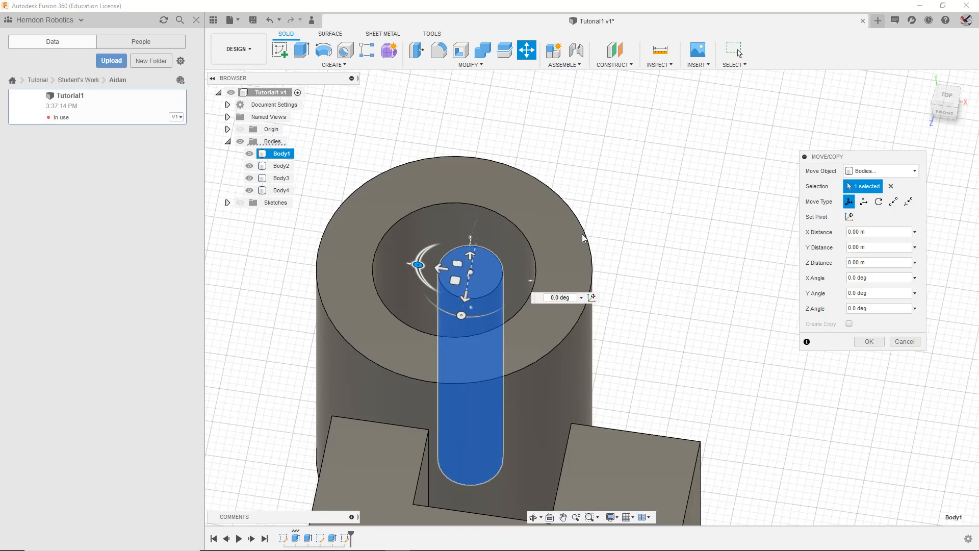
drag(418, 265, 617, 301)
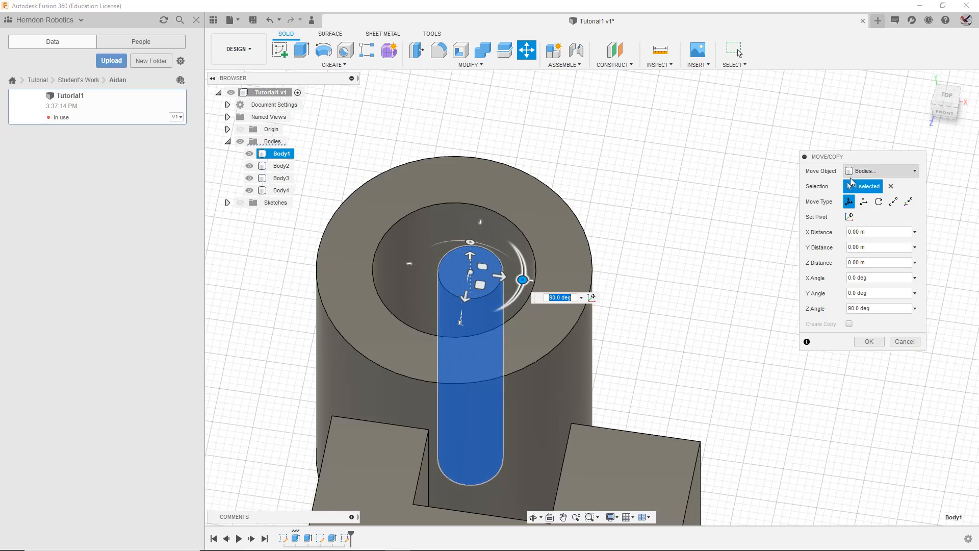
Step: Try the Translate and Rotate move types on Body1, using the rod's top circular edge as the rotation axis
click(864, 202)
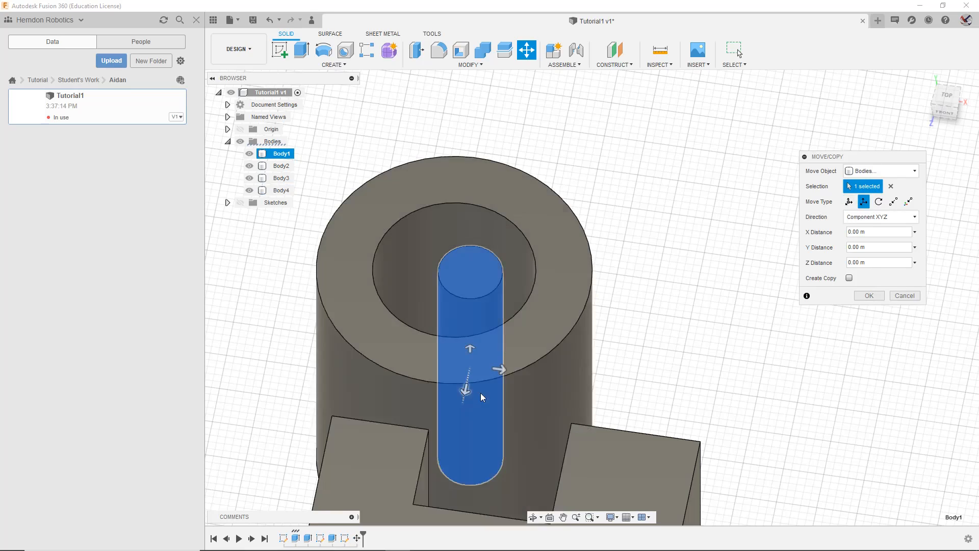
click(879, 202)
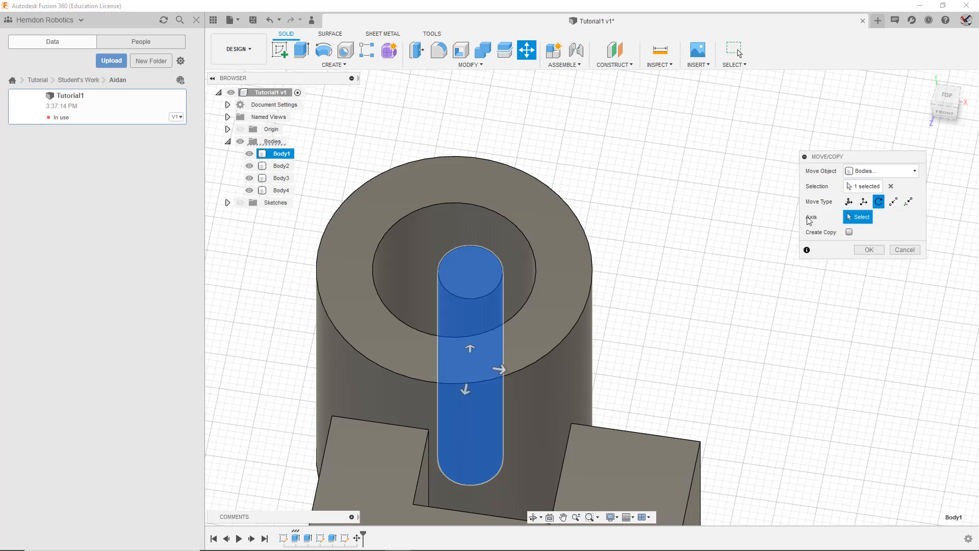
click(925, 81)
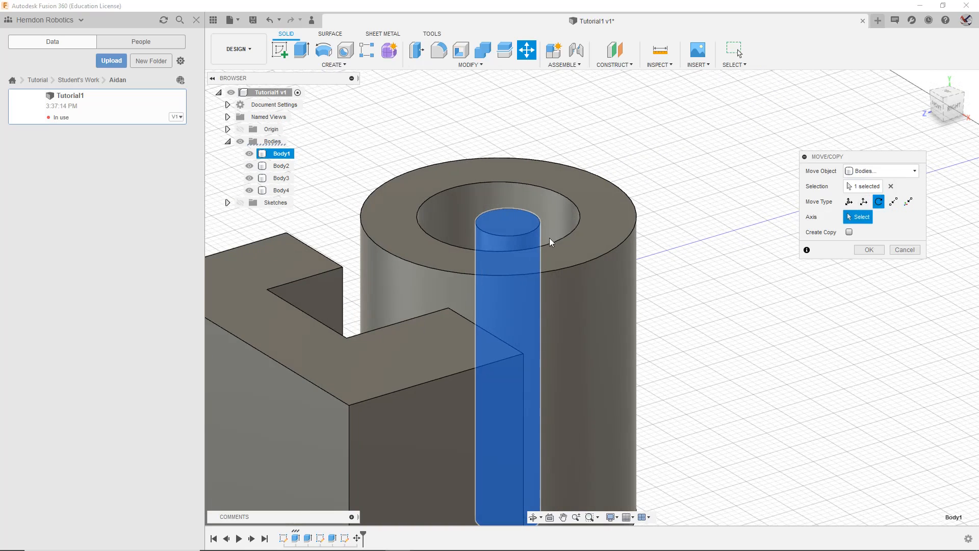
click(533, 234)
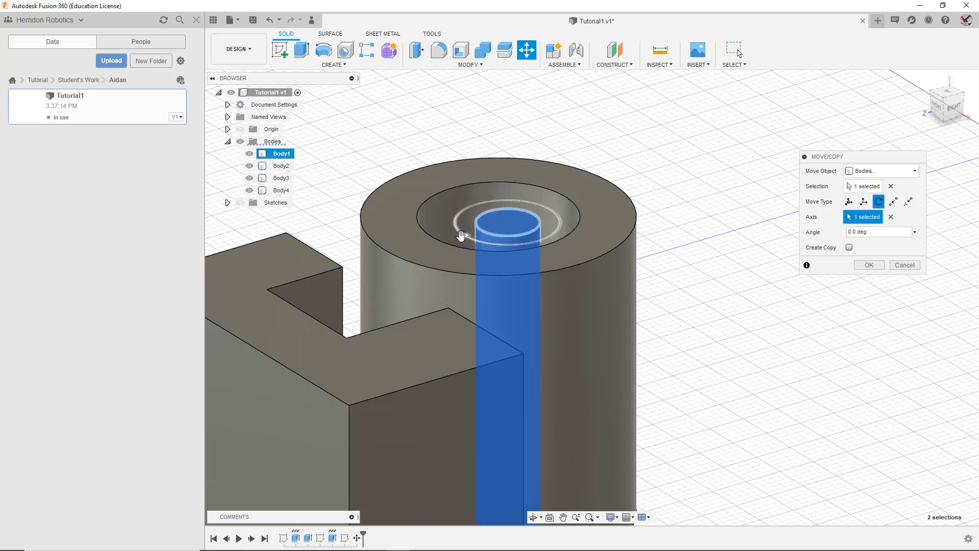
drag(463, 235, 497, 232)
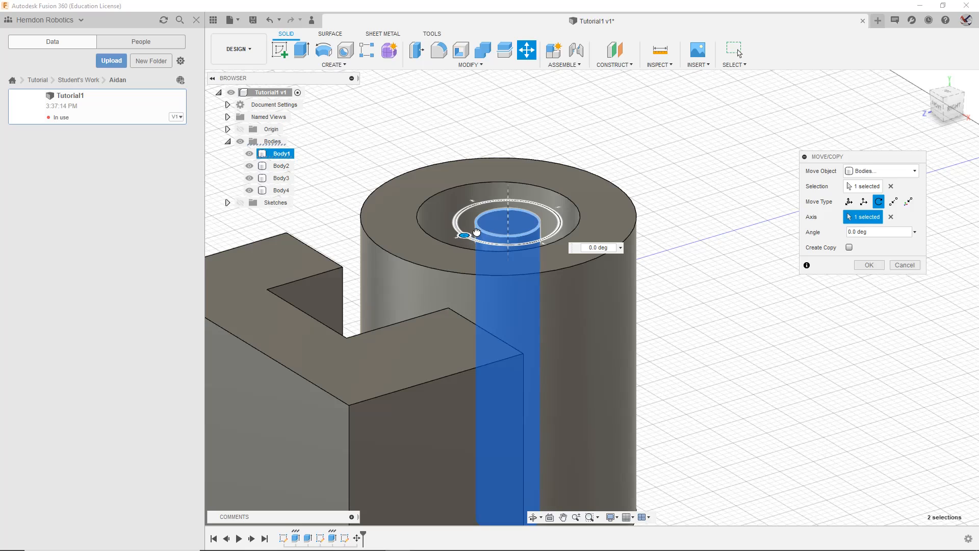
Step: Try a point-to-point move of Body1 from its top face's centre to the centre of the notched block's end face
click(894, 201)
scroll(500, 213, up, 3)
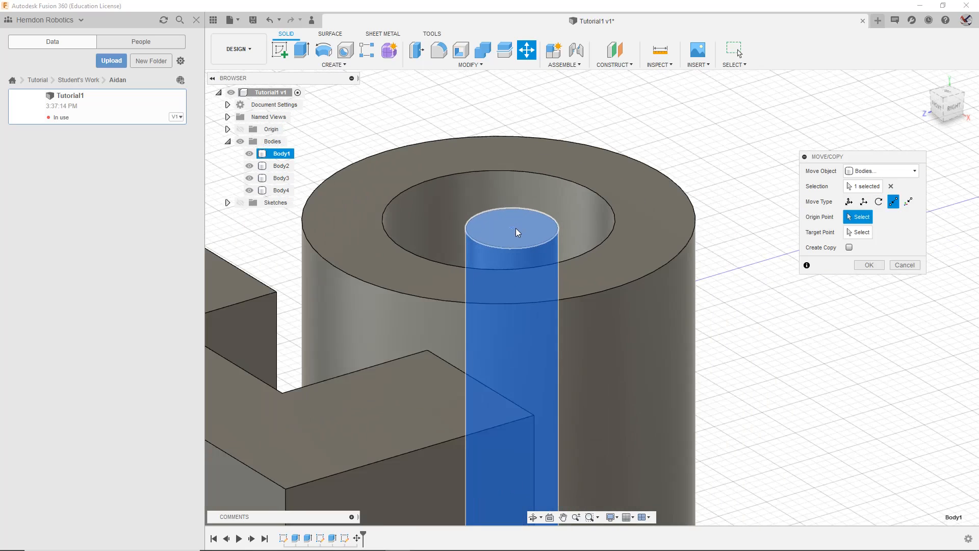
scroll(511, 209, down, 2)
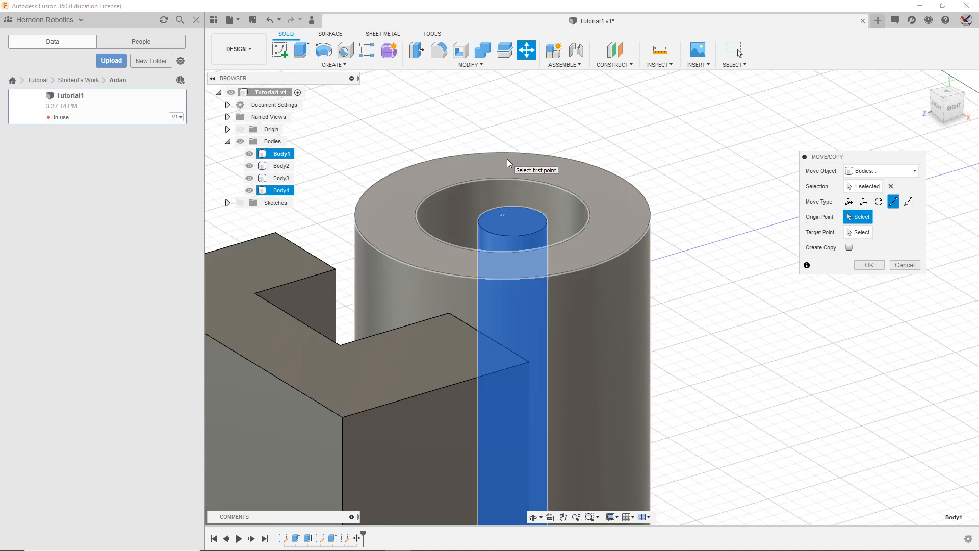
click(510, 224)
middle_drag(632, 294, 604, 84)
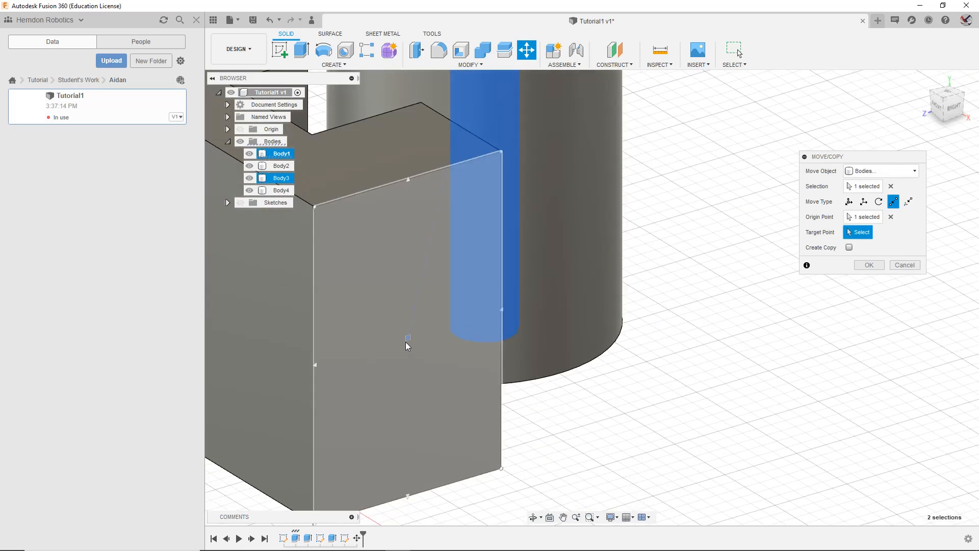
click(408, 339)
middle_drag(598, 286, 667, 312)
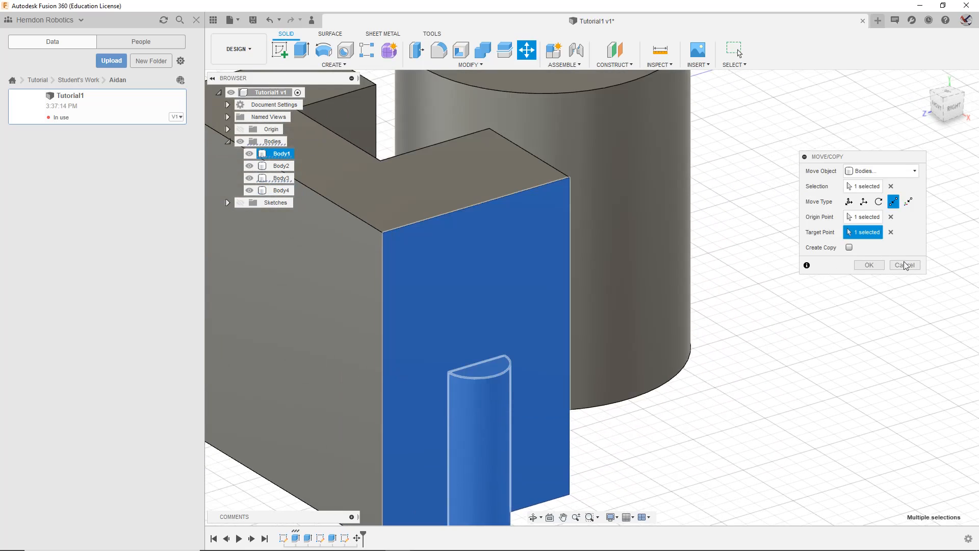
click(905, 266)
Step: Check selection on the hollow cylinder's bore, and select Body3 and Body4 in turn to identify them
middle_drag(649, 130, 683, 281)
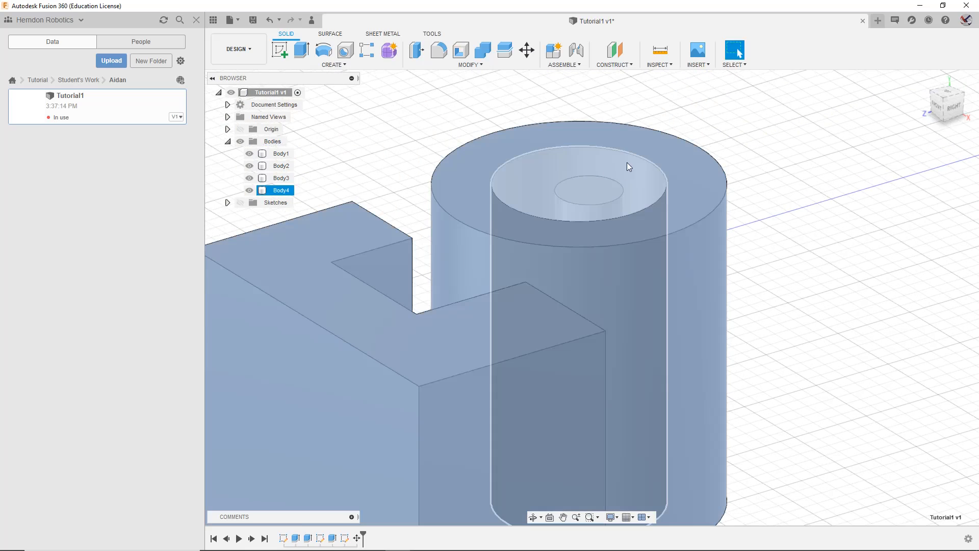
click(627, 163)
click(284, 178)
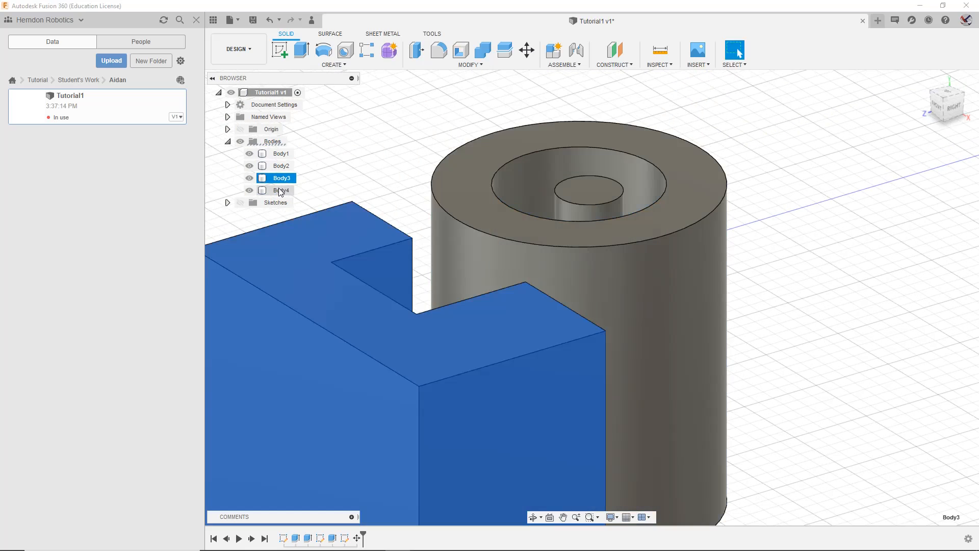
click(282, 190)
Step: Rotate Body1 with Move so that the rod lies horizontally along the X direction
click(275, 154)
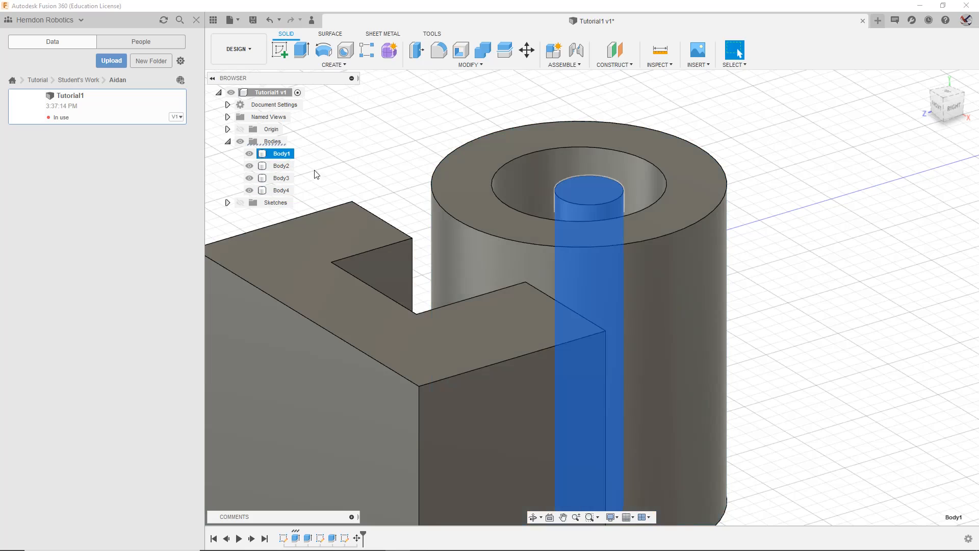
key(m)
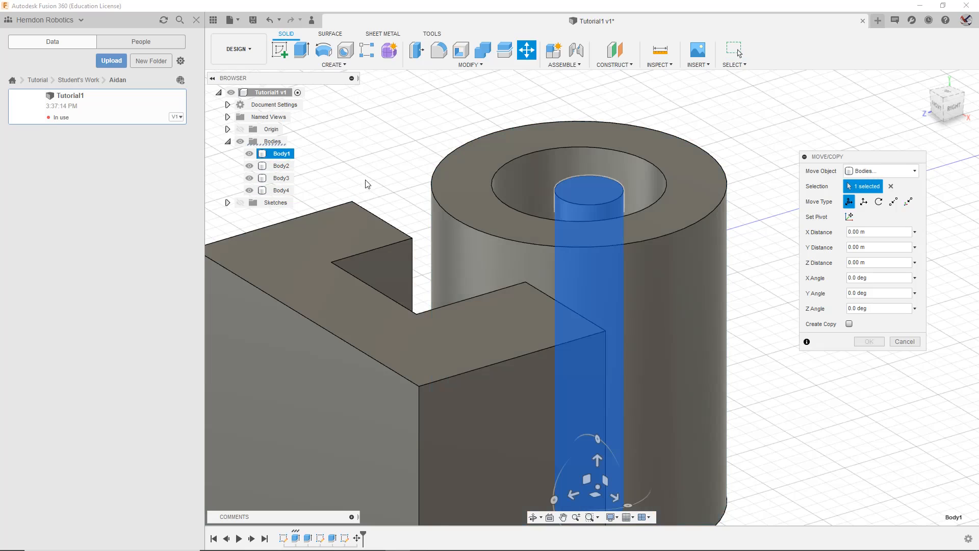
middle_drag(728, 386, 705, 282)
drag(575, 335, 664, 425)
middle_drag(882, 400, 780, 281)
click(869, 342)
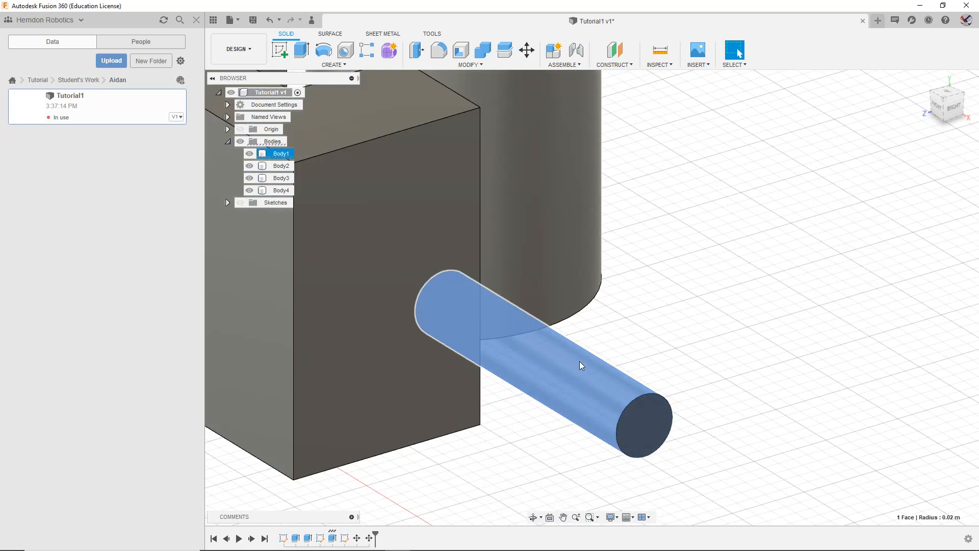
Step: Try a point-to-point move of the rod's cylindrical face from its far end's centre to the centre of the notched block's end face
key(m)
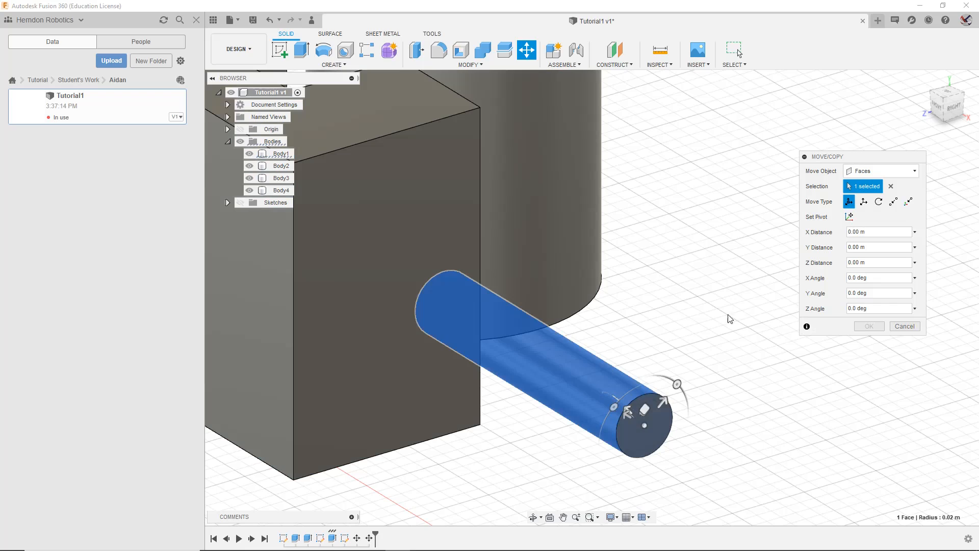
click(896, 204)
drag(947, 106, 962, 69)
click(344, 304)
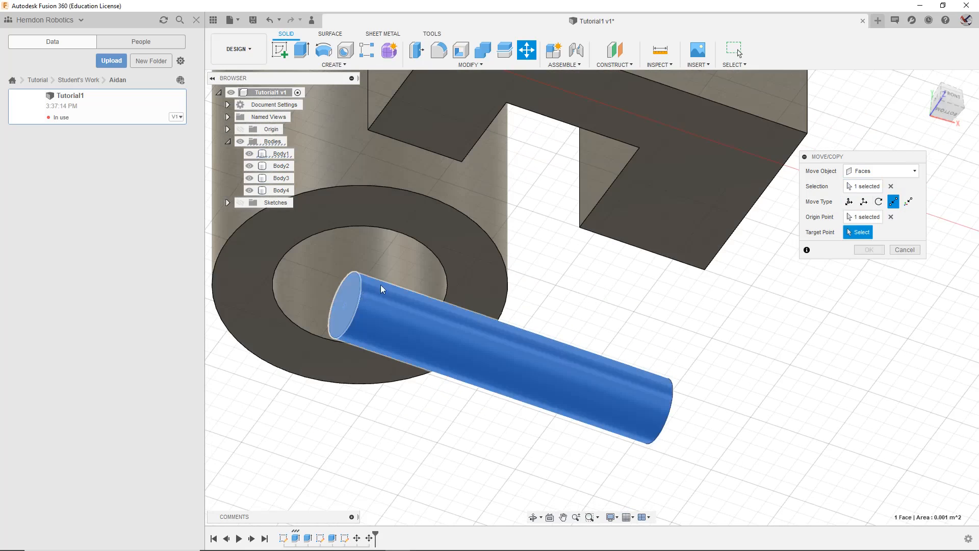
drag(937, 113, 915, 141)
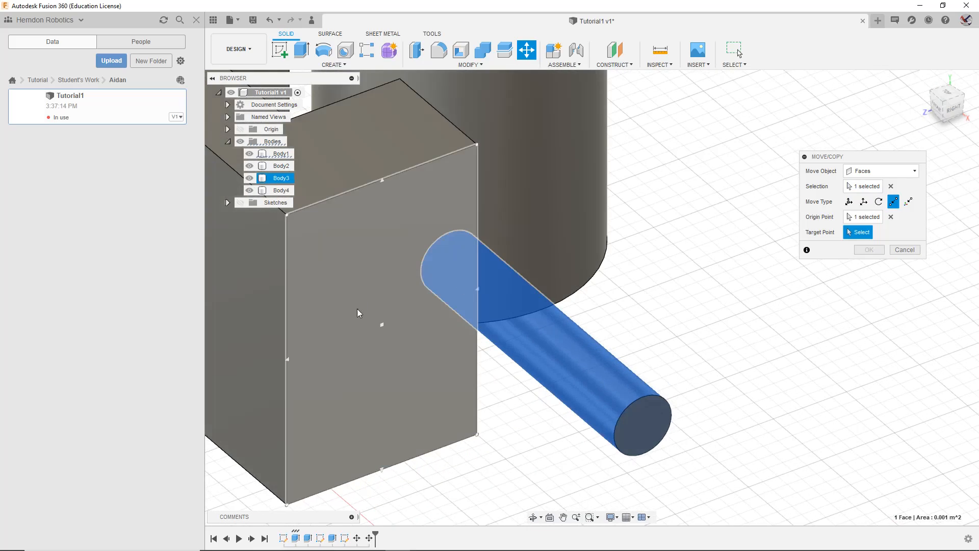
click(387, 323)
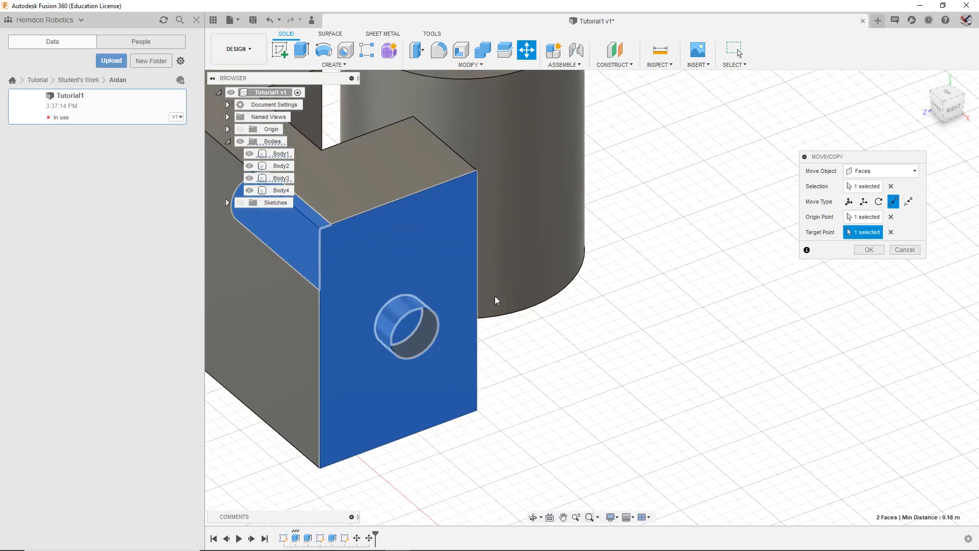
middle_drag(502, 297, 730, 200)
drag(937, 115, 957, 99)
click(958, 99)
click(905, 249)
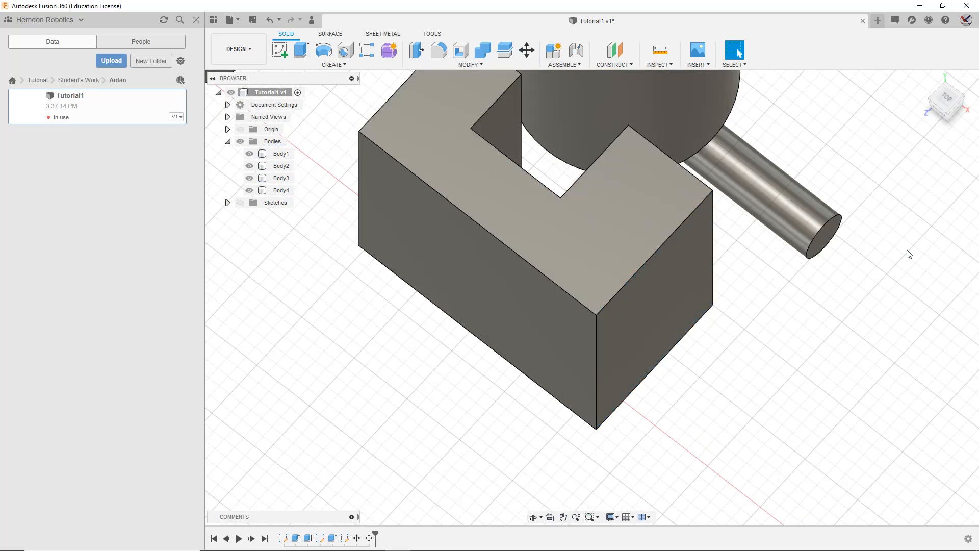
Step: Try the Point to Position move type on the rod's cylindrical face
click(772, 167)
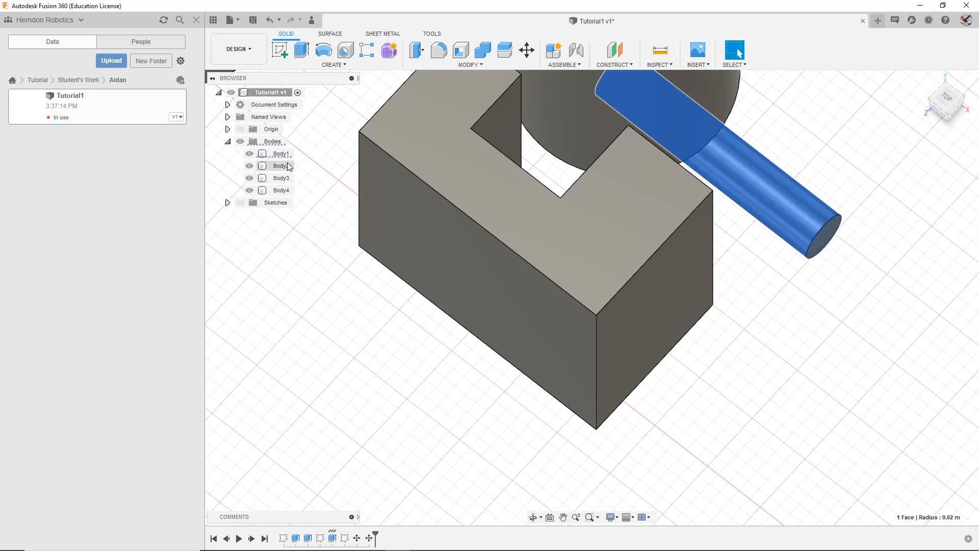
key(m)
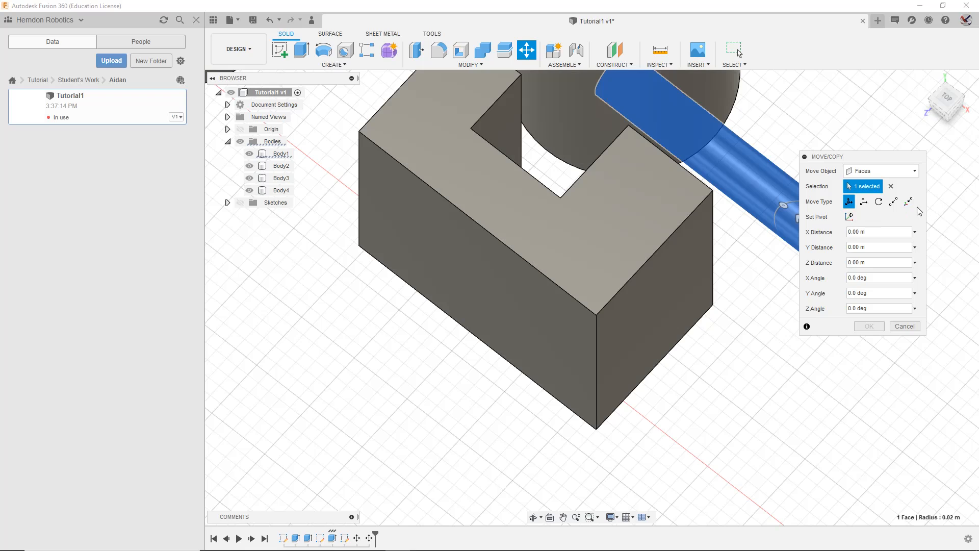
click(909, 202)
drag(951, 105, 919, 90)
shift+middle_drag(787, 390, 500, 380)
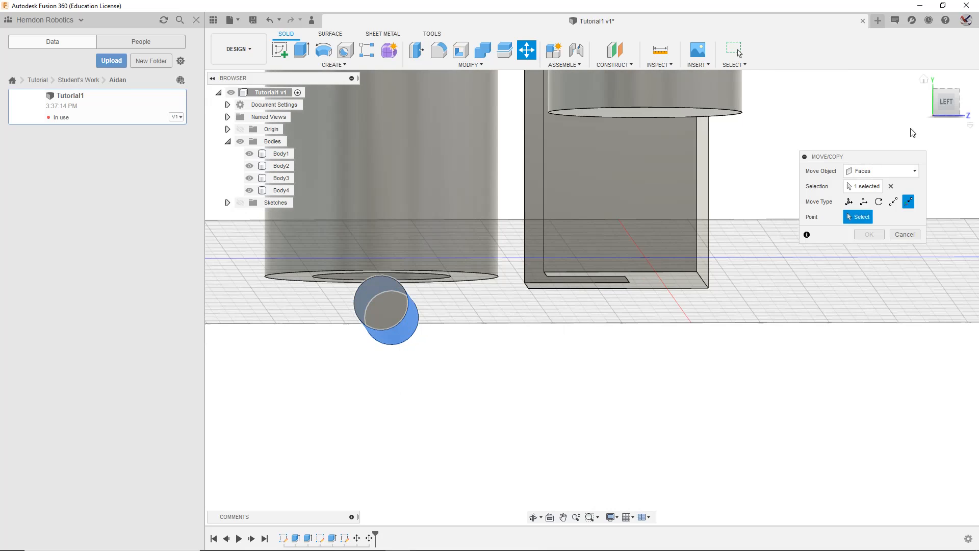
drag(960, 114, 975, 121)
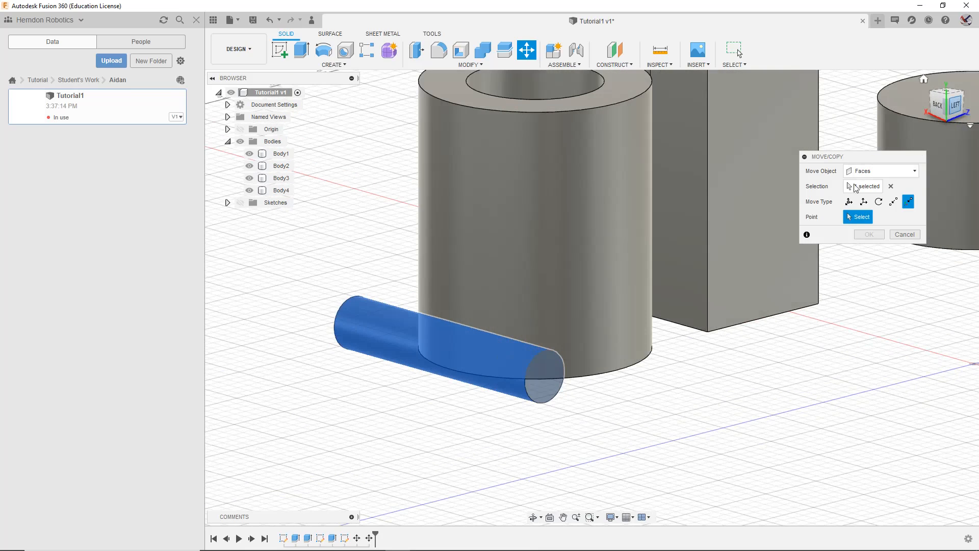
Step: Try a point-to-point move of the rod's cylindrical face from its end face's centre to the centre of the solid cylinder's top face
click(894, 202)
scroll(708, 266, down, 2)
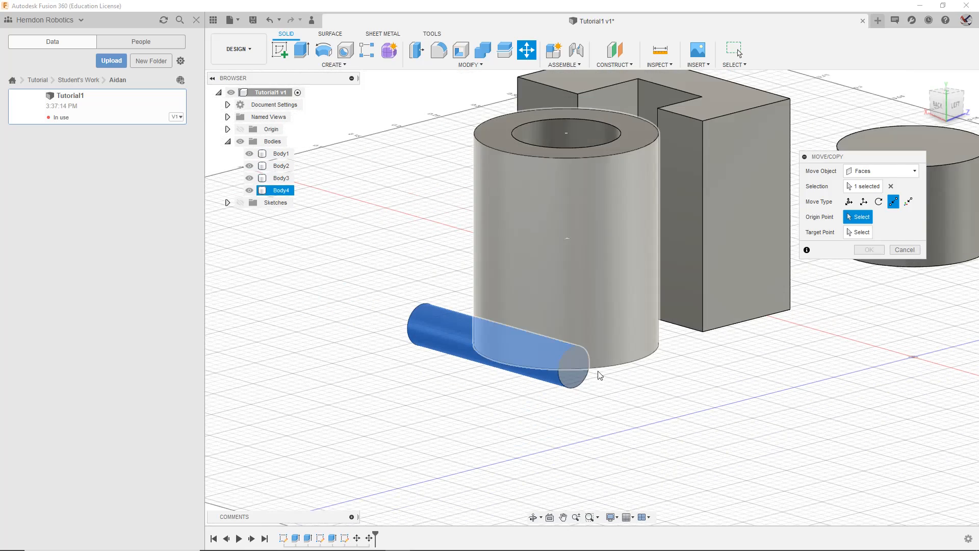
click(573, 371)
middle_drag(683, 402, 565, 449)
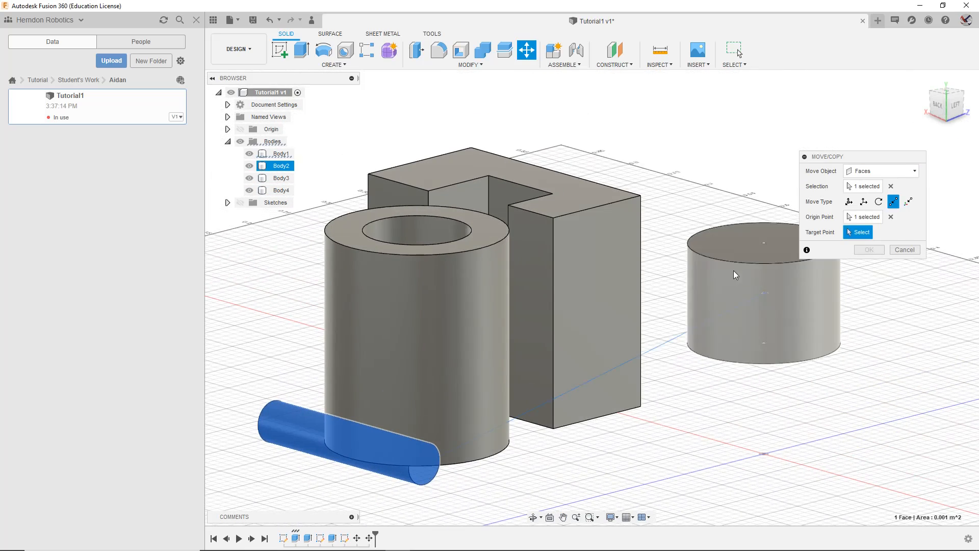
click(767, 239)
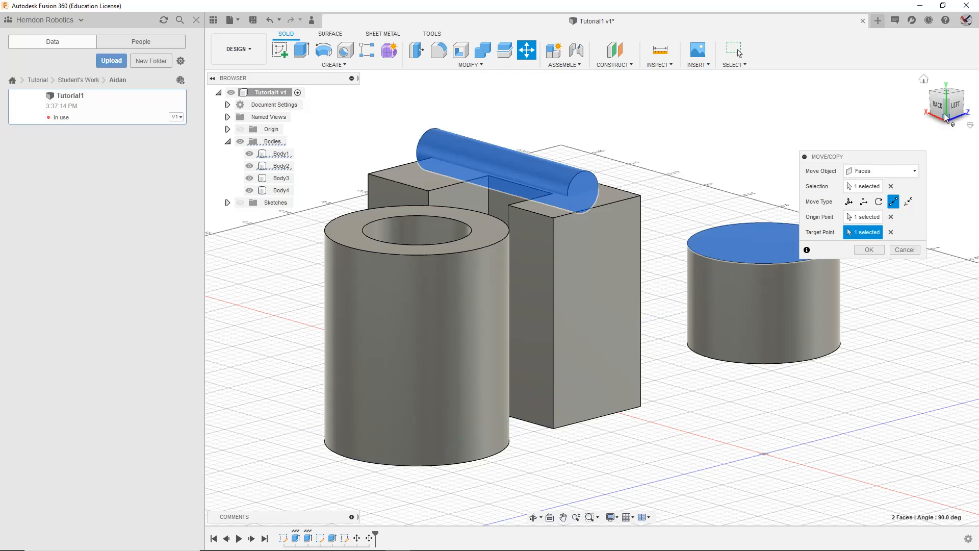
drag(948, 105, 956, 136)
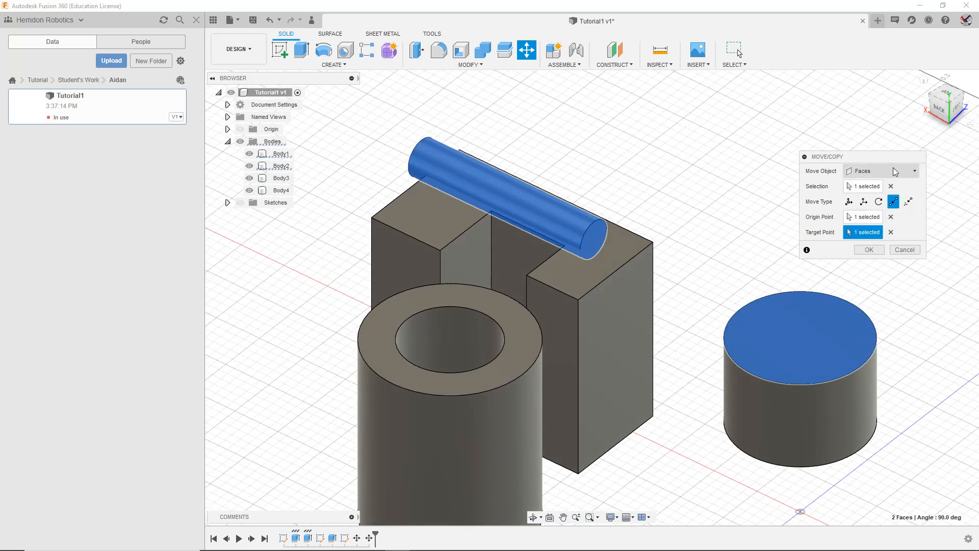
click(897, 250)
scroll(743, 213, down, 1)
middle_drag(687, 287, 739, 237)
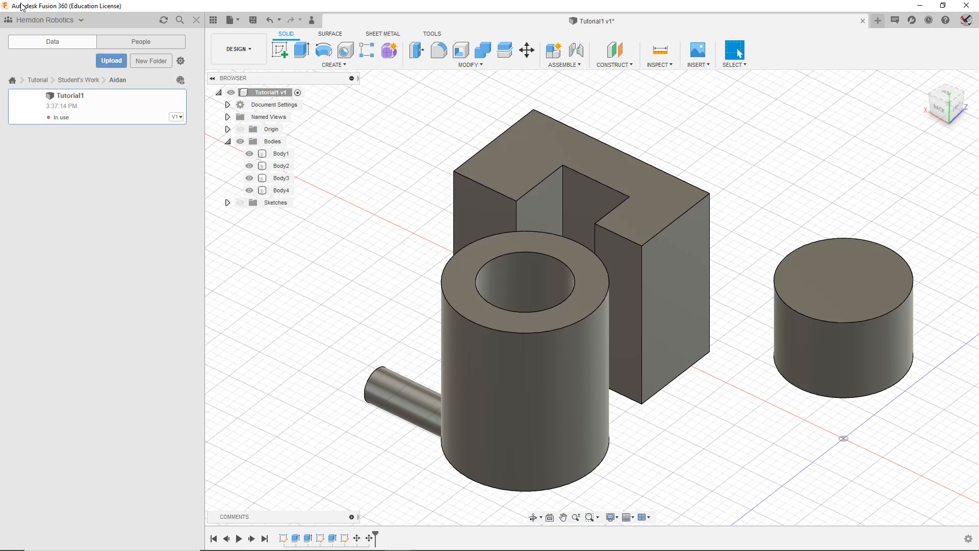
Step: Check the contents of the BAMF - 2021 project and return to the project list
click(13, 81)
scroll(74, 265, up, 3)
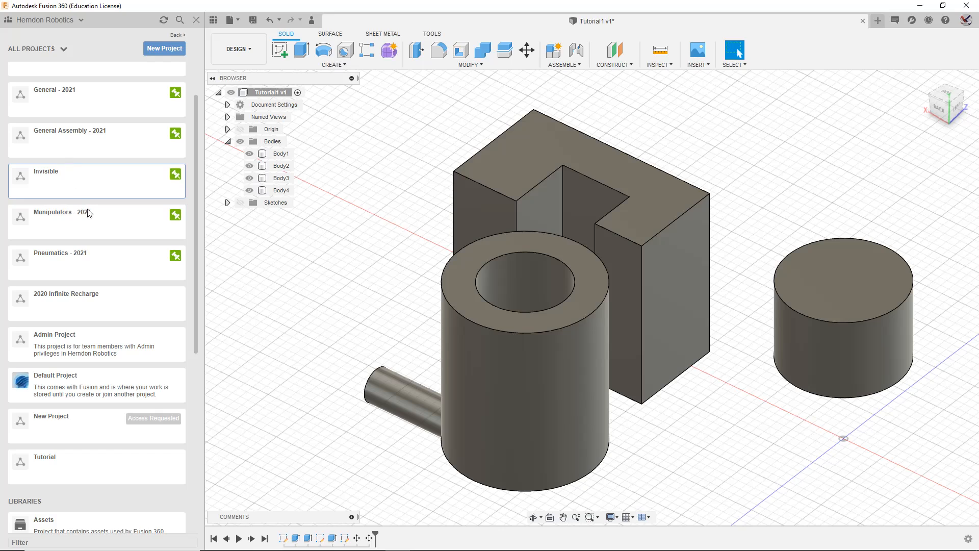
scroll(90, 217, up, 1)
scroll(75, 109, up, 2)
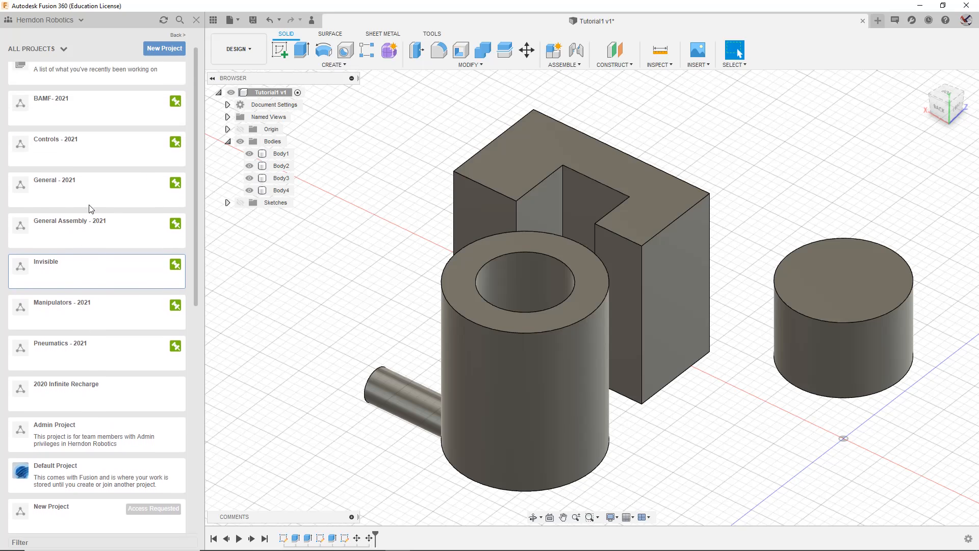
click(69, 132)
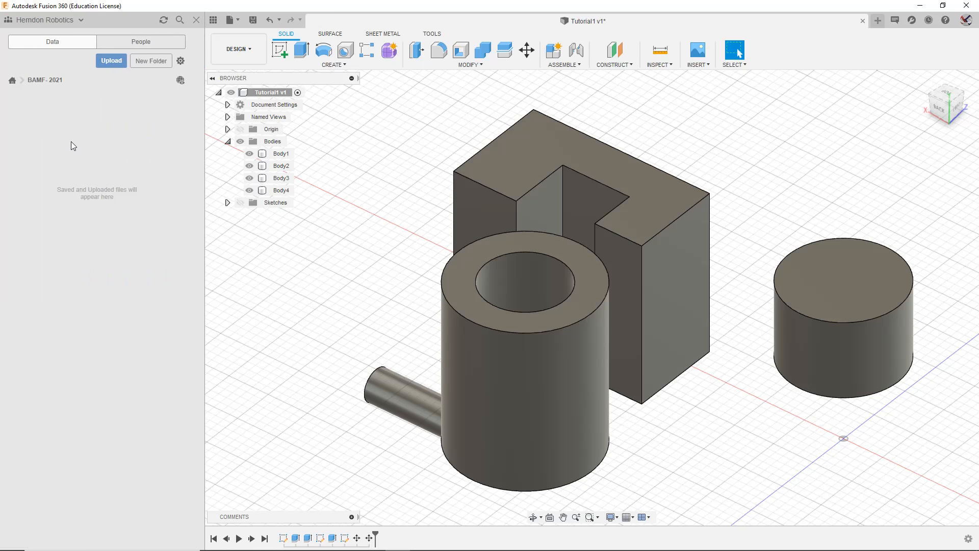
click(12, 80)
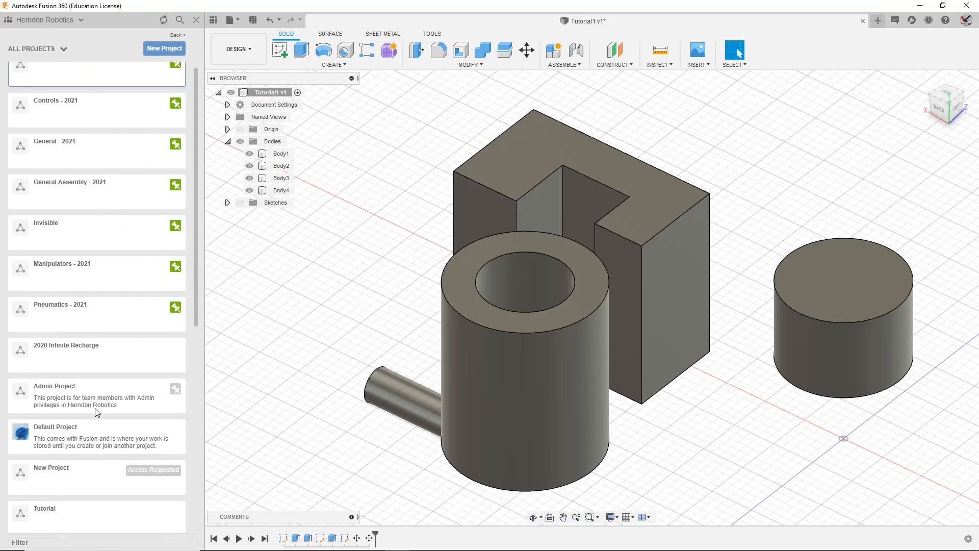
Step: Open the WheelOnAxel design from the Bamf folder under X POST CDR in the 2020 Infinite Recharge project
click(82, 356)
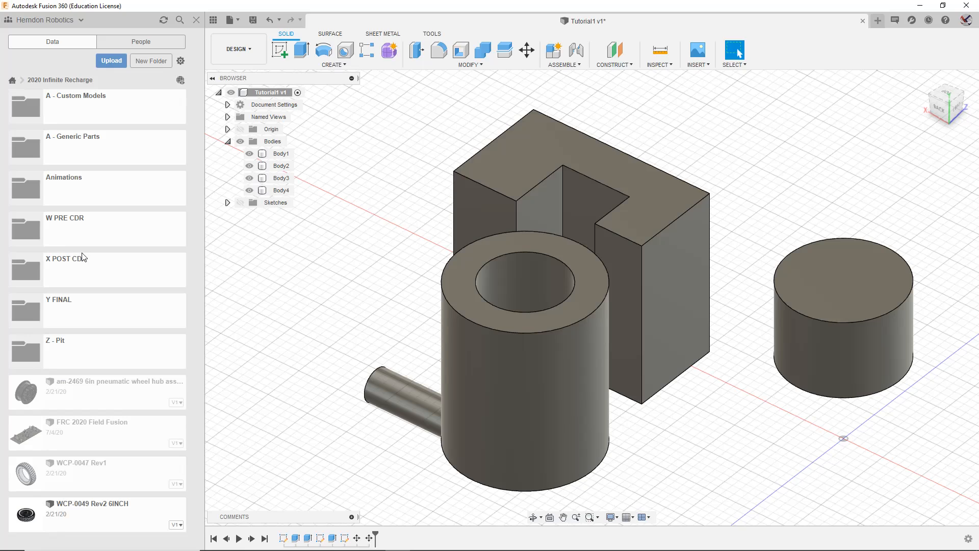
click(84, 261)
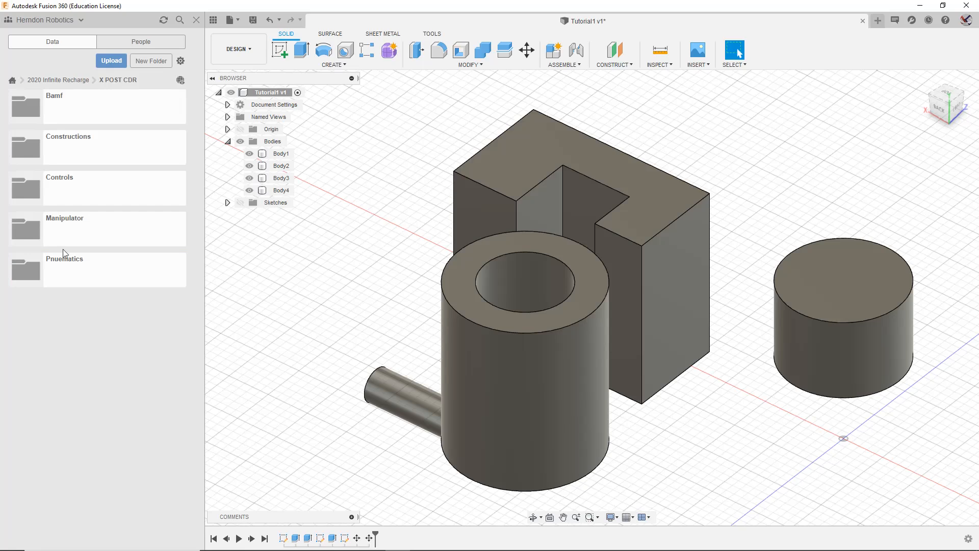
click(69, 121)
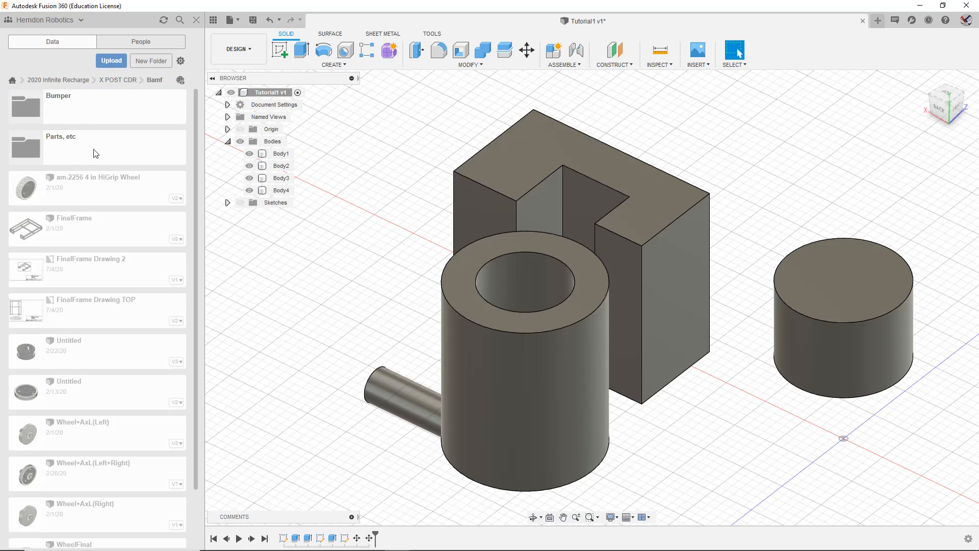
scroll(153, 317, down, 3)
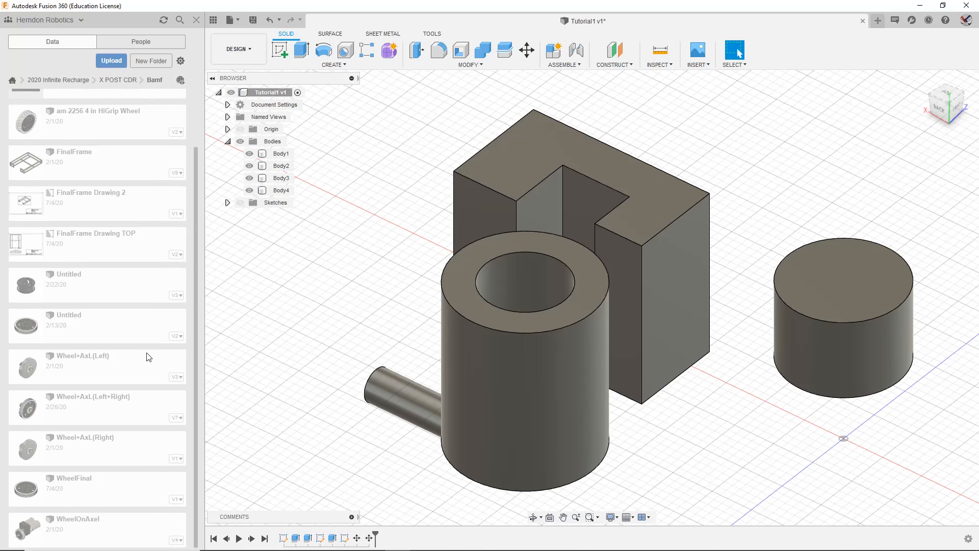
double_click(130, 519)
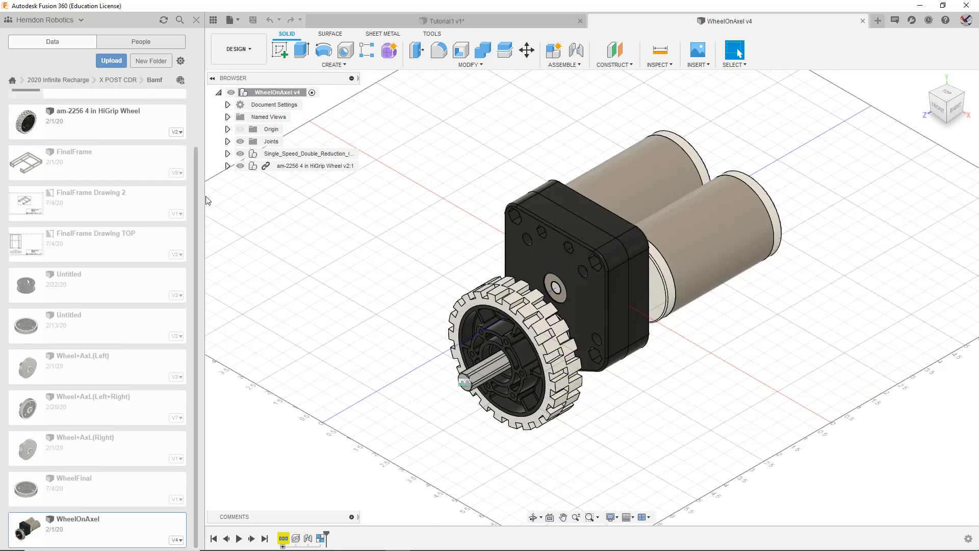
Step: Examine how the wheel sits on the gearbox shaft, first from the side and at an angle
click(931, 102)
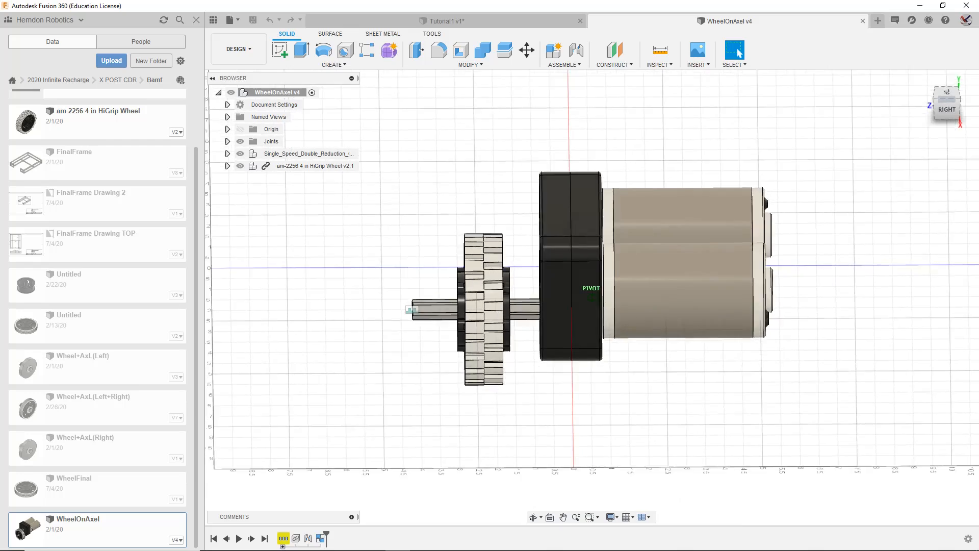
scroll(571, 344, up, 2)
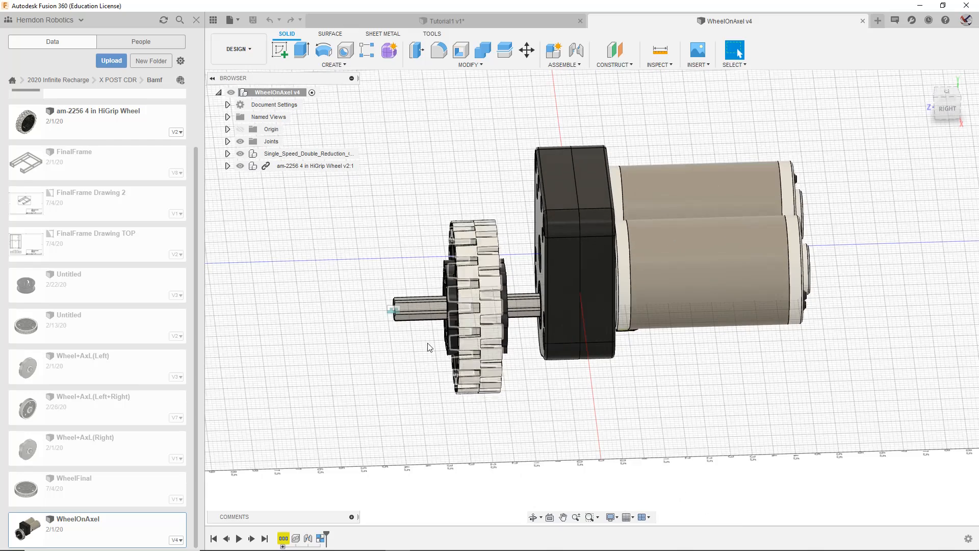
mouse_move(522, 292)
shift+middle_down()
mouse_move(553, 288)
mouse_move(919, 108)
mouse_move(2, 92)
mouse_move(698, 220)
shift+middle_up()
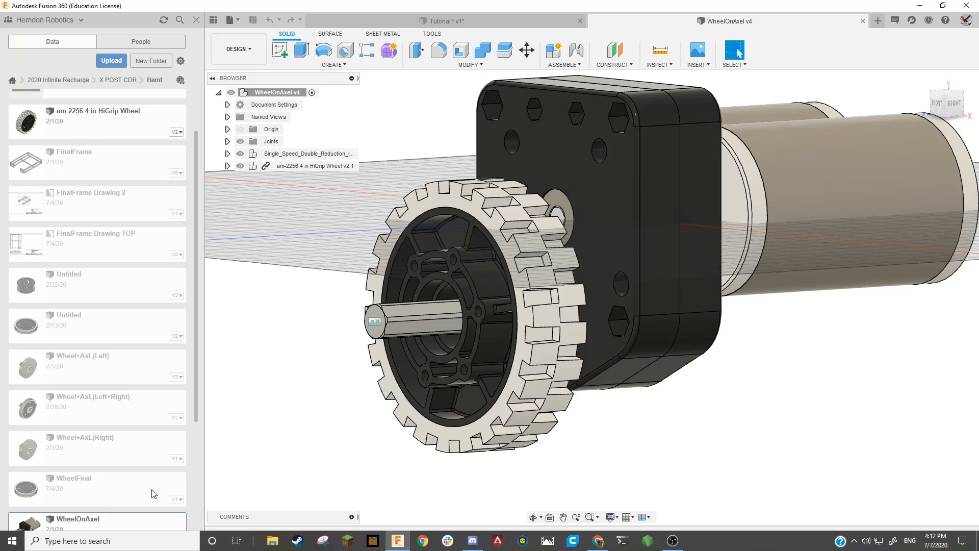
Step: Review the file details and version history of the WheelOnAxel design
click(153, 526)
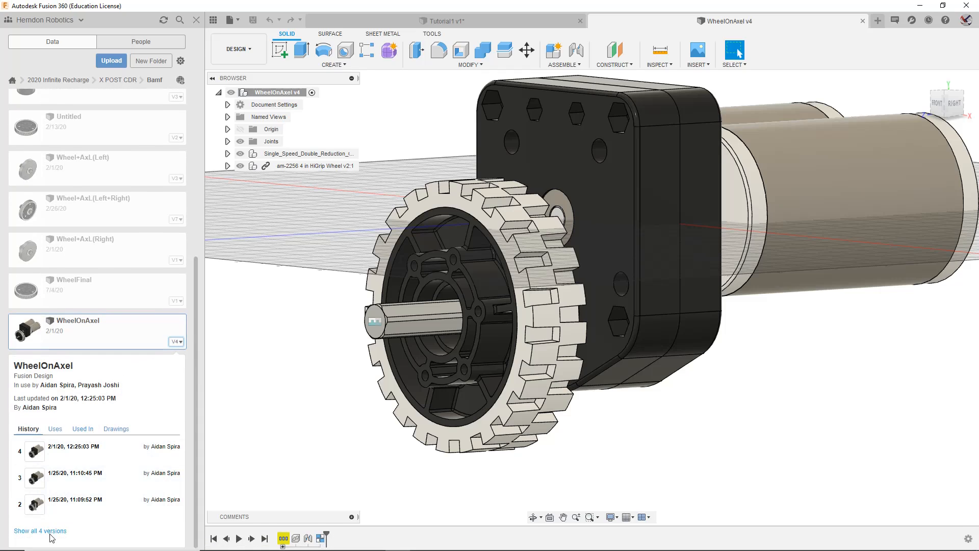
click(174, 342)
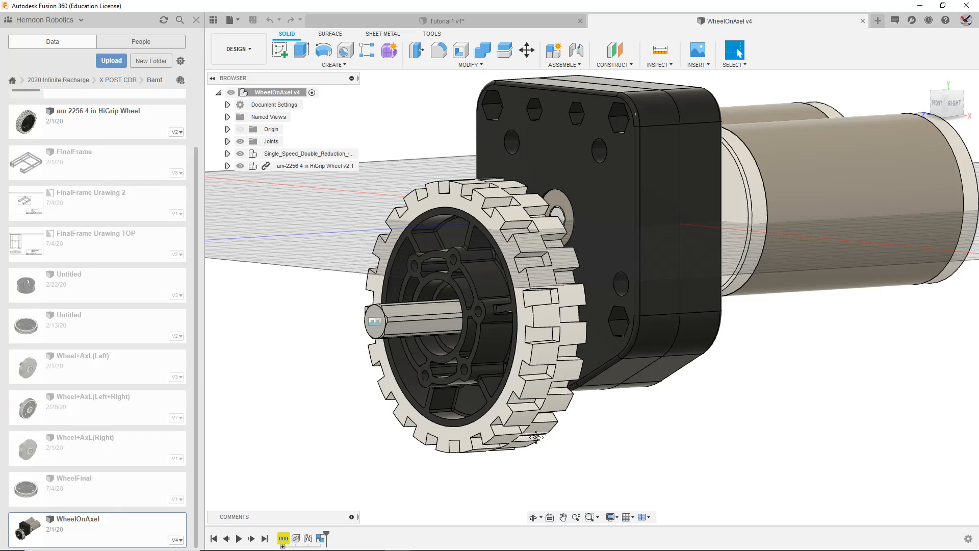
middle_drag(537, 427, 493, 428)
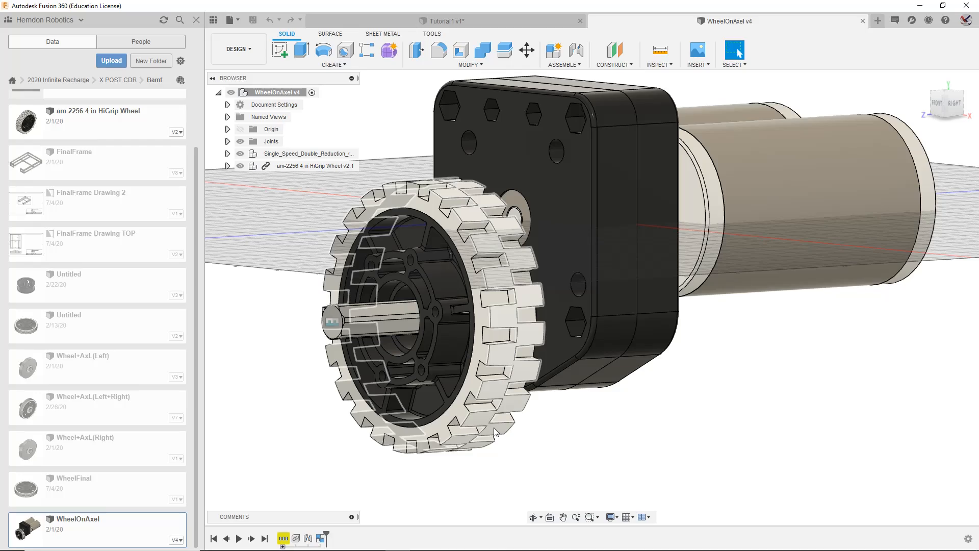
Step: Inspect the wheel's position along the hex shaft in a close side view and from the front corner
mouse_move(943, 110)
mouse_down()
mouse_move(922, 121)
mouse_move(901, 109)
mouse_move(934, 132)
mouse_move(915, 148)
mouse_up()
scroll(862, 173, up, 3)
scroll(806, 183, down, 6)
drag(900, 89, 634, 333)
click(634, 332)
scroll(575, 238, up, 2)
scroll(607, 224, up, 3)
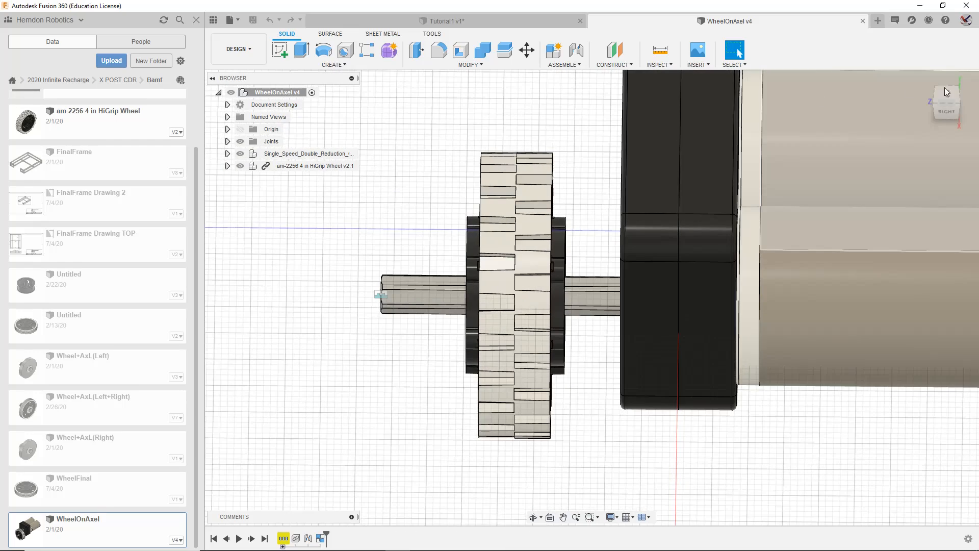
mouse_move(932, 91)
mouse_down()
mouse_move(967, 85)
mouse_move(958, 84)
mouse_move(975, 101)
mouse_move(949, 95)
mouse_up()
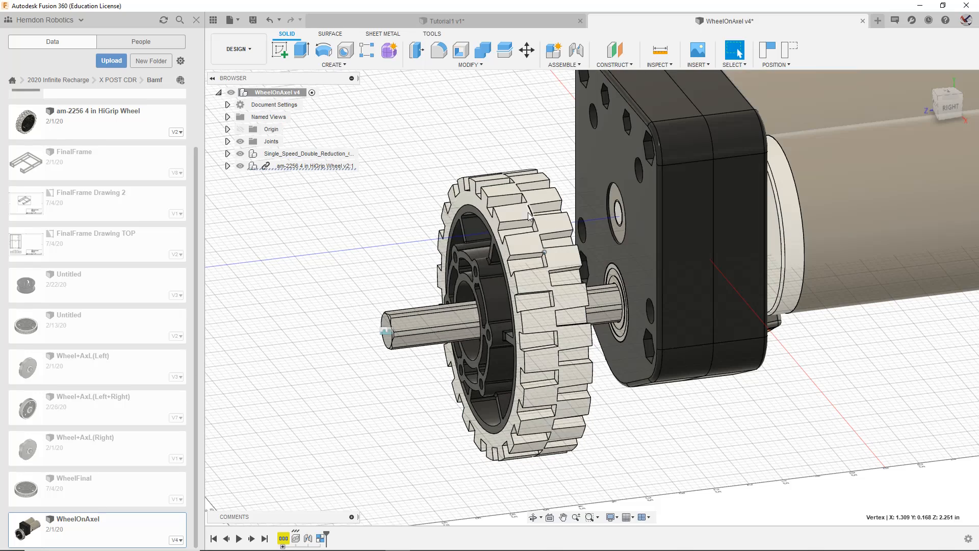
shift+middle_drag(592, 295, 804, 184)
Step: Select the wheel's tread to identify its component, check the Joints folder, and clear the selection
click(607, 270)
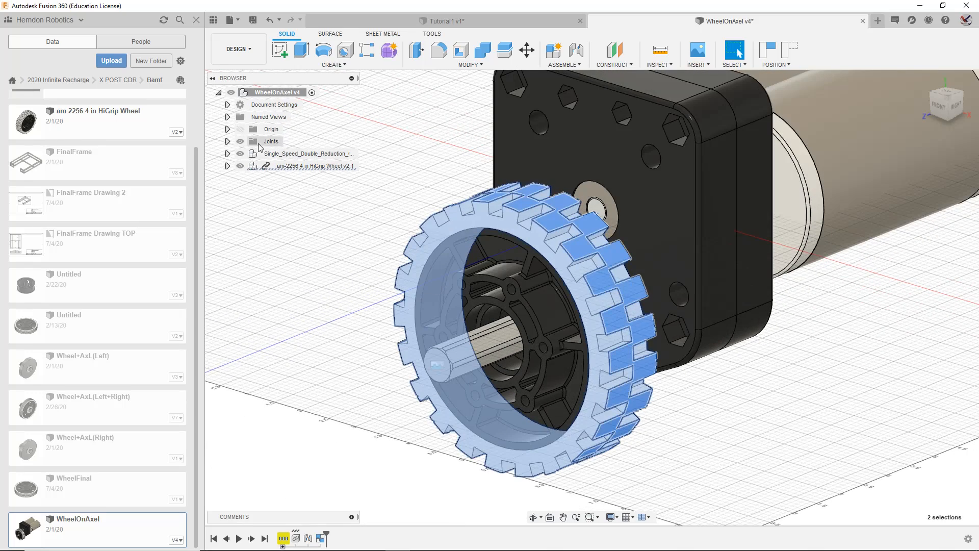
click(228, 141)
click(227, 141)
click(227, 142)
click(227, 141)
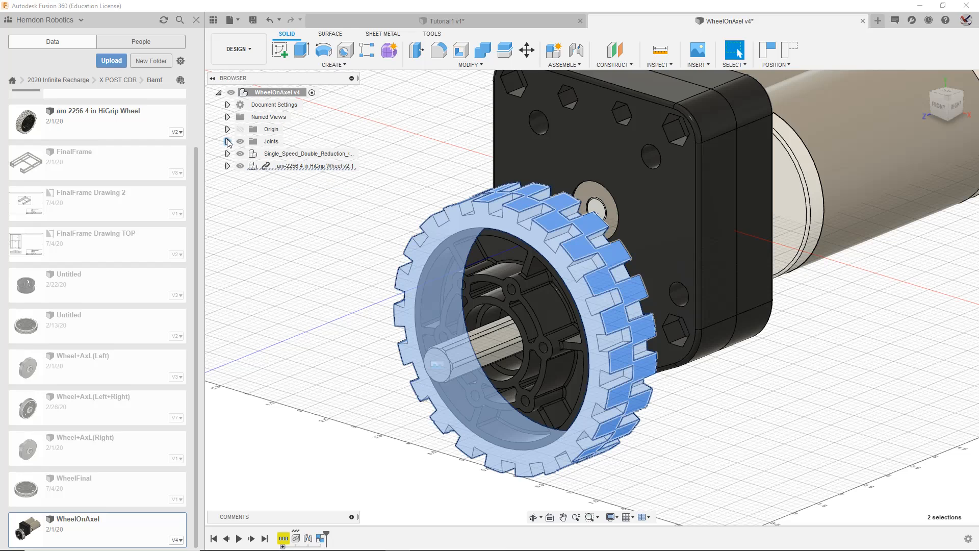
click(821, 334)
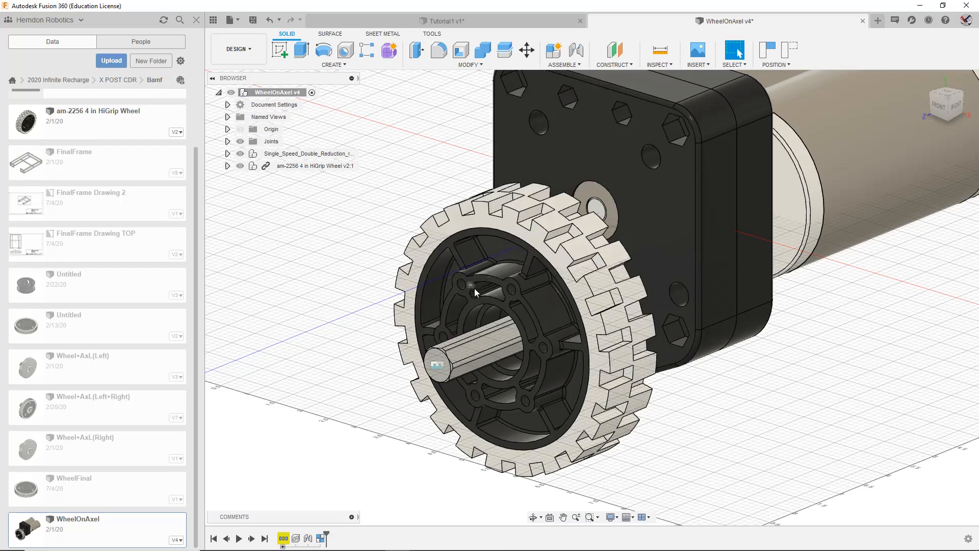
Step: Examine the joint marker at the free end of the hex shaft
scroll(434, 366, down, 2)
scroll(433, 366, up, 4)
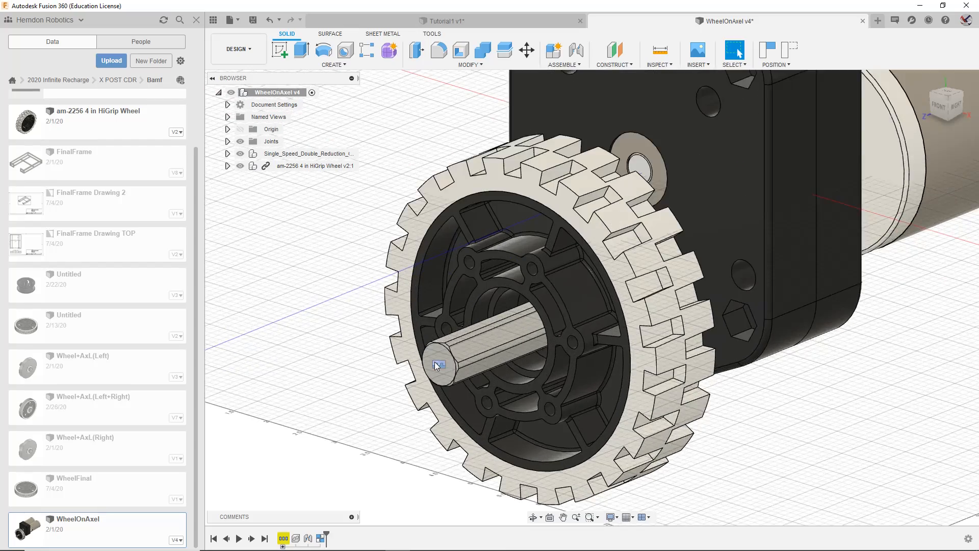
scroll(438, 364, up, 1)
scroll(481, 310, down, 5)
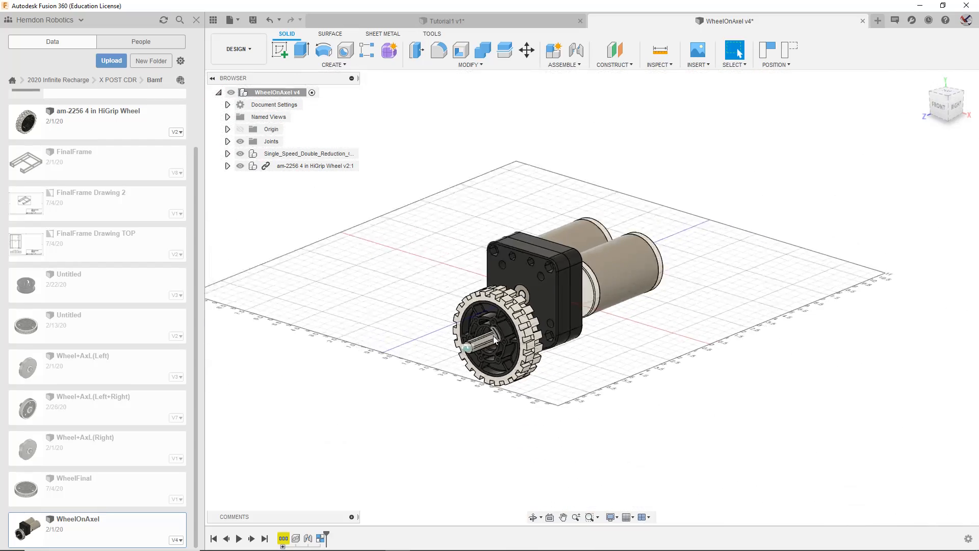
scroll(494, 336, up, 5)
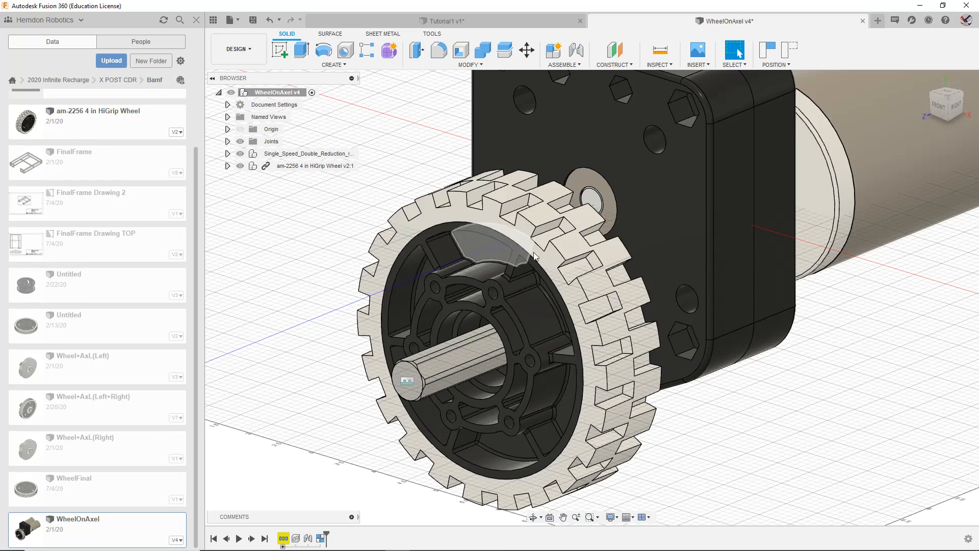
Step: Delete the Rigid1 joint that holds the wheel on the gearbox shaft
drag(955, 97, 934, 94)
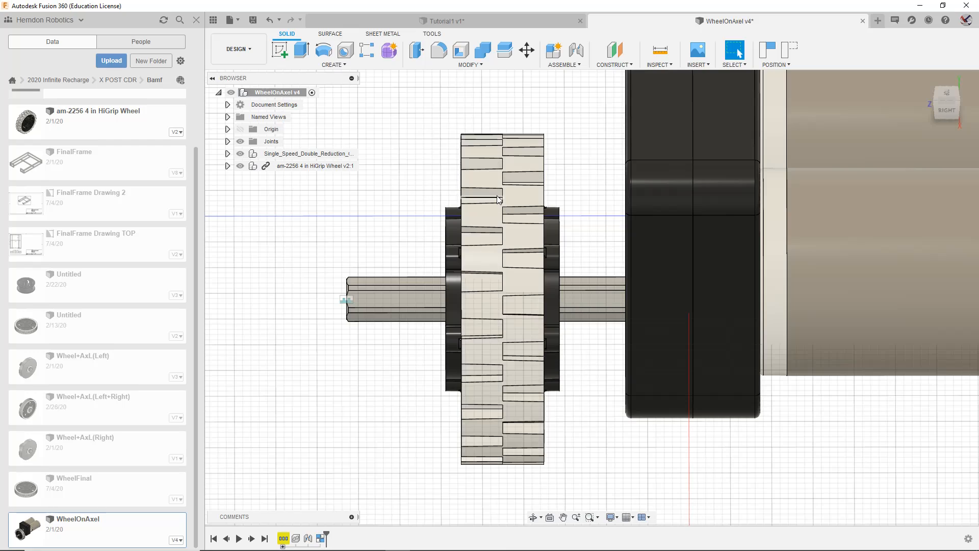
click(470, 196)
key(Escape)
click(228, 141)
right_click(271, 153)
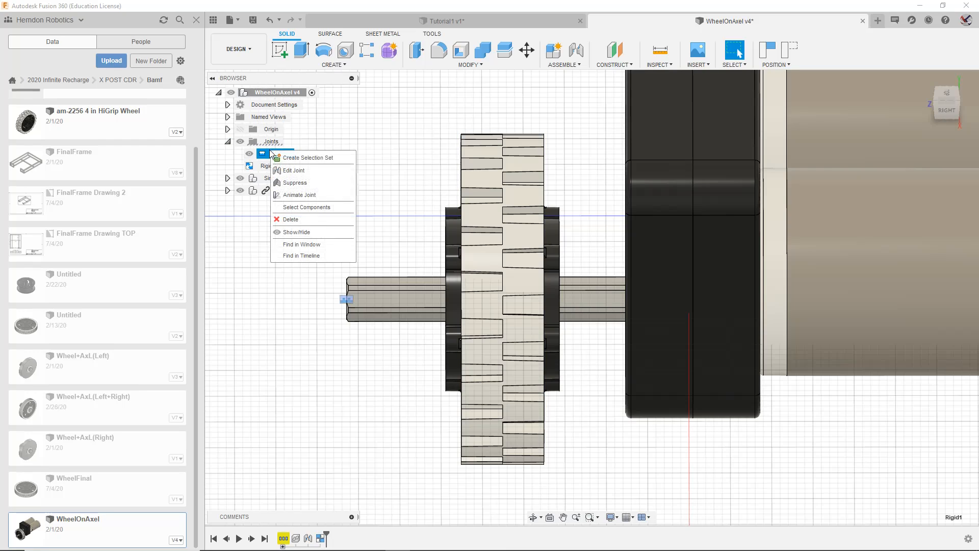
click(304, 218)
scroll(381, 156, down, 6)
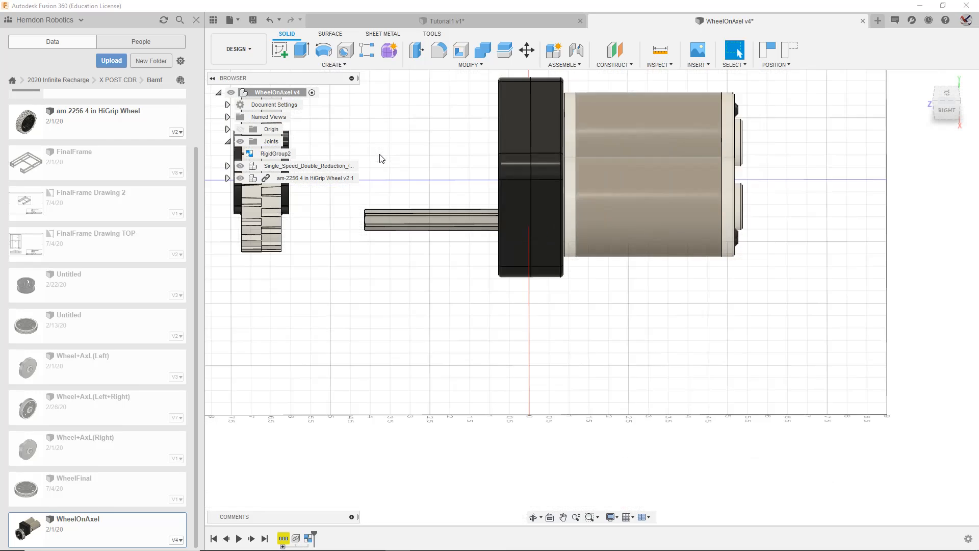
Step: Delete RigidGroup2 from the assembly's joints
middle_drag(400, 169, 570, 229)
drag(660, 233, 686, 248)
click(276, 154)
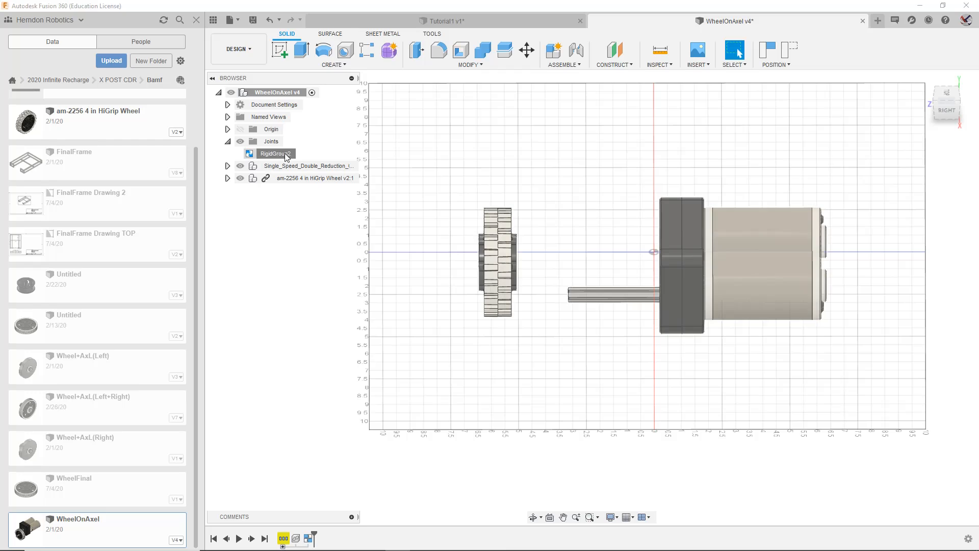
right_click(278, 153)
click(308, 211)
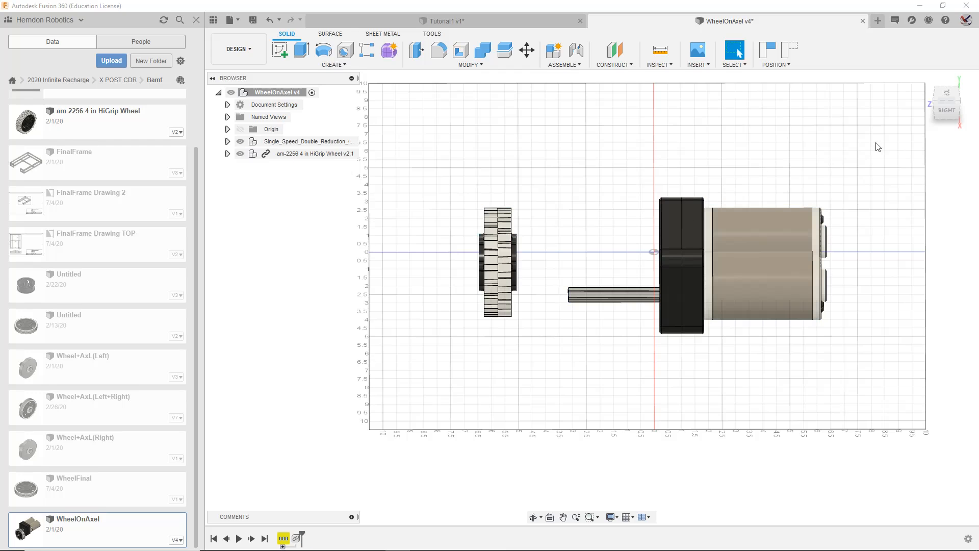
Step: Slide the wheel freely toward the free end of the hex shaft
shift+middle_drag(581, 312, 602, 262)
scroll(601, 262, down, 2)
scroll(510, 245, up, 6)
scroll(585, 276, up, 2)
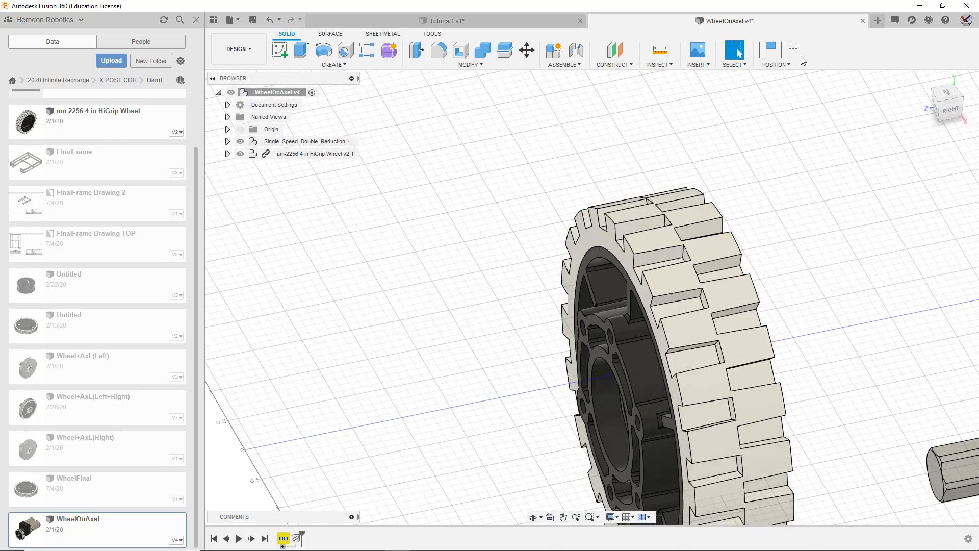
click(949, 95)
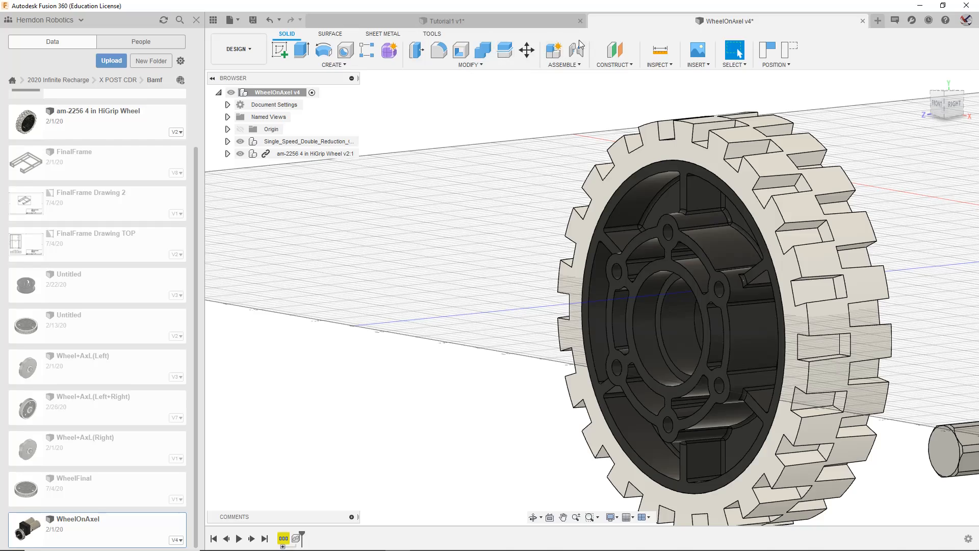
scroll(798, 226, up, 5)
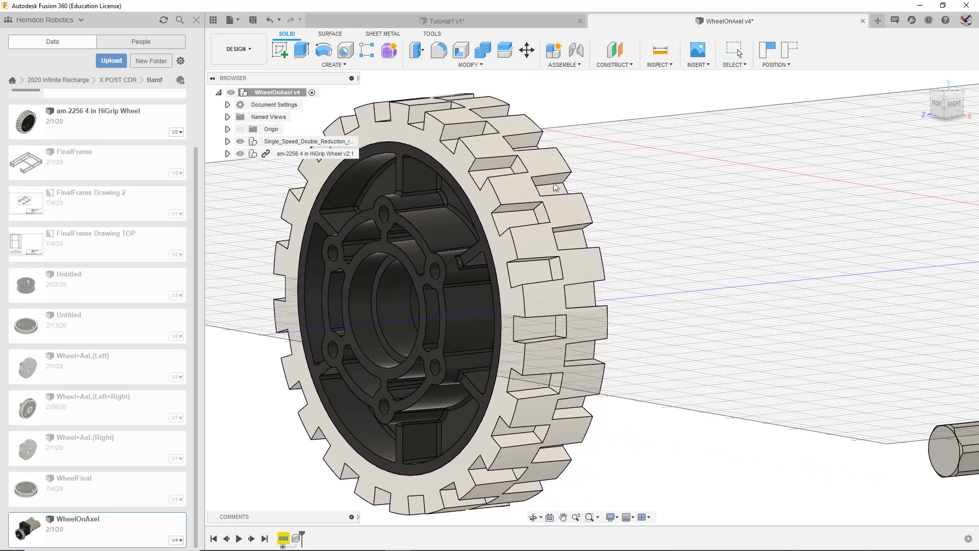
scroll(610, 208, down, 8)
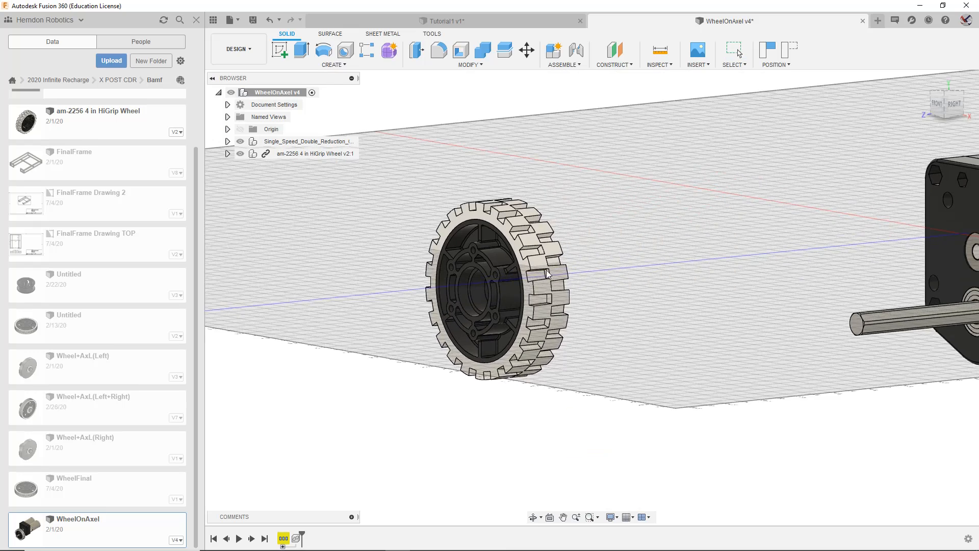
drag(547, 274, 849, 260)
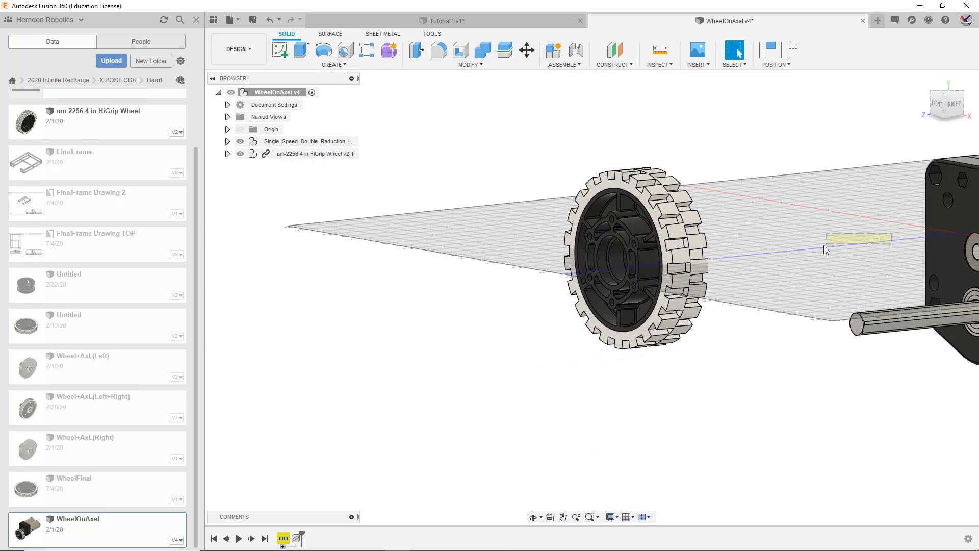
middle_drag(837, 231, 721, 164)
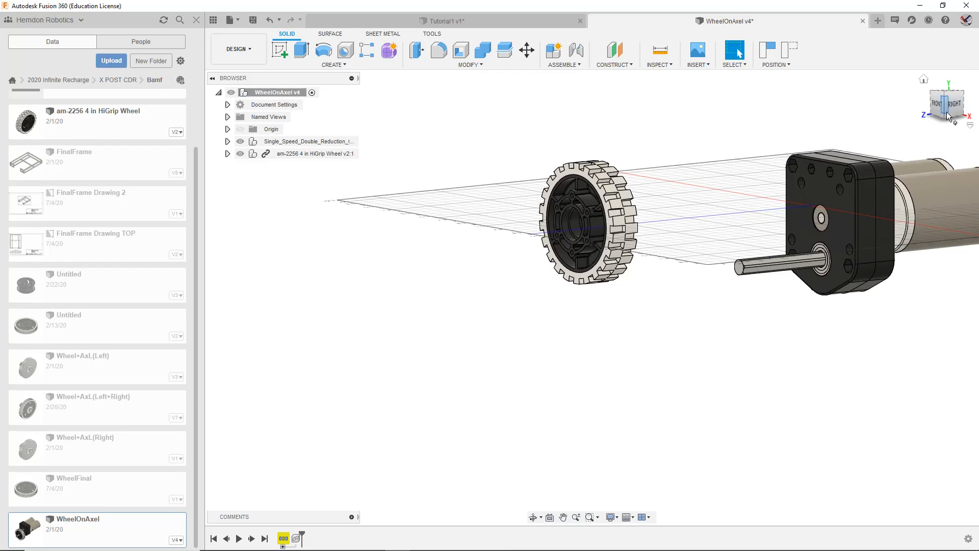
Step: Select the am-2256 4 in HiGrip Wheel component and expand it to examine its hub and tread parts
drag(946, 98, 975, 146)
scroll(637, 238, down, 2)
scroll(559, 208, up, 4)
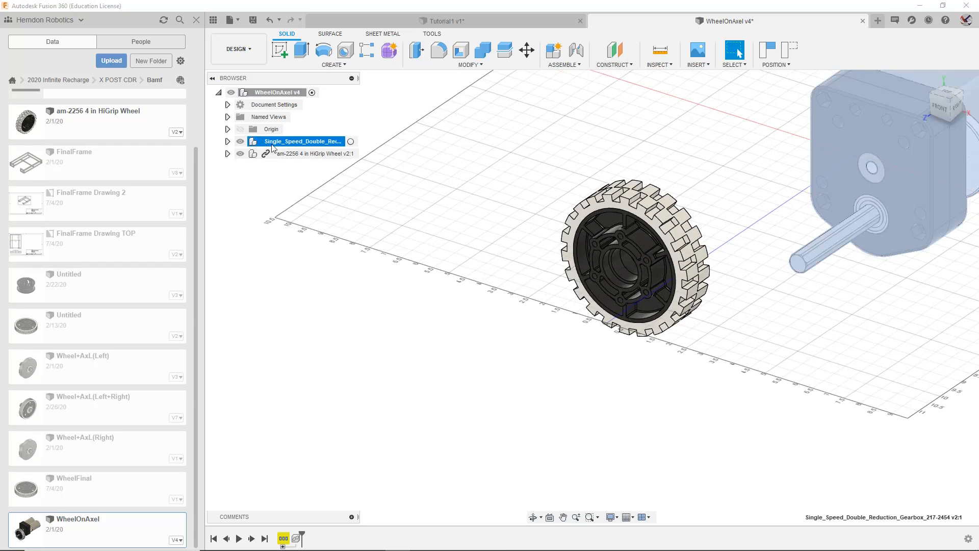
click(285, 153)
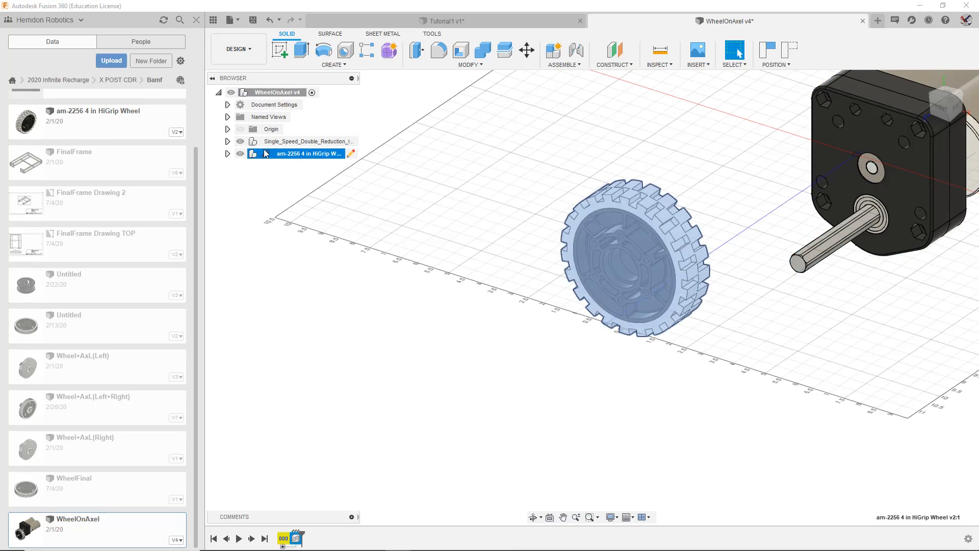
mouse_move(266, 160)
click(228, 154)
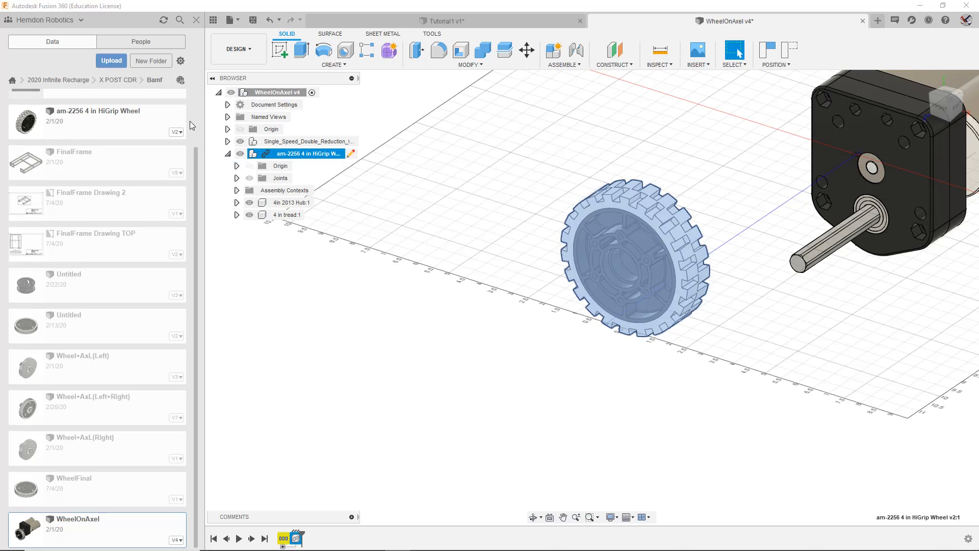
click(228, 154)
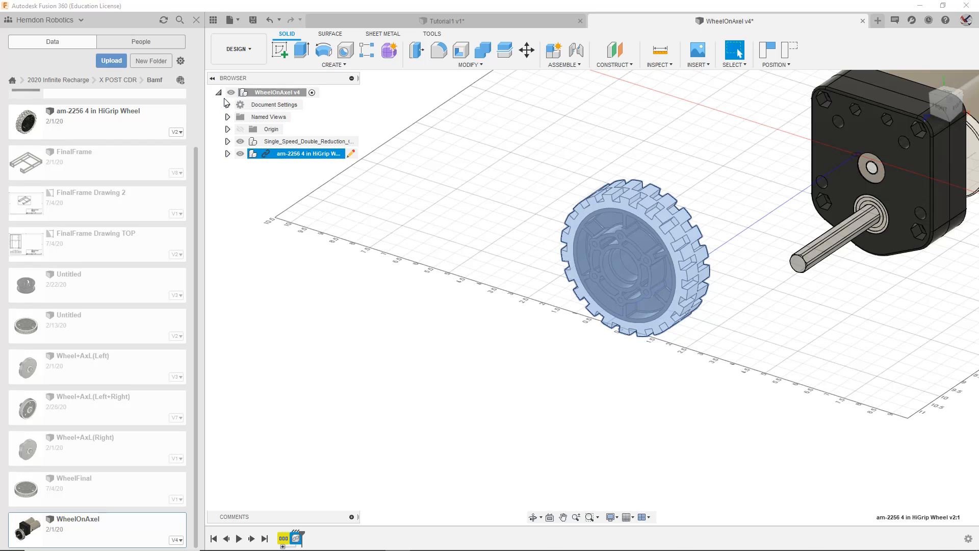
click(228, 153)
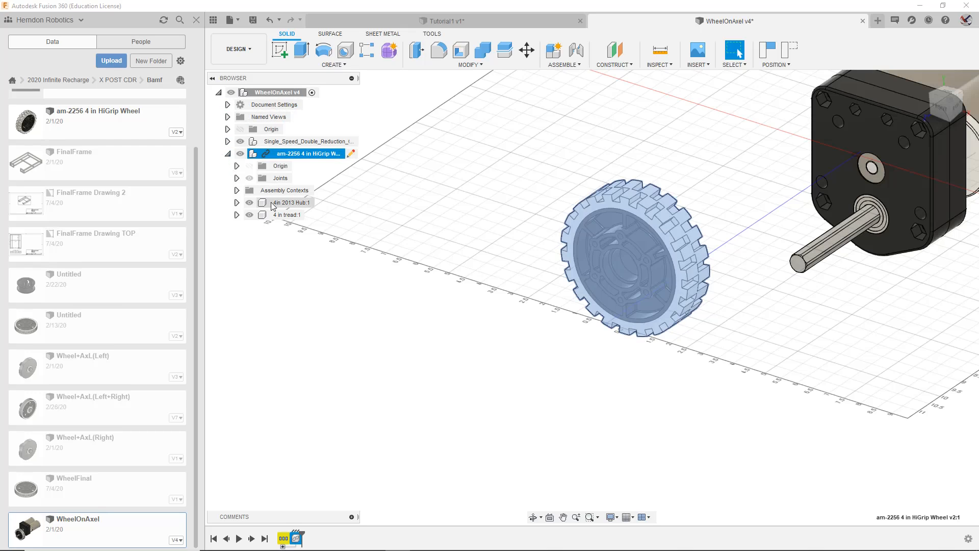
Step: Start a Point to Point move of the whole wheel component with the hub's bore edge as the origin point
click(275, 154)
key(m)
middle_drag(679, 386, 471, 394)
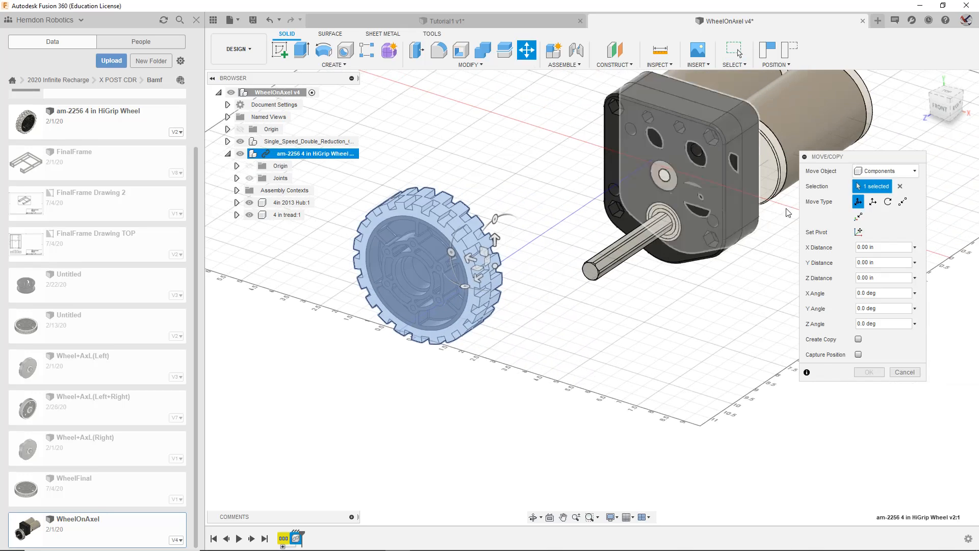
click(903, 201)
middle_drag(492, 265, 672, 220)
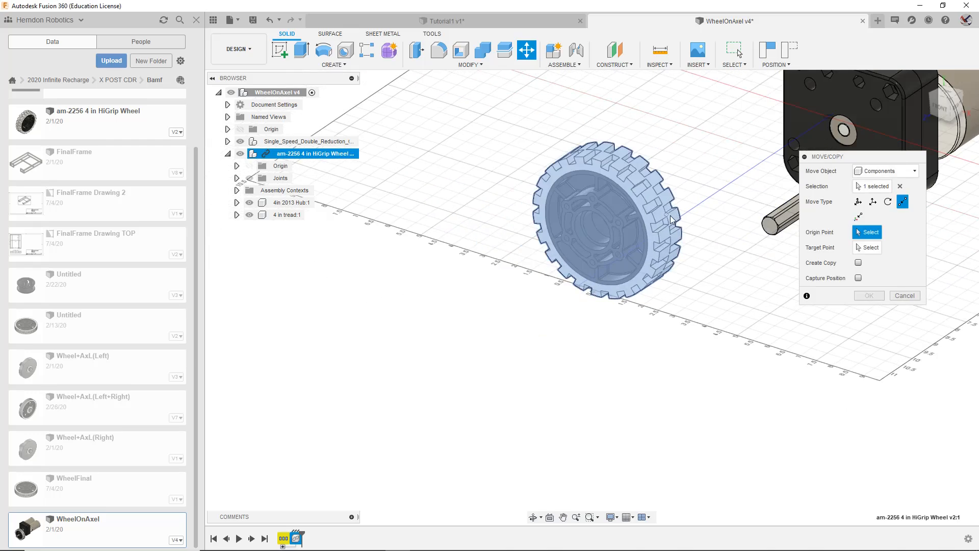
scroll(672, 220, up, 10)
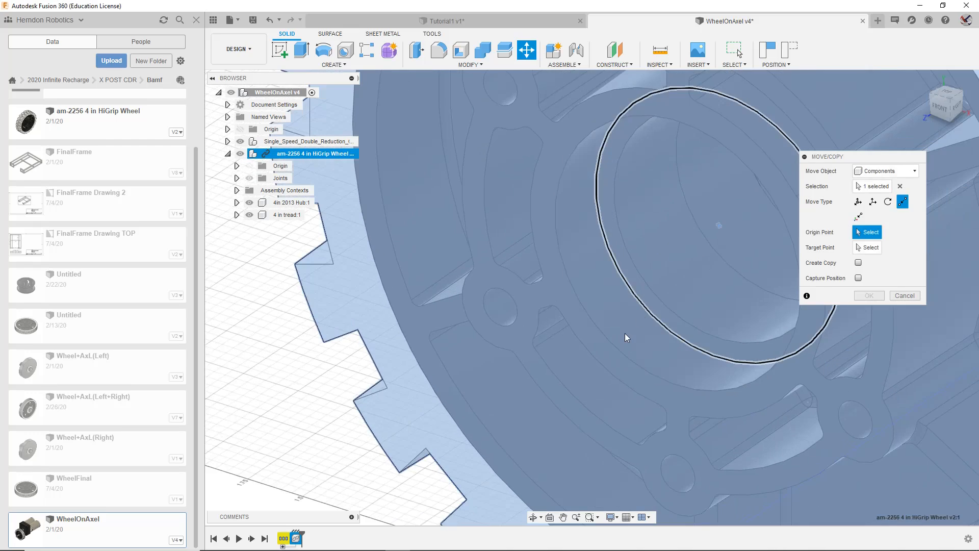
click(614, 349)
middle_drag(786, 309, 604, 325)
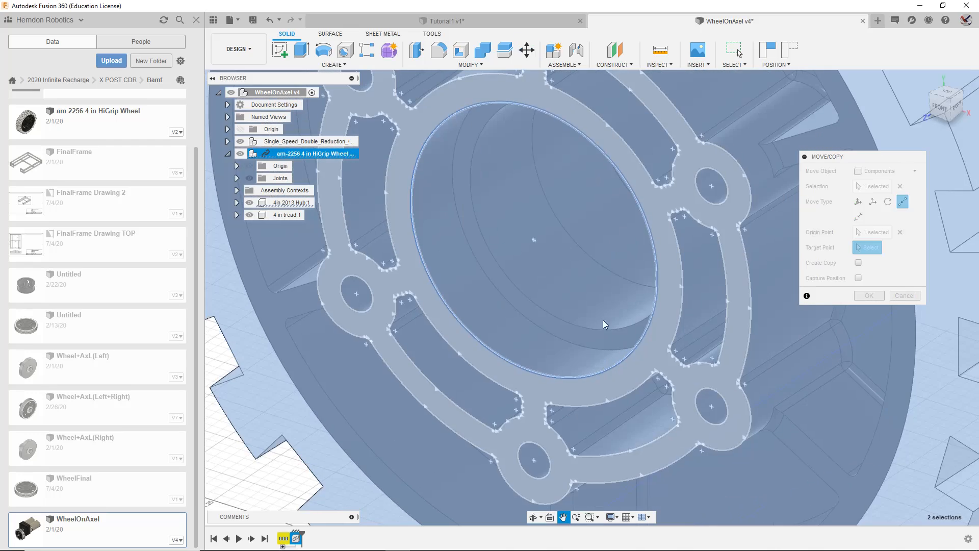
Step: Set the center of the hex shaft's free end face as the target point of the wheel's move
middle_drag(844, 421, 437, 300)
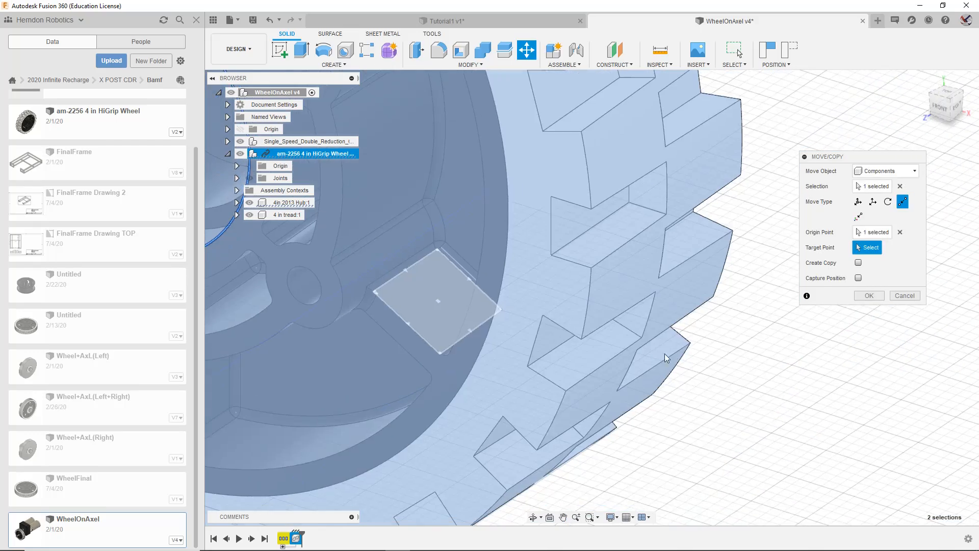
middle_drag(665, 358, 357, 304)
scroll(689, 295, down, 2)
middle_drag(689, 296, 332, 328)
middle_drag(532, 181, 461, 289)
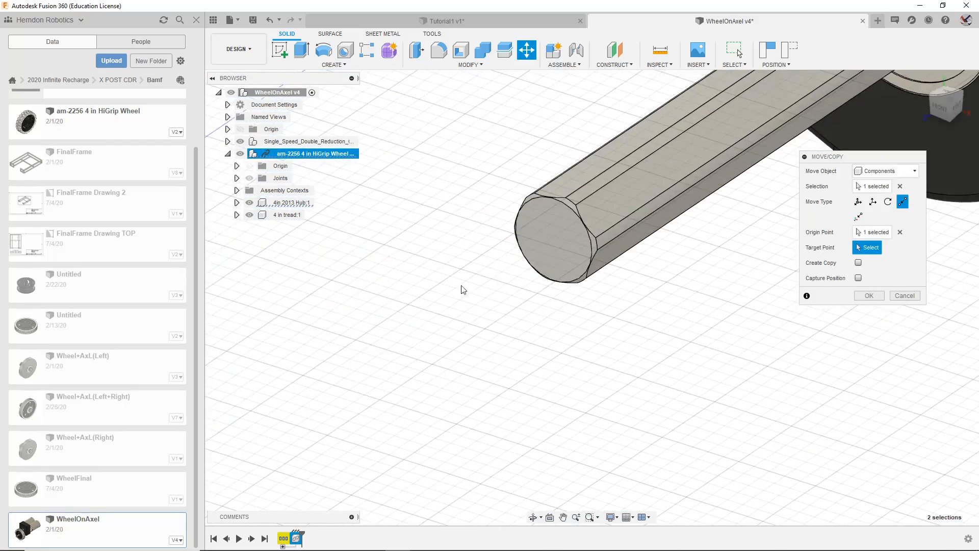
scroll(561, 248, up, 2)
click(558, 247)
scroll(586, 271, down, 4)
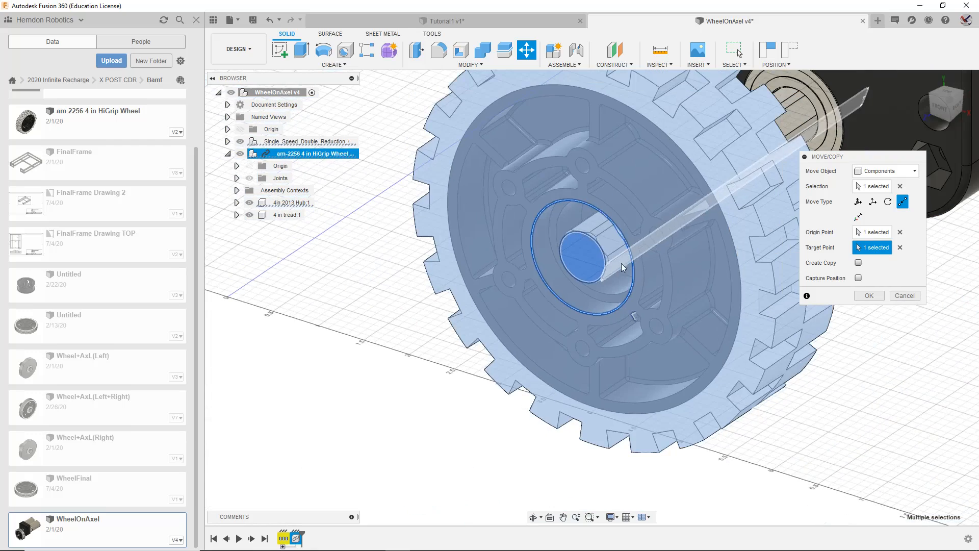
Step: Switch the move type to Point to Position, cancel the command, and undo the wheel's move onto the shaft
mouse_move(937, 104)
mouse_down()
mouse_move(917, 97)
mouse_move(923, 104)
mouse_up()
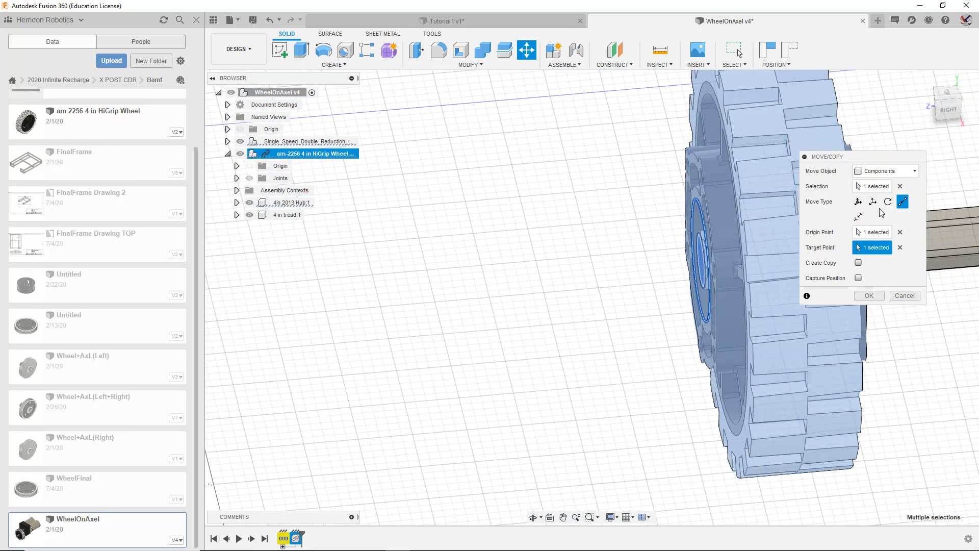
click(859, 216)
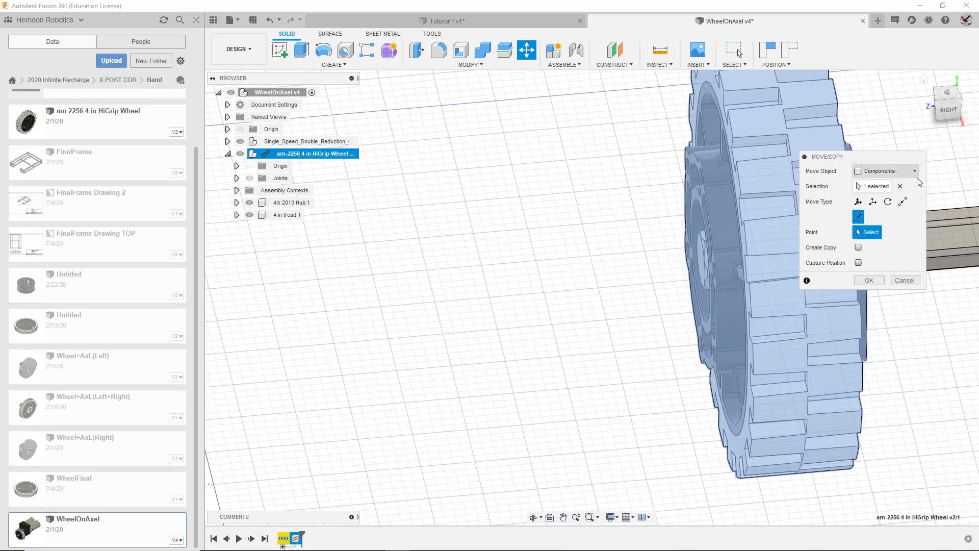
click(905, 280)
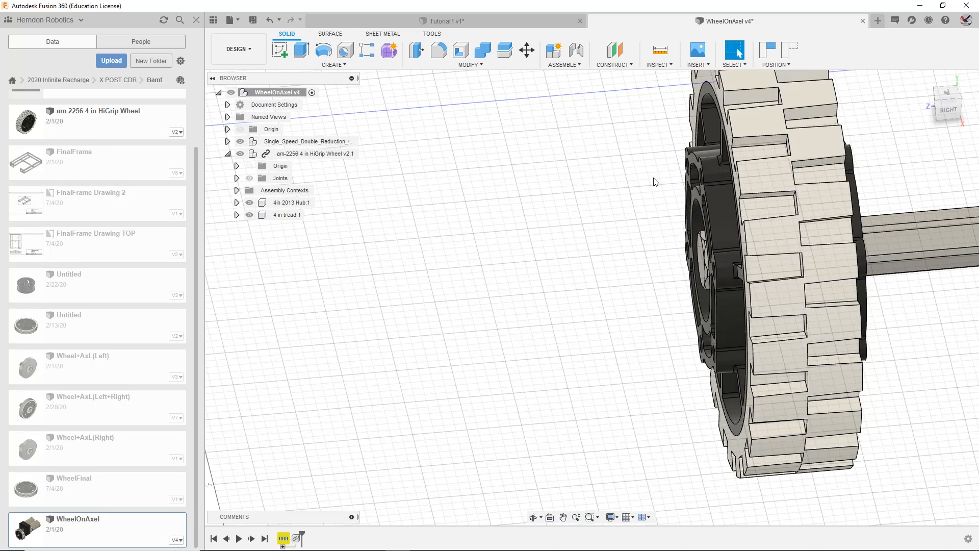
key(ctrl+z)
scroll(551, 192, down, 2)
middle_drag(580, 217, 819, 371)
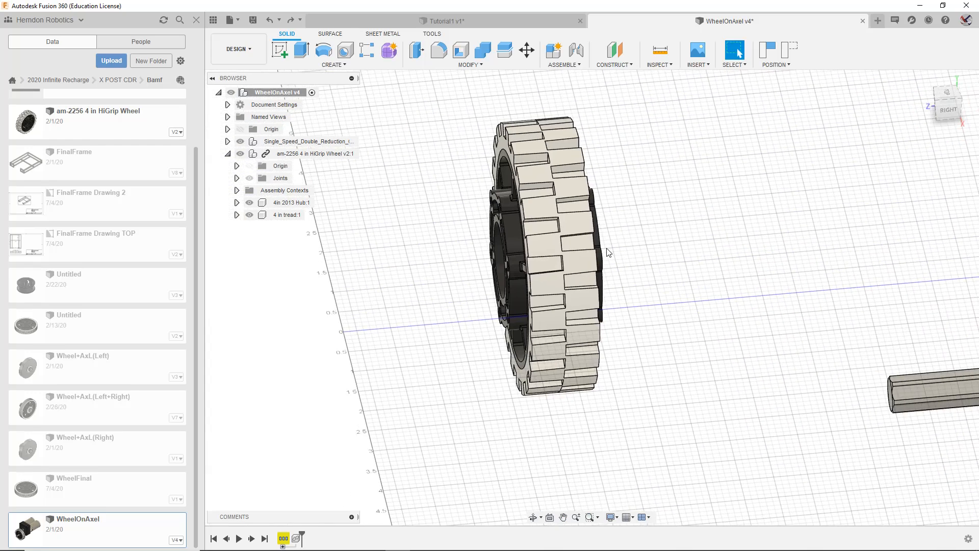
Step: Select the whole am-2256 4 in HiGrip Wheel component instead of its tread and start the Move command on it
click(580, 243)
click(580, 243)
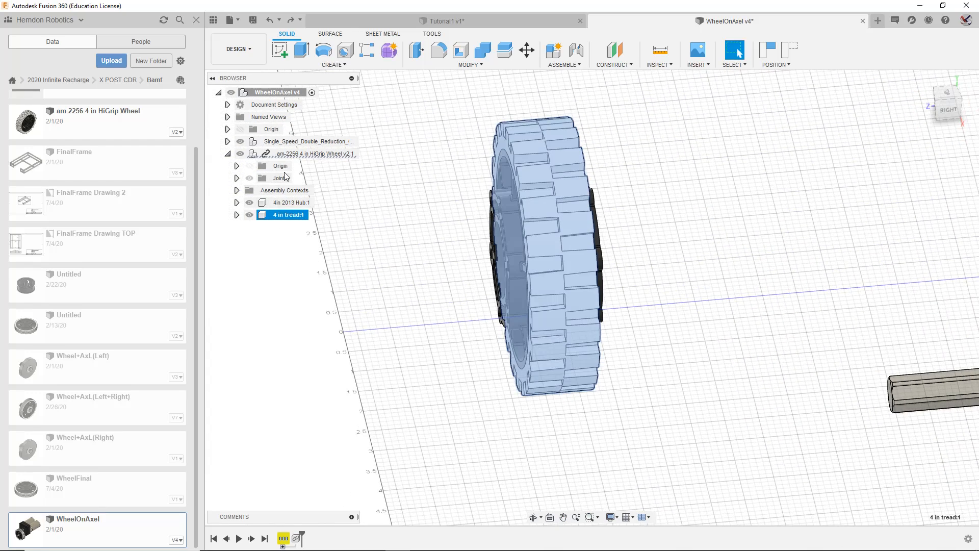
click(305, 153)
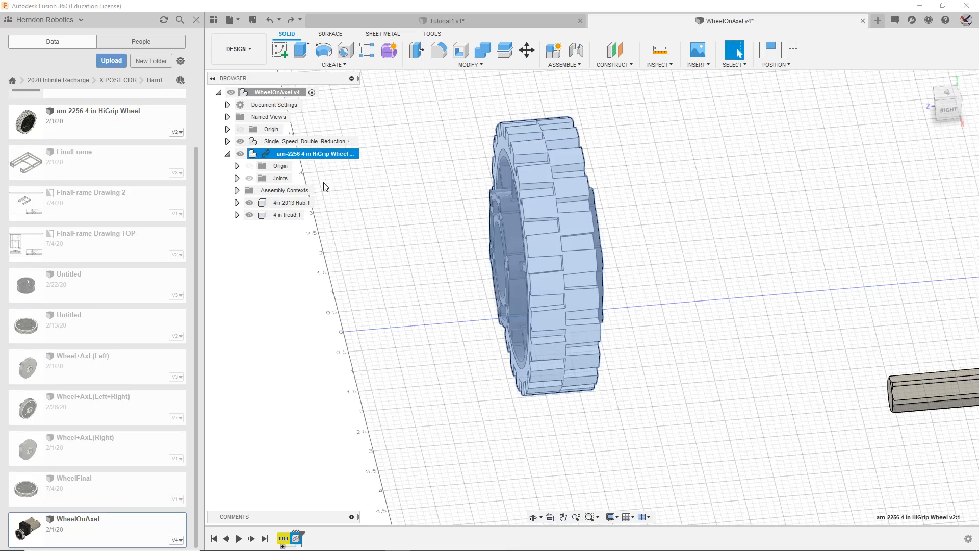
key(m)
click(937, 92)
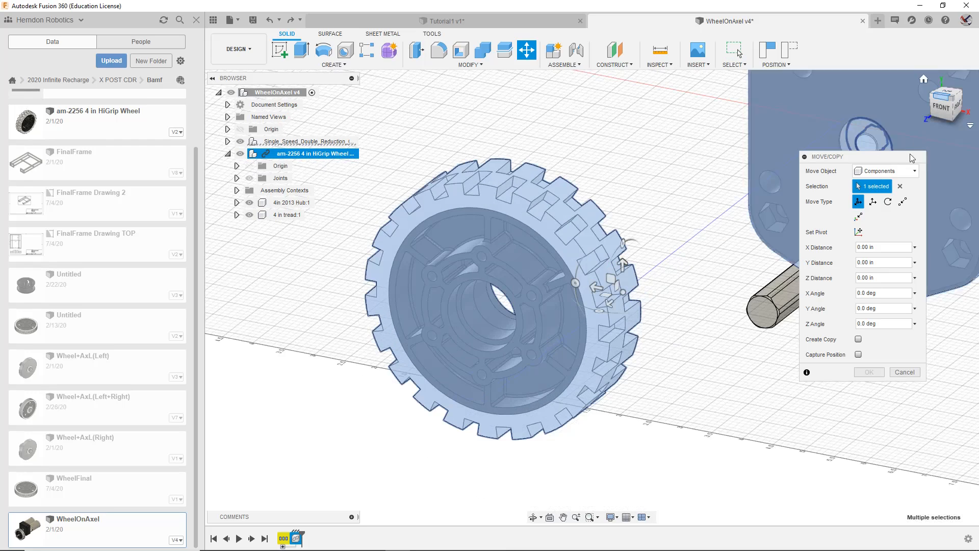
Step: Try the Point to Position move type and look for a point on the wheel hub
click(858, 216)
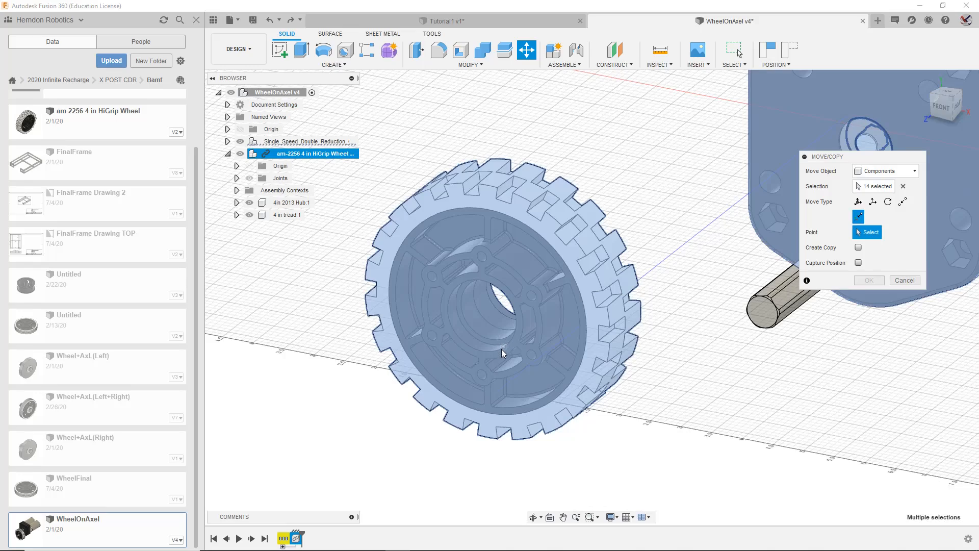
scroll(505, 347, up, 6)
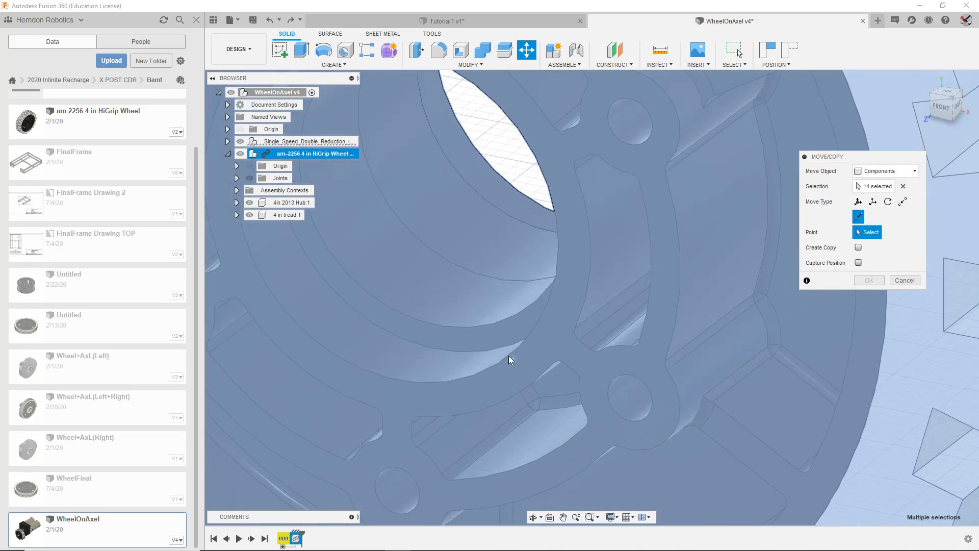
scroll(514, 347, up, 2)
scroll(622, 225, down, 2)
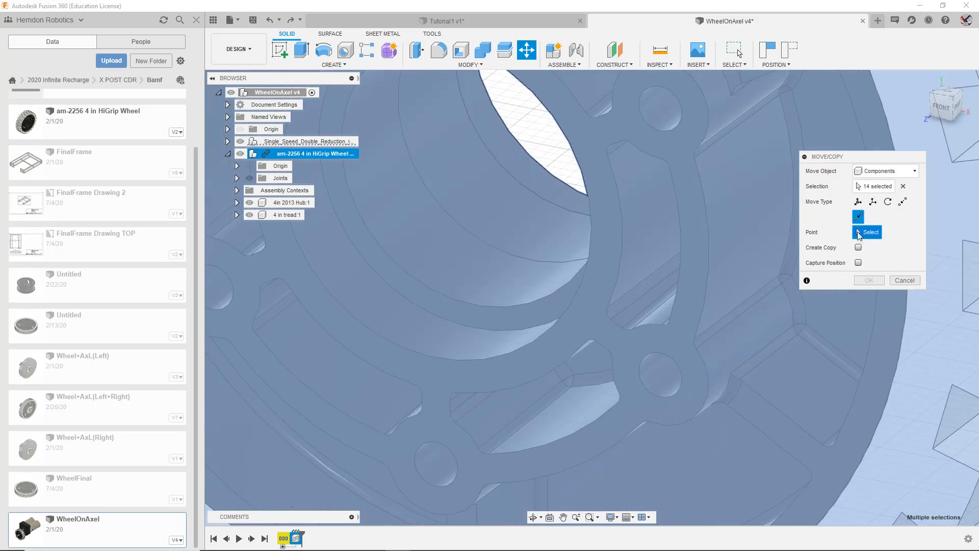
scroll(601, 225, down, 3)
scroll(628, 242, up, 2)
middle_drag(691, 285, 802, 376)
Step: Try a Point to Point move with the origin on the wheel hub's bore edge and pick a target point
click(903, 202)
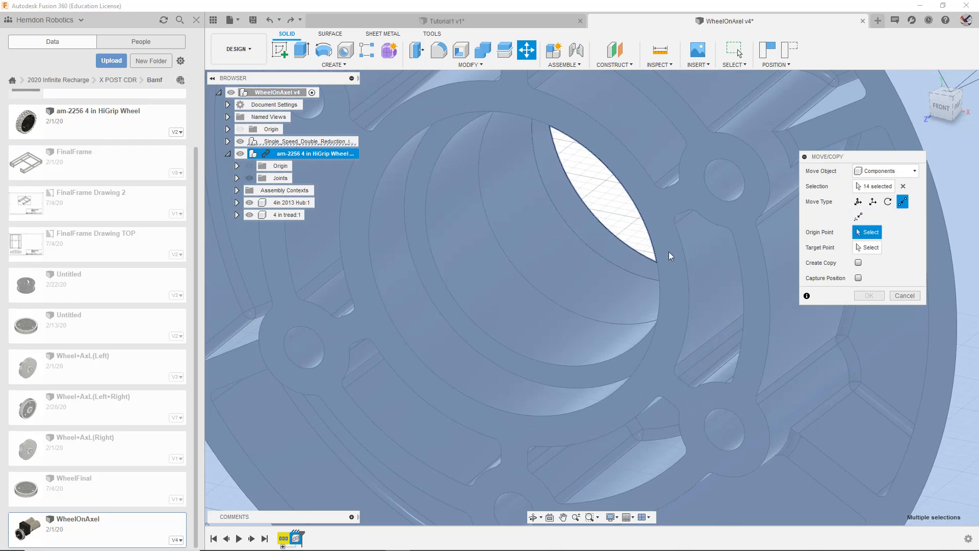
scroll(654, 269, down, 2)
scroll(657, 269, up, 2)
click(657, 269)
middle_drag(715, 349, 326, 342)
scroll(470, 255, down, 2)
click(785, 250)
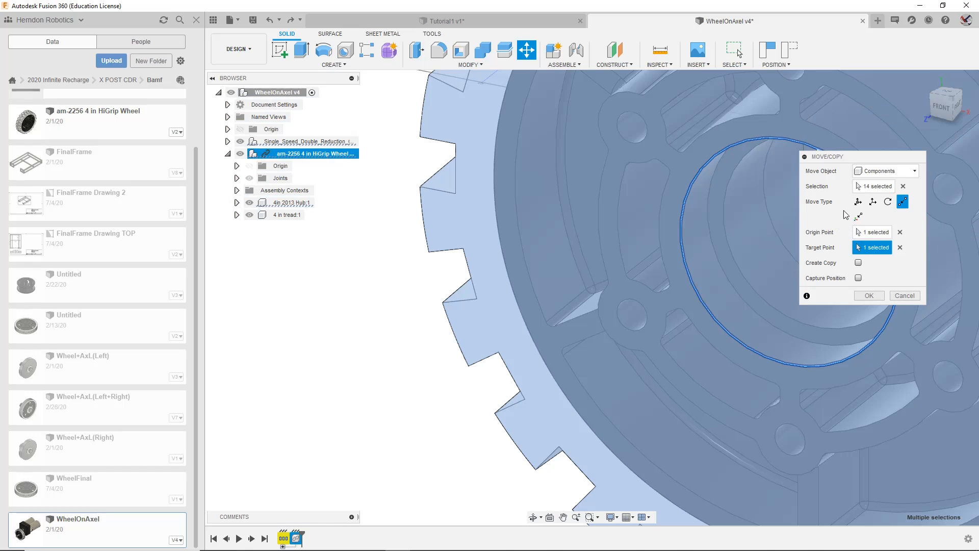
Step: Try the Free Move type on the current selection and view the wheel beside the gearbox shaft
click(859, 202)
click(958, 104)
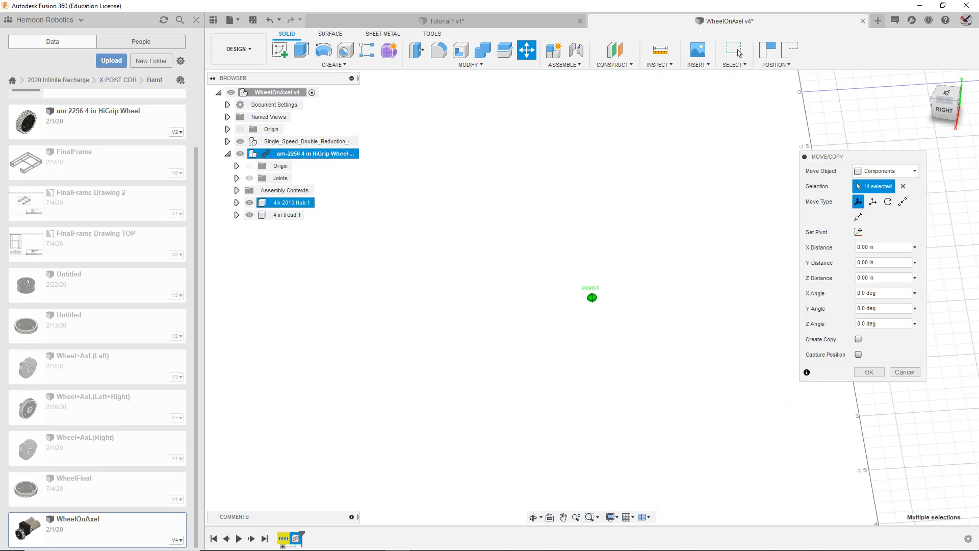
shift+middle_drag(592, 297, 579, 244)
middle_drag(571, 168, 255, 148)
middle_drag(515, 165, 282, 206)
scroll(553, 244, down, 4)
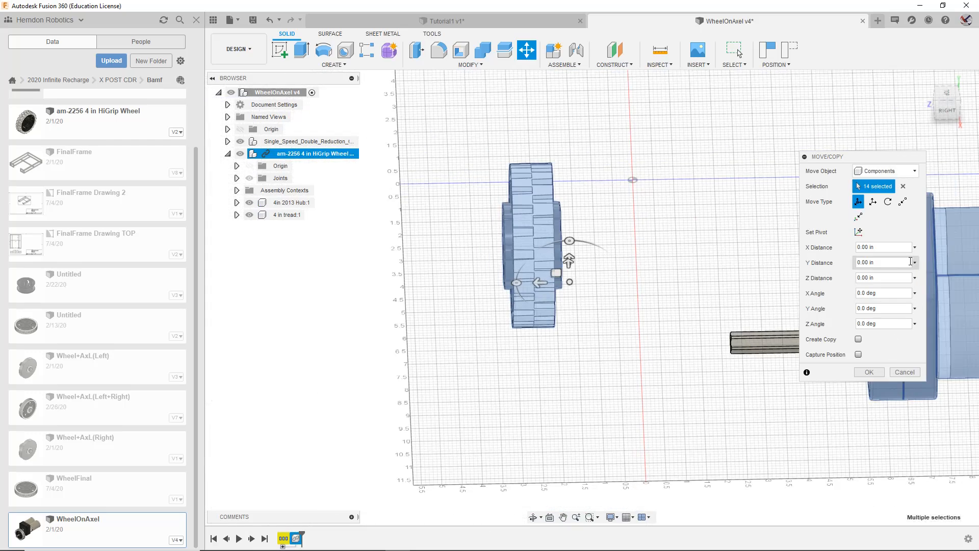
Step: Try a Point to Point move from the wheel hub's bore edge to the hex shaft's end face, and cancel it
click(903, 201)
click(937, 104)
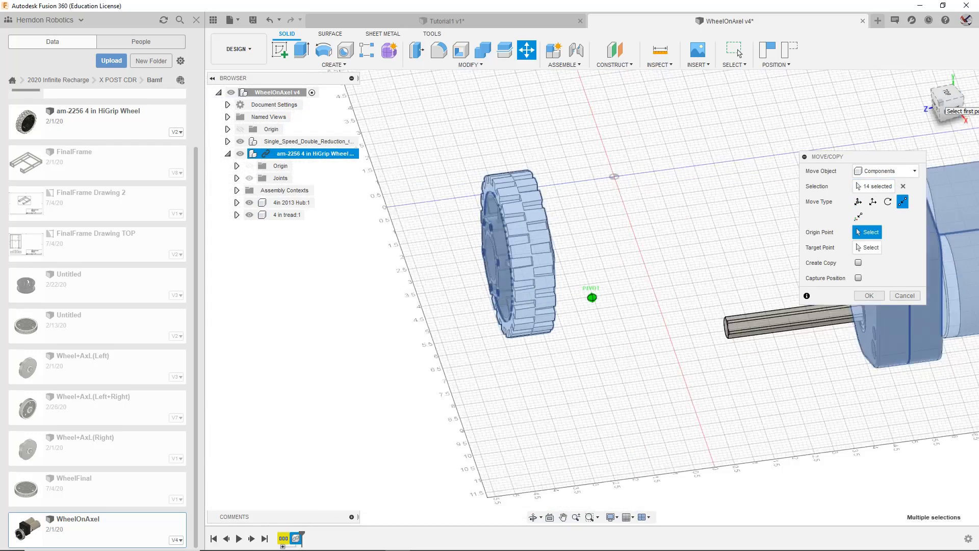
scroll(464, 311, up, 10)
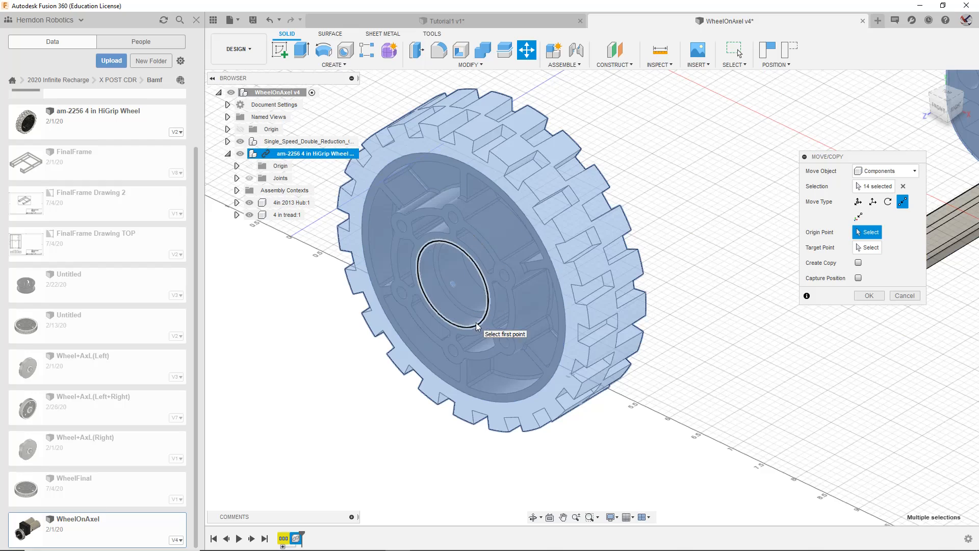
click(476, 322)
middle_drag(765, 291, 450, 288)
click(565, 270)
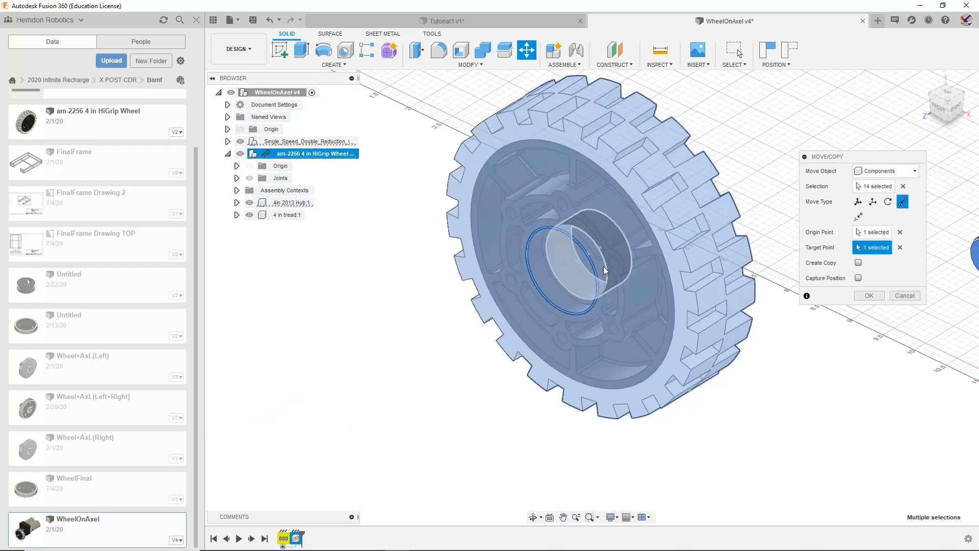
scroll(663, 268, down, 5)
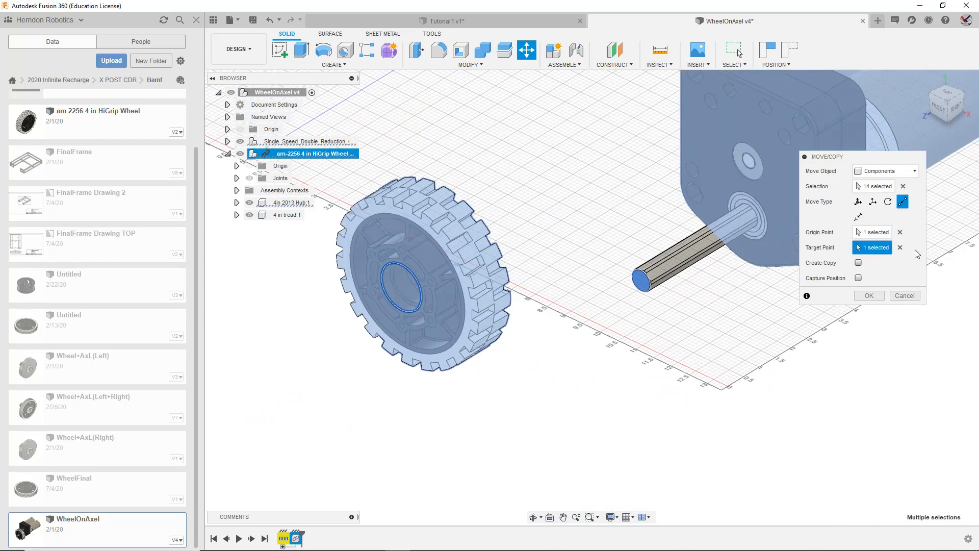
click(901, 248)
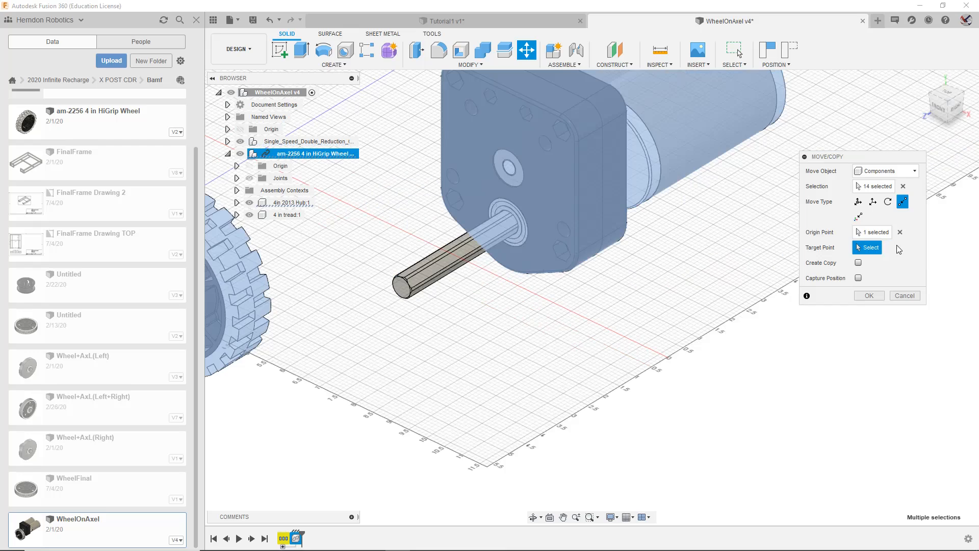
click(402, 286)
click(916, 300)
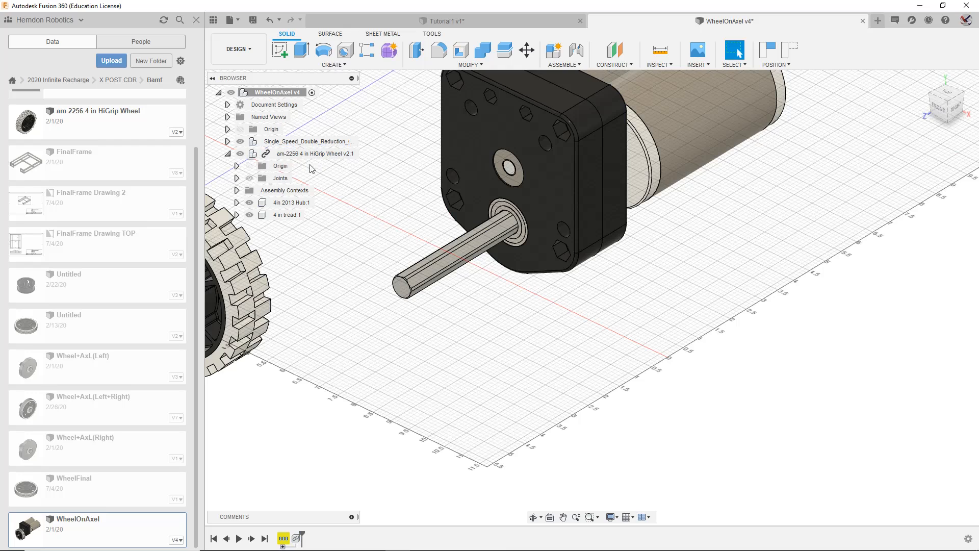
Step: Step back through the recent edits to the wheel's earlier position beside the shaft's end, with the rigid group deleted
scroll(381, 225, down, 2)
middle_drag(472, 327, 691, 410)
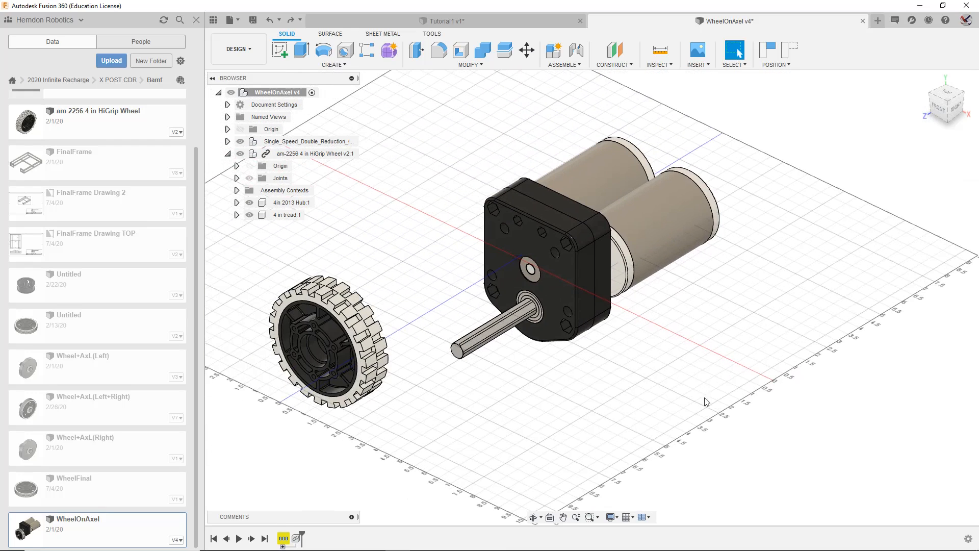
key(ctrl+z)
key(ctrl+z)
key(ctrl+z)
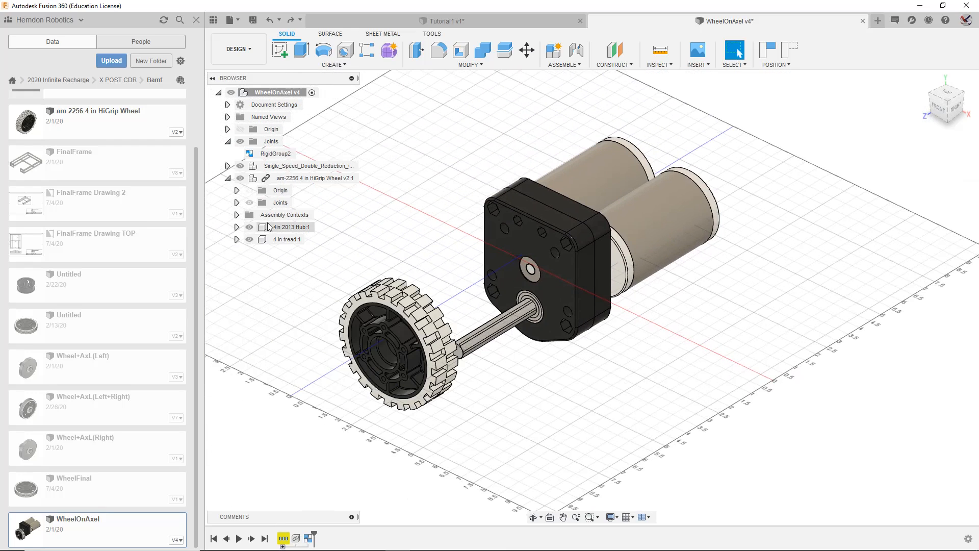
key(ctrl+z)
Step: Start a Point to Point move of the whole am-2256 4 in HiGrip Wheel component with the origin on its hub's bore edge
click(382, 299)
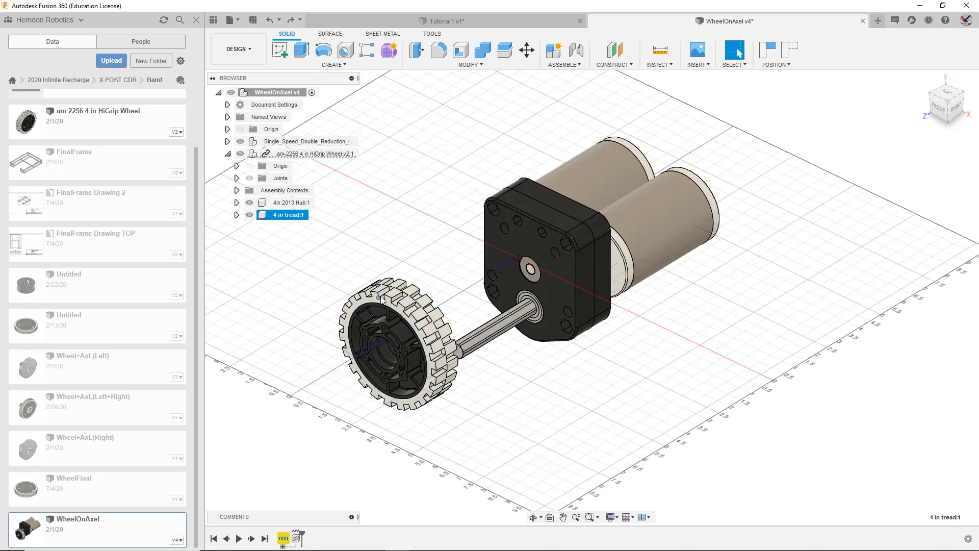
click(302, 154)
click(228, 154)
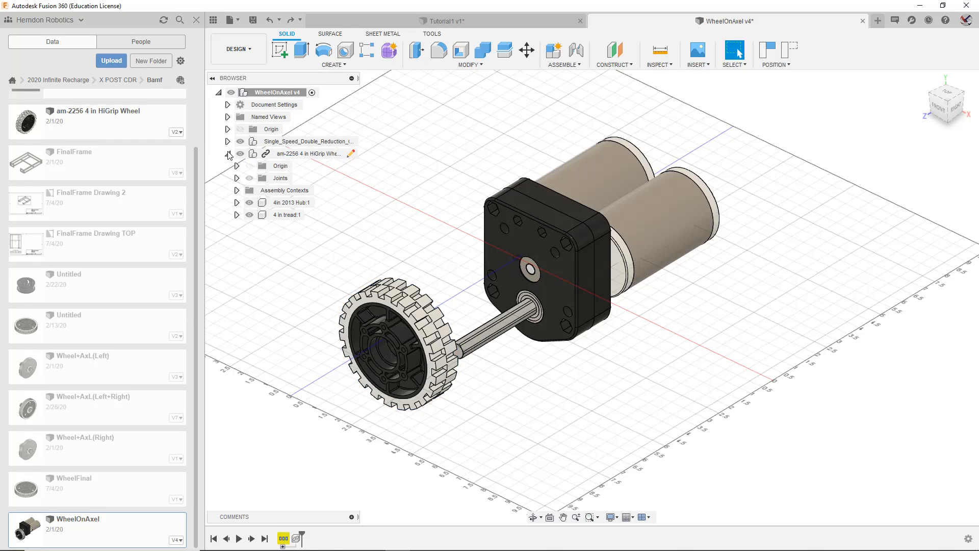
click(228, 154)
click(306, 154)
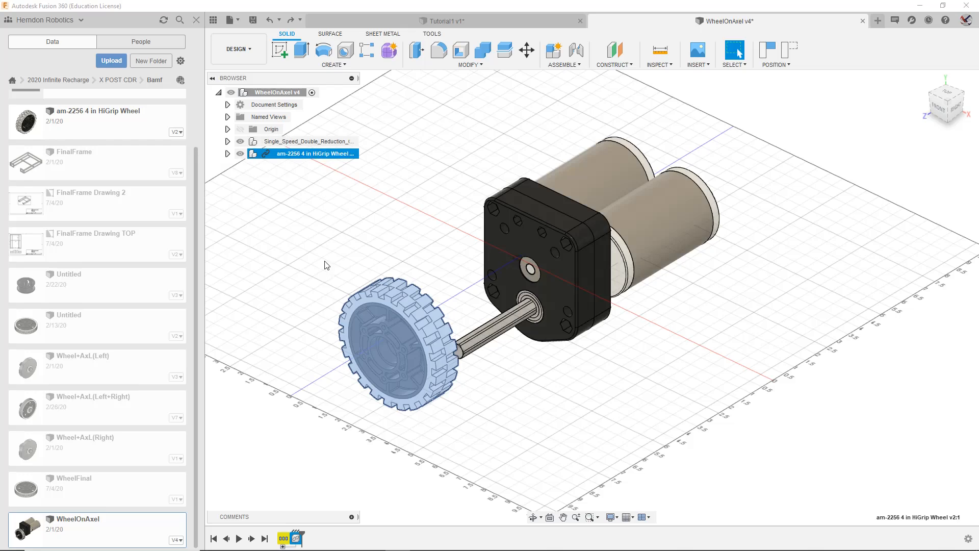
key(m)
click(903, 202)
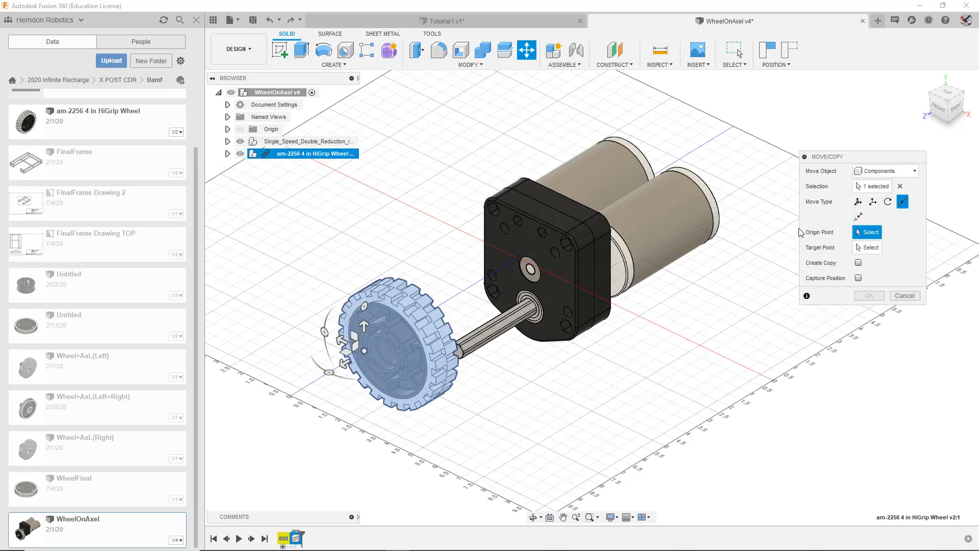
middle_drag(461, 322, 640, 243)
scroll(575, 275, up, 10)
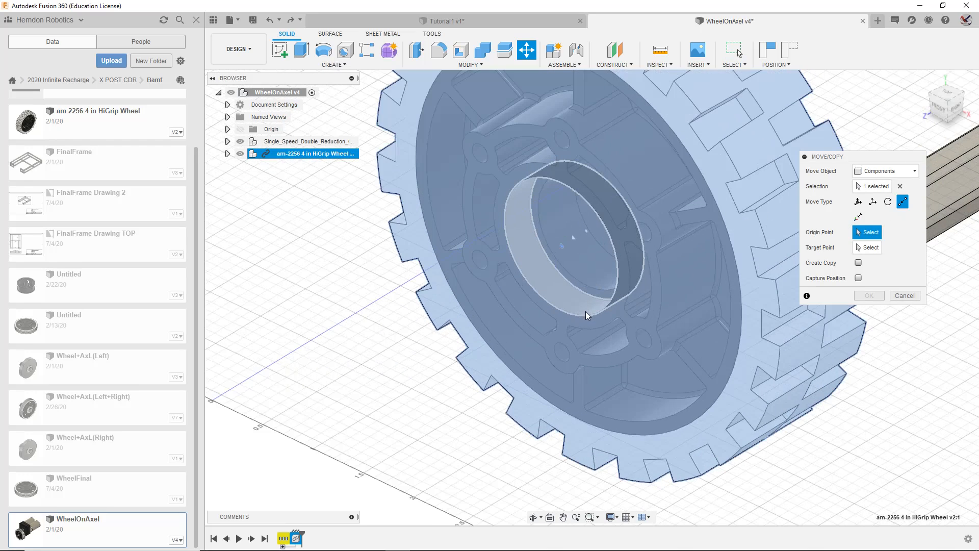
click(588, 313)
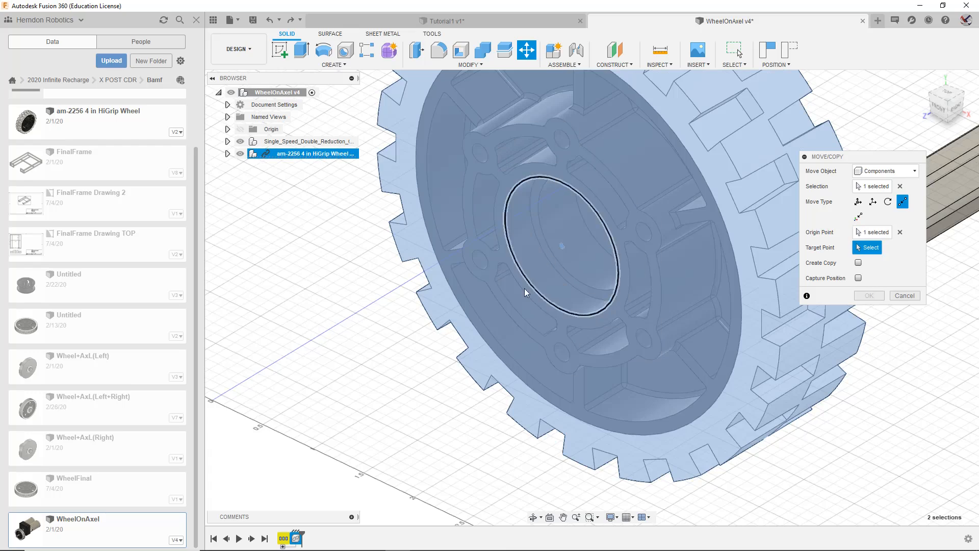
Step: Temporarily hide the wheel, set the hex shaft's end face as the target point, and complete the move
click(239, 142)
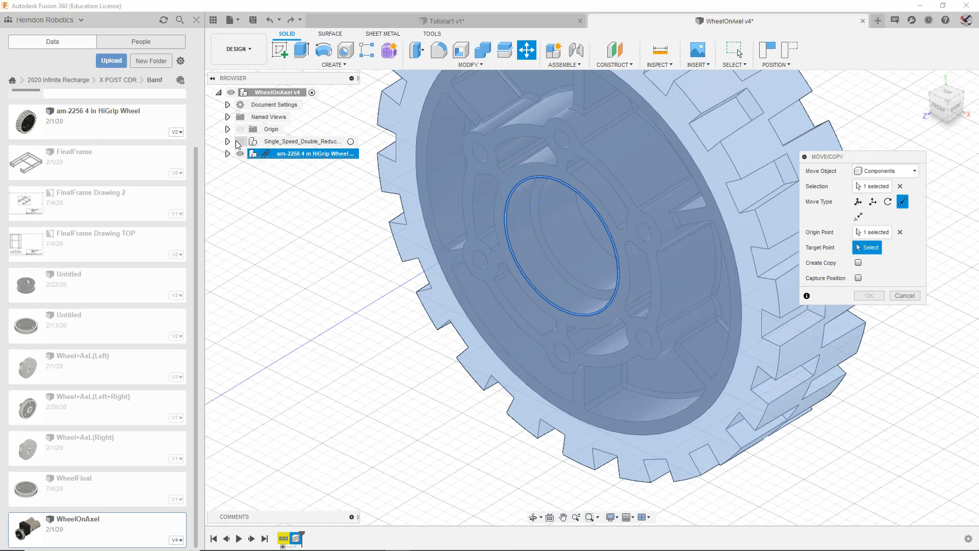
click(239, 142)
click(240, 154)
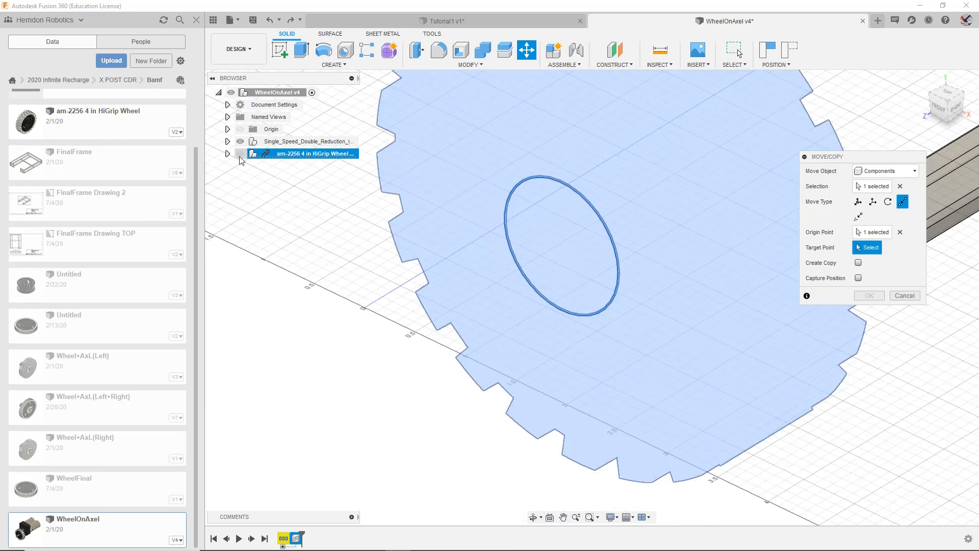
middle_drag(524, 259, 200, 248)
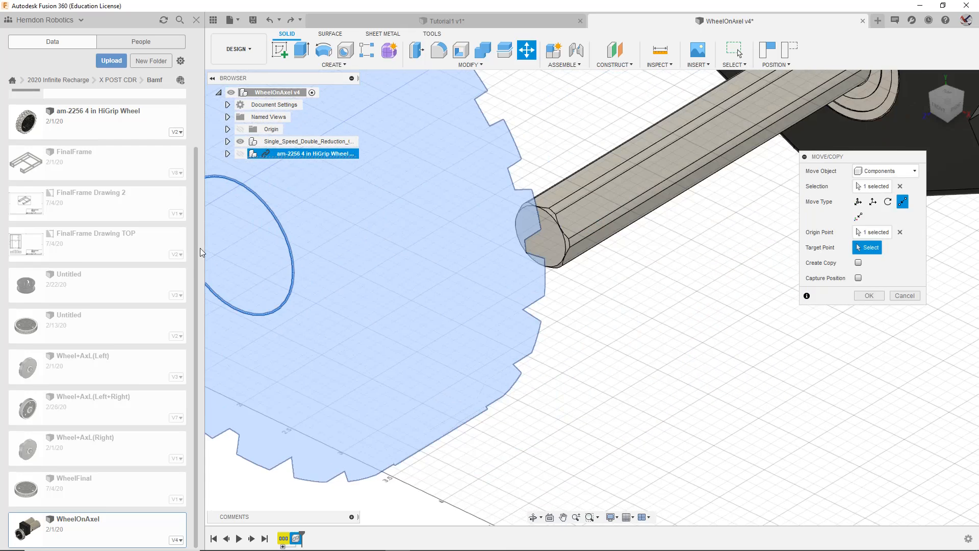
click(545, 232)
click(240, 153)
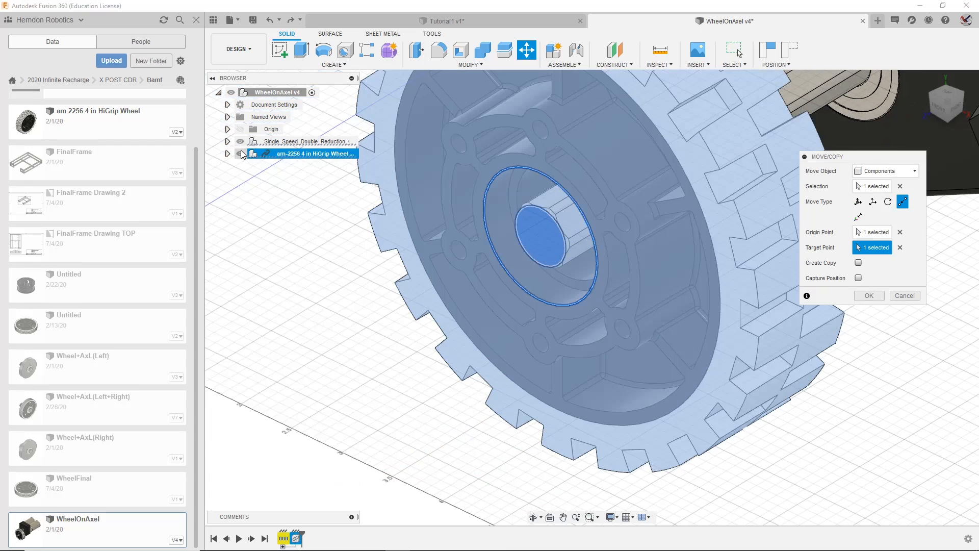
scroll(790, 288, up, 3)
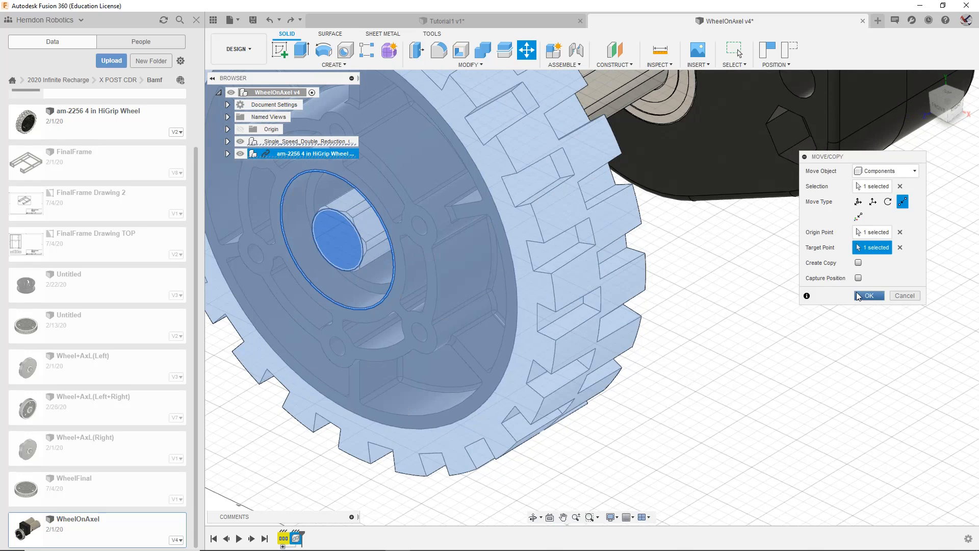
click(857, 296)
Step: Use Free Move to slide the whole wheel component along the hex shaft toward the gearbox
click(299, 155)
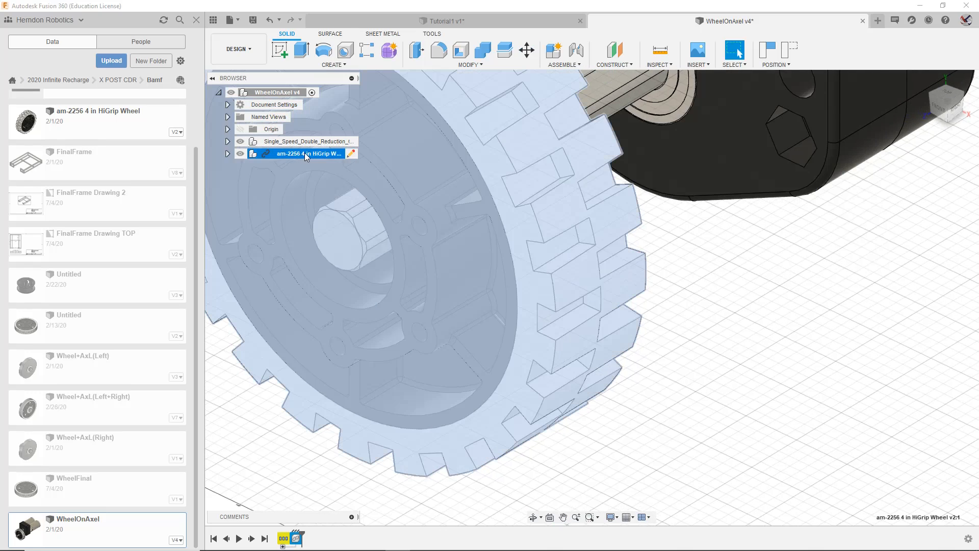
key(m)
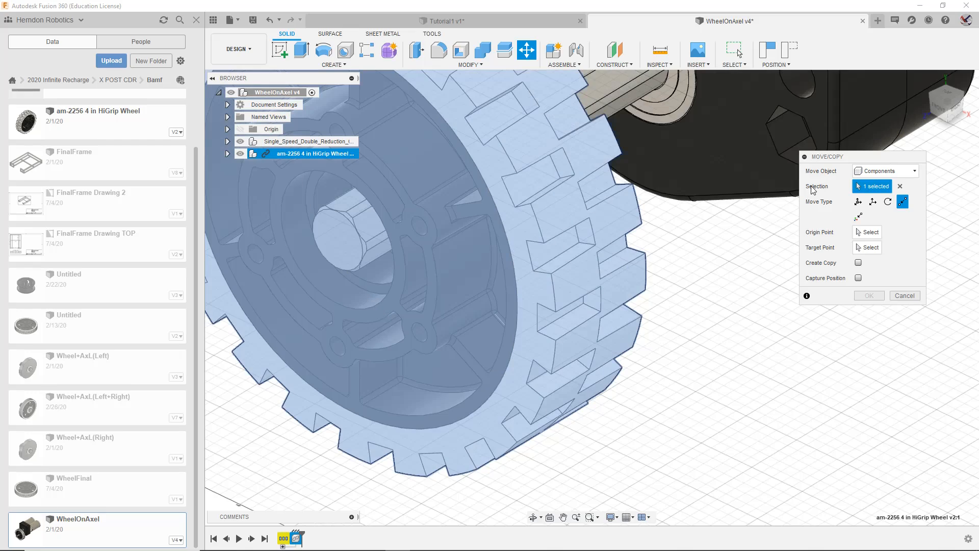
click(858, 201)
drag(947, 96, 910, 88)
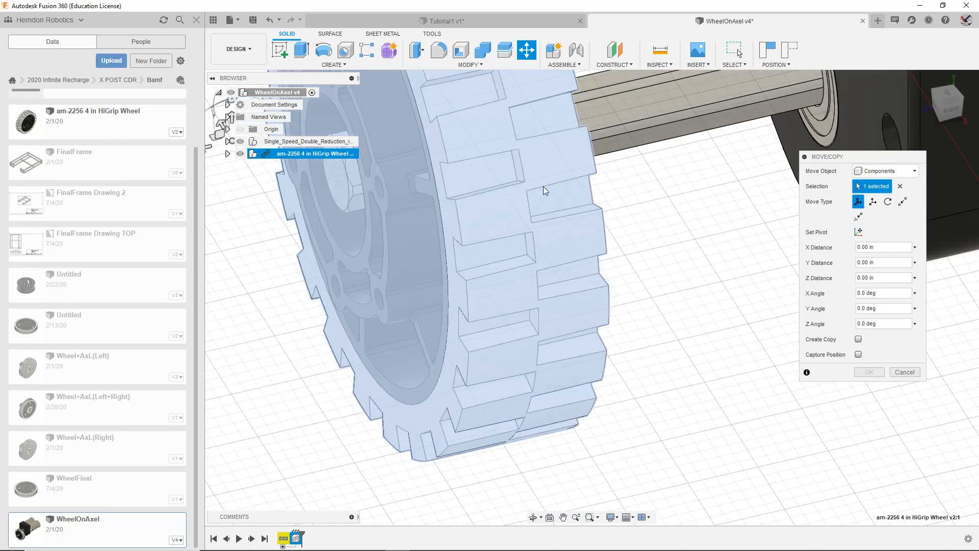
scroll(545, 191, down, 2)
middle_drag(545, 191, 627, 331)
drag(350, 295, 536, 281)
click(870, 372)
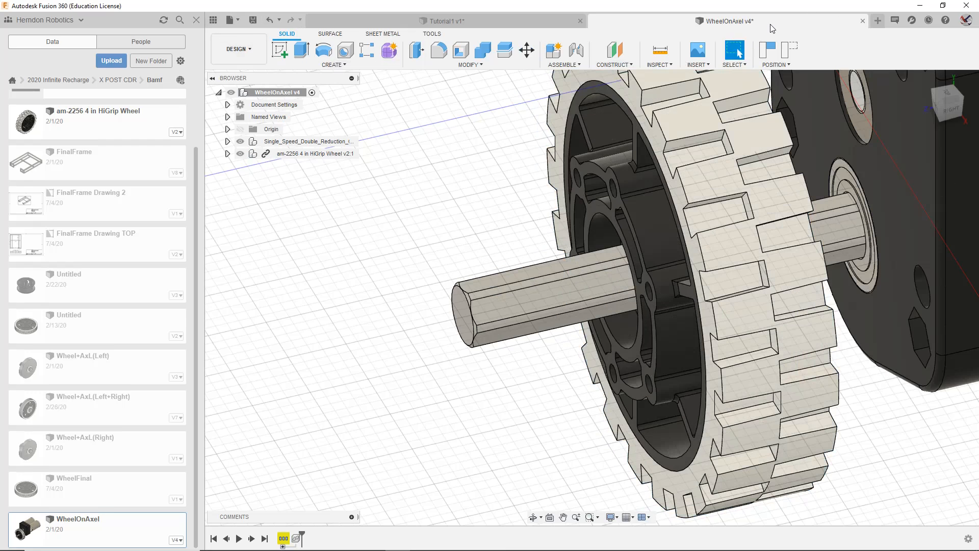
Step: Undo the wheel moves and the deletion of Rigid1 and RigidGroup2, and look over the available assembly commands
scroll(736, 207, down, 3)
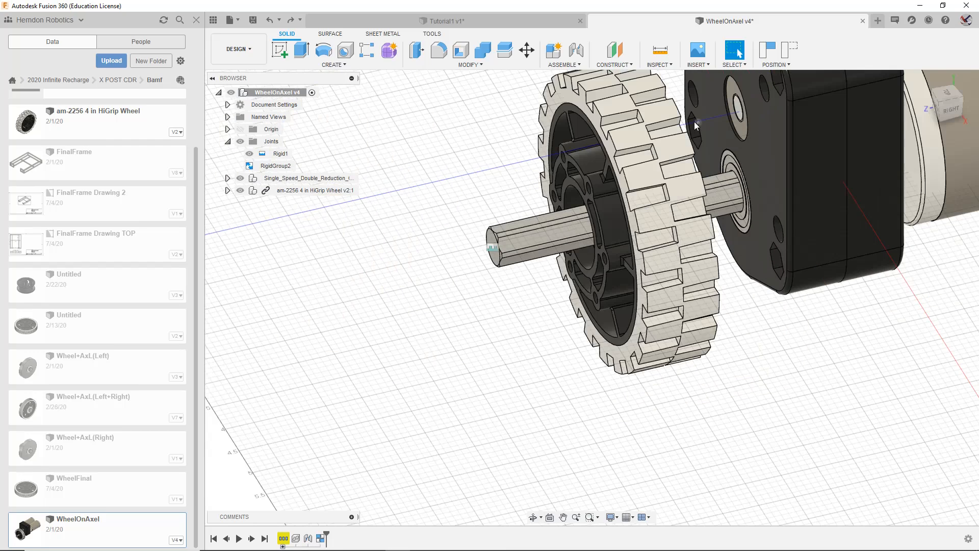
key(ctrl+z)
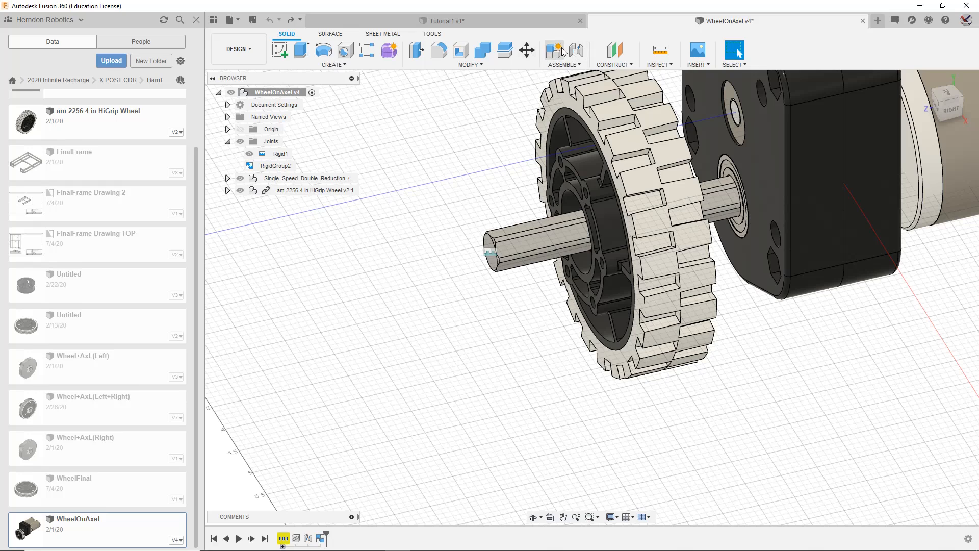
click(564, 65)
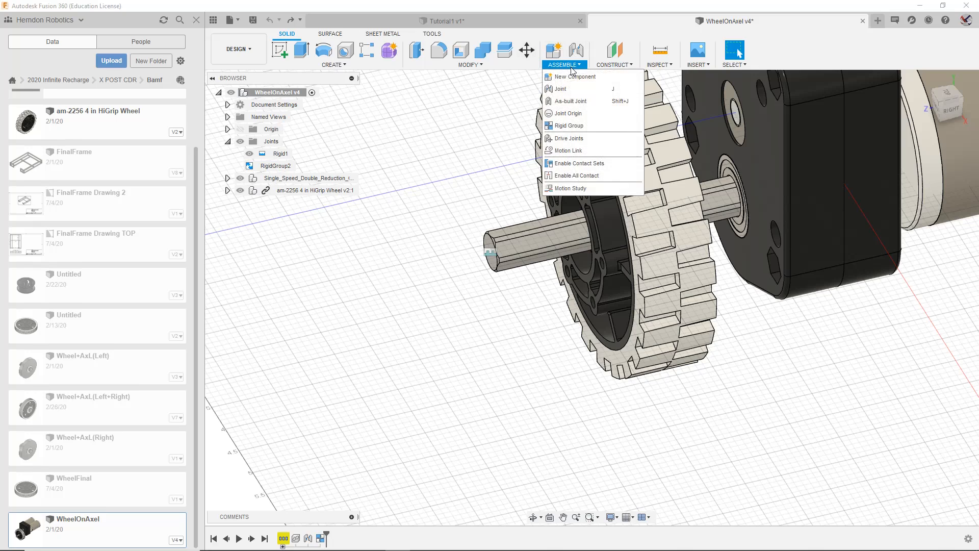
click(688, 424)
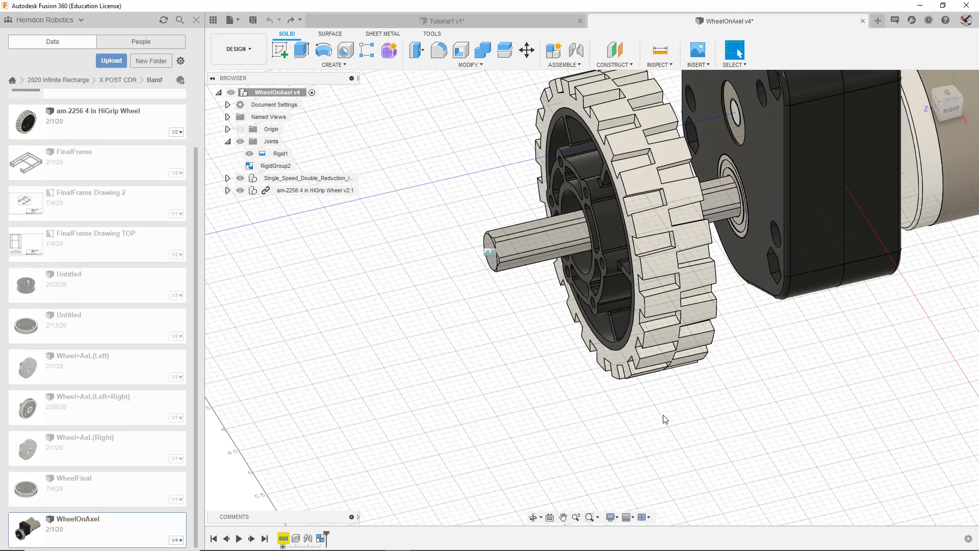
scroll(665, 424, down, 5)
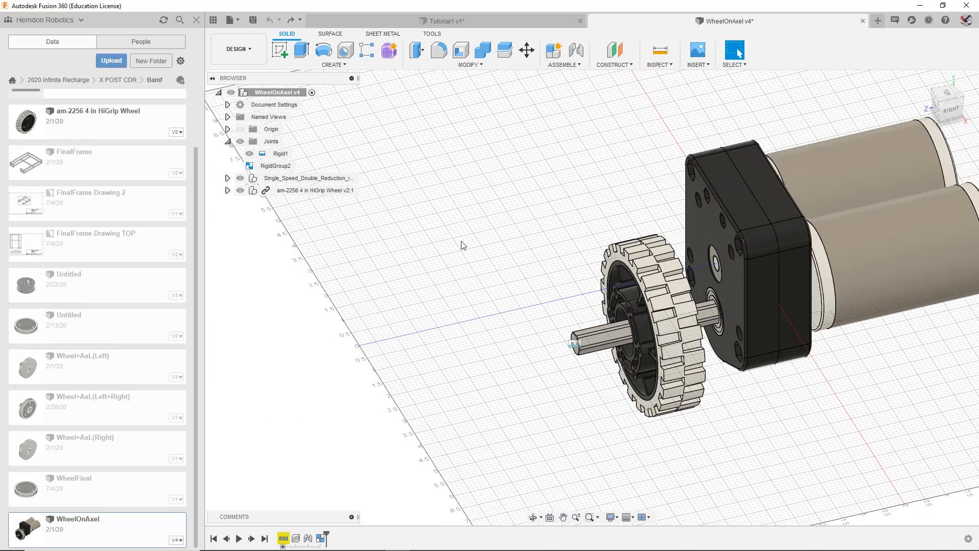
Step: Delete the RigidGroup2 rigid group and the Rigid1 joint to free the wheel
key(ctrl+y)
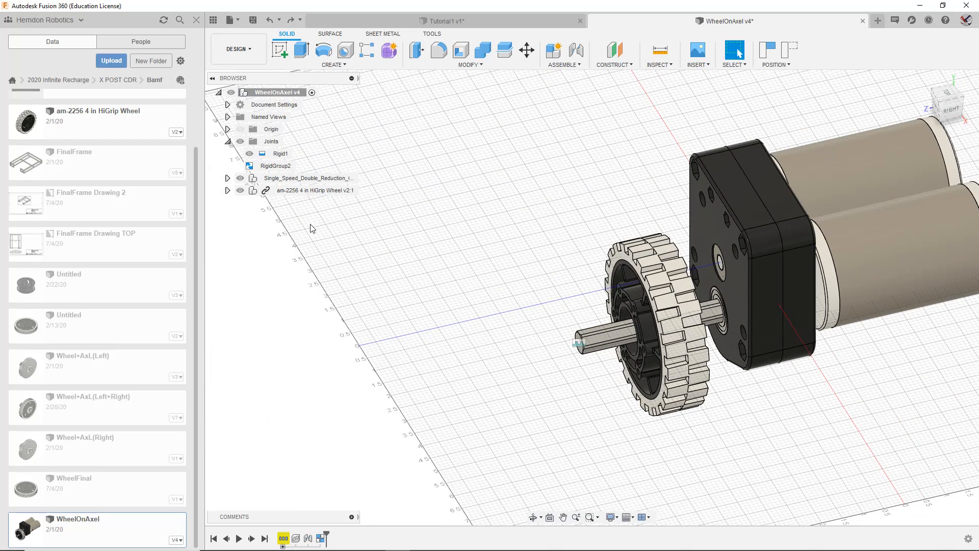
click(278, 166)
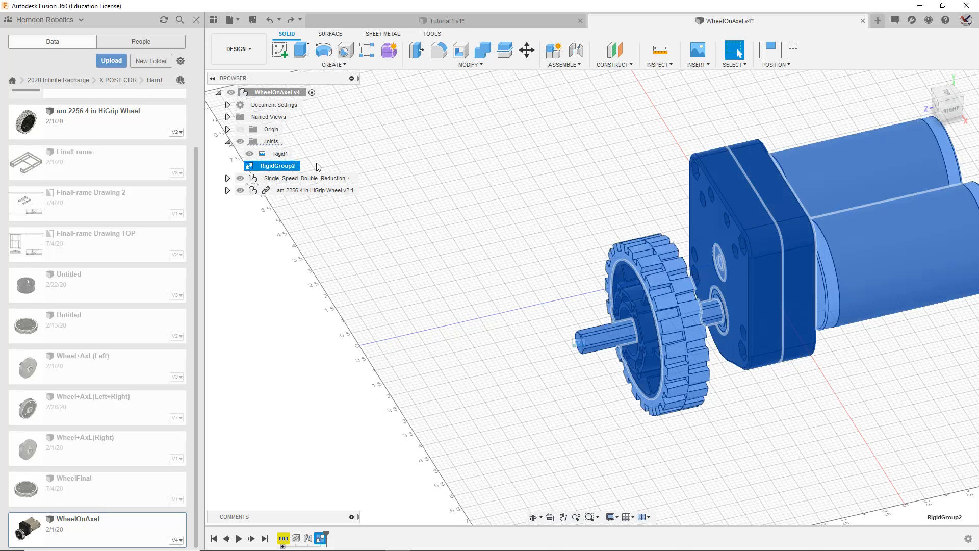
key(Delete)
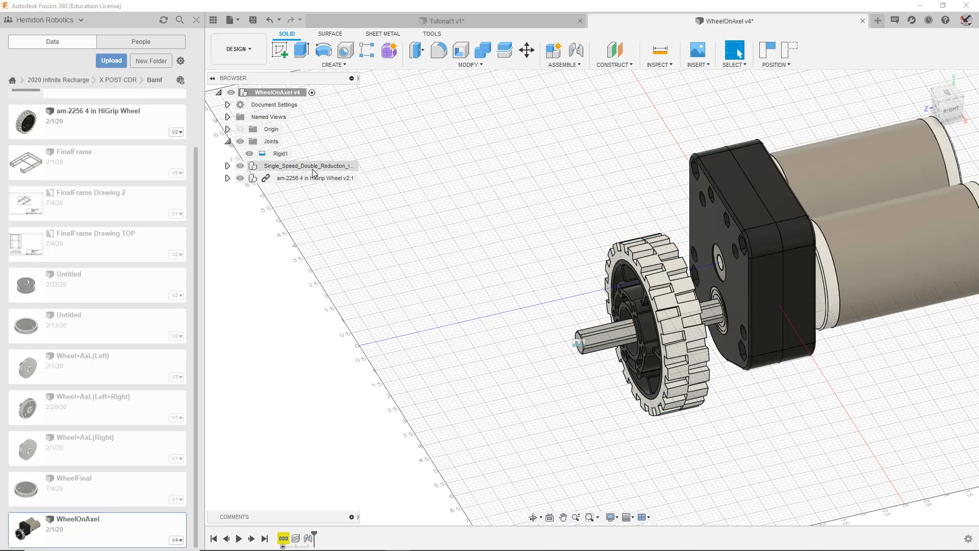
click(281, 155)
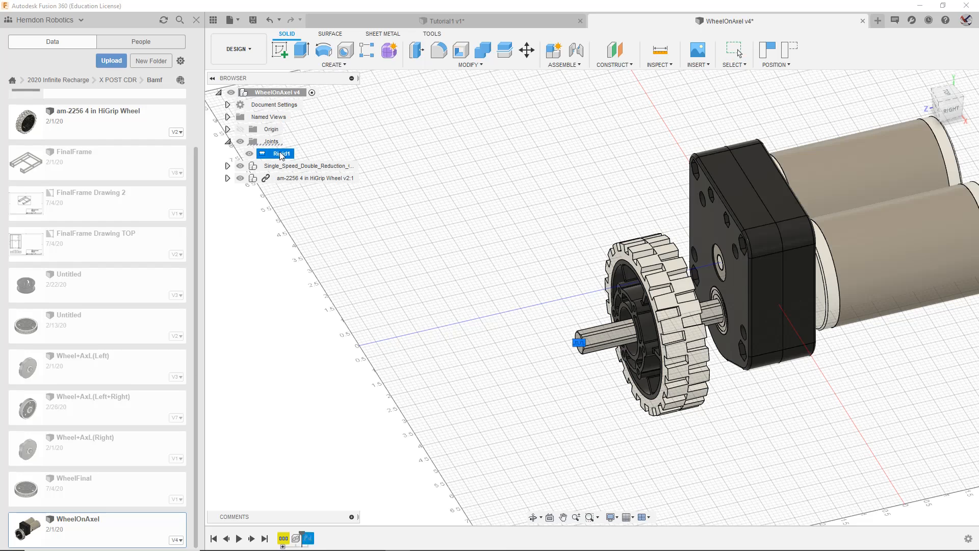
key(Delete)
click(639, 252)
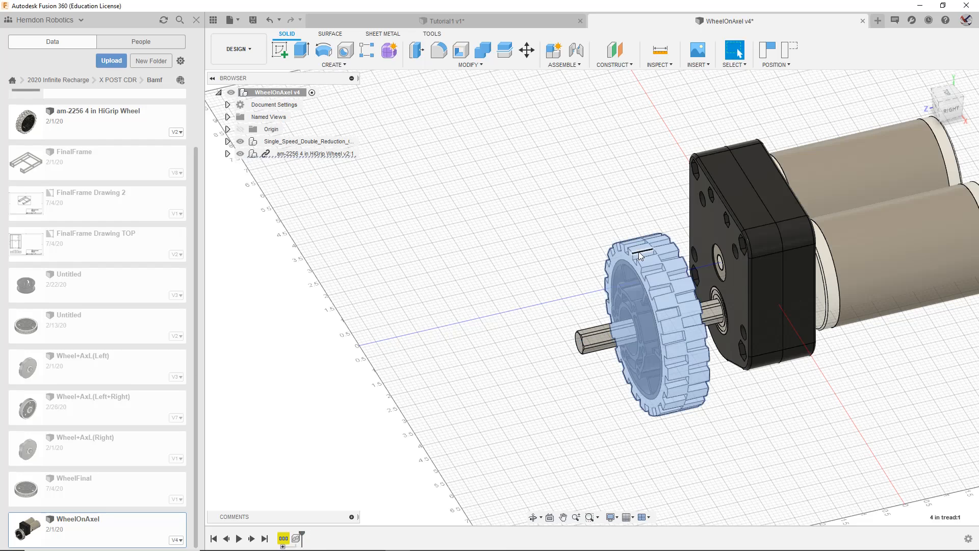
Step: Move the whole wheel component 4.70 in along X off the hex shaft, and shift it sideways away from the shaft's axis
click(461, 205)
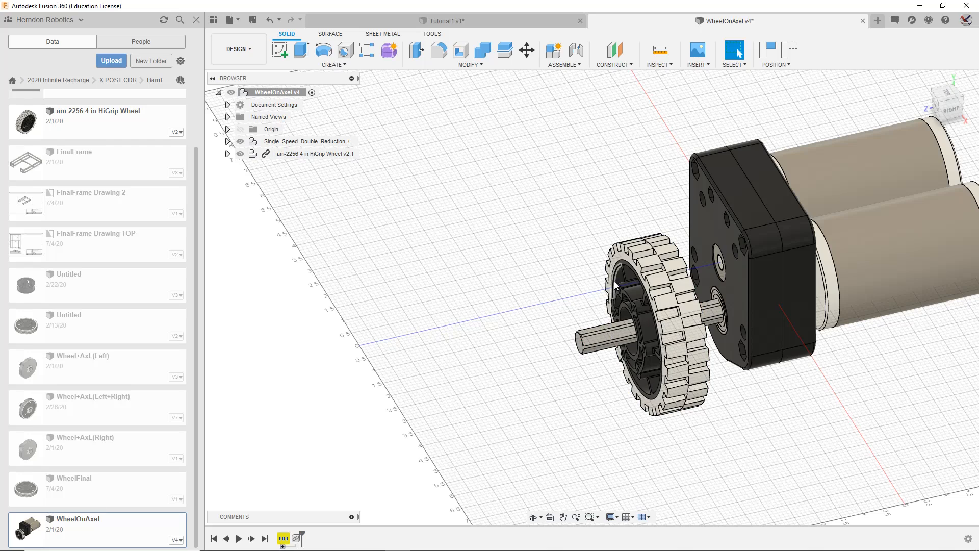
click(629, 241)
click(323, 157)
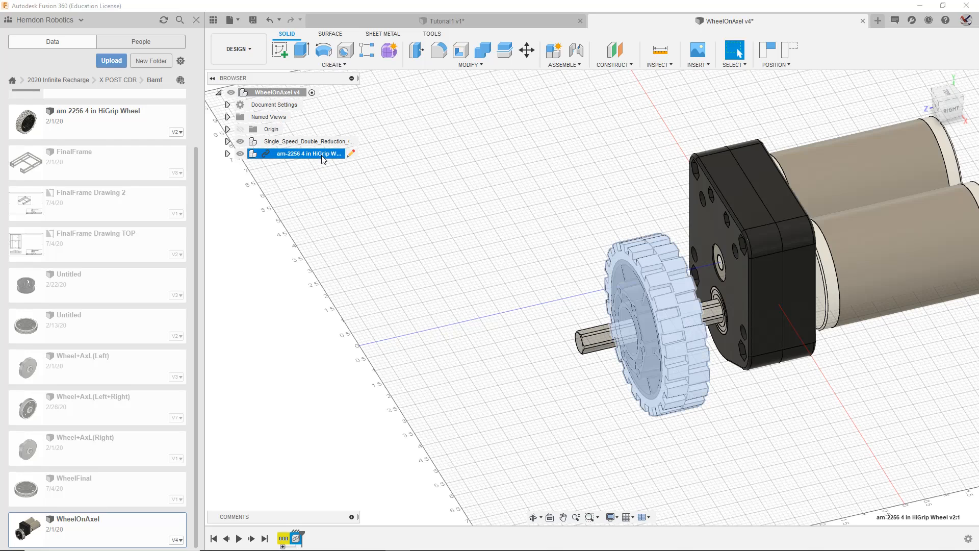
key(m)
drag(423, 331, 278, 322)
middle_drag(409, 264, 485, 280)
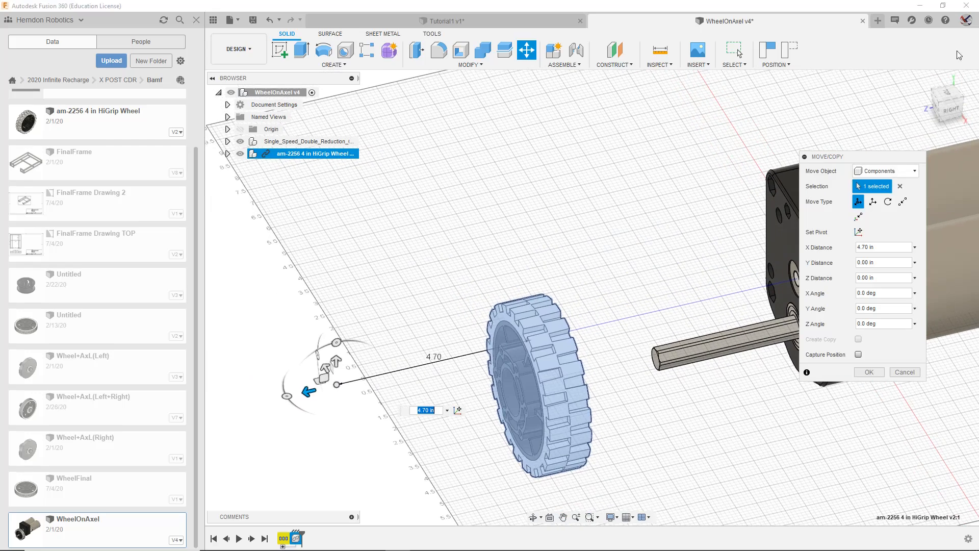
click(960, 108)
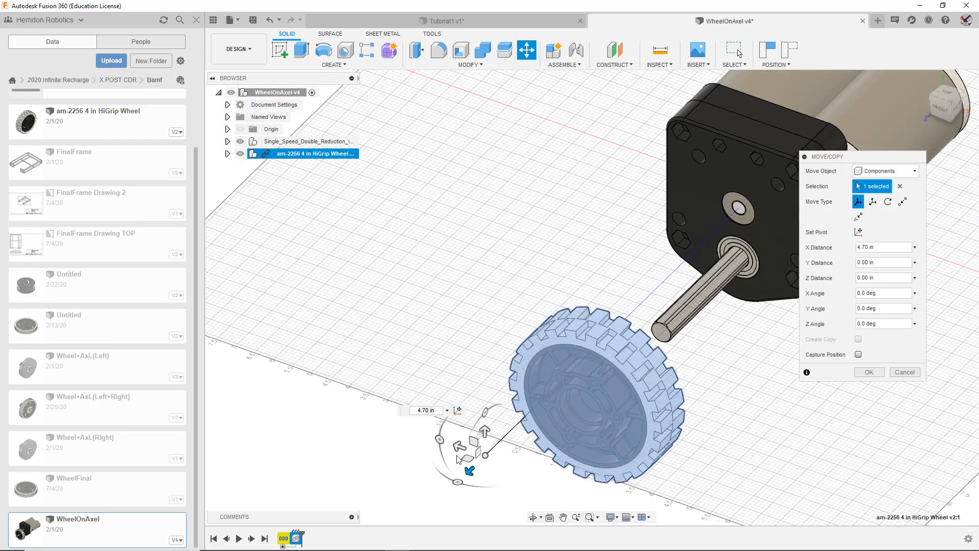
drag(458, 459, 357, 426)
click(870, 372)
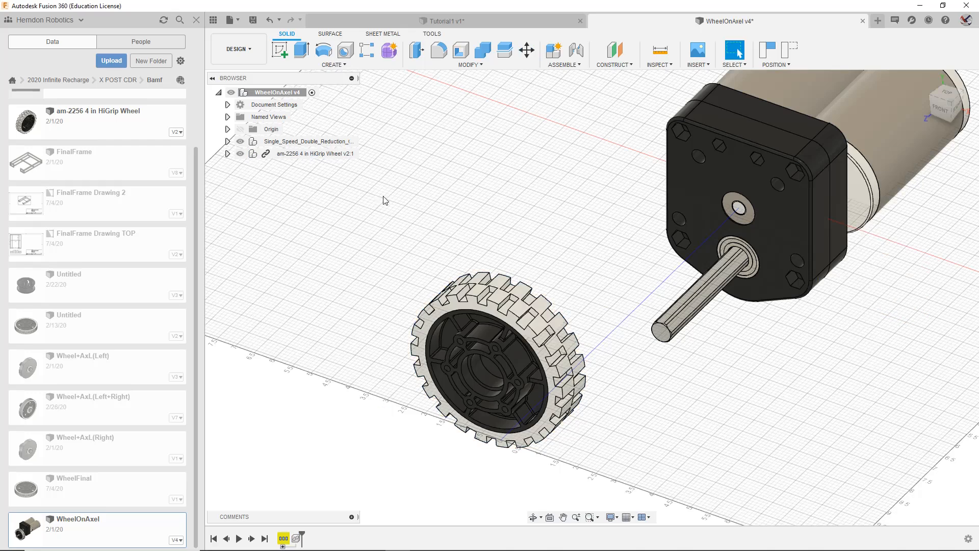
click(296, 153)
right_click(311, 153)
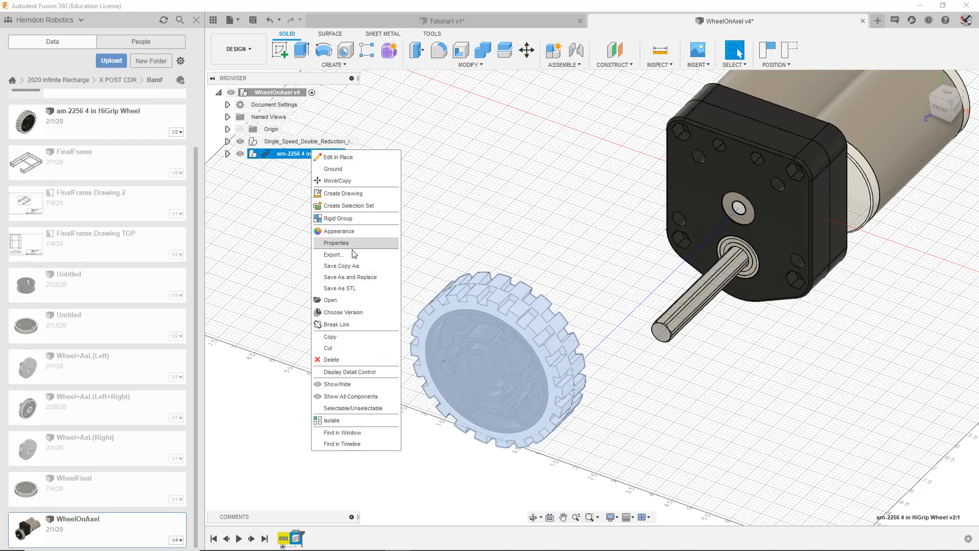
click(444, 294)
click(557, 249)
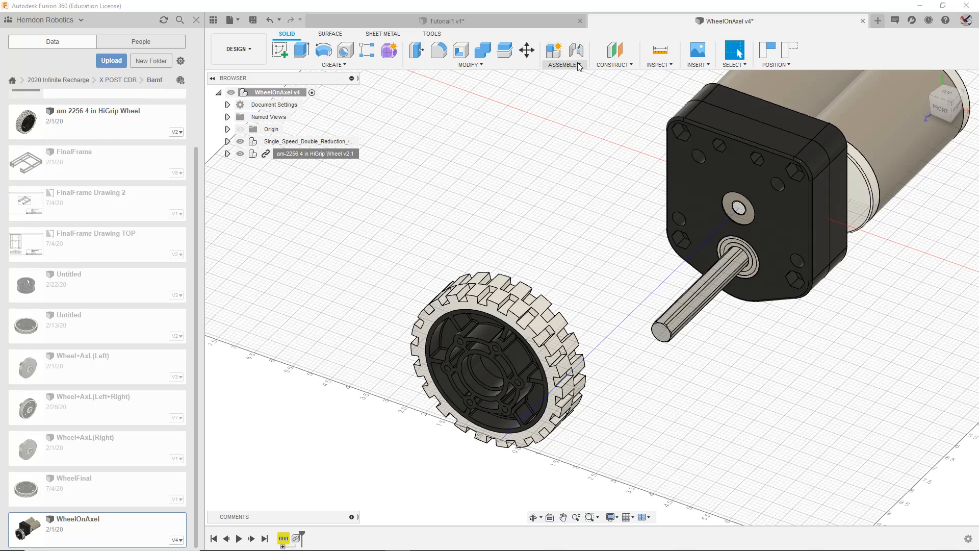
Step: Start a joint with the moved wheel's position captured, and set the circular edge of the hub's center bore as Component 1
click(564, 65)
click(584, 90)
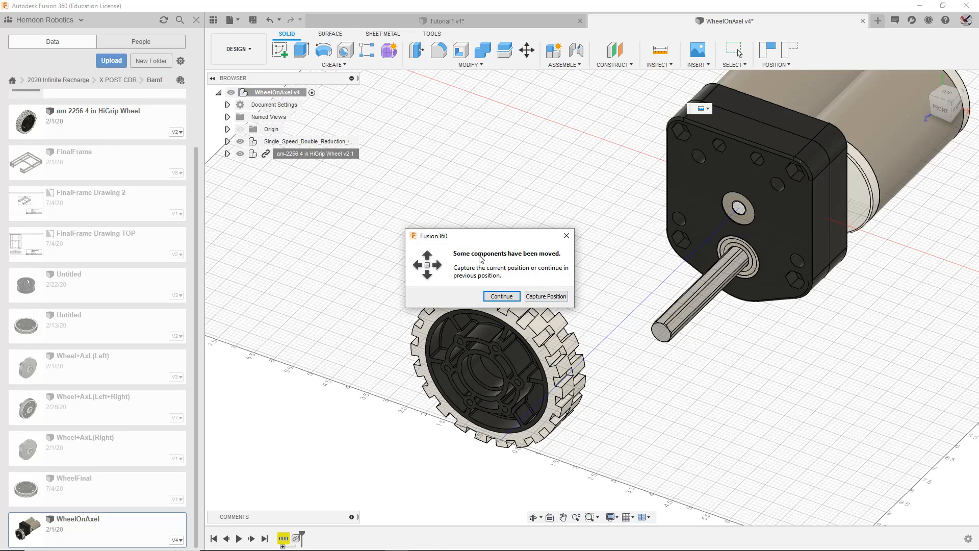
click(538, 300)
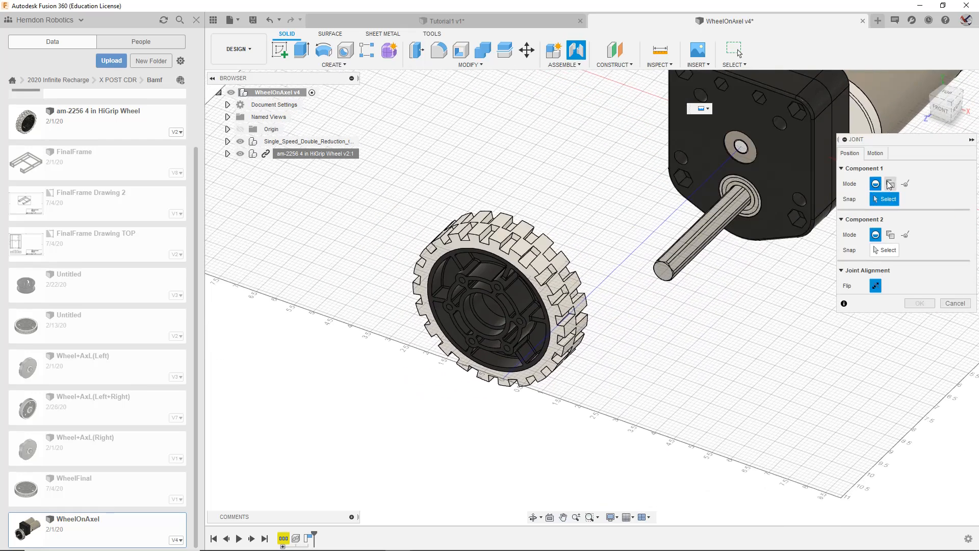
middle_drag(660, 226, 779, 157)
scroll(622, 243, up, 8)
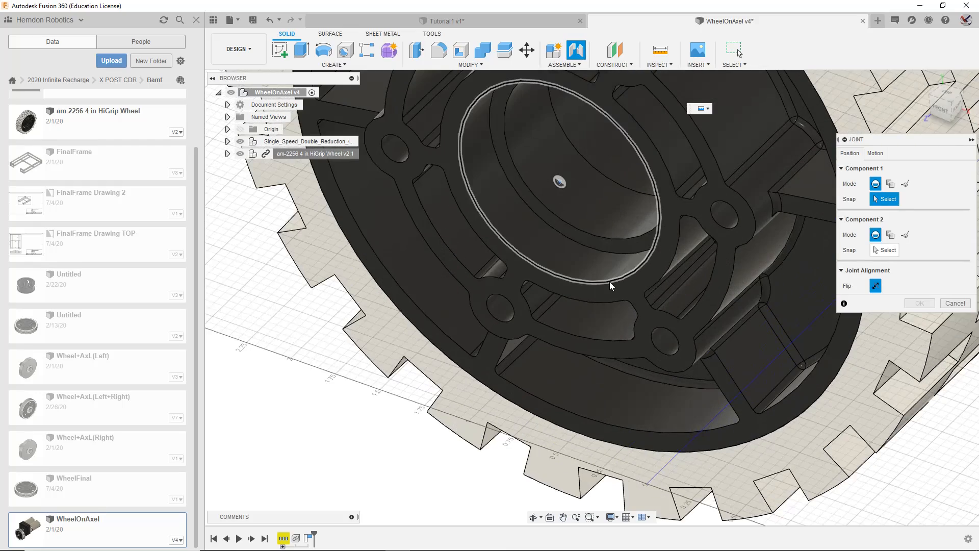
click(611, 281)
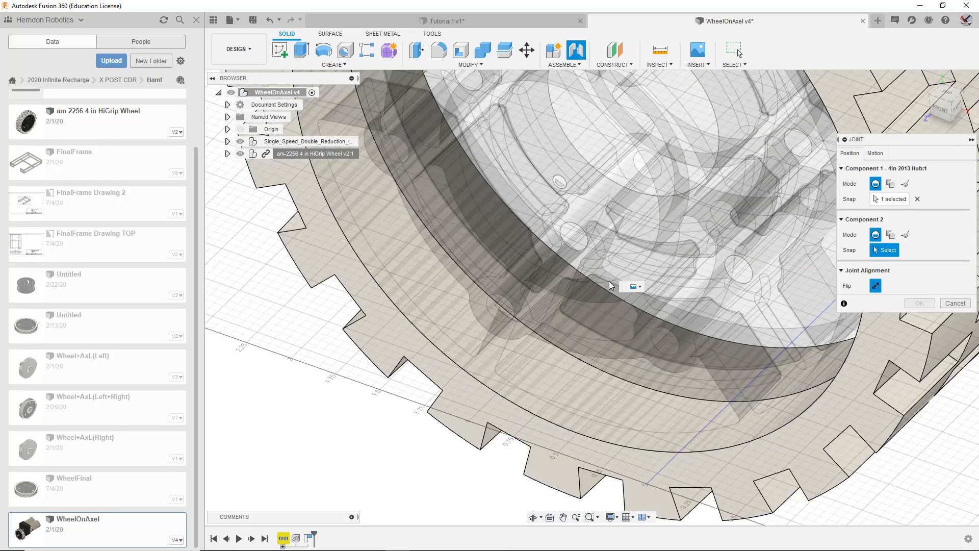
Step: Set the free end face of the hex shaft as the snap point for Component 2 of the joint
shift+middle_drag(609, 282, 477, 314)
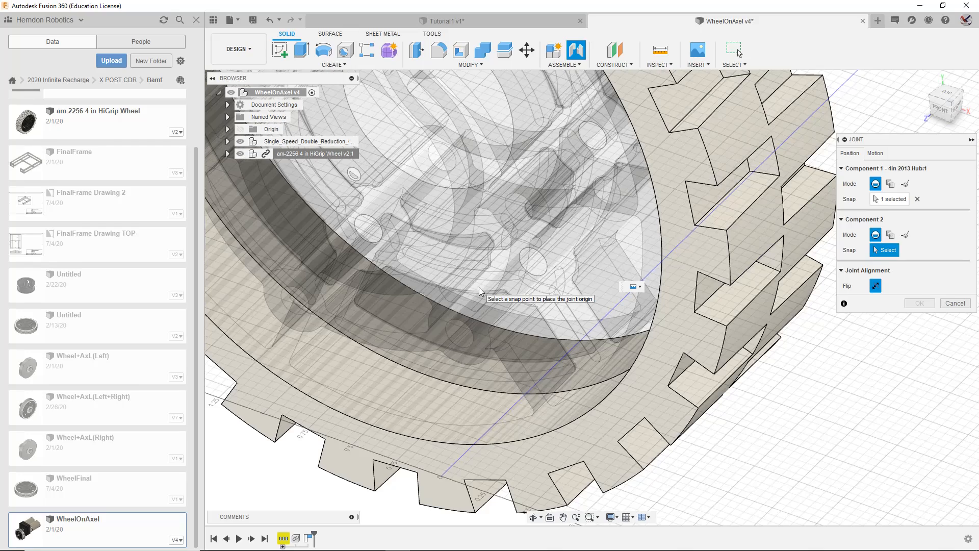
scroll(466, 301, up, 3)
middle_drag(566, 260, 394, 224)
scroll(419, 252, down, 4)
scroll(619, 286, down, 5)
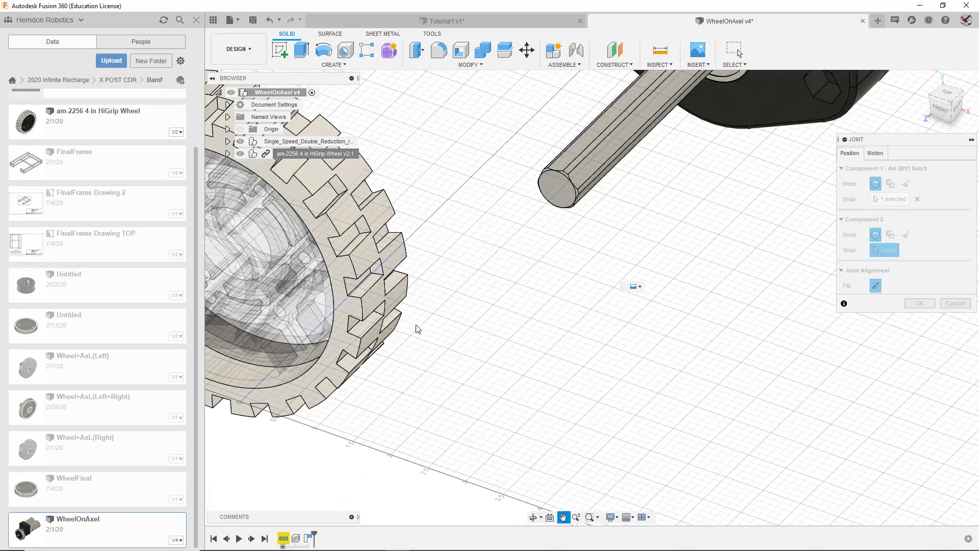
click(556, 200)
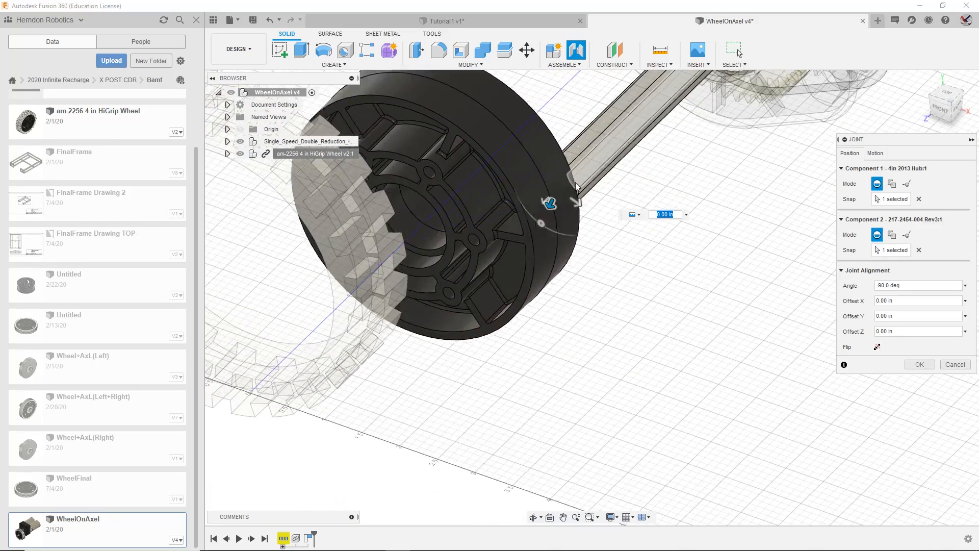
Step: Clear the Component 2 snap, reselect the hex shaft's end face, and create the rigid joint between wheel hub and shaft
scroll(627, 397, down, 6)
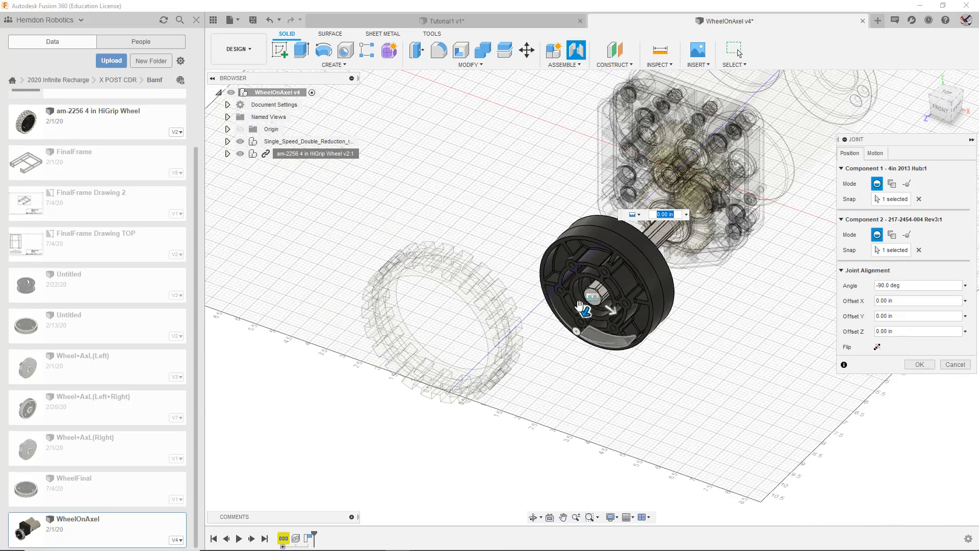
middle_drag(451, 290, 484, 278)
scroll(599, 330, up, 2)
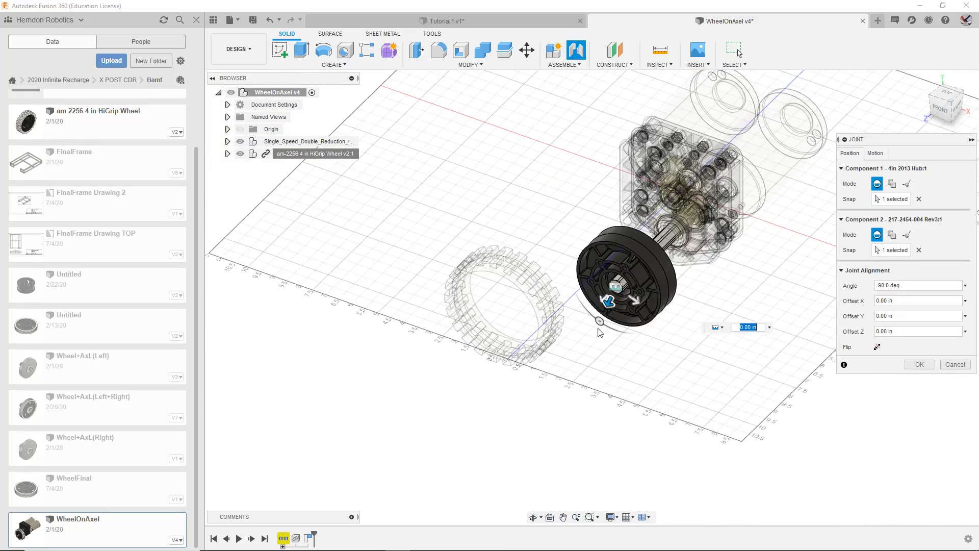
scroll(632, 379, up, 3)
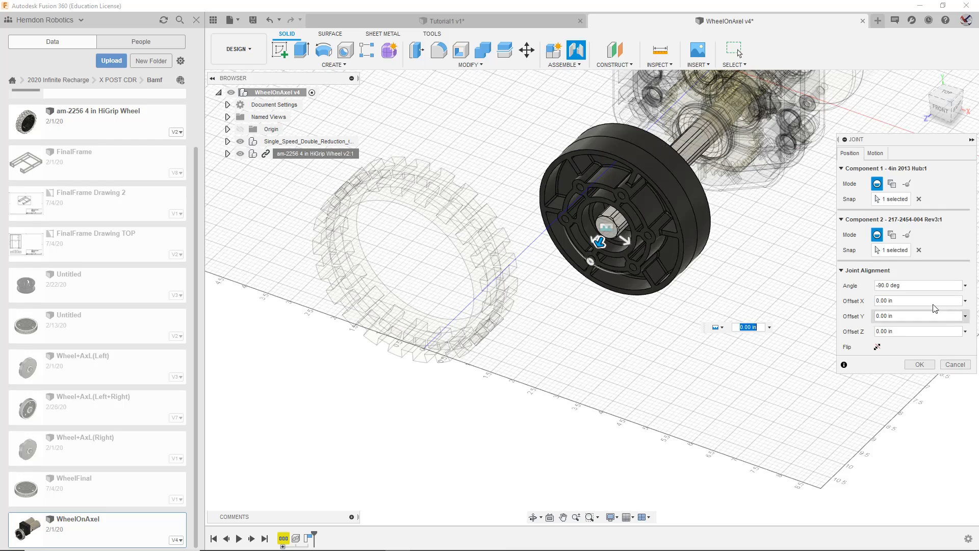
click(919, 250)
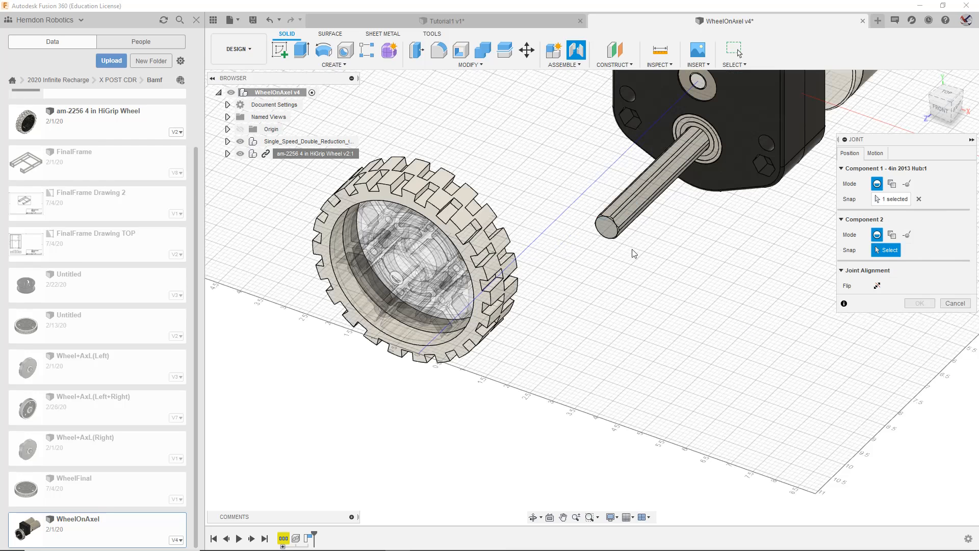
click(609, 230)
scroll(729, 266, down, 3)
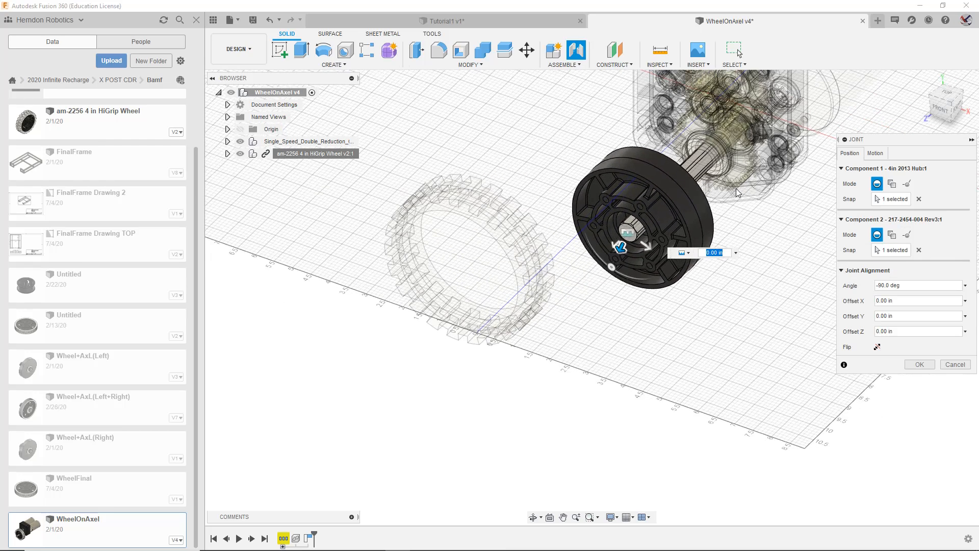
middle_drag(827, 113, 733, 258)
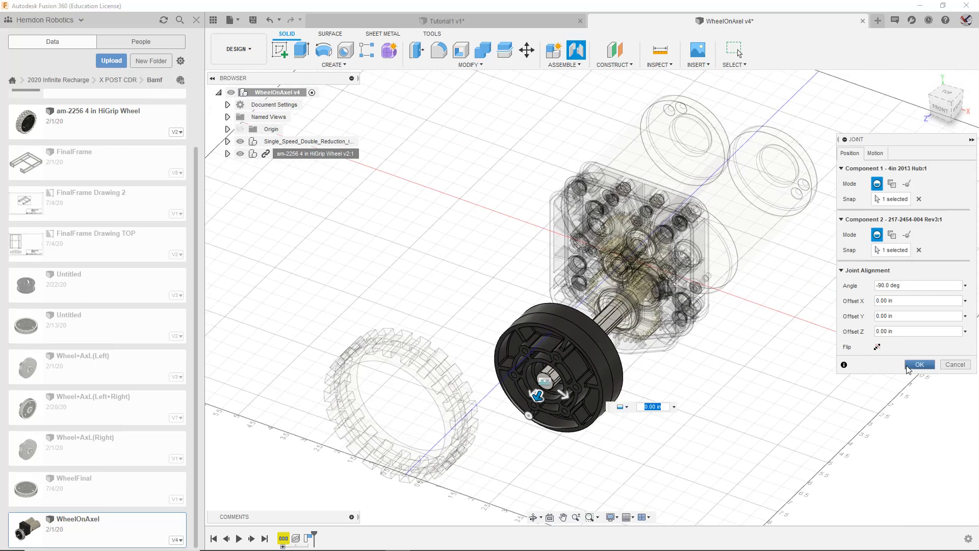
click(919, 366)
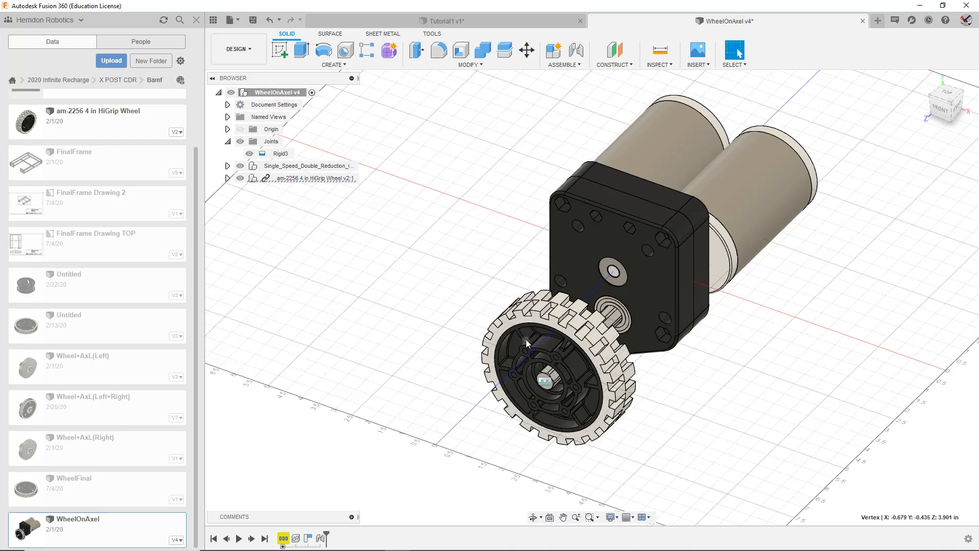
Step: Test the rigid joint by pulling on the gearbox and wheel, and highlight the gearbox component
click(550, 385)
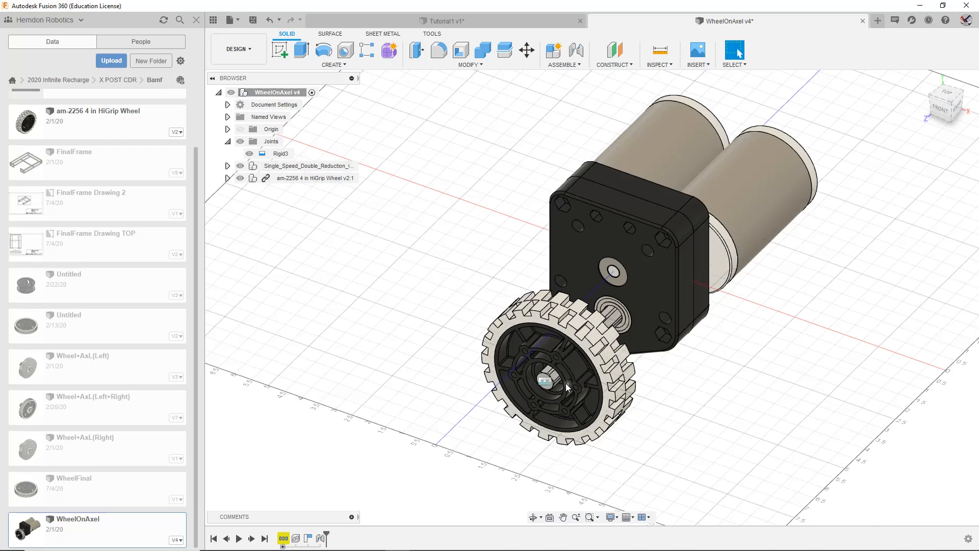
drag(635, 278, 597, 293)
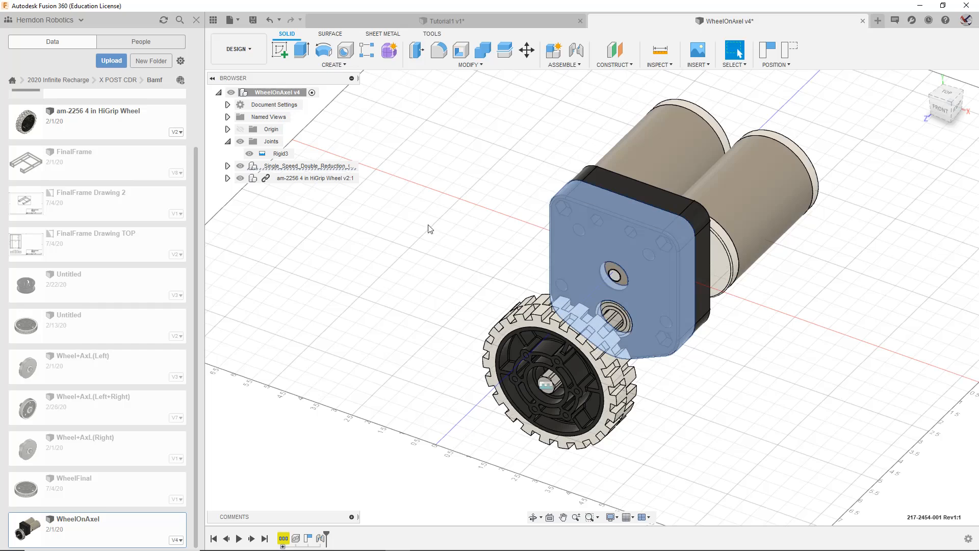
click(306, 166)
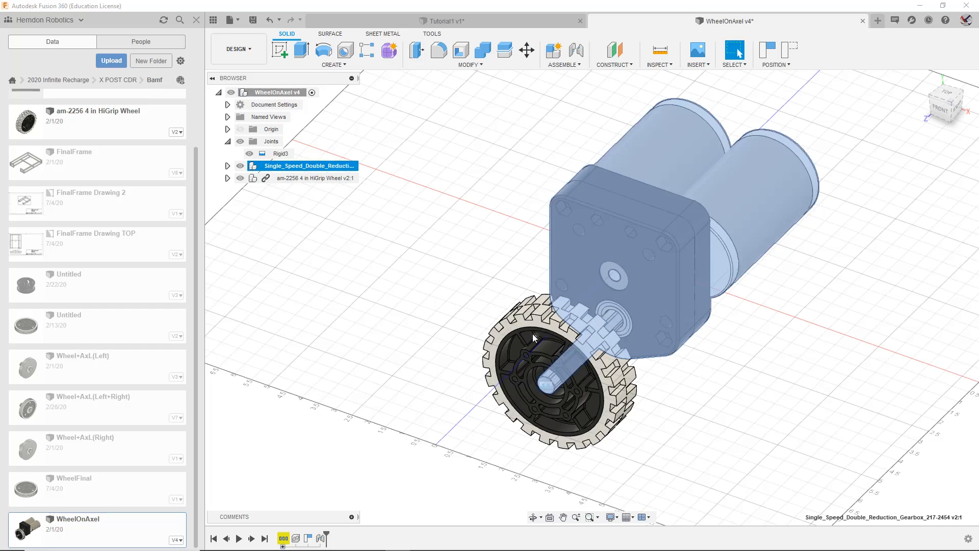
drag(693, 288, 714, 306)
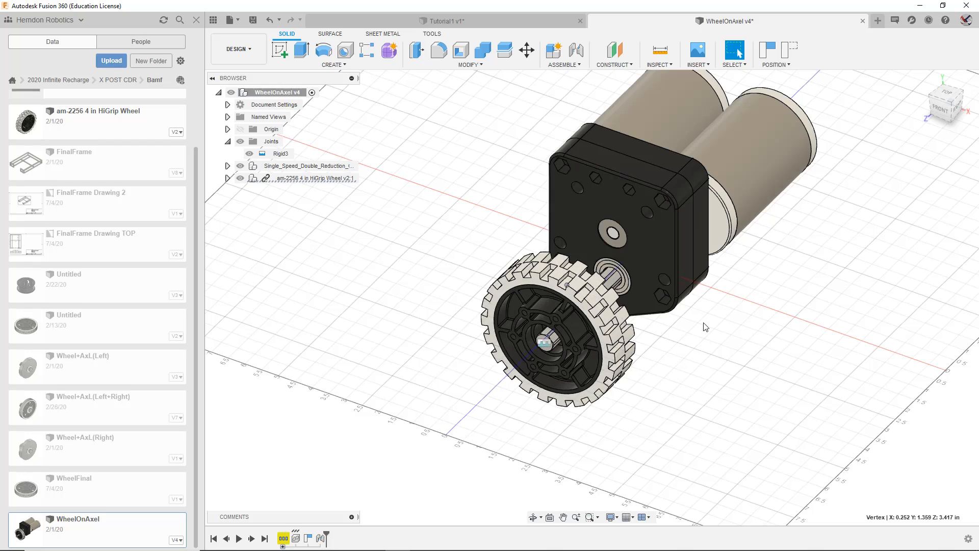
drag(579, 319, 579, 375)
Step: Undo the test movement, the rigid joint and the captured position
key(ctrl+z)
key(ctrl+z)
key(ctrl+z)
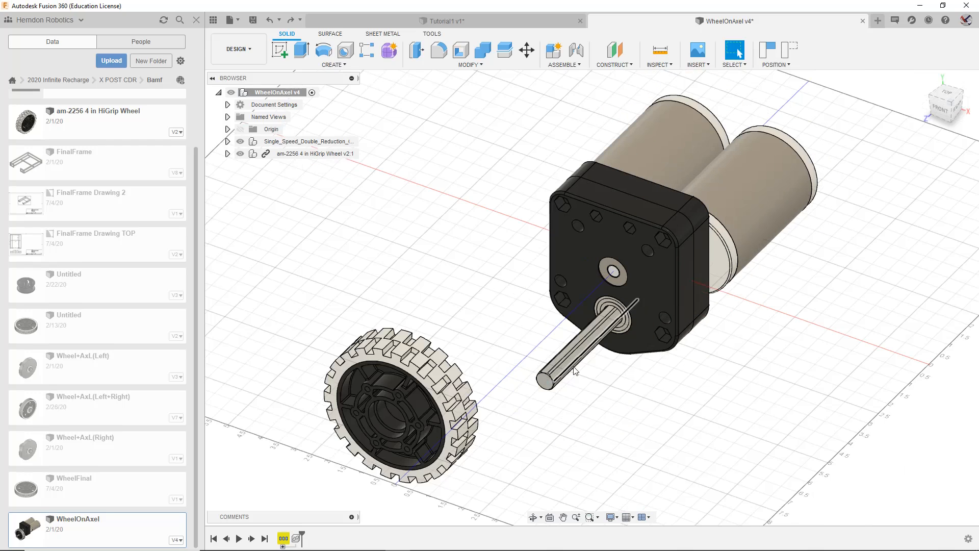
Step: Capture the wheel's position and start a new joint from the hub's center bore edge to the hex shaft's end face
click(577, 50)
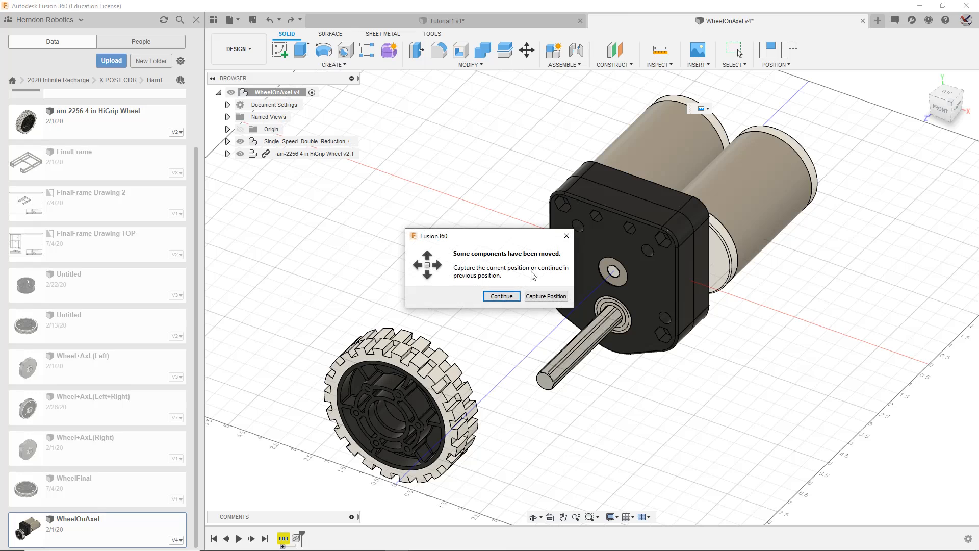
click(534, 300)
scroll(487, 335, up, 5)
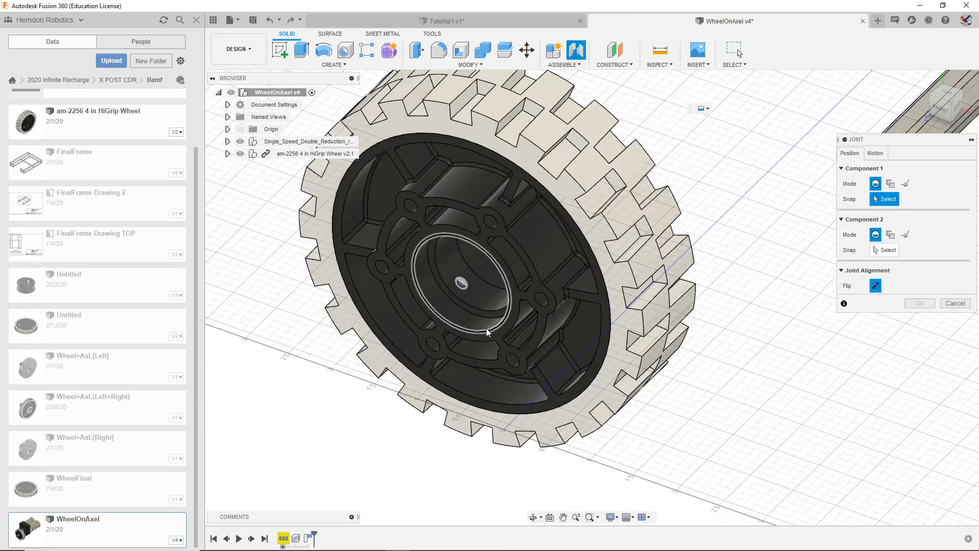
click(486, 329)
middle_drag(815, 356, 665, 403)
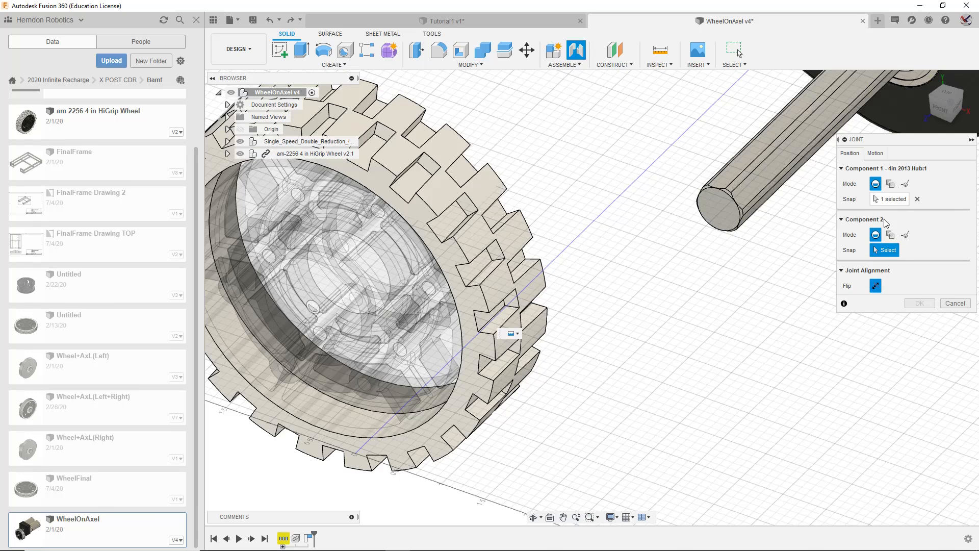
click(720, 210)
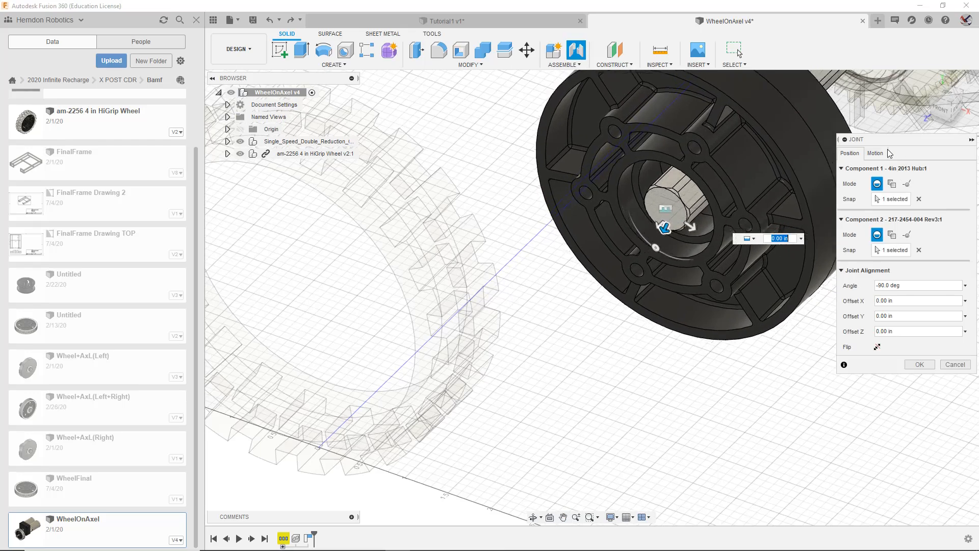
Step: Preview the planar, ball and revolute motion types for the joint between the wheel hub and the hex shaft
click(875, 154)
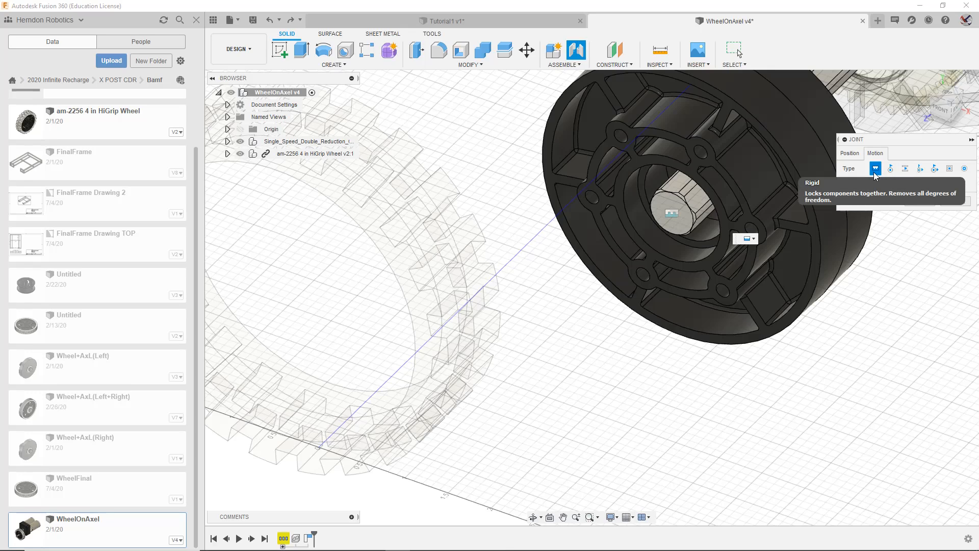
scroll(716, 363, up, 5)
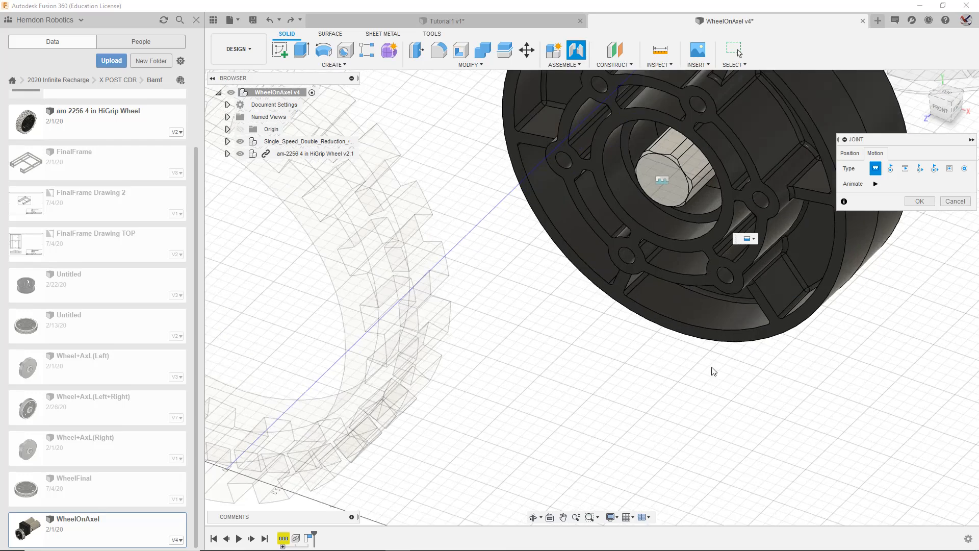
scroll(710, 374, down, 3)
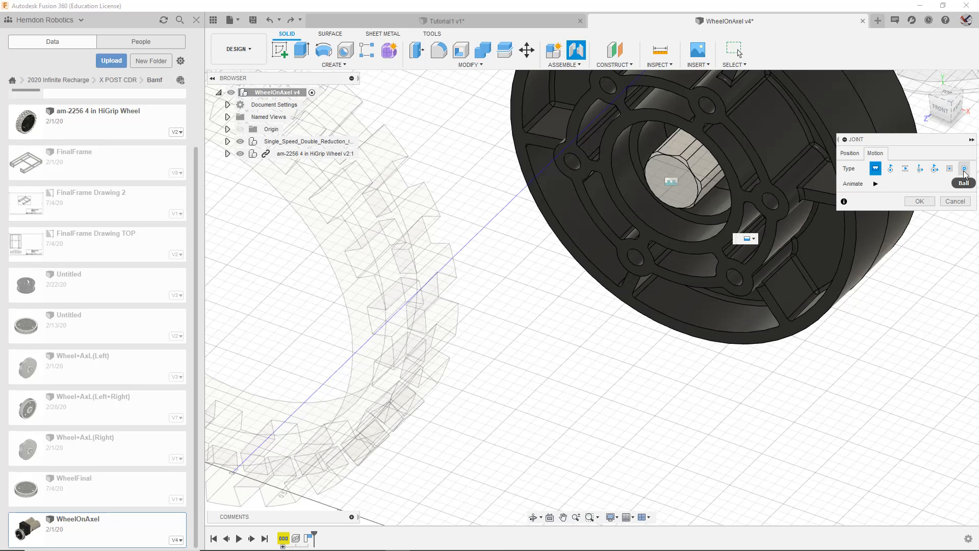
click(945, 171)
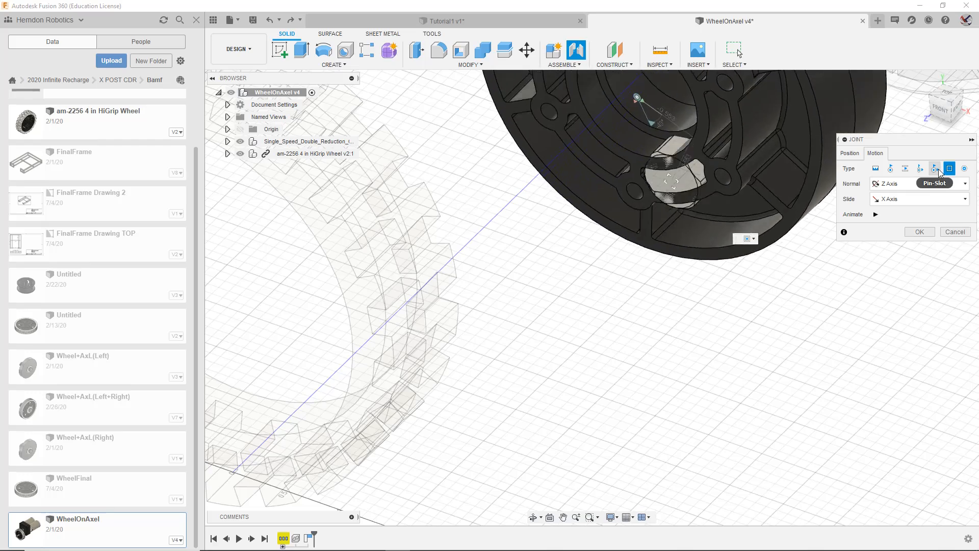
click(963, 170)
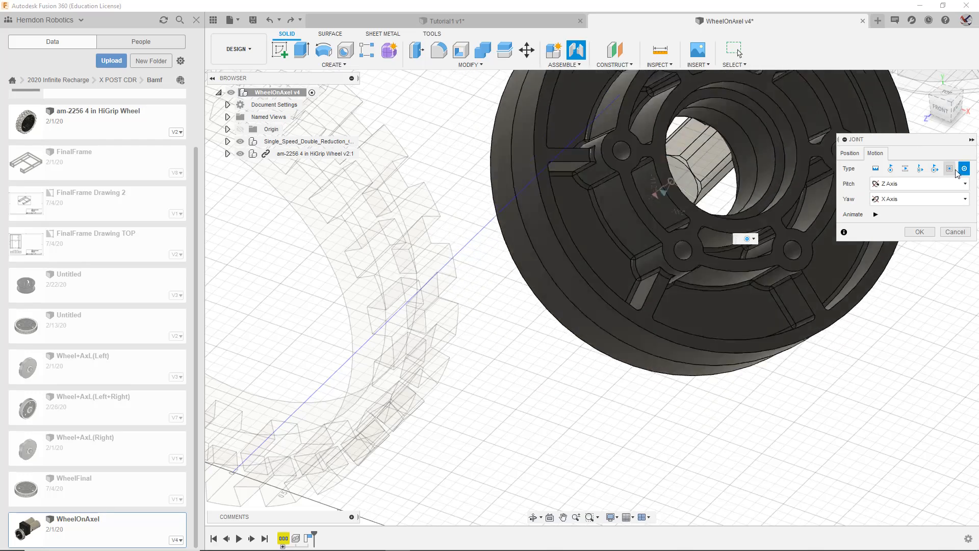
click(889, 170)
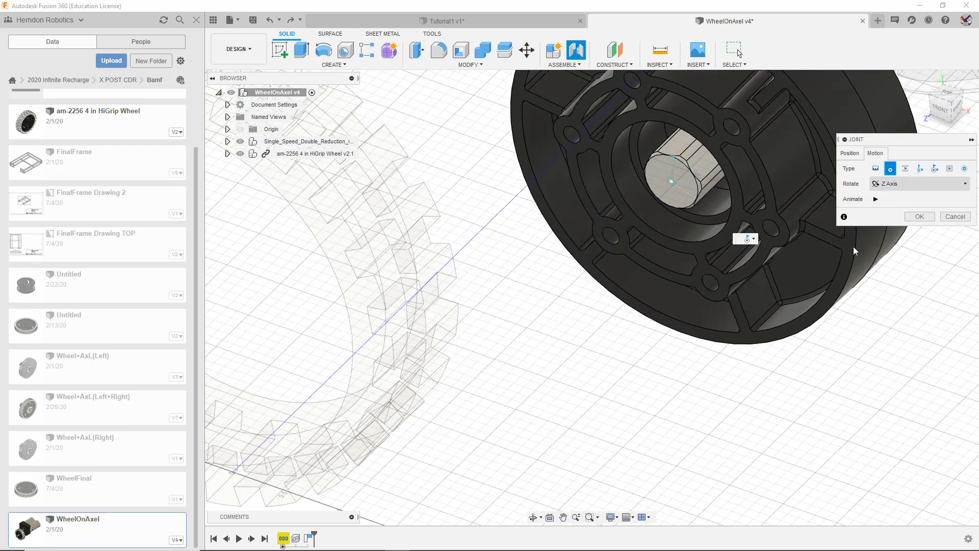
middle_drag(853, 246, 623, 503)
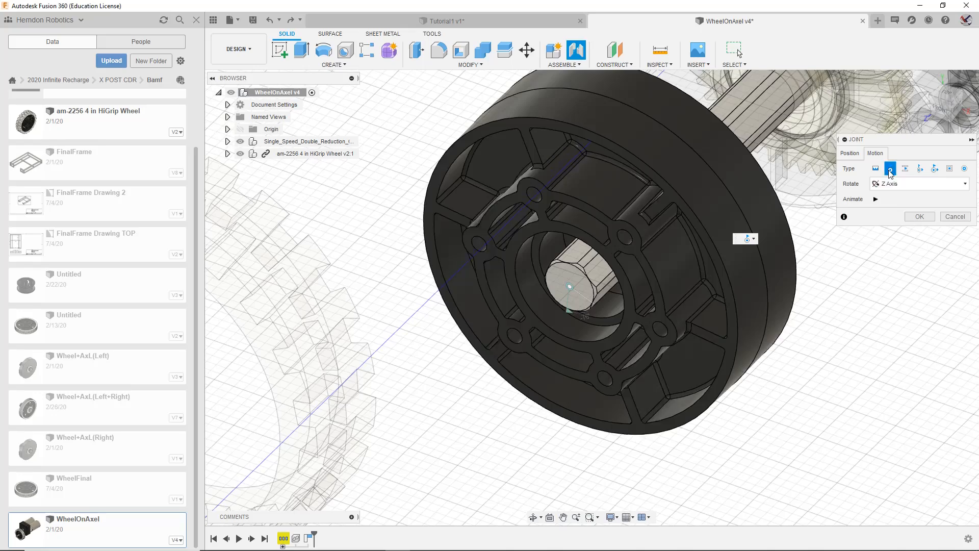
Step: Preview the slider, cylindrical and pin-slot motion types for the hub joint, and return to slider motion along the X axis
click(954, 98)
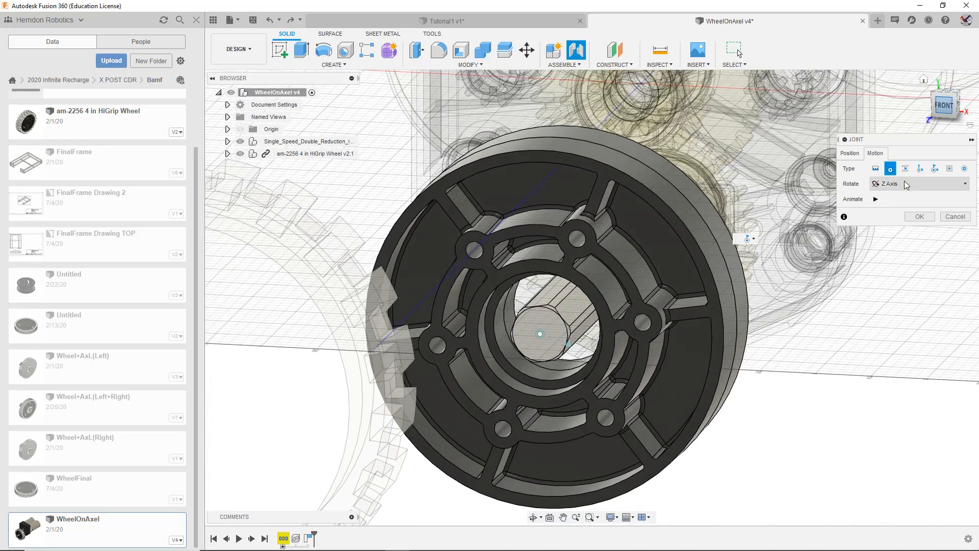
click(905, 176)
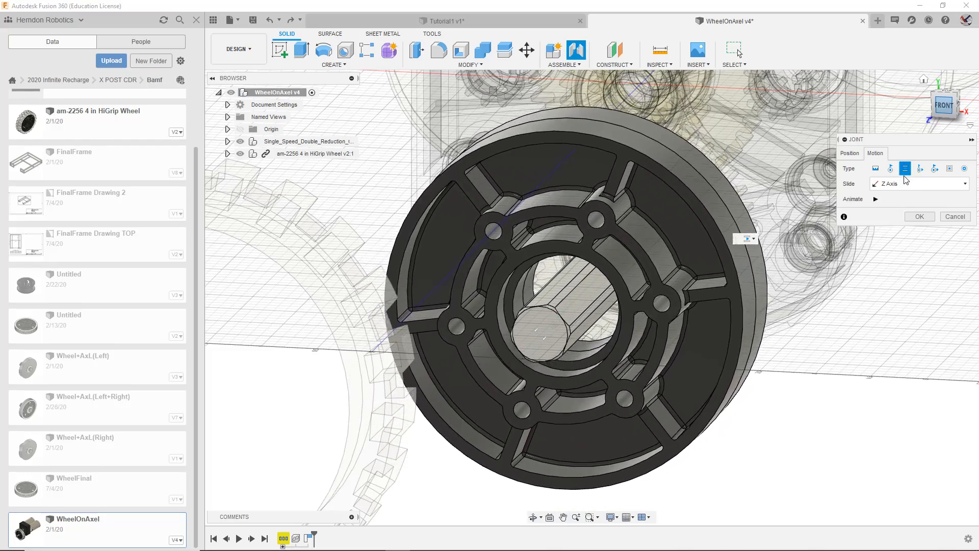
click(920, 168)
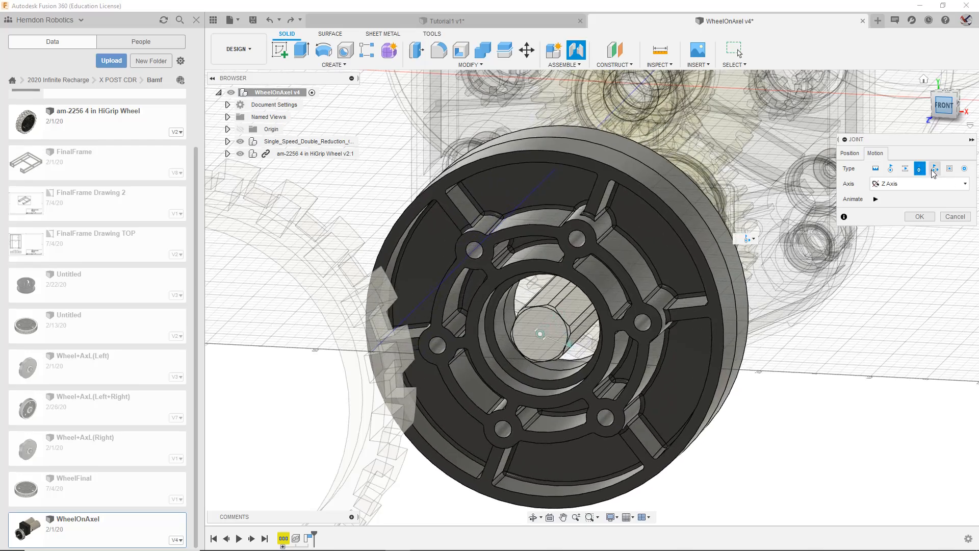
click(934, 168)
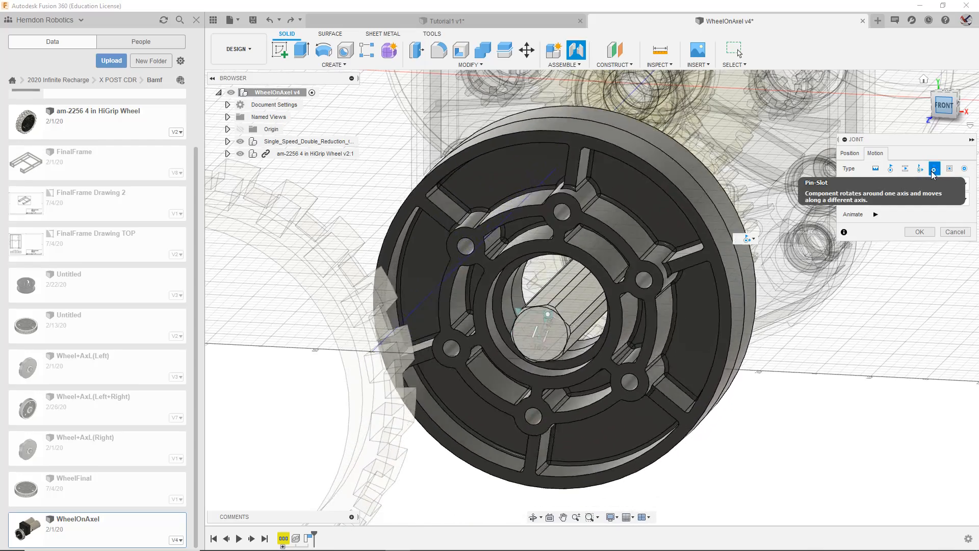
click(905, 168)
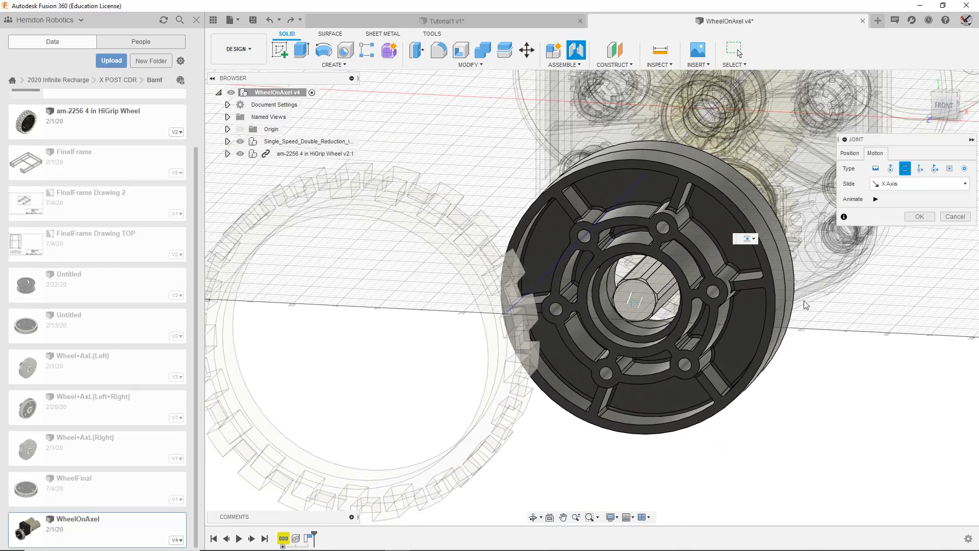
Step: Rotate the hub's joint alignment to an angle of -75 degrees
click(849, 152)
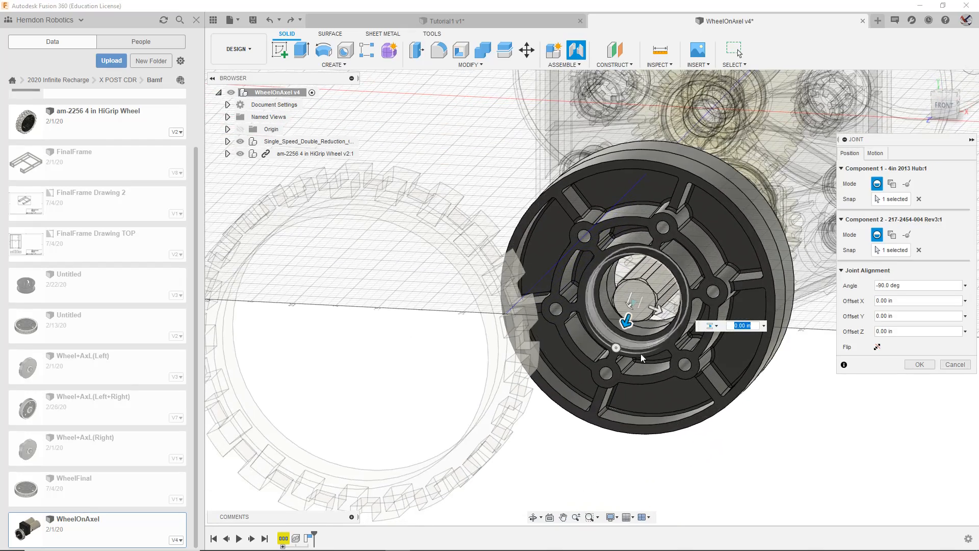
scroll(641, 359, up, 6)
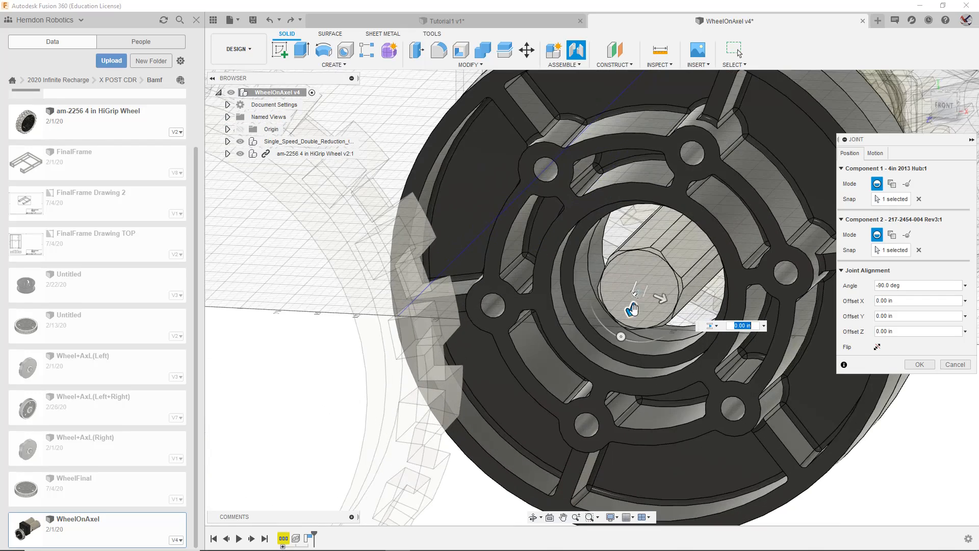
drag(621, 336, 632, 353)
Step: Compare revolute and slider motion on the X axis for the realigned hub joint, keeping slider selected
click(875, 153)
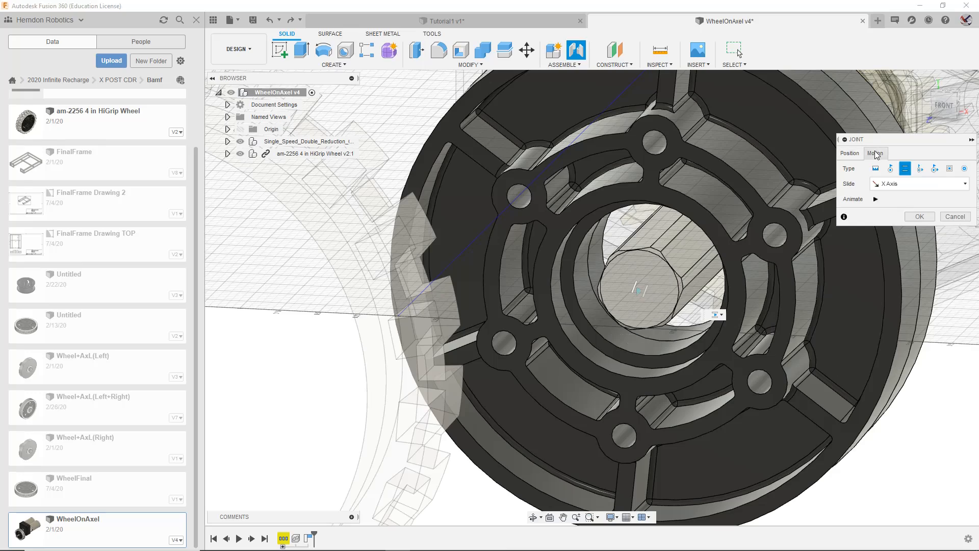
click(894, 170)
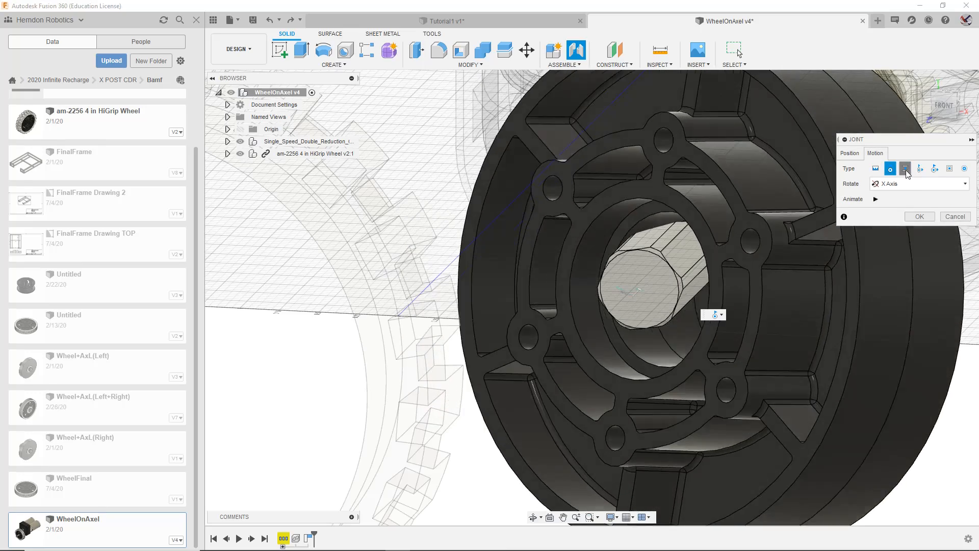
click(905, 170)
click(850, 153)
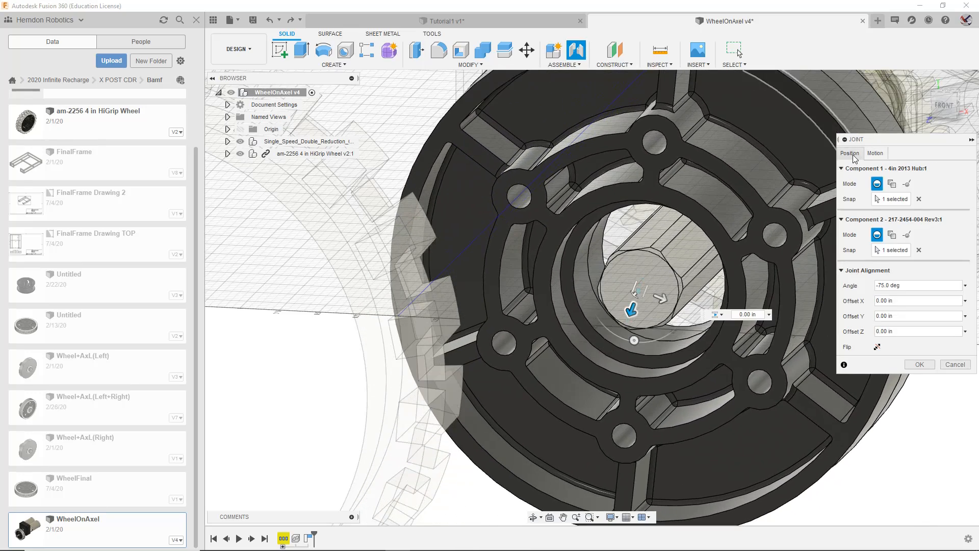
click(881, 154)
Step: Set the slider joint to a custom slide axis, picking its reference at the hex shaft's end
click(897, 184)
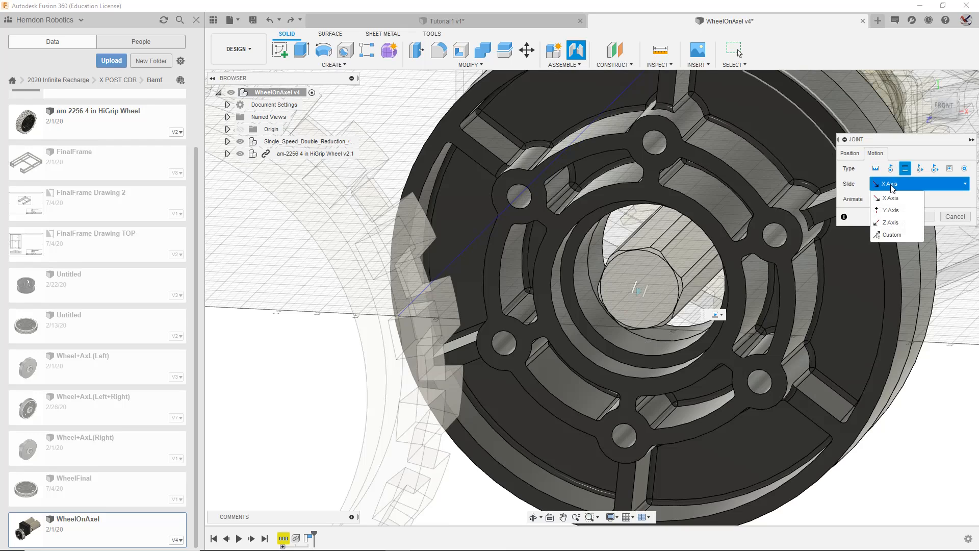
click(877, 237)
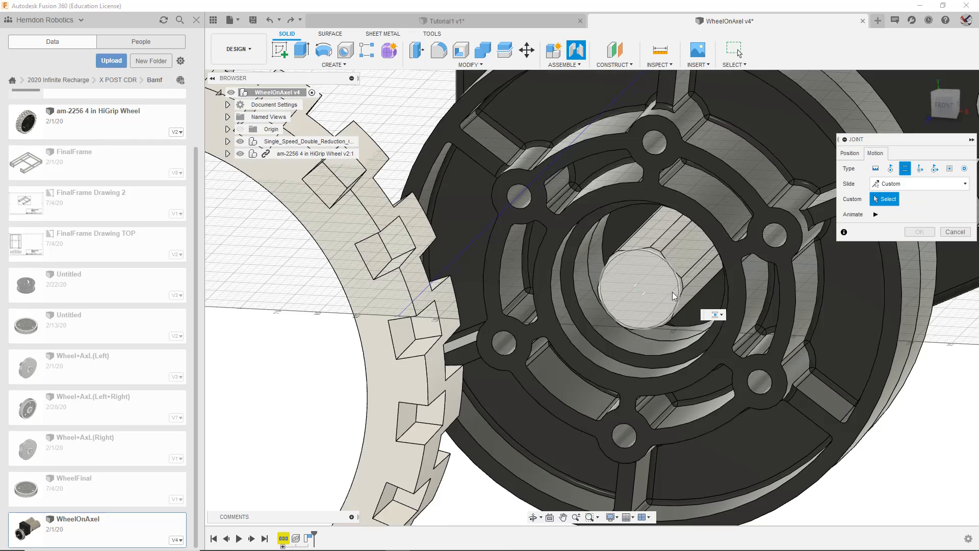
click(644, 323)
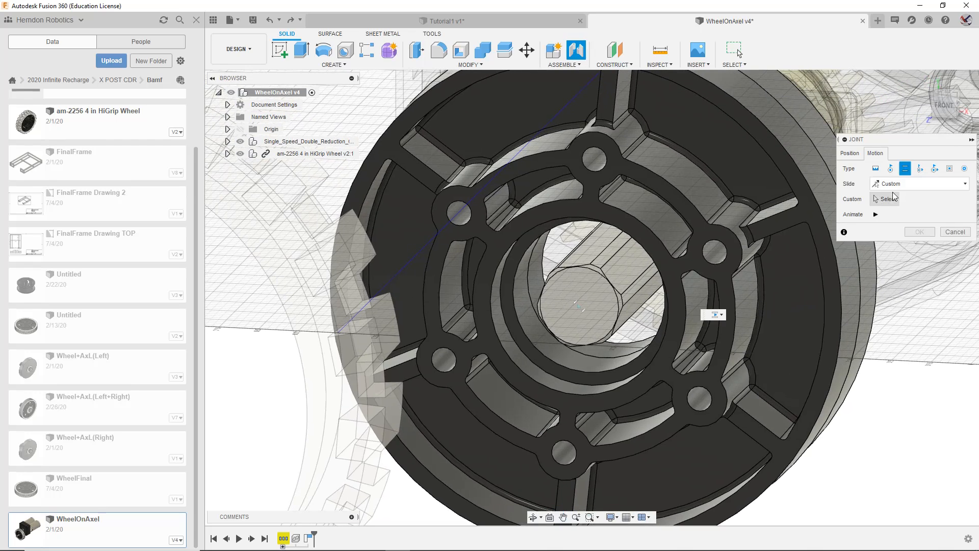
click(894, 198)
click(581, 335)
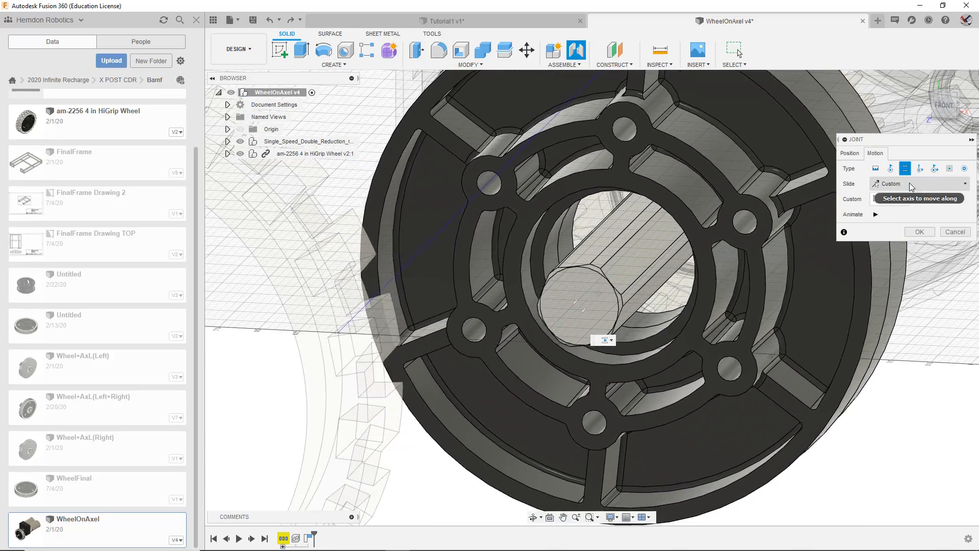
Step: Switch the hub joint to revolute and try rotation about the Y and X axes, ending on the Z axis
click(891, 168)
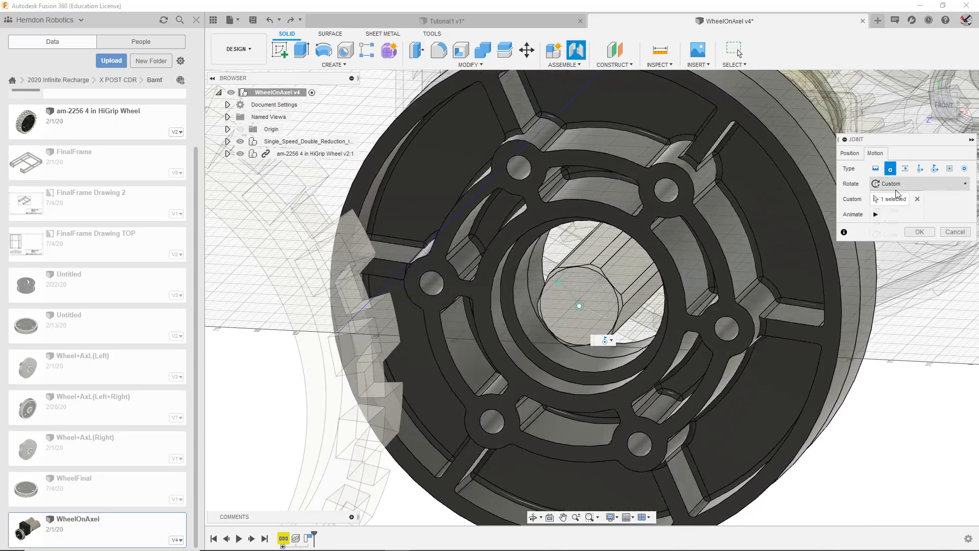
click(898, 184)
click(889, 210)
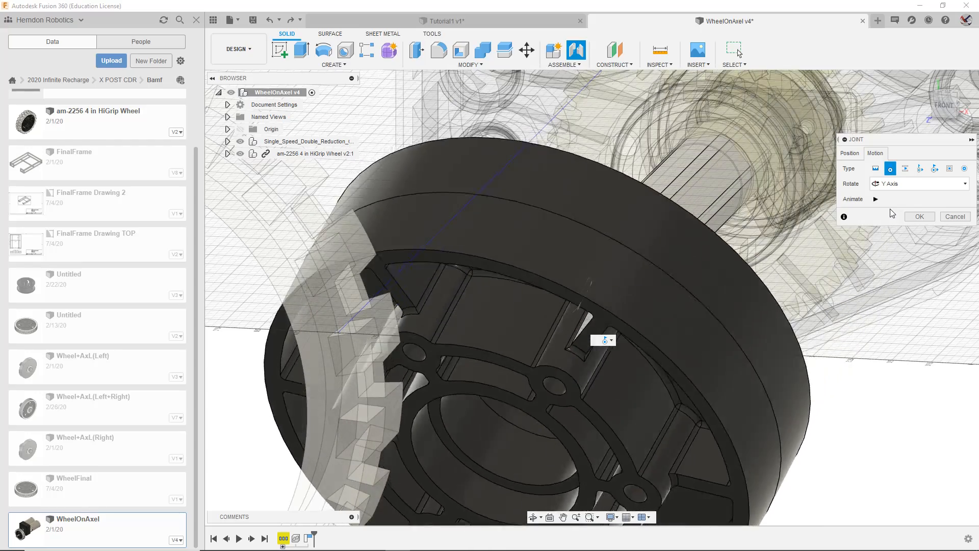
click(901, 186)
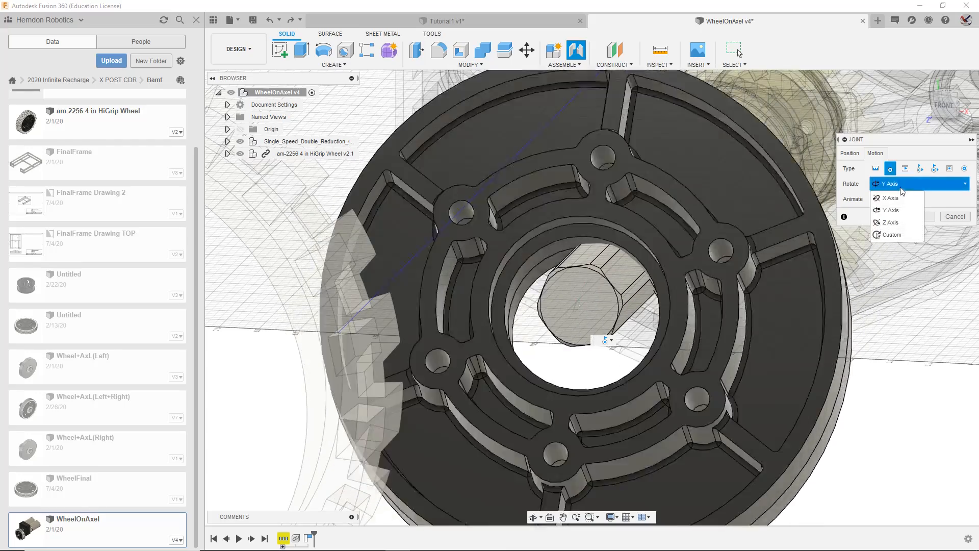
click(896, 198)
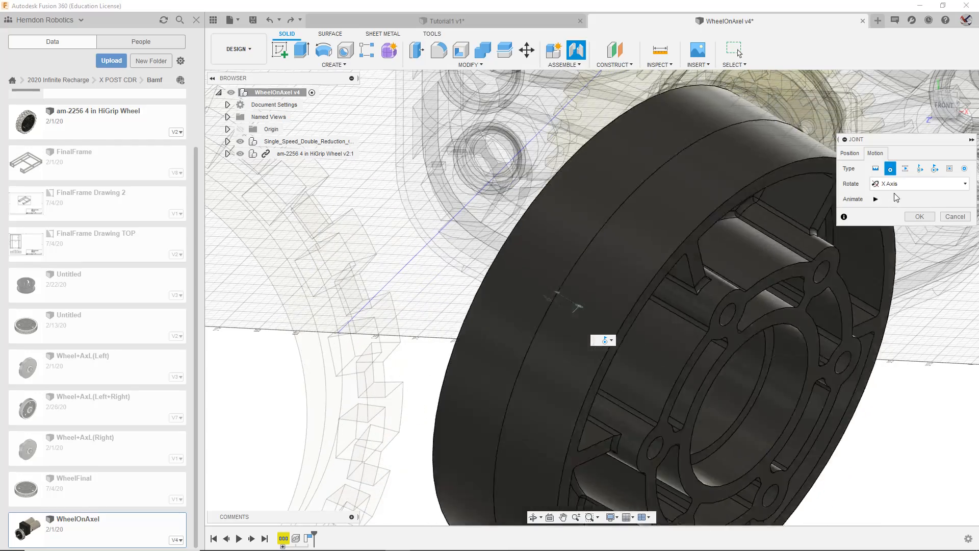
click(898, 184)
click(890, 220)
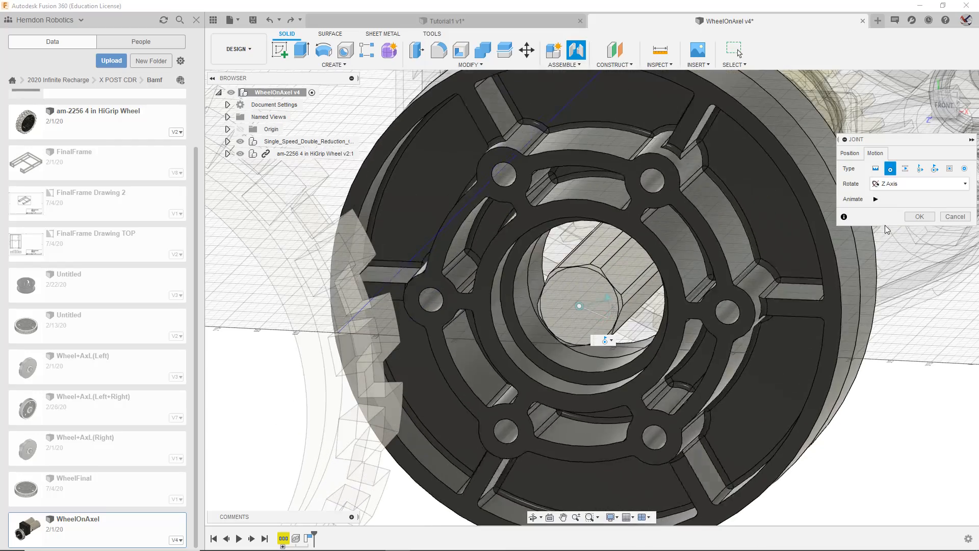
Step: Animate the revolute motion about the Z axis, and cancel the joint after switching its type to rigid
scroll(798, 356, down, 5)
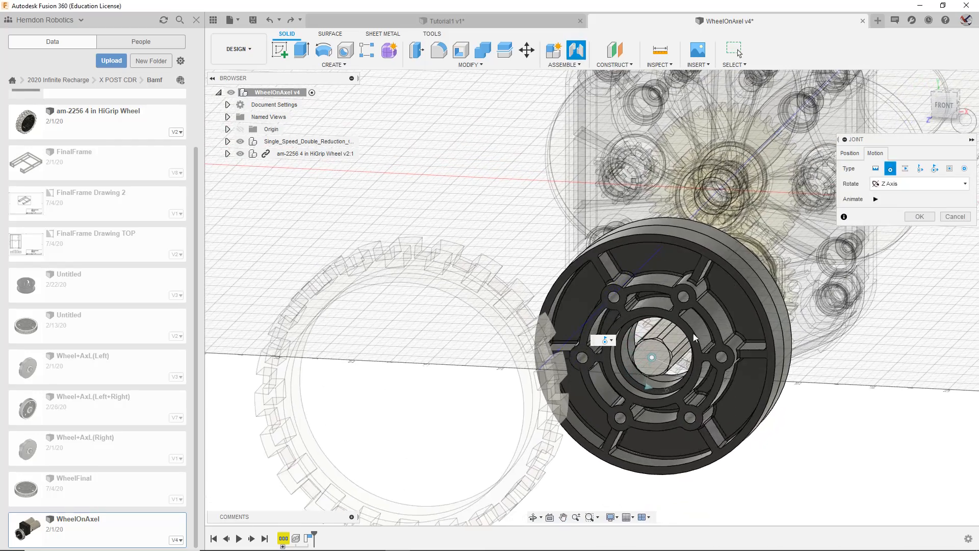
click(875, 199)
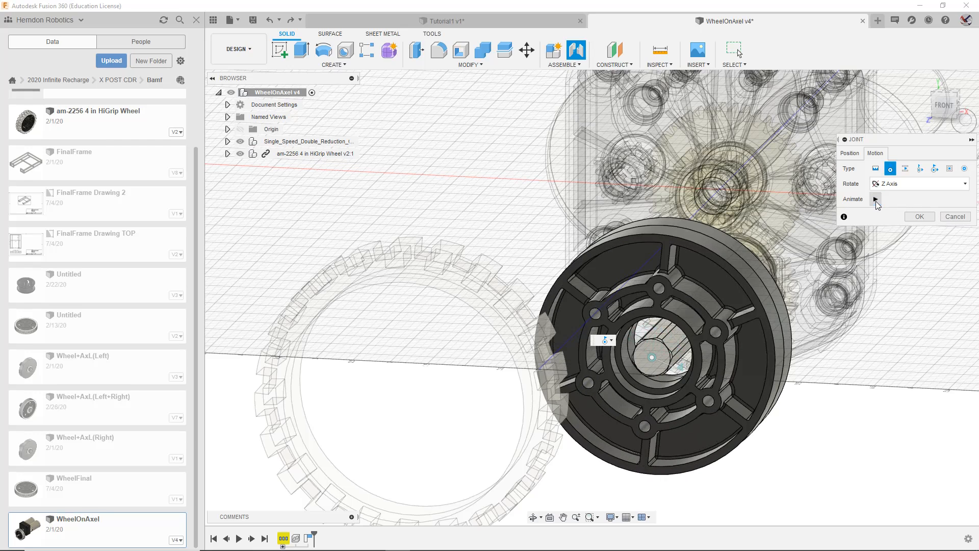
click(876, 199)
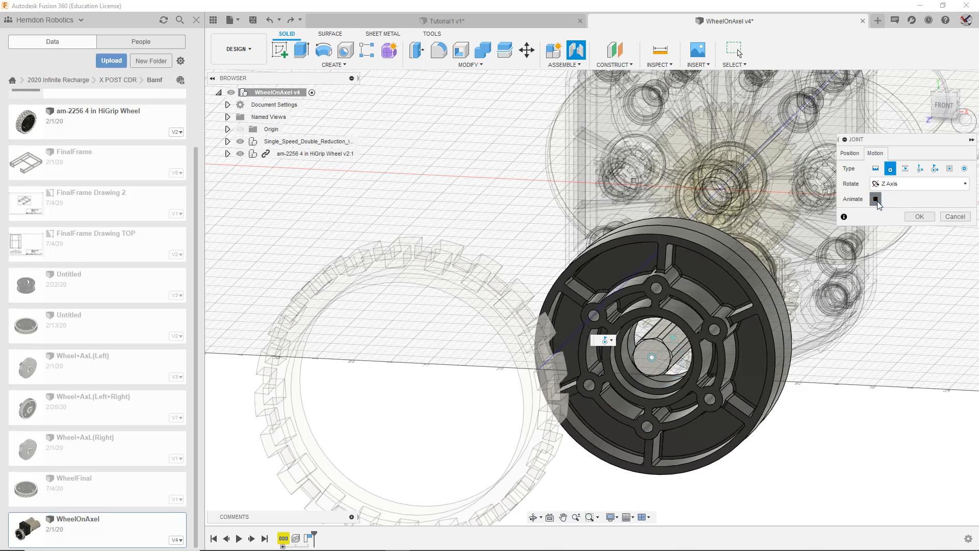
click(875, 169)
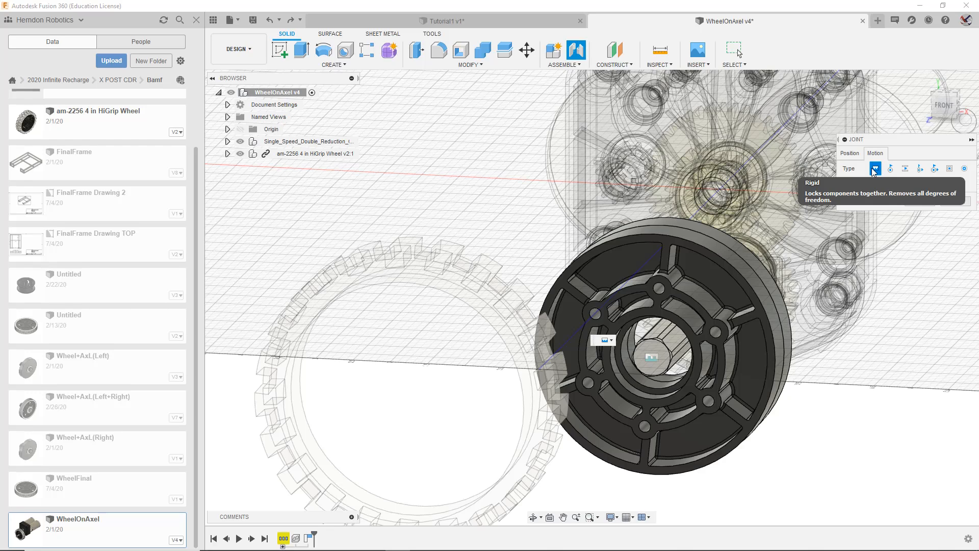
click(955, 201)
Step: Examine the gearbox's front plate, side and hex shaft, with the separate wheel, from several angles
scroll(669, 309, down, 3)
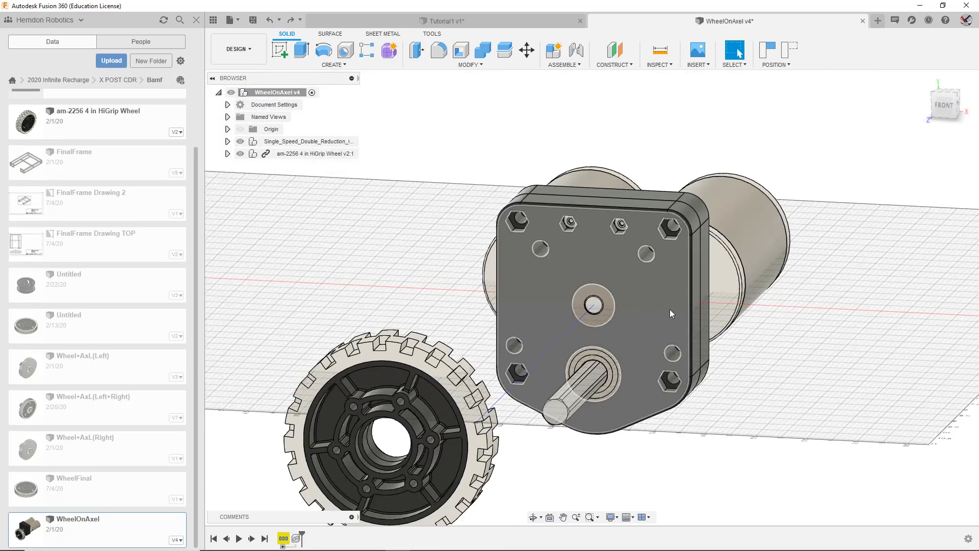
scroll(648, 297, up, 10)
scroll(655, 380, up, 5)
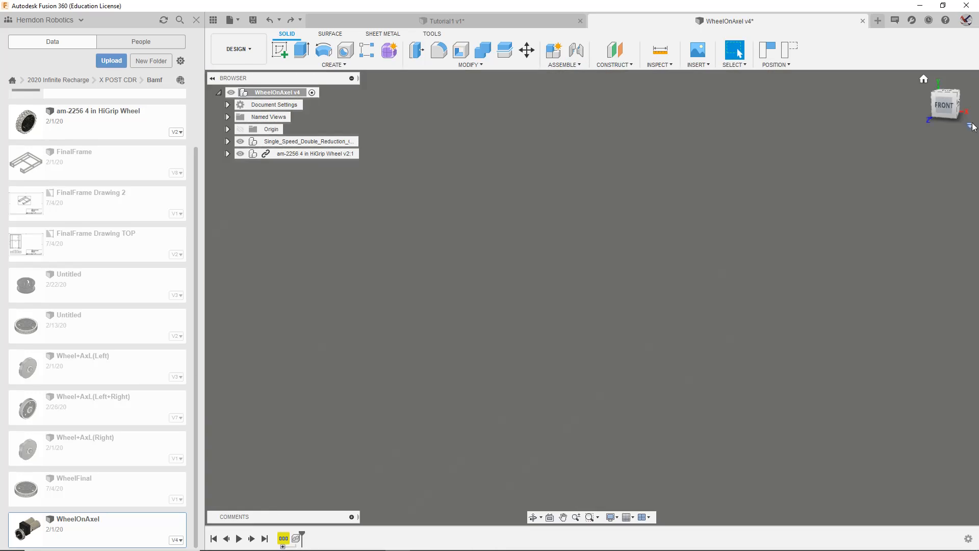
scroll(913, 111, up, 3)
drag(898, 109, 914, 105)
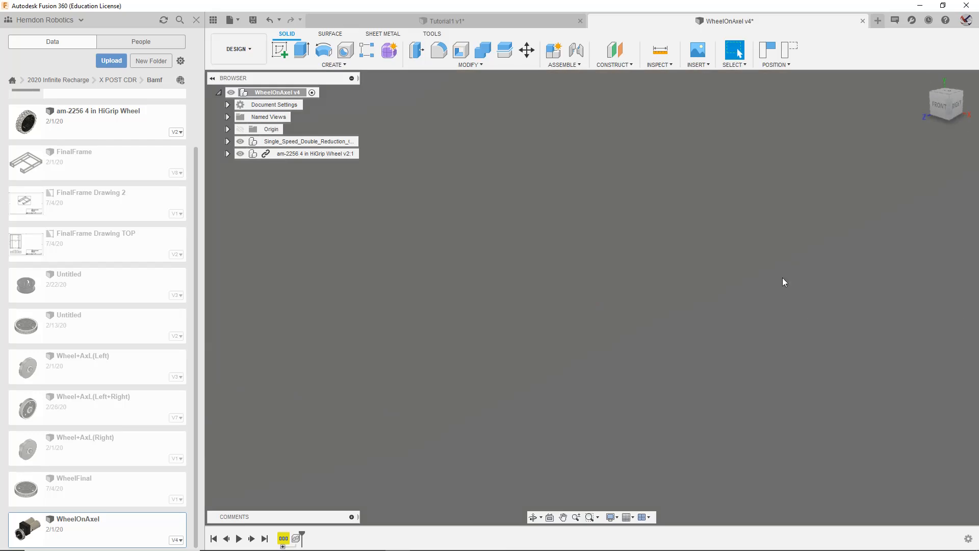
scroll(776, 287, down, 10)
middle_drag(771, 283, 766, 278)
scroll(531, 391, down, 5)
scroll(641, 340, up, 3)
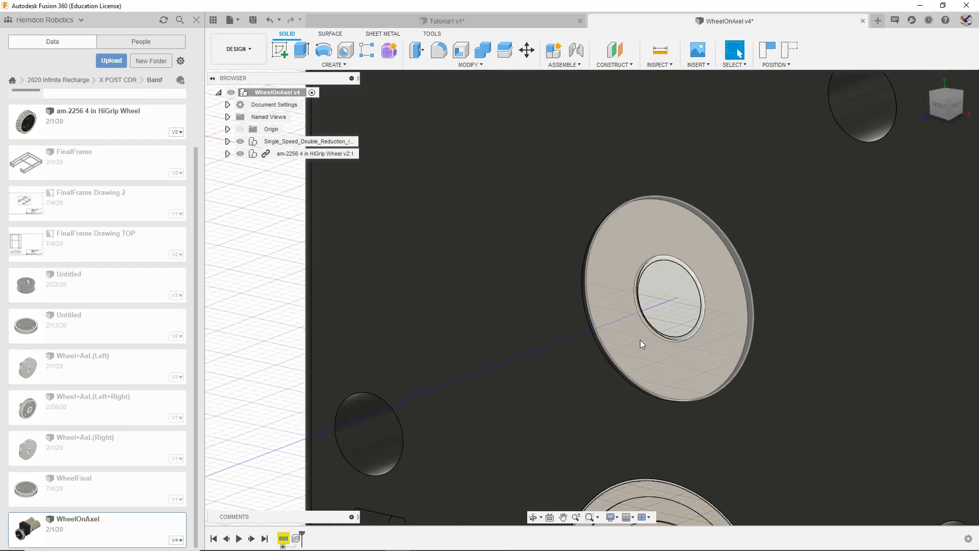
scroll(785, 363, down, 3)
scroll(898, 240, up, 2)
drag(945, 103, 925, 98)
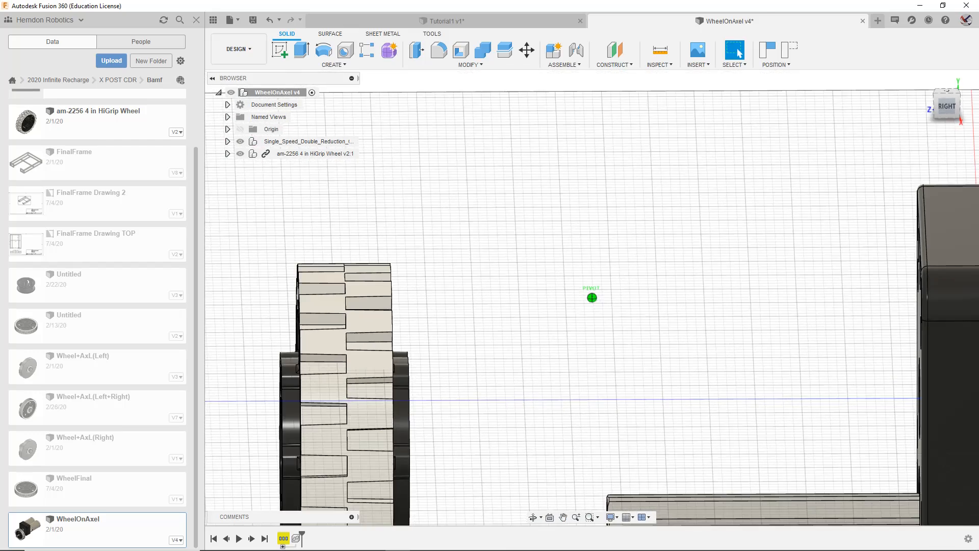
middle_drag(804, 315, 568, 323)
scroll(807, 375, up, 3)
scroll(807, 380, up, 6)
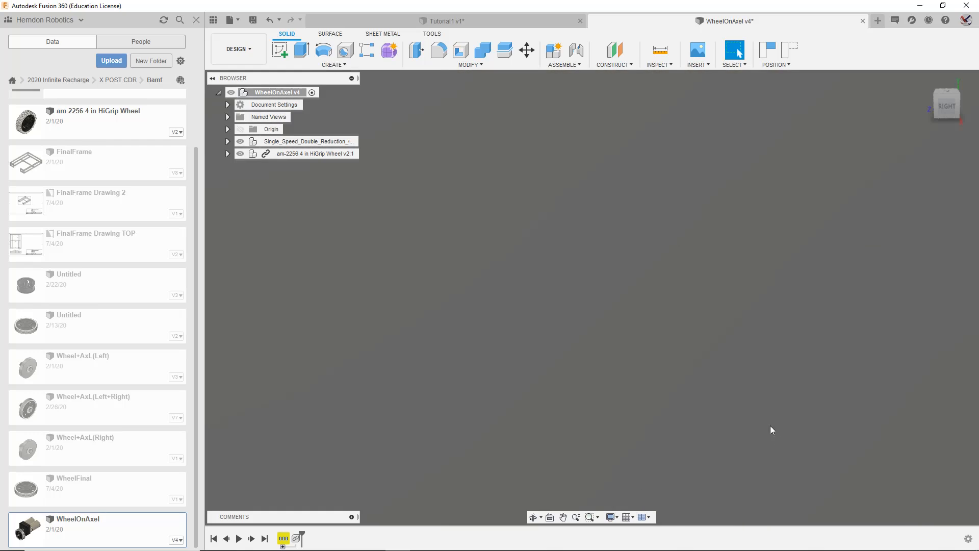
scroll(782, 445, down, 2)
scroll(782, 446, down, 3)
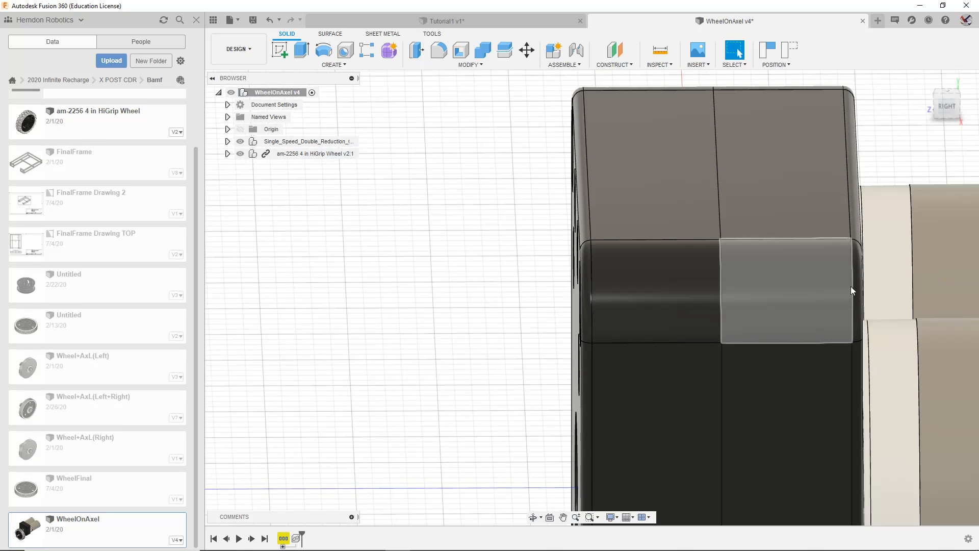
scroll(780, 309, down, 2)
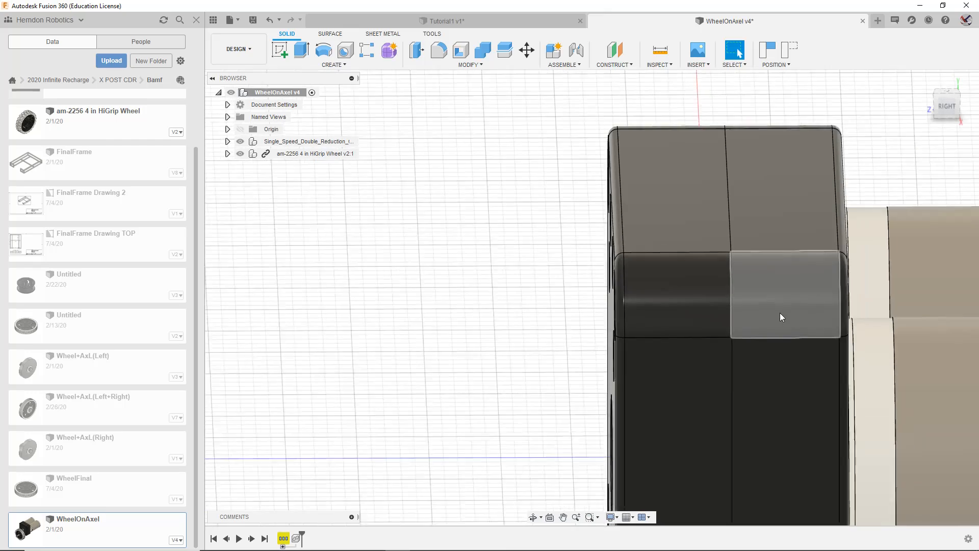
drag(948, 106, 965, 106)
middle_drag(641, 226, 738, 234)
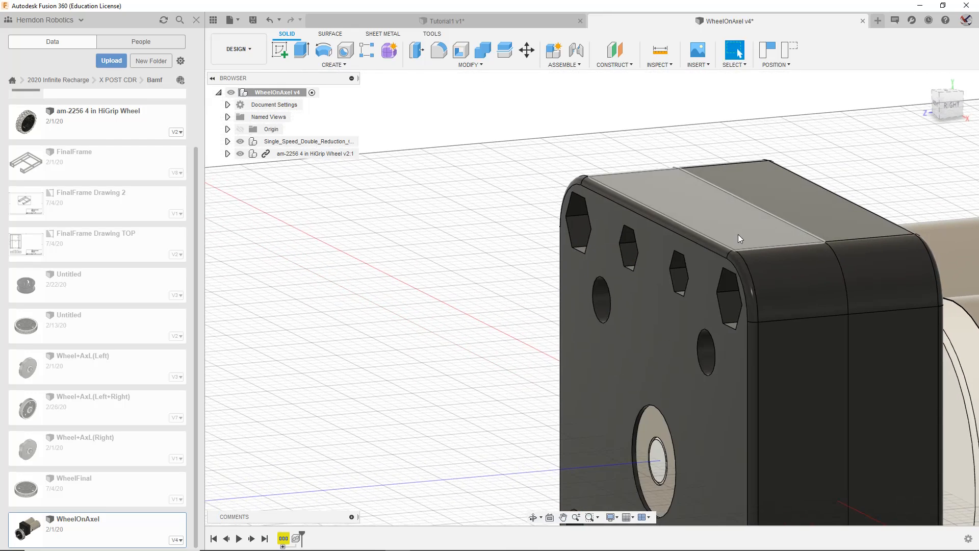
drag(953, 106, 968, 117)
scroll(864, 198, down, 5)
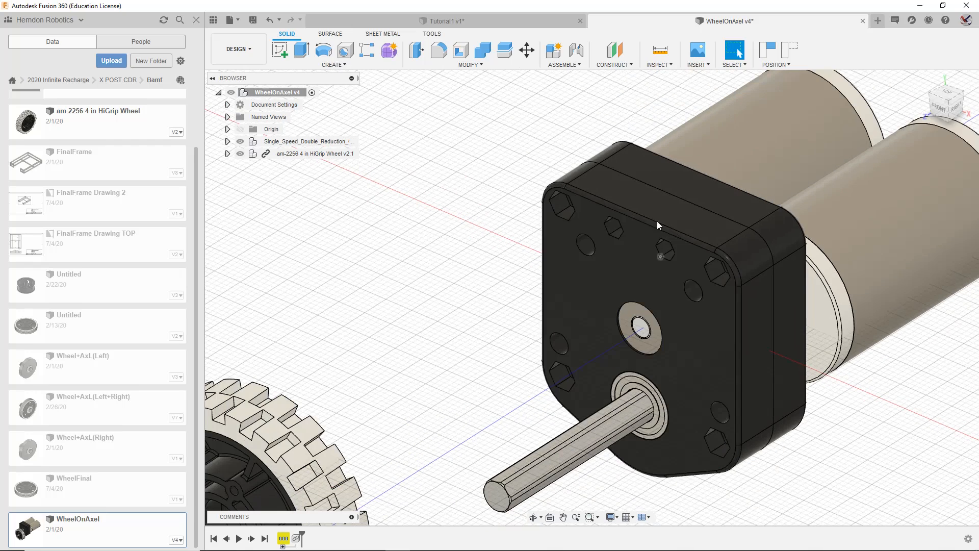
scroll(825, 205, down, 2)
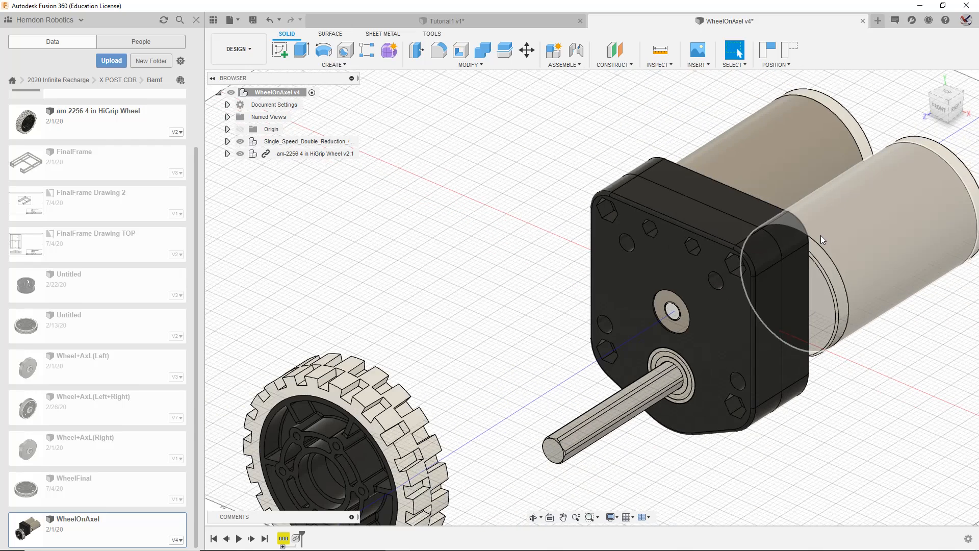
Step: Move the wheel onto the gearbox's hex shaft and check its placement from the side
click(706, 296)
click(499, 253)
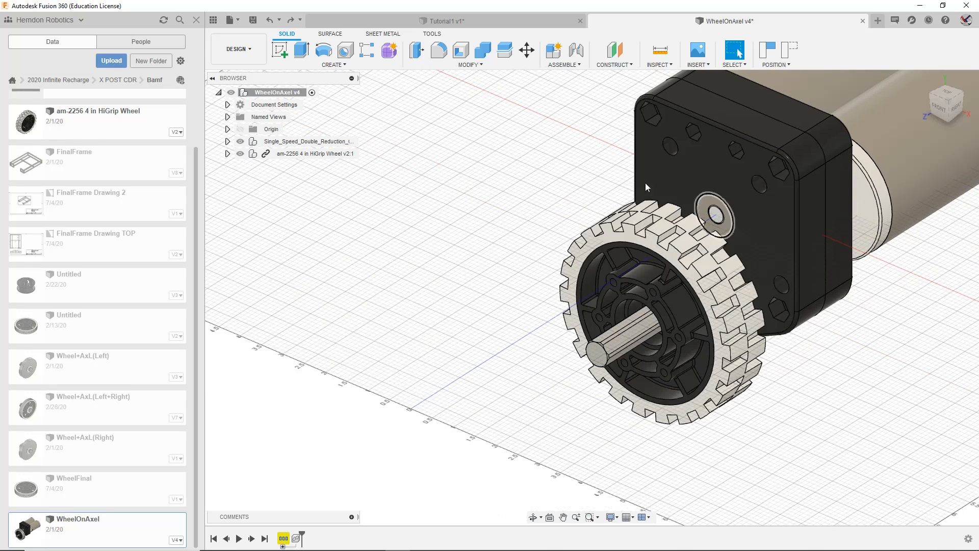
click(754, 244)
click(780, 280)
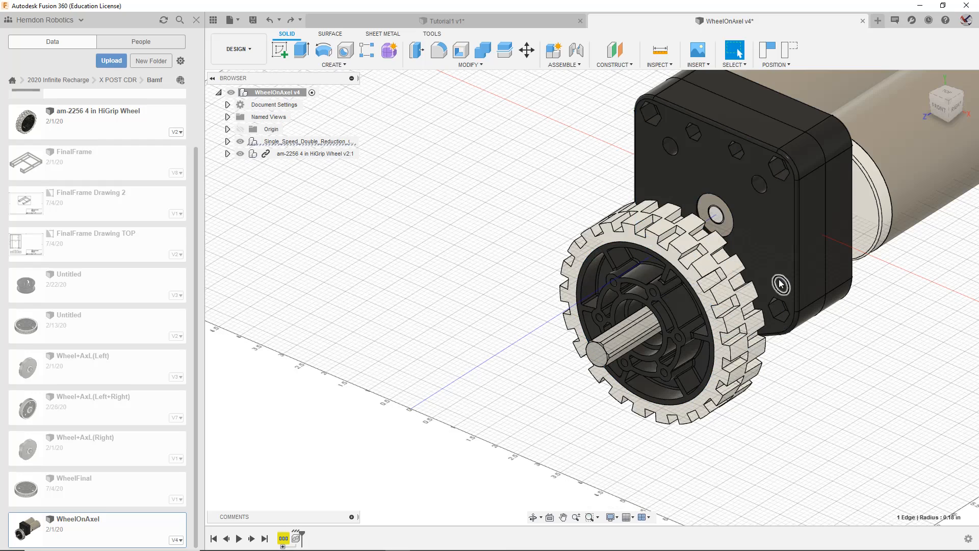
shift+middle_drag(925, 117, 873, 326)
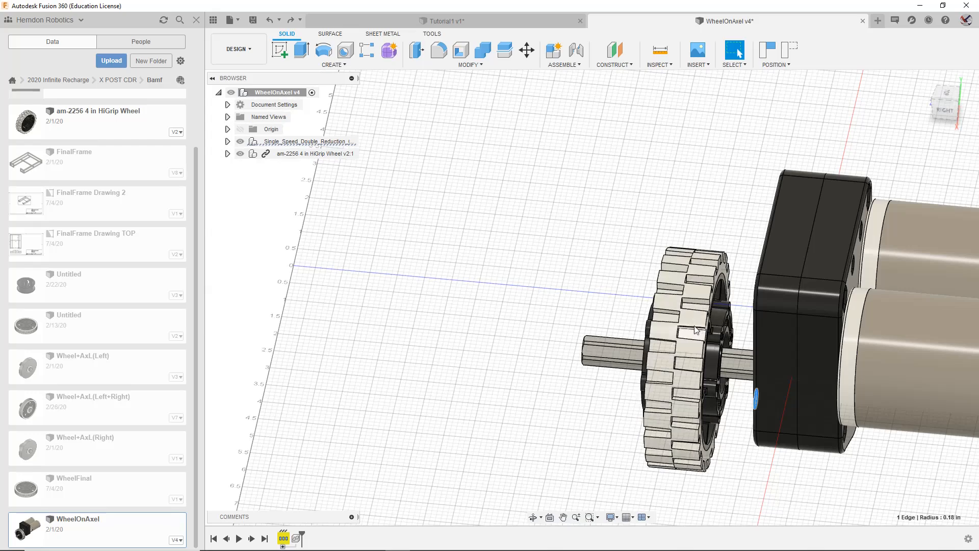
mouse_move(948, 111)
shift+middle_down()
mouse_move(972, 117)
mouse_move(937, 112)
shift+middle_up()
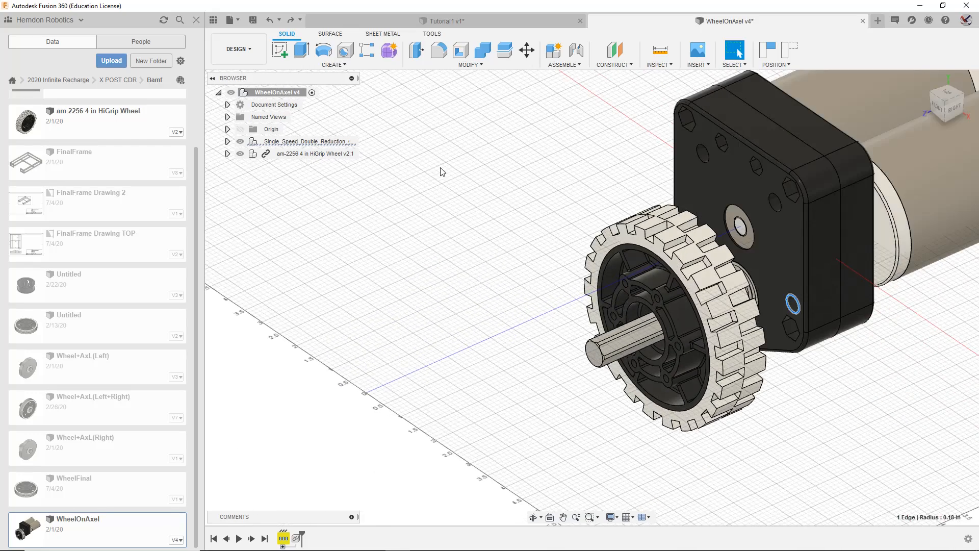
Step: Create a rigid group from the gearbox and HiGrip wheel components, capturing their current position and including child components
click(317, 144)
ctrl+click(316, 154)
right_click(316, 156)
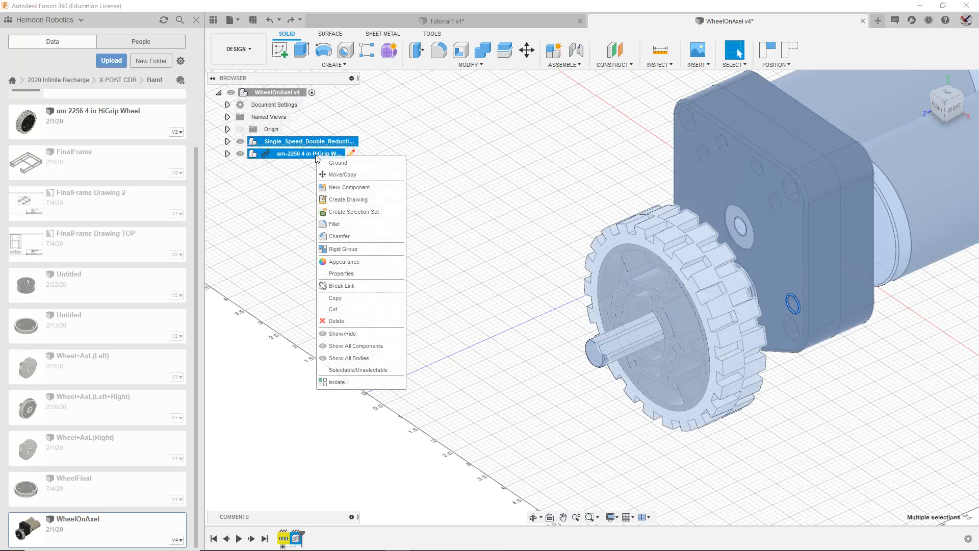
click(362, 250)
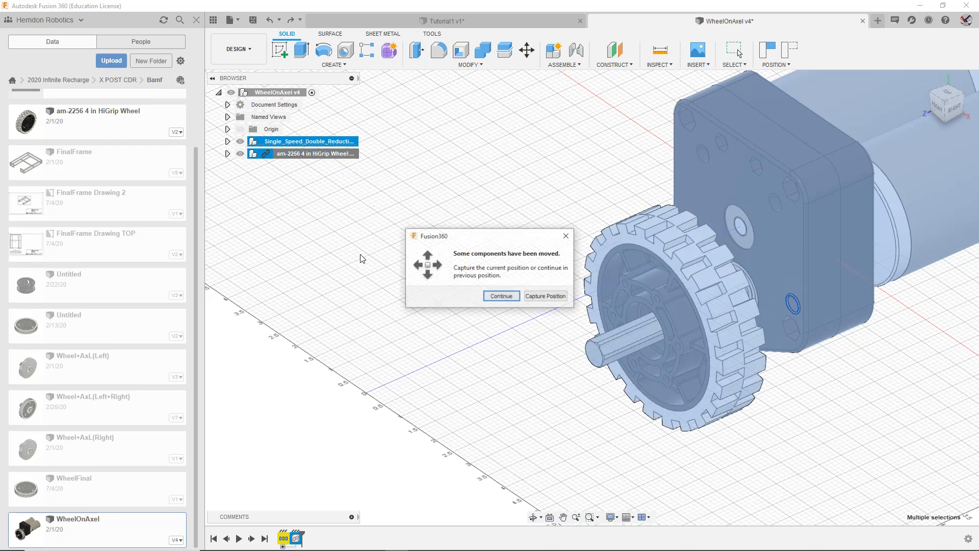
click(534, 295)
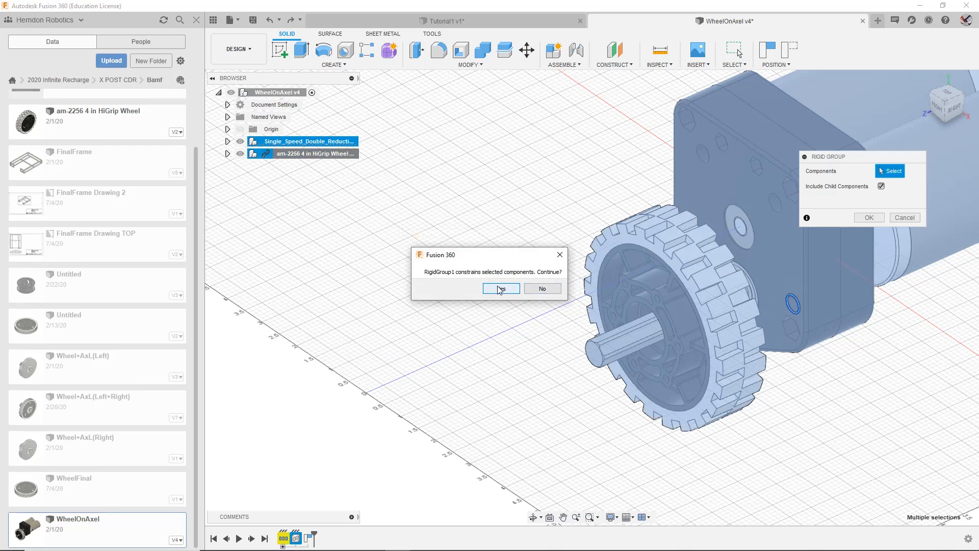
click(498, 289)
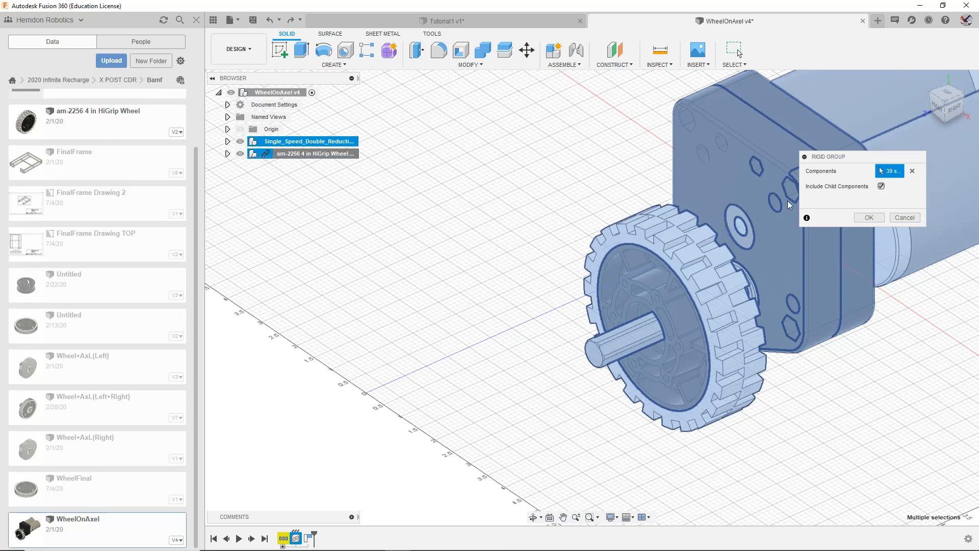
middle_drag(765, 397, 688, 433)
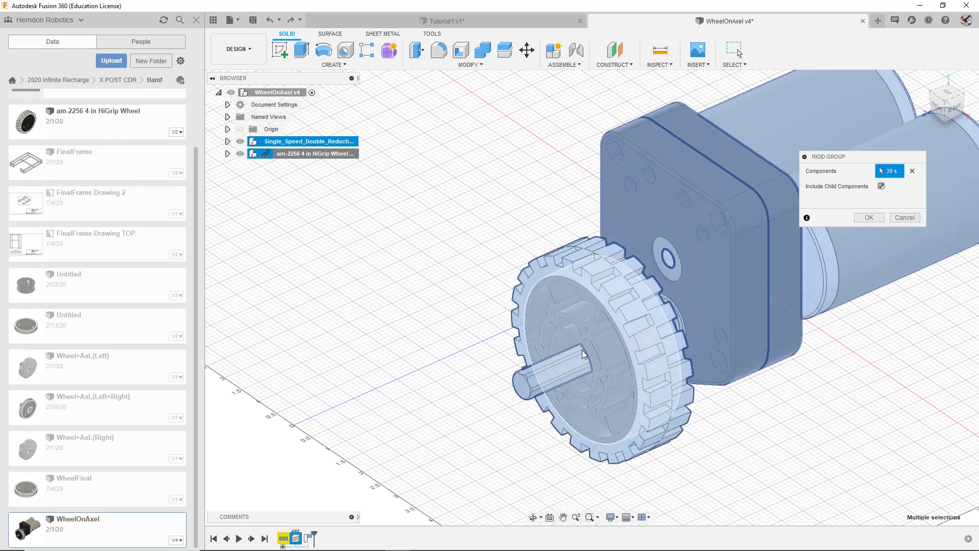
scroll(607, 320, down, 4)
scroll(607, 320, up, 6)
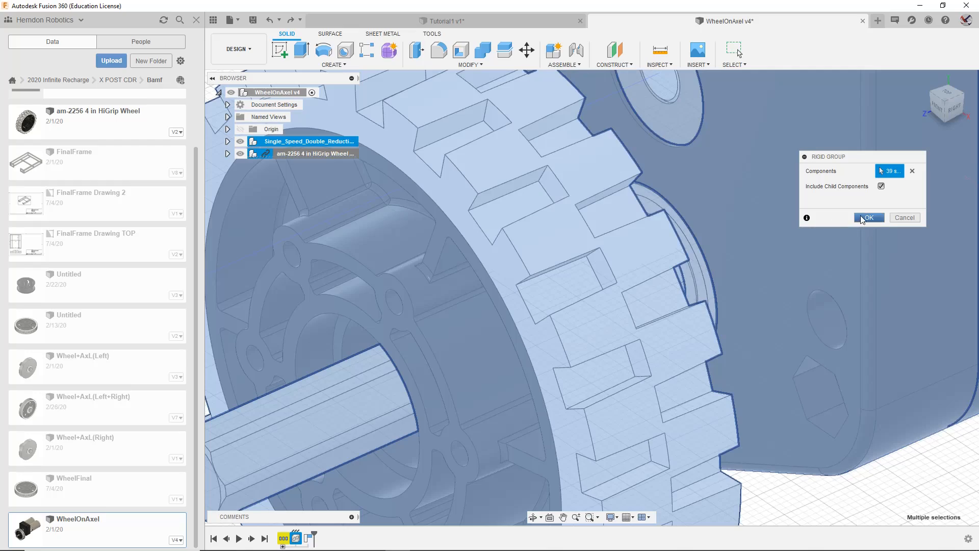
click(869, 217)
Step: Move the grouped wheel and gearbox together as a test, and undo the move
scroll(793, 298, down, 4)
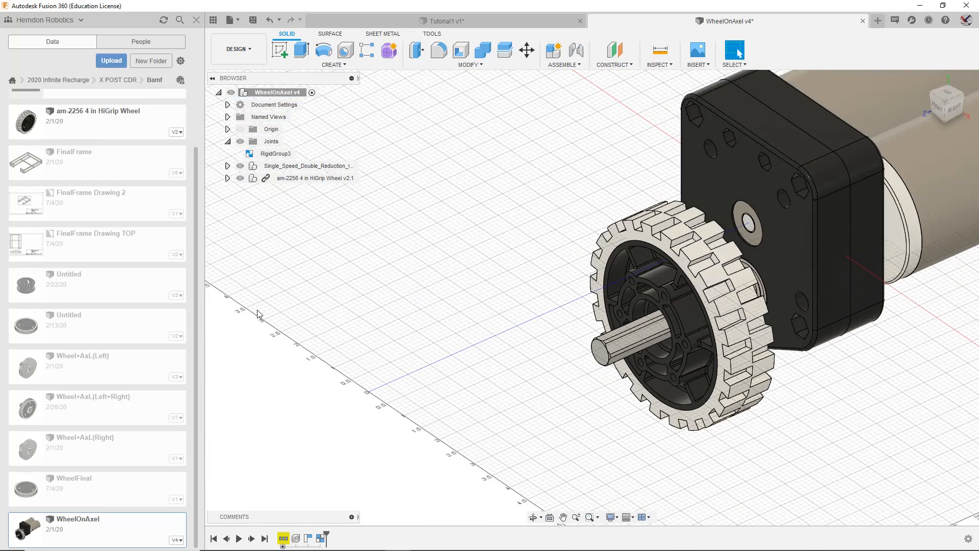
drag(576, 295, 577, 213)
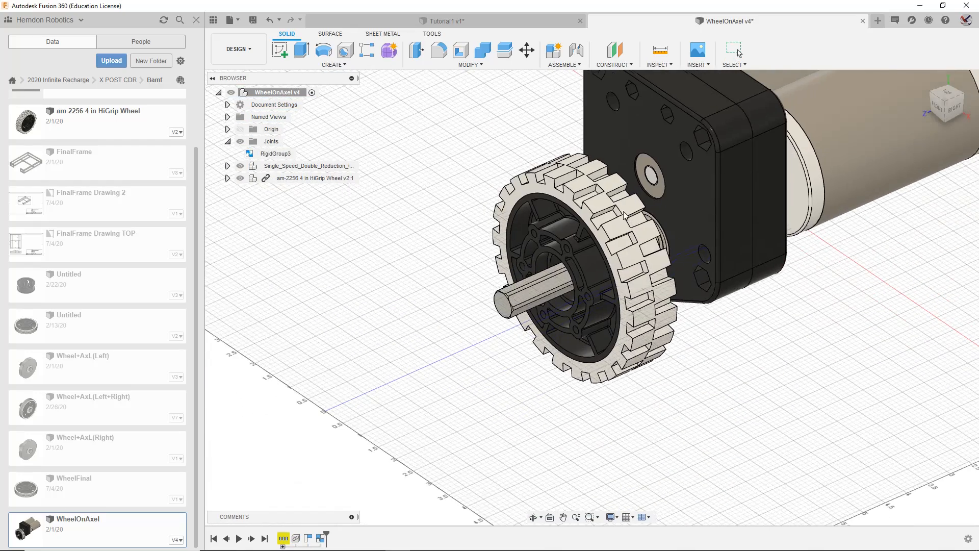
key(ctrl+z)
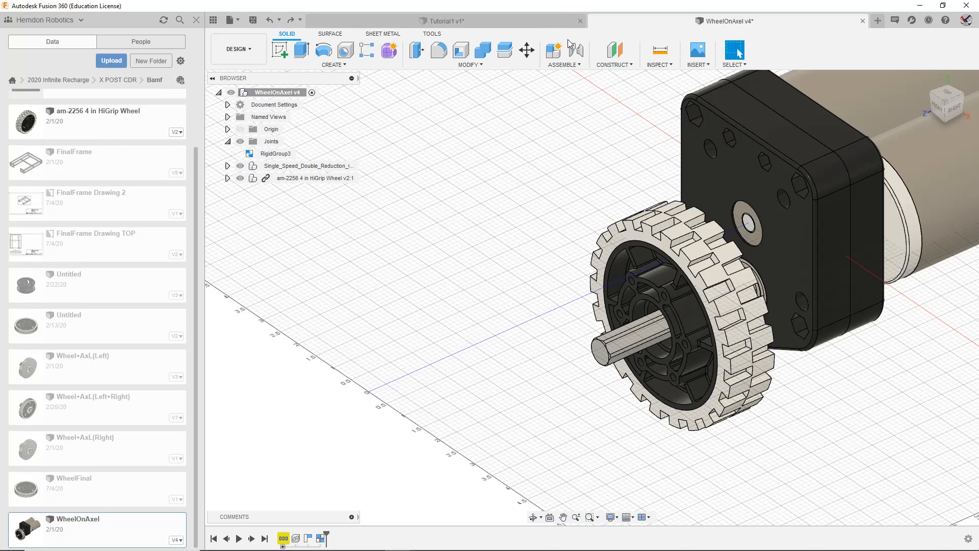
Step: Review the motion types offered by the Joint command, and cancel it without picking components
click(576, 51)
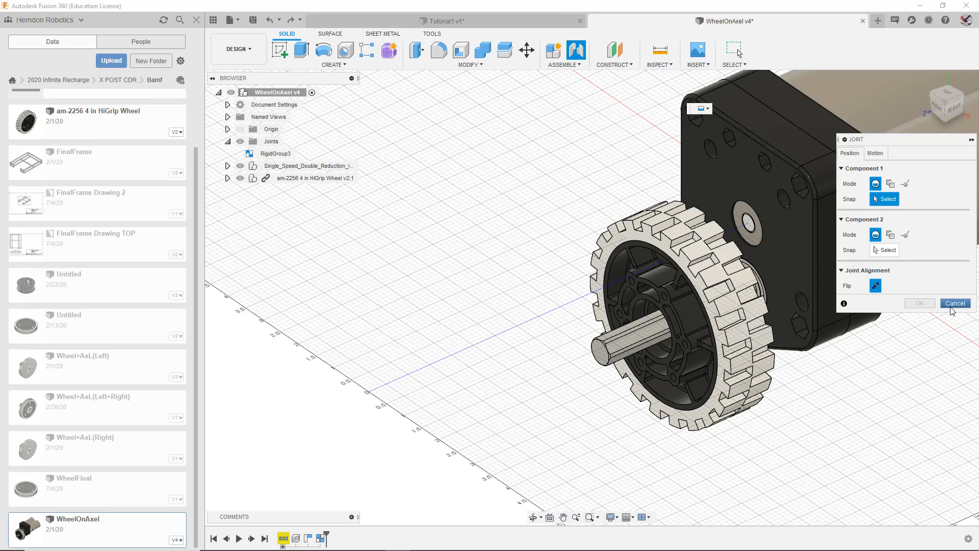
click(874, 153)
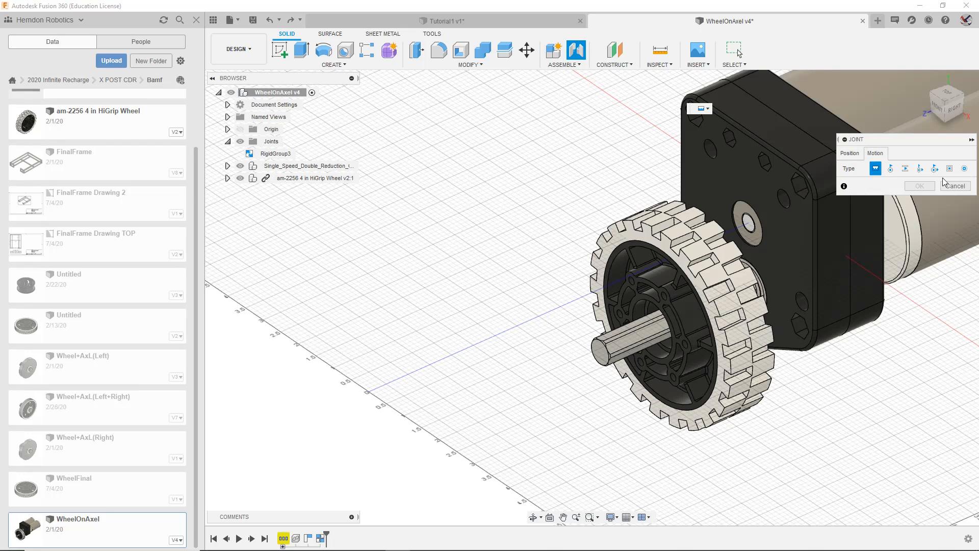
click(955, 187)
scroll(488, 298, down, 4)
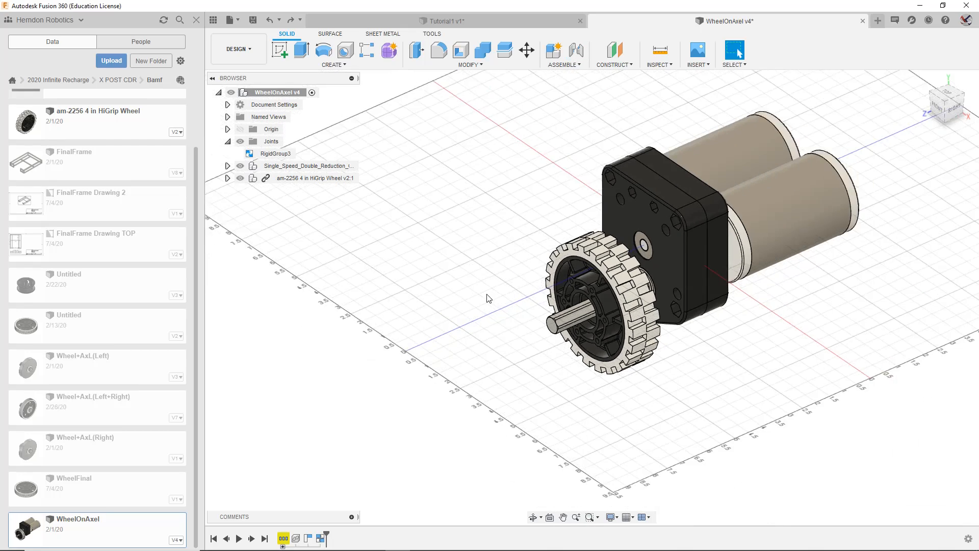
middle_drag(627, 225, 559, 320)
scroll(727, 235, down, 1)
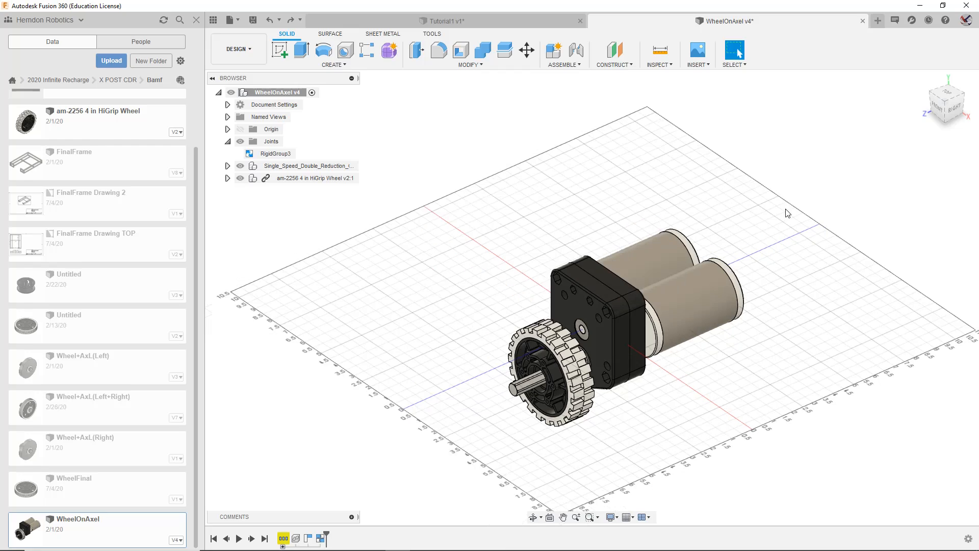
drag(792, 137, 456, 407)
click(518, 180)
scroll(127, 212, up, 2)
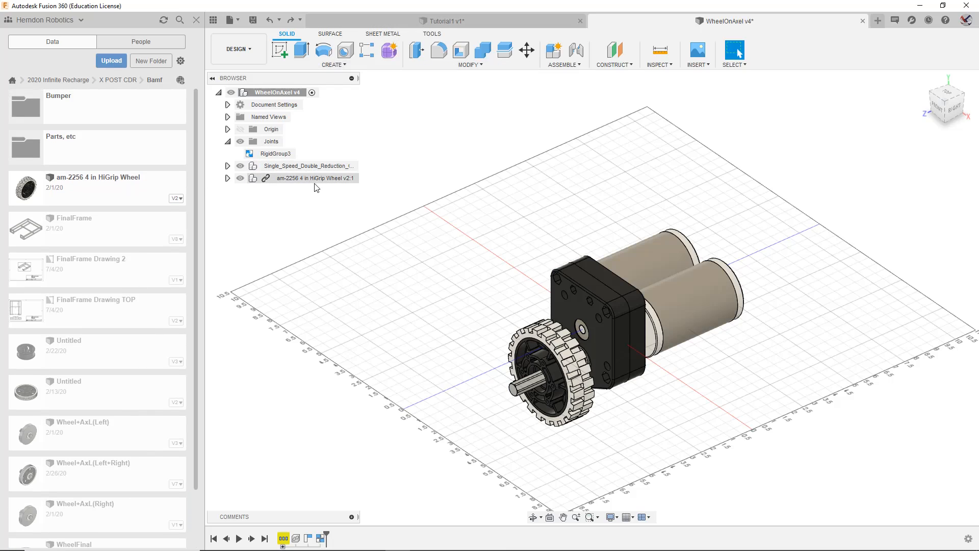
Step: Collapse the Joints folder, highlight the gearbox and wheel components together, and clear the selection
click(228, 141)
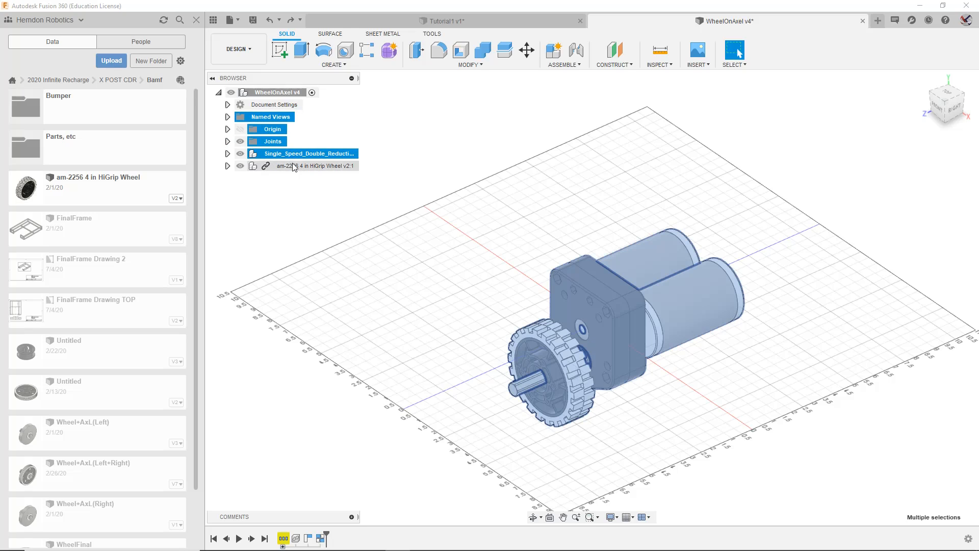
click(321, 153)
ctrl+click(321, 166)
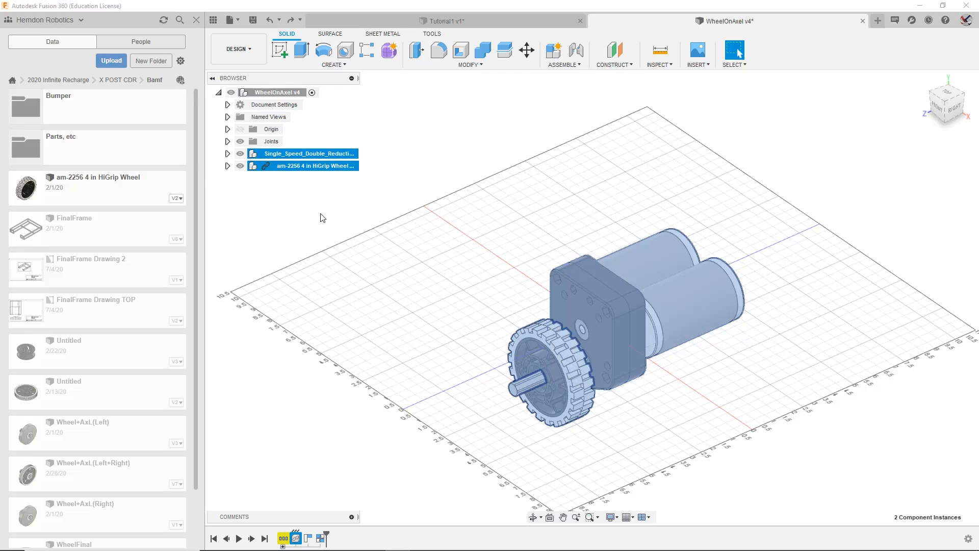
click(379, 233)
Step: Highlight the gearbox component, the wheel component and a motor's rear end face one at a time
click(327, 154)
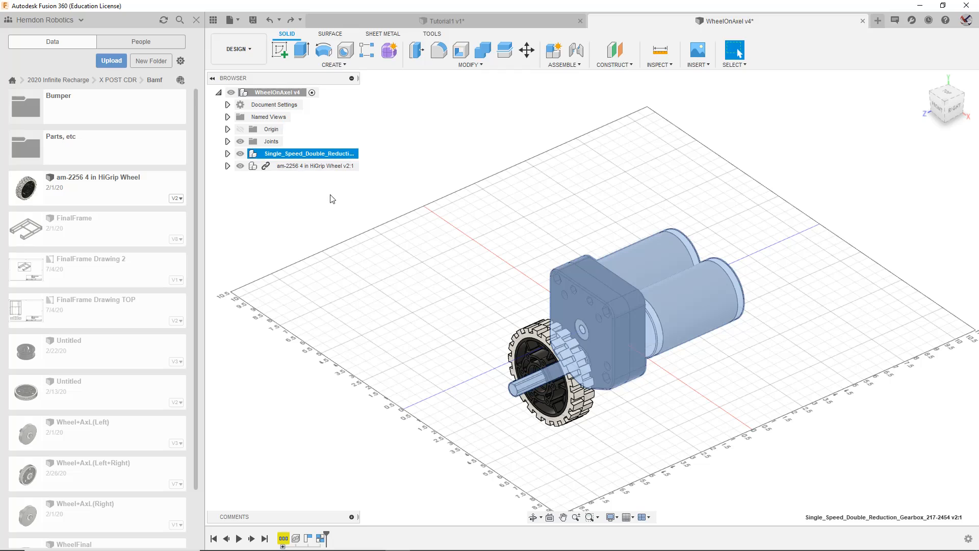
click(311, 166)
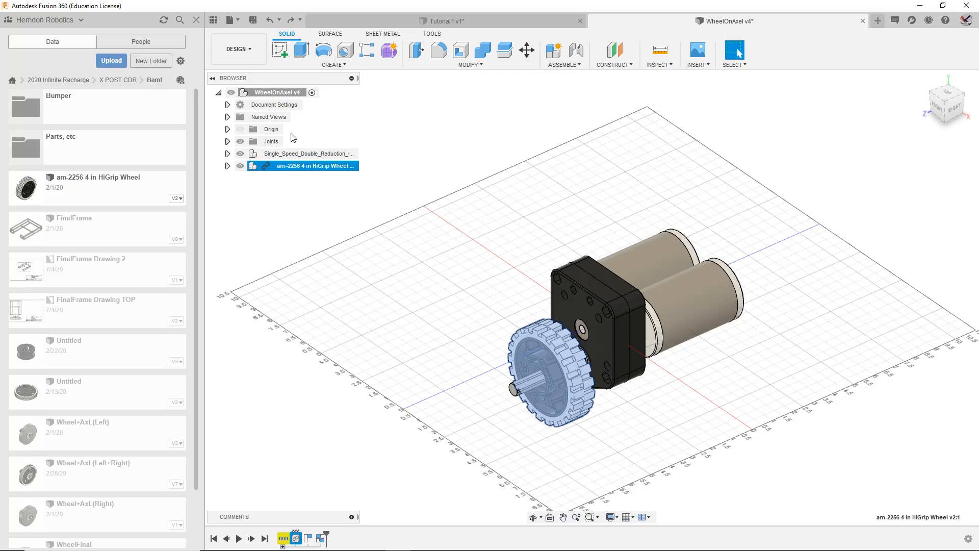
drag(945, 102, 895, 106)
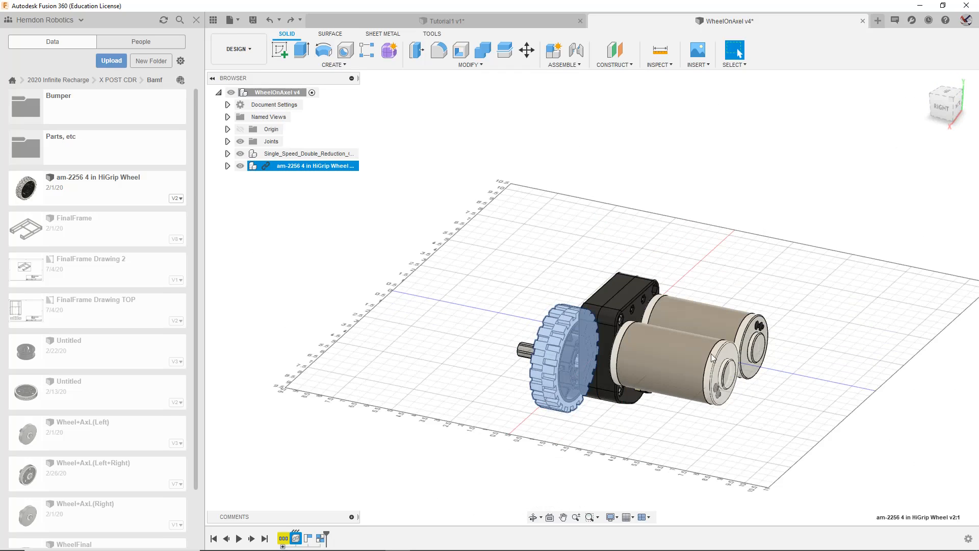
click(735, 380)
scroll(663, 368, down, 5)
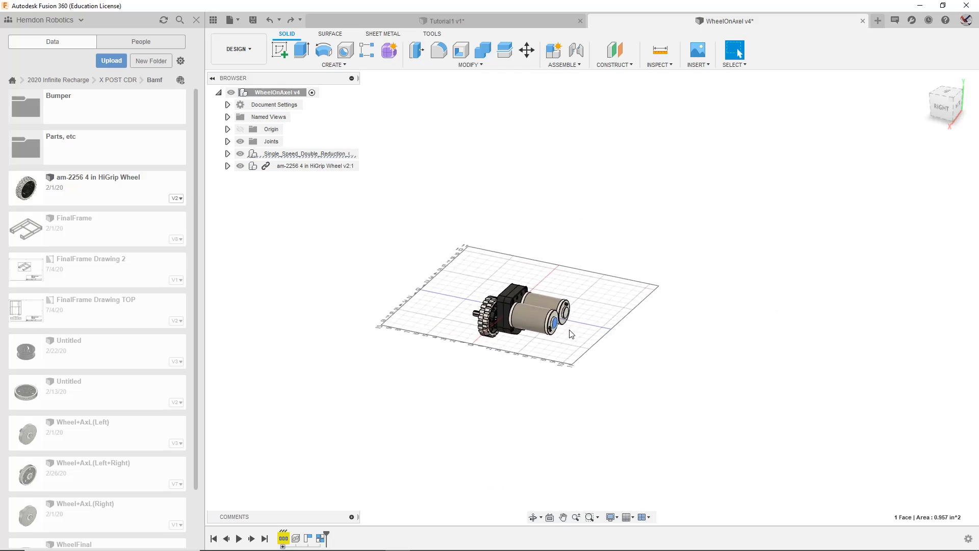
Step: Extrude the motor's round rear end face by -0.80 in as a cut, and inspect the recesses from behind
scroll(529, 338, up, 10)
key(e)
scroll(562, 357, down, 3)
scroll(575, 424, up, 8)
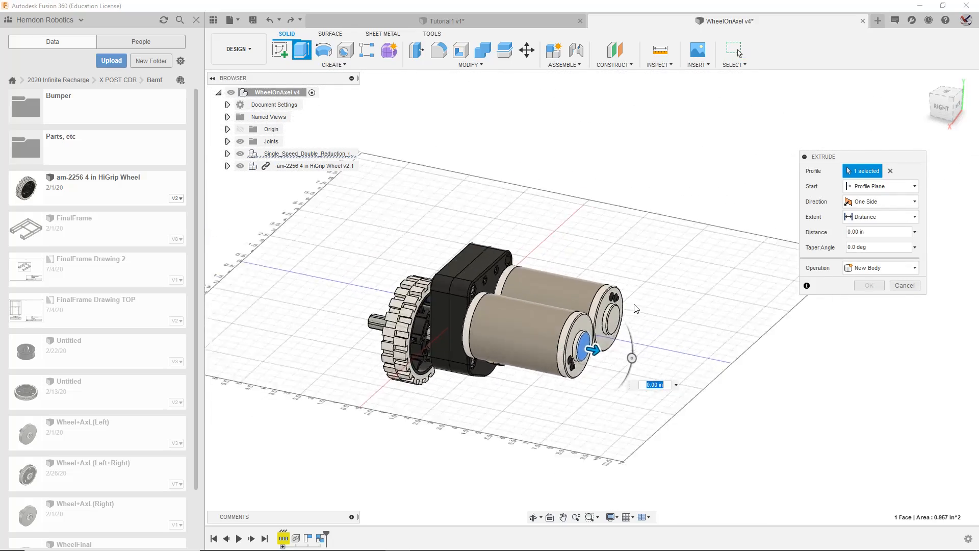
drag(535, 366, 456, 351)
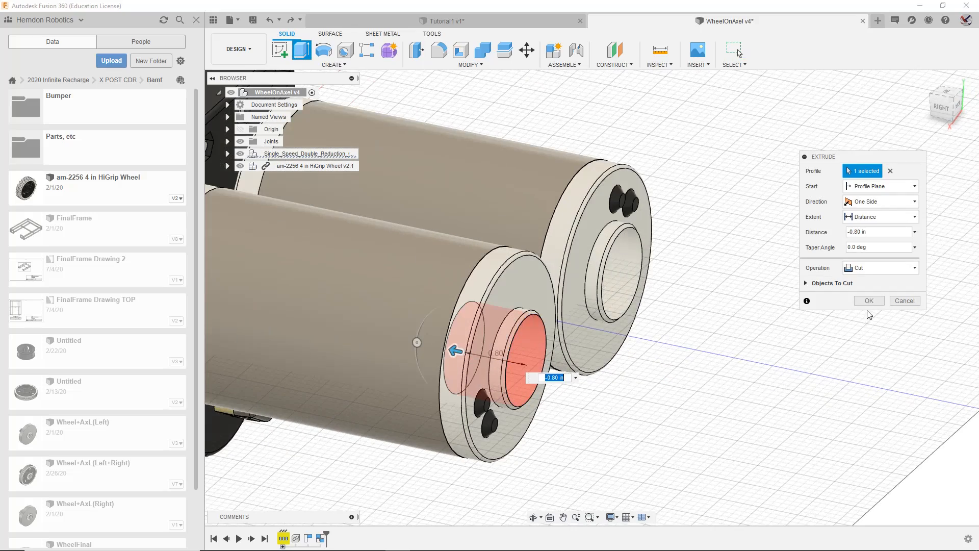
click(868, 301)
click(956, 106)
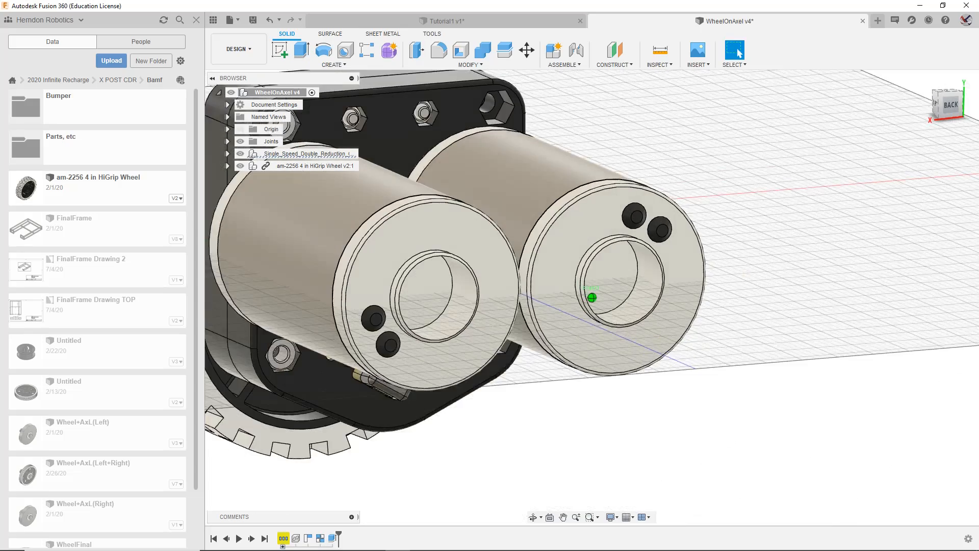
shift+middle_drag(592, 297, 715, 249)
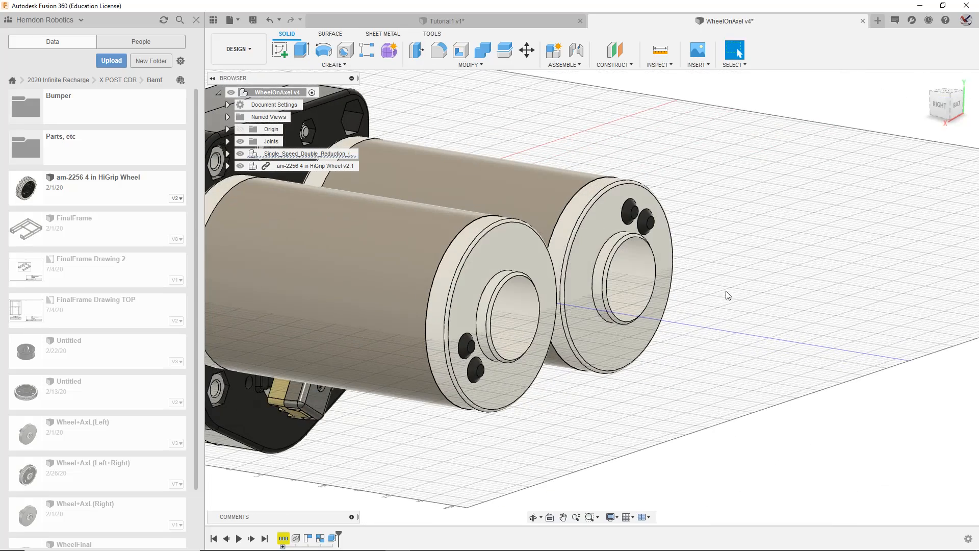
Step: Undo the motor end cut once and redo it
key(ctrl+y)
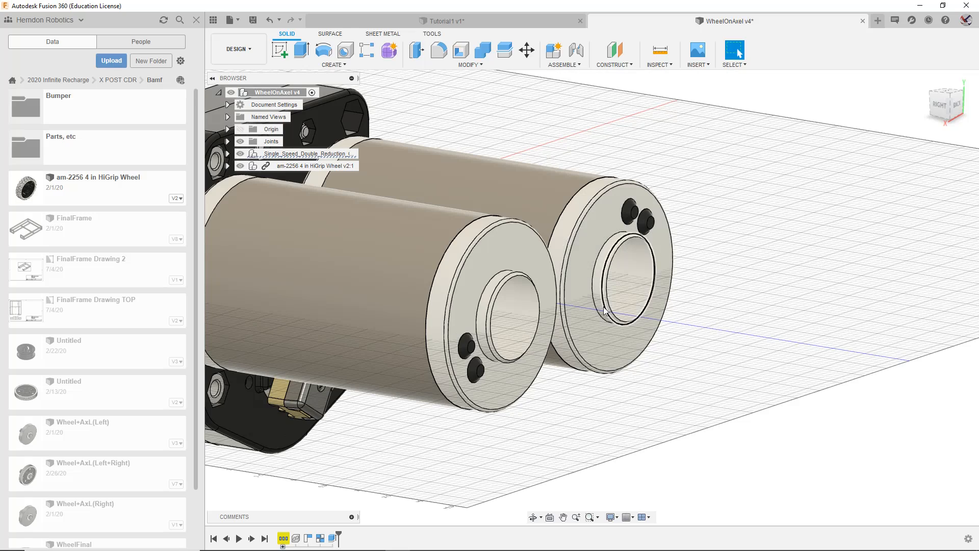
key(ctrl+z)
key(ctrl+y)
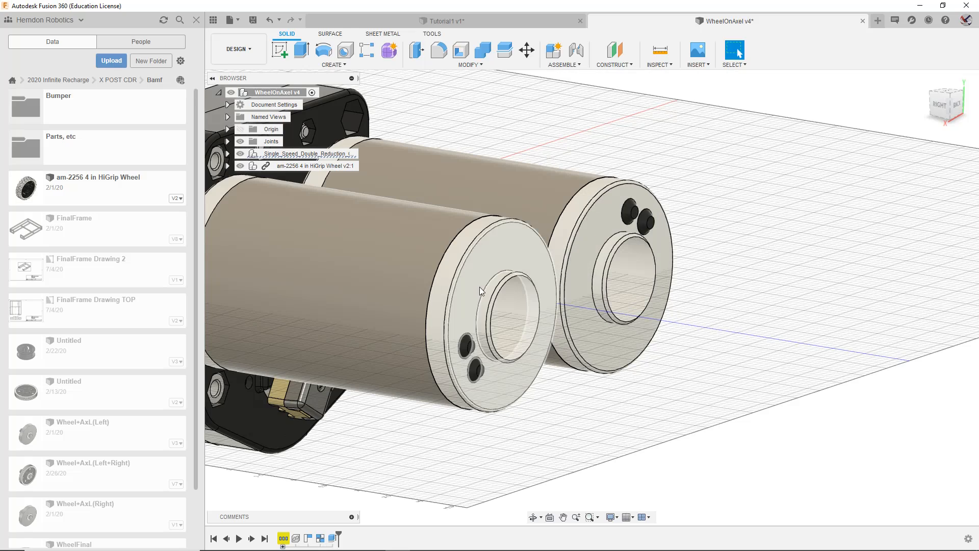
Step: Extrude the upper face of the gearbox's motor-side half downward as a cut, and inspect the exposed gears
scroll(482, 284, down, 6)
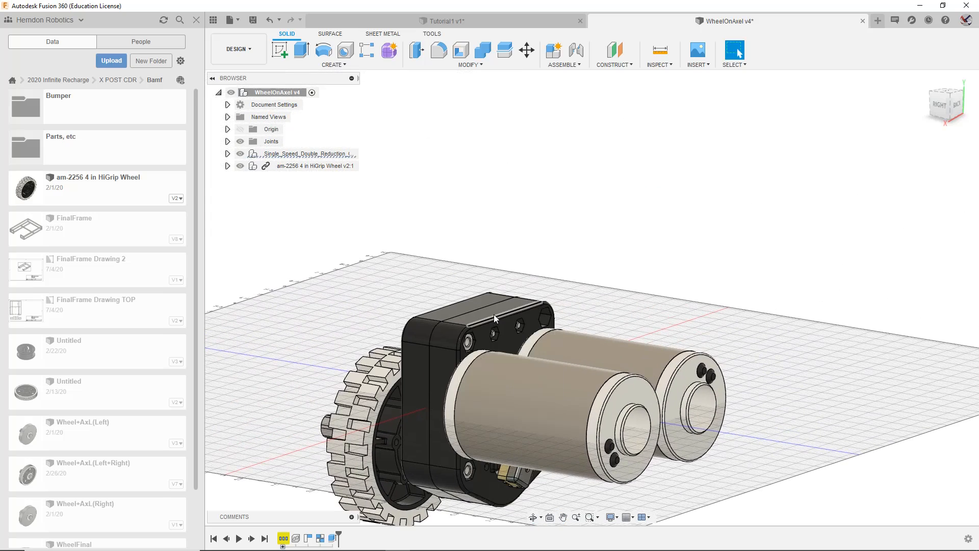
click(493, 312)
key(e)
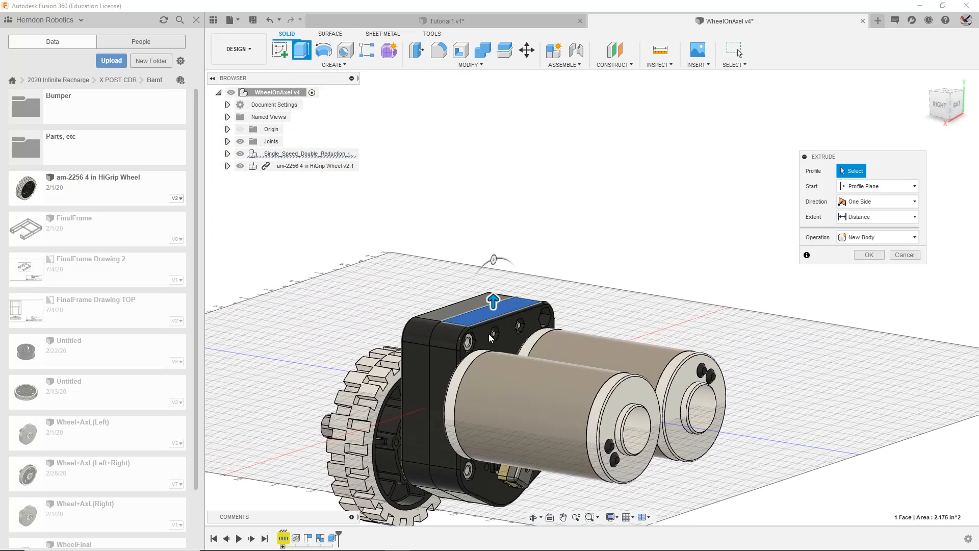
drag(549, 351, 553, 410)
click(869, 302)
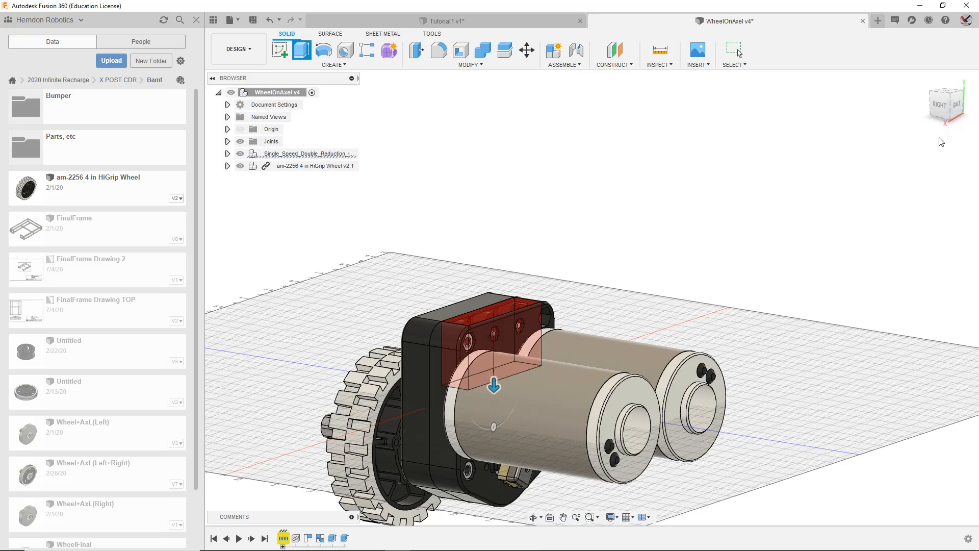
shift+middle_drag(592, 296, 504, 230)
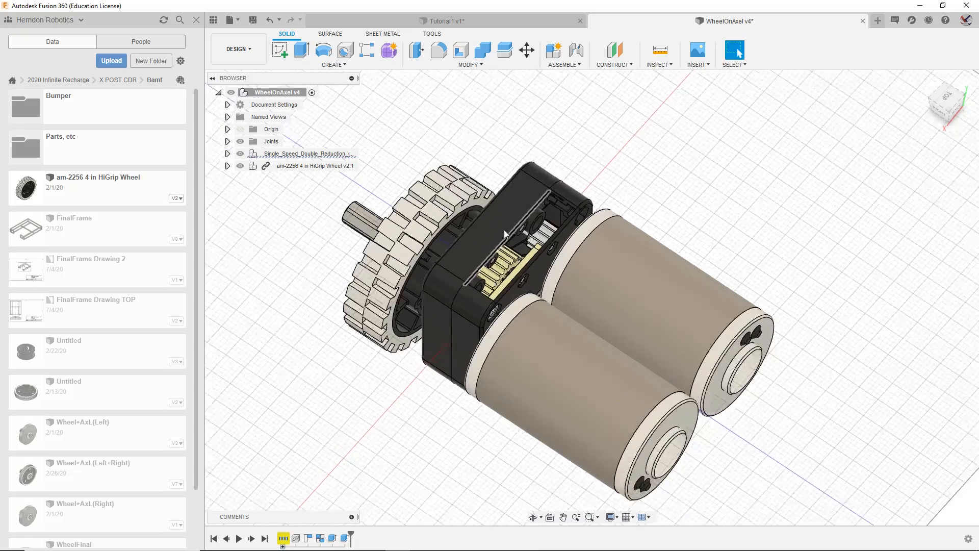
scroll(504, 229, up, 5)
scroll(551, 315, down, 6)
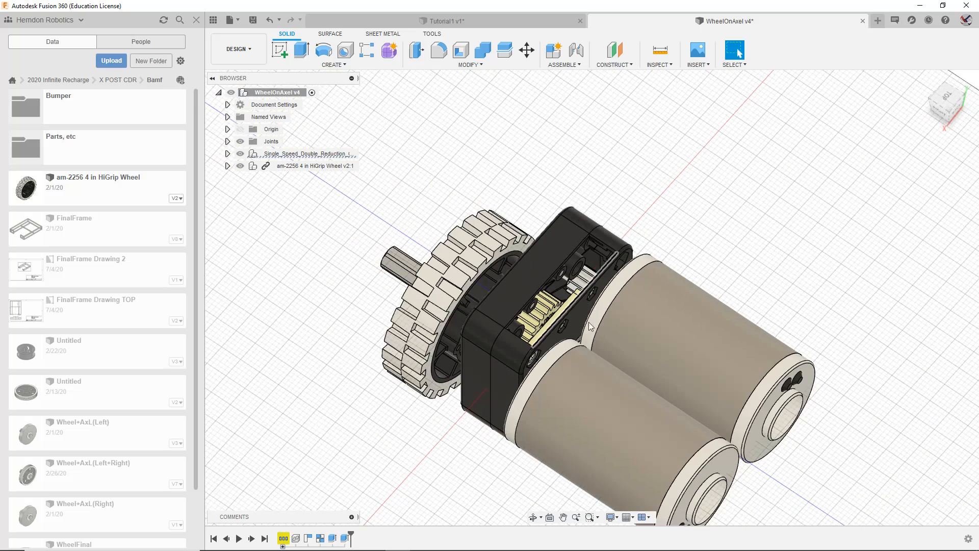
Step: Undo the gearbox cut, the motor cut, the rigid group and the captured position
key(ctrl+z)
key(ctrl+z)
key(ctrl+z)
key(ctrl+z)
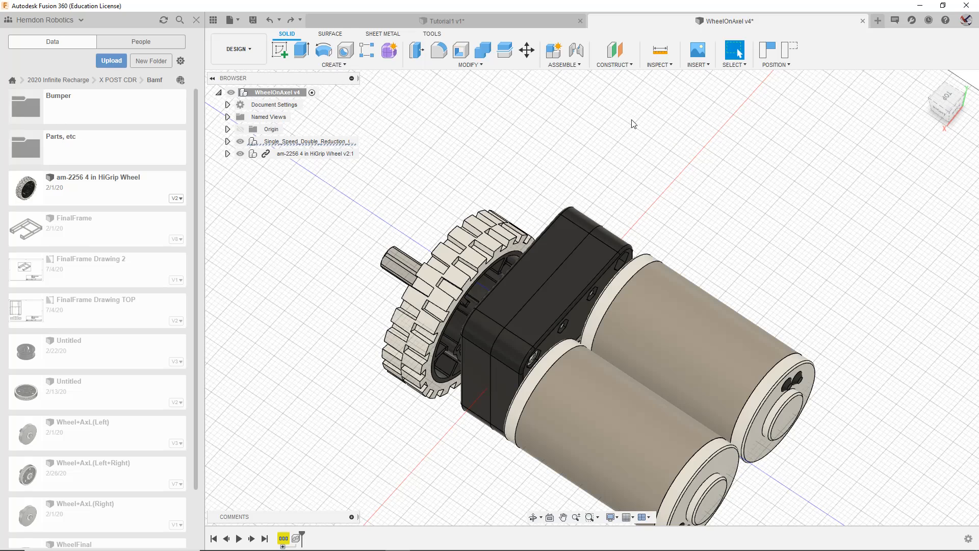
middle_drag(462, 291, 416, 317)
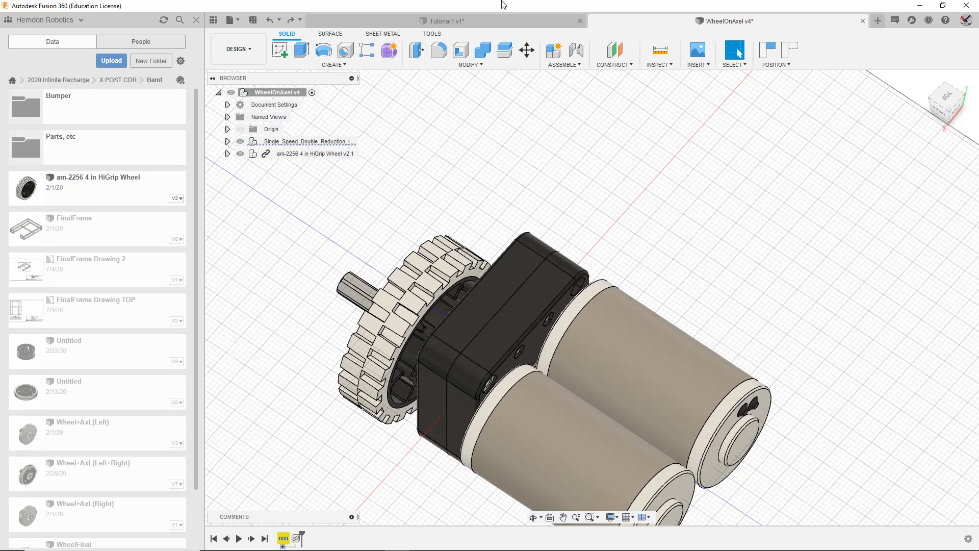
Step: Switch to the Tutorial1 design, browse to X POST CDR's Pnuematics folder, and open the Board w/ Componets and Tank designs
click(419, 26)
scroll(520, 296, down, 3)
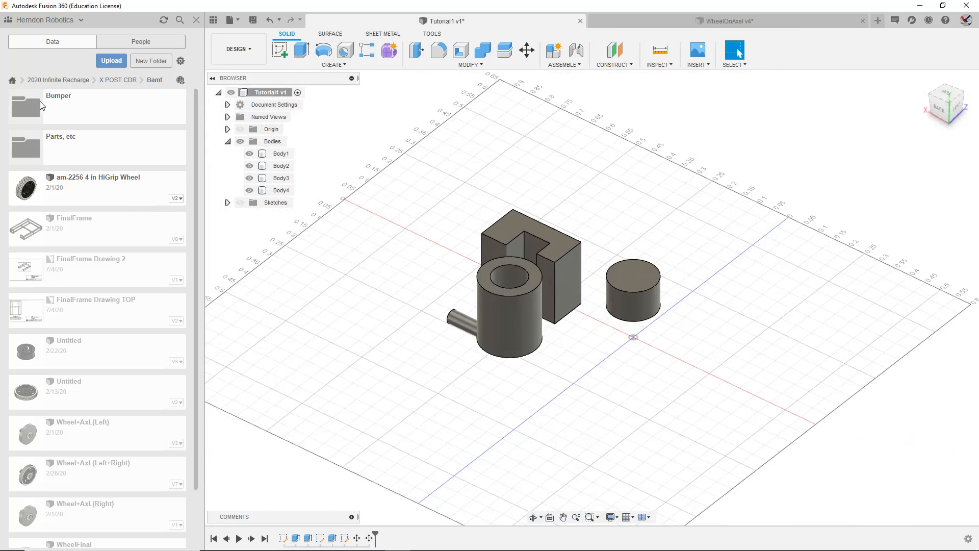
click(54, 81)
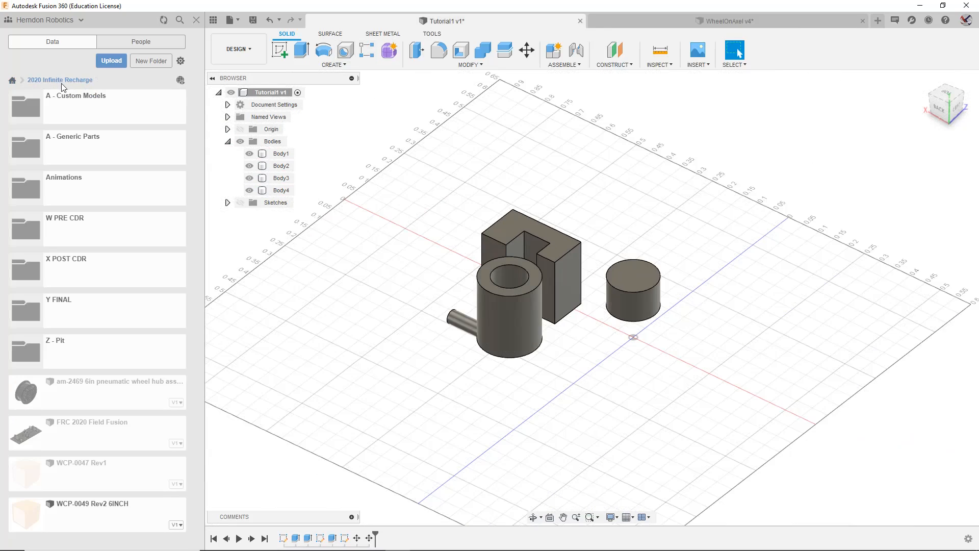
click(93, 259)
click(92, 262)
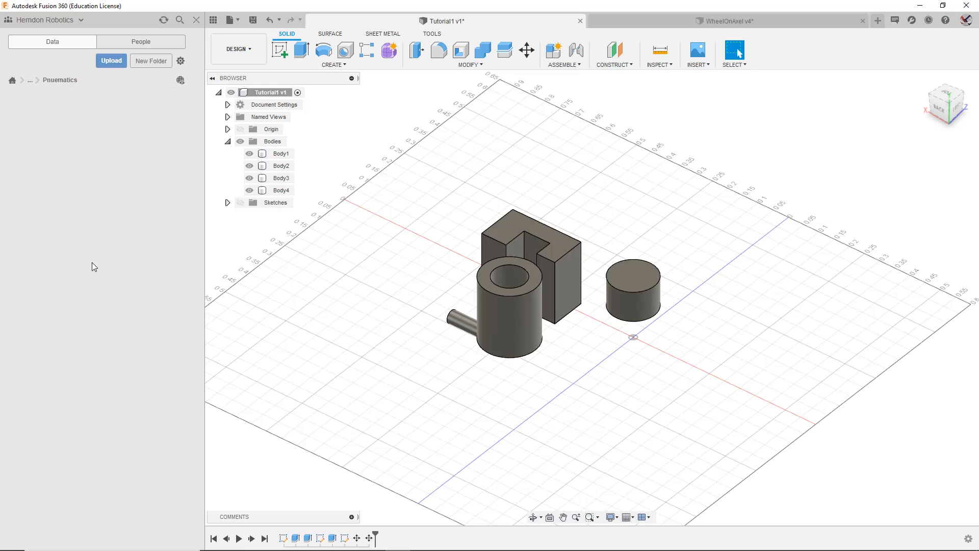
double_click(126, 145)
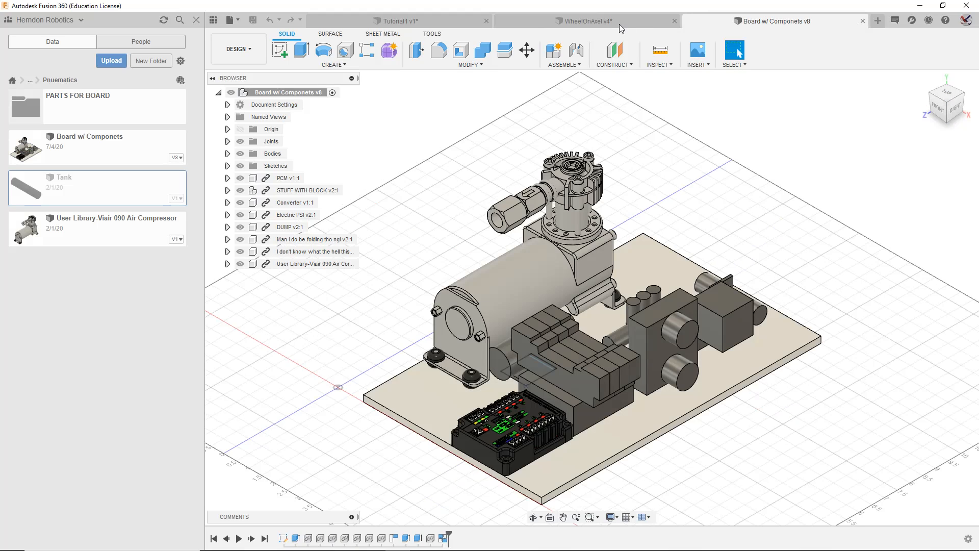
middle_drag(678, 157, 619, 146)
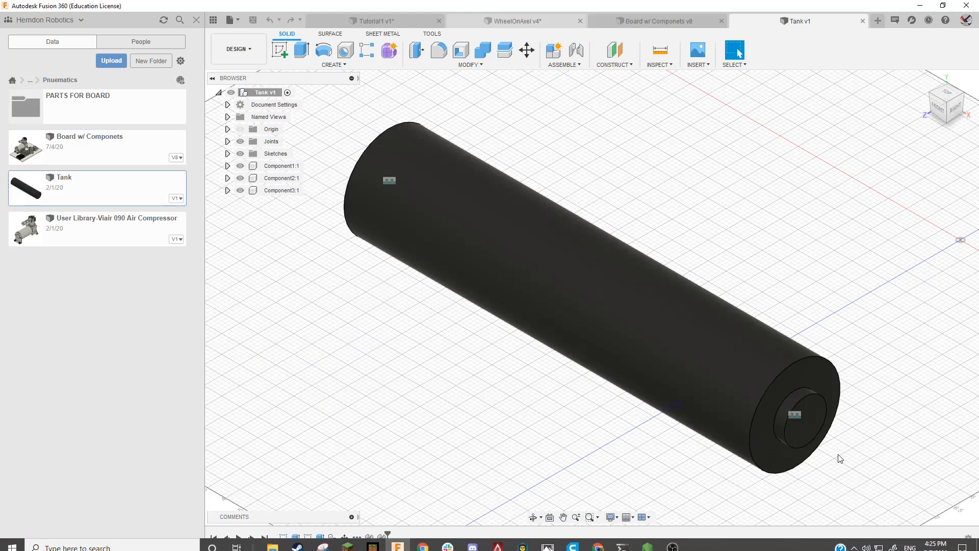
Step: Examine the jointed tank from several sides, and move it freely to test that its end pieces follow
mouse_move(939, 98)
mouse_down()
mouse_move(967, 113)
mouse_move(946, 98)
mouse_up()
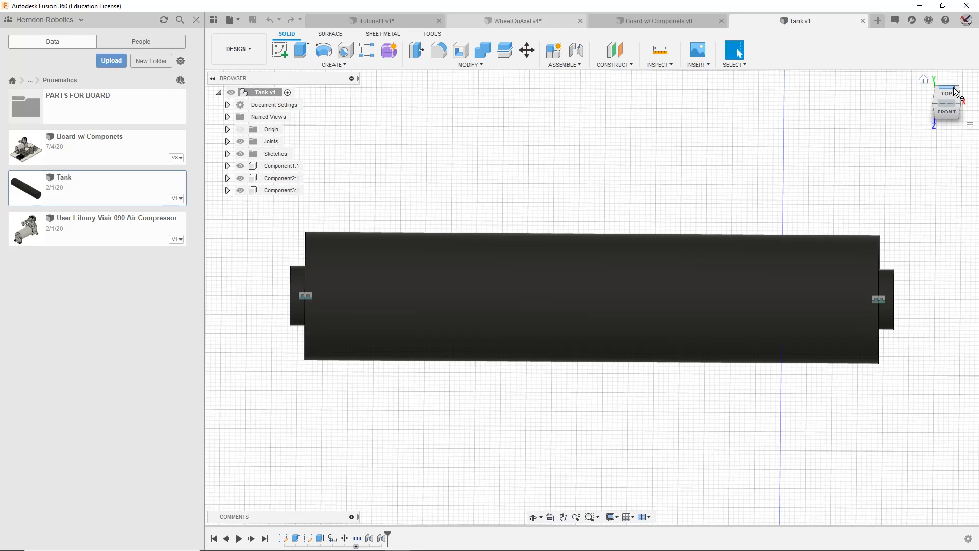
click(956, 91)
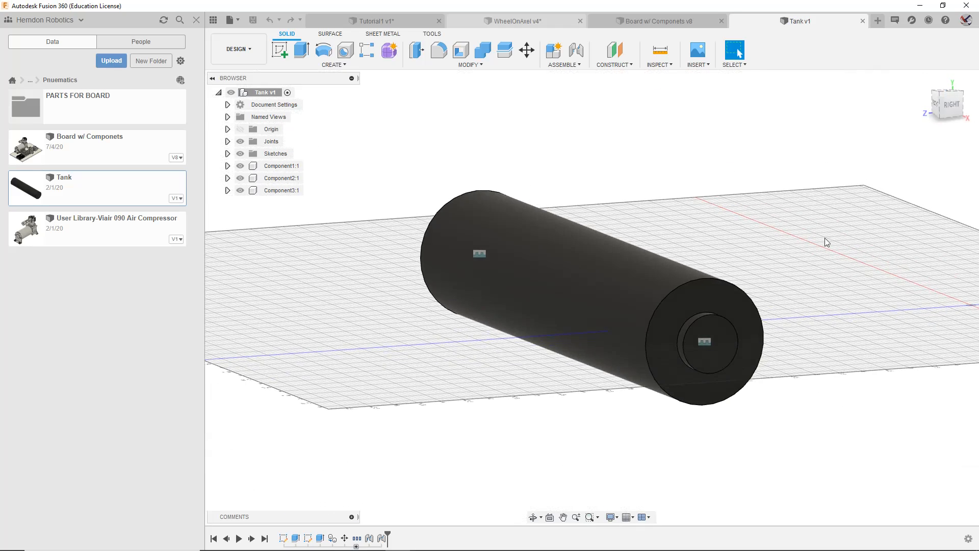
click(934, 101)
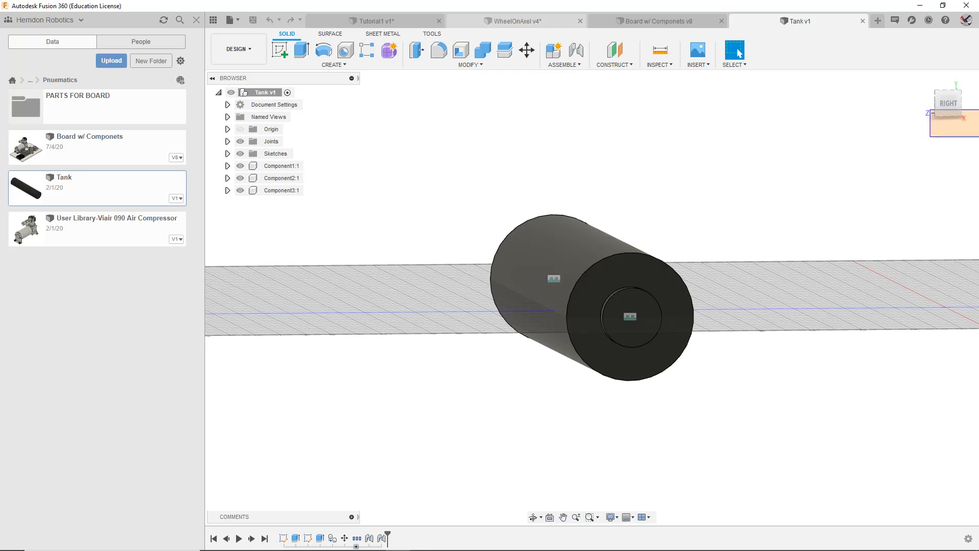
drag(947, 104, 878, 73)
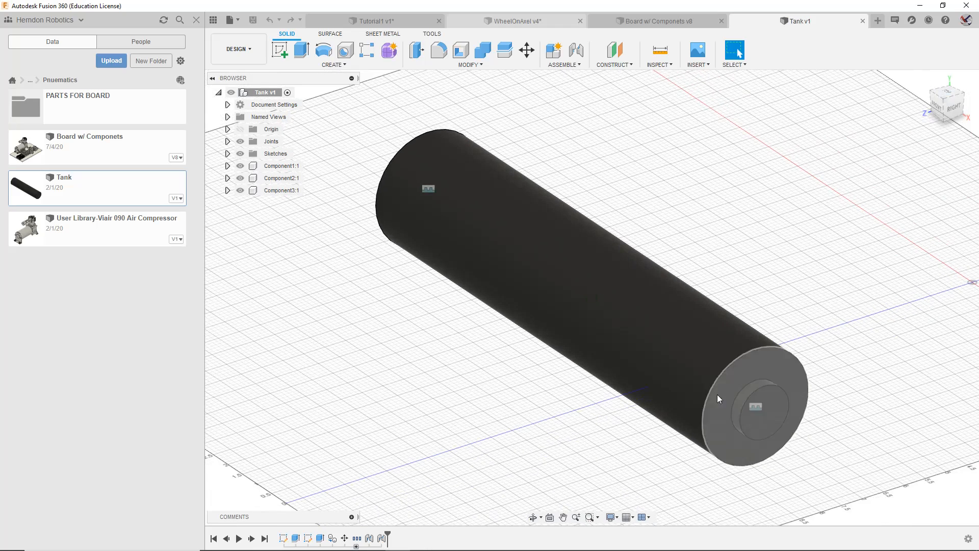
click(941, 100)
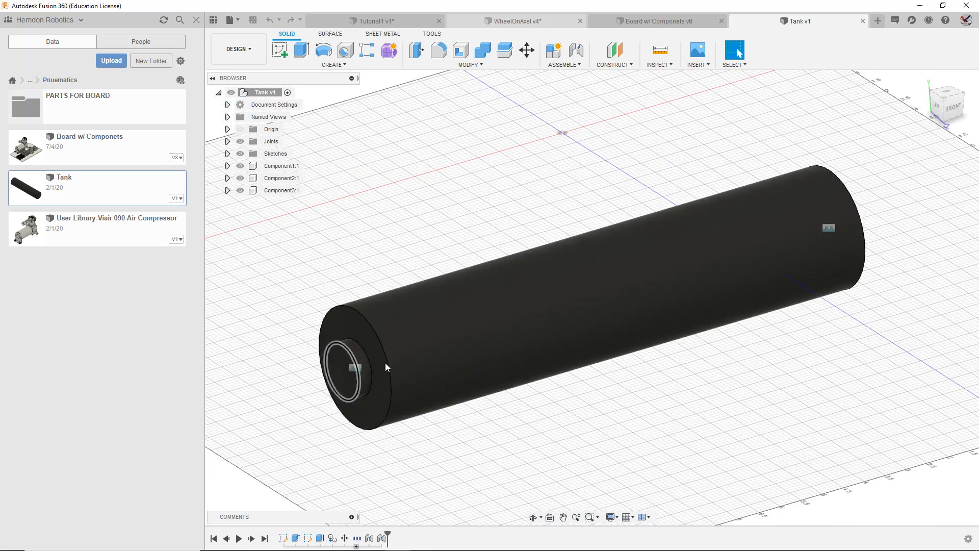
drag(562, 266, 442, 201)
key(super)
key(super)
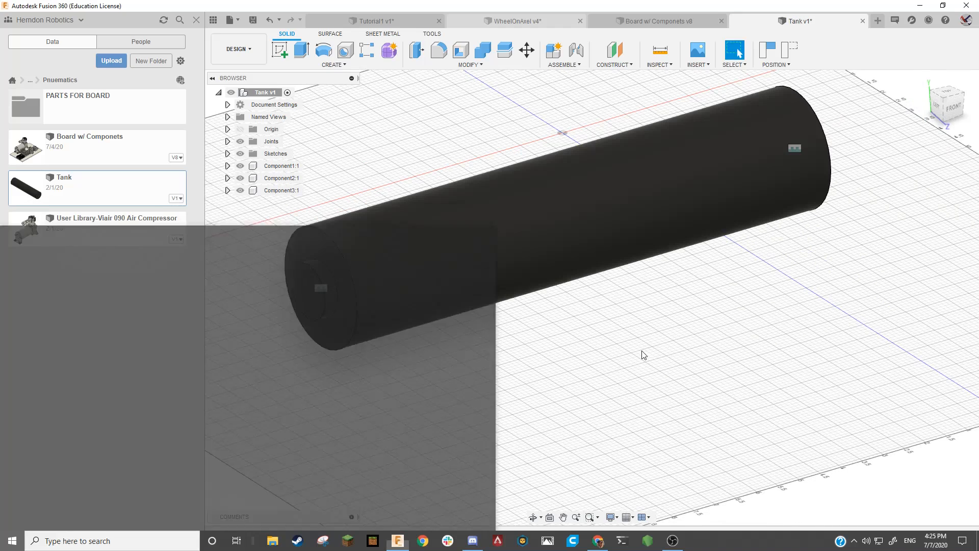
Step: Demonstrate range selection by repeatedly highlighting the tank's components, from Component1:1 through Component3:1, and clearing the selection
click(281, 167)
shift+click(280, 188)
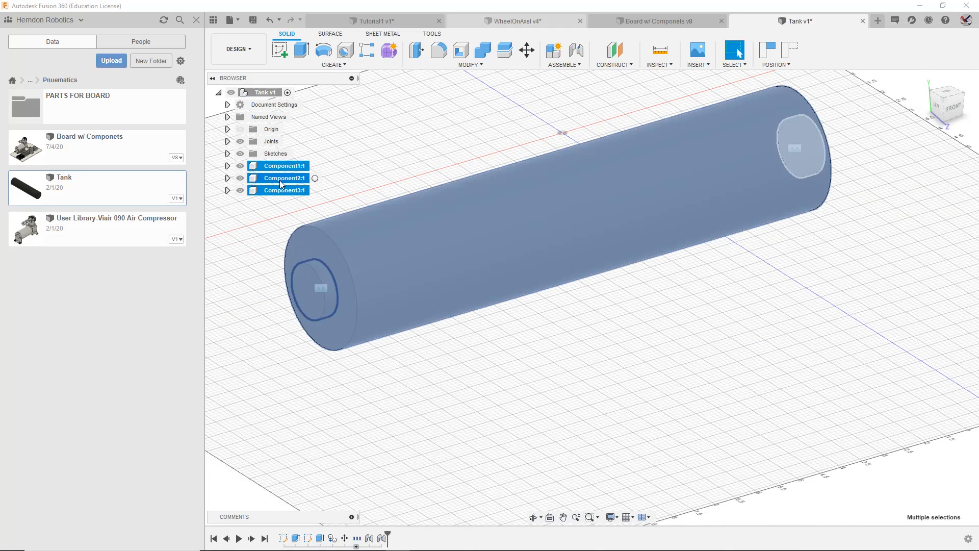
click(356, 134)
click(286, 167)
shift+click(281, 190)
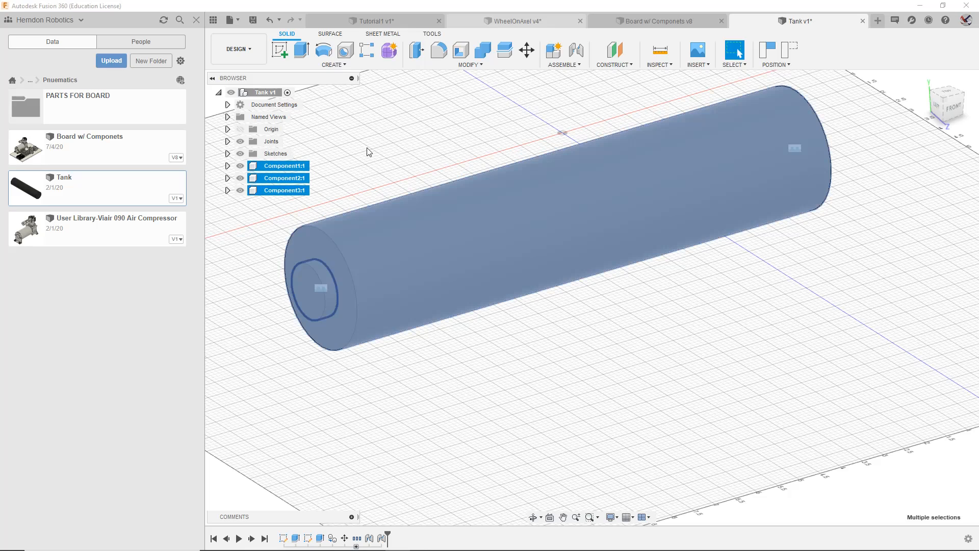
click(367, 147)
click(286, 166)
shift+click(284, 190)
click(332, 197)
click(271, 190)
shift+click(273, 166)
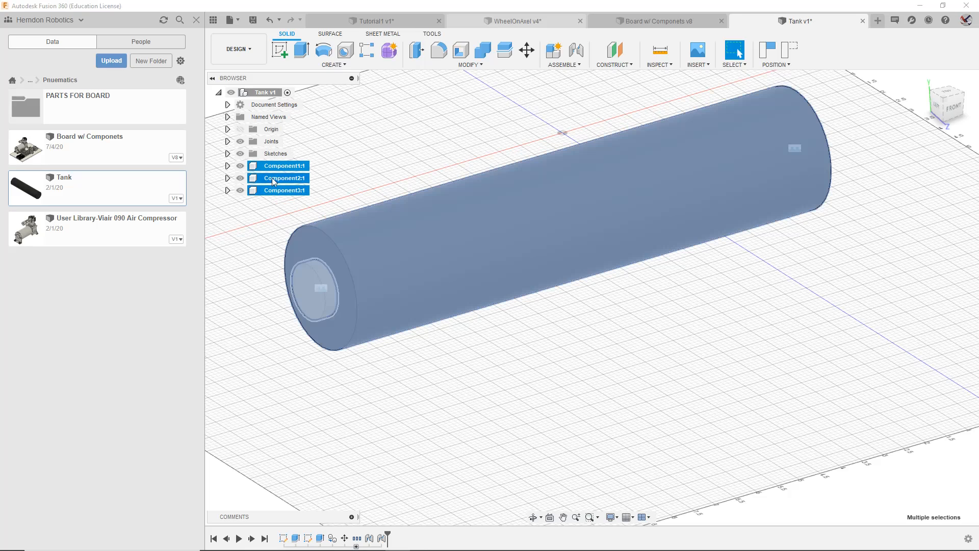
click(365, 170)
click(281, 177)
shift+click(268, 192)
click(368, 162)
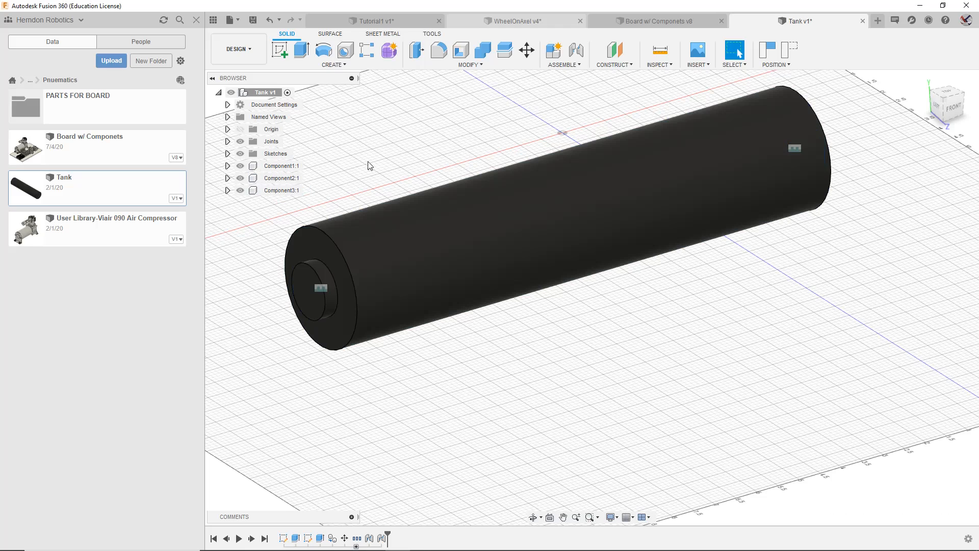
Step: Add and remove single tank components from the selection, reselect all three components, and clear the selection
click(285, 166)
shift+click(280, 190)
shift+click(282, 178)
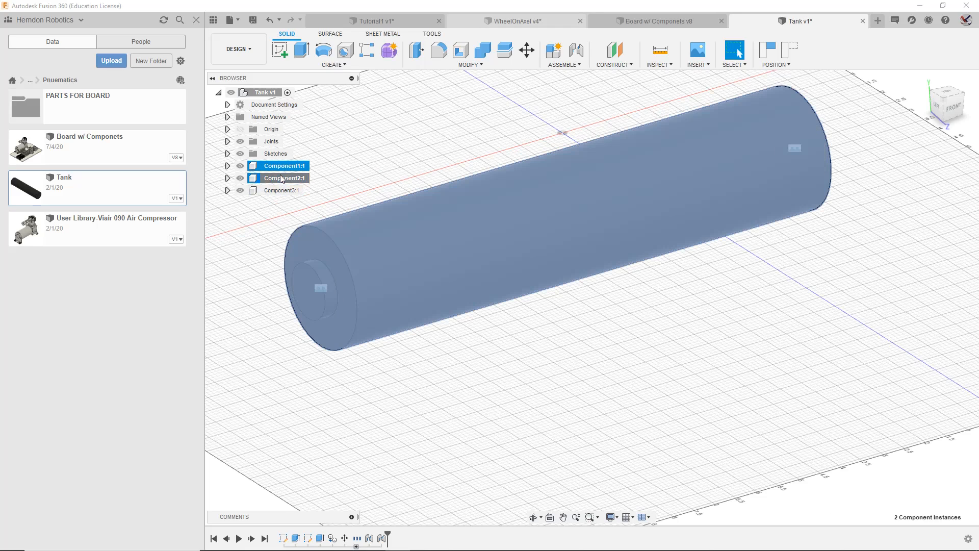
ctrl+click(281, 177)
ctrl+click(296, 166)
ctrl+click(294, 166)
ctrl+click(282, 179)
shift+click(275, 194)
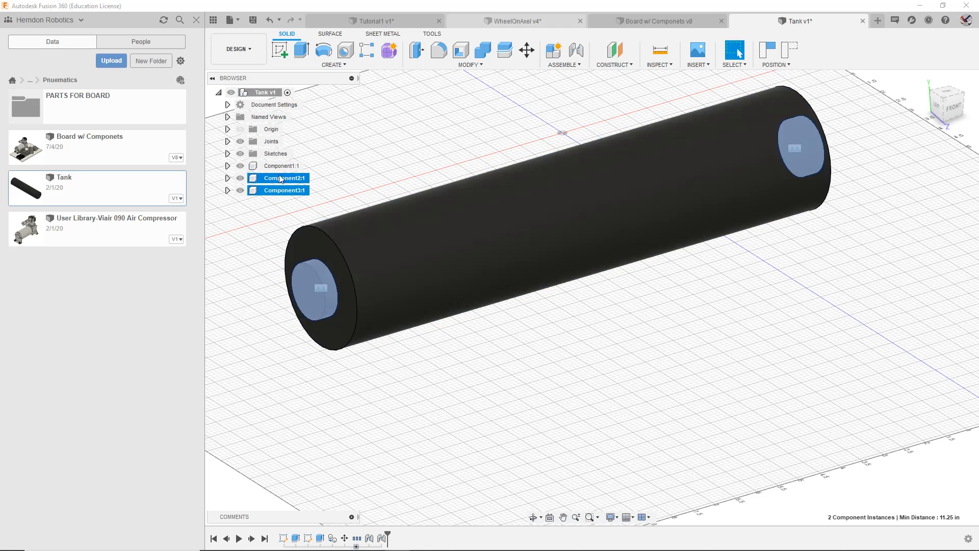
click(280, 166)
shift+click(282, 191)
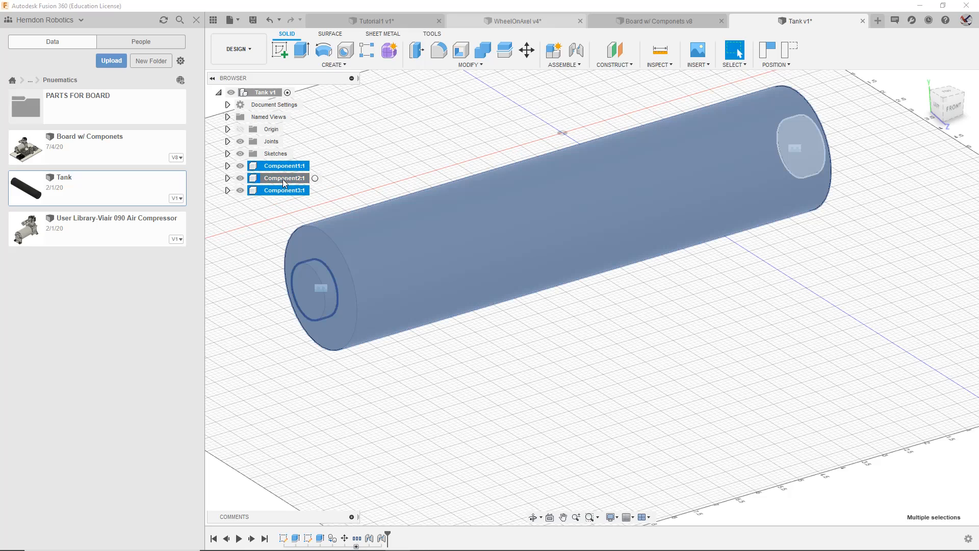
click(414, 152)
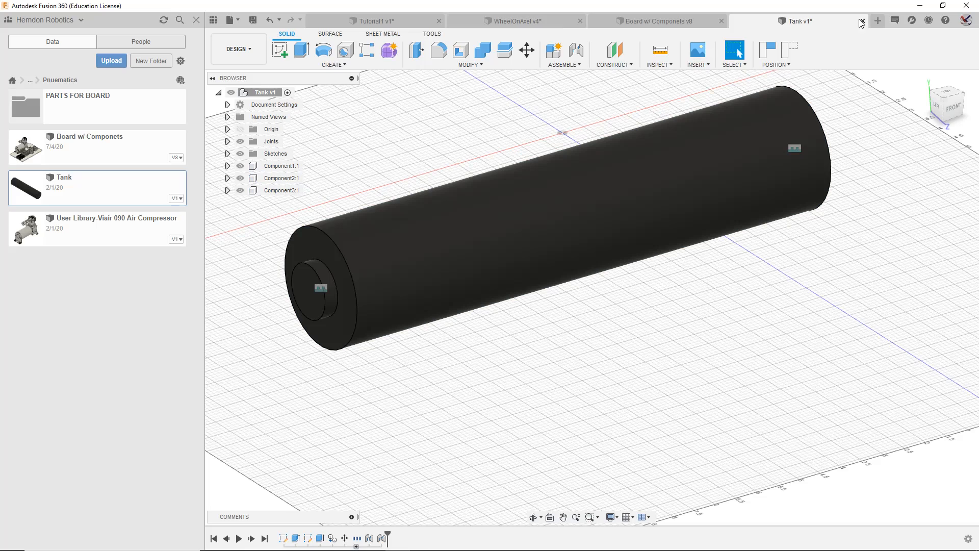
Step: Switch to the Board w/ Componets design and examine the component layout from above and from its right side
click(627, 21)
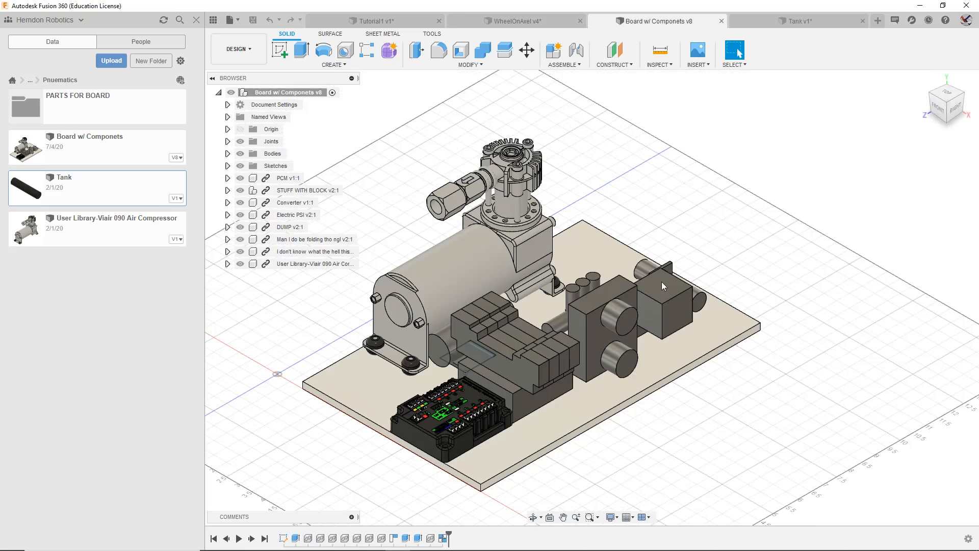
mouse_move(956, 105)
mouse_down()
mouse_move(942, 102)
mouse_move(941, 113)
mouse_move(953, 108)
mouse_up()
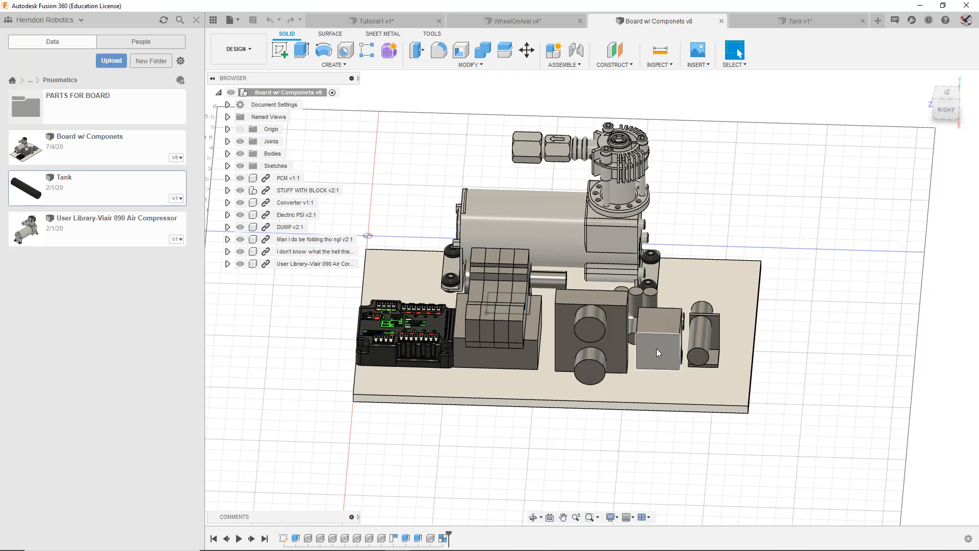
click(946, 109)
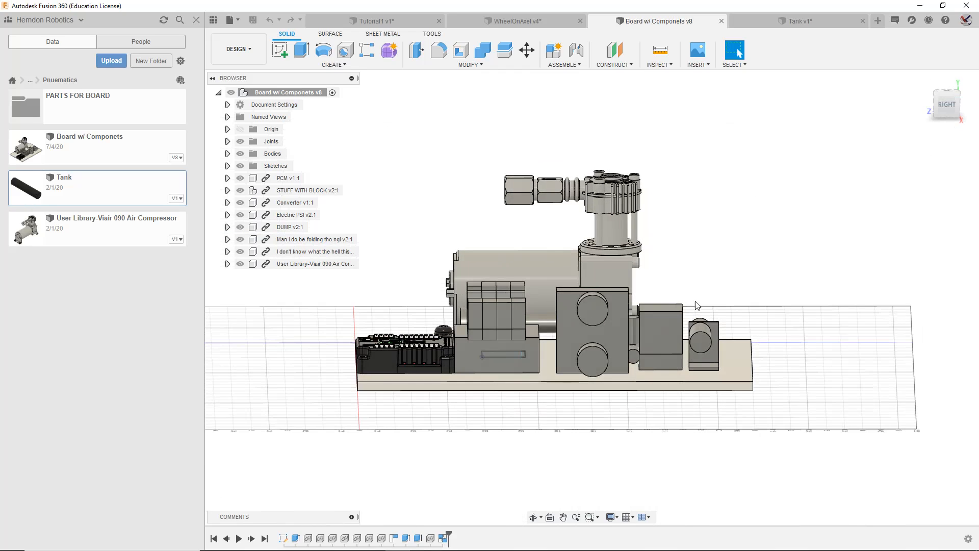
Step: Highlight the compressor and the PCM v1:1 component on the board in turn, and clear the selection
drag(948, 106, 945, 133)
double_click(586, 177)
double_click(585, 178)
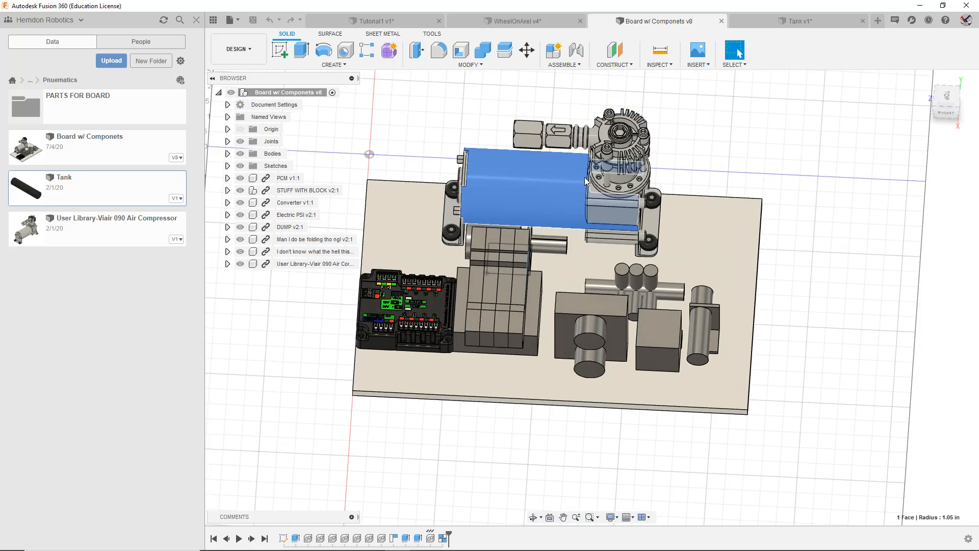
double_click(585, 177)
click(380, 312)
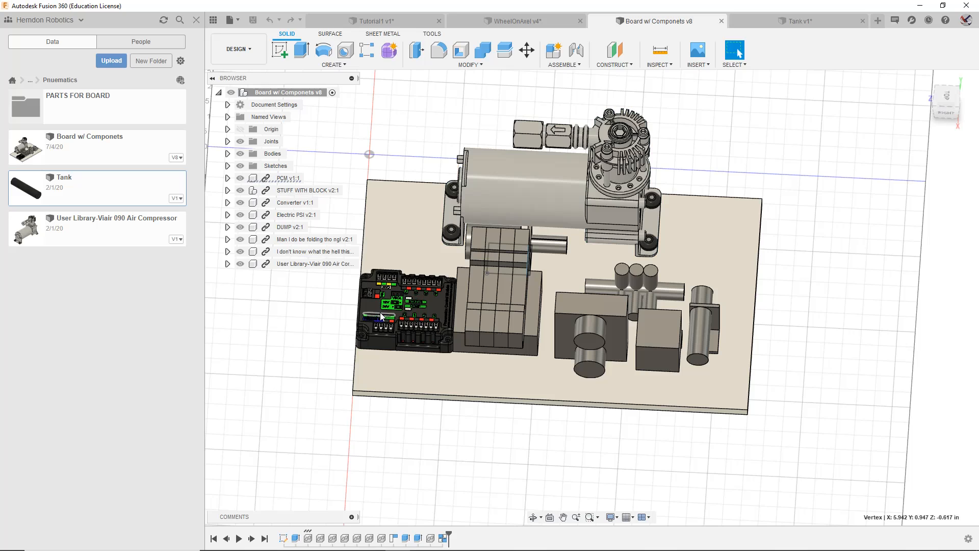
double_click(399, 293)
scroll(405, 375, down, 3)
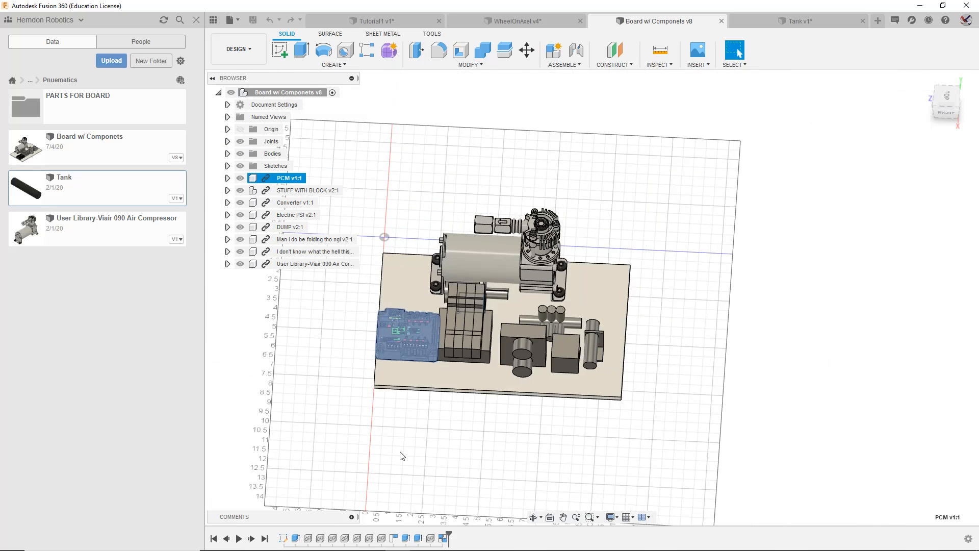
click(402, 456)
Step: Examine the Pneumatics Control Module's labels and connectors up close from above, turning it until its text reads upright
scroll(397, 340, up, 10)
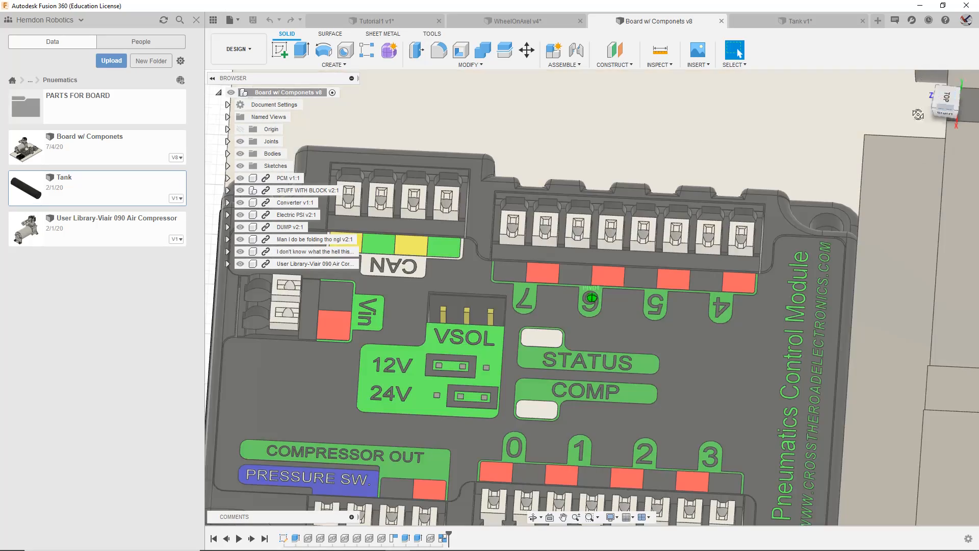
drag(947, 105, 895, 116)
middle_drag(885, 165, 745, 259)
scroll(645, 162, down, 1)
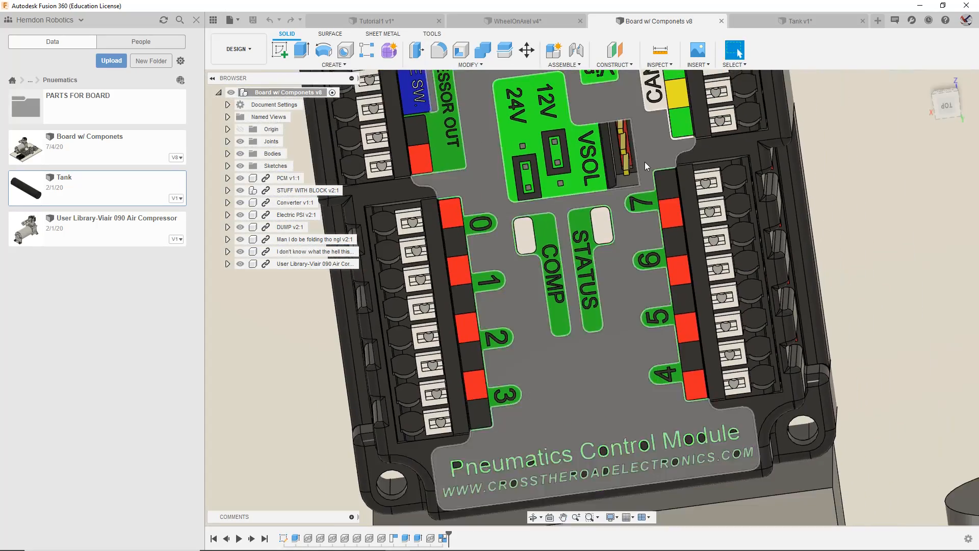
scroll(645, 163, down, 2)
drag(947, 109, 944, 94)
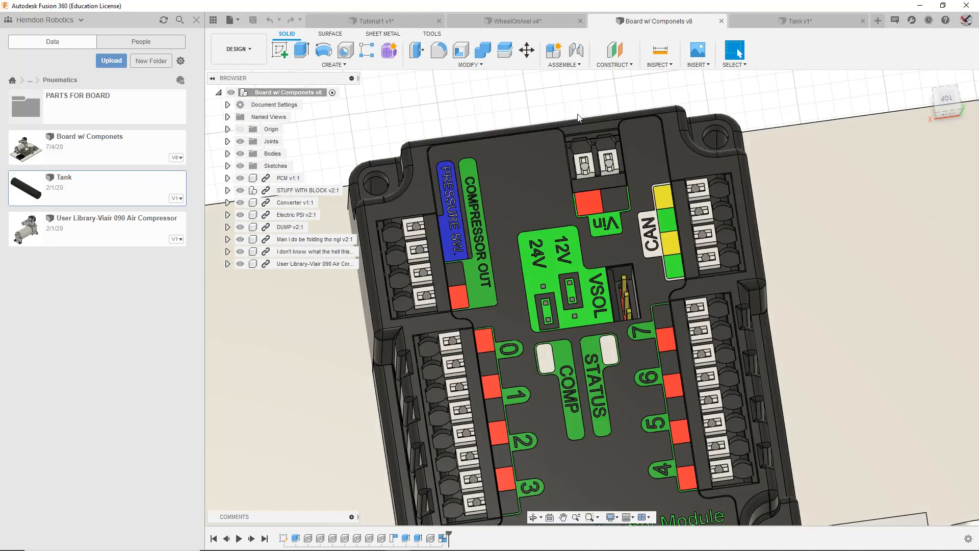
scroll(612, 184, down, 5)
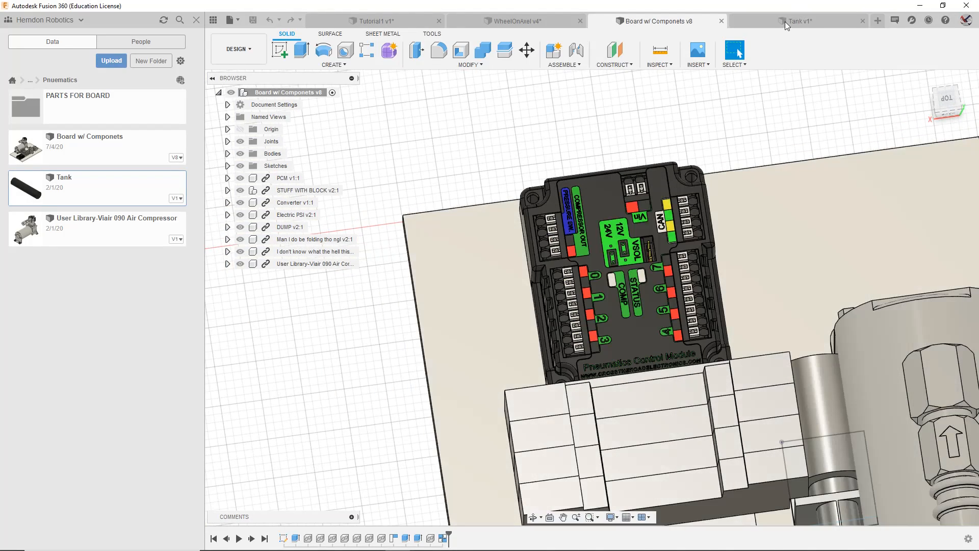
click(785, 21)
click(660, 23)
Step: Examine the valve block, fittings and Viair compressor on the board from an elevated back view
scroll(755, 397, up, 3)
scroll(757, 433, down, 5)
middle_drag(751, 403, 562, 273)
middle_drag(653, 328, 635, 235)
mouse_move(955, 100)
mouse_down()
mouse_move(974, 64)
mouse_move(955, 84)
mouse_up()
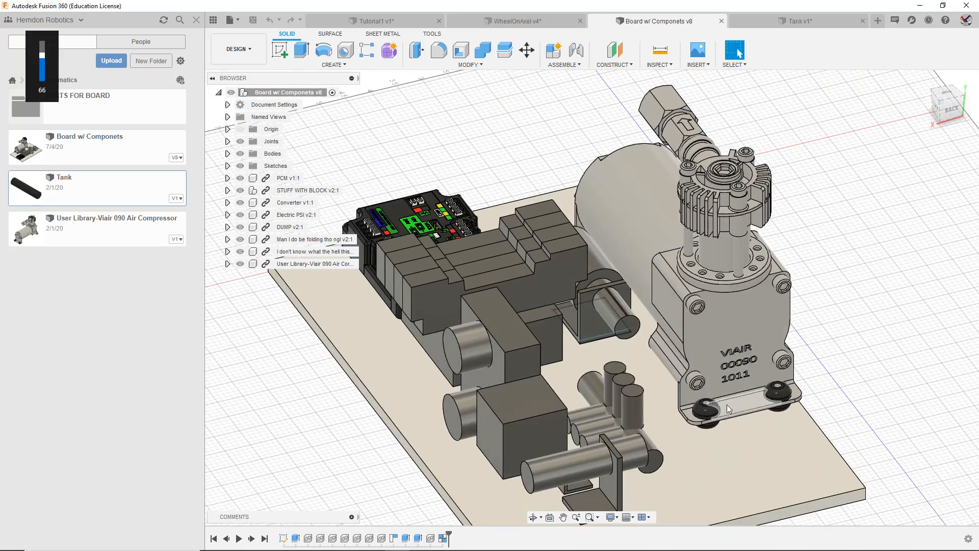
middle_drag(795, 415, 680, 278)
middle_drag(627, 340, 719, 376)
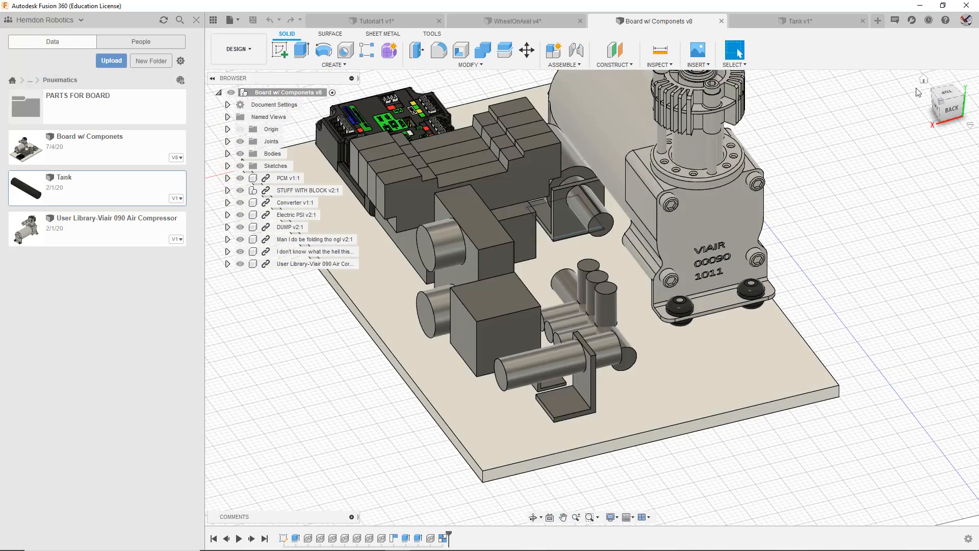
mouse_move(948, 91)
mouse_down()
mouse_move(969, 102)
mouse_move(944, 94)
mouse_up()
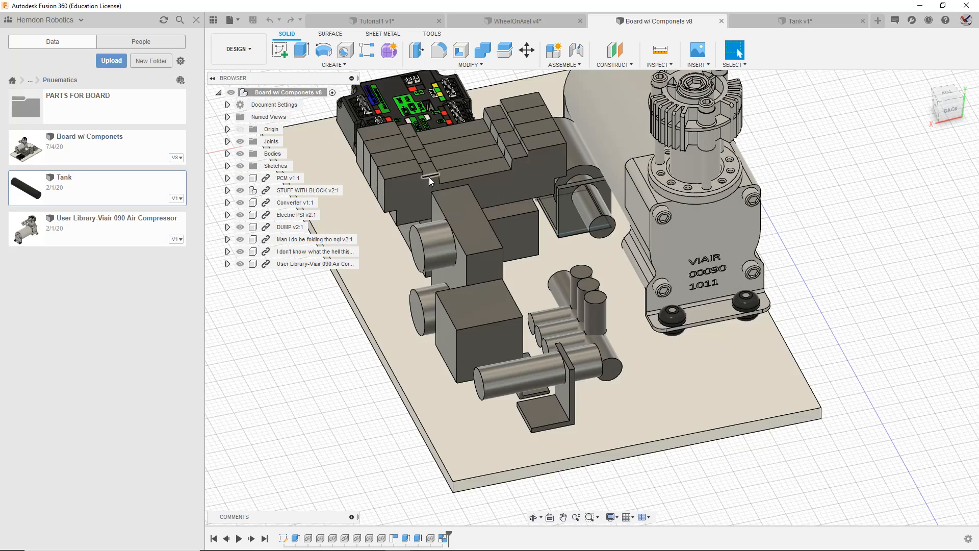
Step: Select the outermost solenoid valve, solenoid valve v2:4, and examine it from the back and from the right-back corner
click(408, 180)
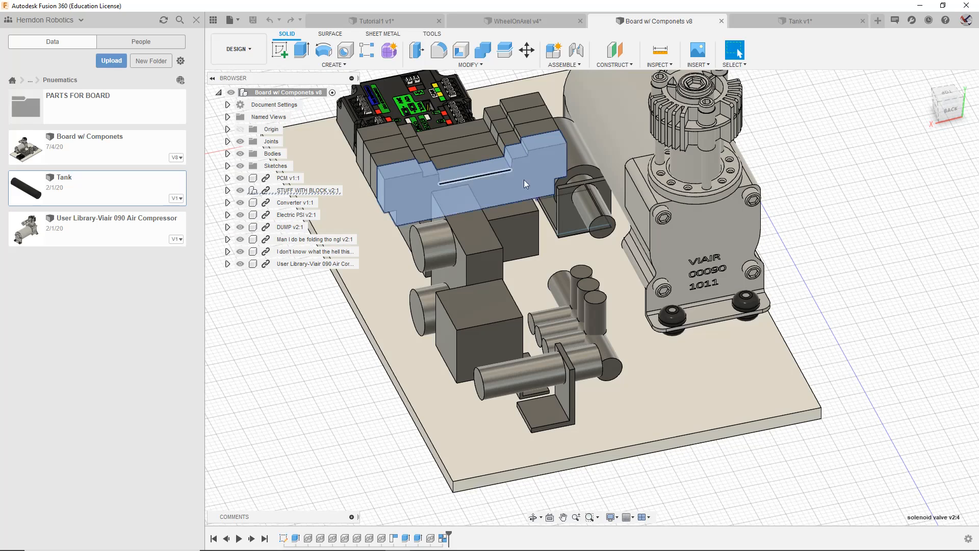
click(948, 109)
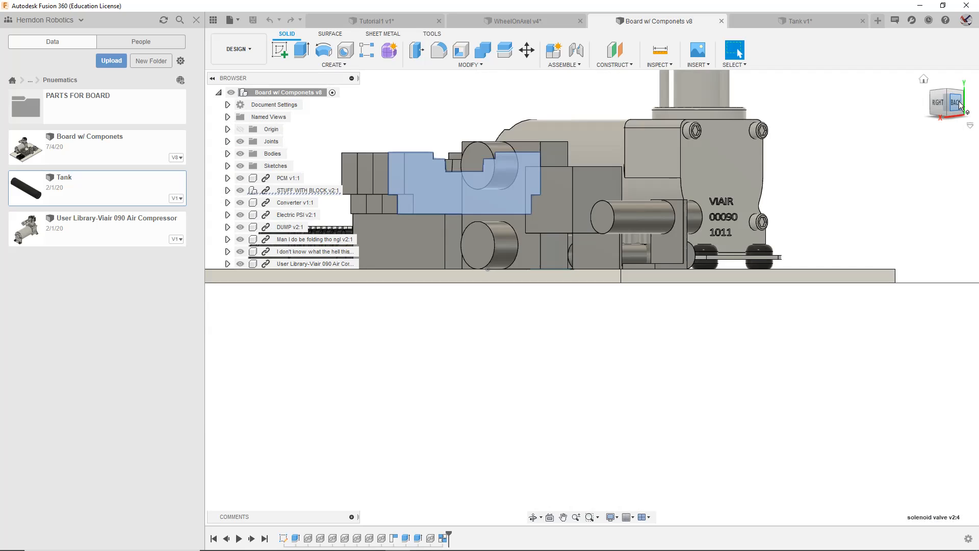
click(957, 105)
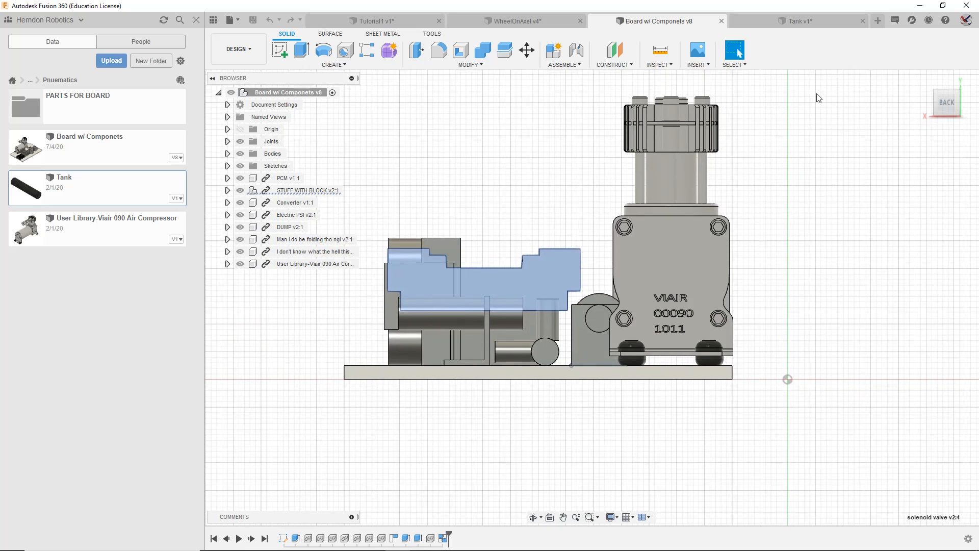
click(946, 97)
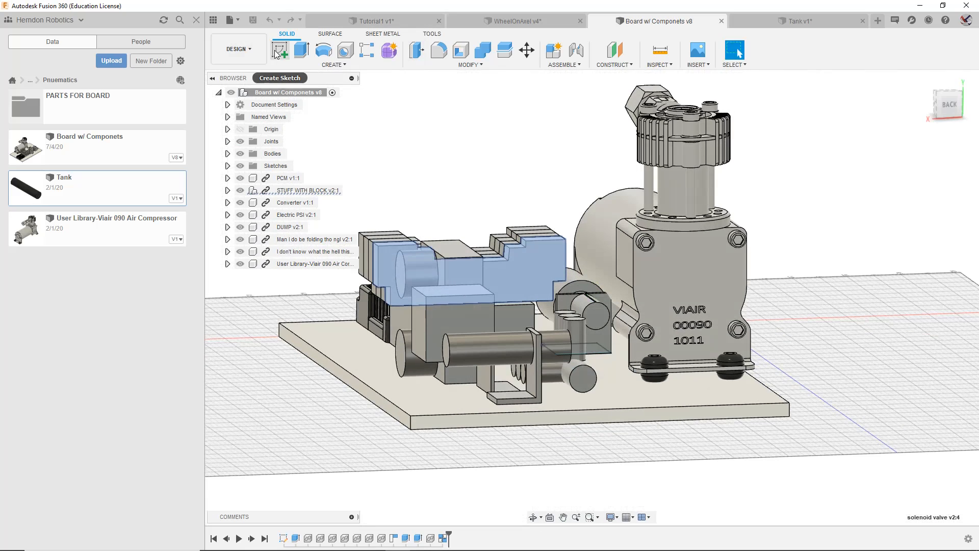
scroll(439, 235, down, 1)
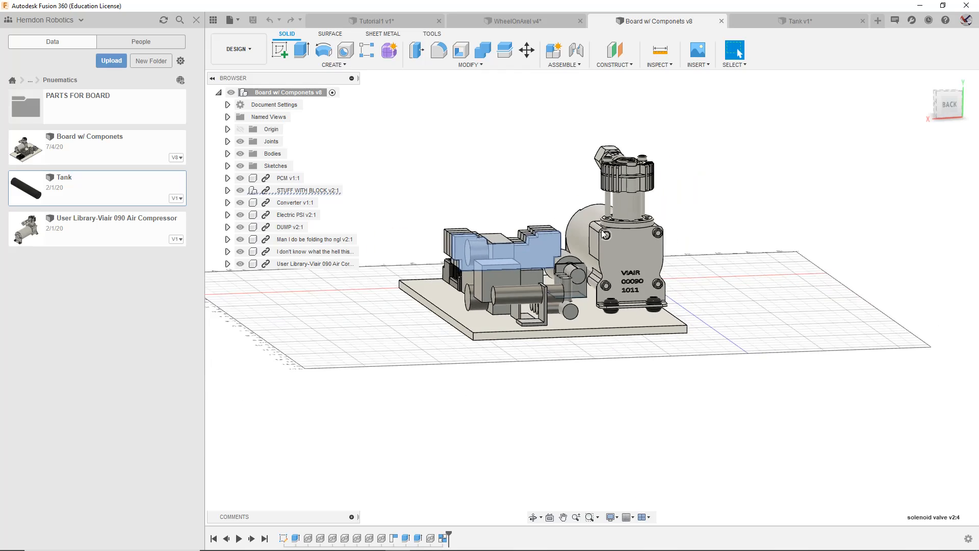
scroll(426, 238, up, 3)
click(952, 98)
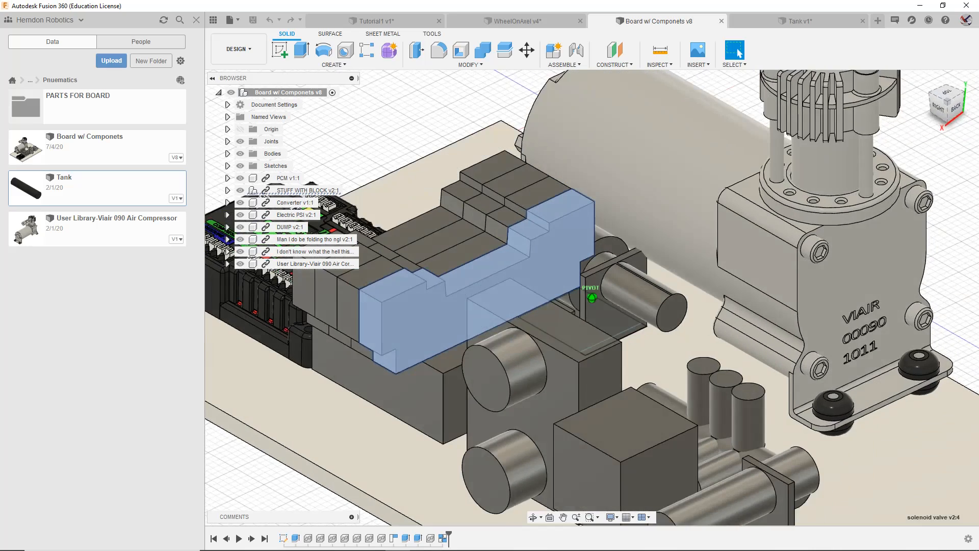
click(422, 301)
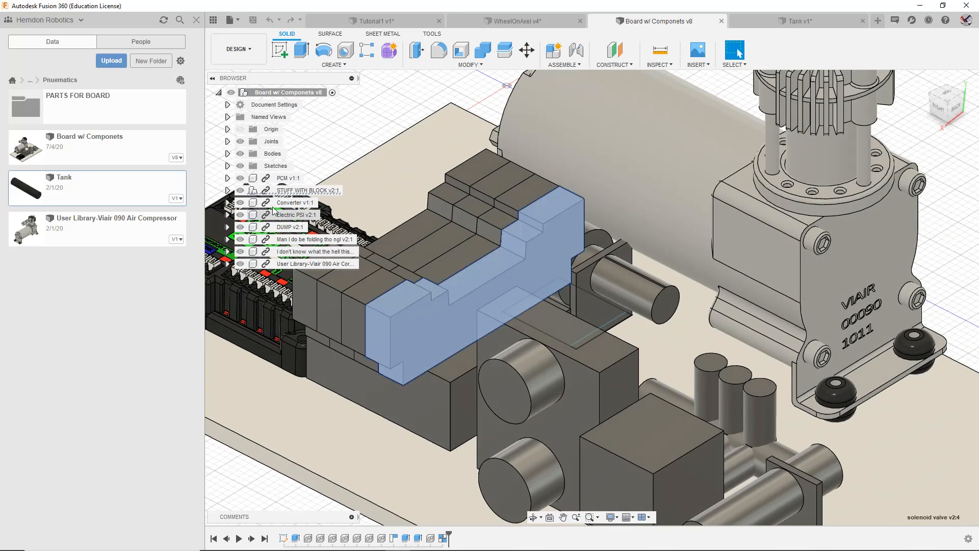
Step: Expand the STUFF WITH BLOCK v2:1 subassembly, highlight its individual solenoid valves and BLOCK THING v2:1, and clear the selection
click(227, 190)
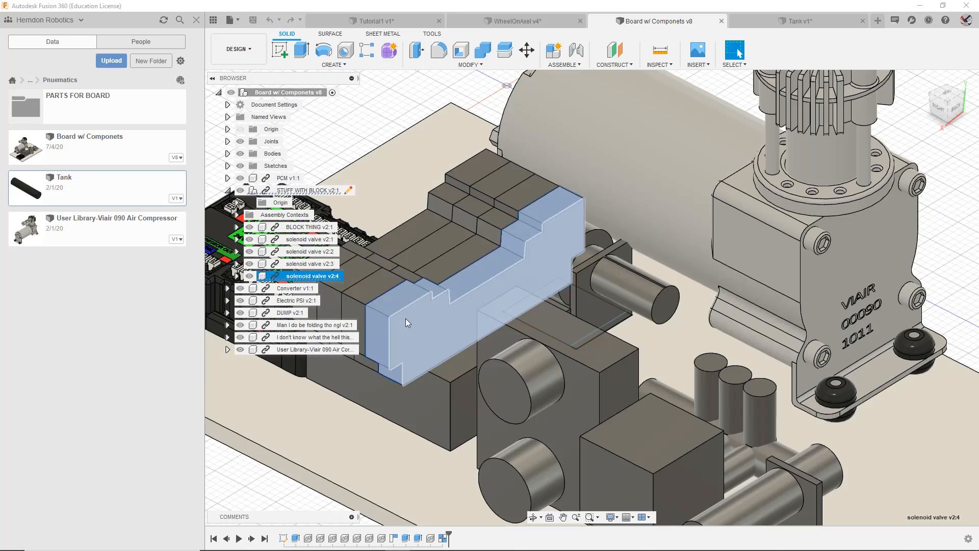
click(298, 264)
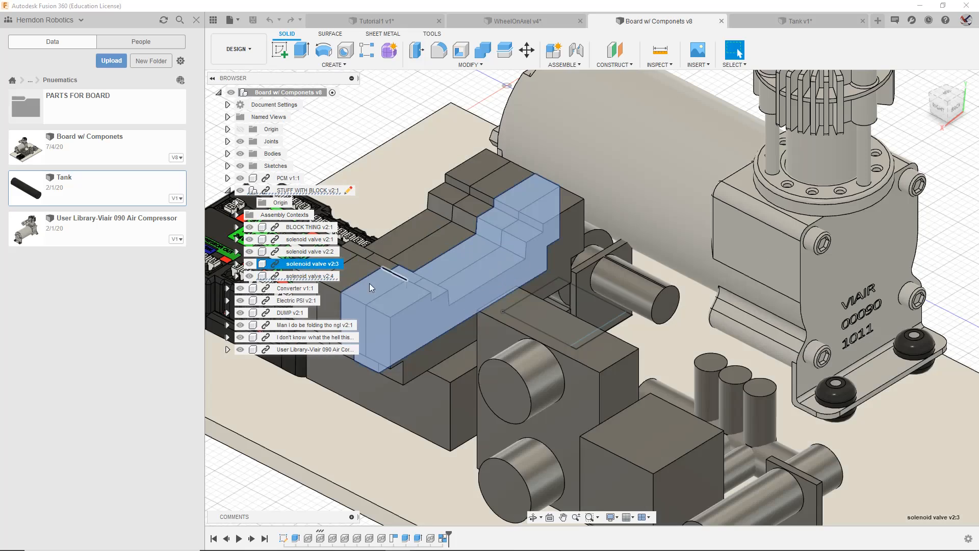
click(305, 277)
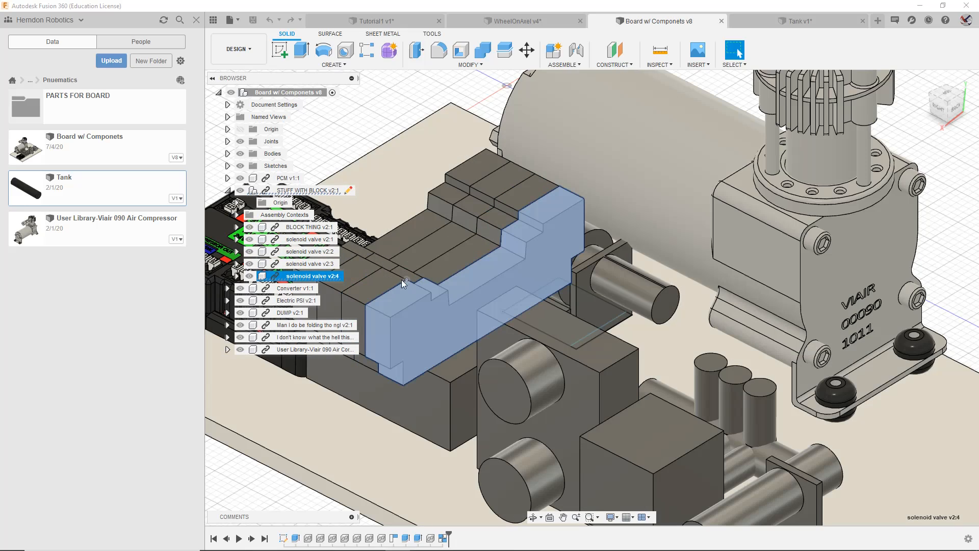
scroll(434, 278, down, 2)
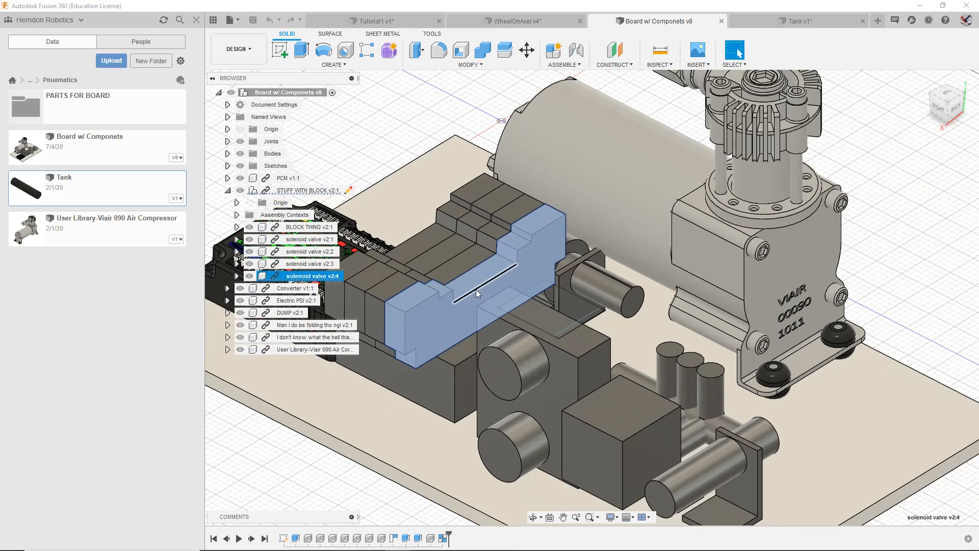
click(294, 240)
click(296, 227)
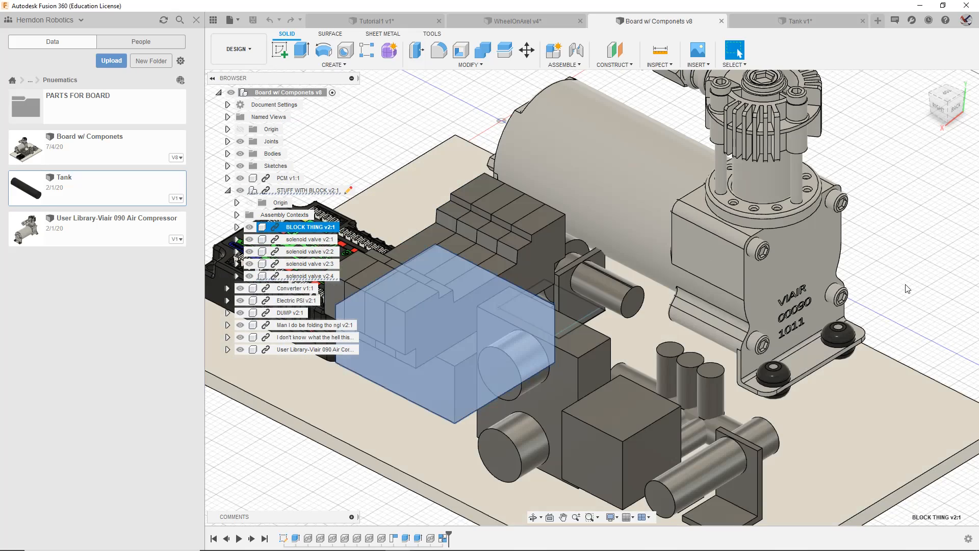
click(908, 289)
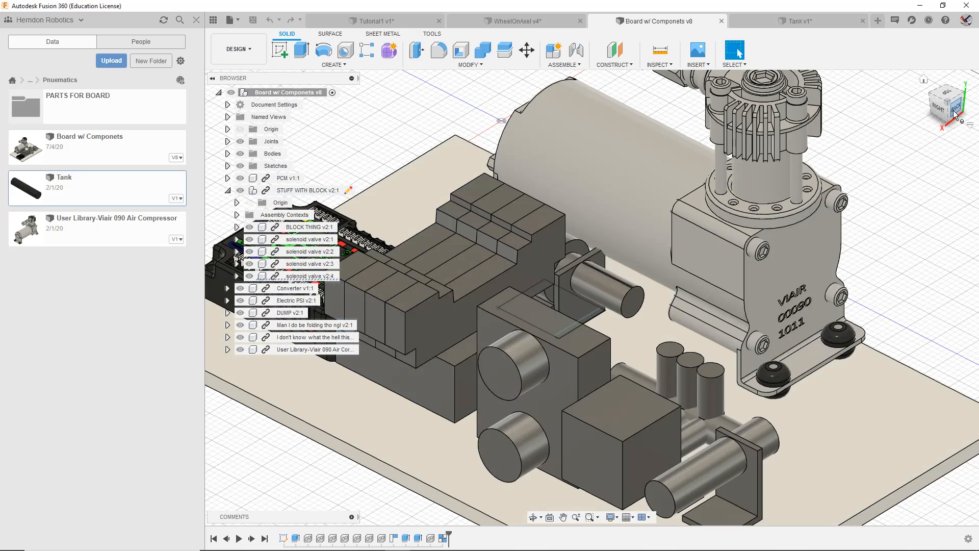
Step: Examine the complete board layout from above, from the right side and from the right-back corner
click(939, 107)
shift+middle_drag(592, 298, 521, 268)
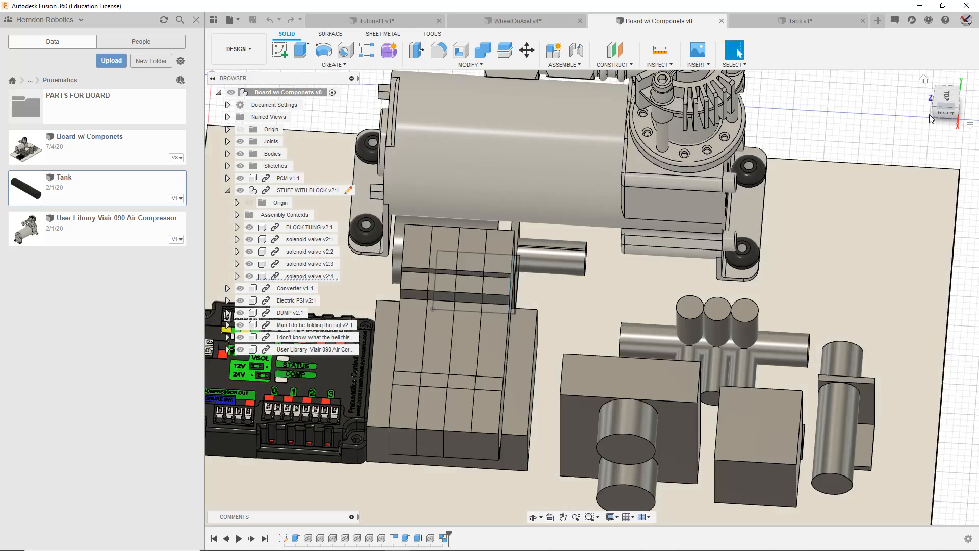
mouse_move(941, 98)
mouse_down()
mouse_move(888, 69)
mouse_move(896, 99)
mouse_move(937, 134)
mouse_up()
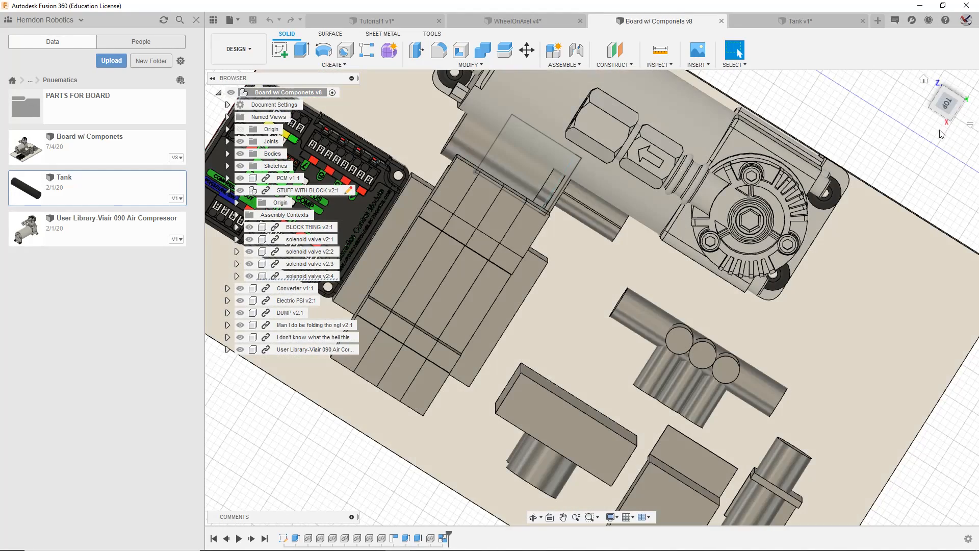
drag(952, 91, 960, 55)
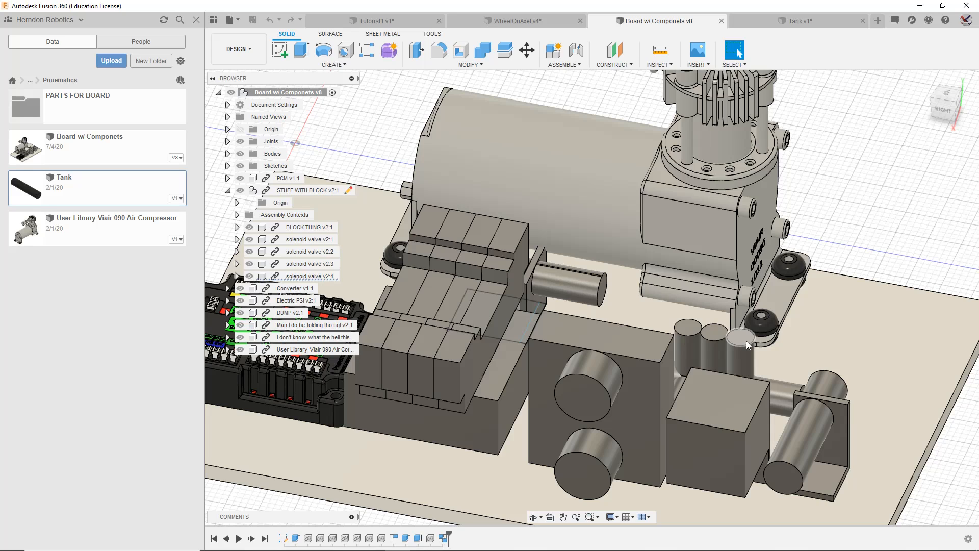
scroll(746, 341, down, 5)
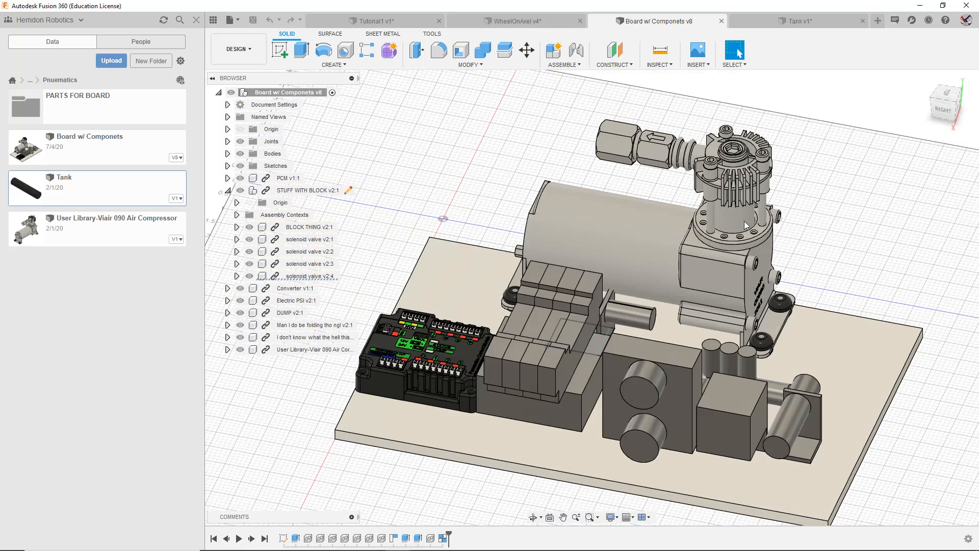
mouse_move(942, 107)
mouse_down()
mouse_move(867, 119)
mouse_move(940, 121)
mouse_up()
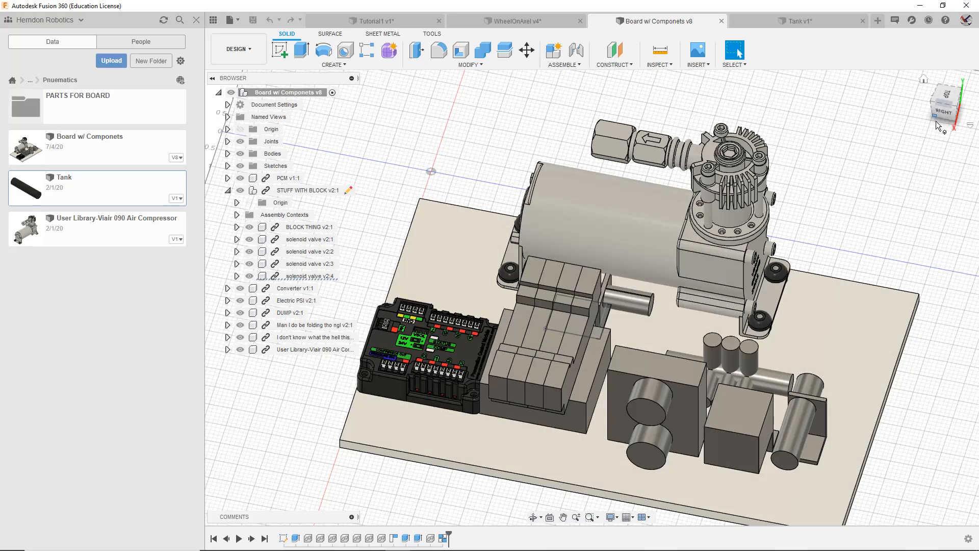
mouse_move(936, 122)
mouse_down()
mouse_move(896, 129)
mouse_move(920, 124)
mouse_up()
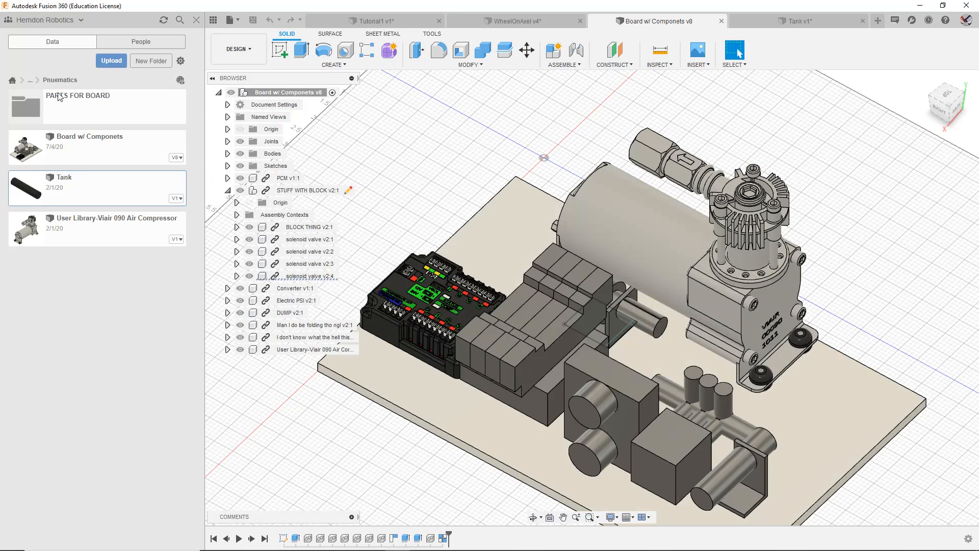
Step: Browse the 2020 Infinite Recharge project's Y FINAL folder, check the Manipuklators subfolder, and open the Fina; subfolder
click(13, 81)
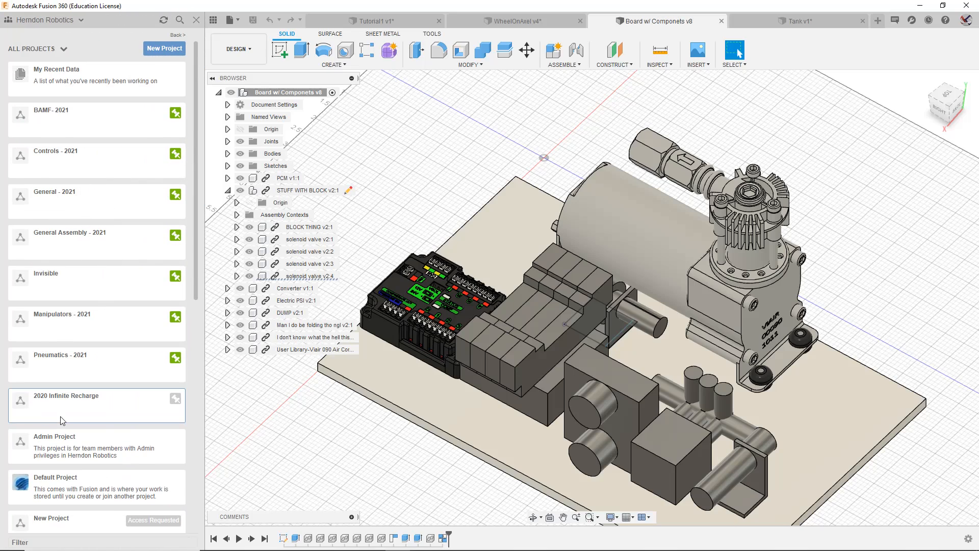
click(99, 408)
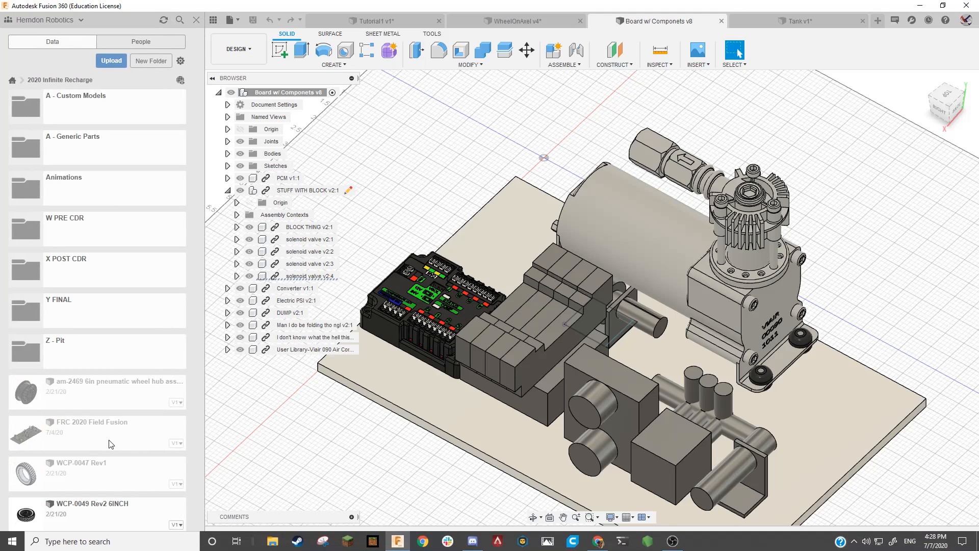
click(107, 435)
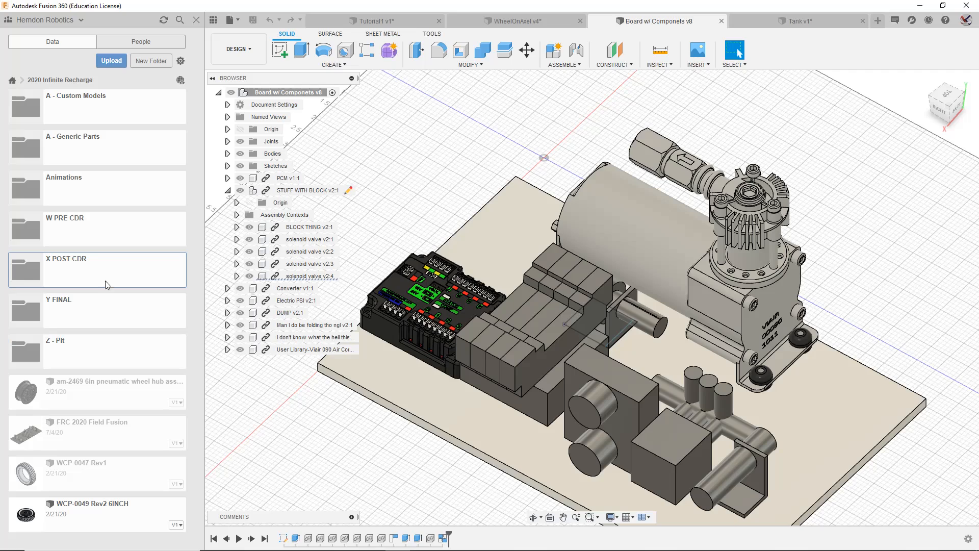
click(96, 304)
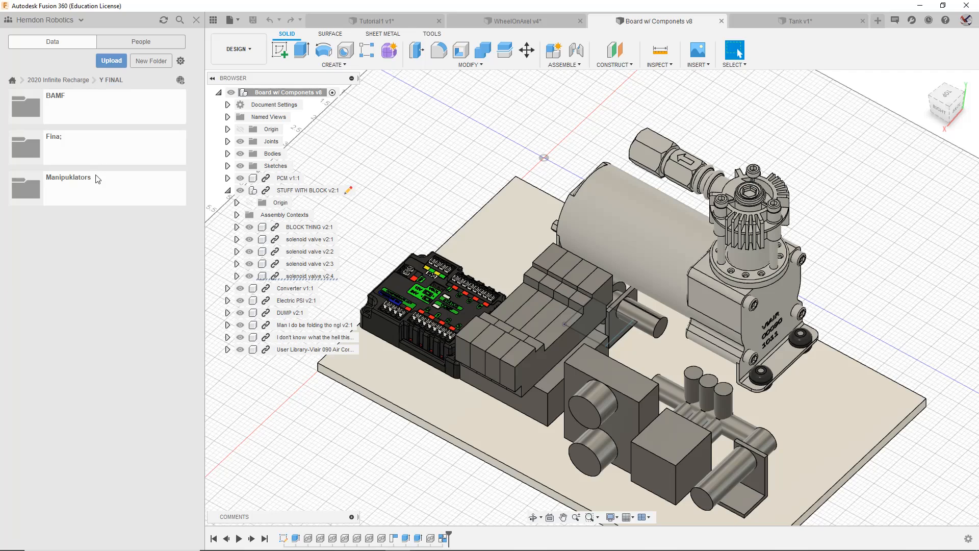
click(97, 179)
click(115, 79)
click(107, 140)
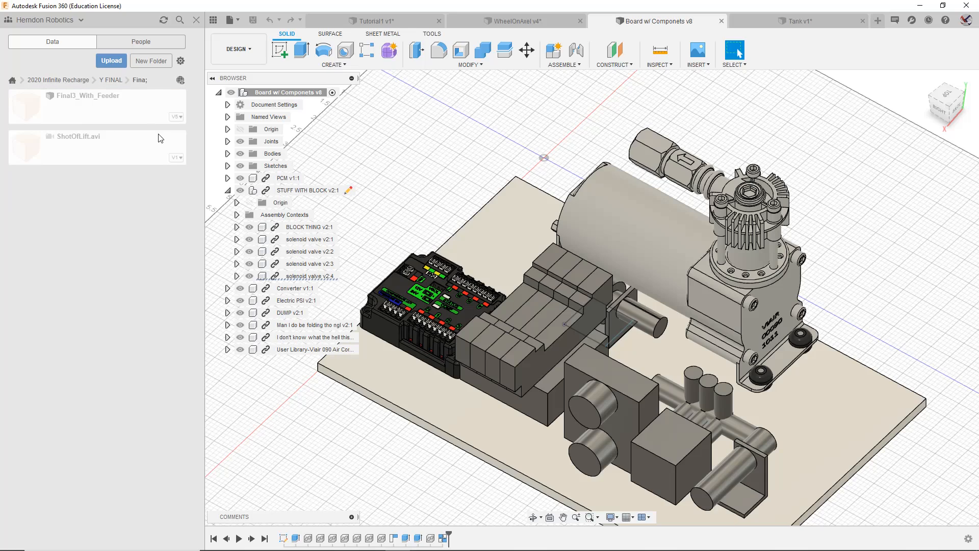
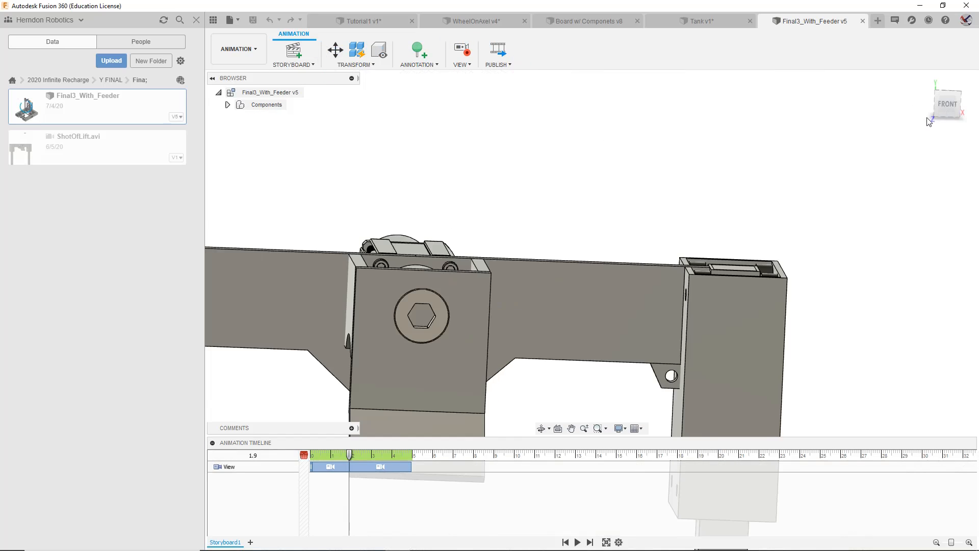
click(240, 53)
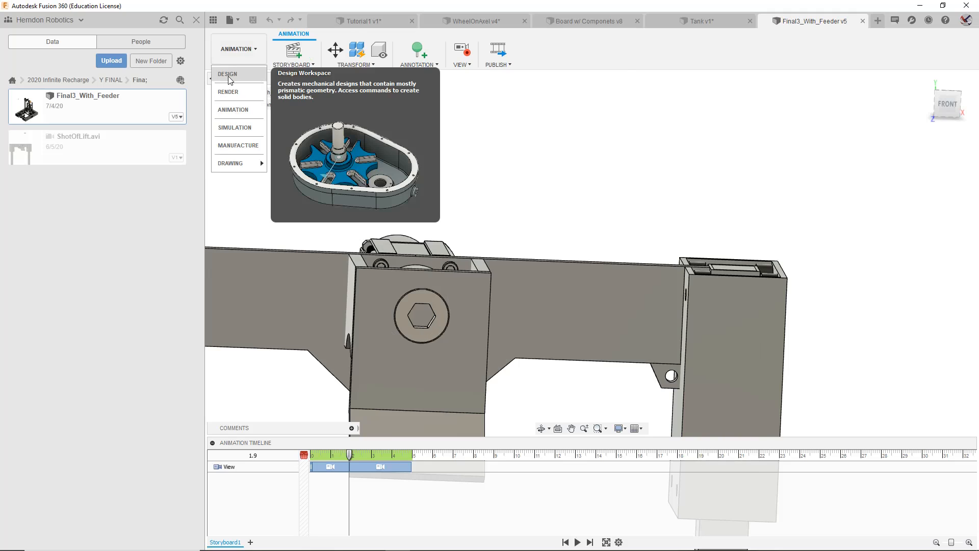
mouse_move(244, 164)
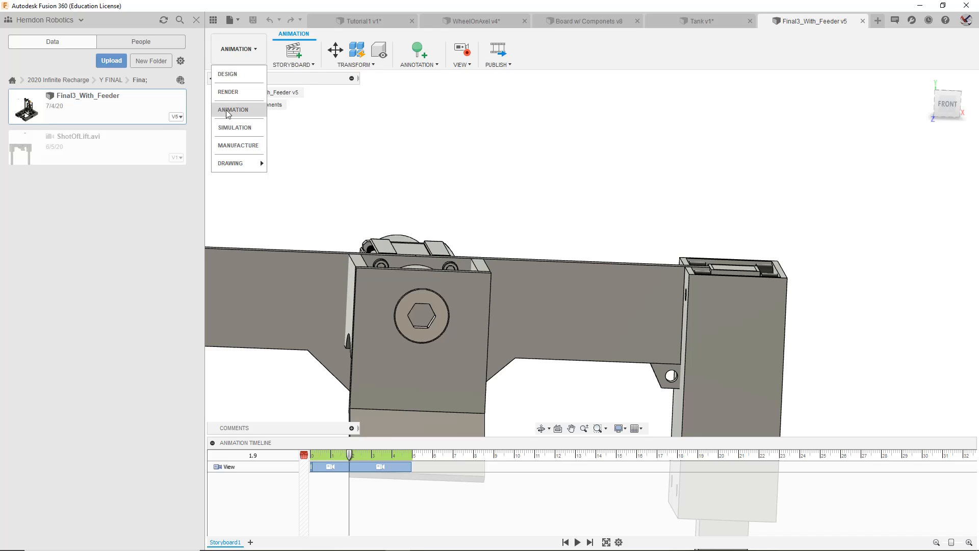
Step: Examine the whole robot from above its front side and play the Storyboard1 animation
scroll(639, 115, up, 3)
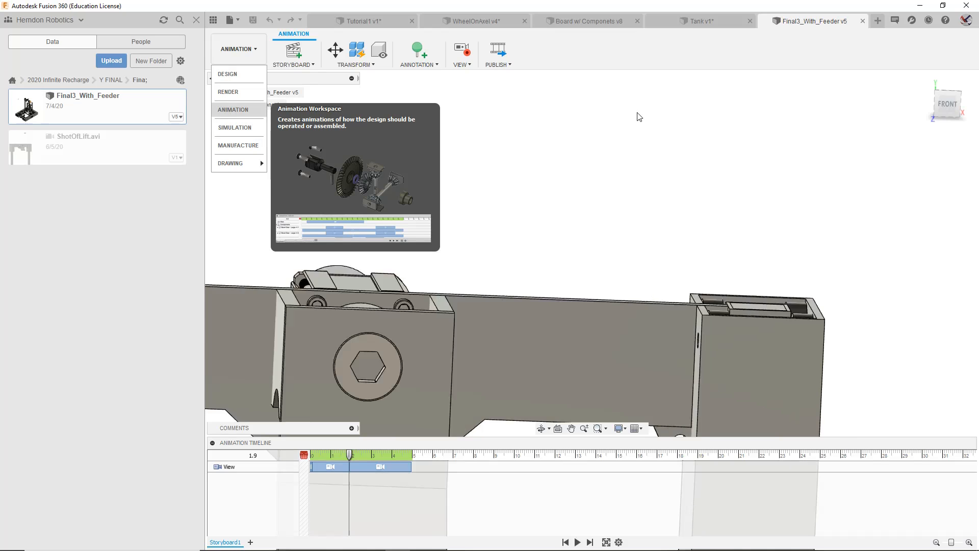
middle_drag(691, 401, 691, 260)
scroll(692, 260, up, 6)
scroll(702, 286, down, 9)
scroll(708, 302, down, 4)
middle_drag(708, 302, 667, 97)
scroll(644, 209, down, 5)
scroll(700, 220, down, 4)
middle_drag(714, 231, 674, 319)
drag(948, 103, 944, 134)
middle_drag(760, 319, 681, 283)
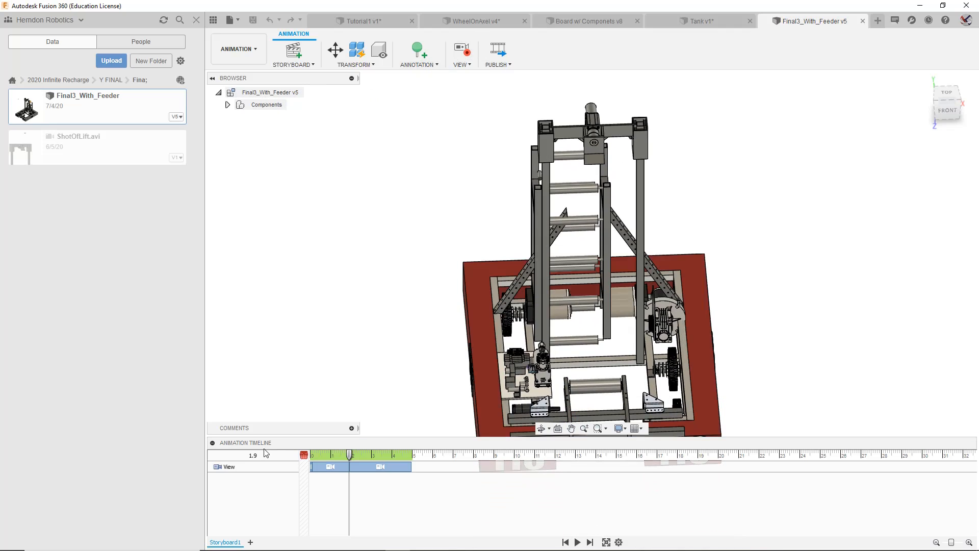
click(577, 542)
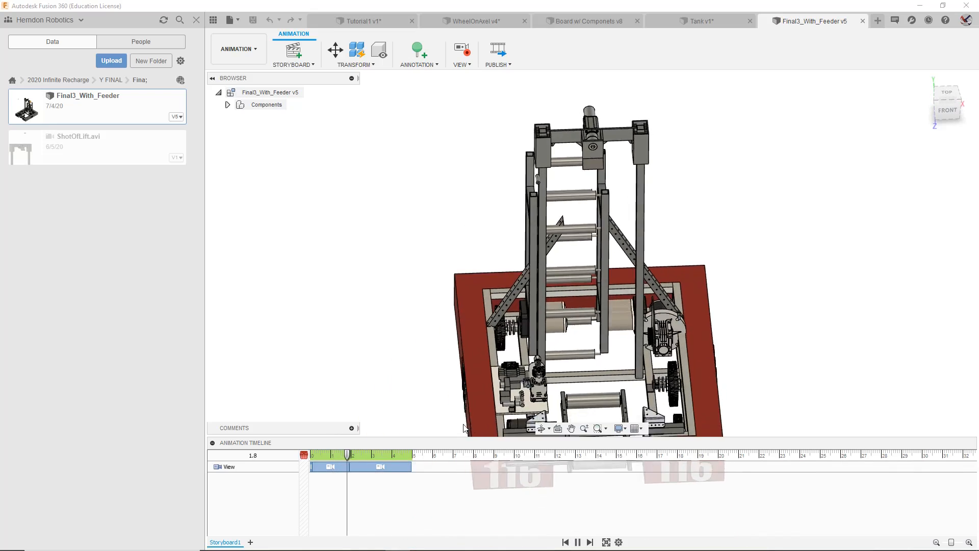
Step: Switch to the Render workspace and turn the robot to show its back side
click(234, 51)
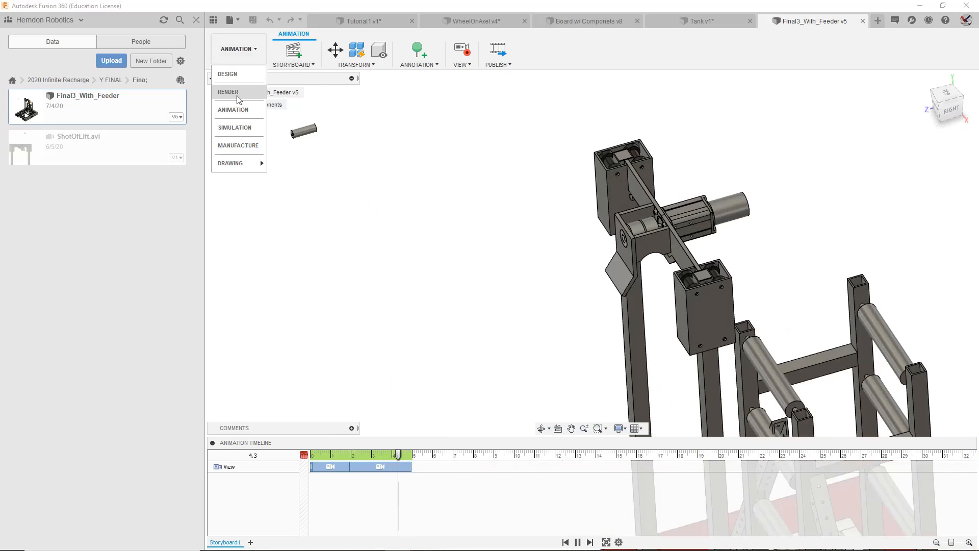
click(240, 97)
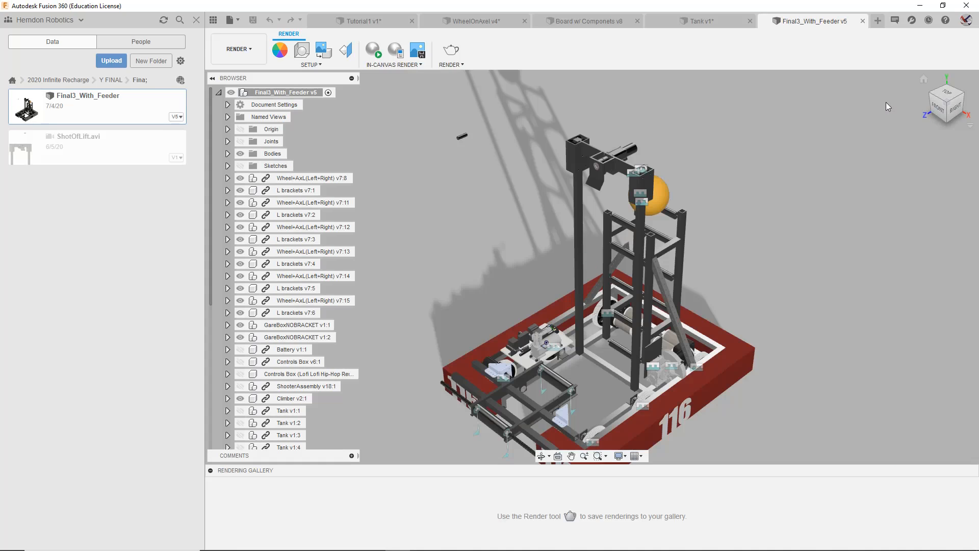
mouse_move(957, 106)
mouse_down()
mouse_move(945, 112)
mouse_move(937, 102)
mouse_move(950, 123)
mouse_up()
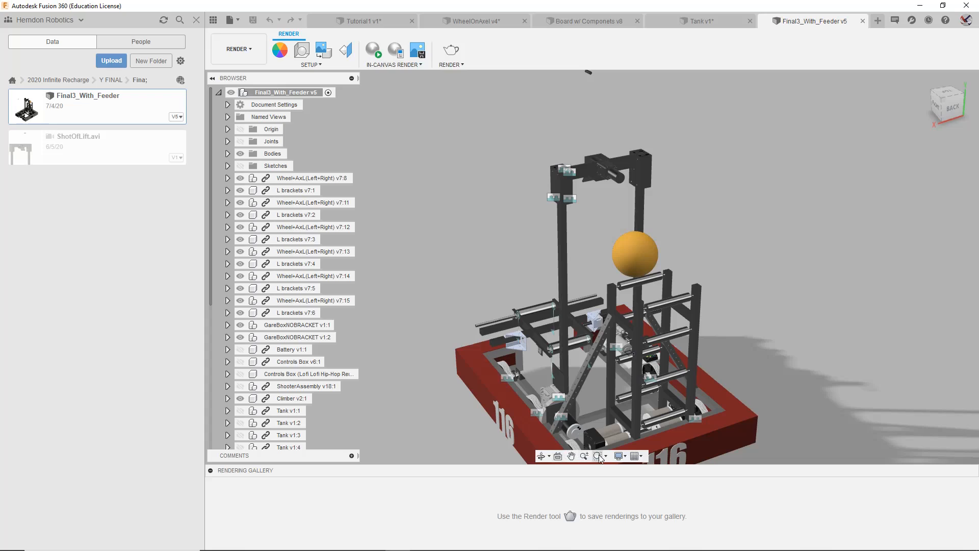
Step: Turn off the visibility of joints and of all other work features in the robot assembly
click(619, 456)
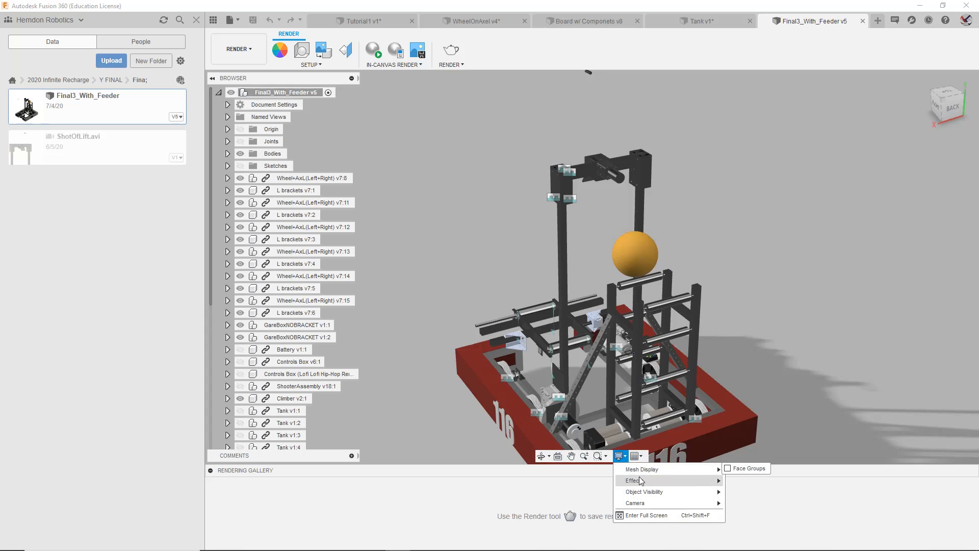
mouse_move(641, 480)
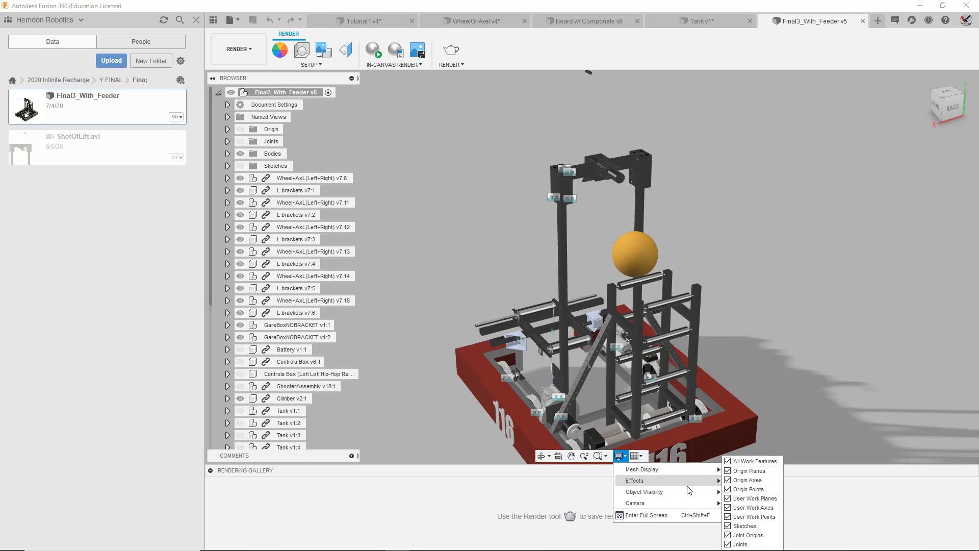
click(728, 545)
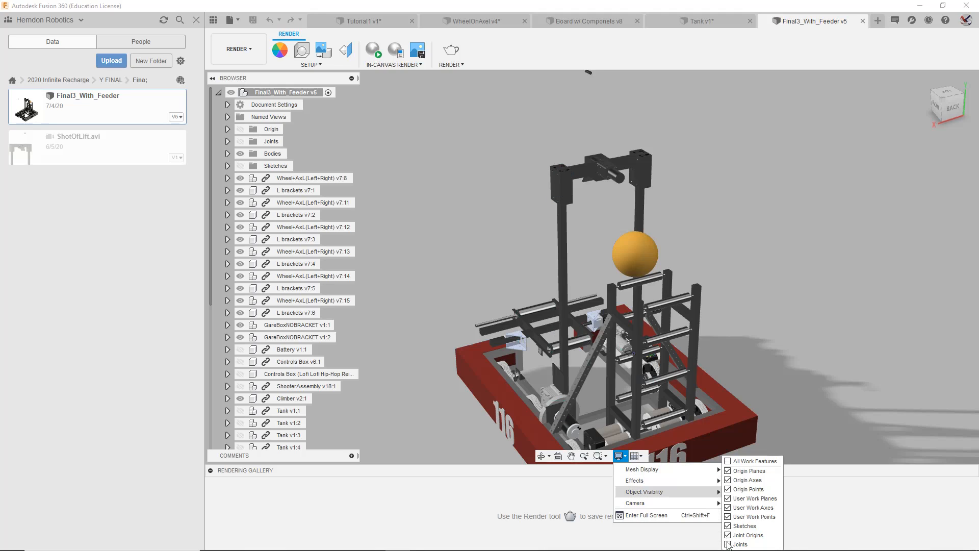
click(728, 462)
Step: Set the camera to Orthographic and examine the robot as a whole and its roller tower up close
mouse_move(657, 505)
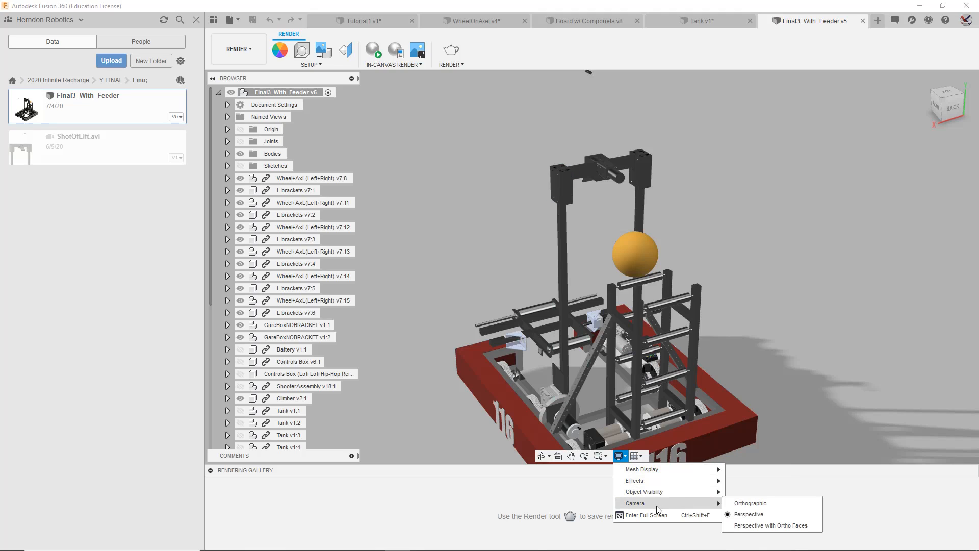
click(756, 505)
middle_drag(704, 395, 699, 297)
scroll(659, 314, down, 3)
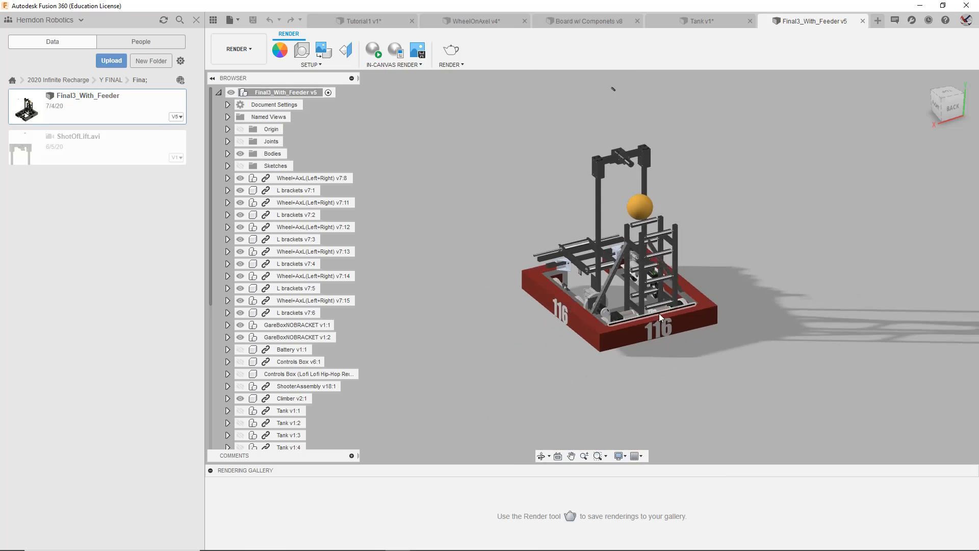
scroll(659, 314, up, 5)
middle_drag(661, 176, 666, 252)
scroll(659, 214, up, 2)
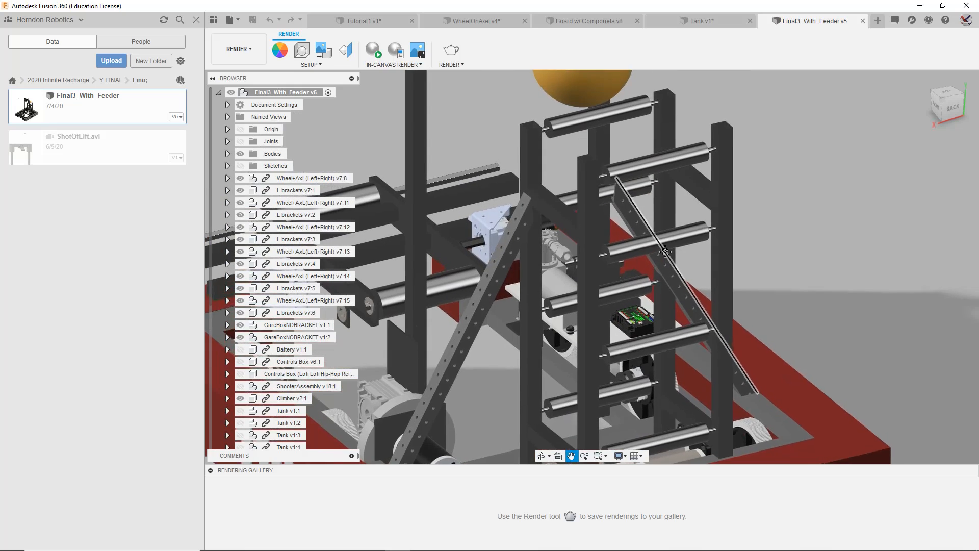
Step: Set the camera back to Perspective and examine a roller and the adjoining frame tube up close
click(619, 456)
mouse_move(650, 493)
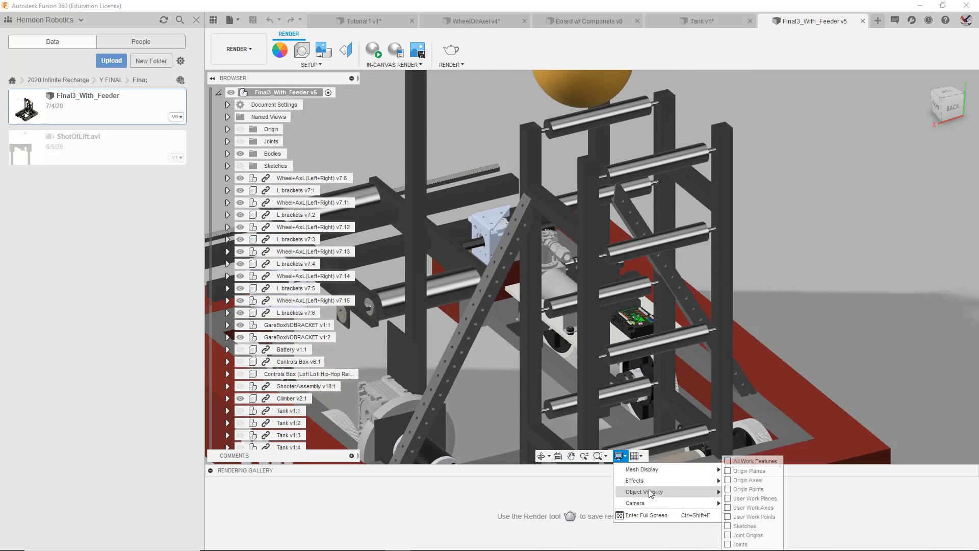
click(737, 517)
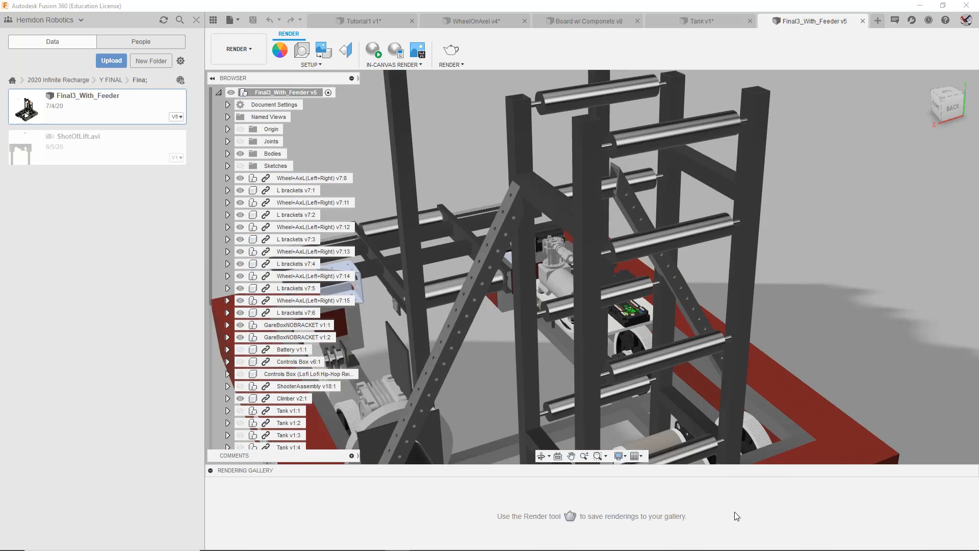
scroll(694, 341, up, 6)
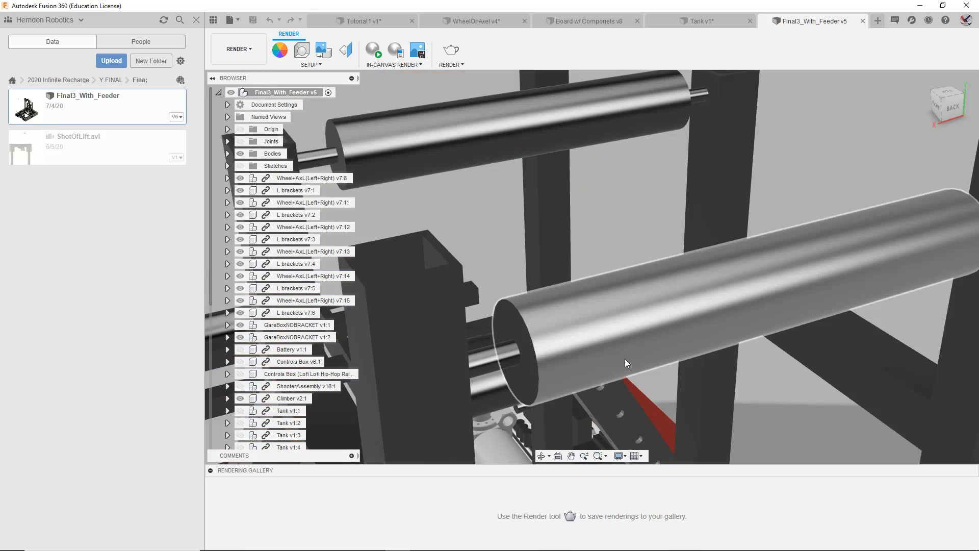
scroll(625, 360, up, 2)
middle_drag(626, 359, 525, 349)
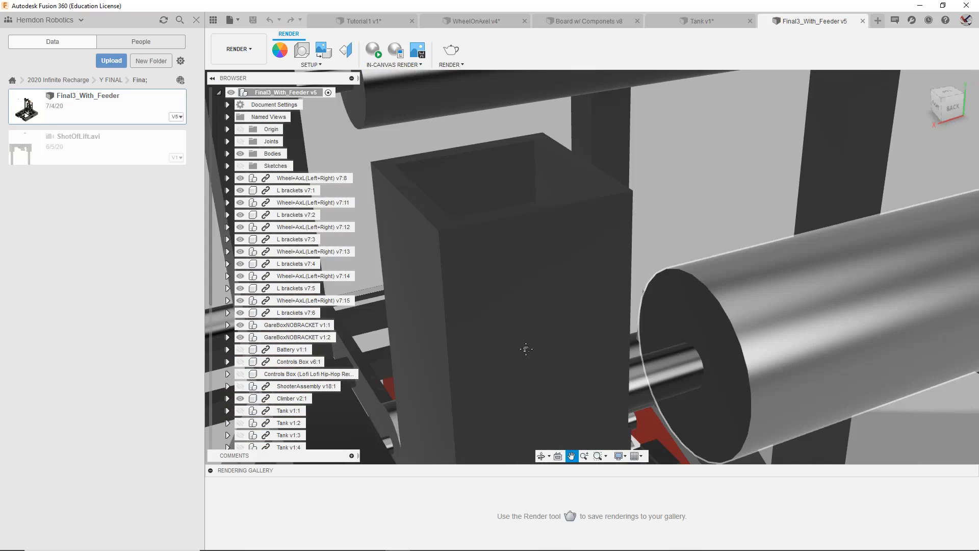
scroll(526, 349, down, 10)
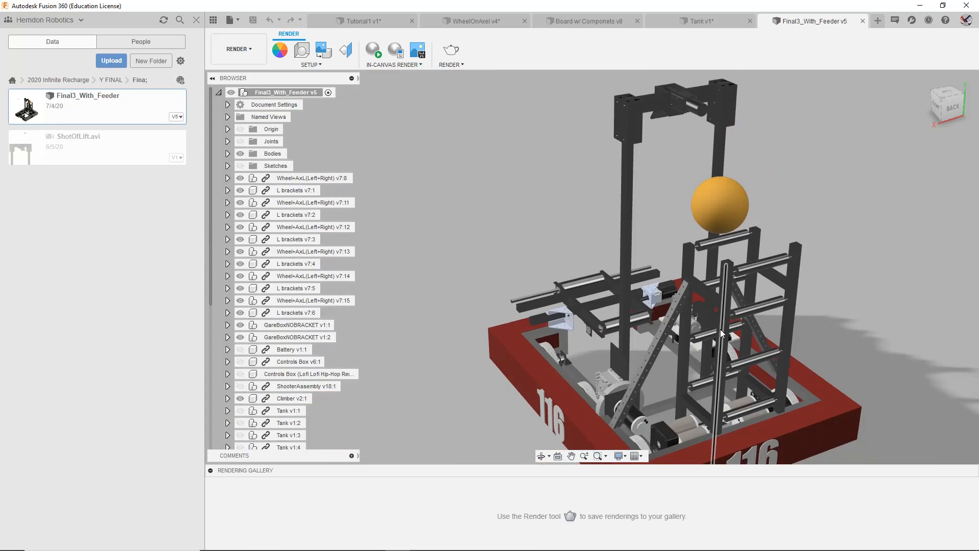
Step: Run an in-canvas render of the robot from its back-left corner with the quality set to Infinite, and stop it
shift+middle_drag(721, 334, 686, 271)
scroll(694, 195, down, 3)
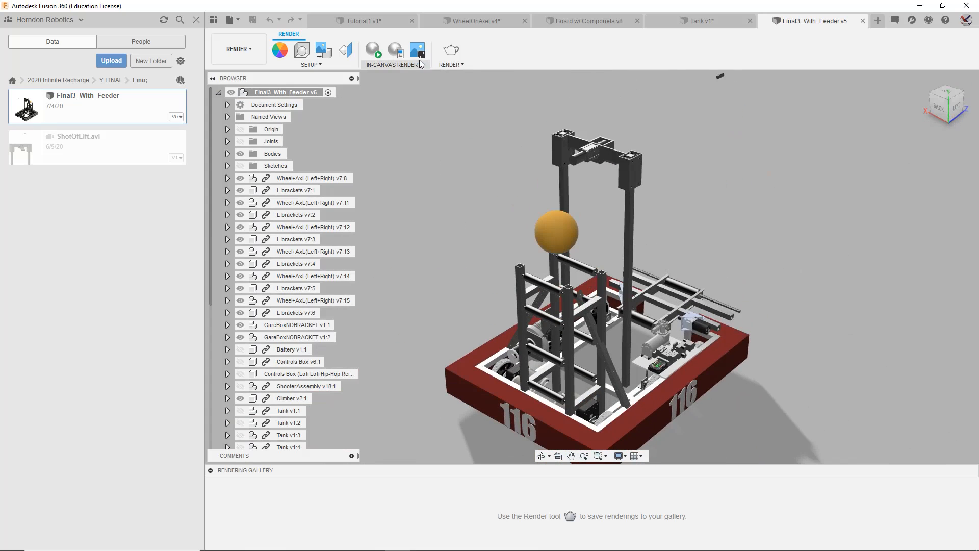
click(375, 50)
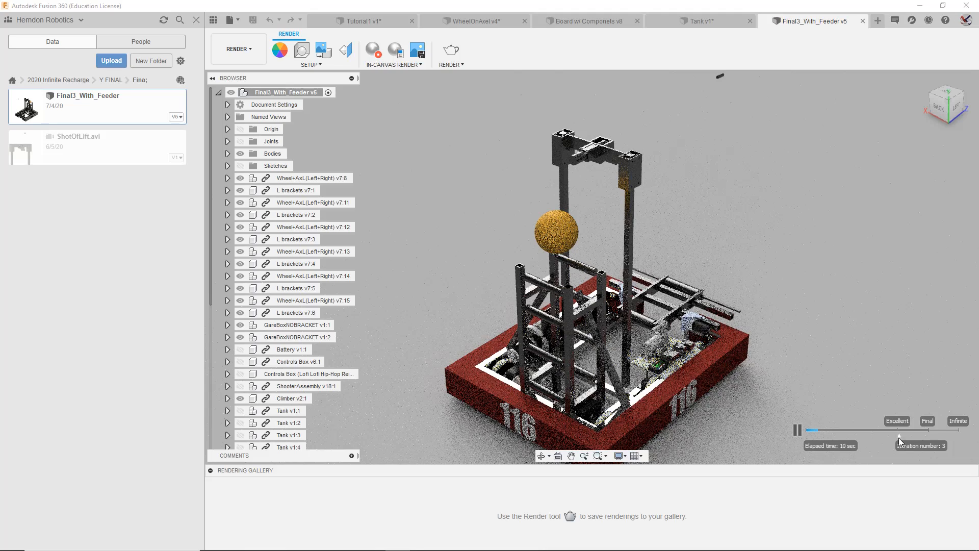
click(934, 434)
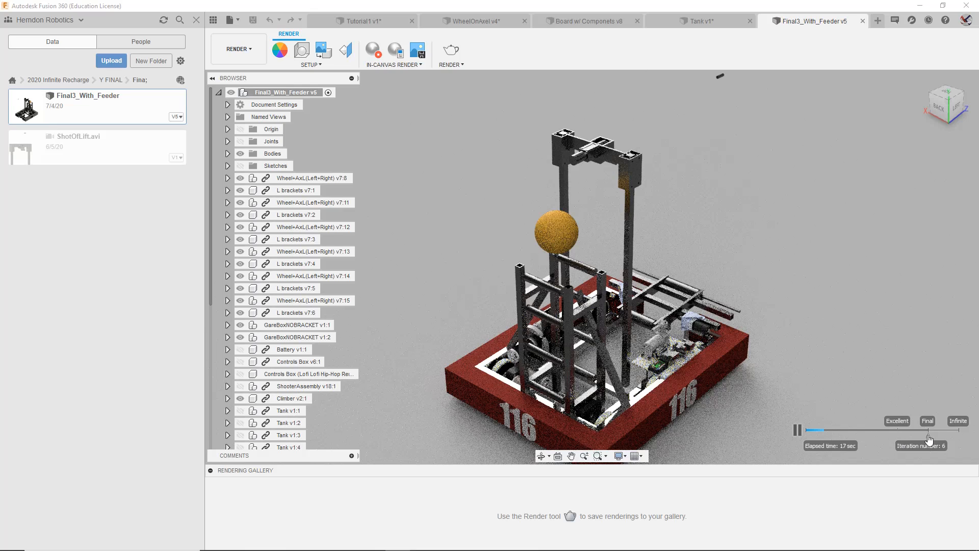
click(959, 435)
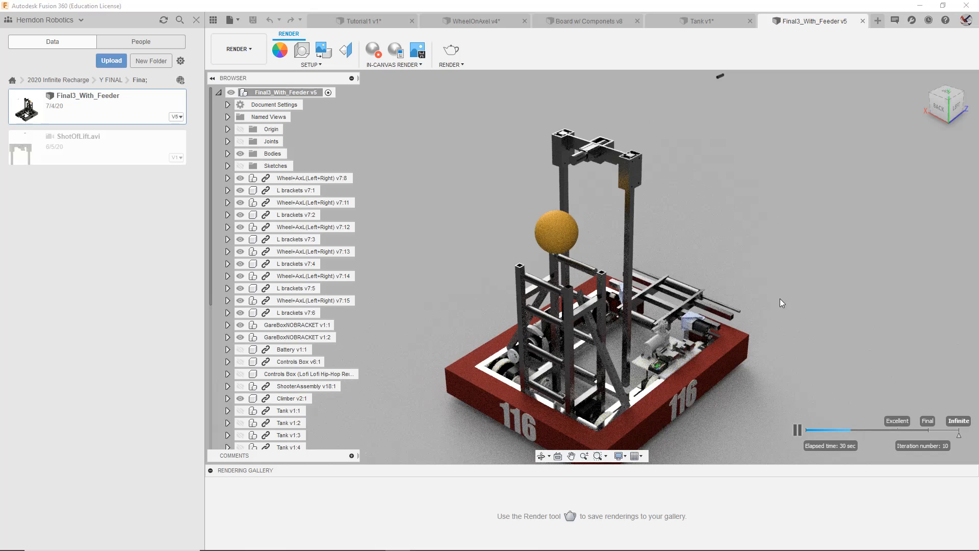
middle_drag(779, 299, 791, 254)
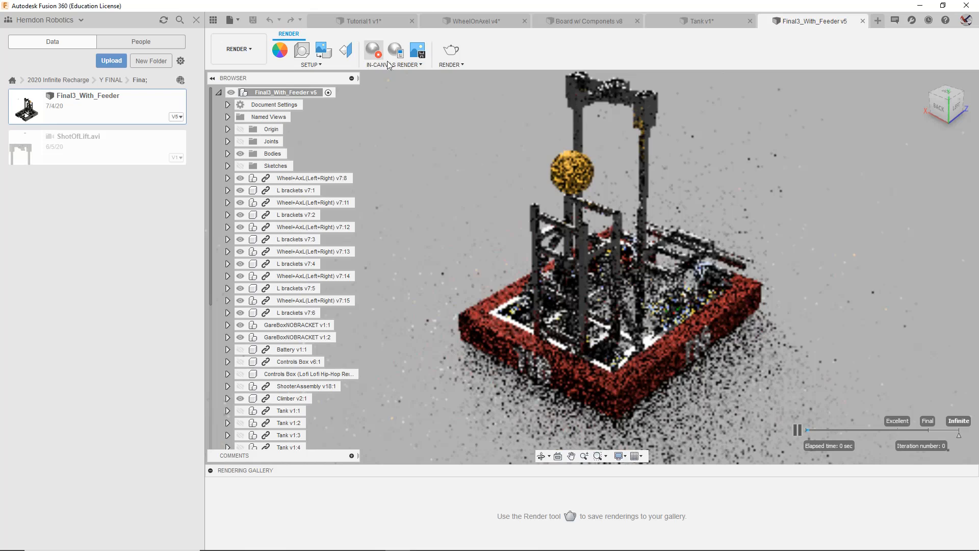
click(376, 51)
Step: Examine the robot's feeder and front bumpers from the upper front and from the front-right corner
middle_drag(724, 278, 667, 327)
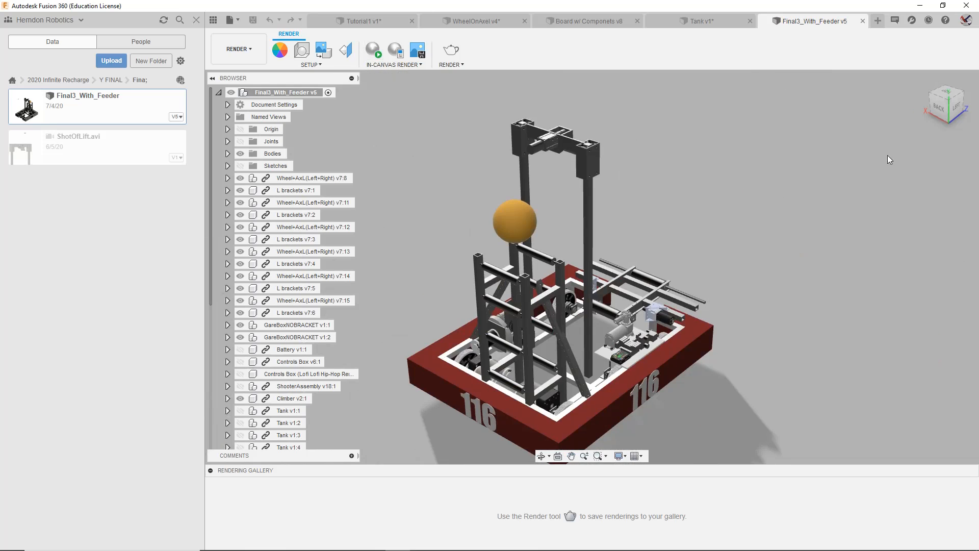
click(945, 94)
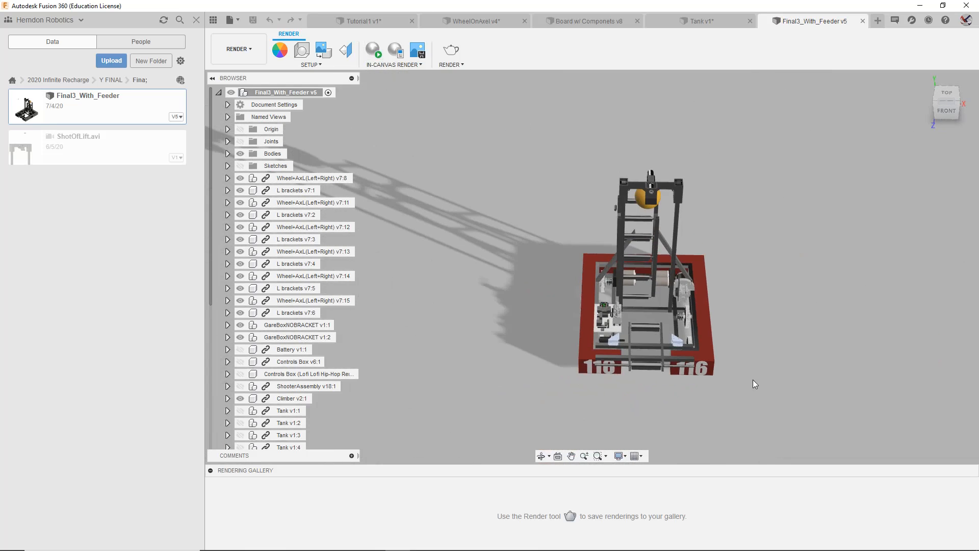
scroll(627, 390, up, 5)
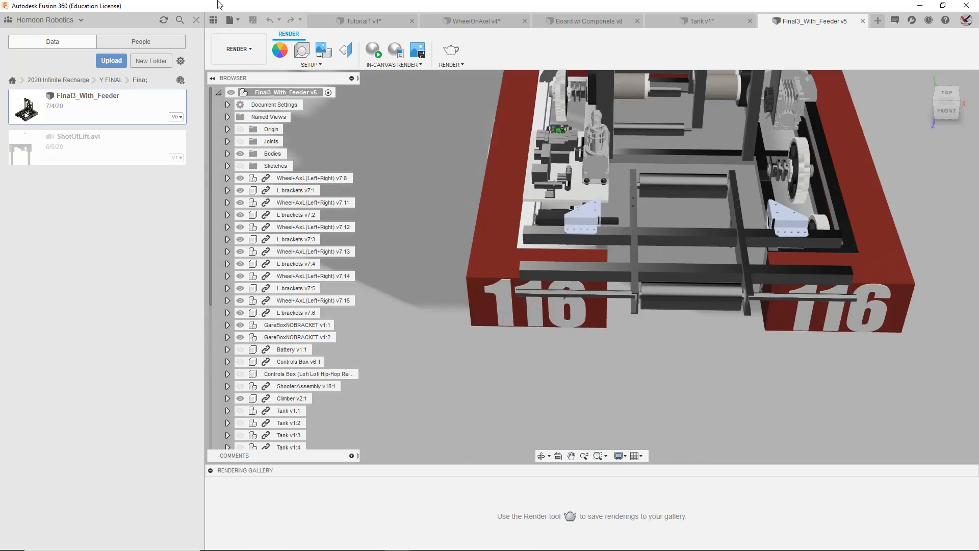
scroll(486, 178, down, 2)
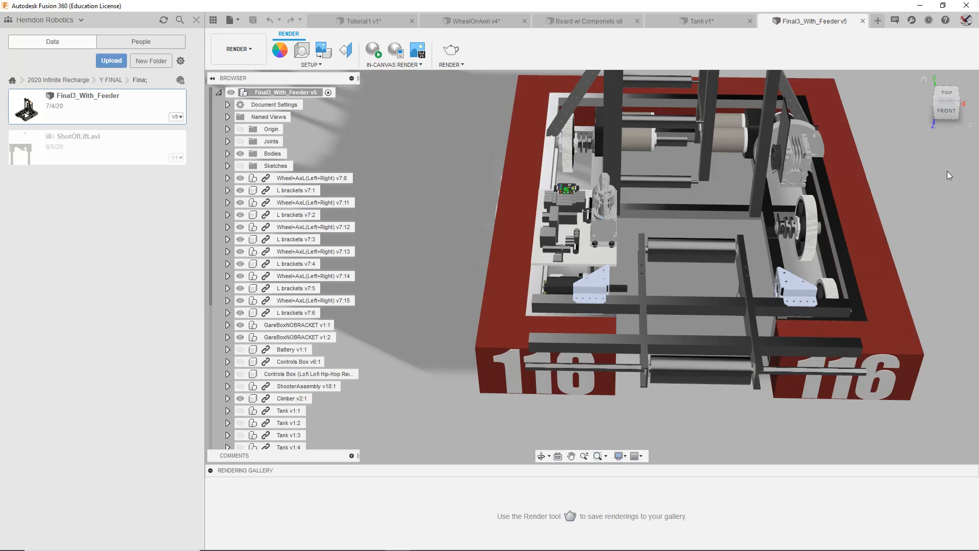
mouse_move(953, 99)
mouse_down()
mouse_move(947, 106)
mouse_move(917, 83)
mouse_move(922, 91)
mouse_move(945, 71)
mouse_move(950, 100)
mouse_up()
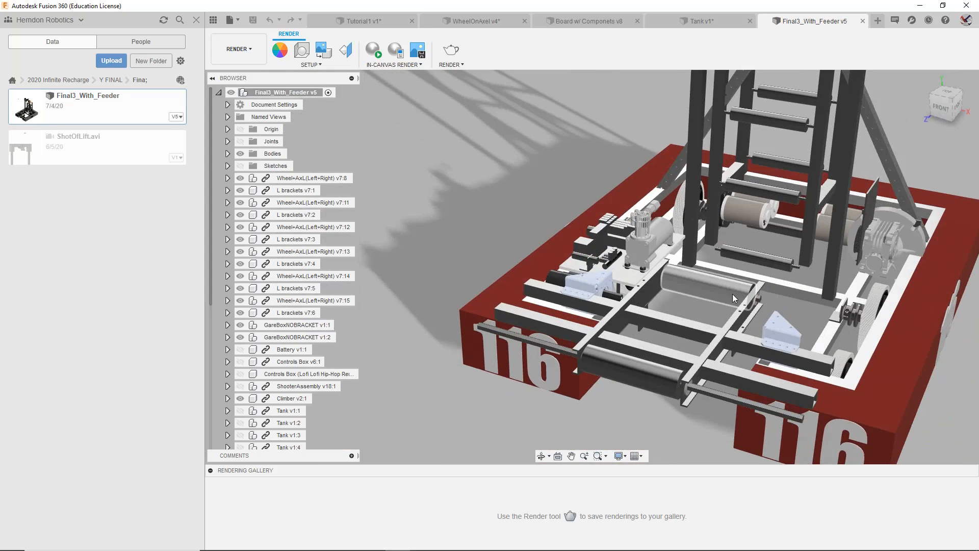
Step: Examine the front feeder rollers, their side rails and the mounting brackets on the robot's base frame from several angles
scroll(742, 322, down, 1)
scroll(745, 323, up, 6)
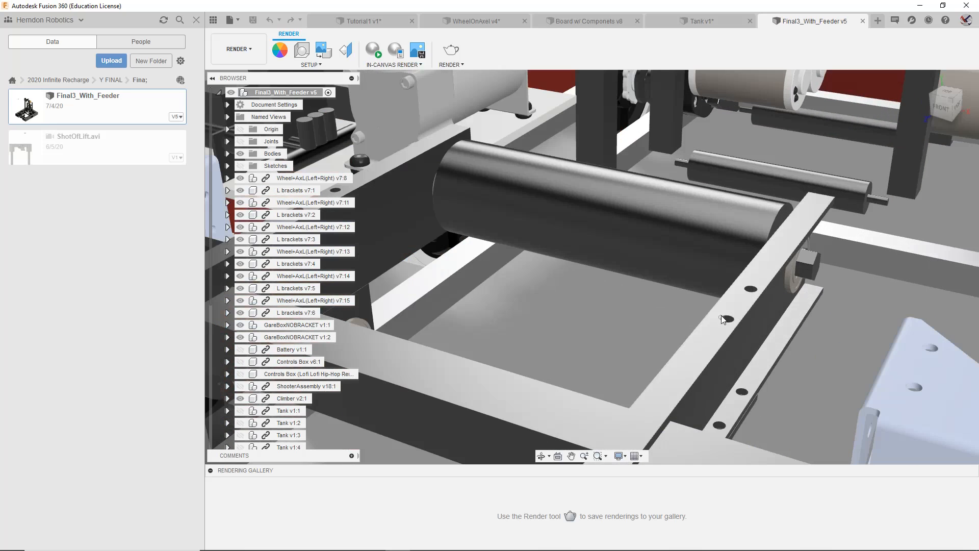
scroll(765, 234, up, 4)
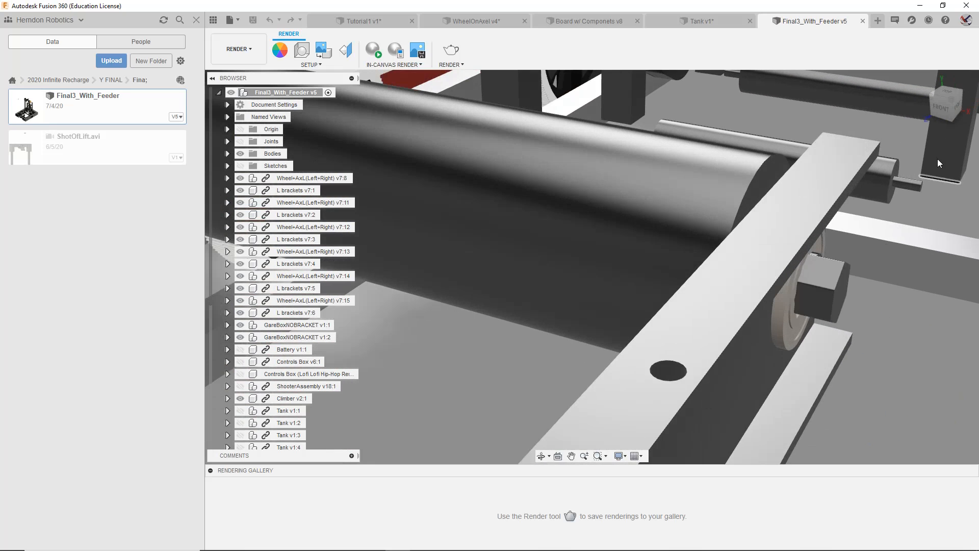
drag(933, 108, 910, 96)
scroll(650, 230, down, 5)
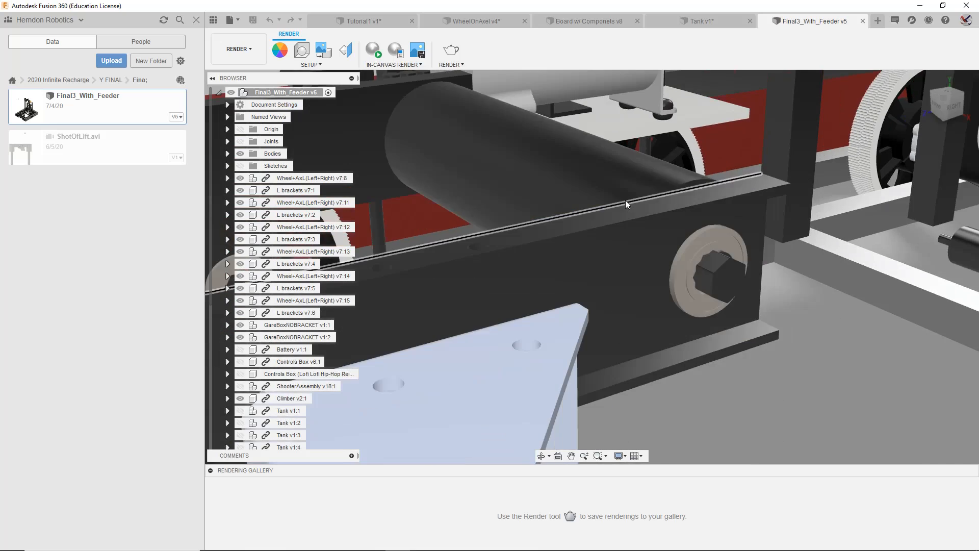
middle_drag(615, 223, 807, 219)
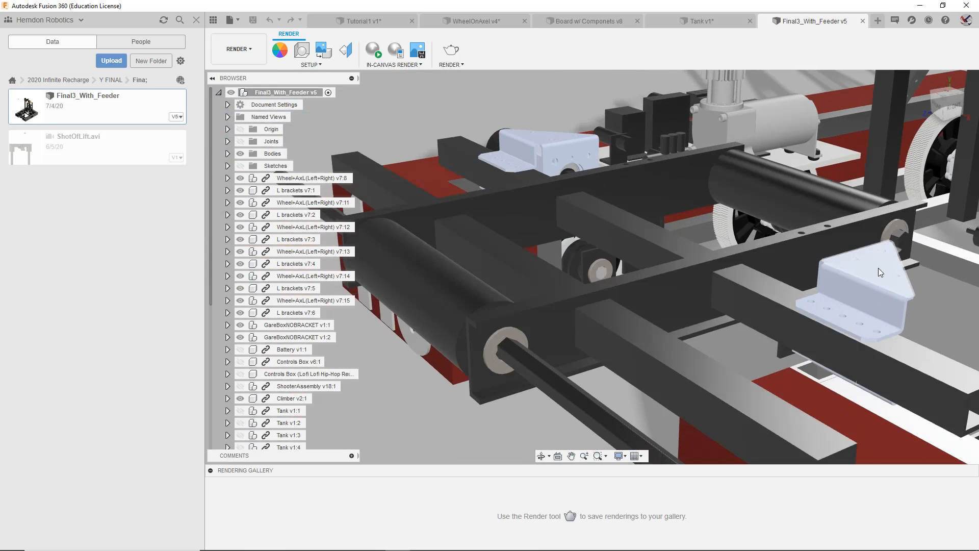
middle_drag(934, 263, 626, 243)
scroll(637, 231, down, 4)
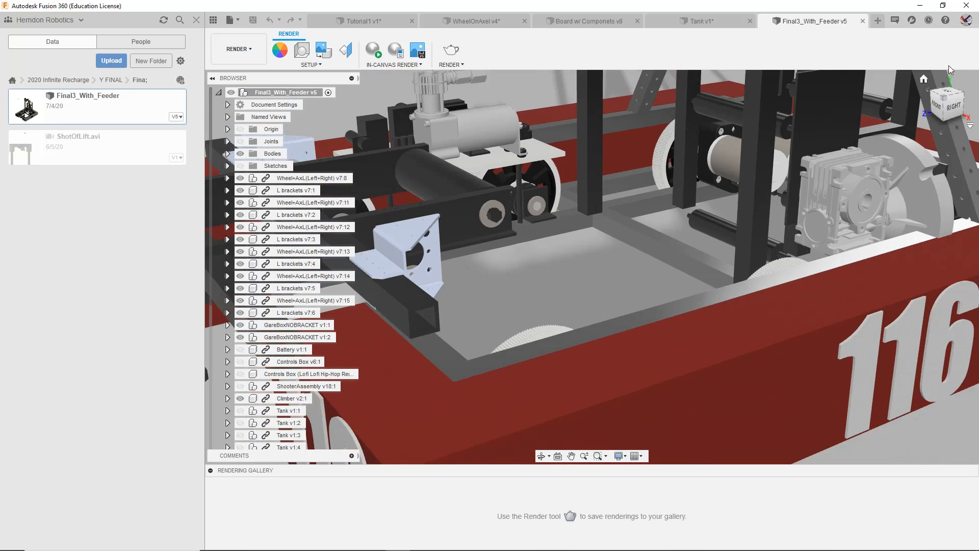
click(943, 101)
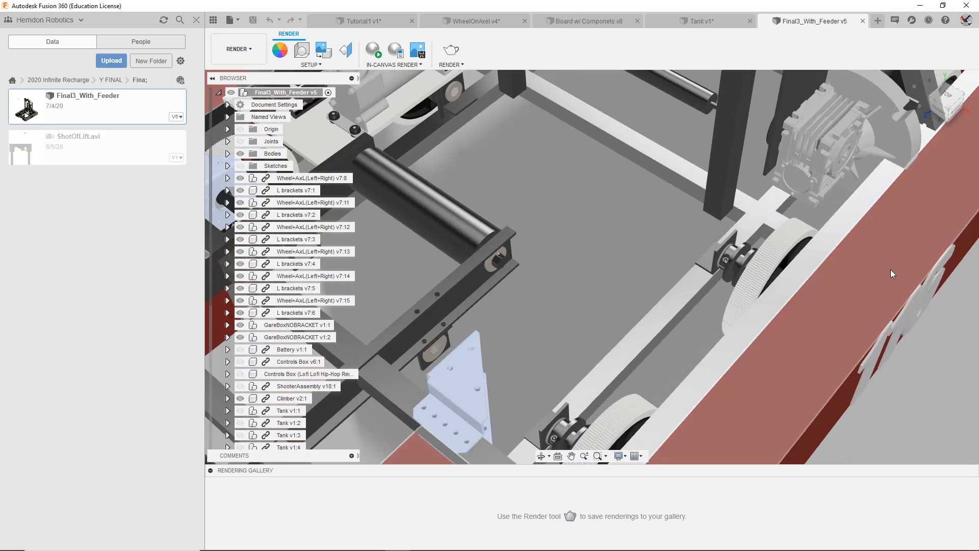
shift+middle_drag(840, 232, 736, 204)
middle_drag(623, 159, 607, 276)
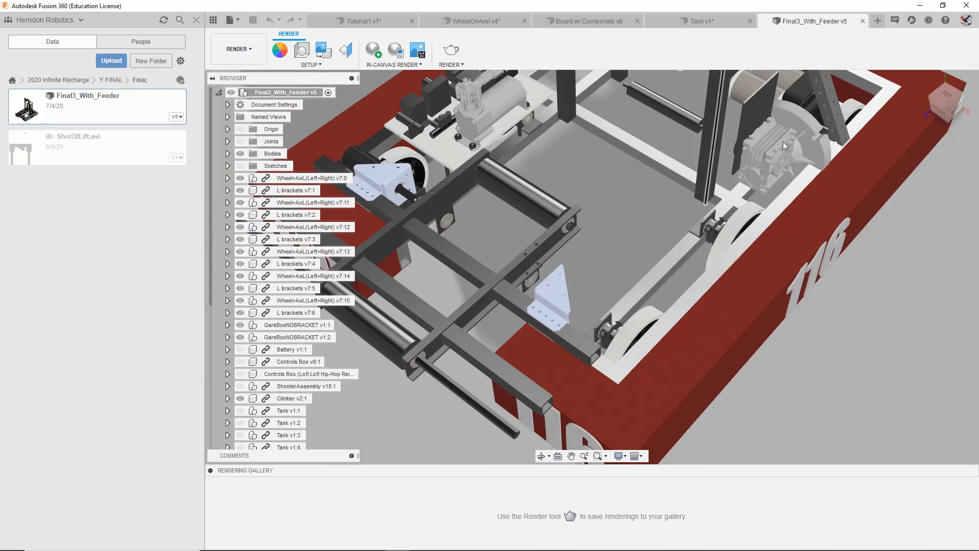
click(944, 104)
Step: Examine the wheel axle on the base frame, including its L bracket, bearing, shaft collar, sprockets and wheel hub
scroll(699, 225, up, 10)
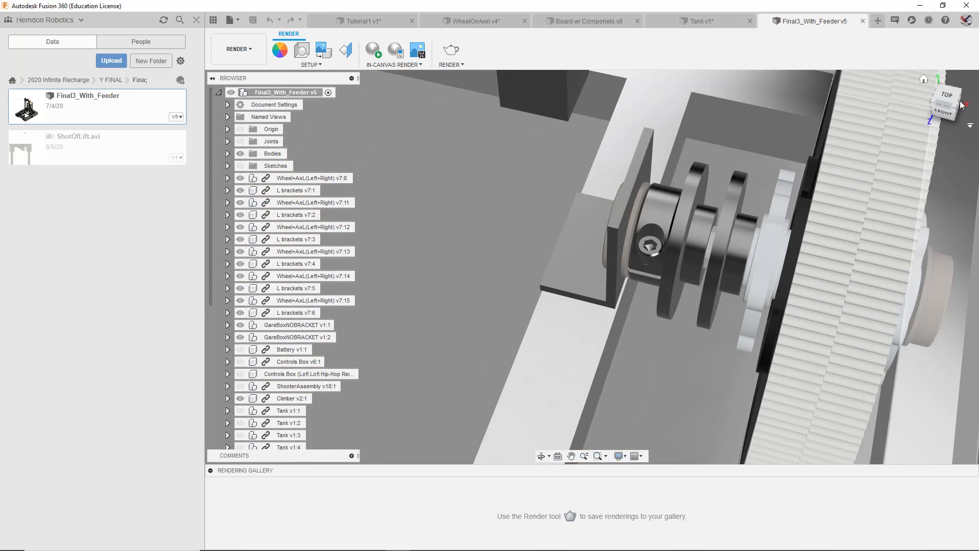
shift+middle_drag(714, 298, 872, 167)
scroll(748, 250, down, 1)
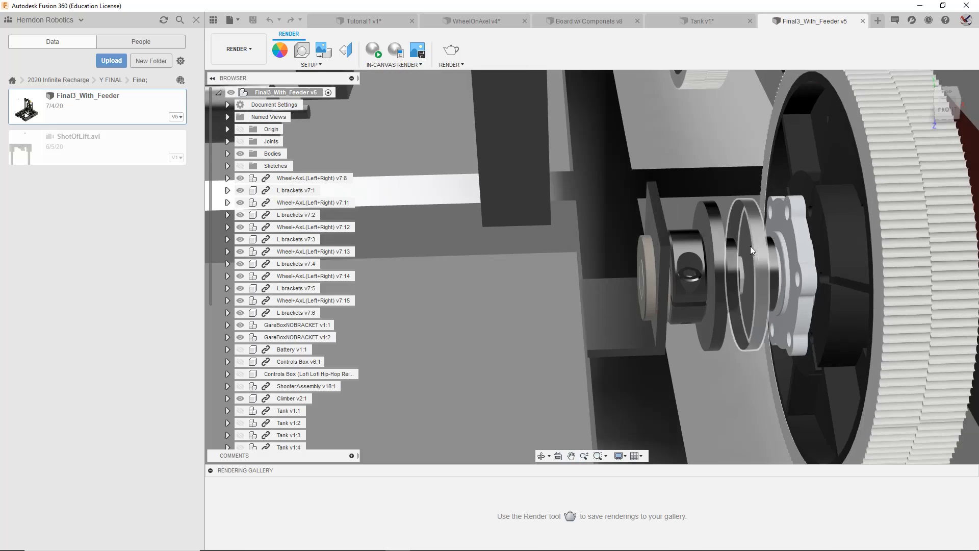
middle_drag(749, 250, 641, 267)
mouse_move(946, 104)
mouse_down()
mouse_move(927, 107)
mouse_move(967, 106)
mouse_move(929, 97)
mouse_move(941, 92)
mouse_move(978, 104)
mouse_move(941, 105)
mouse_move(955, 110)
mouse_move(900, 153)
mouse_up()
scroll(883, 163, down, 10)
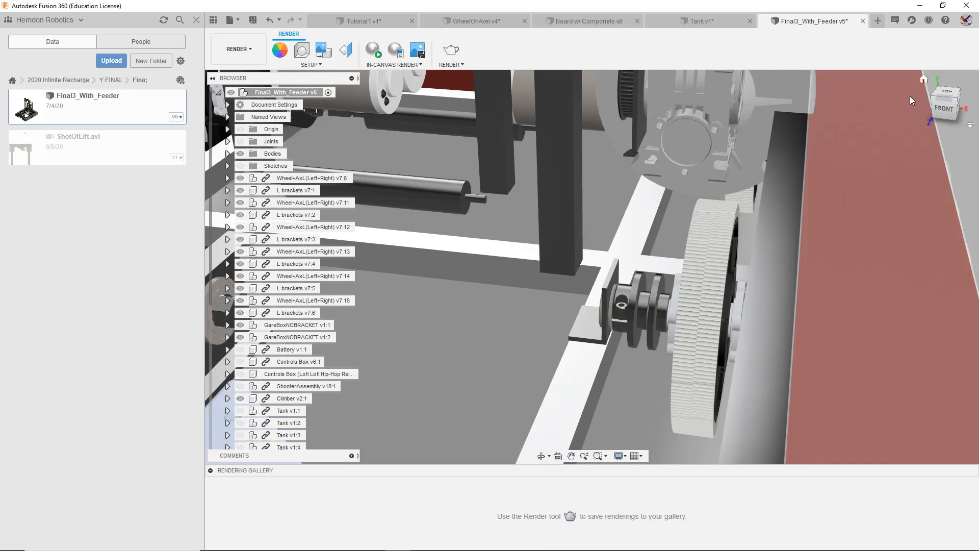
drag(947, 110, 963, 122)
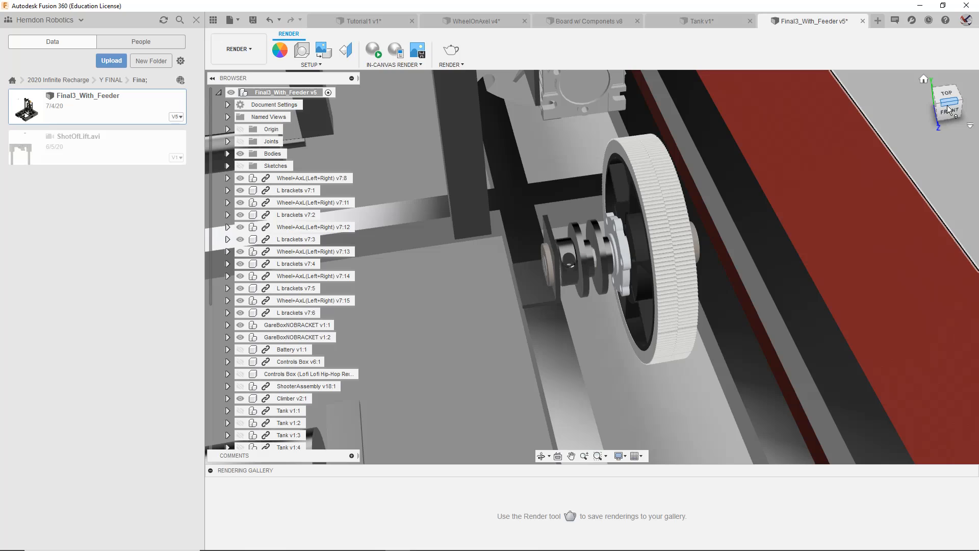
click(948, 105)
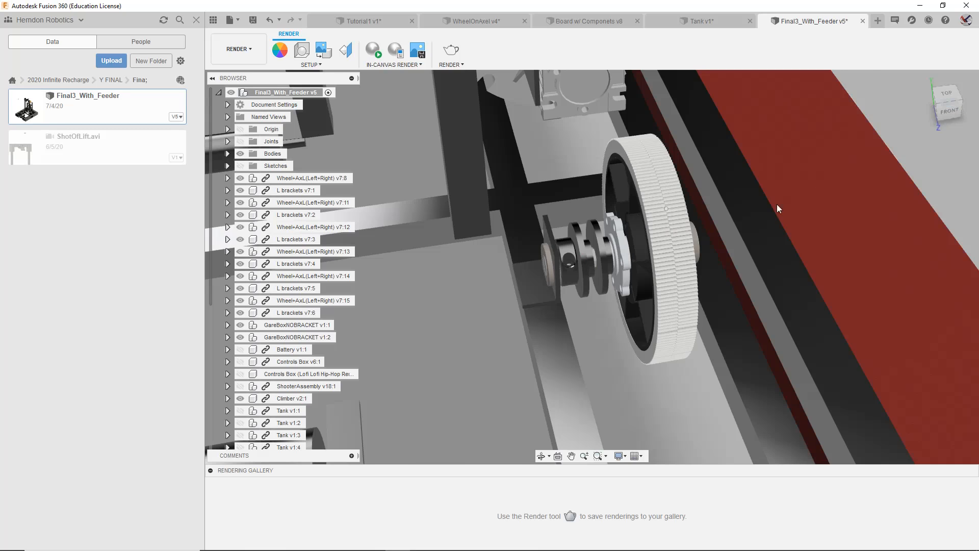
scroll(718, 207, up, 8)
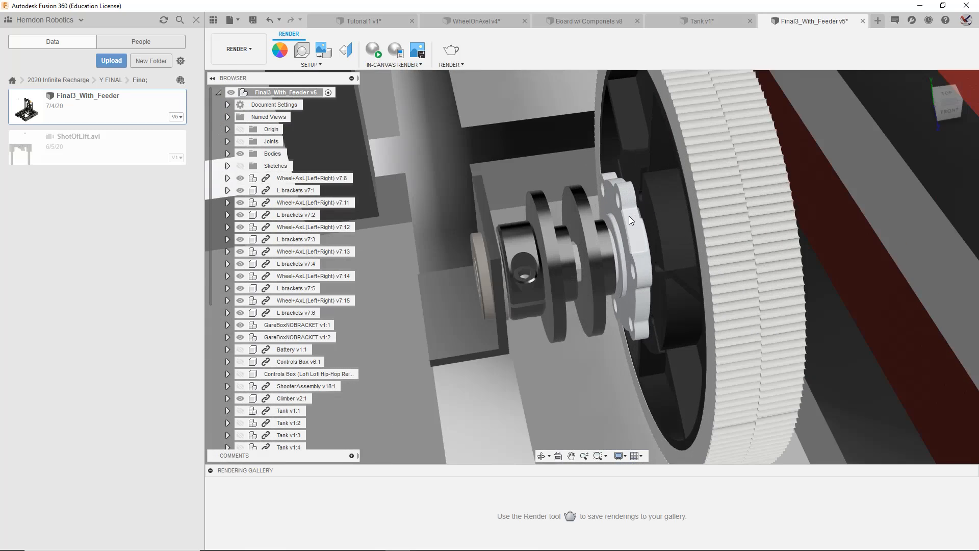
scroll(583, 263, up, 1)
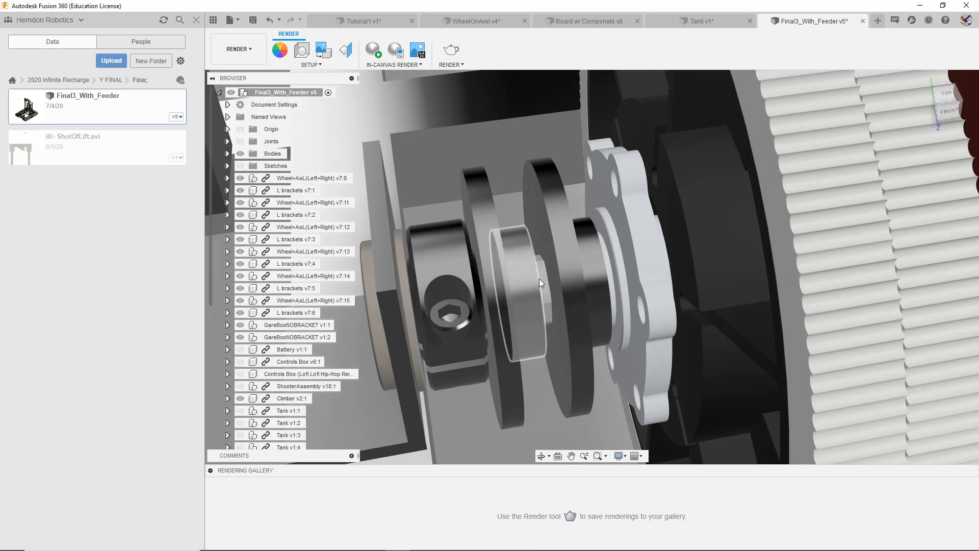
middle_drag(540, 278, 603, 136)
scroll(690, 142, down, 3)
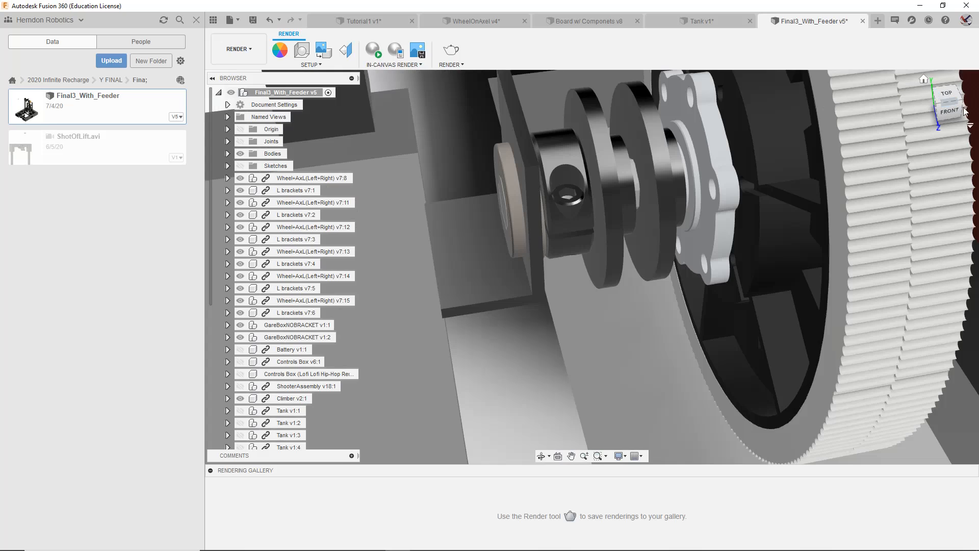
drag(945, 103, 970, 92)
scroll(470, 288, up, 1)
middle_drag(469, 288, 592, 296)
scroll(586, 236, down, 2)
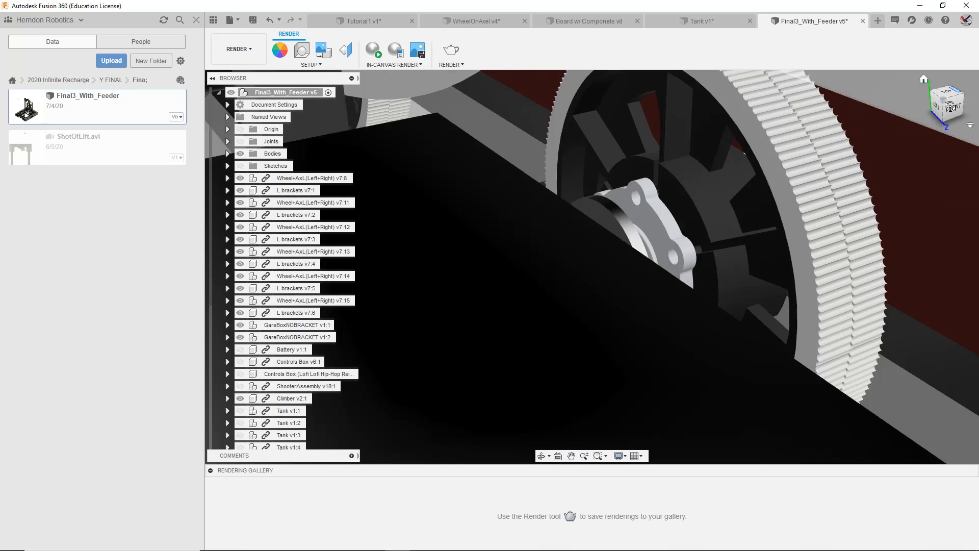
drag(950, 96, 945, 120)
middle_drag(739, 211, 567, 350)
scroll(567, 350, down, 2)
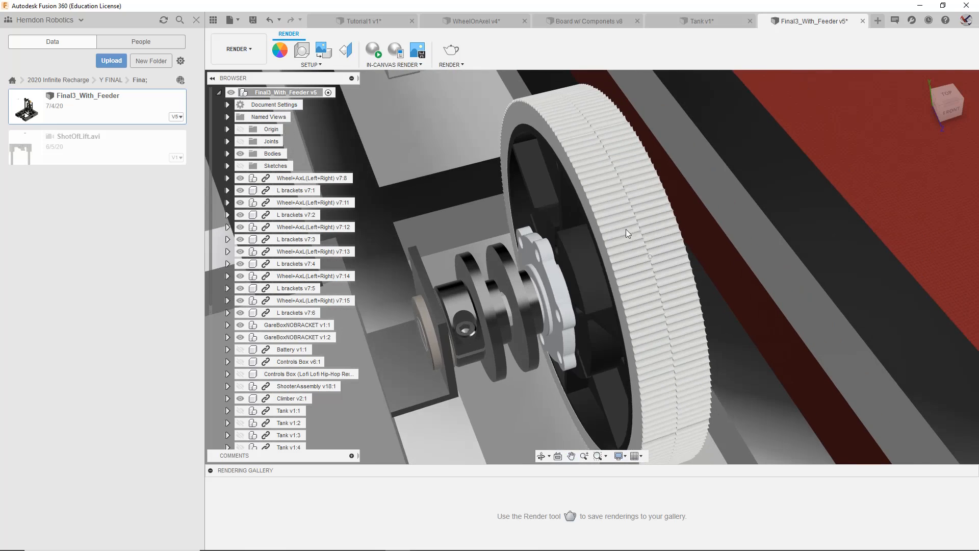
scroll(645, 185, up, 3)
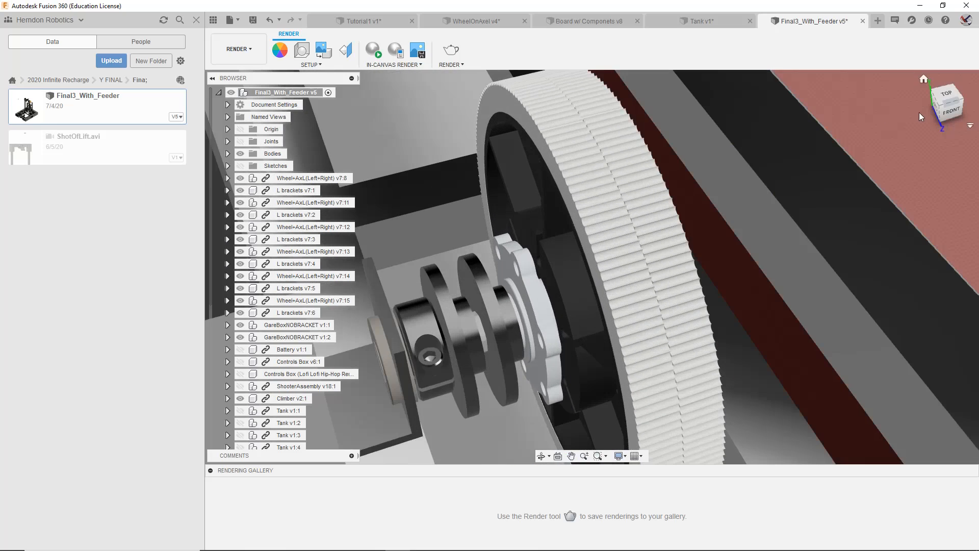
Step: Examine the drive motors, gearbox and winch parts behind the wheel, and view the complete robot up to its tower
drag(941, 105, 953, 98)
middle_drag(557, 187, 693, 300)
scroll(579, 278, down, 2)
middle_drag(574, 270, 648, 179)
scroll(648, 178, down, 2)
scroll(566, 103, up, 2)
middle_drag(566, 103, 741, 243)
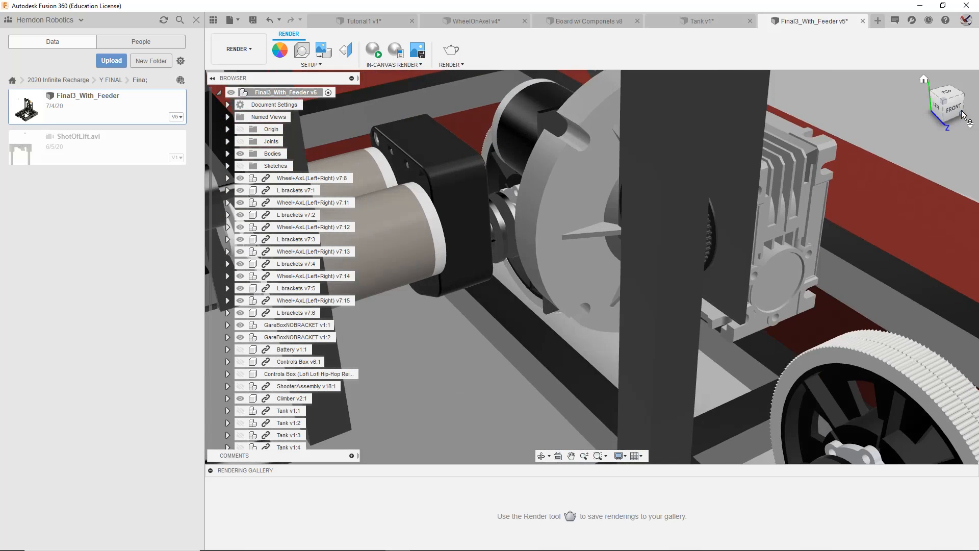
drag(951, 102, 964, 101)
scroll(583, 236, down, 5)
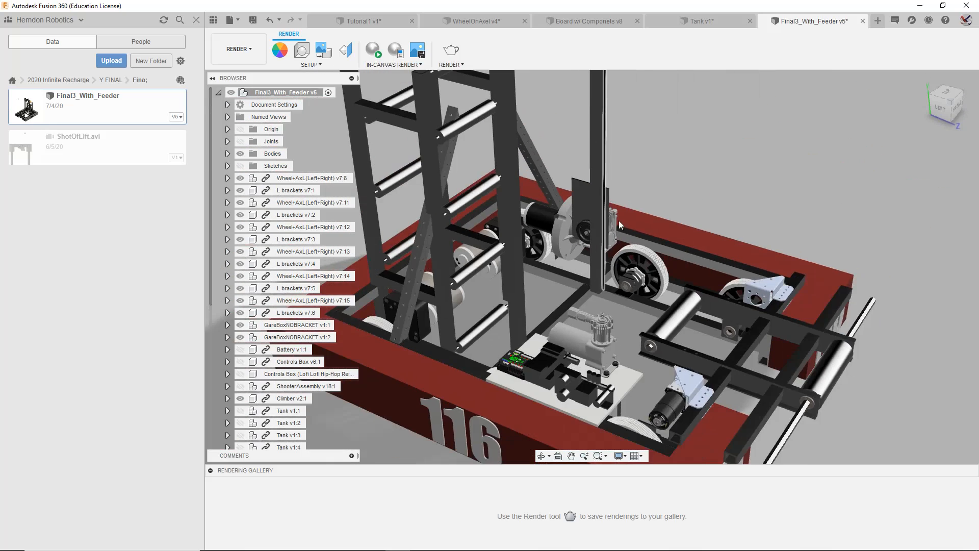
scroll(631, 218, down, 3)
middle_drag(592, 181, 629, 243)
middle_drag(663, 188, 658, 245)
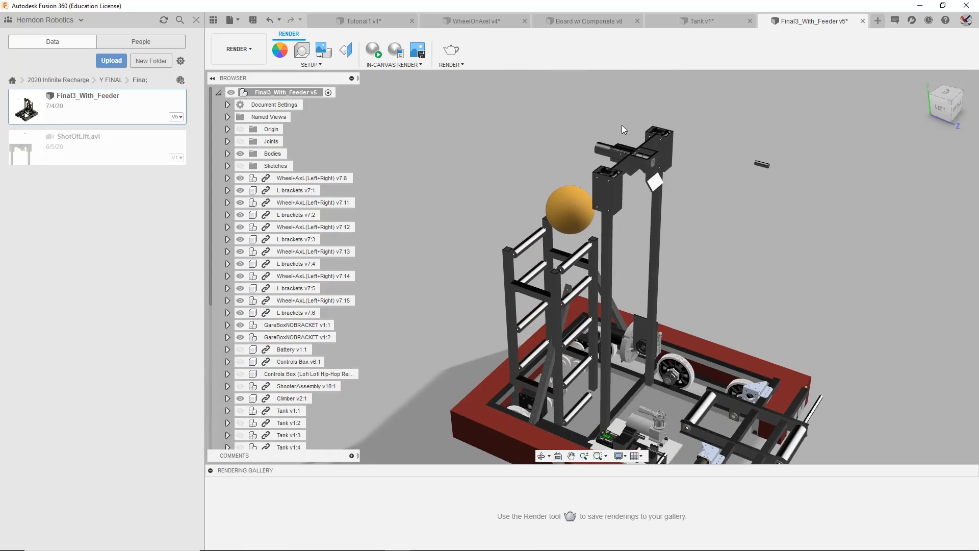
Step: Examine the climber at the top of the uprights, including its motor gearbox, crossbar and roller housings
scroll(598, 213, up, 8)
scroll(628, 261, down, 3)
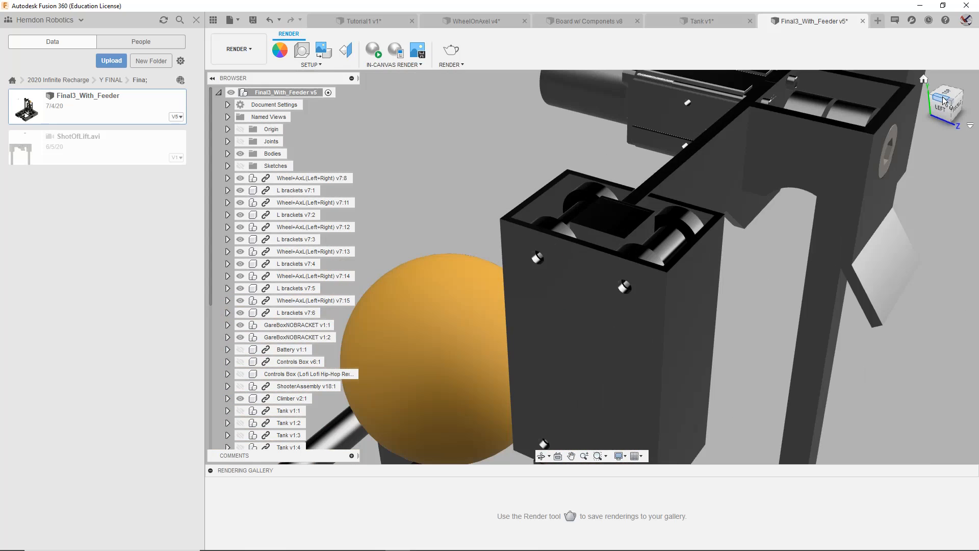
drag(943, 101, 942, 117)
middle_drag(732, 209, 692, 98)
scroll(668, 144, down, 2)
middle_drag(668, 143, 665, 72)
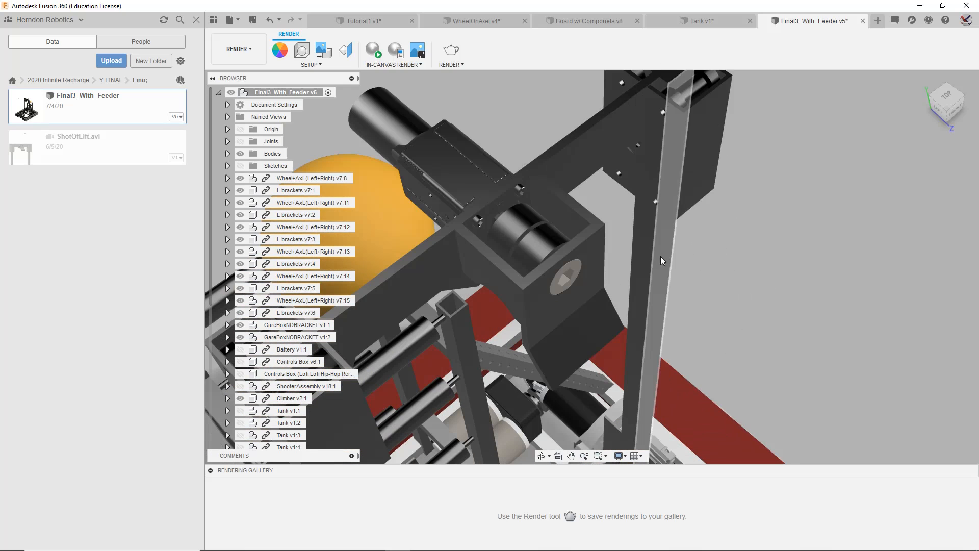
scroll(465, 223, down, 3)
scroll(494, 244, up, 6)
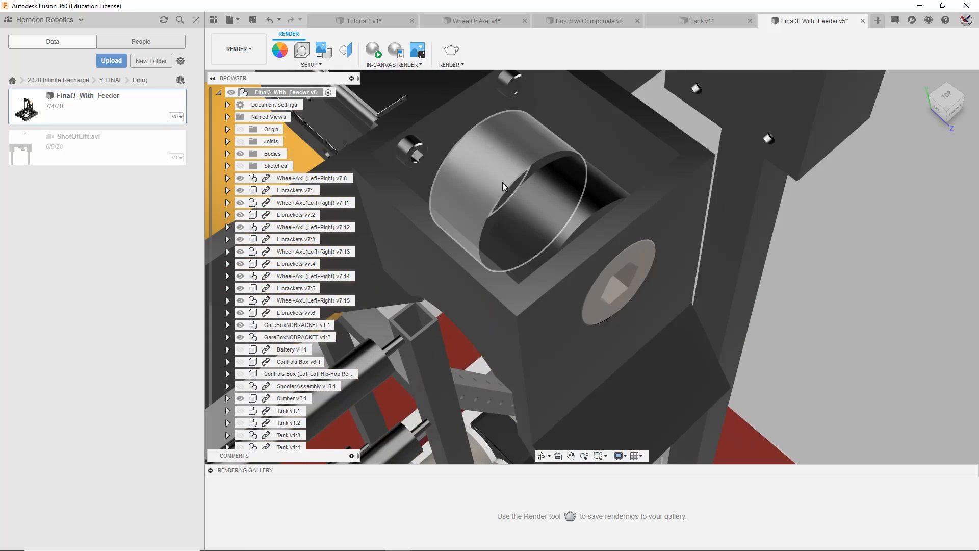
scroll(503, 184, down, 4)
middle_drag(503, 183, 554, 252)
drag(947, 106, 976, 105)
middle_drag(756, 90, 782, 332)
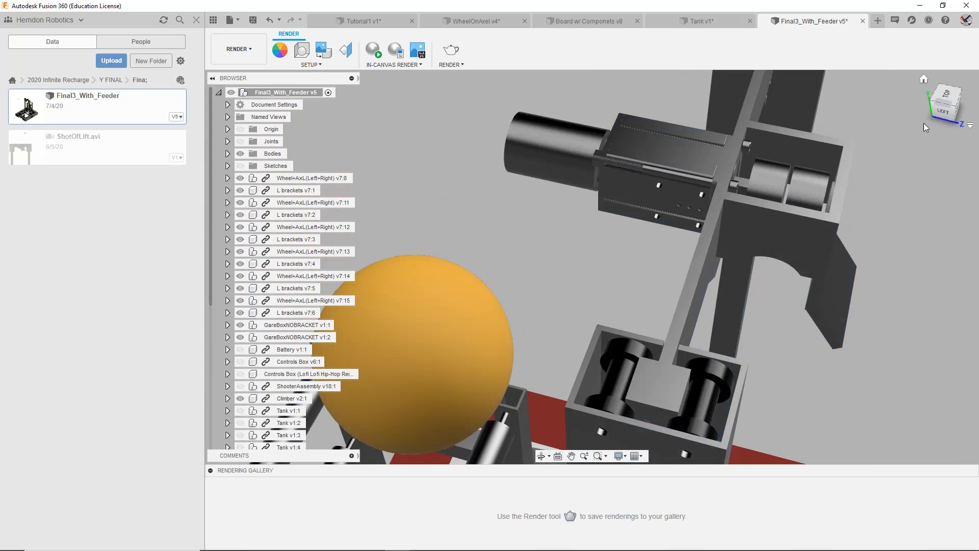
Step: Inspect the climber head from the side, followed by the tower's rollers and the drive gearboxes at its base
drag(943, 112, 942, 91)
middle_drag(841, 234, 857, 175)
middle_drag(678, 332, 730, 148)
middle_drag(566, 416, 572, 127)
middle_drag(538, 311, 568, 204)
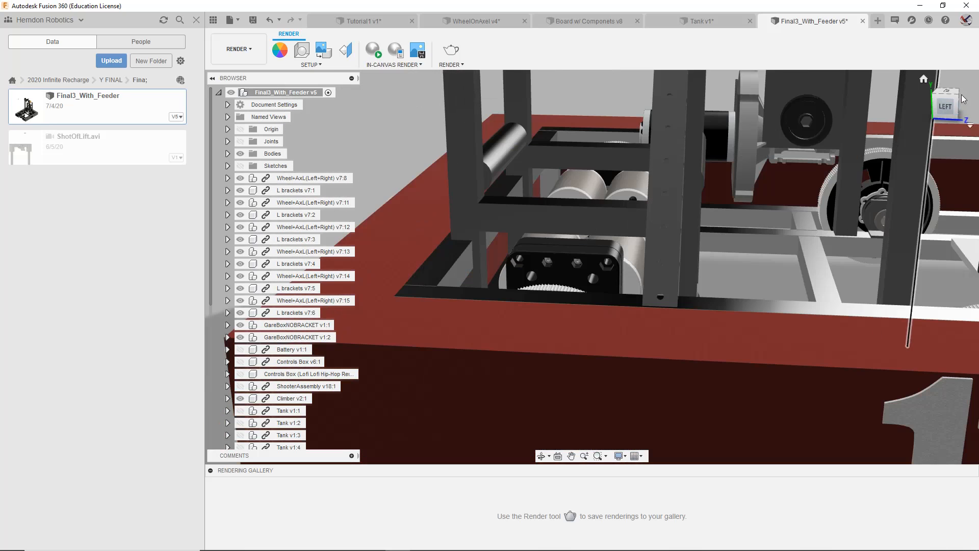
drag(964, 99, 937, 97)
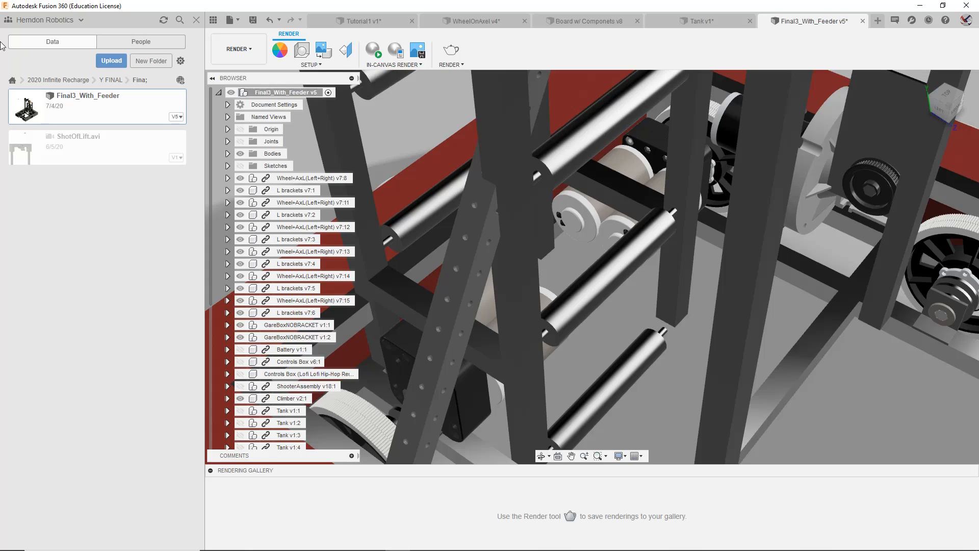
Step: Leave the 2020 Infinite Recharge project and switch from the Herndon Robotics team to the personal team
click(90, 80)
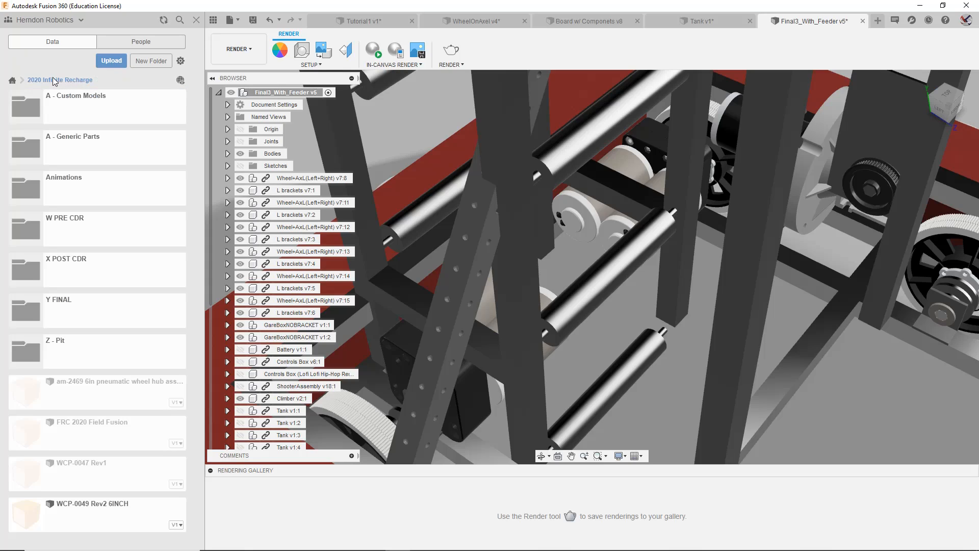
click(12, 80)
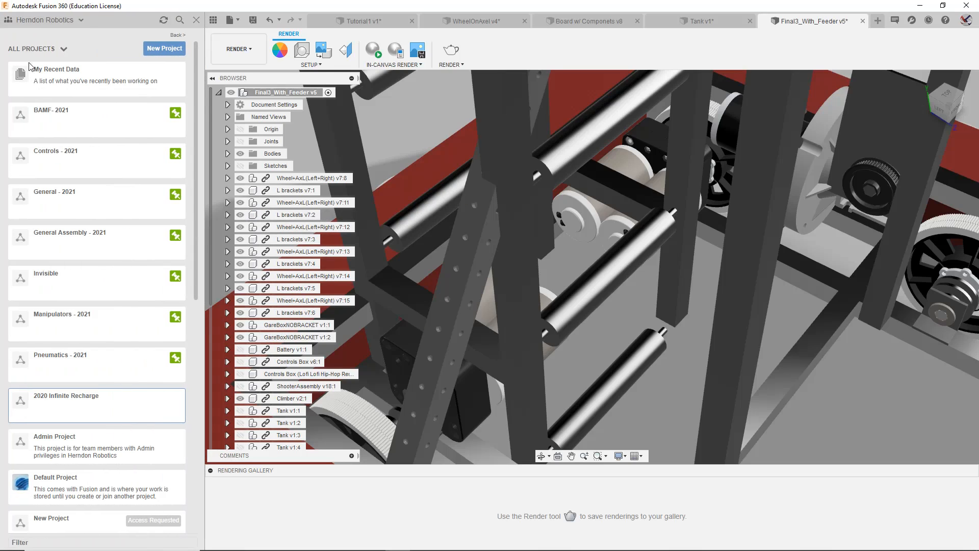
click(27, 22)
click(35, 75)
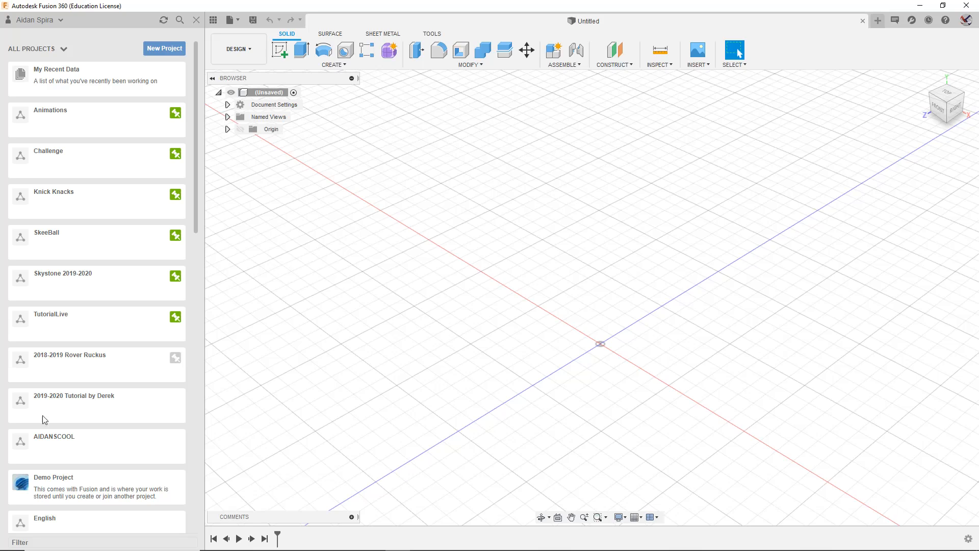
Step: Look into a team member's drafts folder in the Skystone 2019-2020 project and return to the project list
click(119, 285)
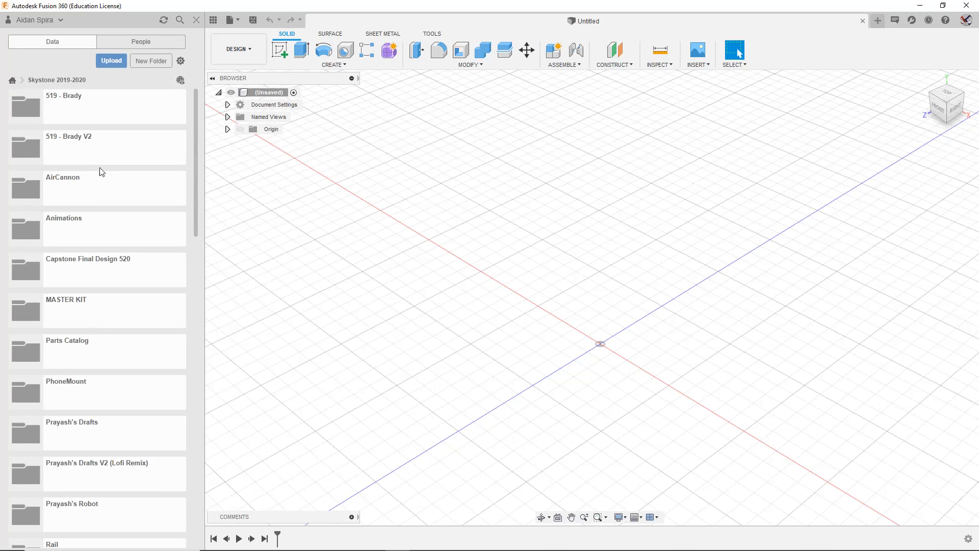
click(123, 423)
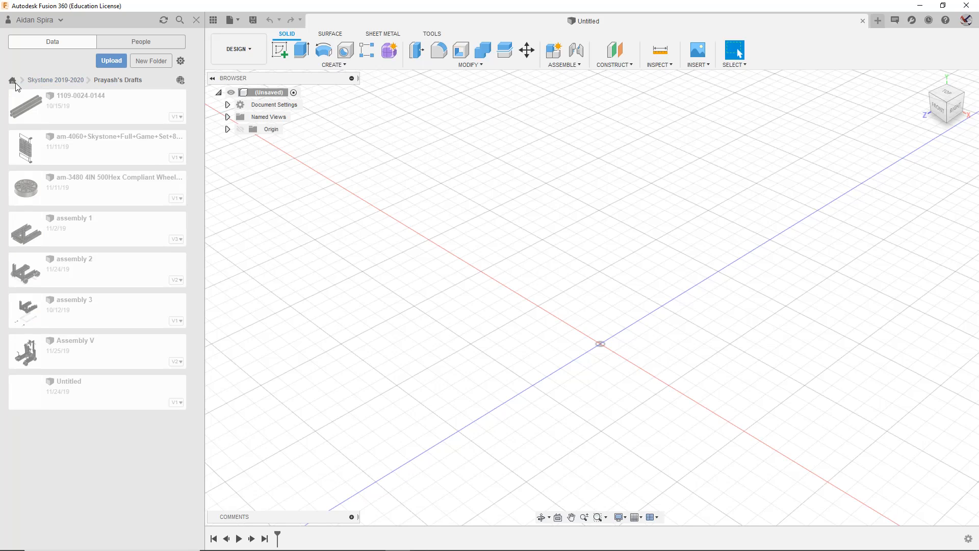
click(12, 80)
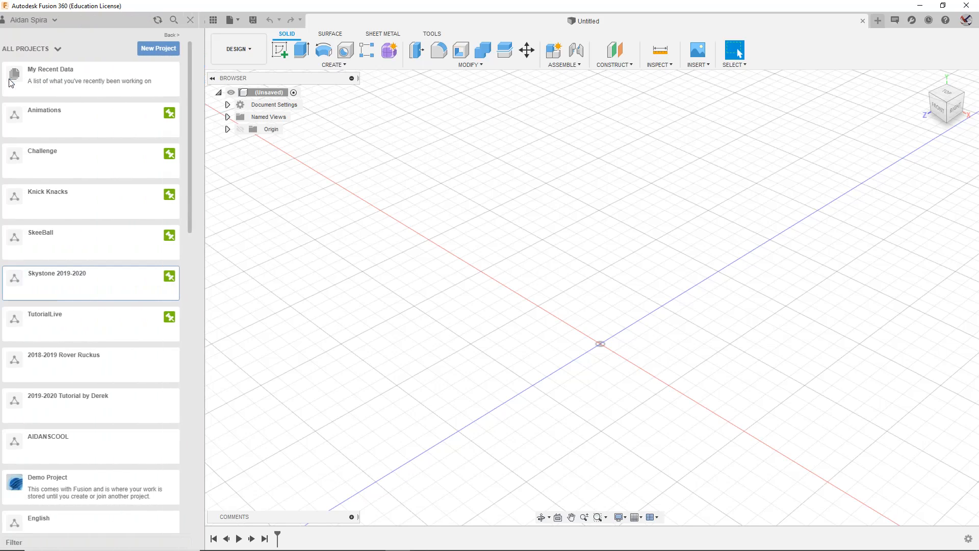
Step: Reopen the Skystone 2019-2020 project from the project list
scroll(106, 414, down, 3)
scroll(103, 349, up, 2)
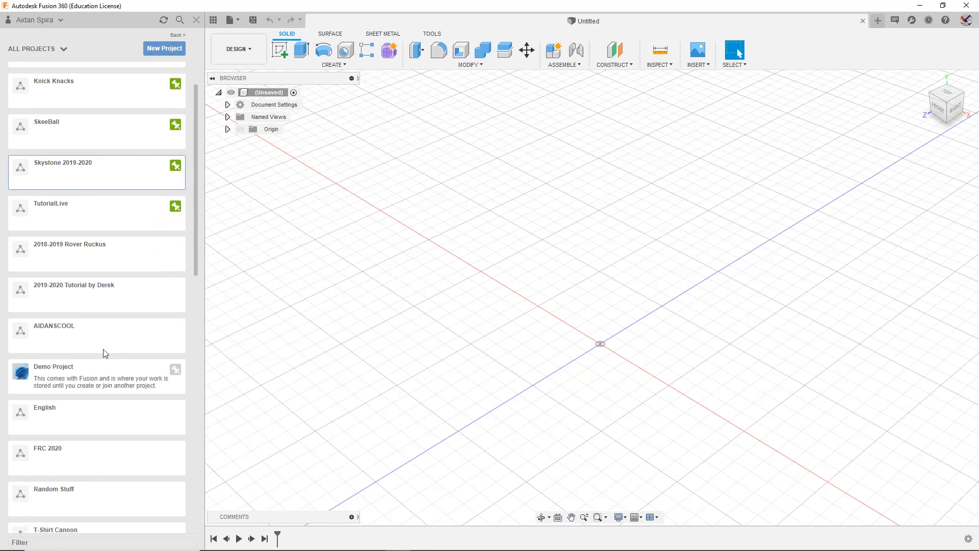
click(97, 235)
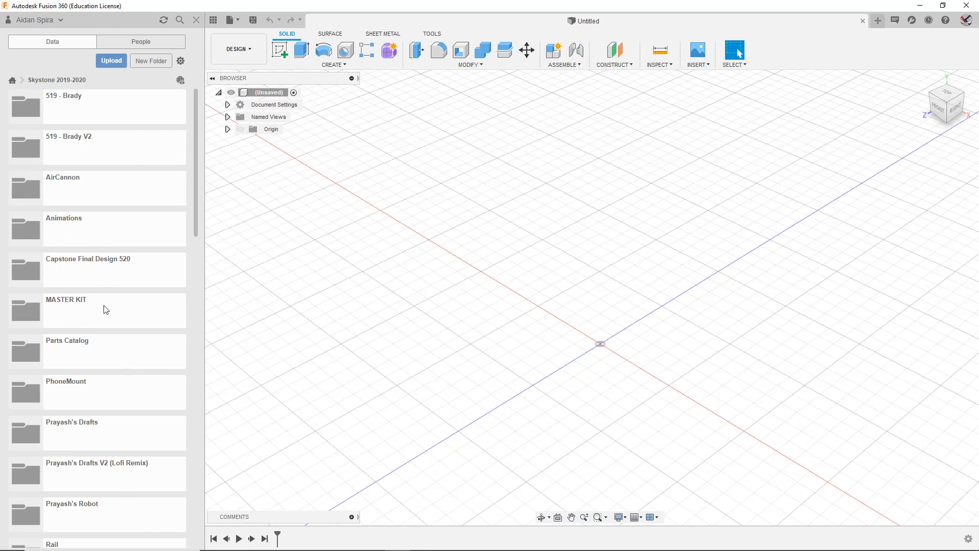
Step: Open the Assembly VI design from the New Testament folder inside the team member's robot folder
click(121, 502)
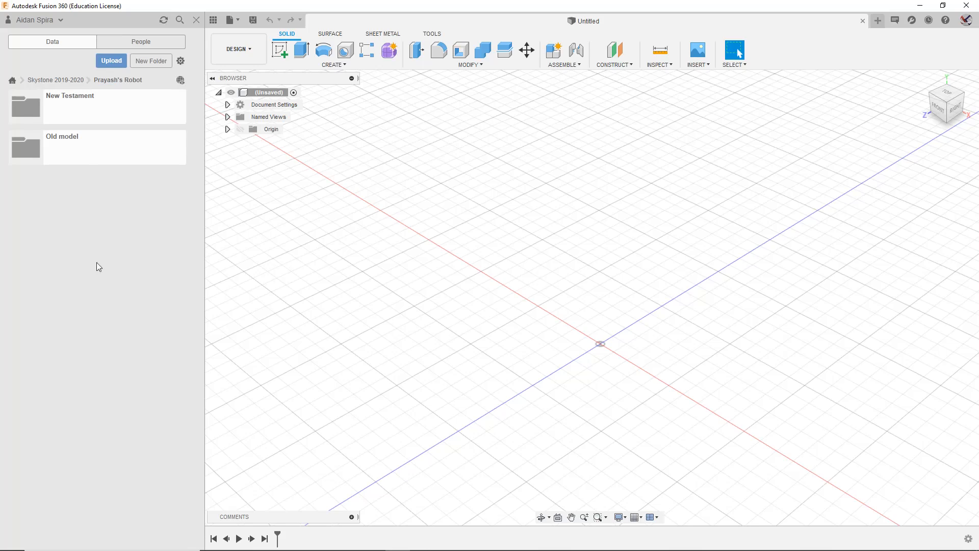
click(98, 103)
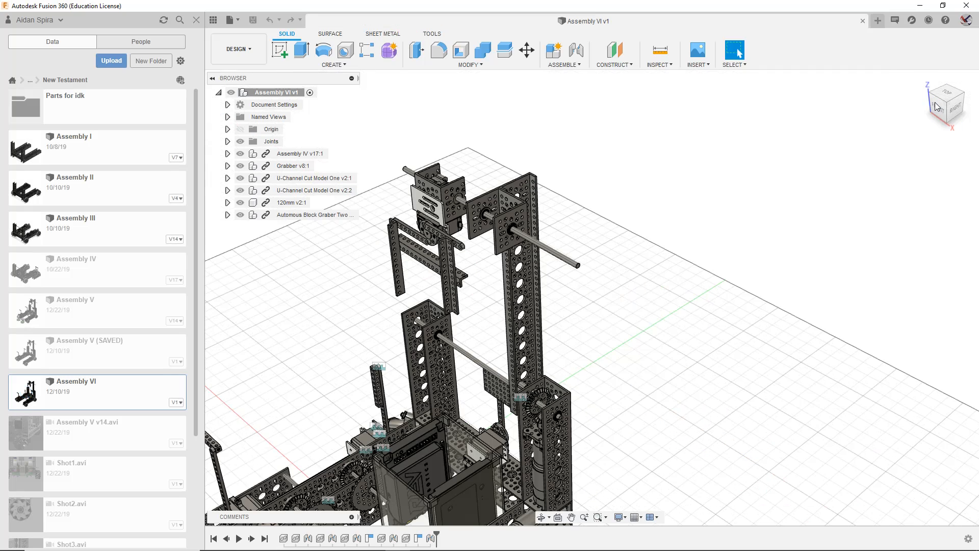
Step: Examine Assembly VI's drive base from the front corner, including the mecanum wheels, channel rails and gears
mouse_move(800, 192)
middle_down()
mouse_move(745, 195)
mouse_move(780, 125)
middle_up()
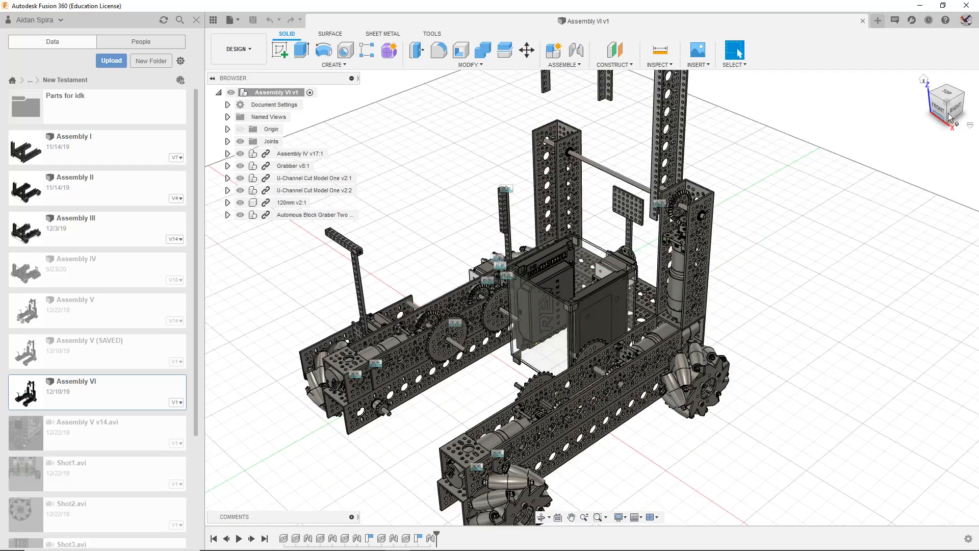
mouse_move(955, 109)
mouse_down()
mouse_move(966, 100)
mouse_move(971, 115)
mouse_move(918, 91)
mouse_up()
middle_drag(805, 384, 847, 241)
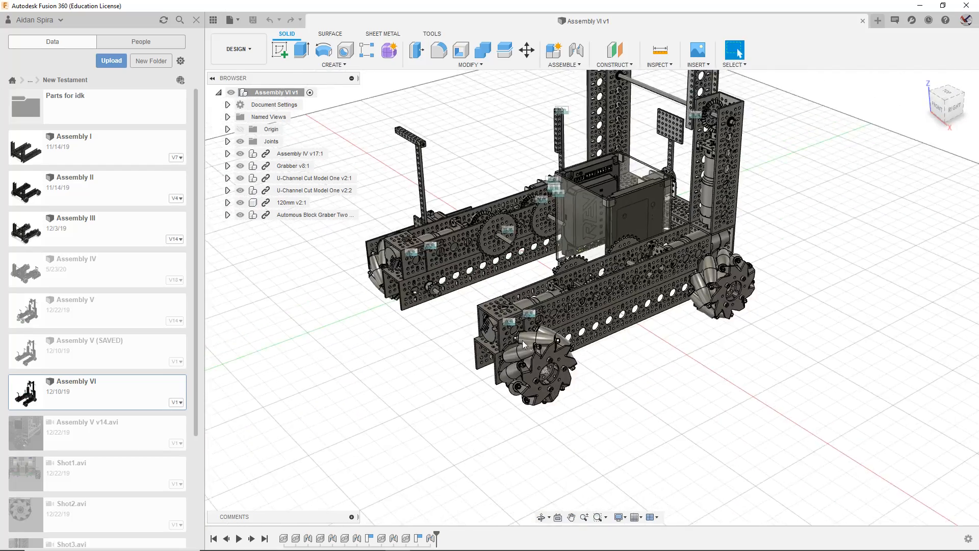
scroll(510, 348, up, 5)
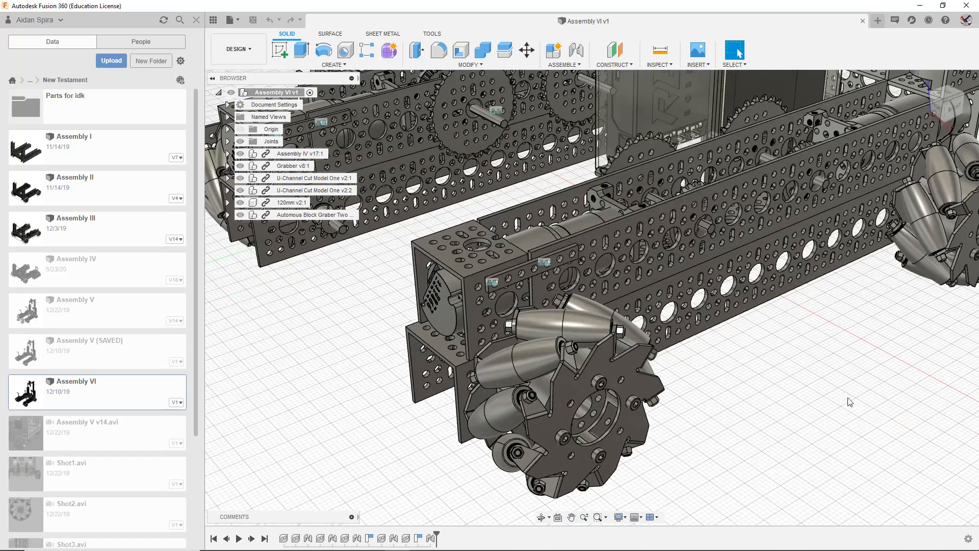
scroll(854, 339, down, 5)
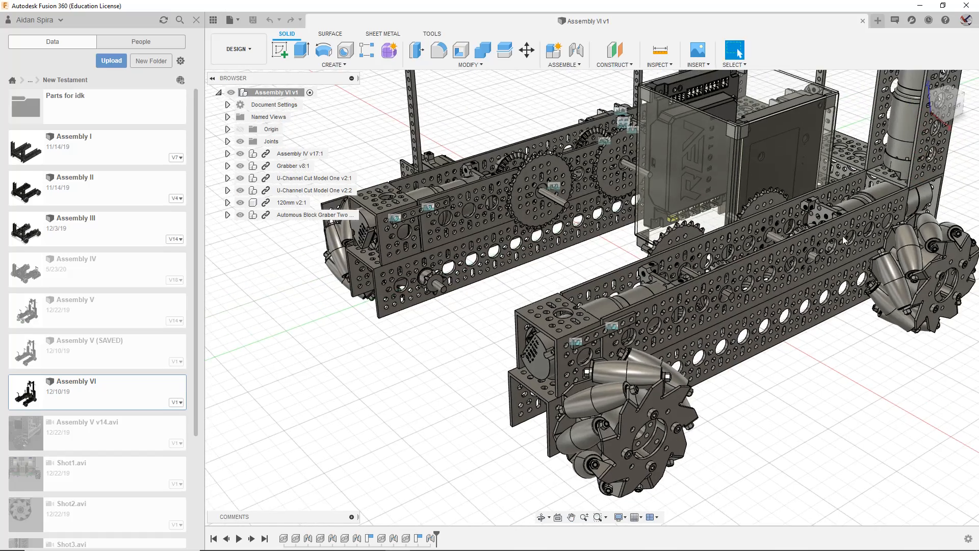
mouse_move(843, 235)
shift+middle_down()
mouse_move(832, 236)
mouse_move(849, 234)
shift+middle_up()
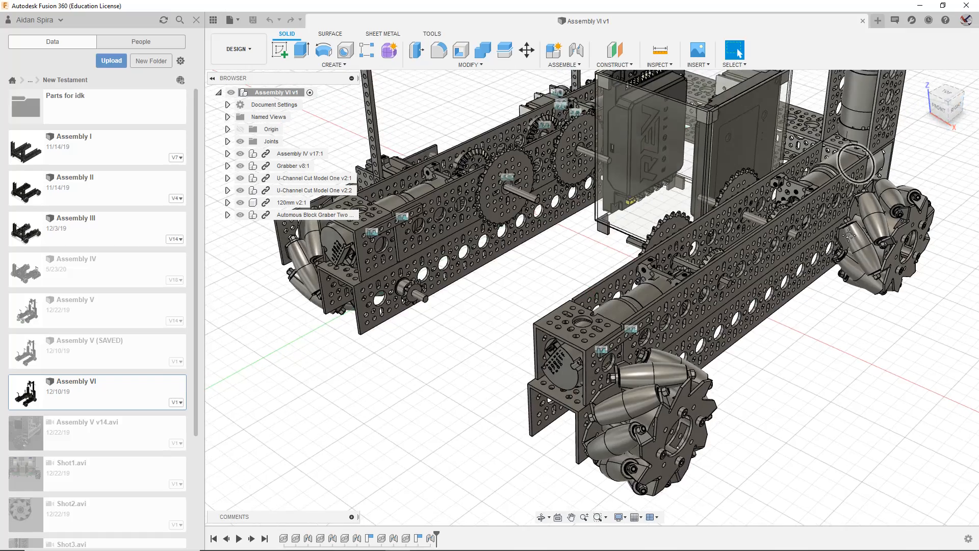
scroll(850, 235, down, 3)
middle_drag(795, 265, 698, 66)
scroll(655, 169, up, 3)
middle_drag(756, 120, 771, 188)
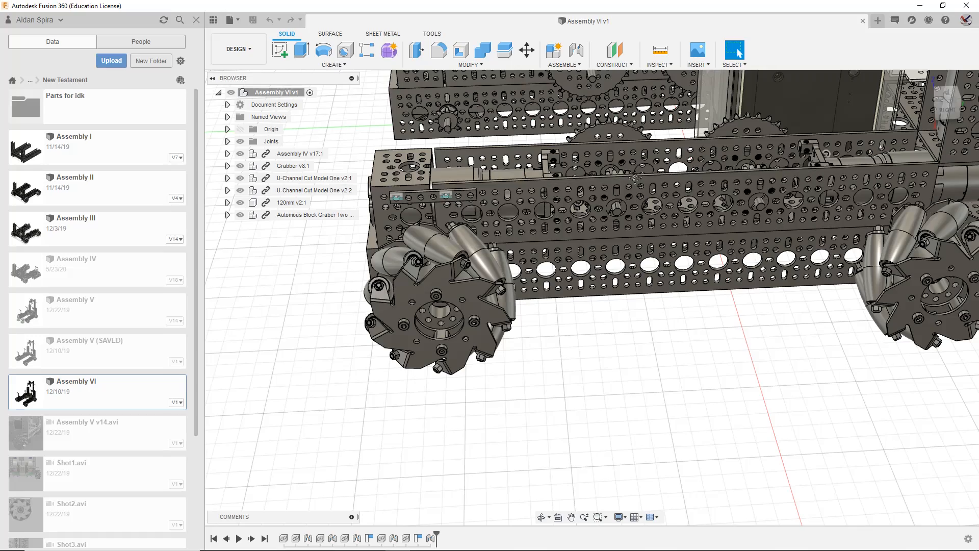
Step: Examine the side rail between the front and rear mecanum wheels, with the motors mounted inside the channel
middle_drag(887, 136, 719, 186)
middle_drag(571, 207, 791, 233)
scroll(472, 257, up, 4)
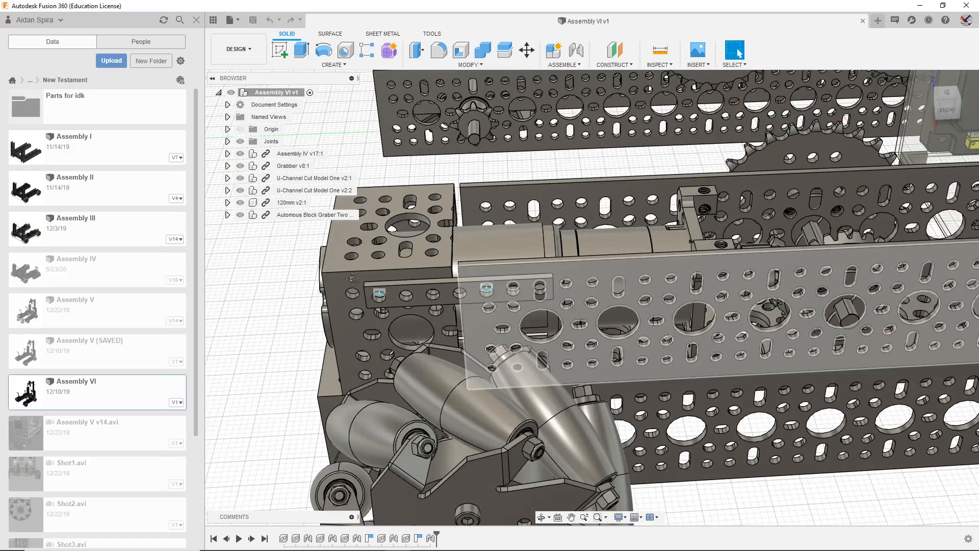
middle_drag(837, 291, 398, 281)
scroll(510, 286, down, 2)
middle_drag(948, 265, 728, 262)
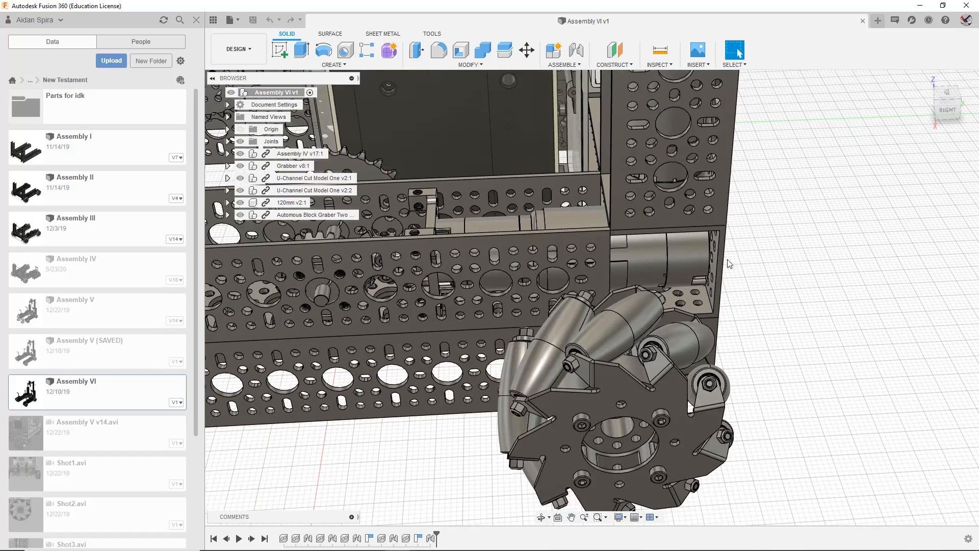
middle_drag(463, 257, 756, 202)
middle_drag(455, 200, 714, 243)
scroll(383, 216, down, 1)
middle_drag(405, 215, 406, 214)
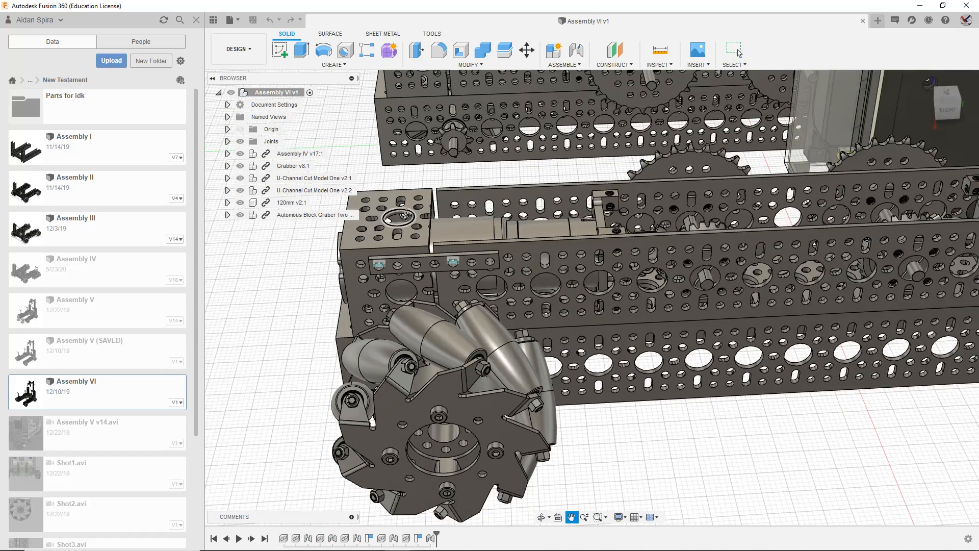
Step: Examine up close the flat perforated bracket bridging the gap between the channel sections above the front wheel
scroll(433, 195, down, 2)
scroll(459, 204, up, 7)
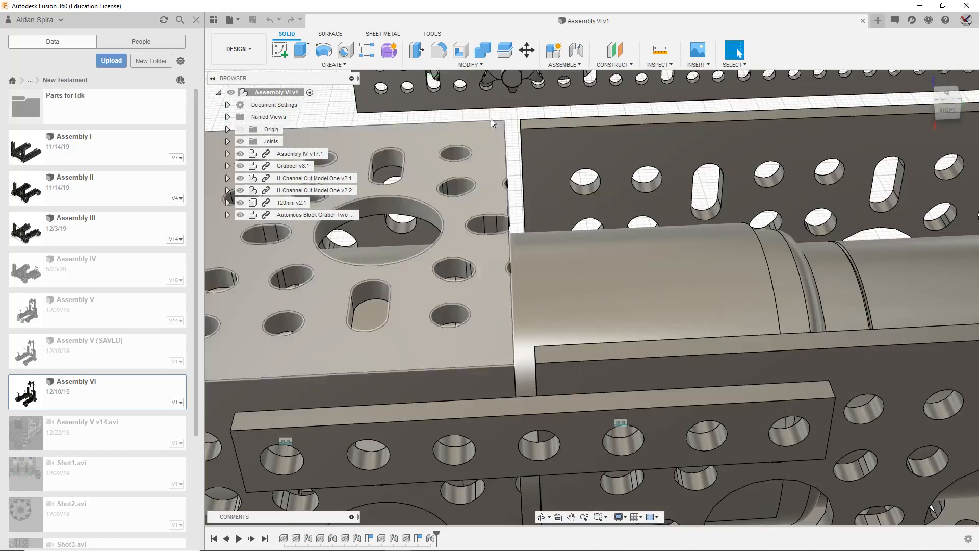
scroll(494, 207, up, 1)
middle_drag(662, 240, 656, 171)
middle_drag(603, 200, 593, 91)
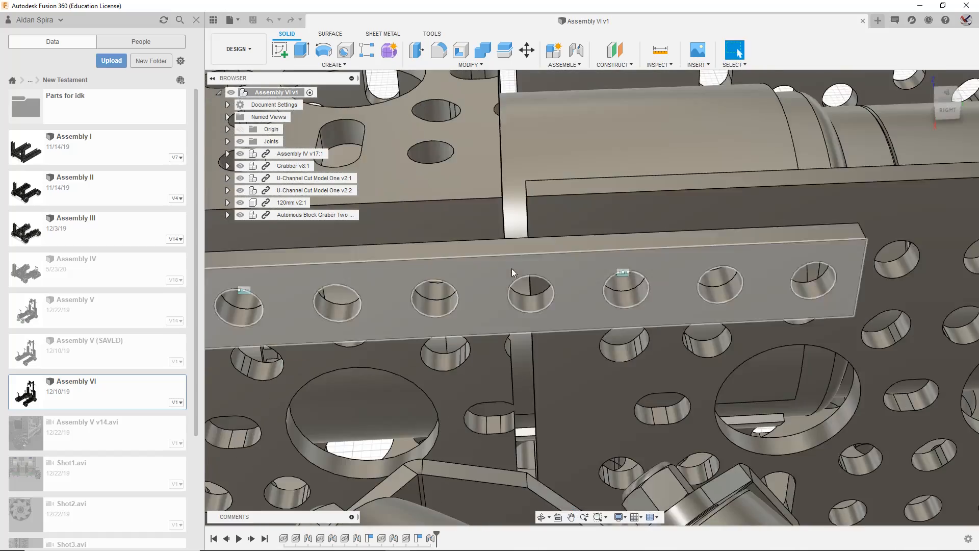
scroll(512, 269, down, 1)
scroll(599, 262, down, 4)
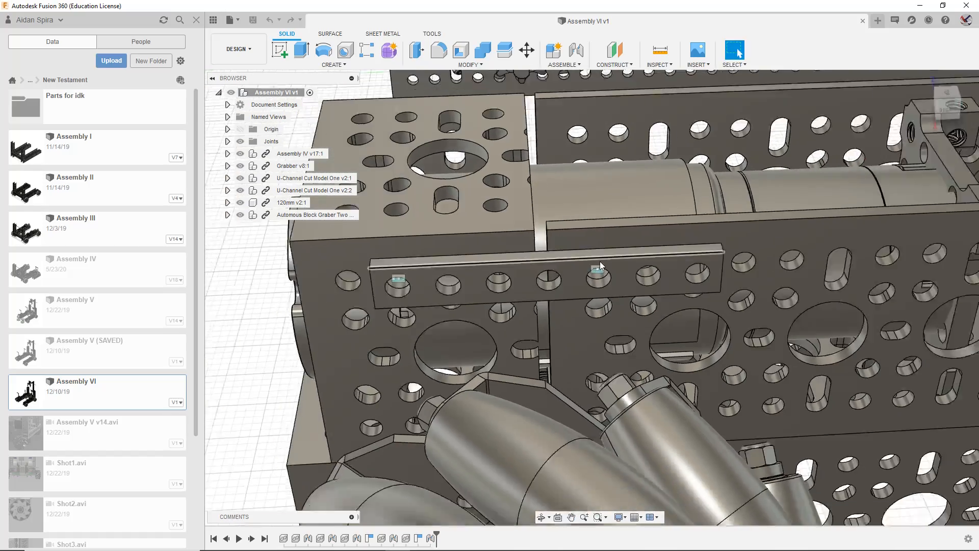
middle_drag(605, 245, 583, 269)
scroll(515, 224, up, 3)
scroll(515, 224, down, 5)
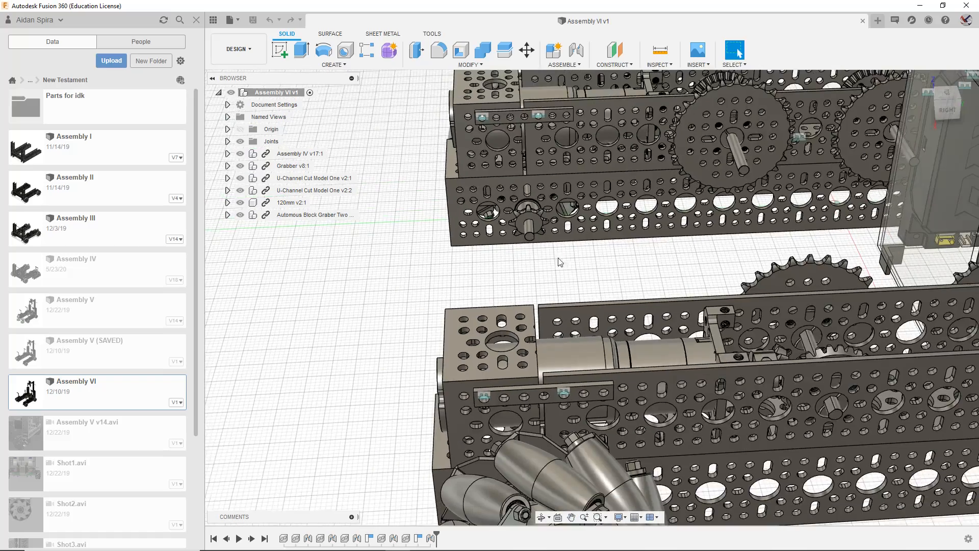
scroll(892, 188, down, 2)
click(966, 105)
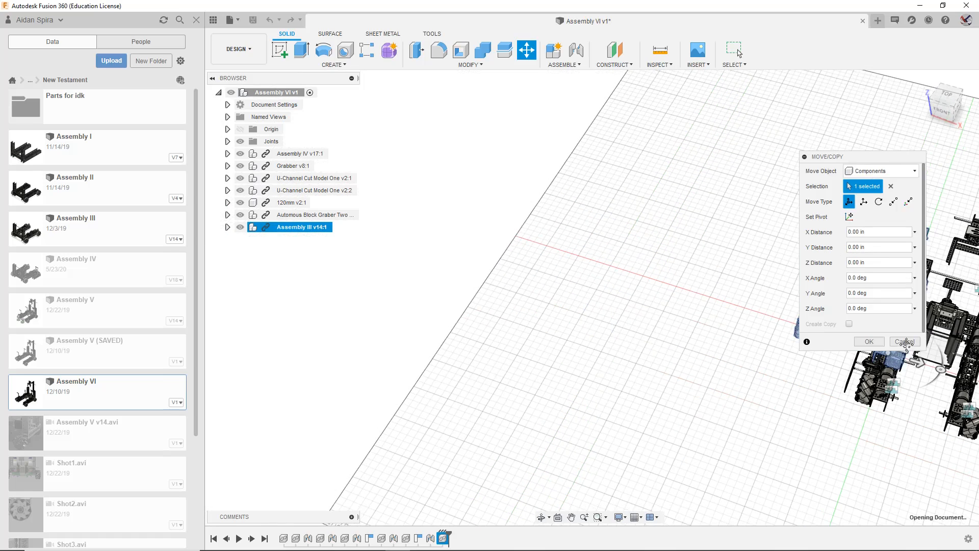
Step: Cancel the move of the inserted Assembly III and delete that component from Assembly VI
click(906, 342)
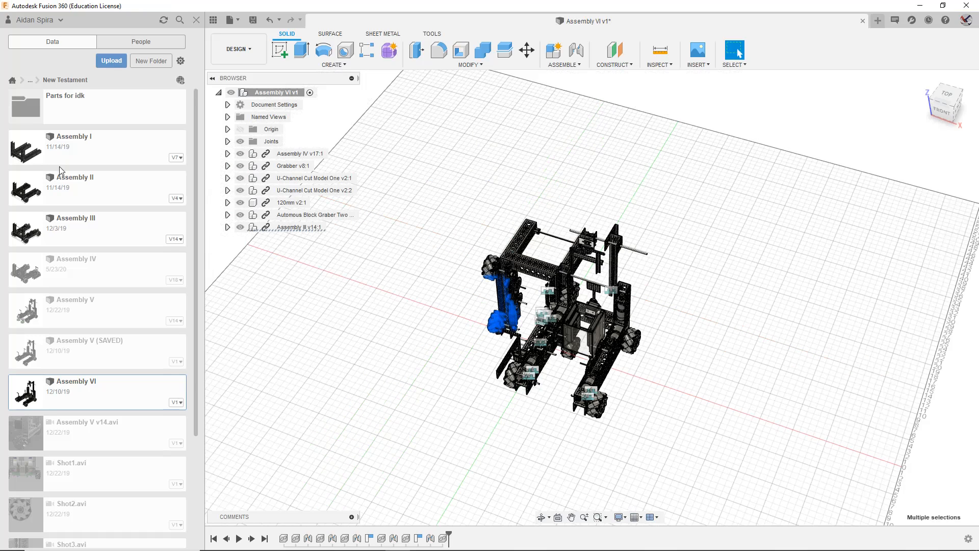
key(Escape)
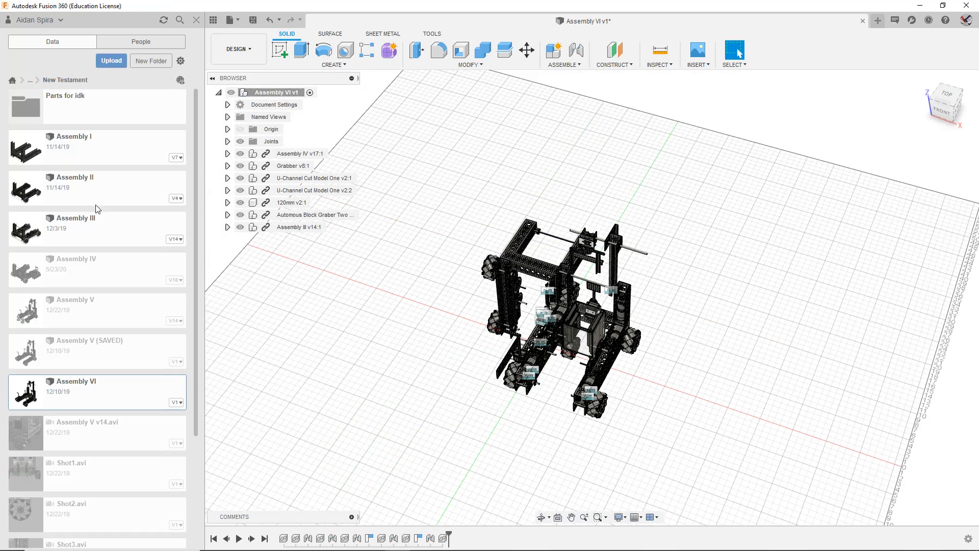
click(295, 227)
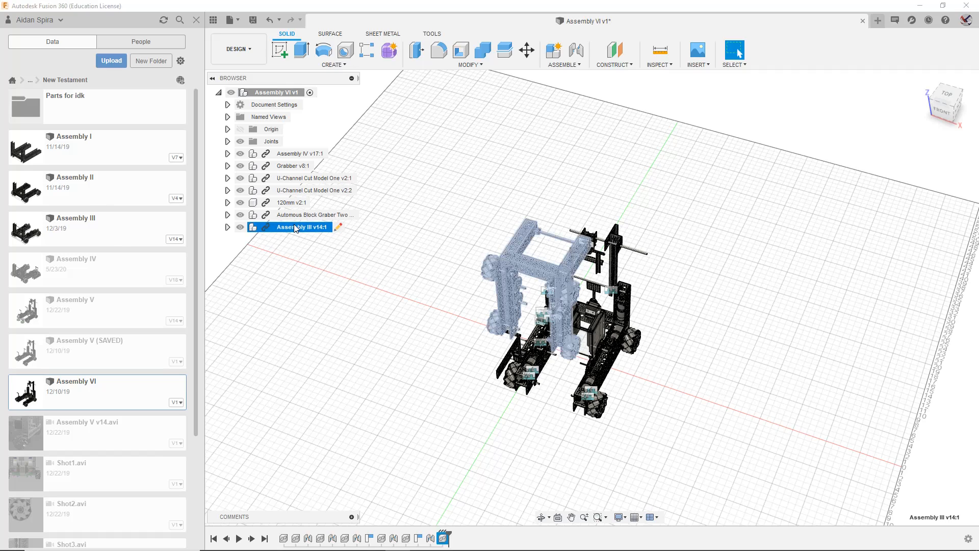
right_click(295, 229)
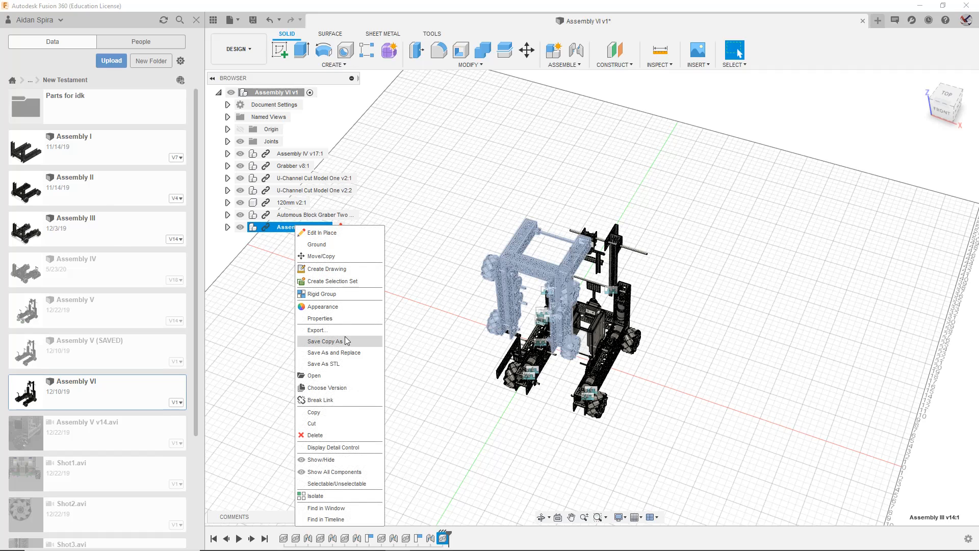
click(316, 435)
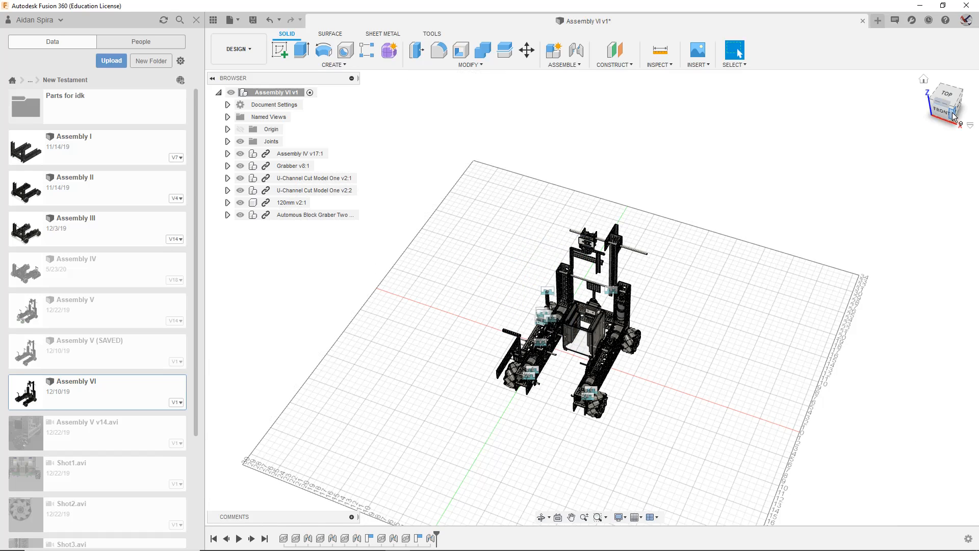
drag(952, 113, 941, 116)
scroll(719, 295, down, 2)
scroll(588, 244, up, 2)
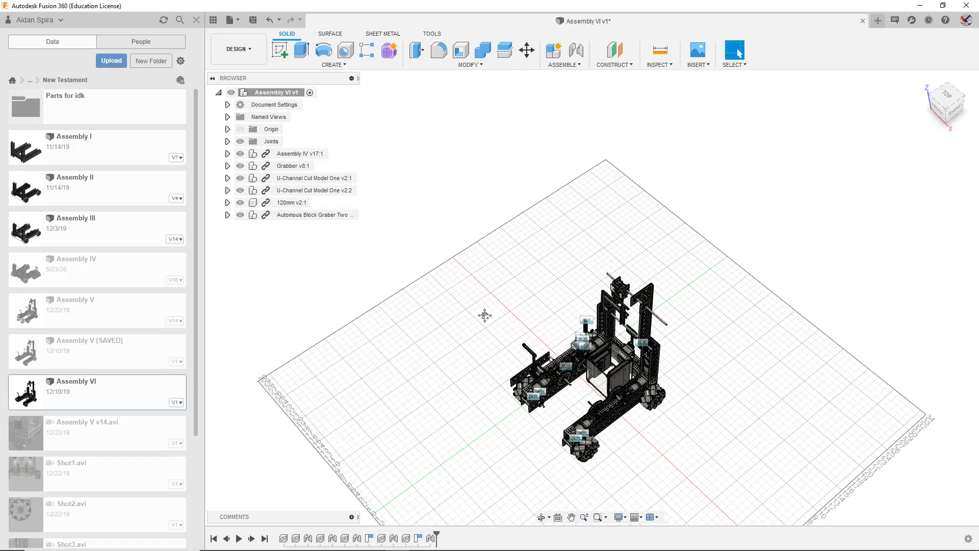
middle_drag(448, 310, 417, 237)
right_click(98, 174)
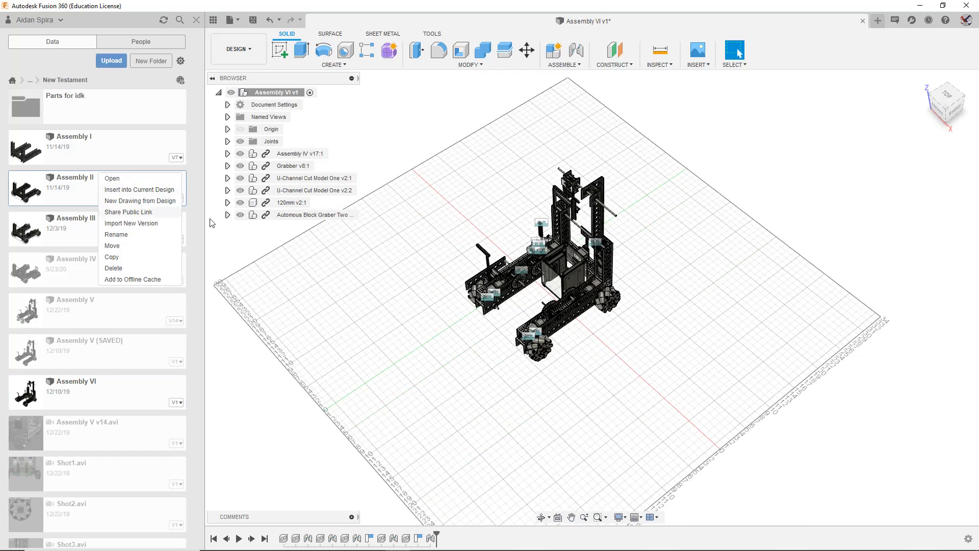
click(379, 272)
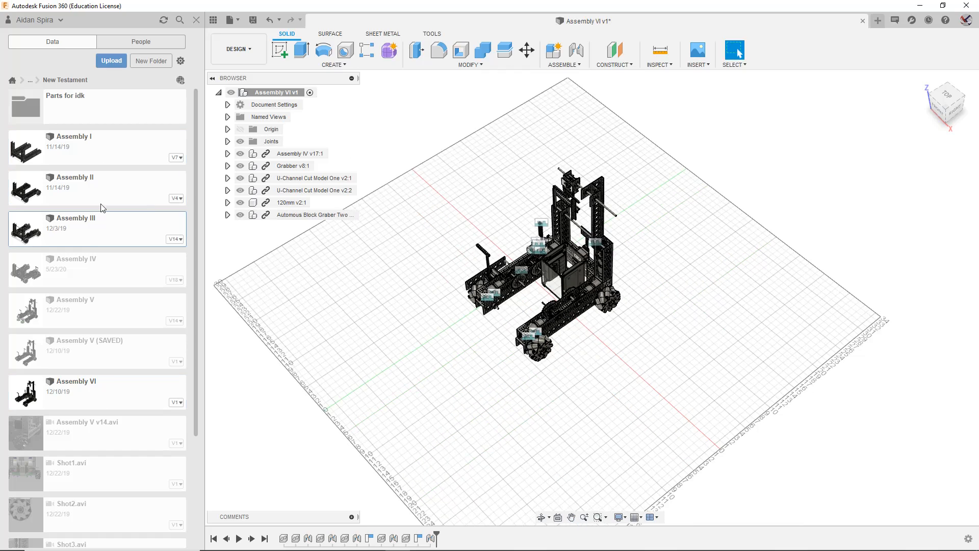
right_click(102, 136)
click(431, 400)
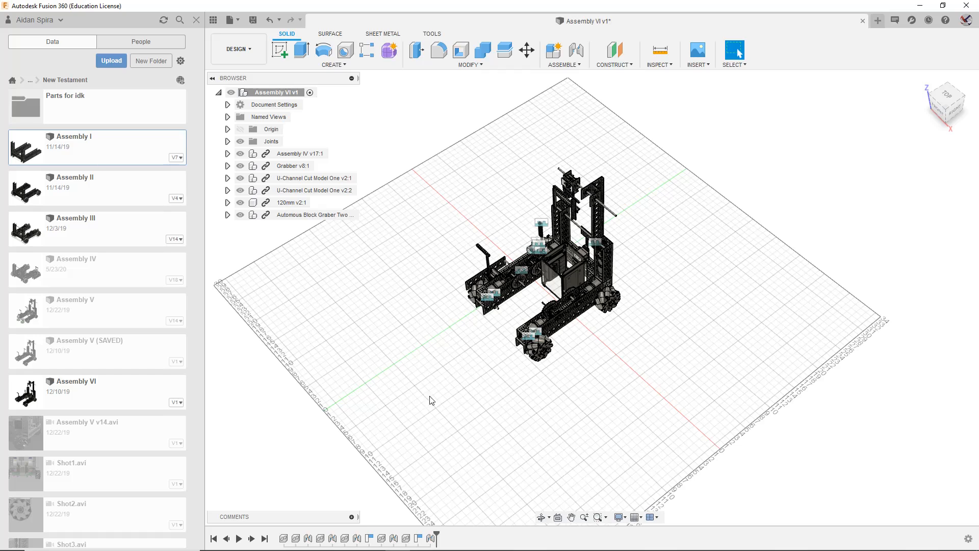
right_click(135, 191)
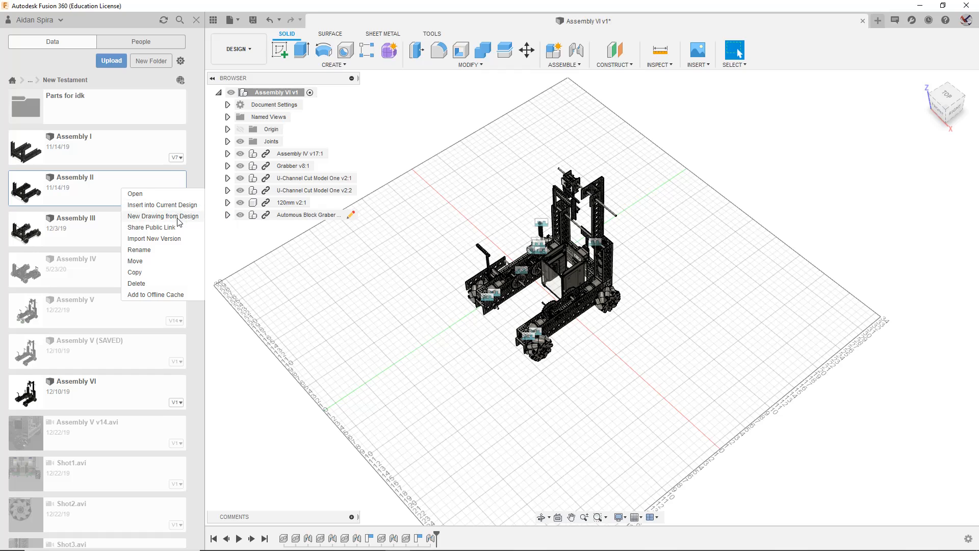
click(237, 48)
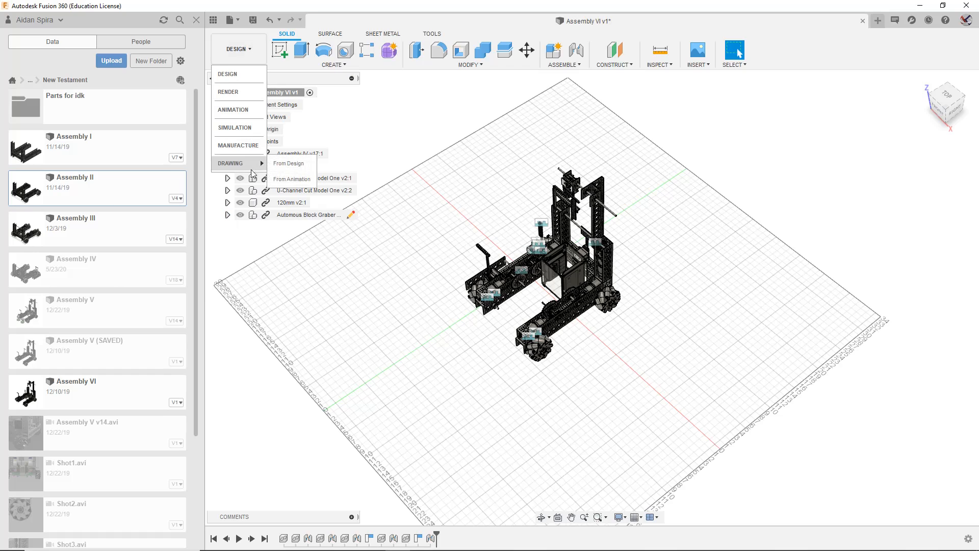
click(352, 352)
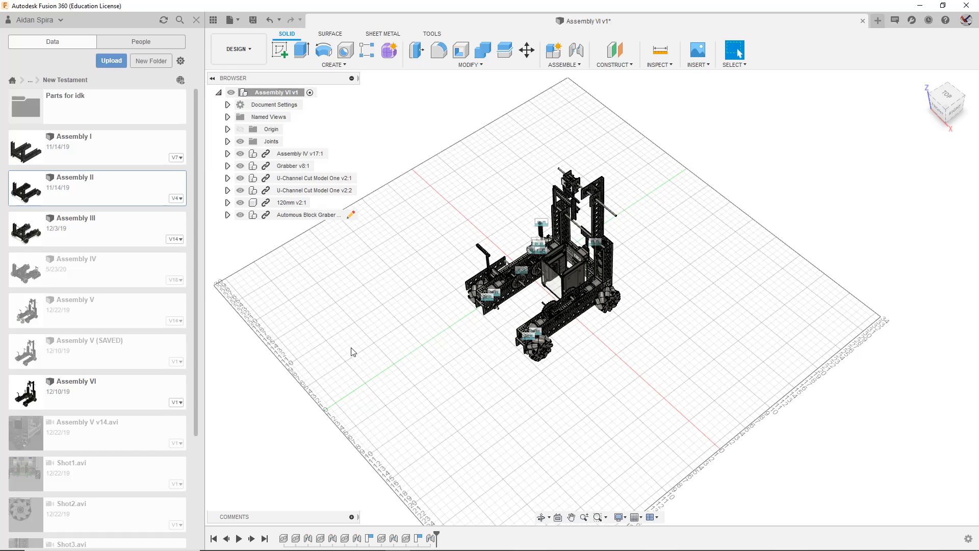
right_click(131, 151)
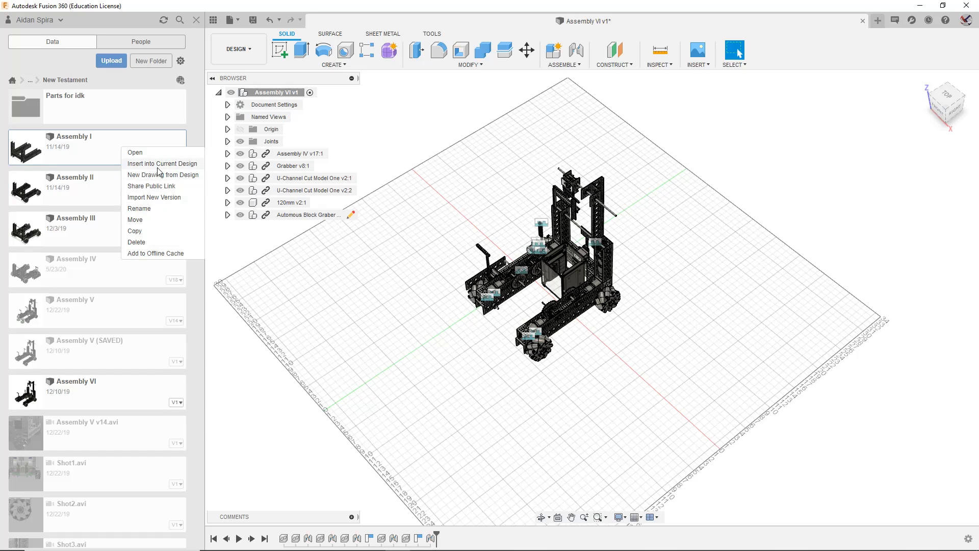
click(305, 319)
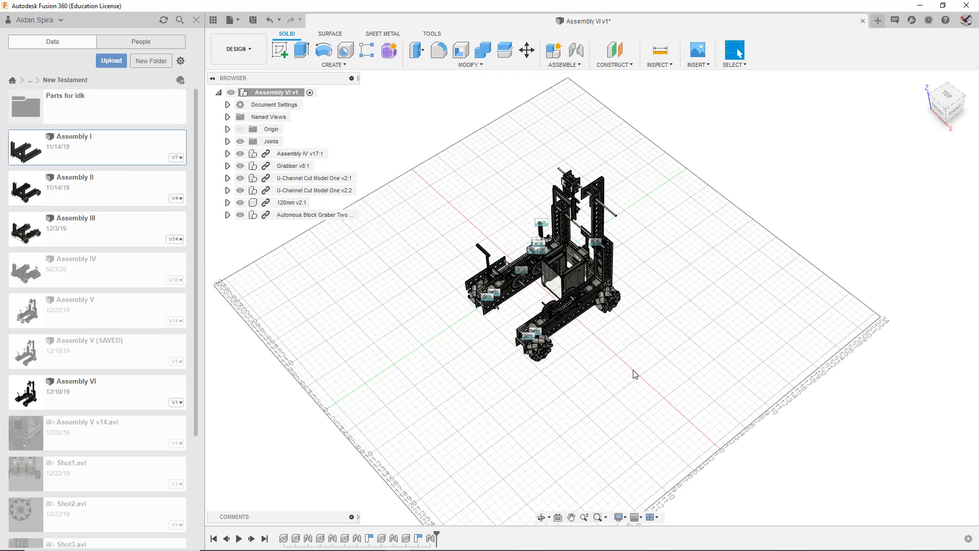
Step: View Assembly VI from above its right side and from the rear corner, around the upright channel towers
mouse_move(940, 133)
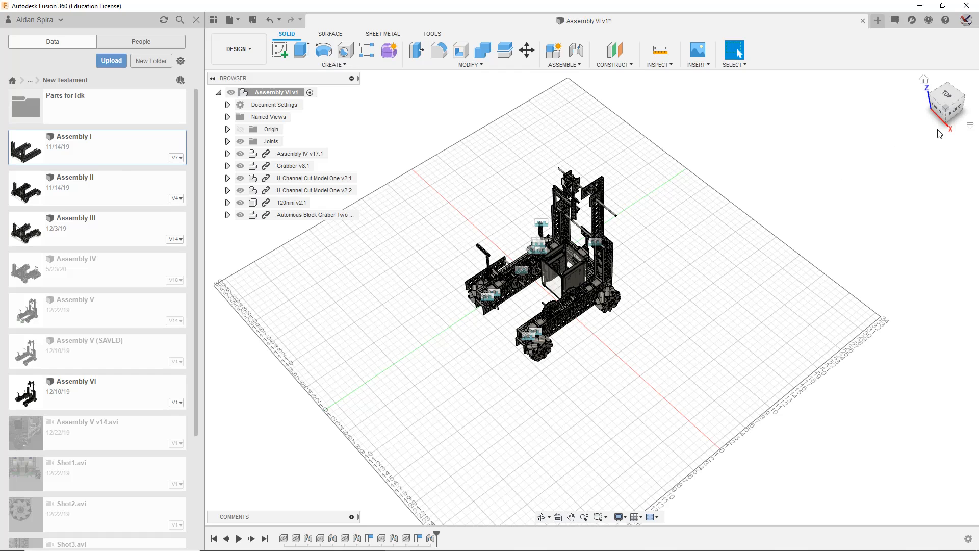
click(947, 96)
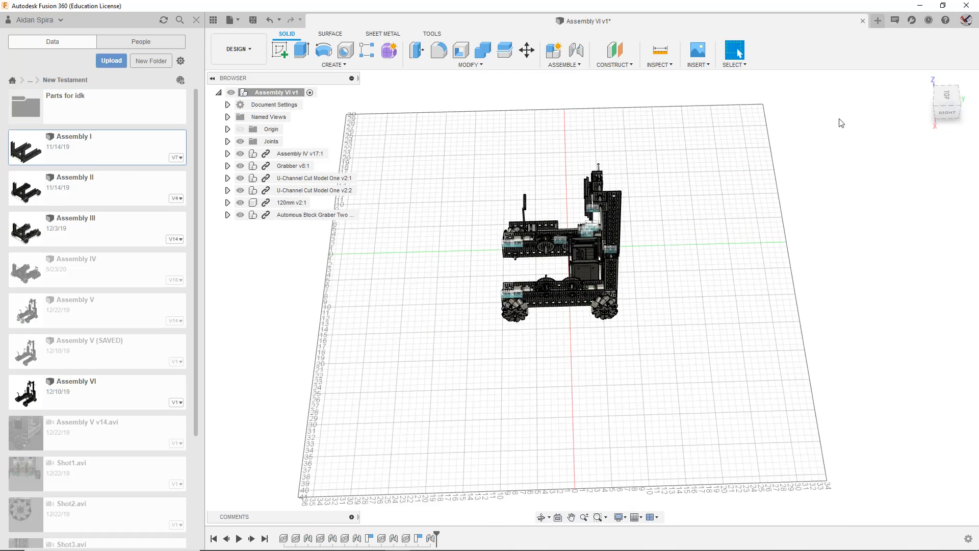
scroll(586, 285, up, 6)
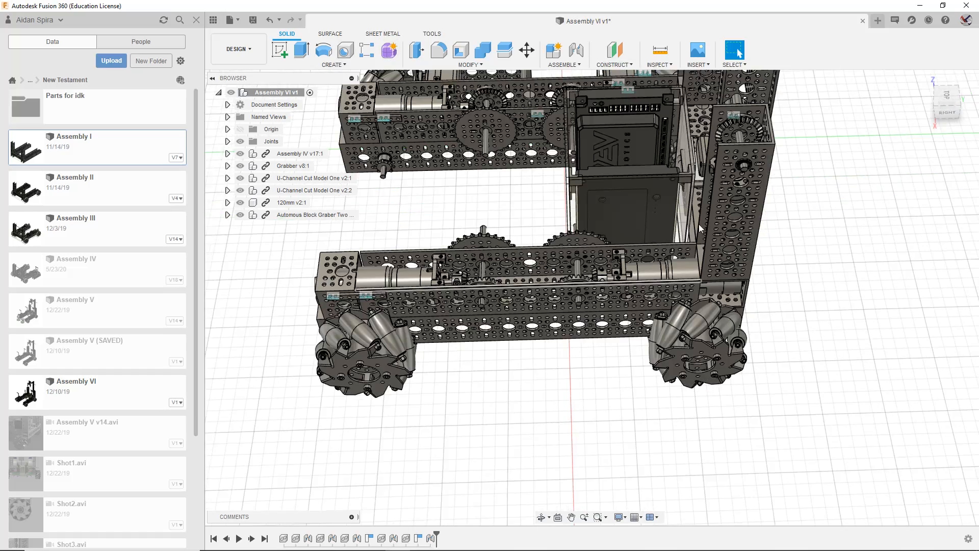
click(941, 106)
click(740, 163)
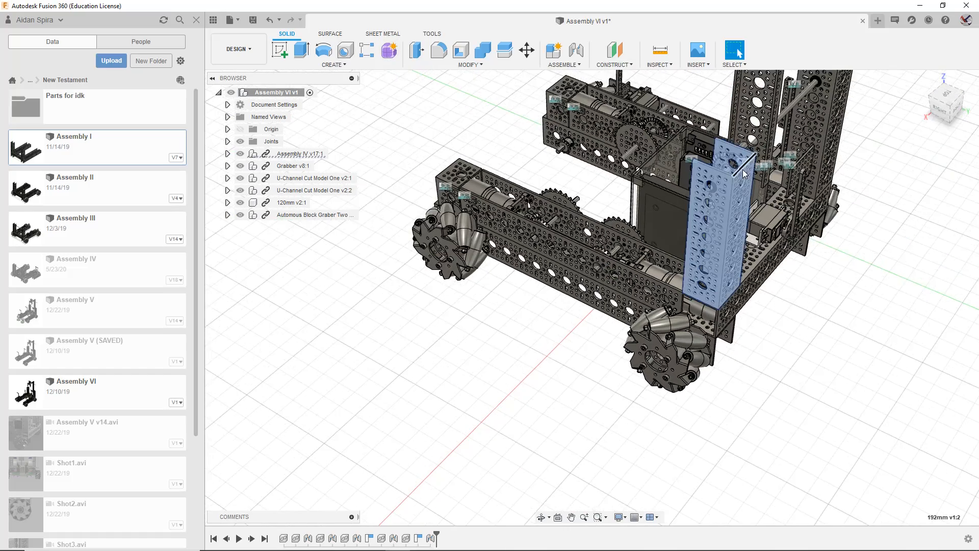
click(944, 117)
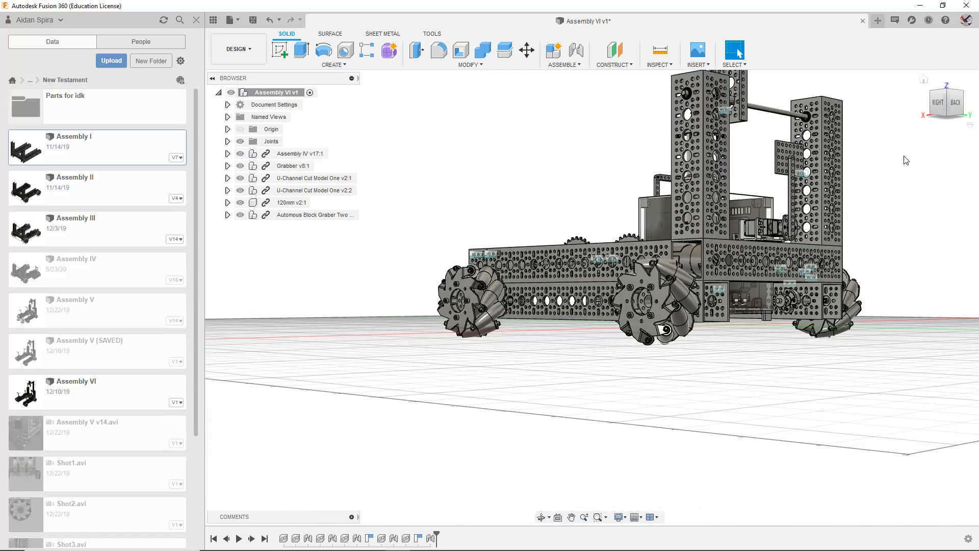
Step: View Assembly VI from above its front right corner and around to the front left corner, including the upright towers and electronics box
mouse_move(941, 124)
mouse_down()
mouse_move(963, 153)
mouse_move(1, 150)
mouse_up()
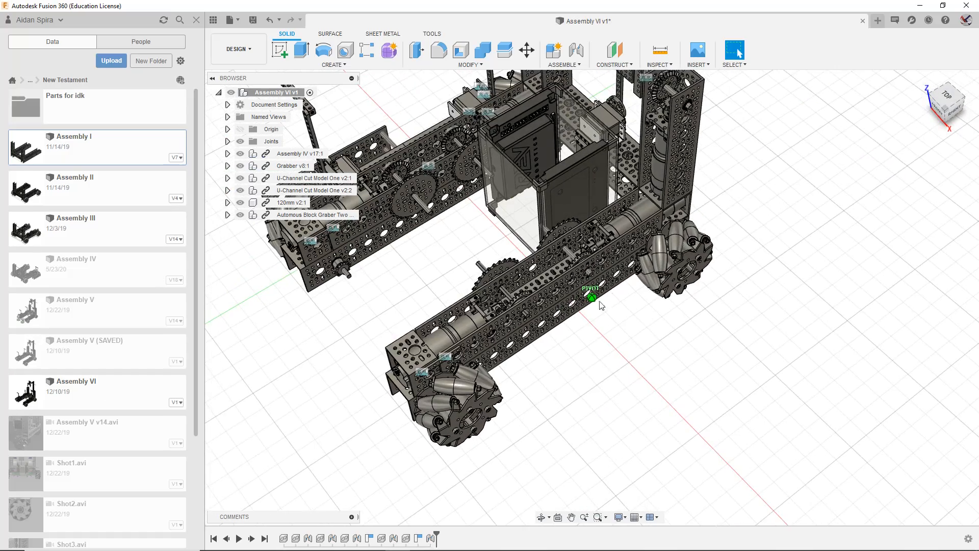
middle_drag(686, 248, 935, 119)
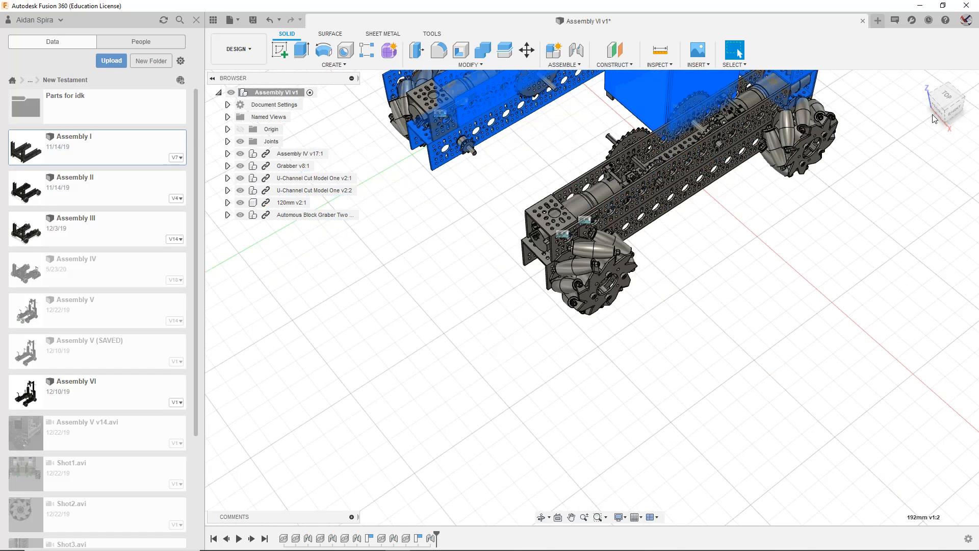
click(806, 265)
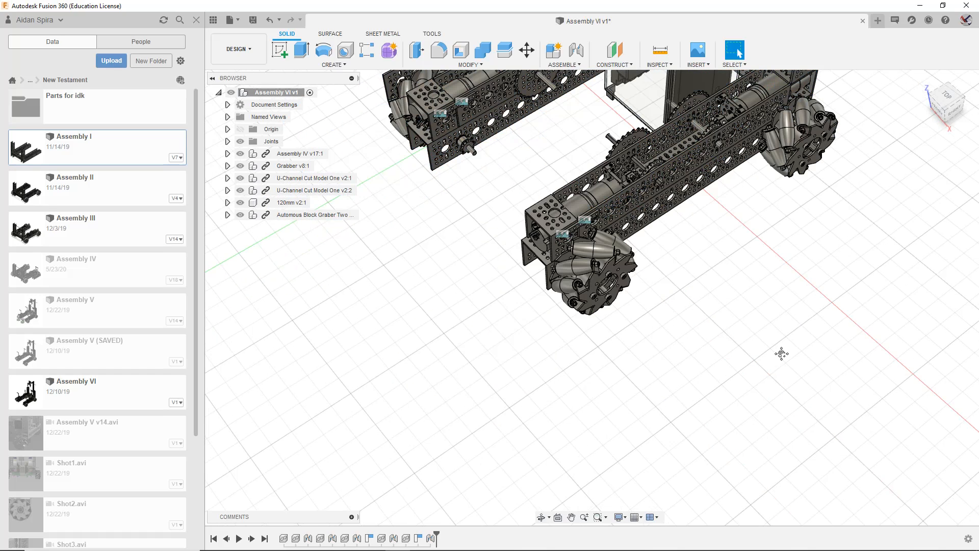
middle_drag(782, 354, 734, 428)
scroll(780, 299, down, 2)
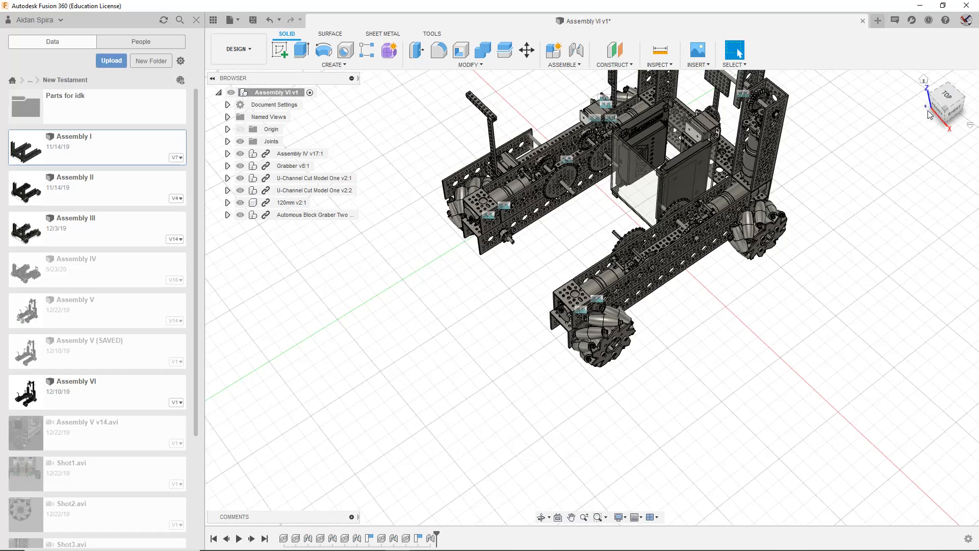
click(945, 107)
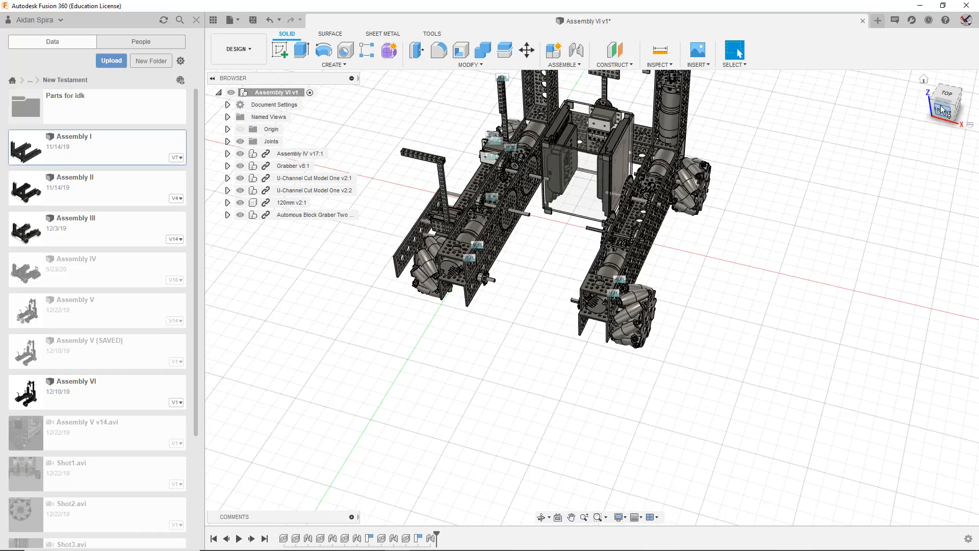
click(955, 106)
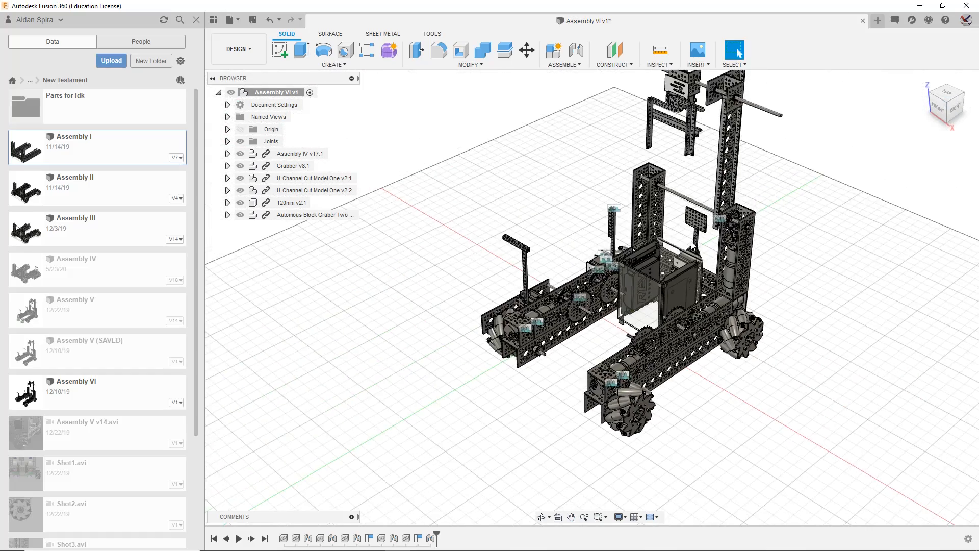
mouse_move(942, 104)
mouse_down()
mouse_move(959, 114)
mouse_move(970, 105)
mouse_move(953, 107)
mouse_move(976, 95)
mouse_up()
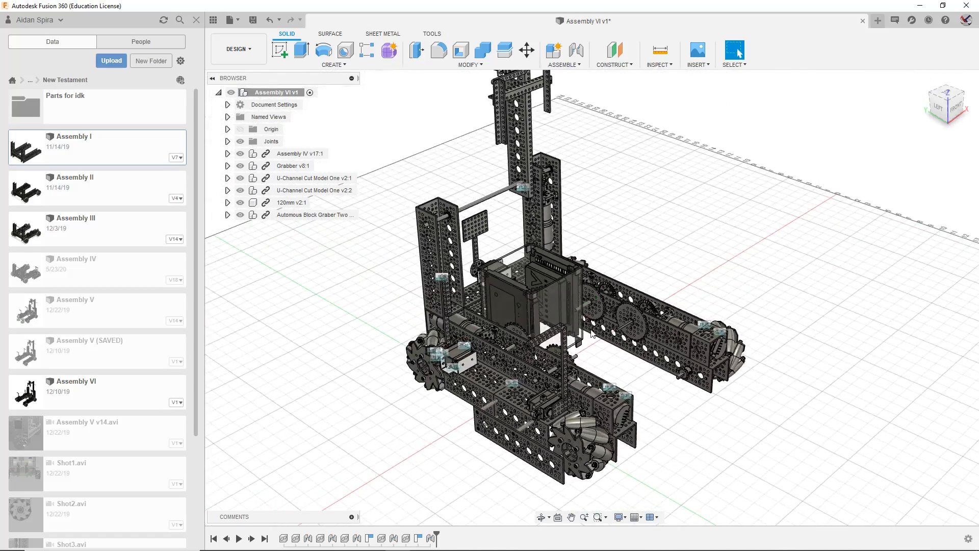
Step: Examine up close the servo and its mounting bracket beside the rear left mecanum wheel
scroll(473, 387, up, 4)
scroll(473, 388, up, 5)
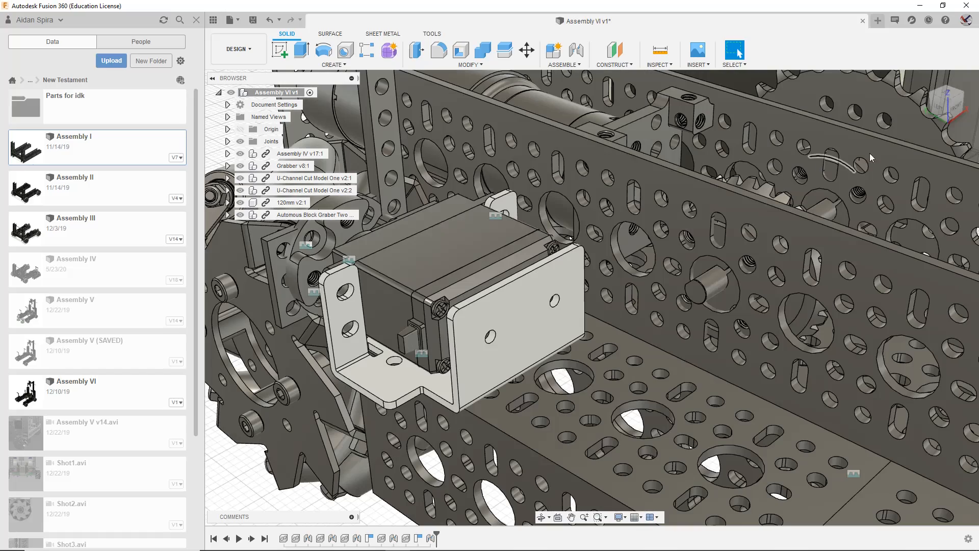
mouse_move(941, 94)
mouse_down()
mouse_move(973, 75)
mouse_move(962, 109)
mouse_up()
middle_drag(622, 295, 696, 268)
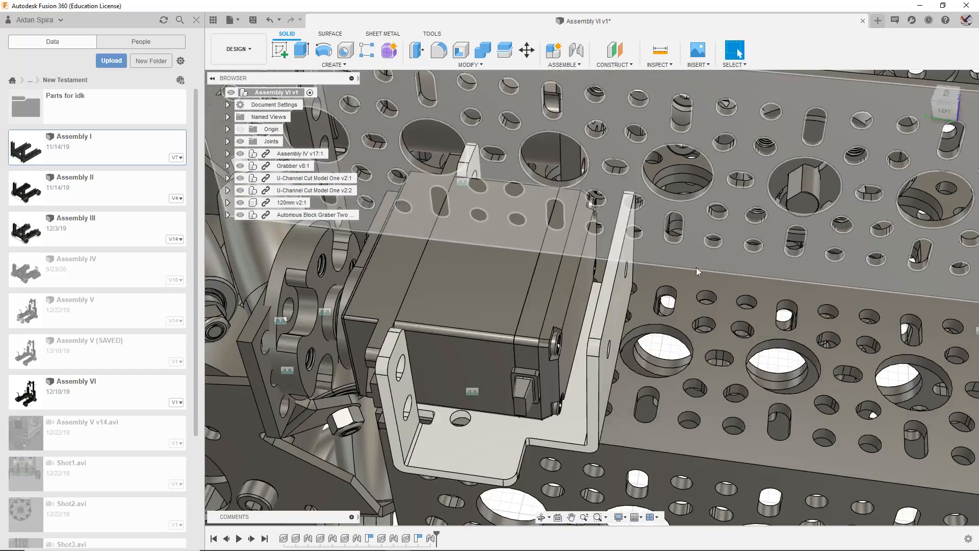
scroll(595, 306, up, 1)
scroll(595, 306, down, 10)
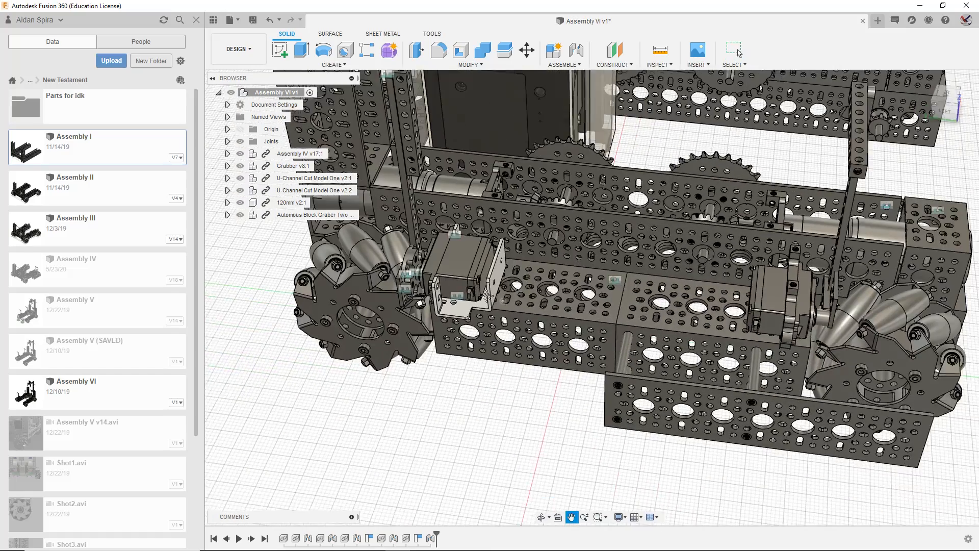
Step: Measure the length of the long upper edge of the channel running behind the two servos on the left side rail
scroll(724, 352, up, 1)
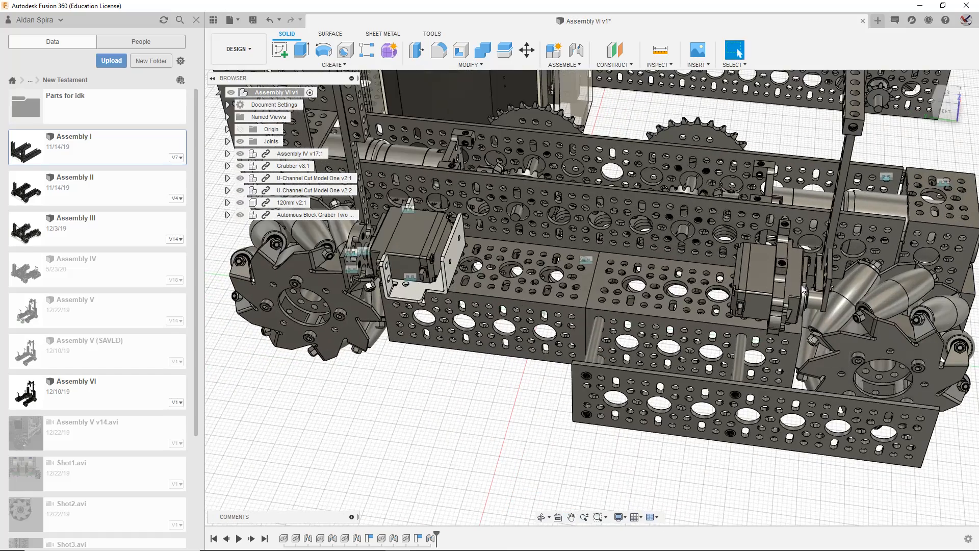
middle_drag(891, 210, 706, 287)
scroll(785, 199, down, 1)
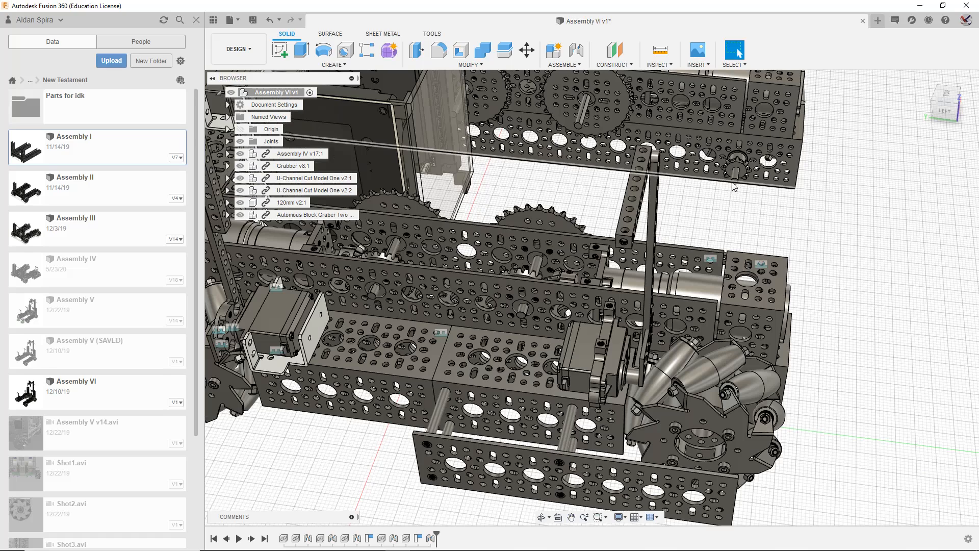
middle_drag(507, 264, 616, 284)
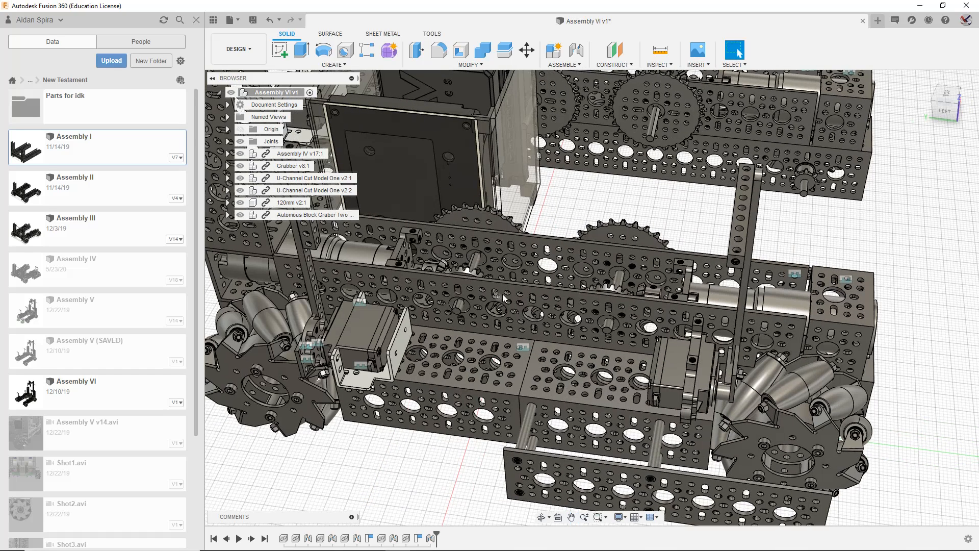
key(i)
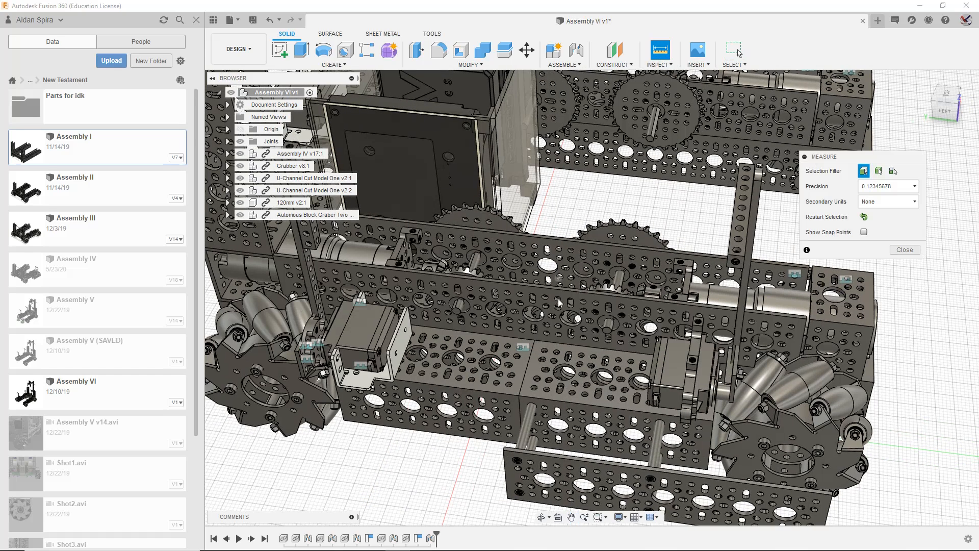
click(562, 295)
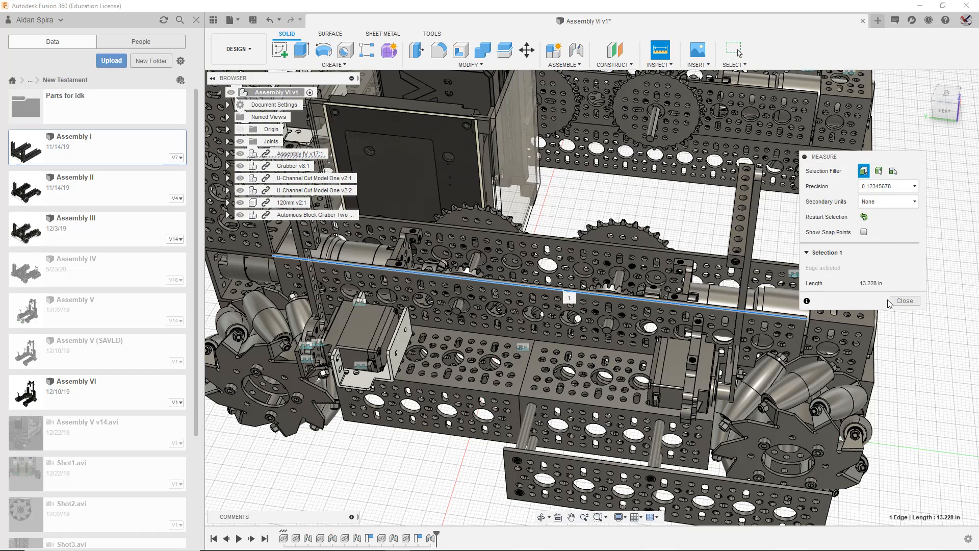
click(904, 299)
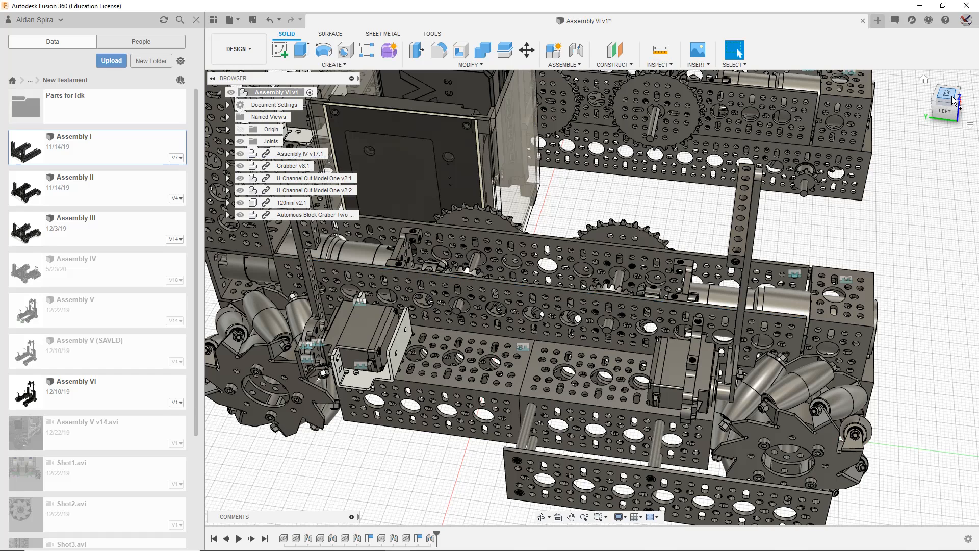
middle_drag(732, 423, 753, 429)
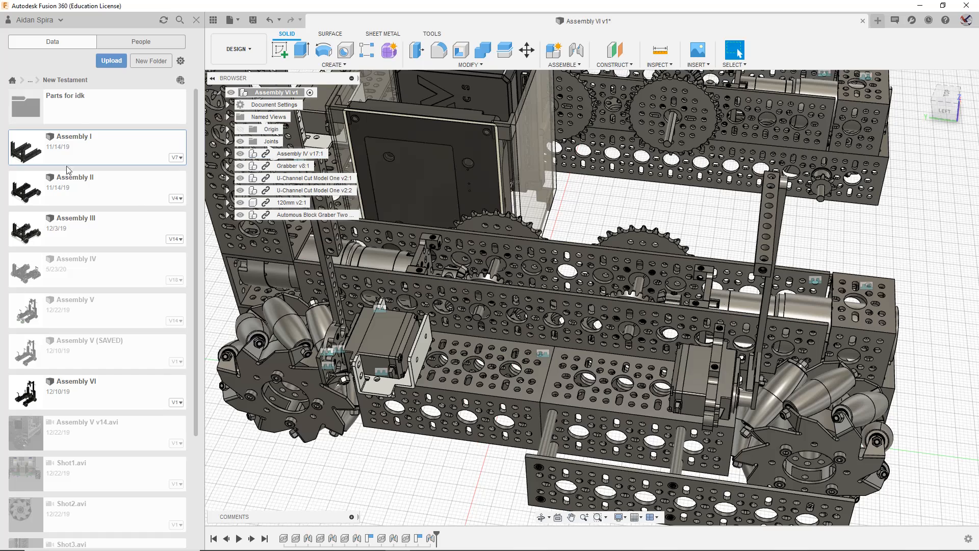
Step: Browse from the Parts for idk folder up to Skystone 2019-2020 and open its Parts Catalog folder
click(74, 117)
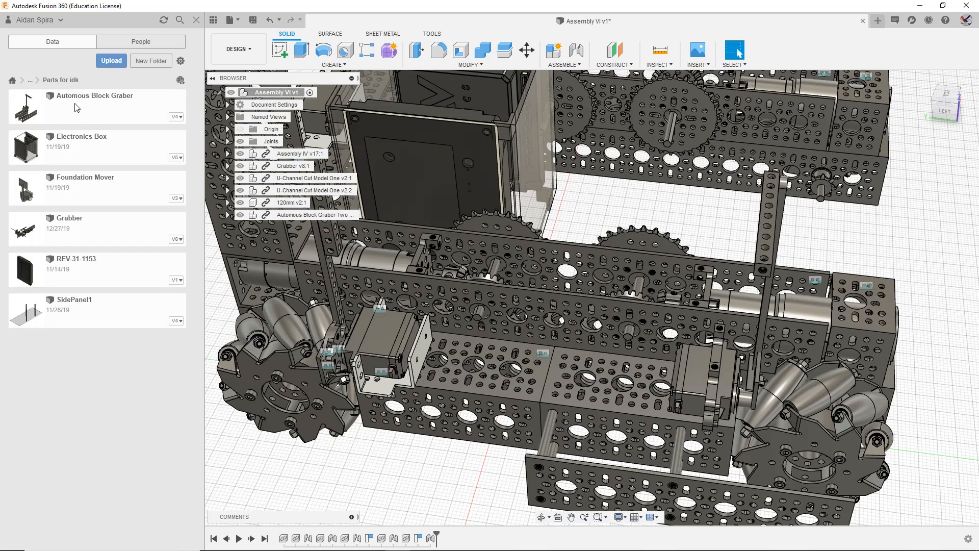
click(29, 81)
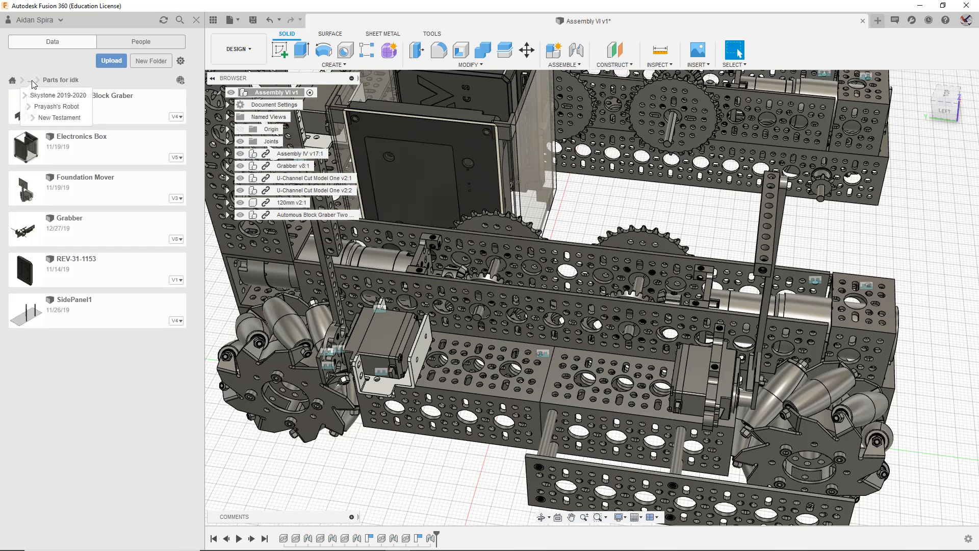
click(44, 97)
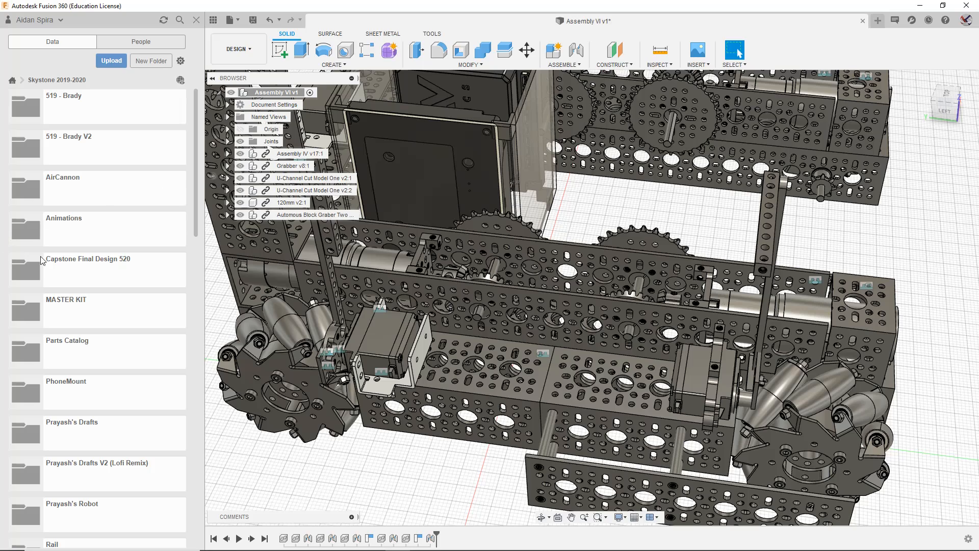
scroll(104, 352, down, 3)
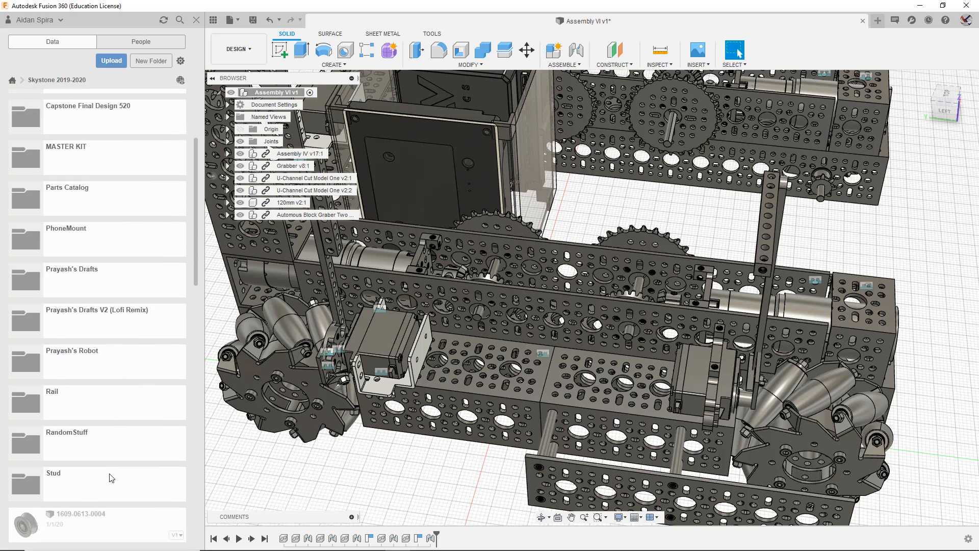
scroll(112, 478, up, 3)
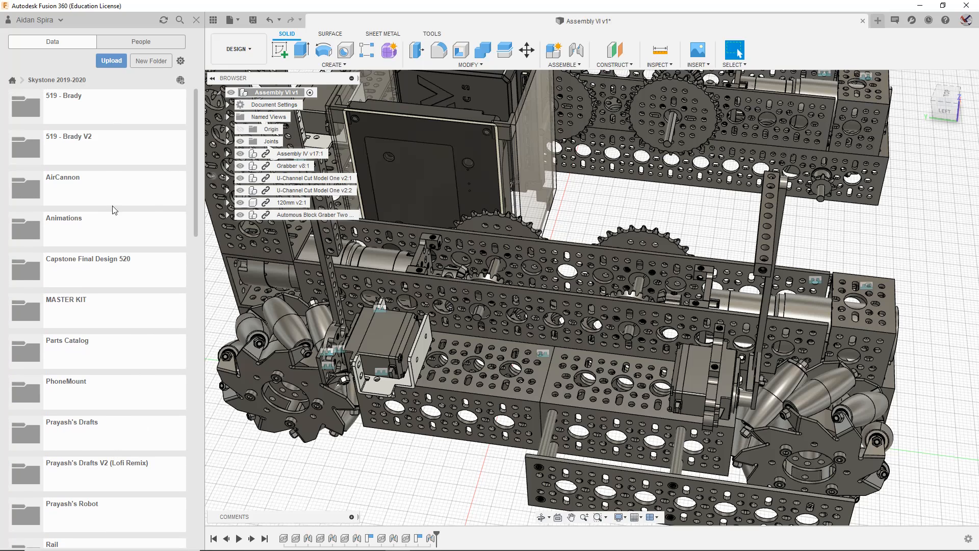
click(104, 357)
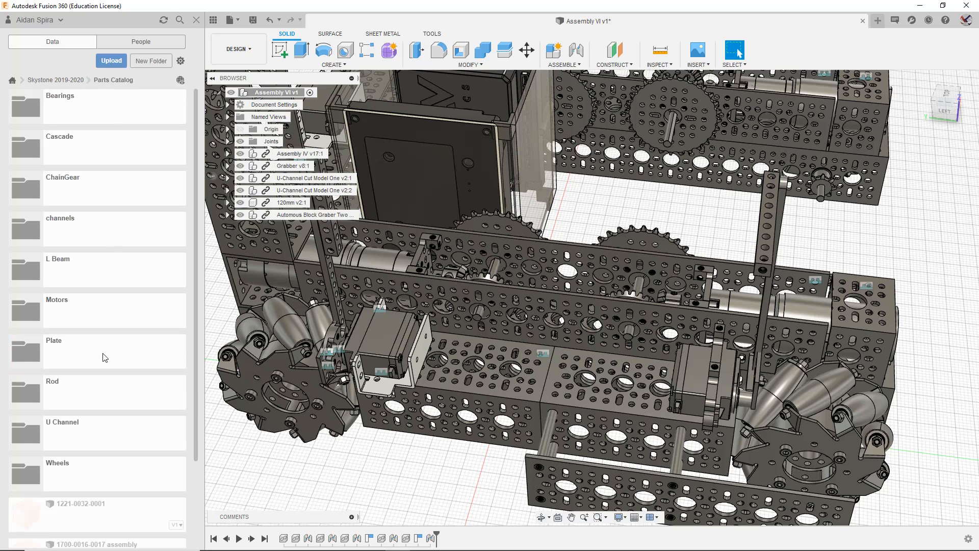
scroll(82, 388, down, 2)
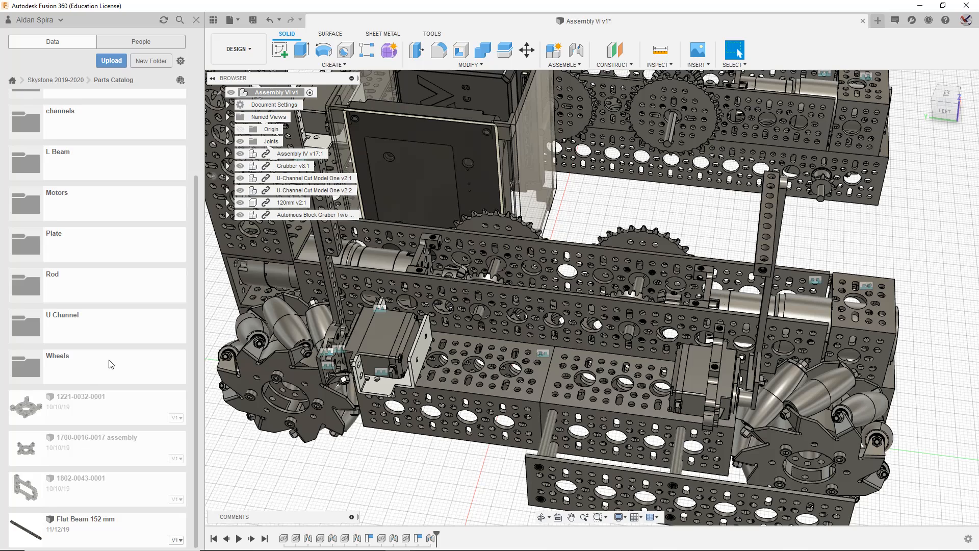
scroll(147, 270, up, 2)
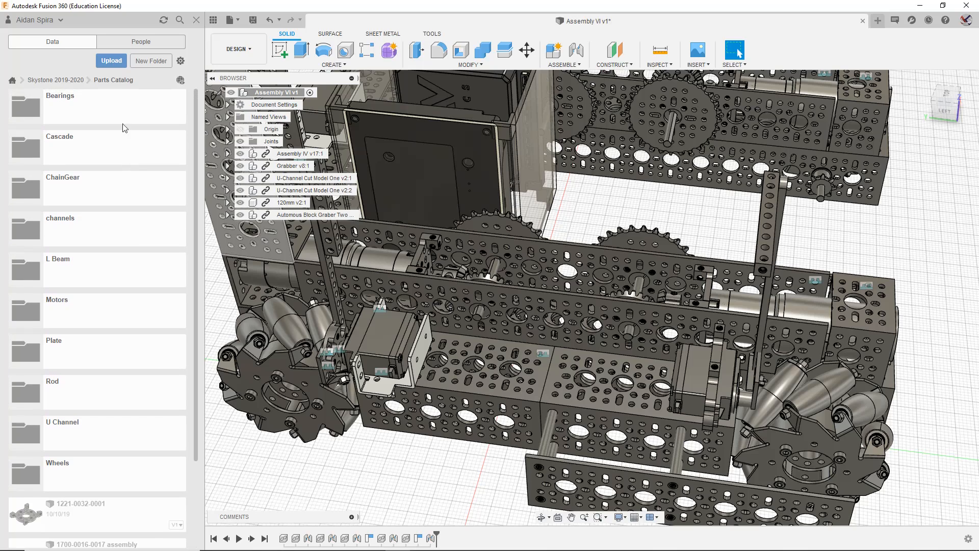
Step: Look through the Bearings, Cascade, ChainGear and channels folders of the Parts Catalog, including the list of channel lengths
click(101, 114)
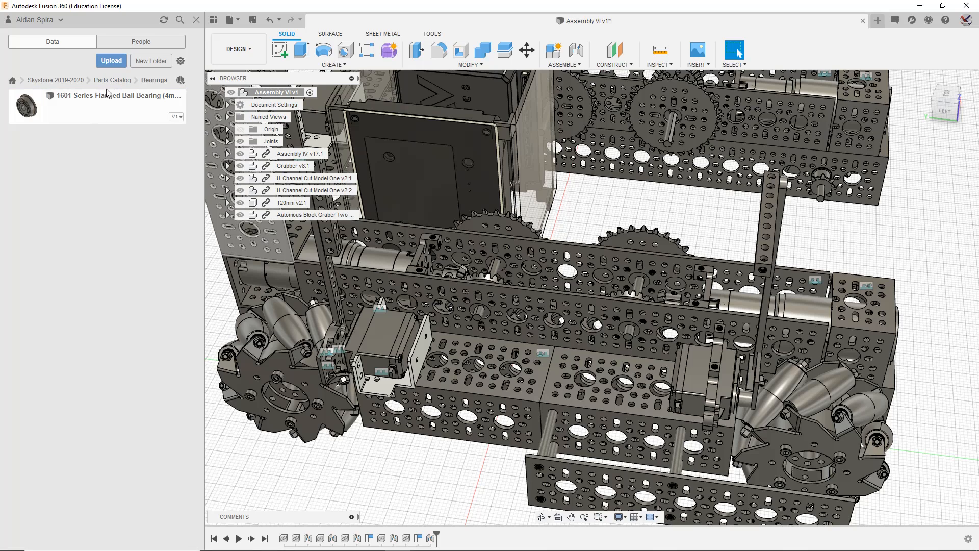
click(119, 80)
click(97, 150)
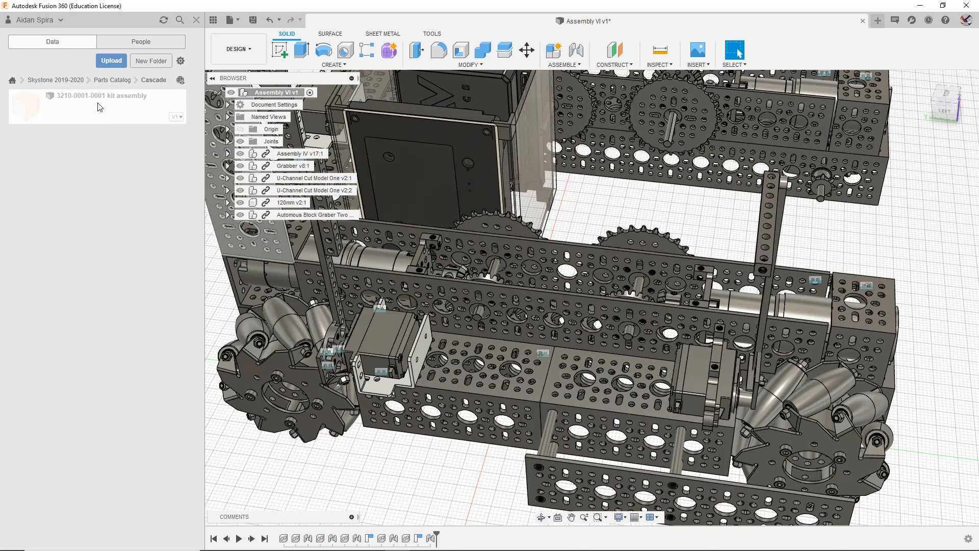
click(107, 81)
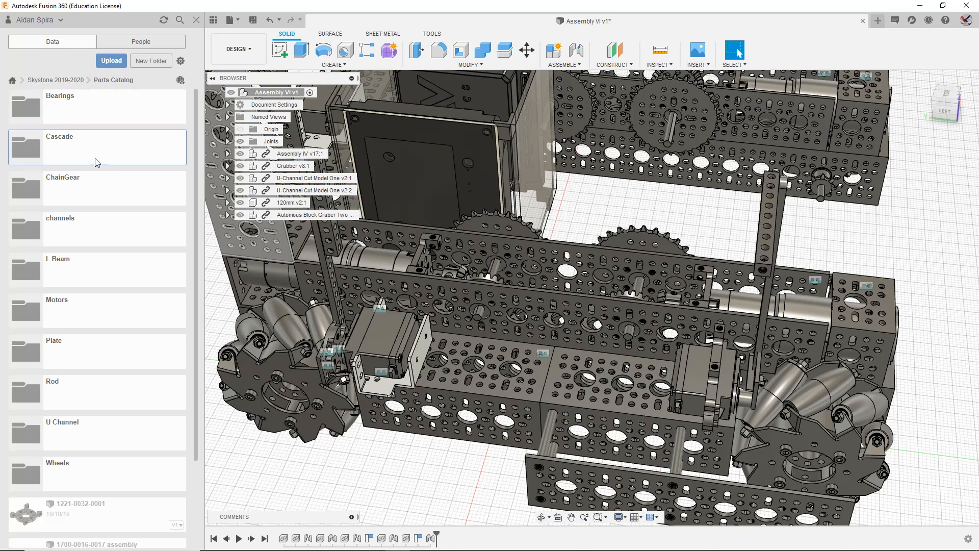
click(91, 175)
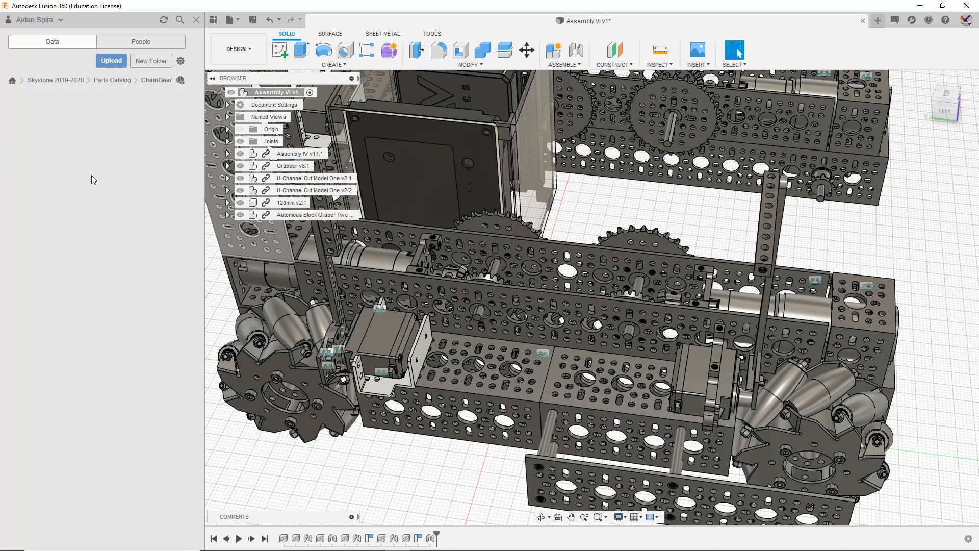
click(126, 80)
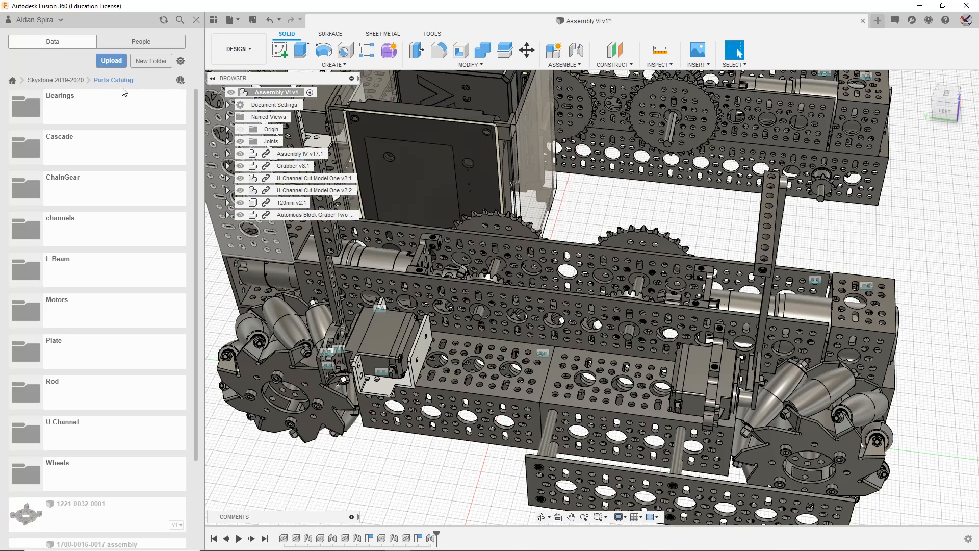
click(94, 245)
scroll(97, 240, down, 5)
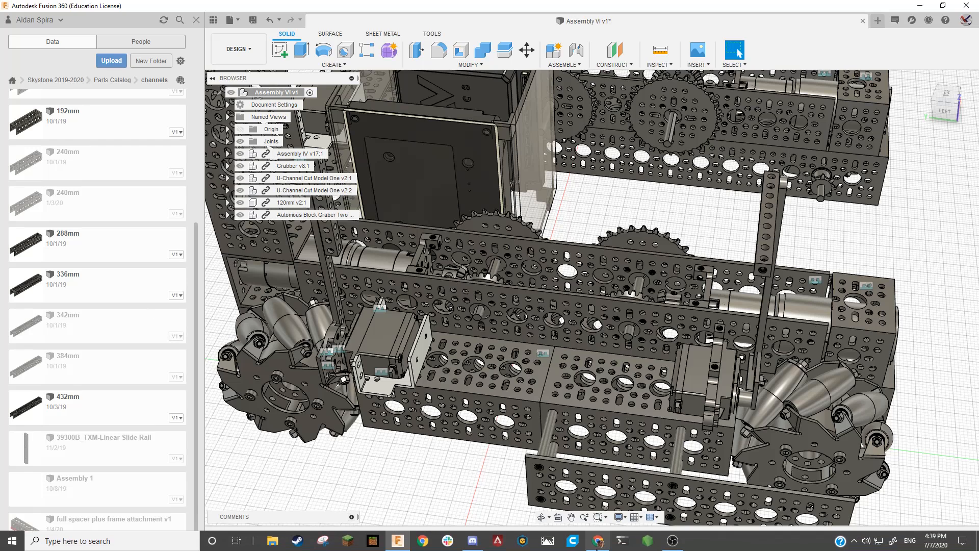
Step: Switch to Chrome in a new window and search the web for "go build"
click(596, 548)
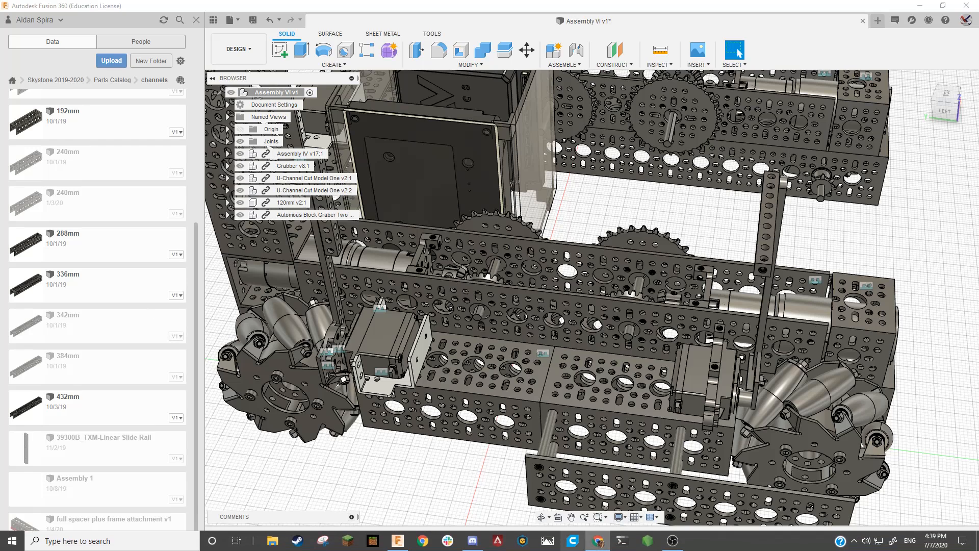
right_click(598, 541)
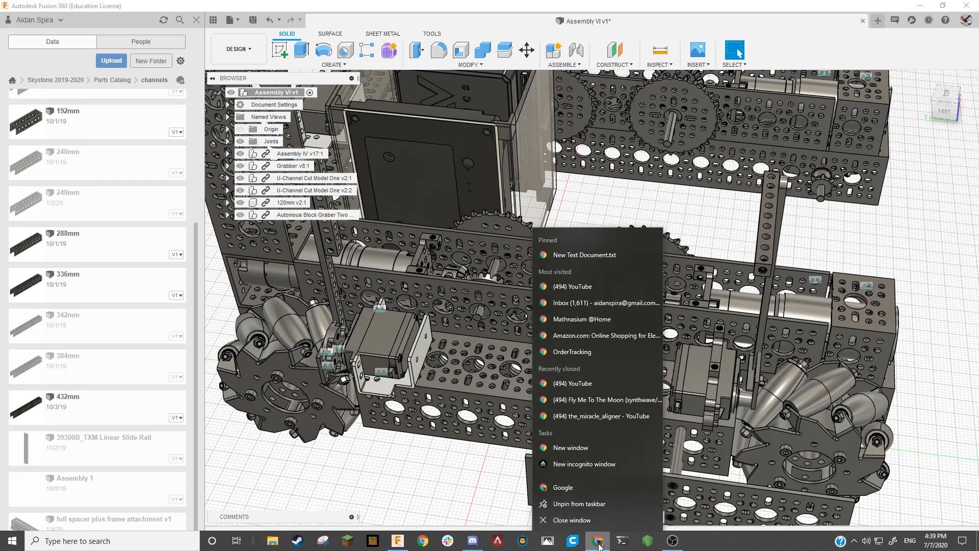
click(598, 445)
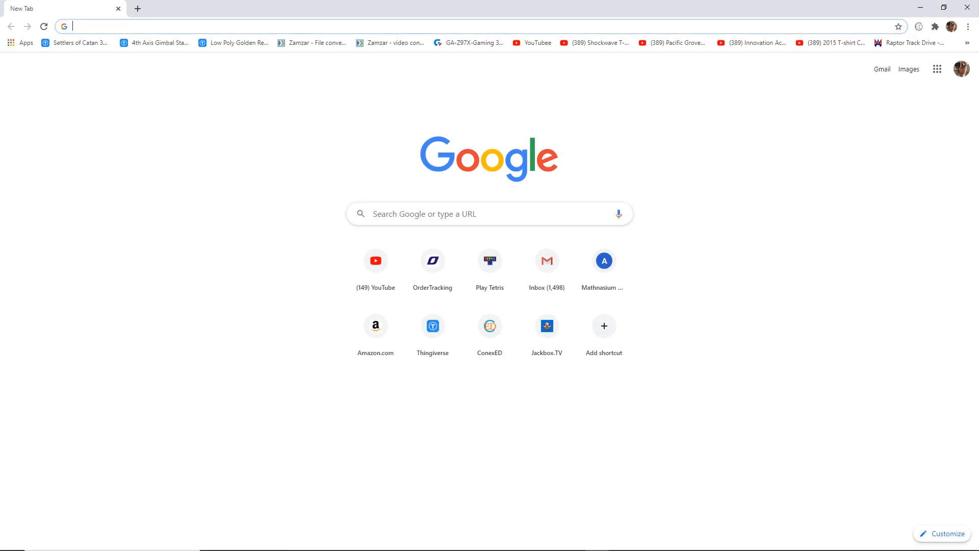
text(GO BUILD)
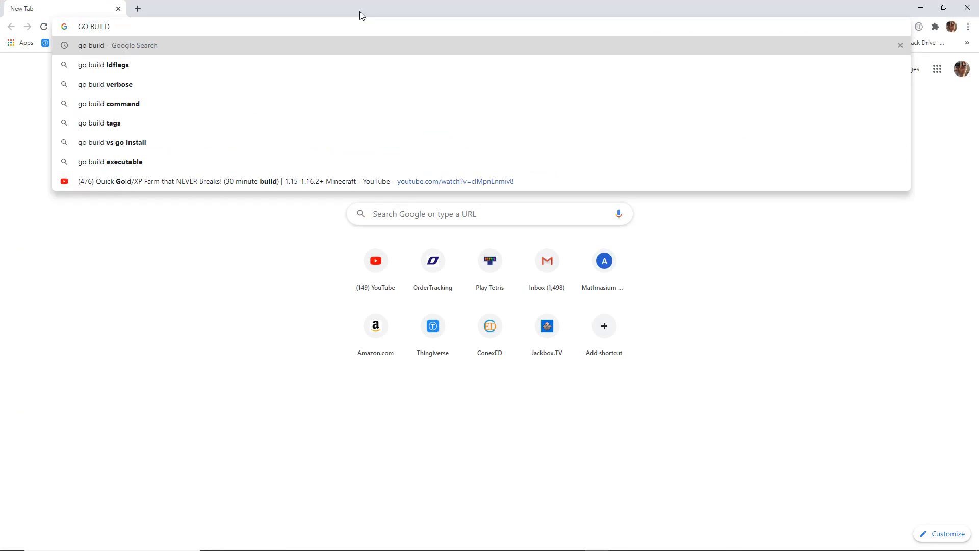
key(Return)
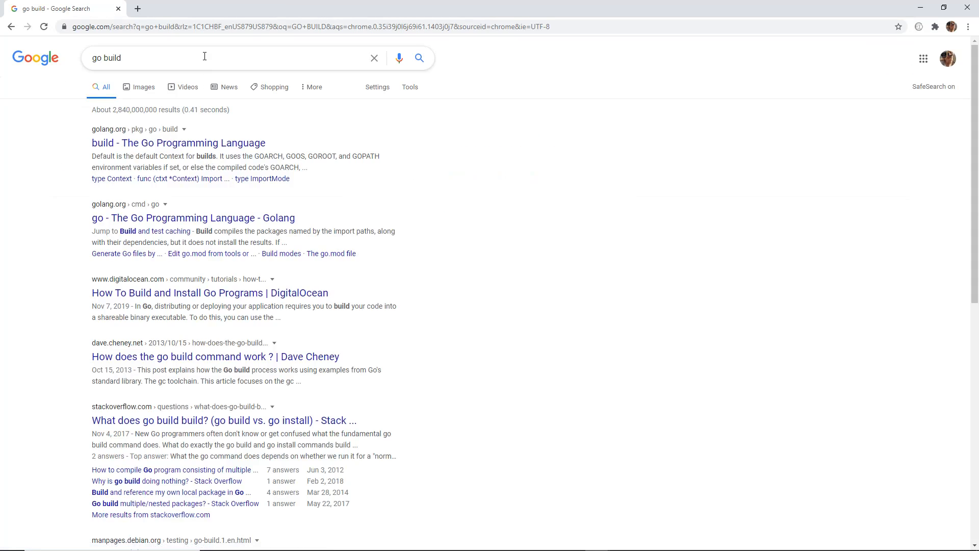
Step: Change the web search to "go builda" and insist on that exact spelling
click(204, 56)
text(a)
key(Return)
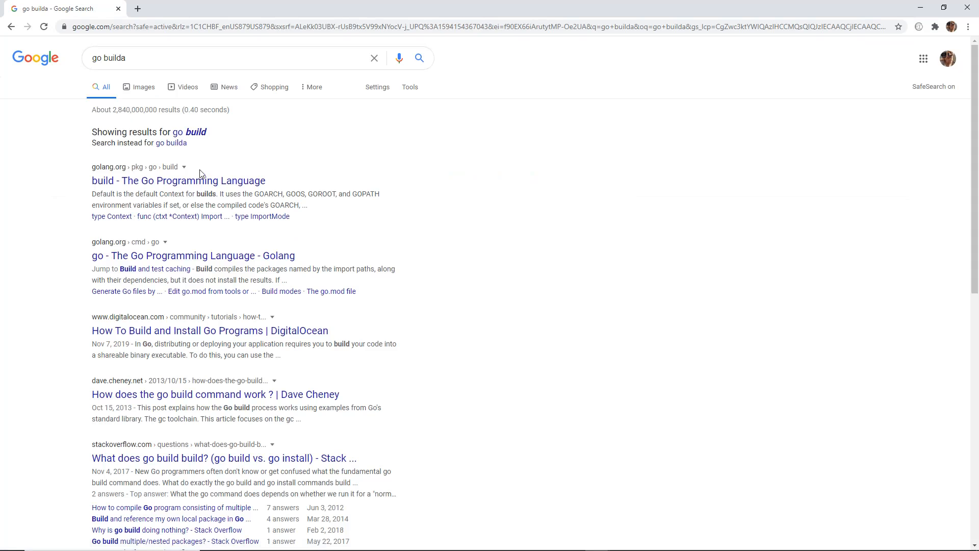
click(172, 143)
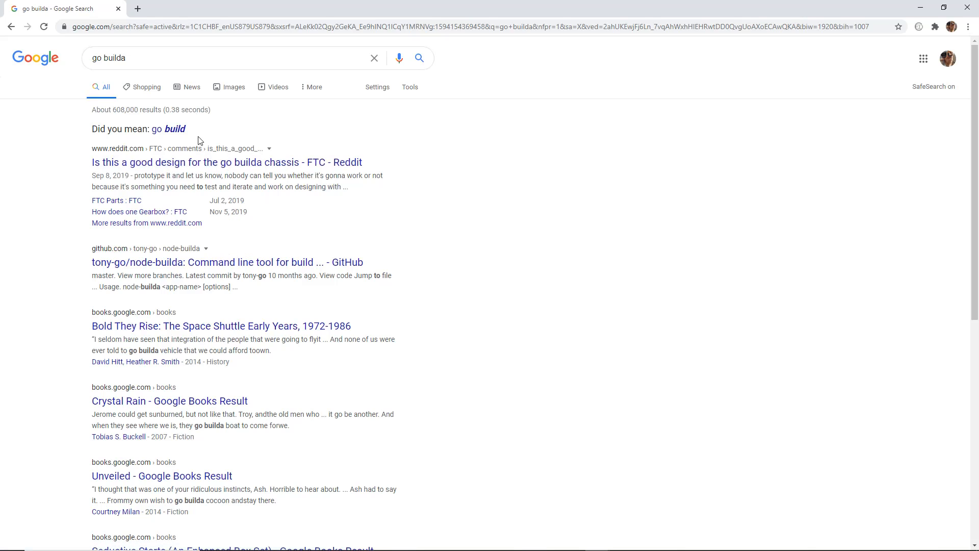
Step: Search the web for "gobuilda", open the goBILDA website and look over the featured products on its home page
click(116, 59)
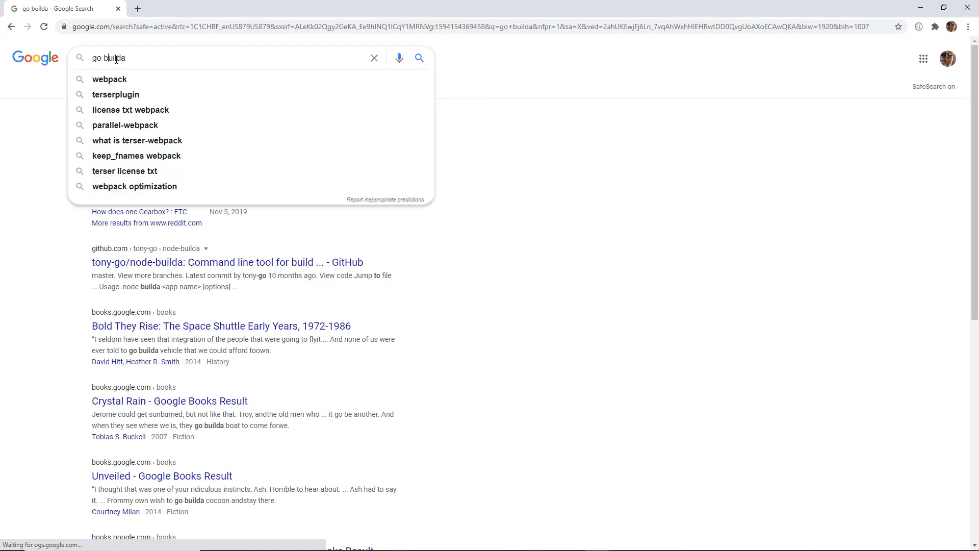
key(BackSpace)
key(Return)
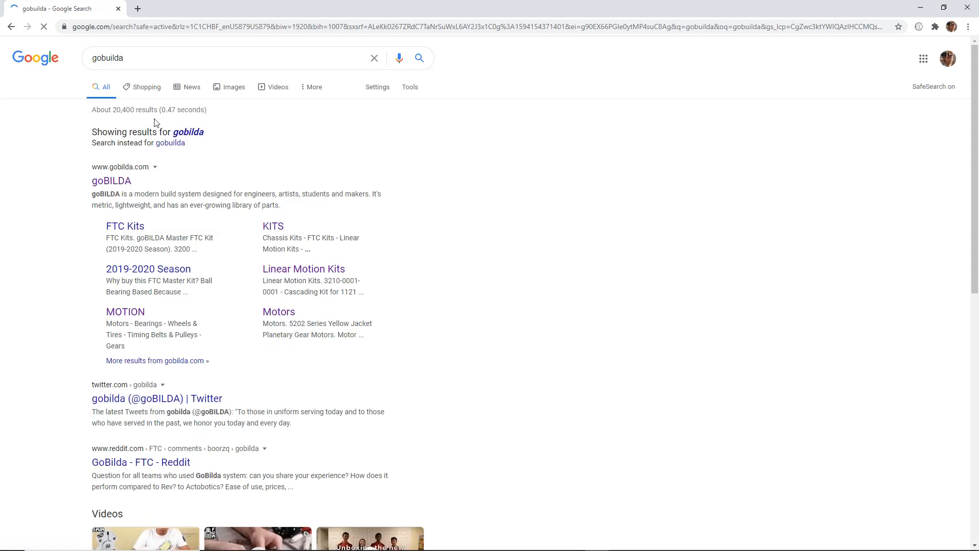
drag(116, 182, 216, 10)
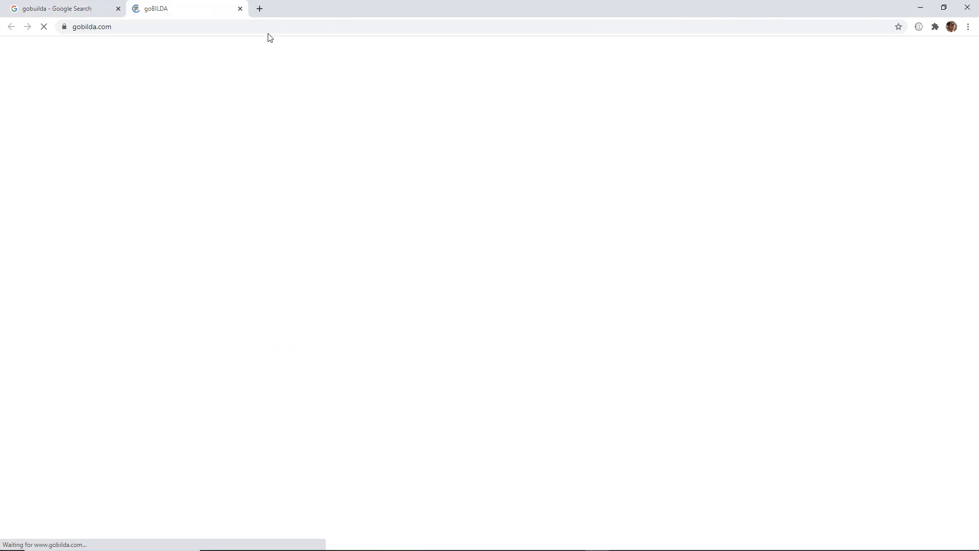
scroll(407, 284, down, 10)
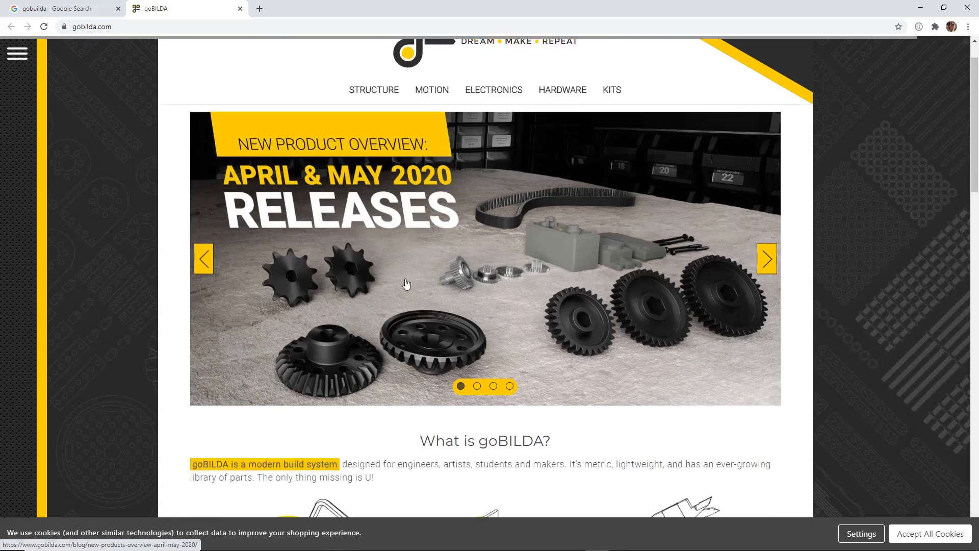
scroll(625, 331, down, 3)
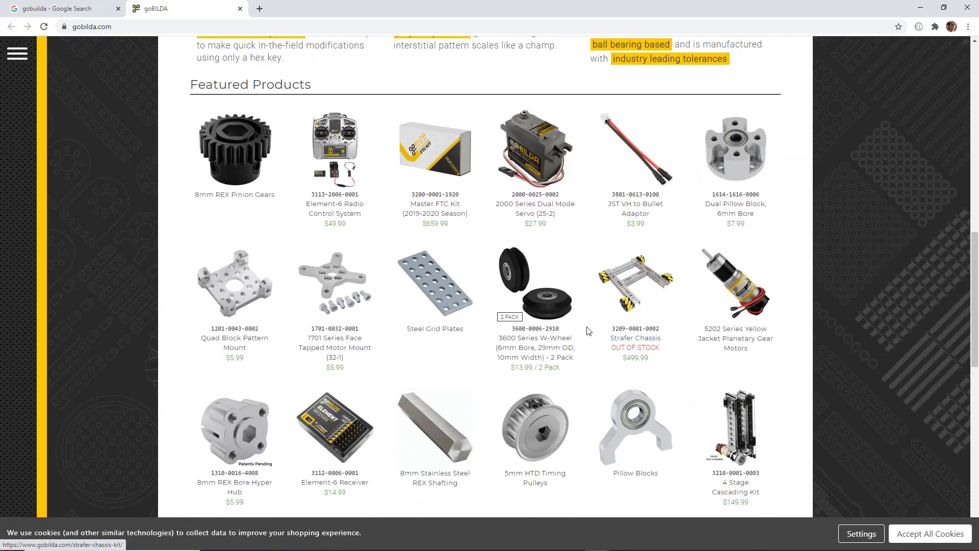
Step: Search the goBILDA site for "FTC" and open the Master FTC Kit (2019-2020 Season) product page
scroll(510, 255, up, 15)
click(221, 76)
text(FT)
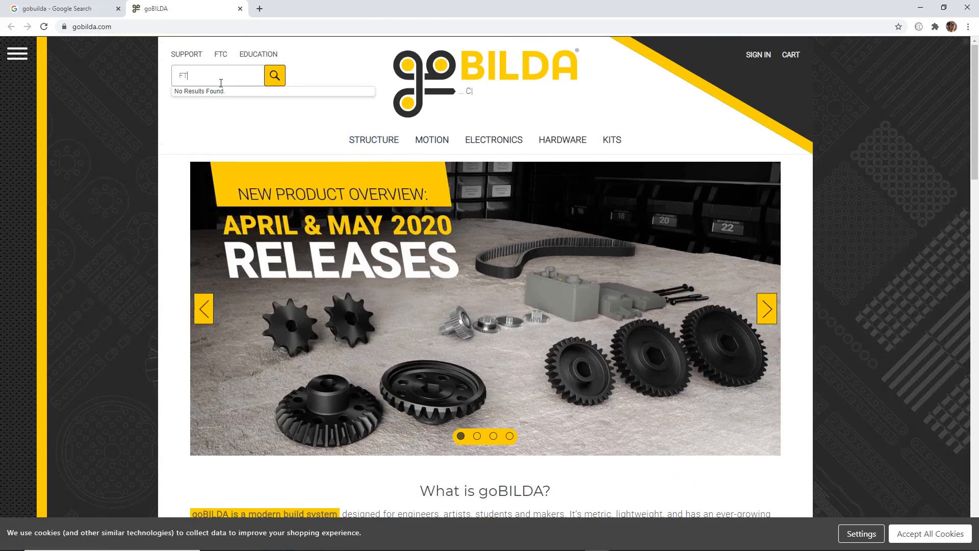
text(C)
key(Return)
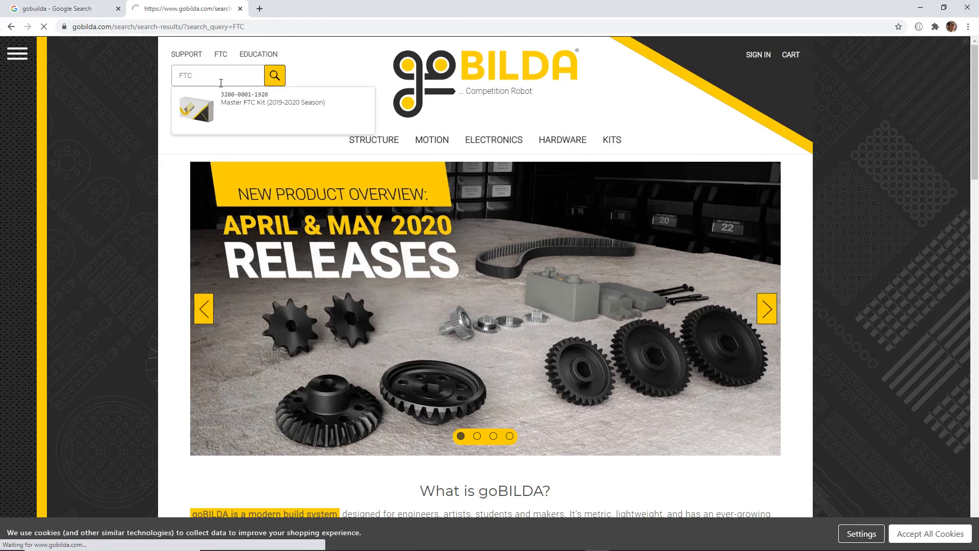
click(253, 309)
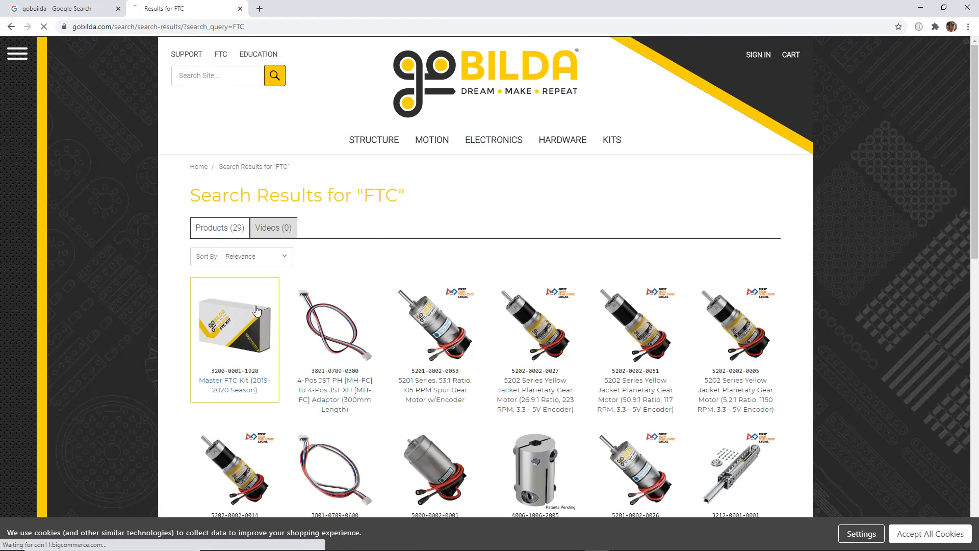
Step: Look through the Master FTC Kit's photos and included parts list, and download the kit's STEP file archive
scroll(465, 375, down, 4)
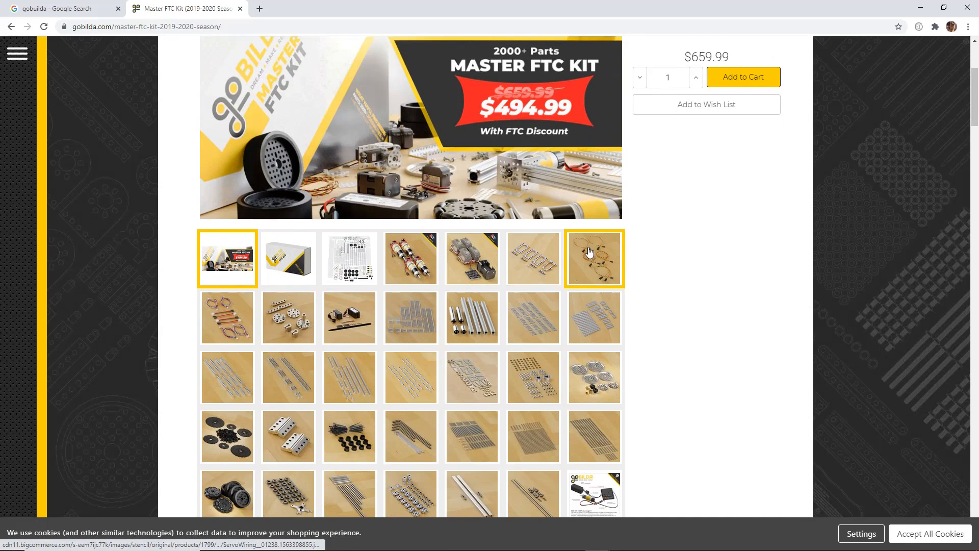
scroll(514, 274, down, 5)
scroll(437, 372, up, 5)
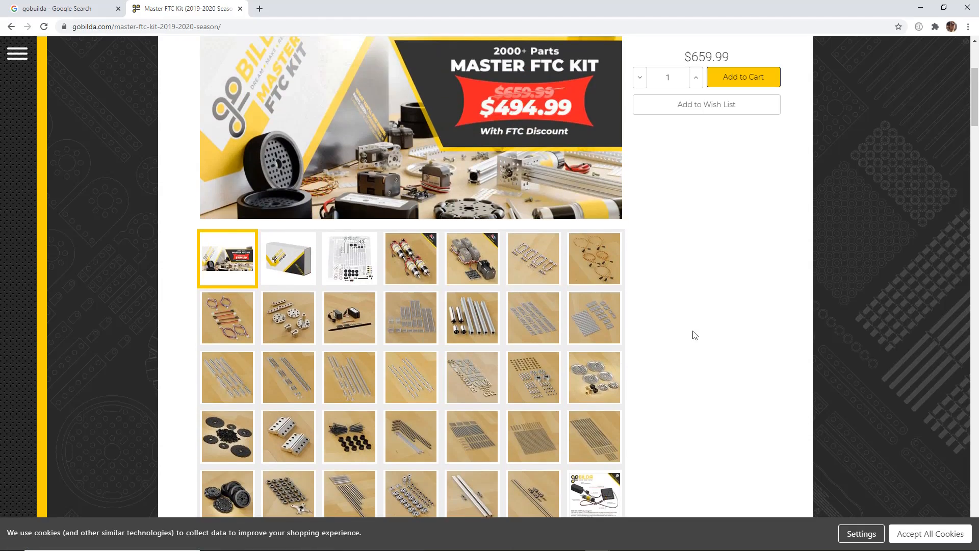
scroll(507, 433, down, 8)
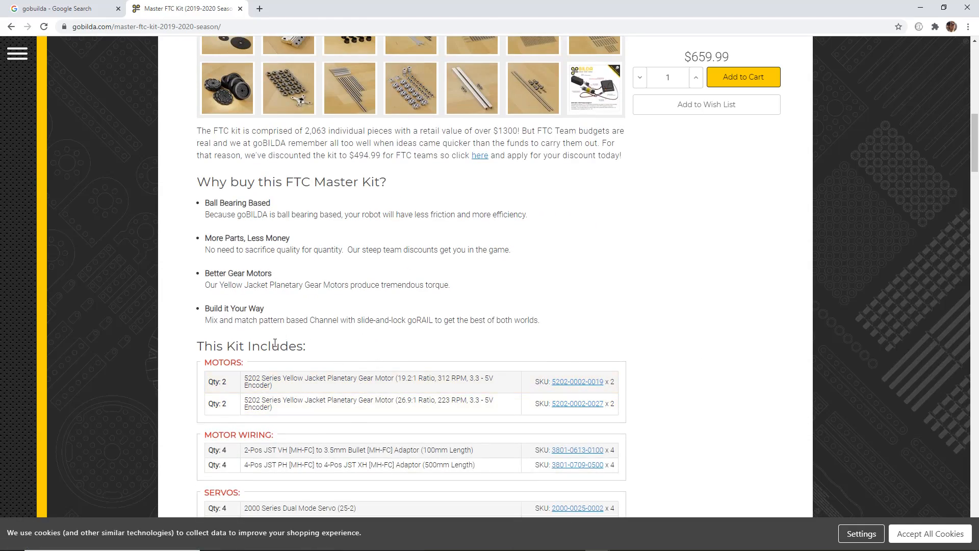
scroll(275, 344, down, 20)
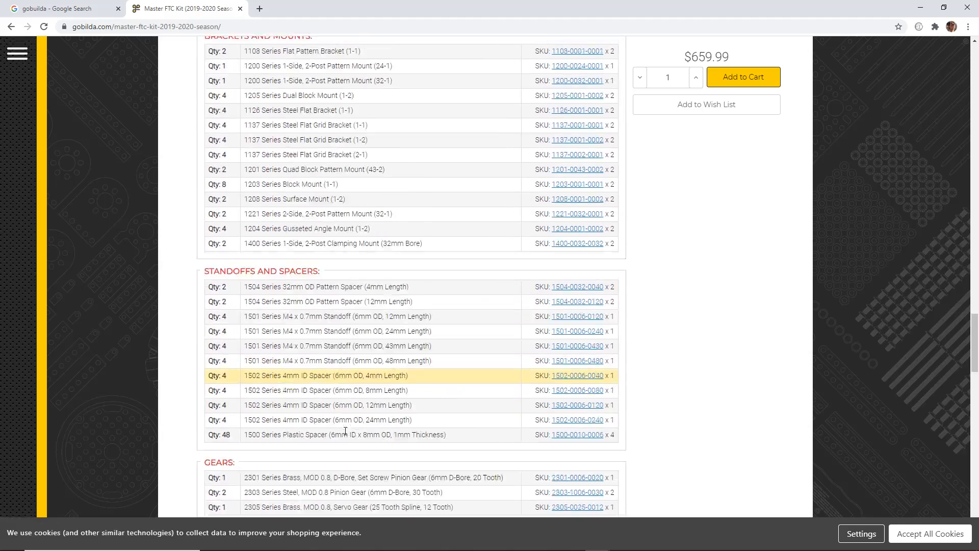
scroll(668, 436, down, 20)
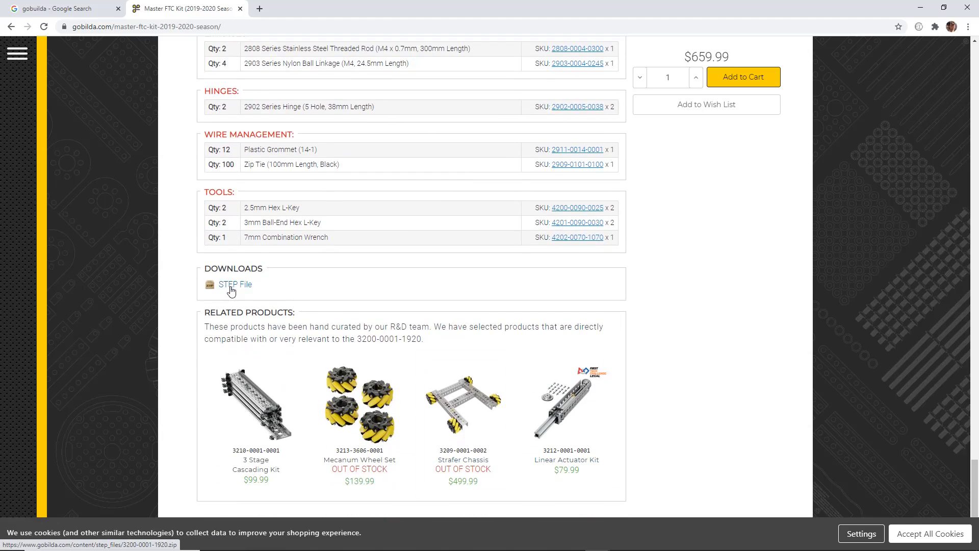
click(230, 289)
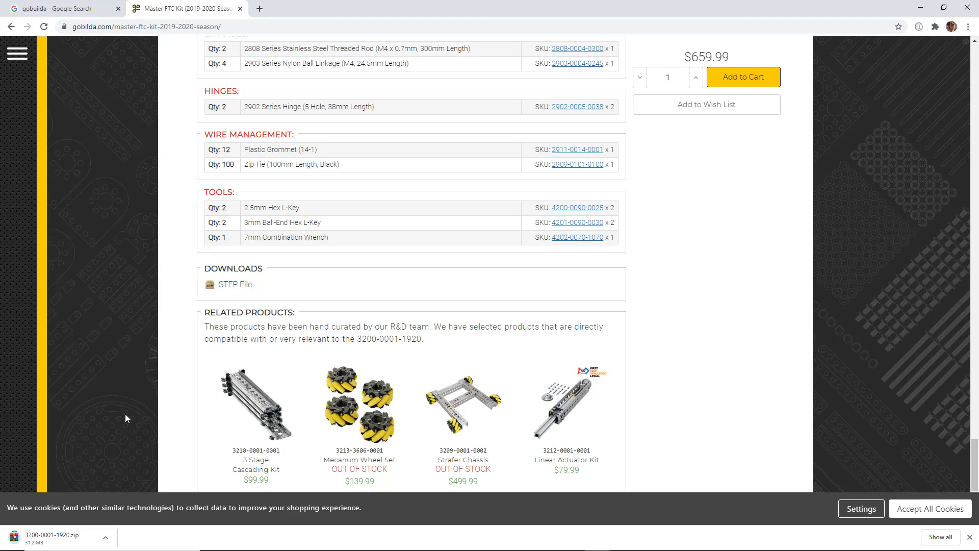
Step: Switch to Fusion 360, start exporting the Assembly VI v1 design and show the available file types
mouse_move(213, 548)
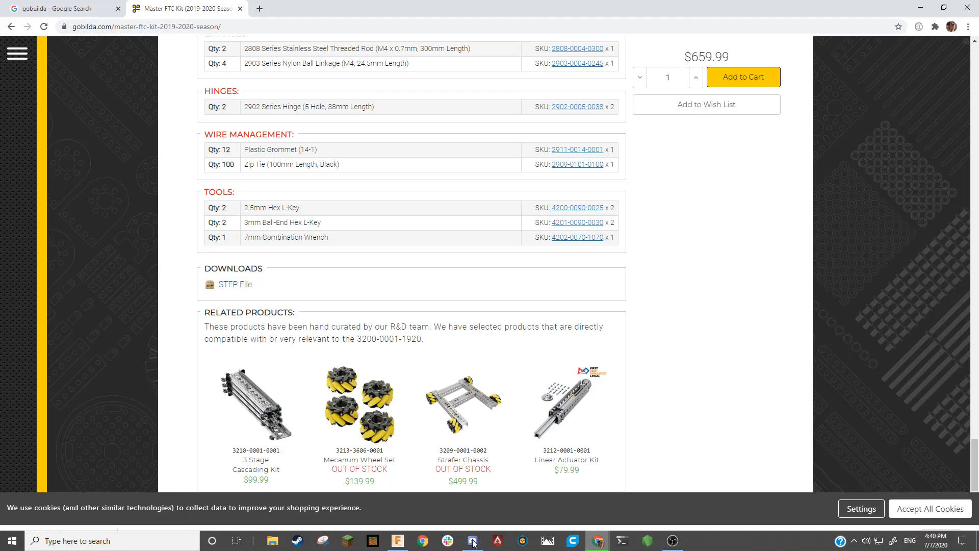
click(398, 540)
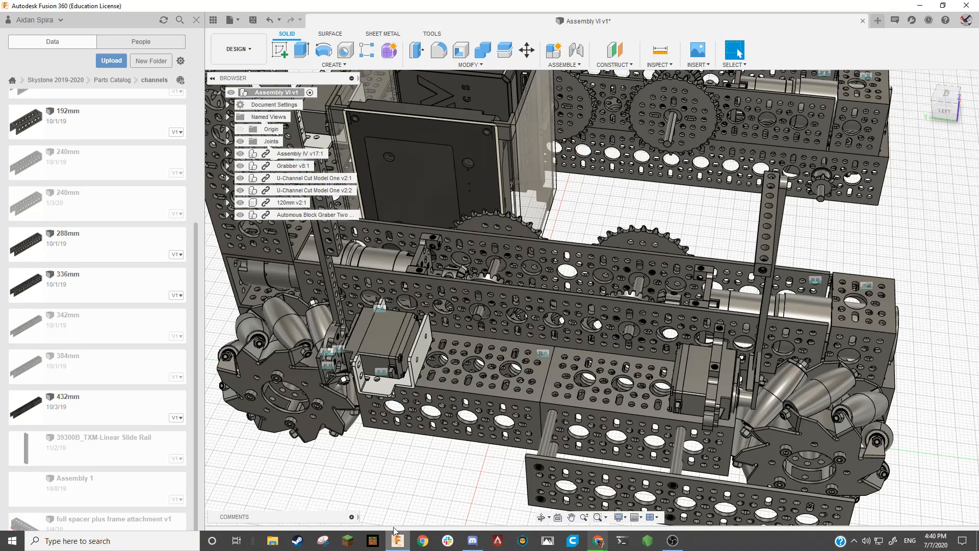
click(232, 20)
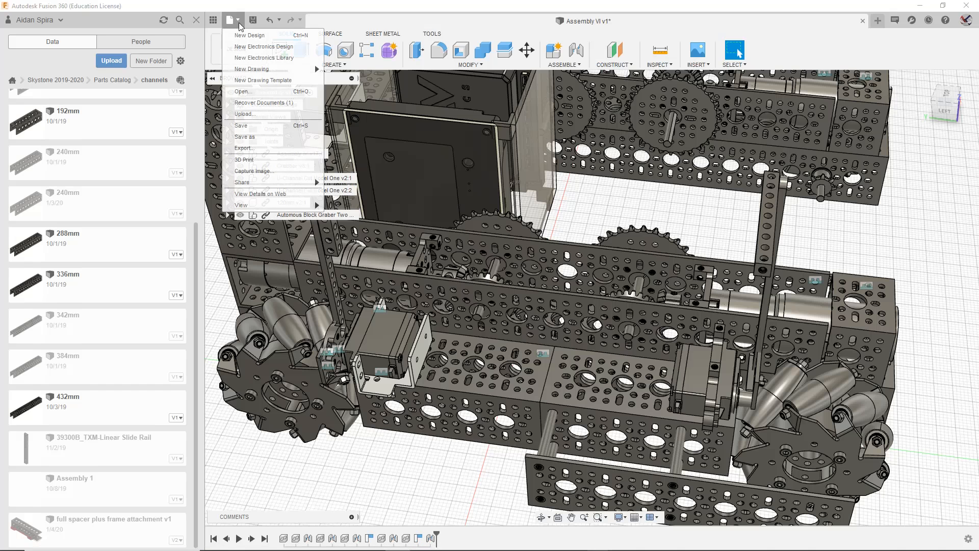
click(246, 148)
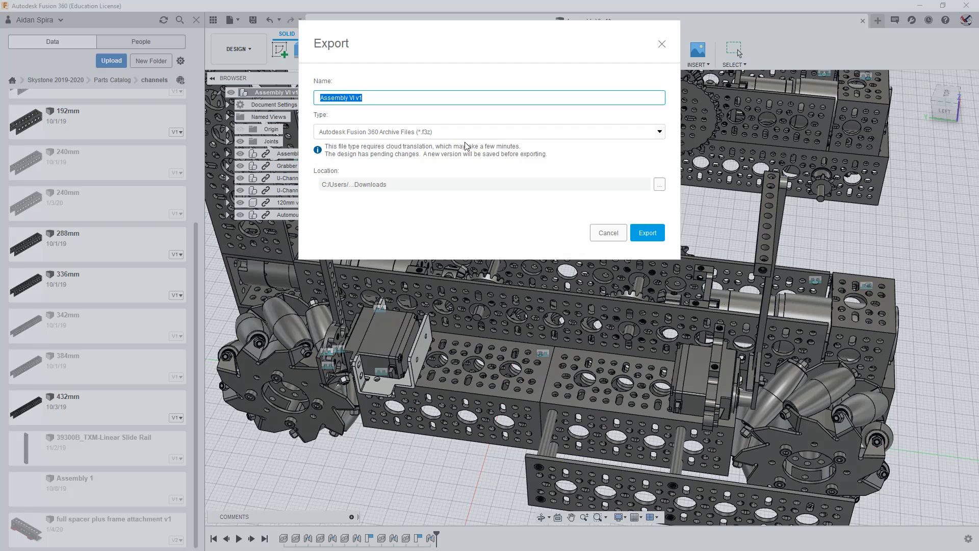
click(464, 134)
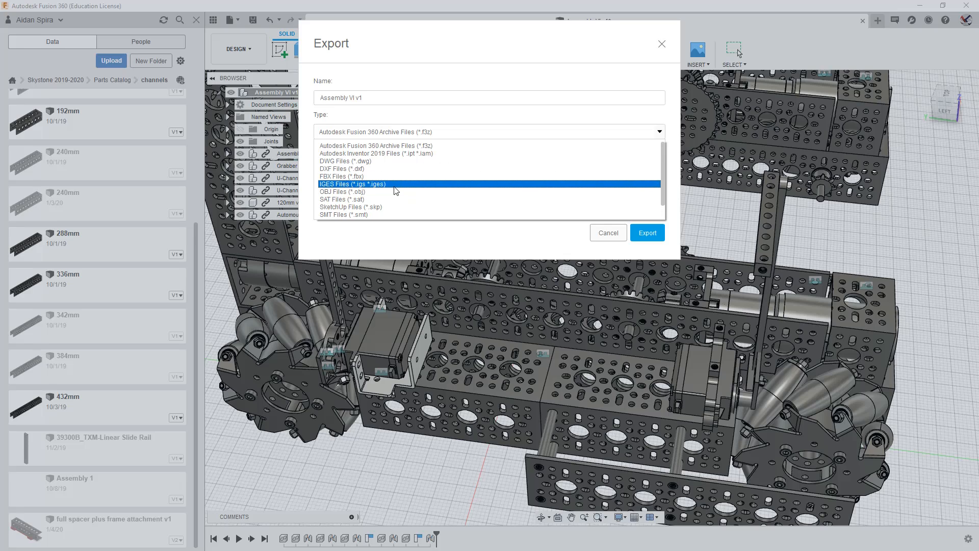
Step: Look through the export file types, from Fusion archive and OBJ to STEP and STL, and cancel the export
scroll(387, 204, down, 1)
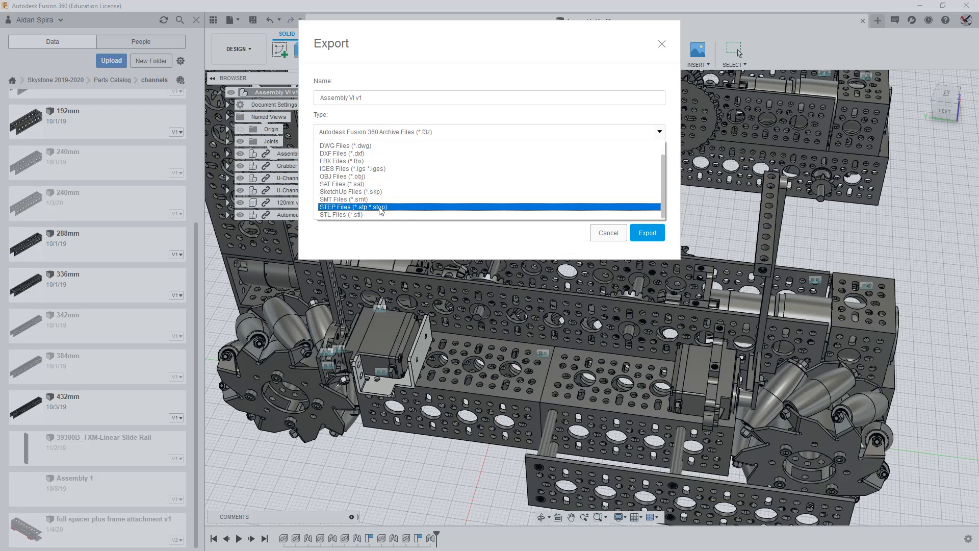
scroll(359, 213, up, 1)
scroll(372, 176, down, 1)
scroll(393, 175, up, 1)
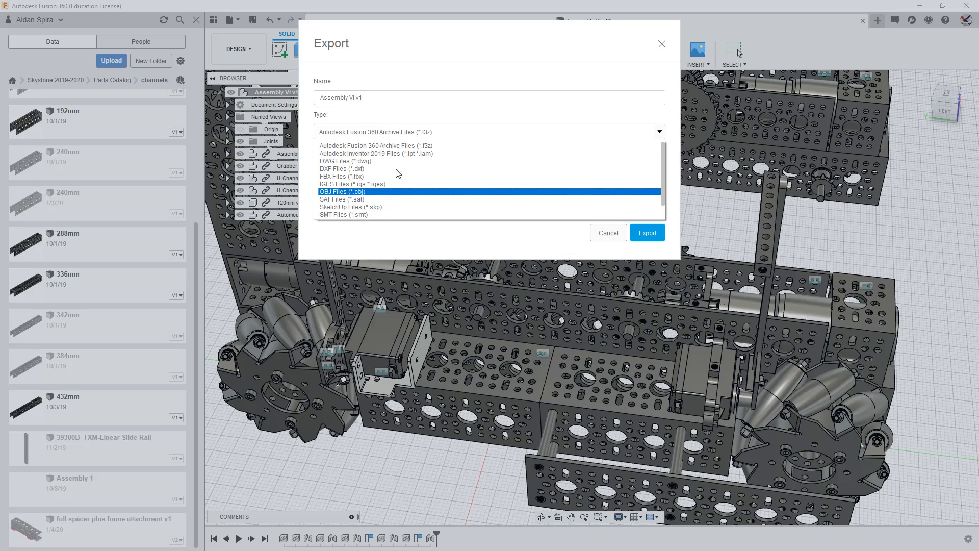
scroll(388, 162, down, 1)
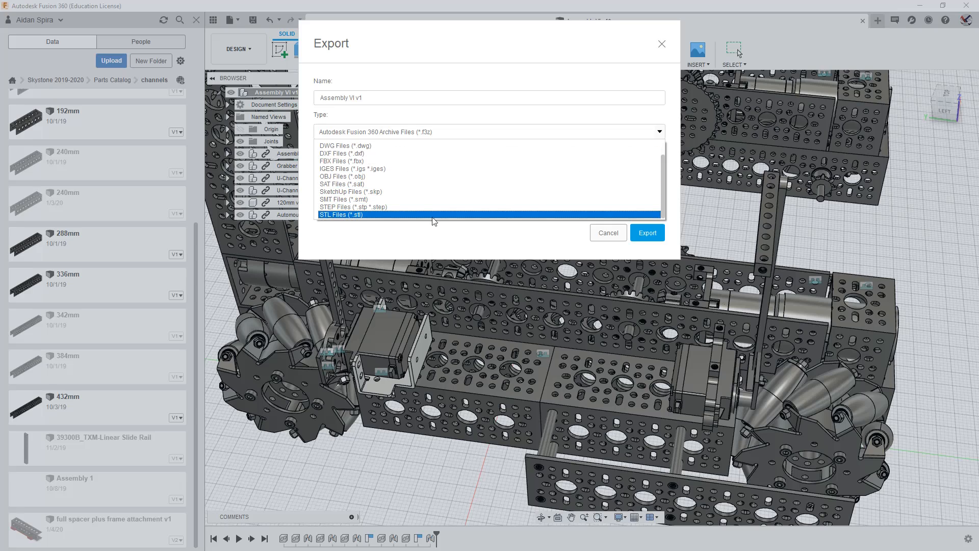
scroll(432, 214, up, 1)
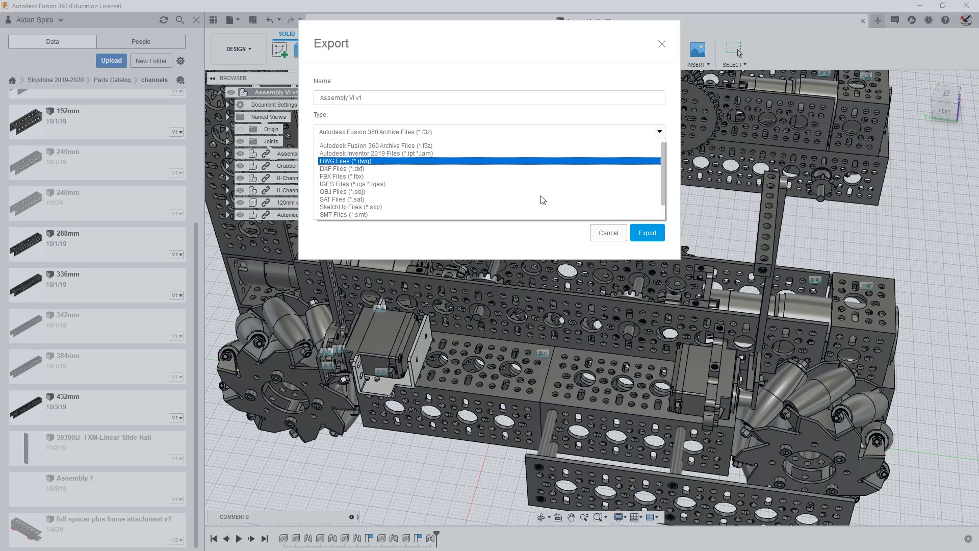
scroll(544, 199, down, 2)
click(599, 236)
click(605, 233)
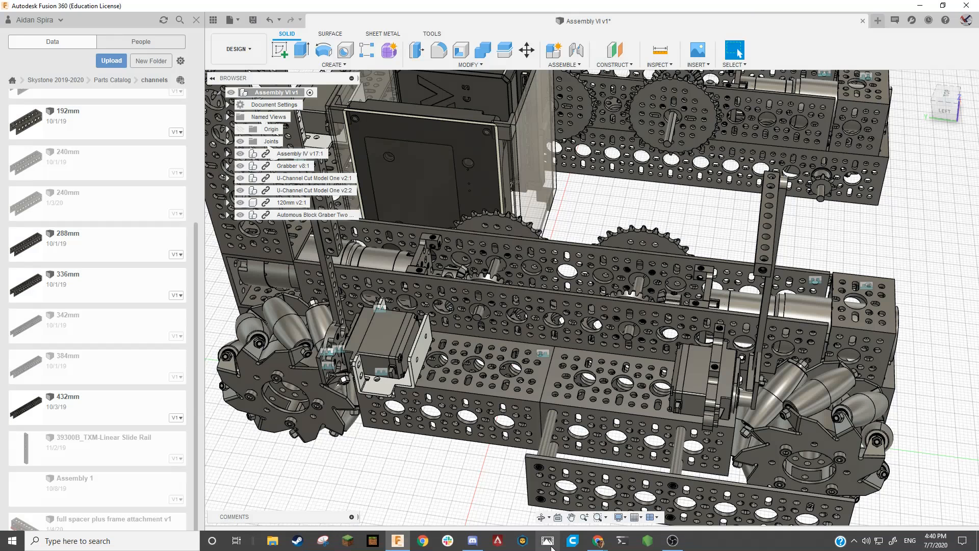
Step: Switch back to Chrome, look through the STEP files in the downloaded 3200-0001-1920.zip archive and close it
mouse_move(597, 541)
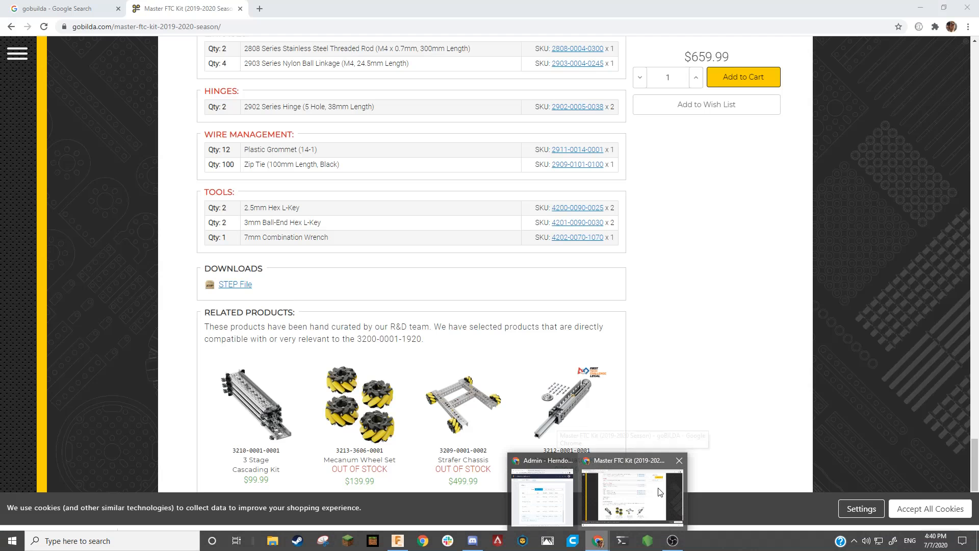
click(661, 493)
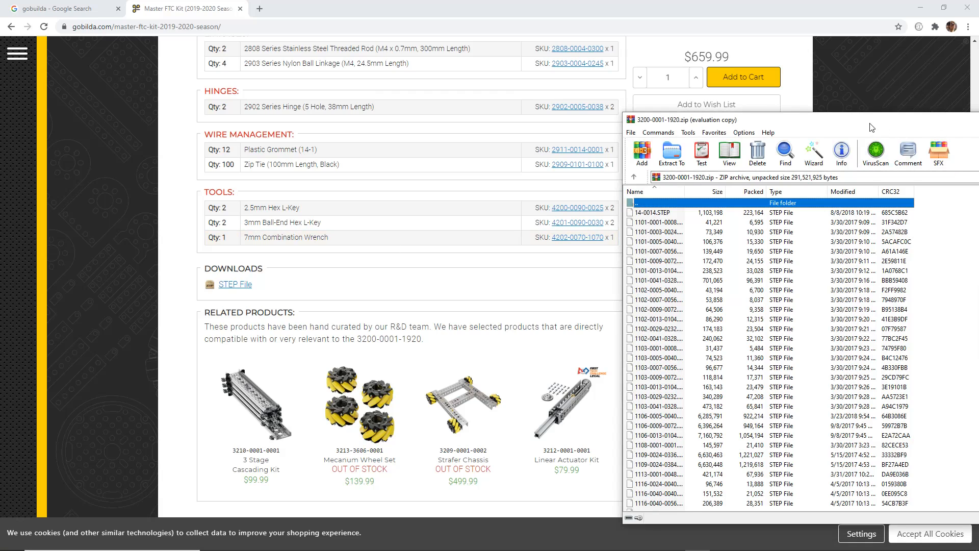
drag(780, 120, 673, 74)
scroll(601, 401, down, 12)
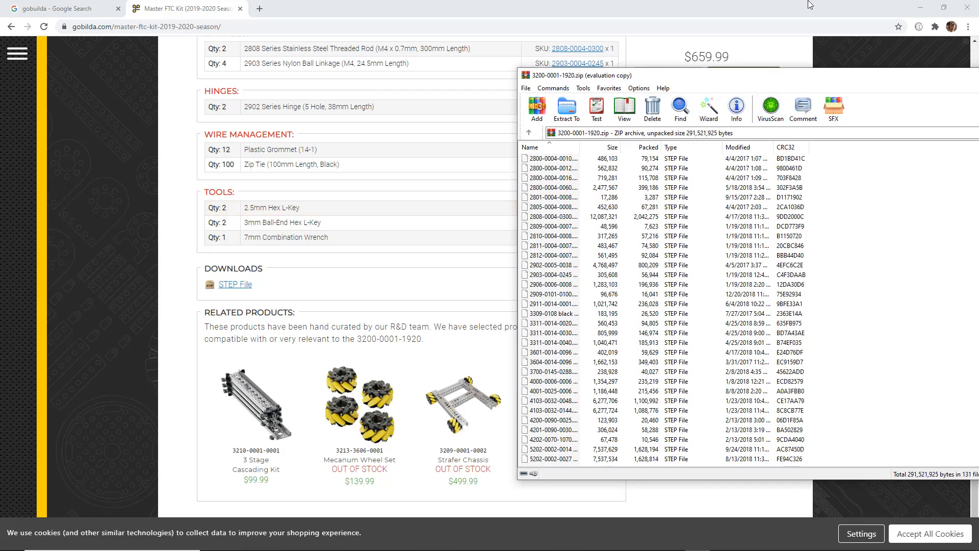
click(978, 75)
scroll(678, 262, up, 6)
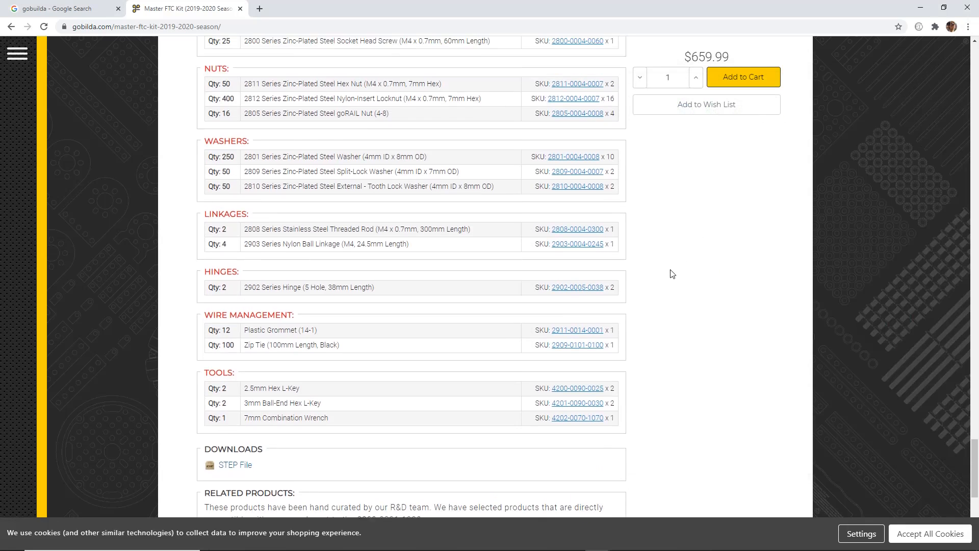
Step: Look back up through the Master FTC Kit's parts list and show the photo of its U-channels
scroll(647, 253, up, 20)
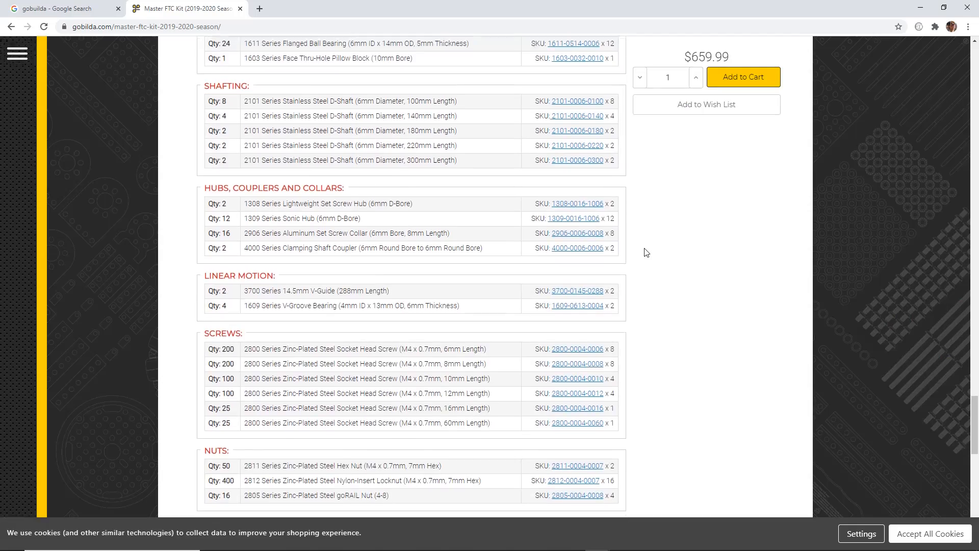
scroll(660, 266, up, 20)
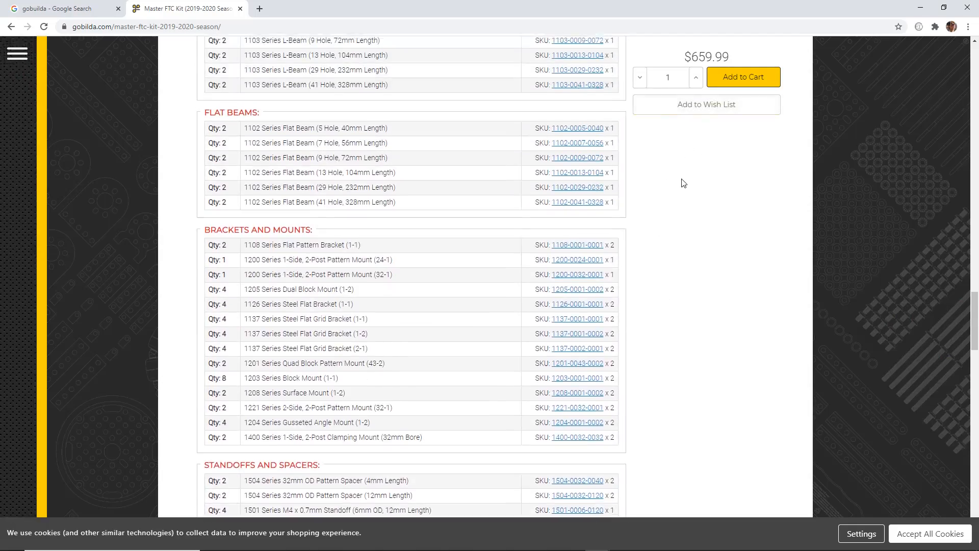
scroll(473, 233, up, 20)
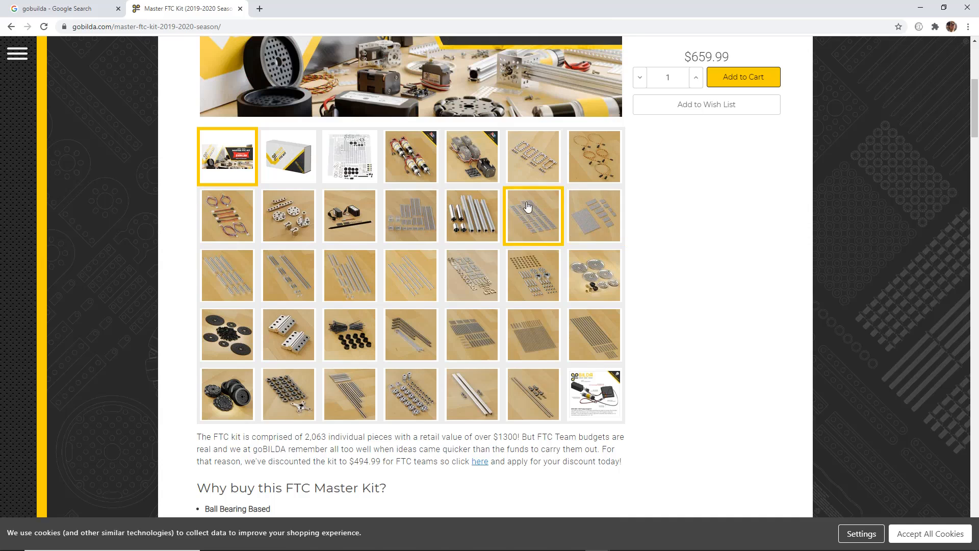
click(412, 217)
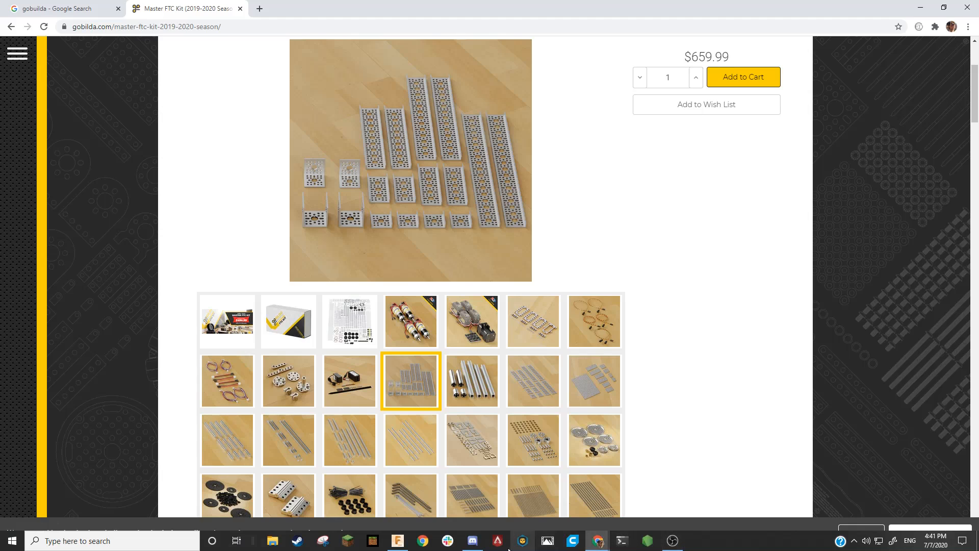
Step: Switch to Fusion 360 and look through the Plate, Rod and U Channel folders of the Parts Catalog
click(398, 540)
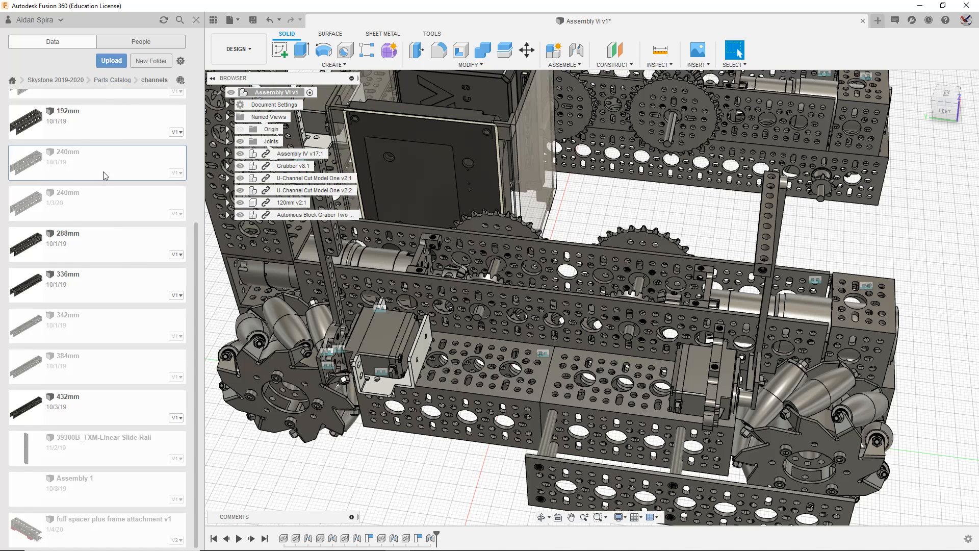
scroll(105, 176, up, 4)
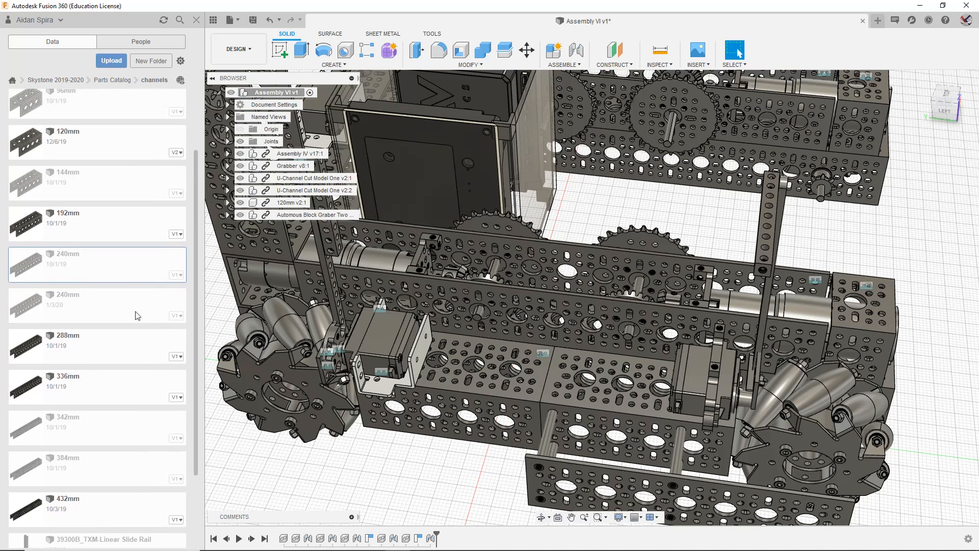
click(118, 80)
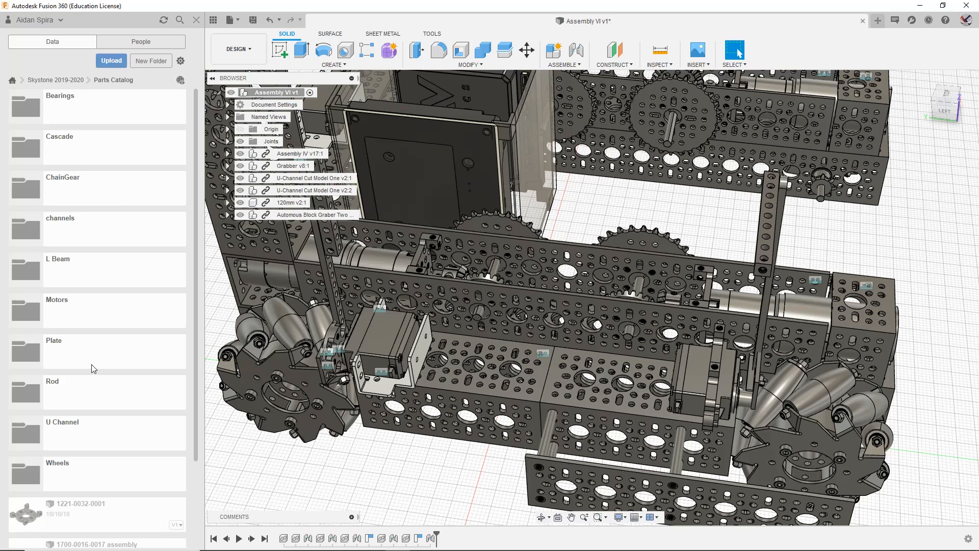
click(91, 364)
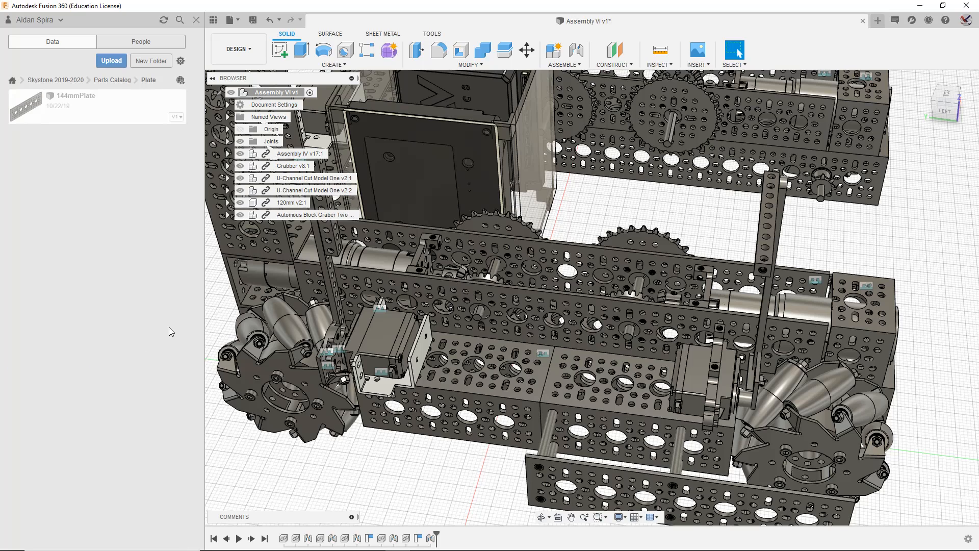
click(108, 80)
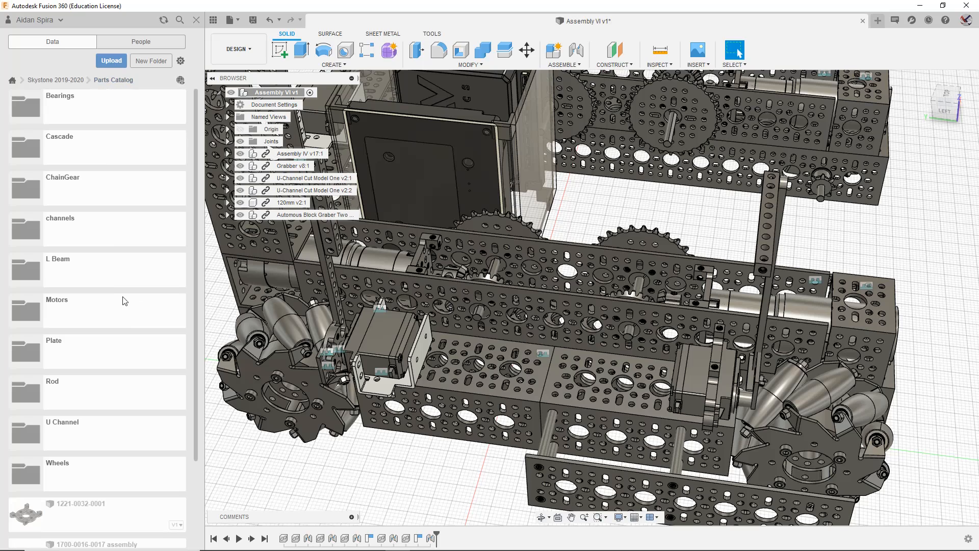
click(128, 380)
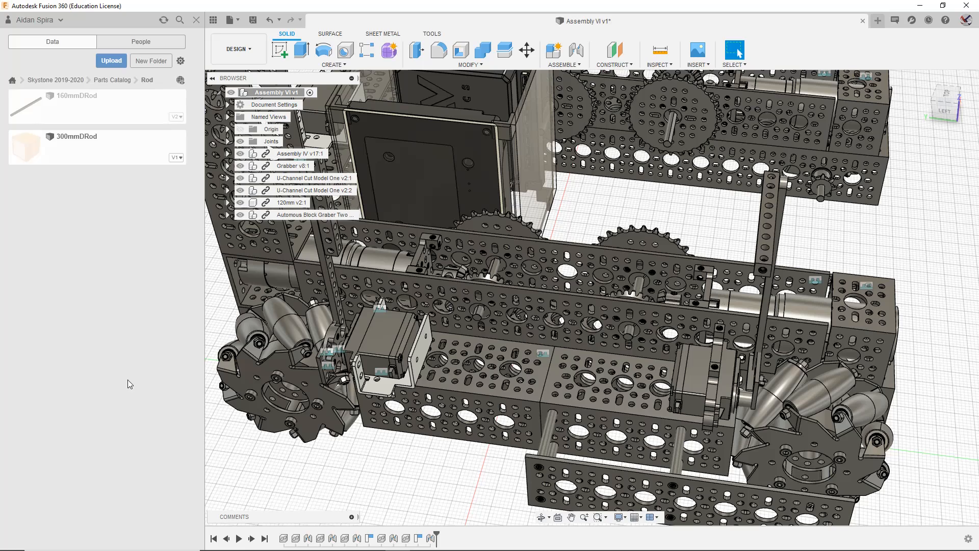
click(102, 78)
click(145, 429)
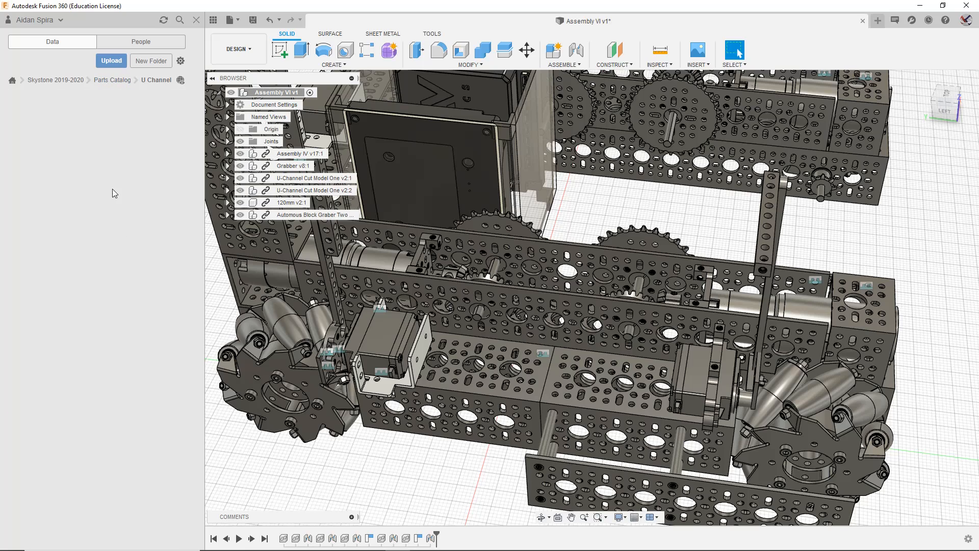
Step: Open the Left100MMmc design from the Wheels folder of the Parts Catalog
click(114, 80)
click(148, 485)
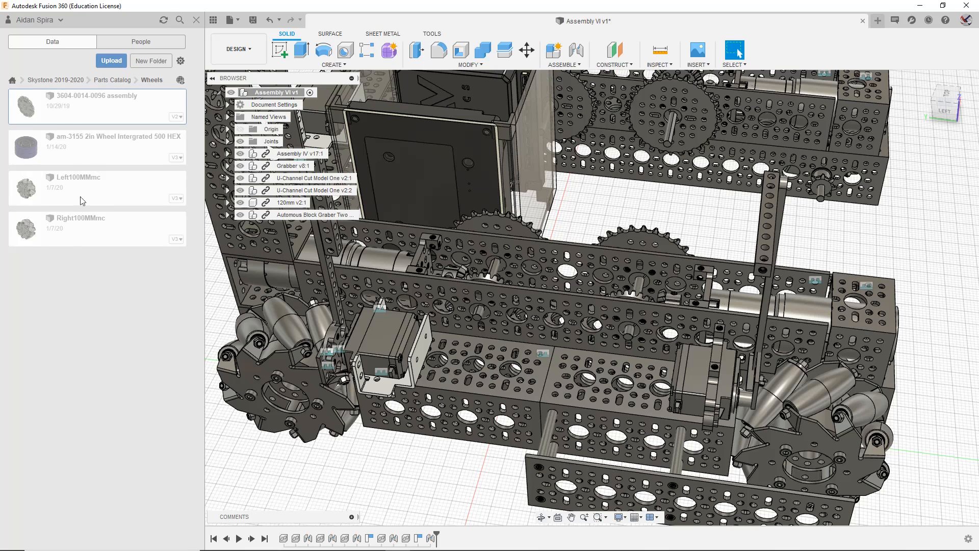
double_click(108, 185)
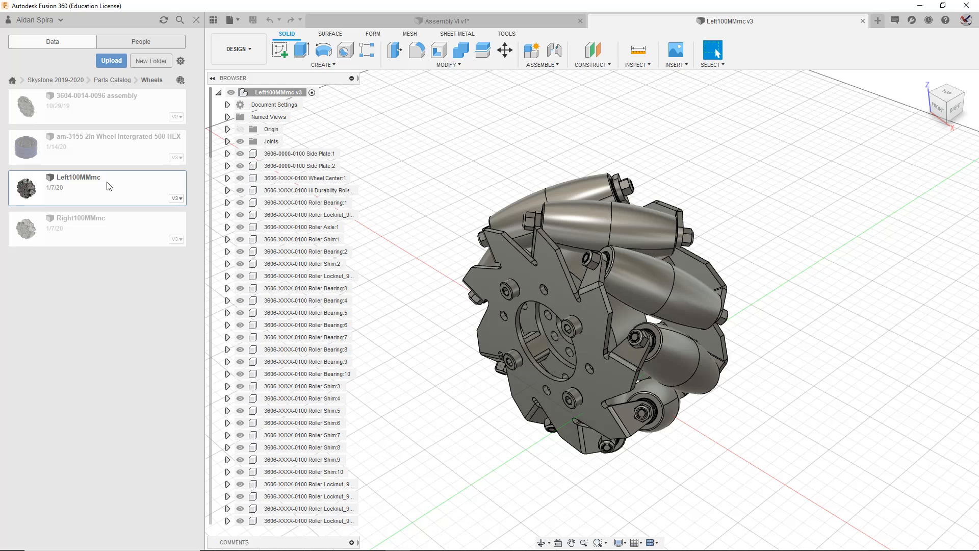
click(578, 228)
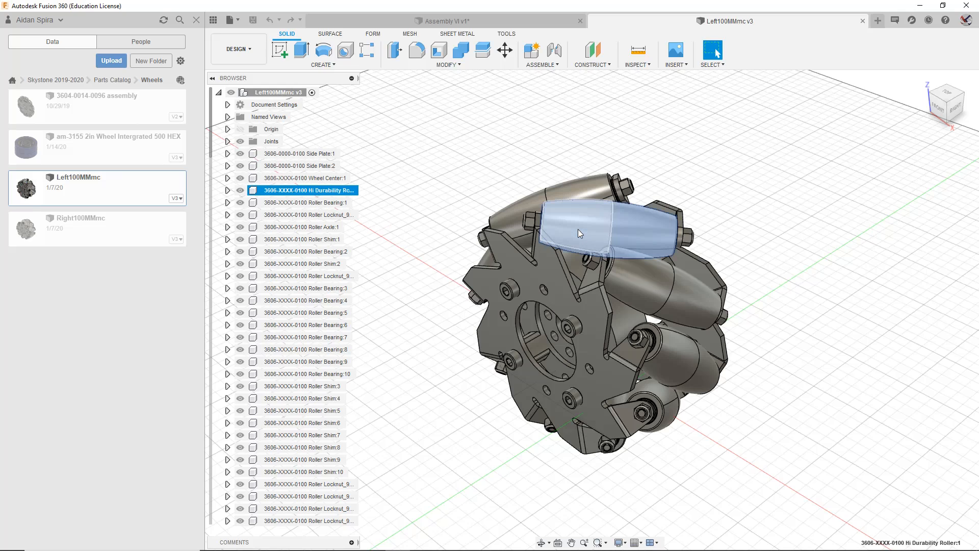
ctrl+click(656, 287)
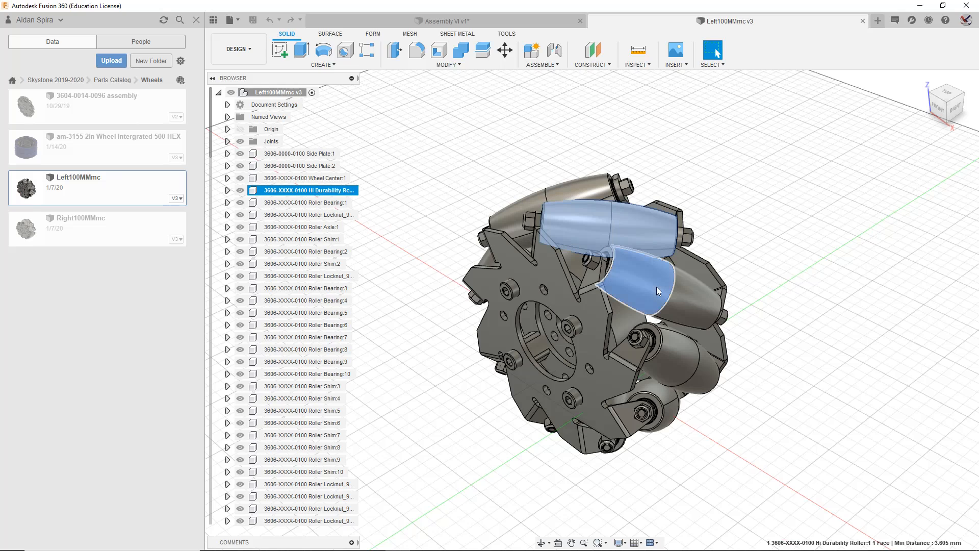
ctrl+click(668, 354)
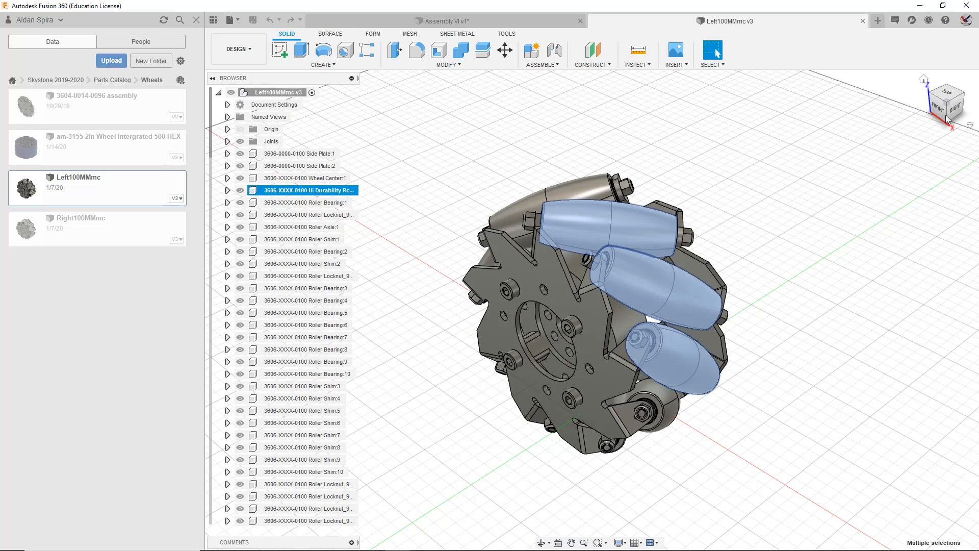
mouse_move(947, 102)
mouse_down()
mouse_move(905, 74)
mouse_move(870, 74)
mouse_up()
ctrl+click(562, 385)
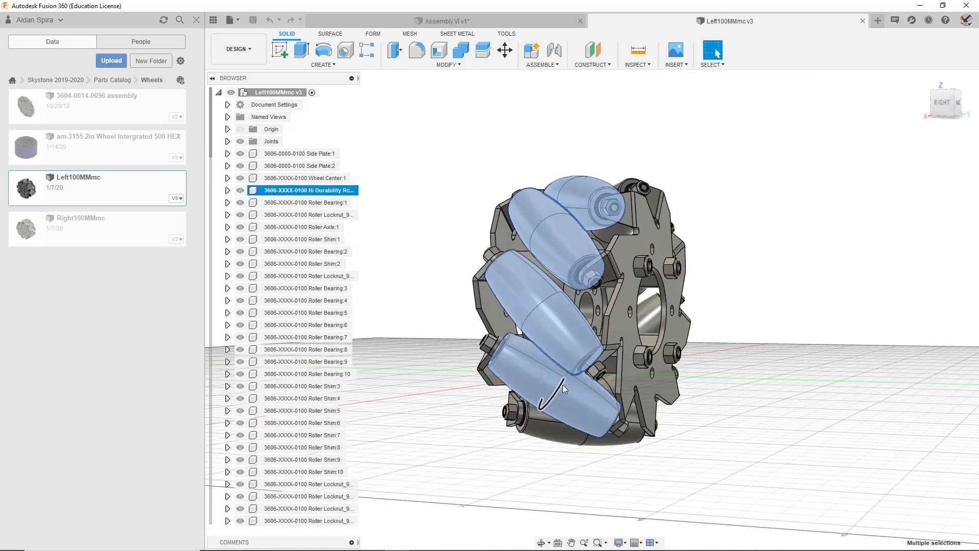
ctrl+click(558, 431)
drag(946, 104, 842, 117)
click(919, 157)
Step: Try to select the rollers on the wheel's opposite side and locate their entries in the component list
click(550, 420)
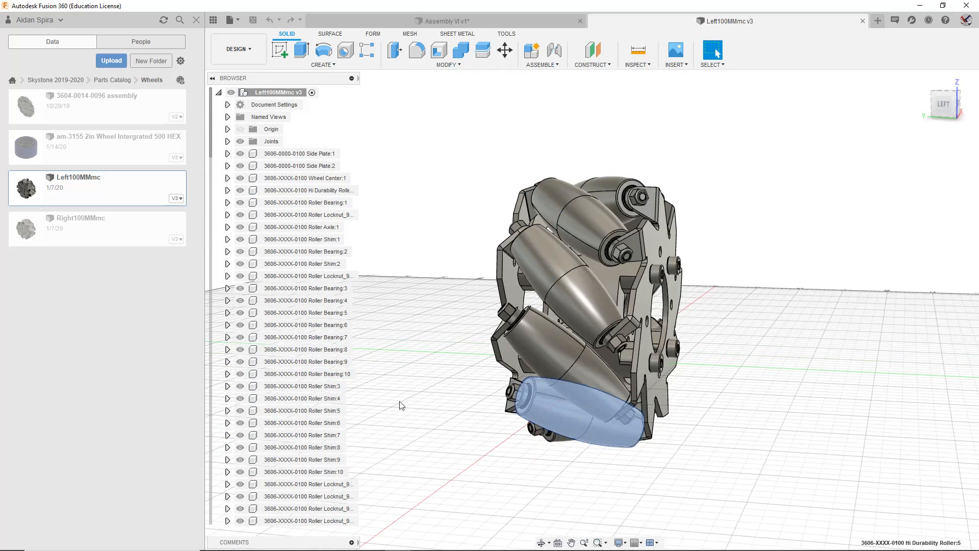
ctrl+click(561, 373)
ctrl+click(597, 273)
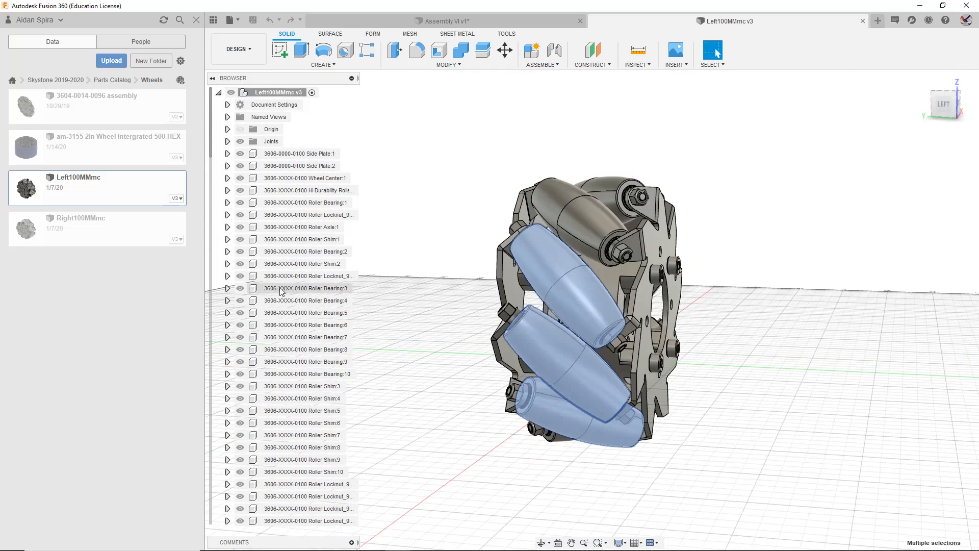
scroll(315, 350, down, 3)
scroll(315, 350, down, 15)
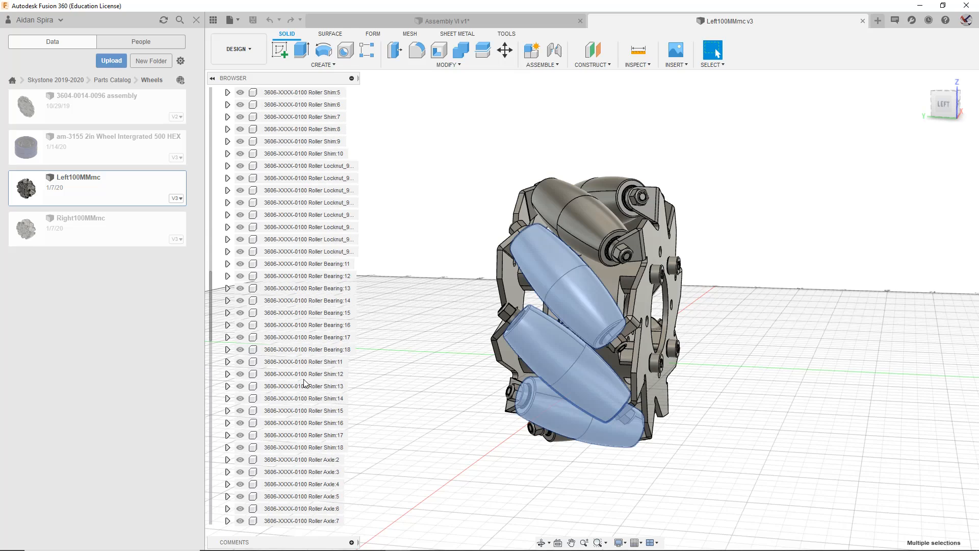
ctrl+click(586, 223)
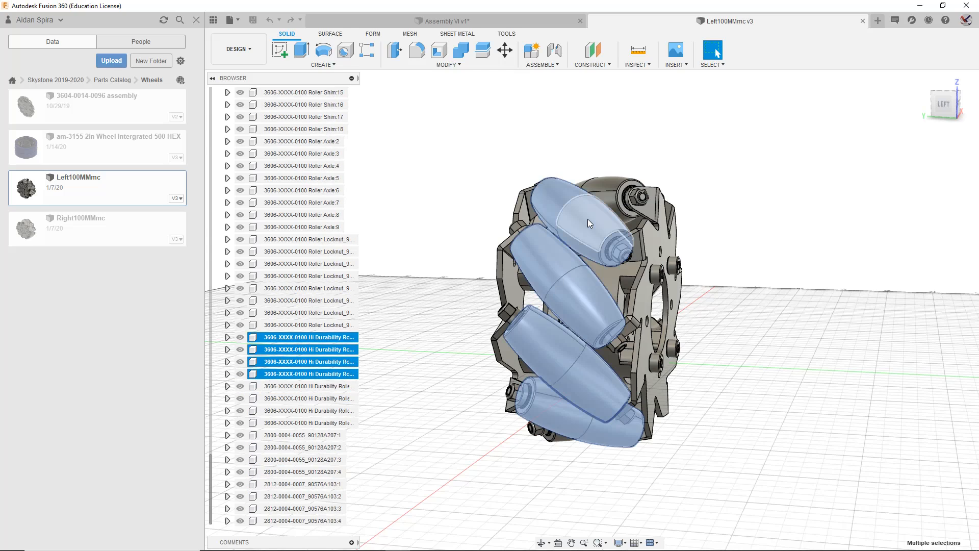
ctrl+click(326, 239)
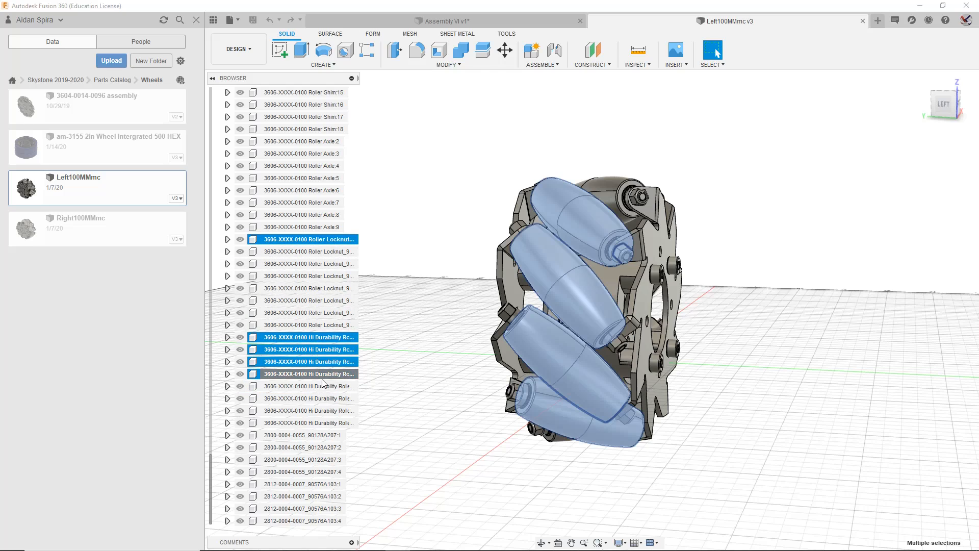
Step: Select the Hi Durability Roller components 2 to 9 and open the Appearance settings for them
click(334, 423)
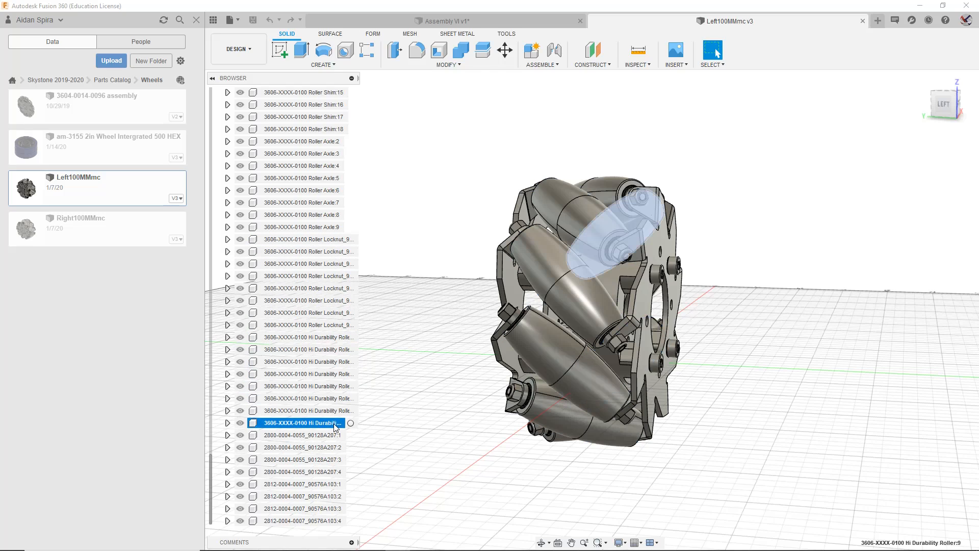
shift+click(329, 242)
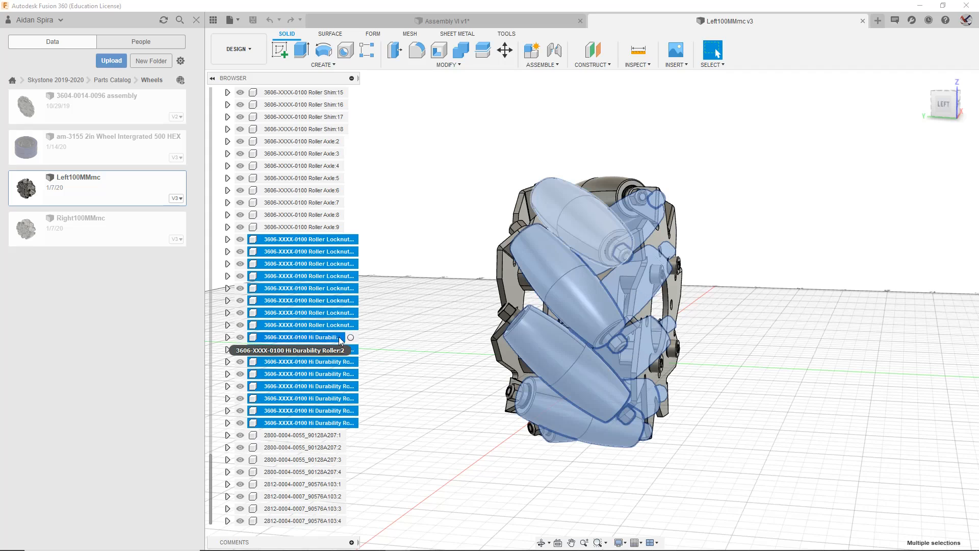
click(423, 474)
click(306, 423)
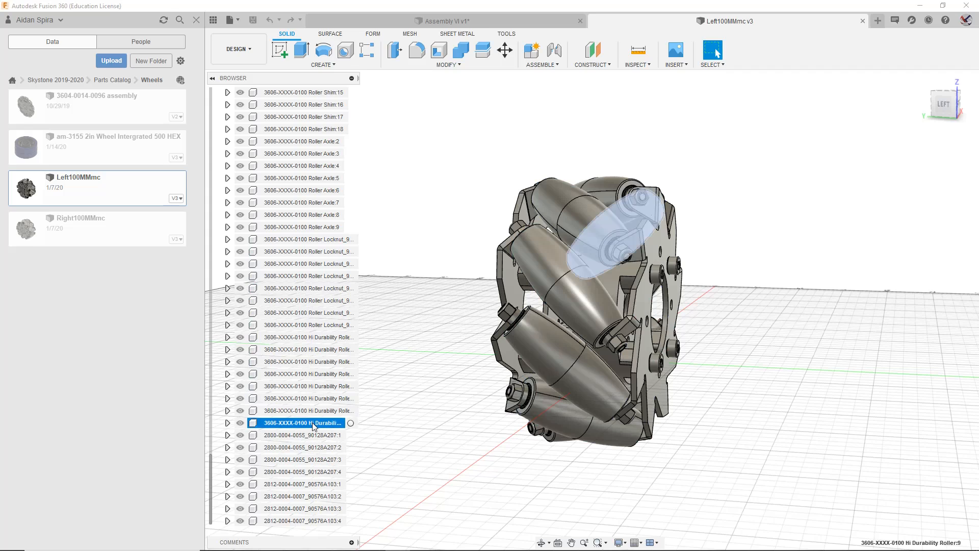
shift+click(312, 338)
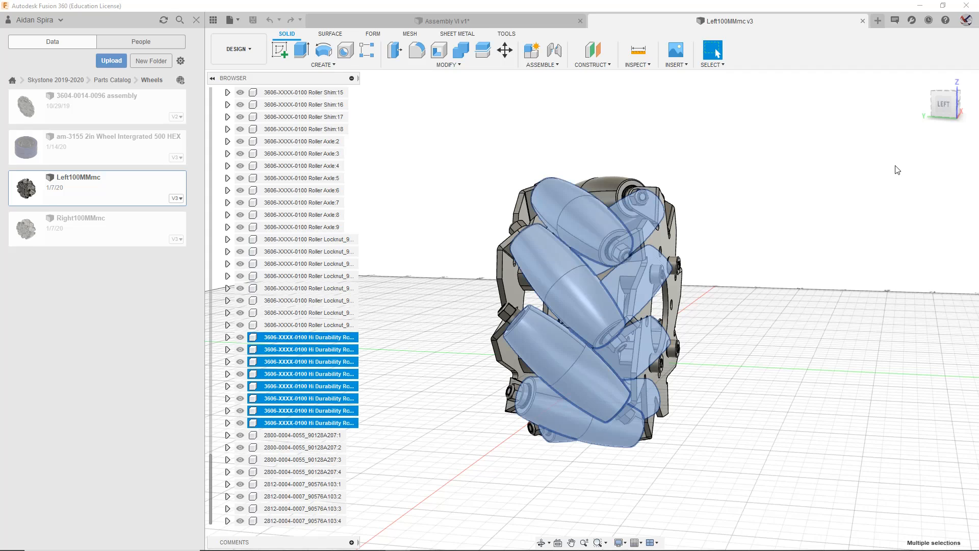
drag(932, 106, 867, 163)
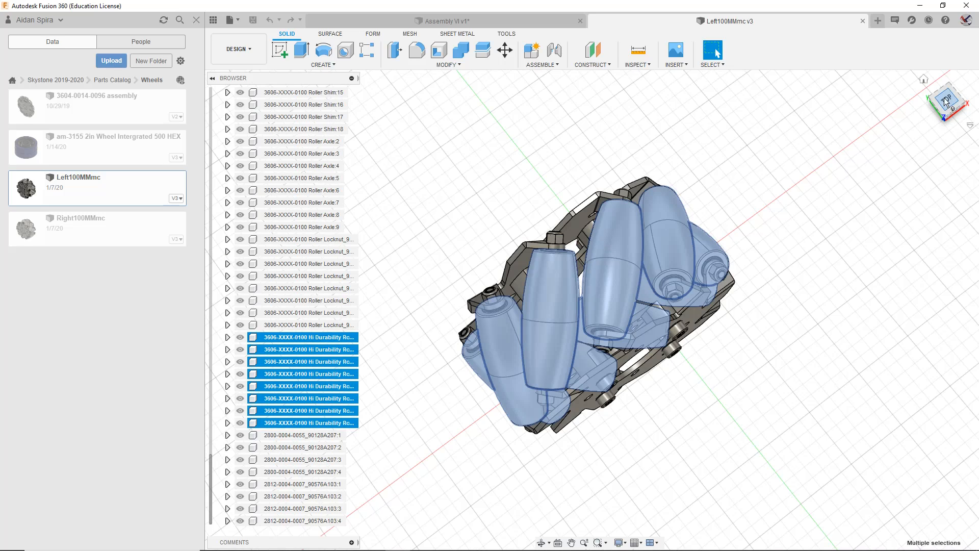
drag(950, 113, 949, 84)
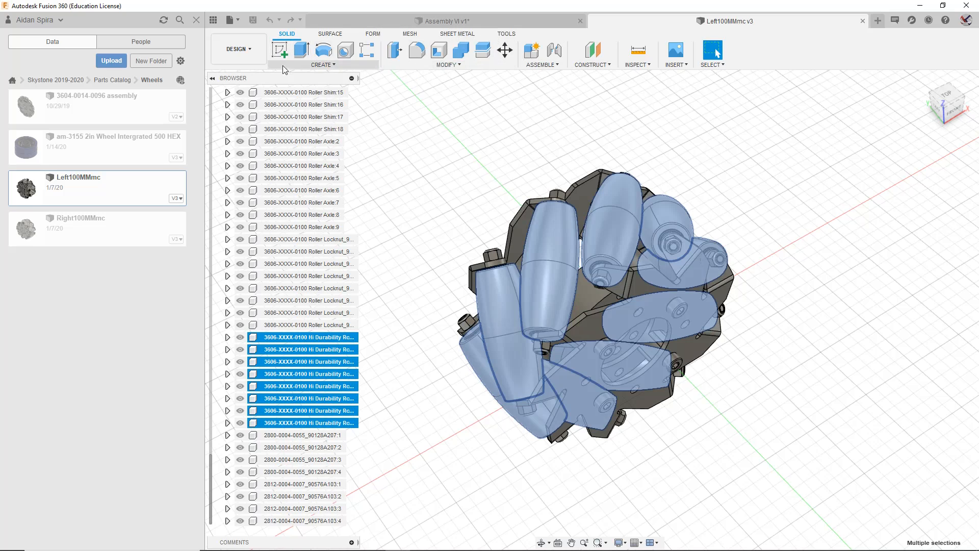
right_click(330, 337)
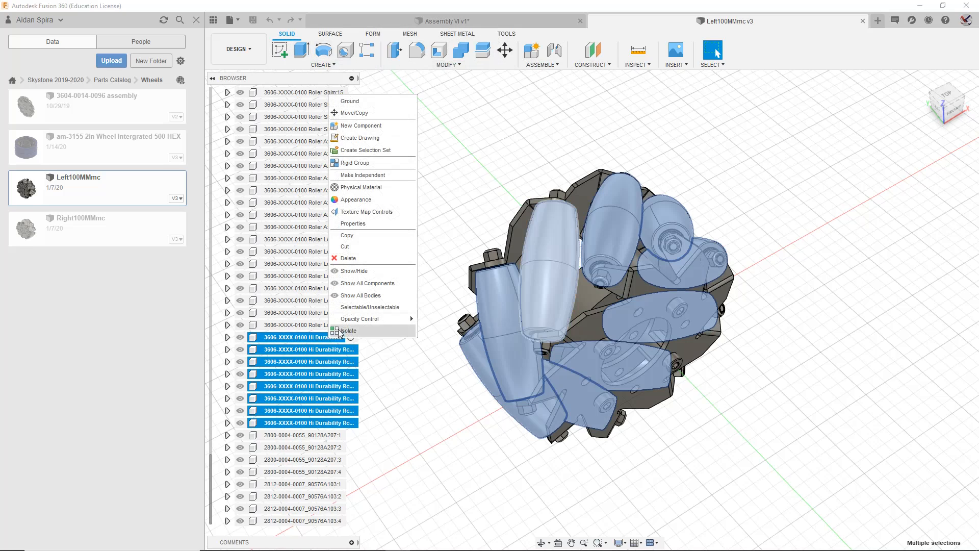
click(366, 201)
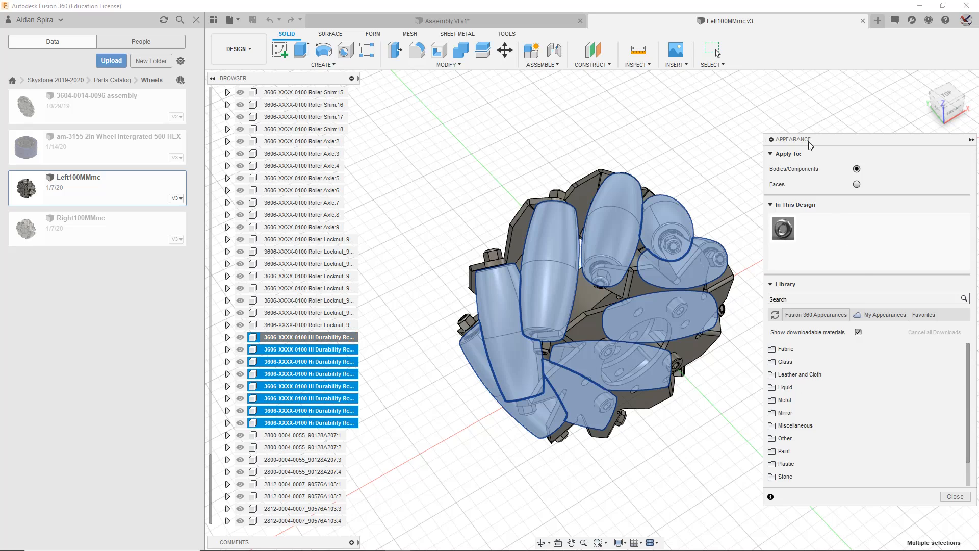
drag(811, 140, 777, 123)
Step: Look through the Plastic and Fabric categories of the appearance library for a suitable roller material
scroll(765, 351, down, 1)
scroll(766, 350, up, 1)
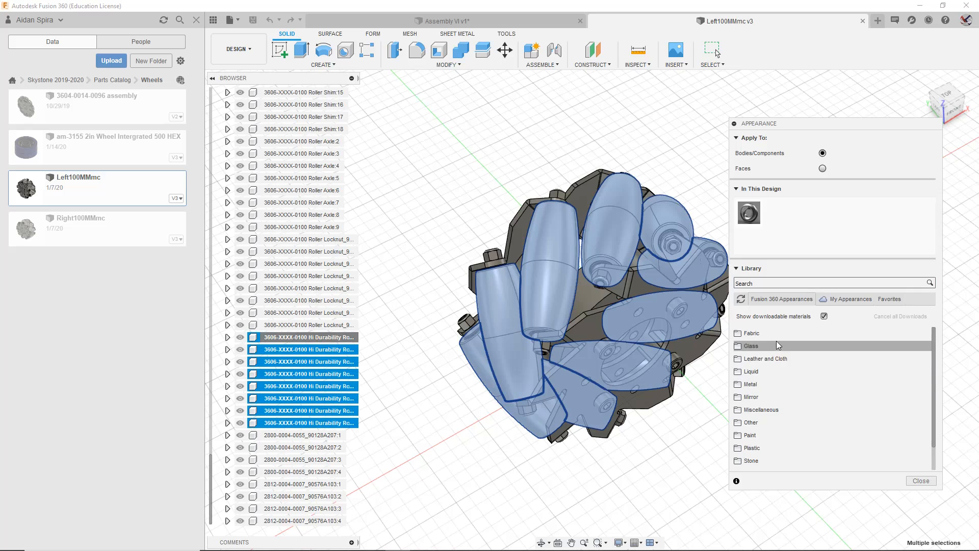
click(777, 335)
click(779, 335)
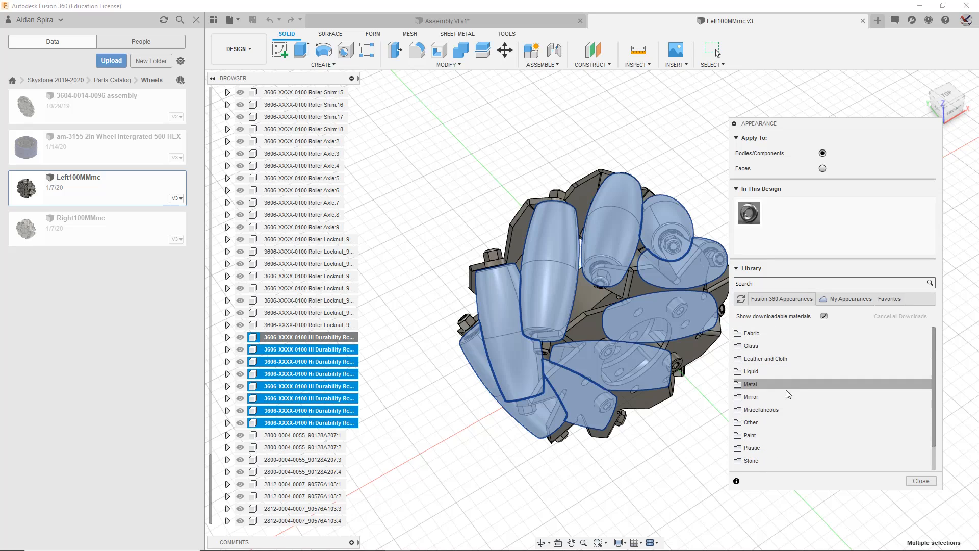
click(772, 449)
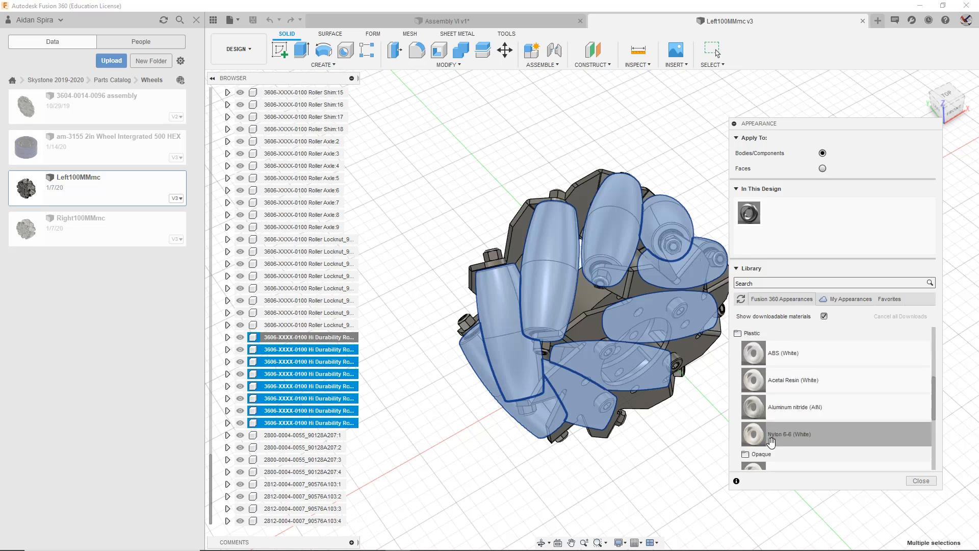
scroll(786, 421, down, 4)
scroll(786, 422, up, 2)
scroll(847, 414, up, 6)
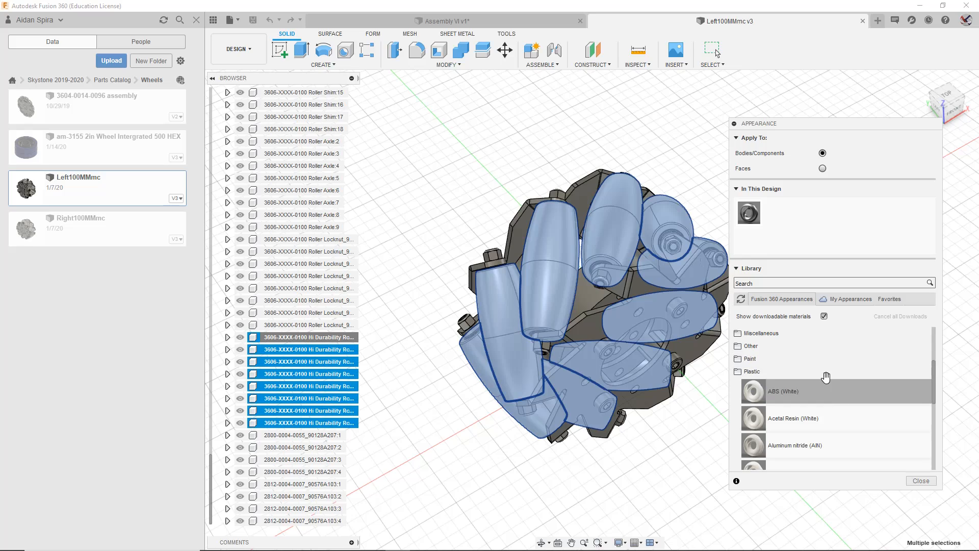
click(828, 373)
scroll(825, 408, up, 2)
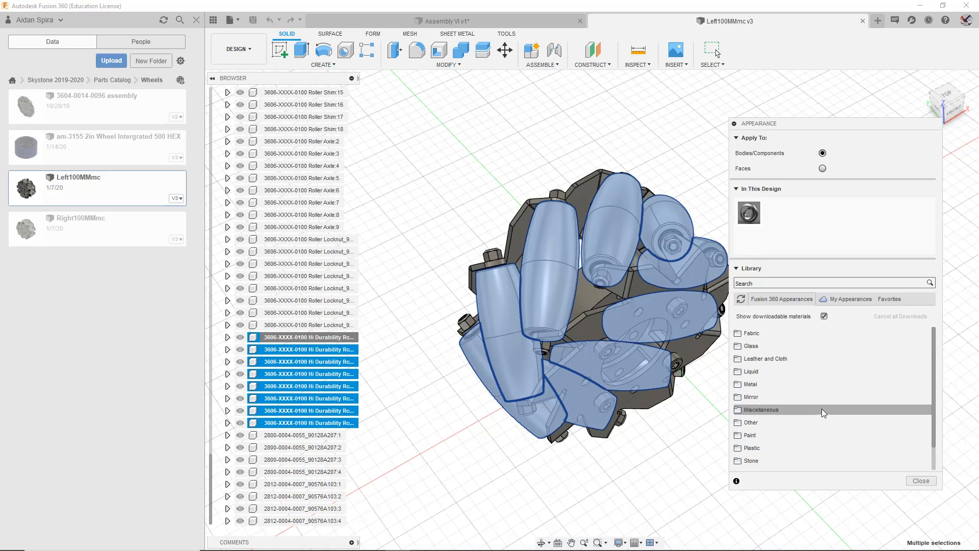
click(813, 335)
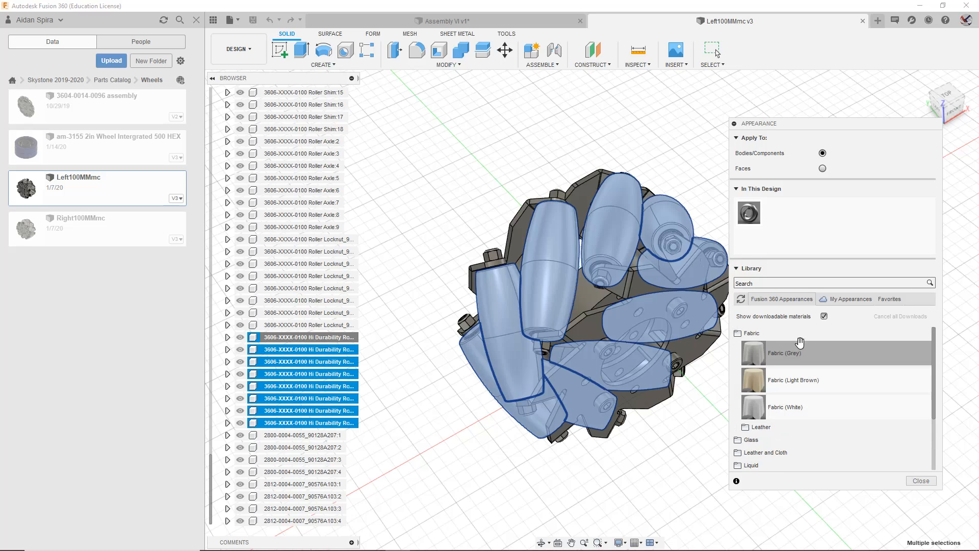
click(801, 337)
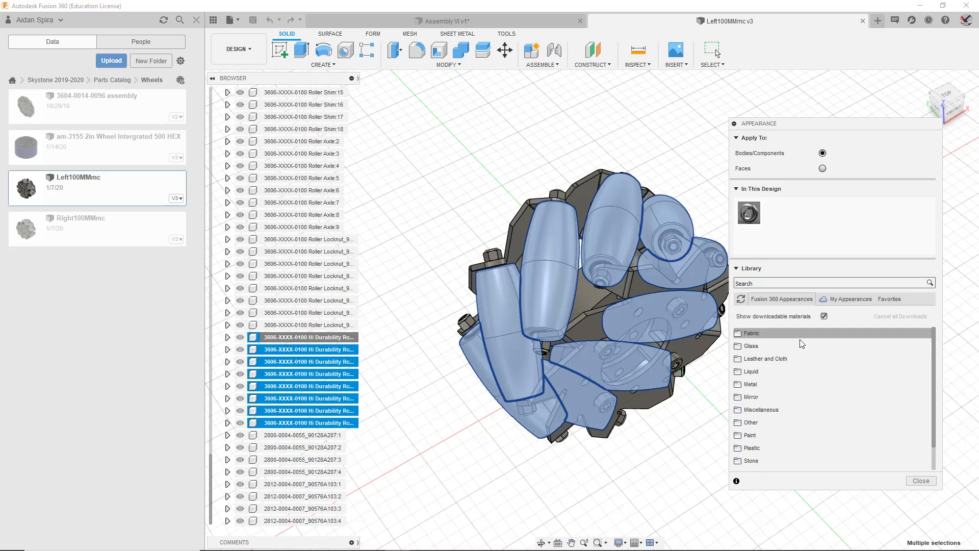
Step: Browse the Metal category's Aluminum and Brass appearances and apply a brass appearance to the selected rollers
click(790, 388)
click(791, 396)
scroll(796, 408, down, 5)
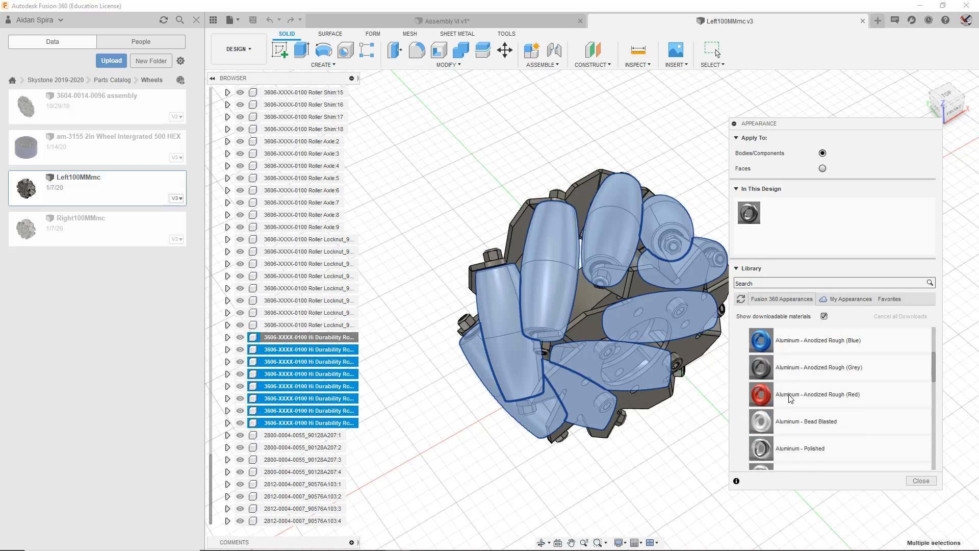
scroll(806, 420, up, 5)
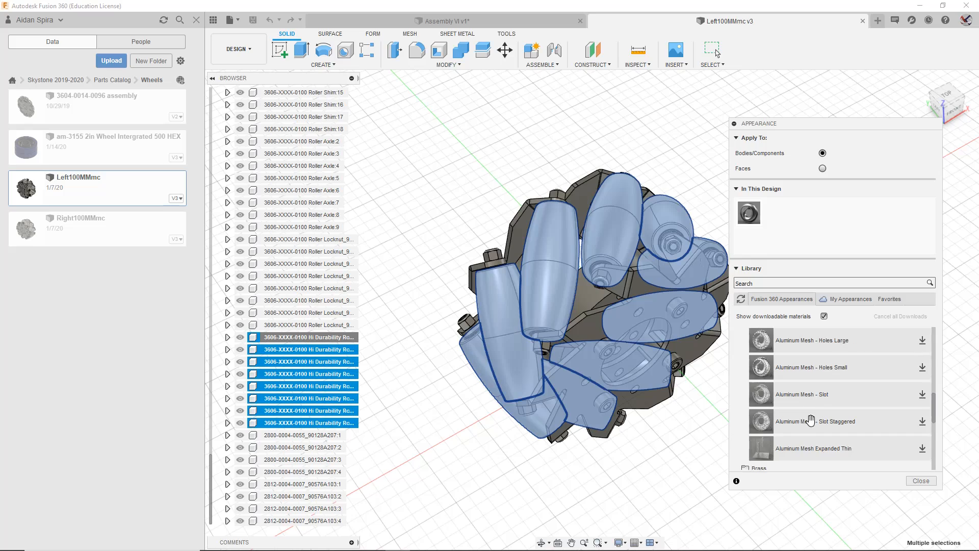
click(780, 360)
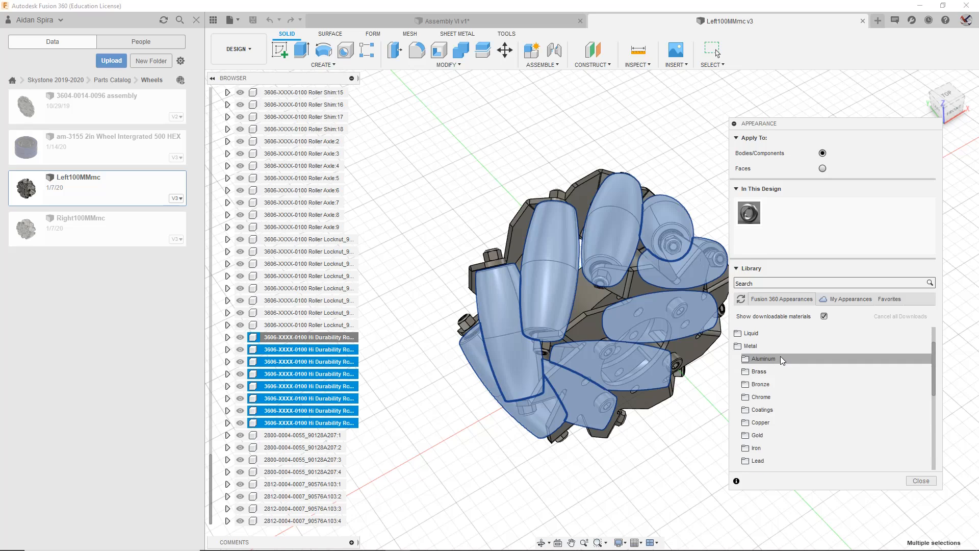
click(775, 373)
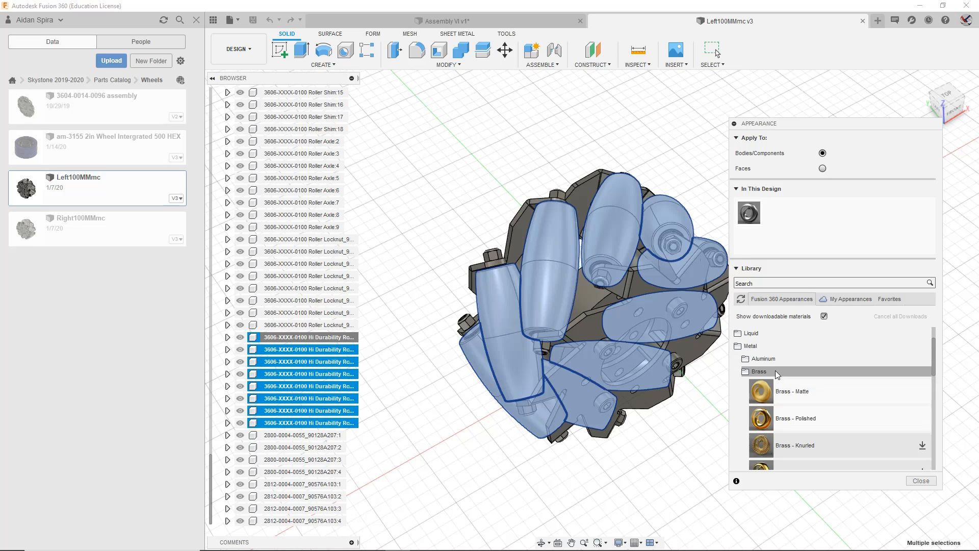
scroll(817, 408, down, 4)
scroll(821, 398, up, 4)
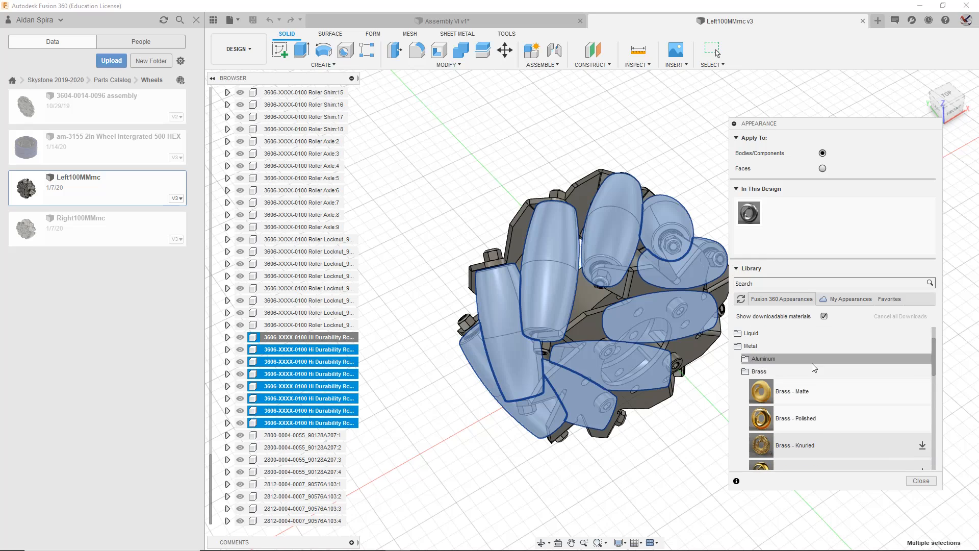
click(811, 372)
click(809, 370)
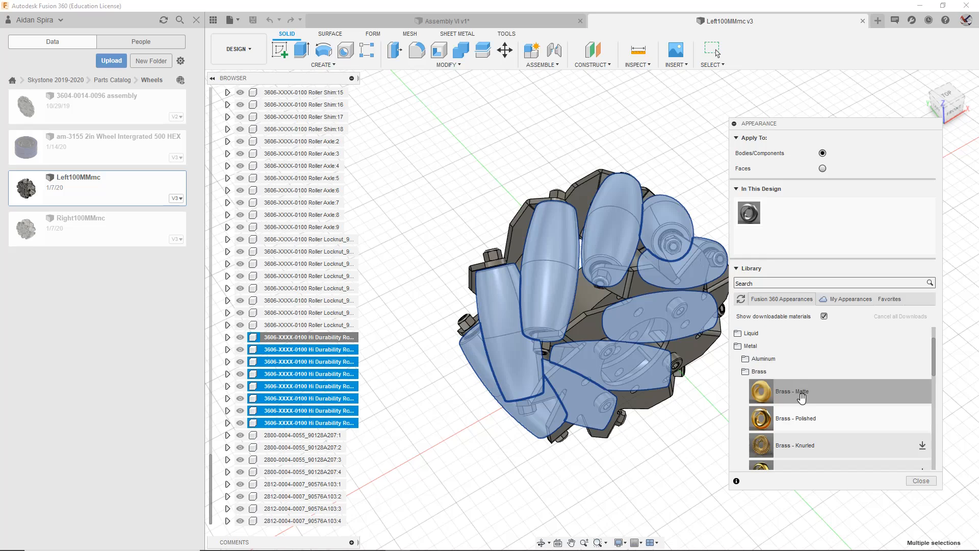
drag(835, 396, 533, 323)
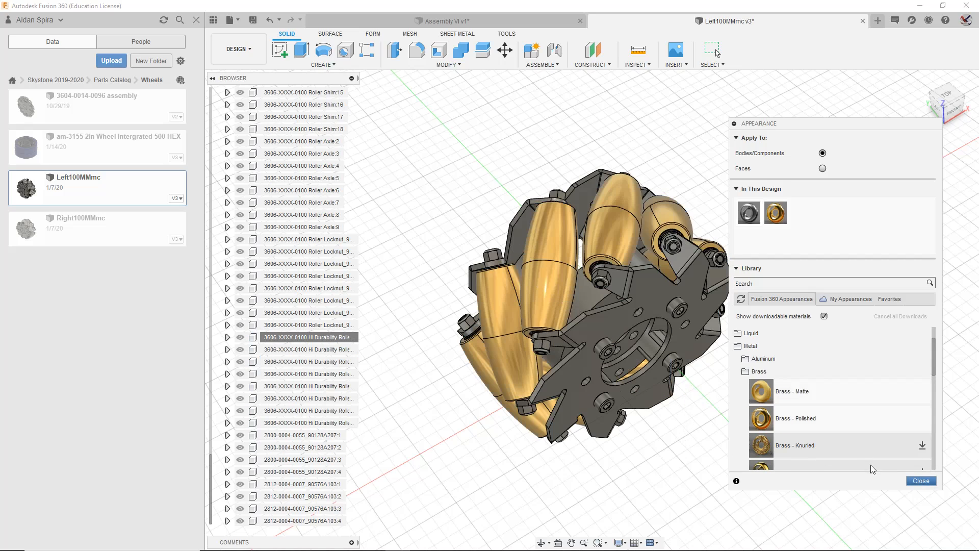
Step: Apply the Paint - Metallic (Yellow) appearance to the wheel's rollers and finish the appearance settings
scroll(821, 377, down, 5)
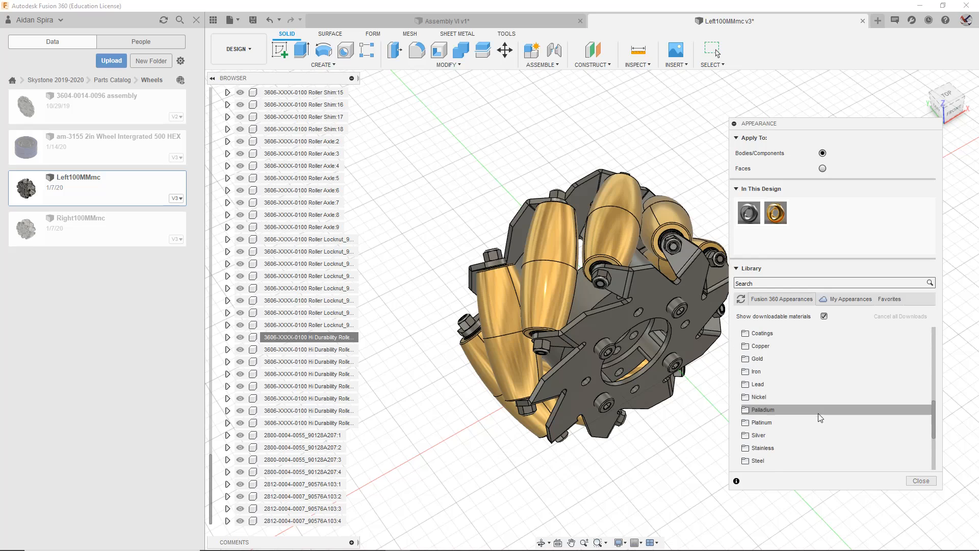
scroll(818, 429, down, 1)
scroll(808, 439, down, 4)
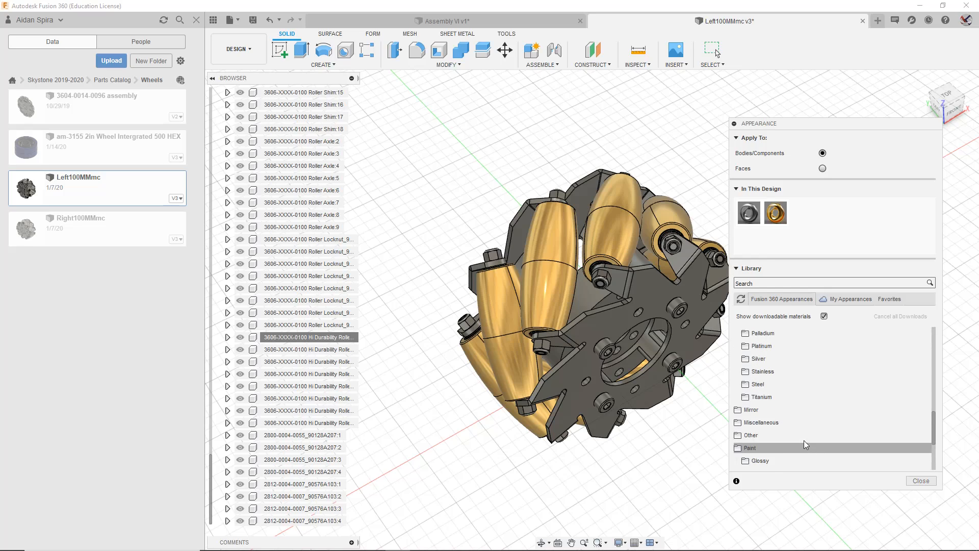
click(804, 383)
scroll(816, 393, down, 4)
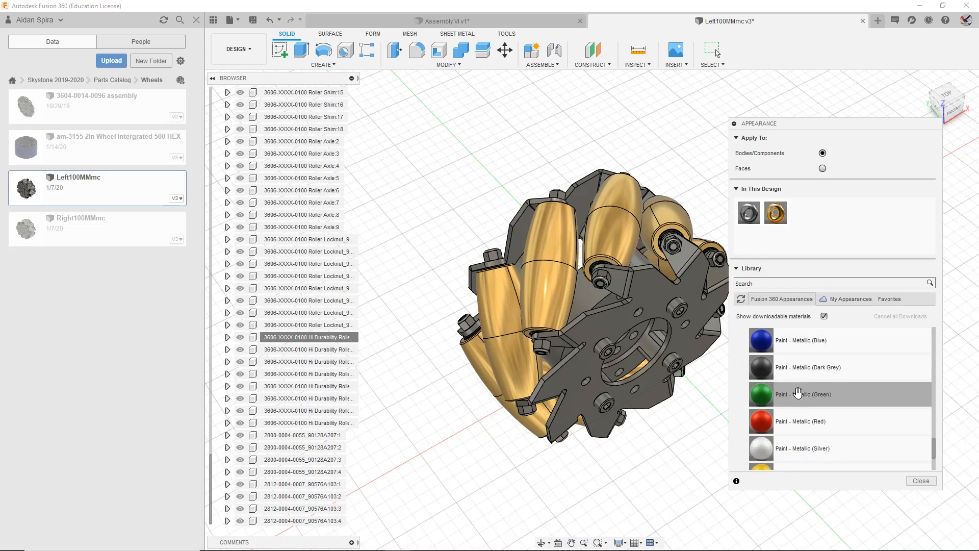
mouse_move(825, 396)
mouse_down()
mouse_move(673, 360)
mouse_move(637, 306)
mouse_move(628, 255)
mouse_up()
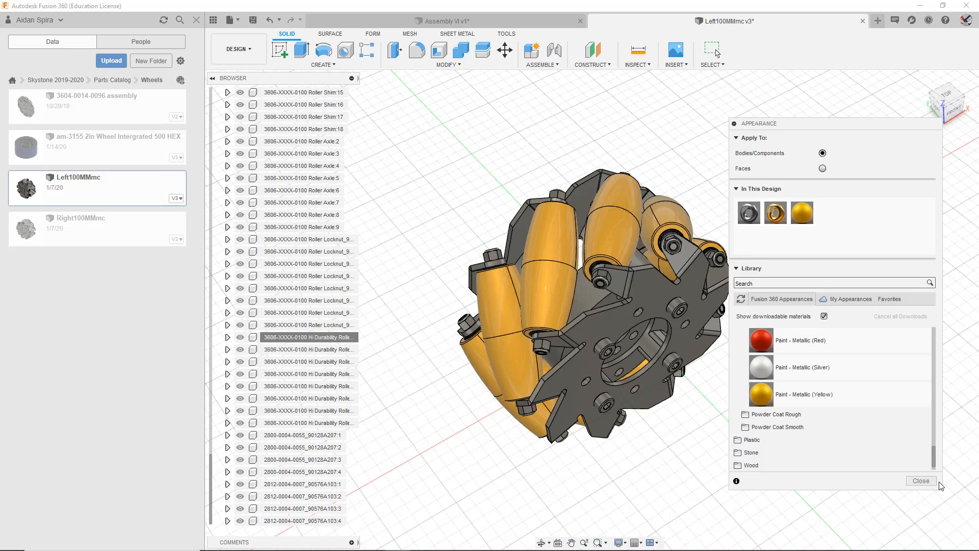
click(923, 482)
Step: Save the recoloured Left100MMmc design as a new version
scroll(805, 317, down, 2)
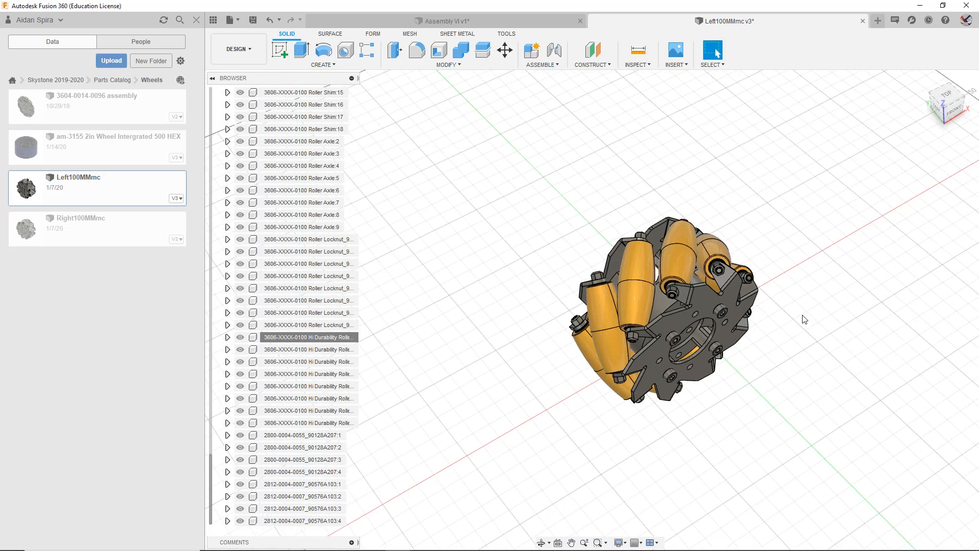
scroll(801, 322, up, 2)
key(ctrl+s)
key(Return)
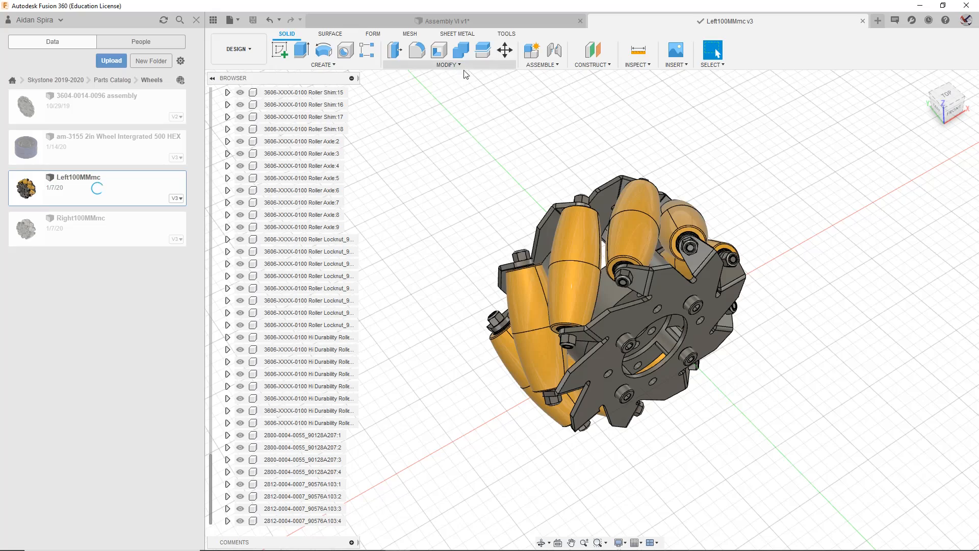
Step: Switch to the Assembly VI design, view the robot from above the front, and check the Assembly IV component's options
click(475, 19)
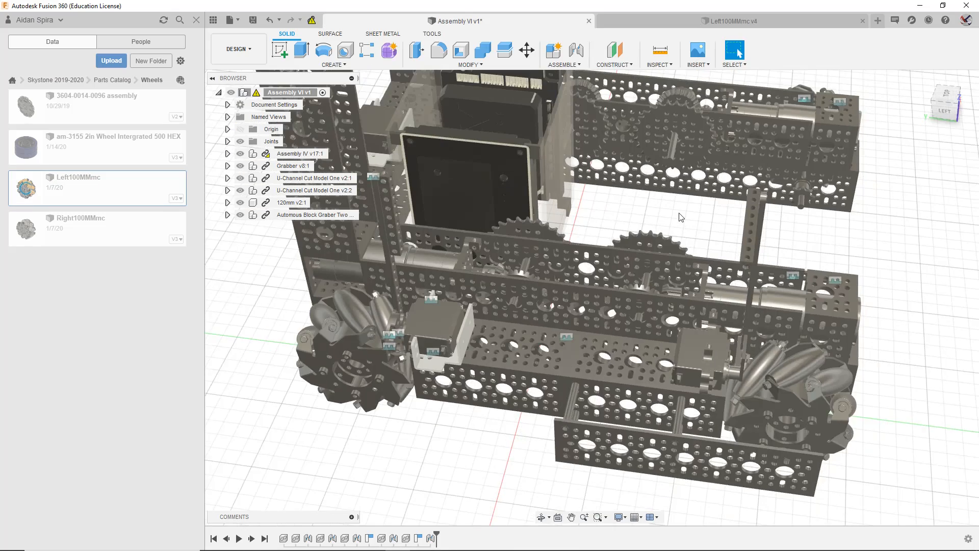
scroll(682, 217, down, 3)
middle_drag(682, 217, 677, 316)
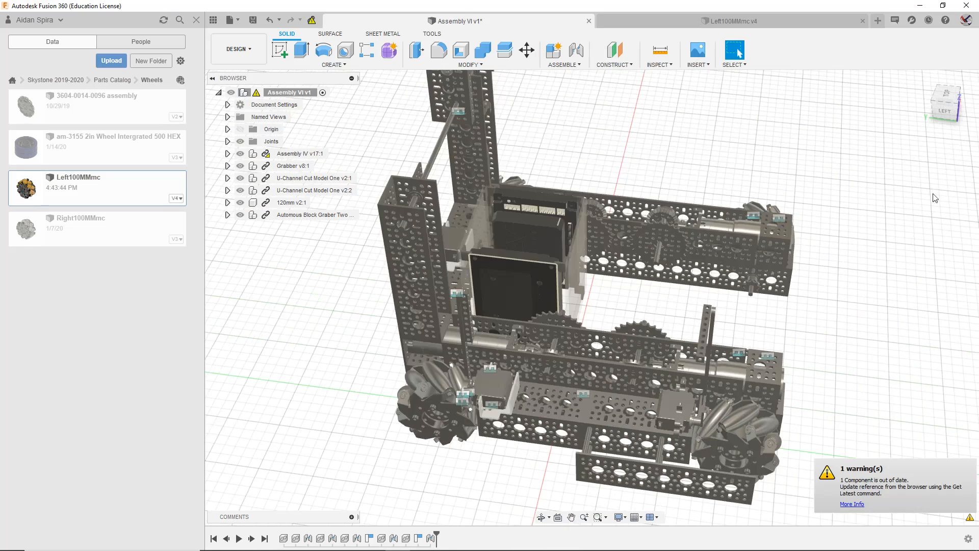
drag(946, 110, 879, 124)
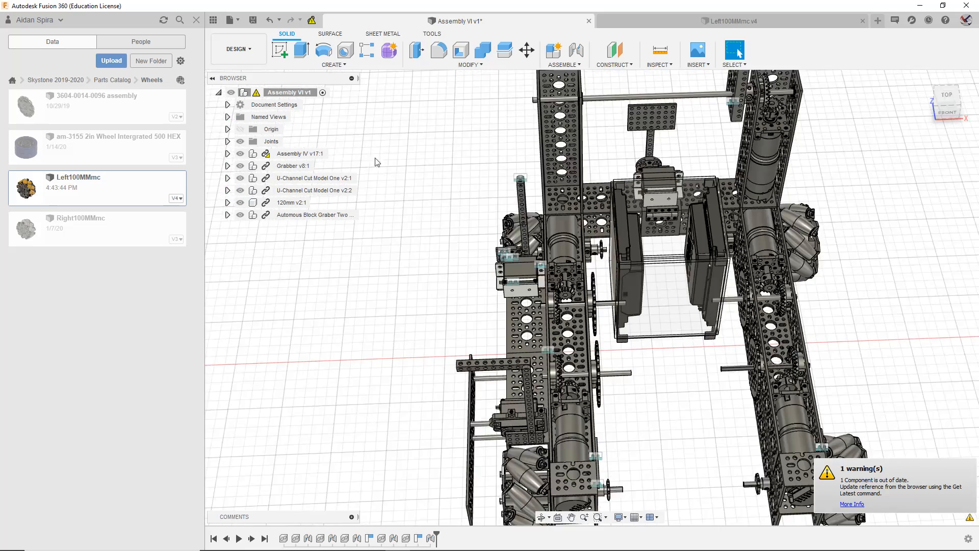
right_click(325, 158)
click(352, 122)
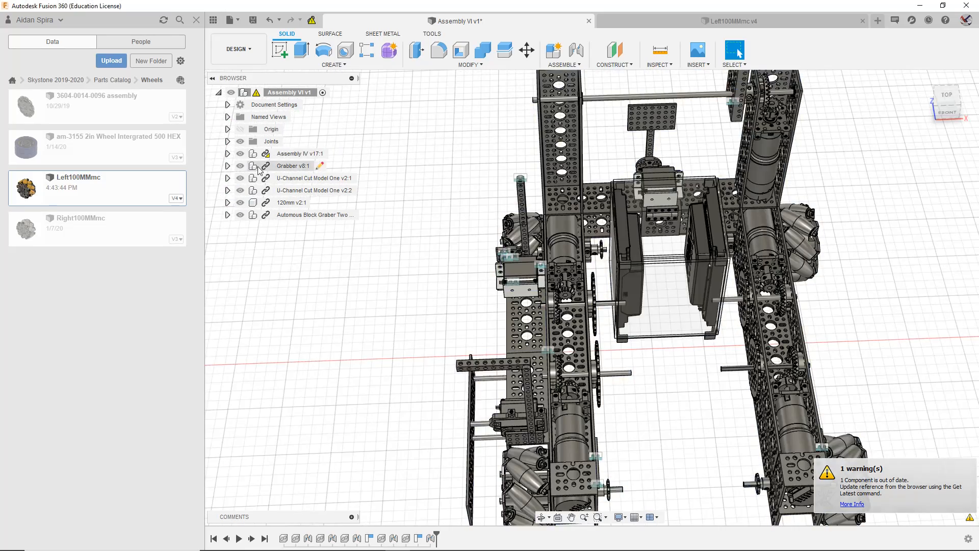
Step: Browse to the robot's New Testament folder in the Skystone 2019-2020 project and go through Assembly II to Assembly V
click(57, 80)
scroll(77, 297, down, 5)
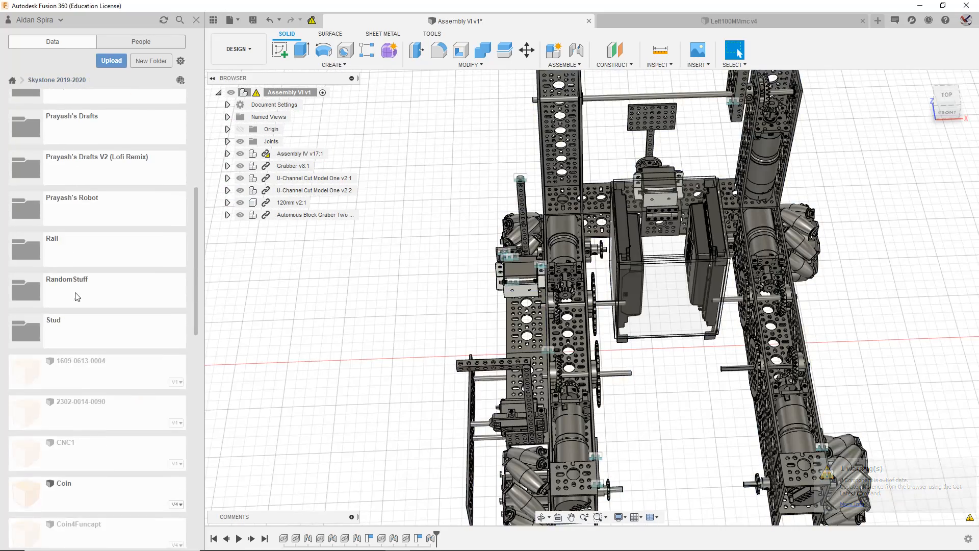
click(75, 198)
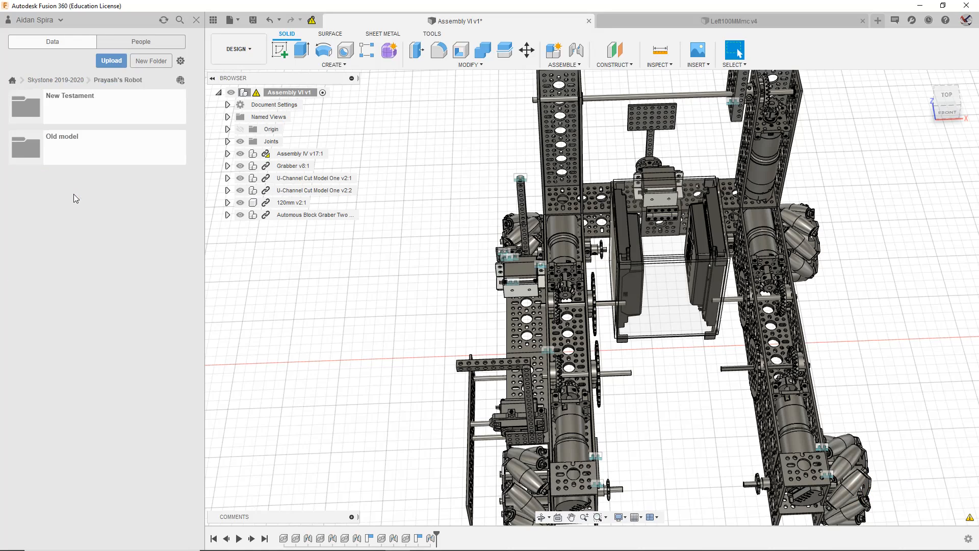
click(88, 121)
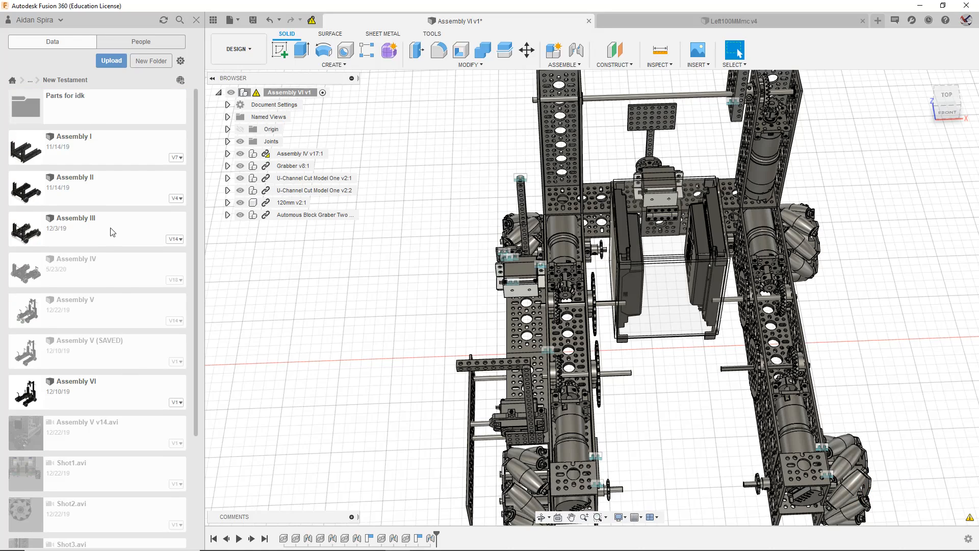
click(97, 186)
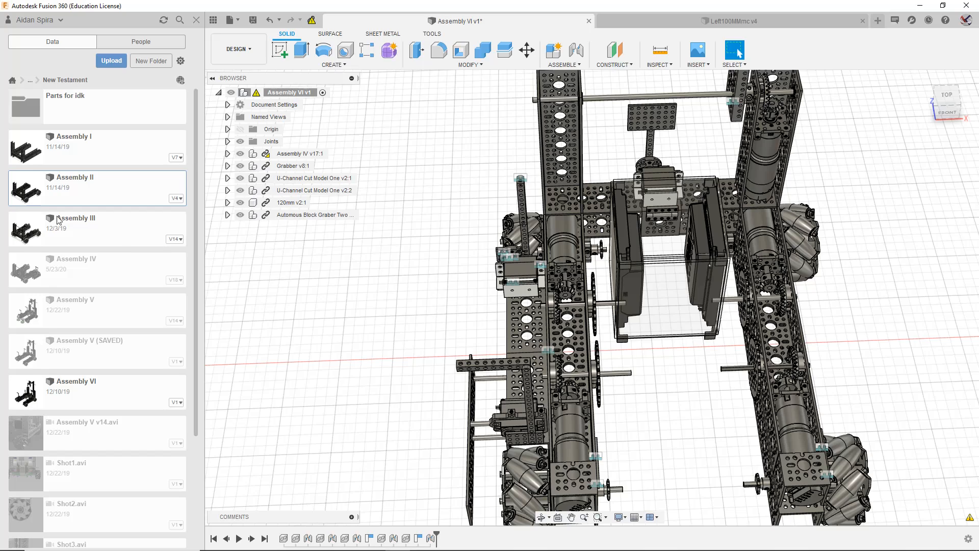
click(119, 228)
click(155, 264)
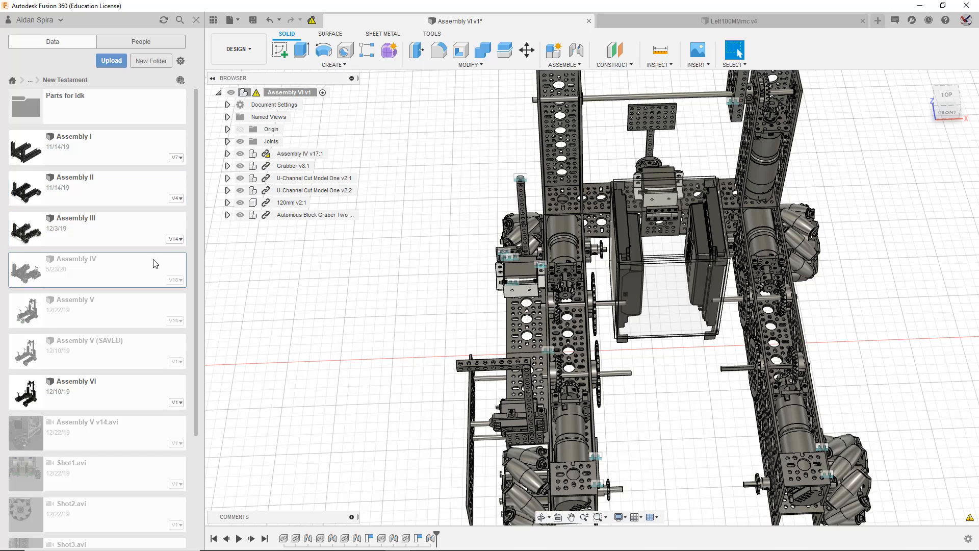
click(145, 301)
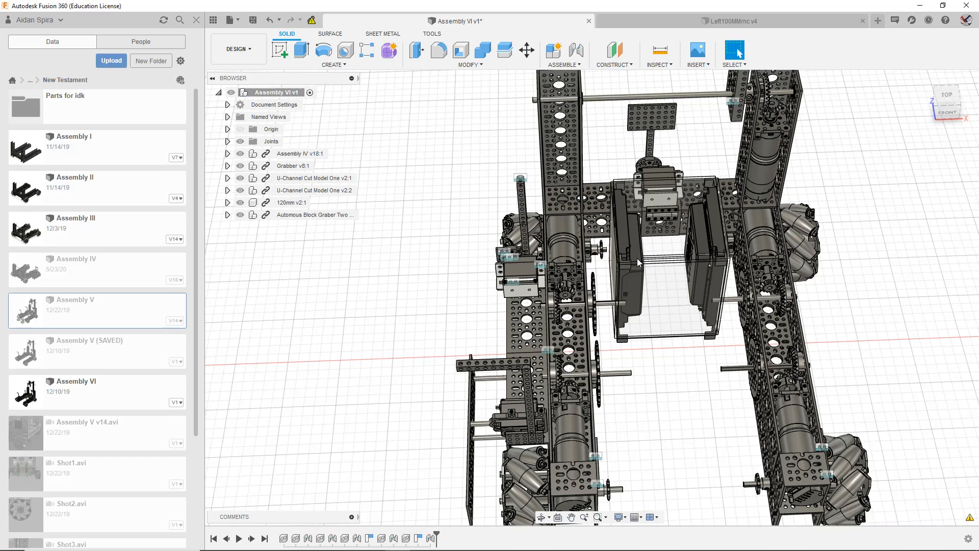
Step: Examine the mecanum wheels, motors and electronics of the Assembly VI robot up close and from the front
scroll(653, 339, up, 3)
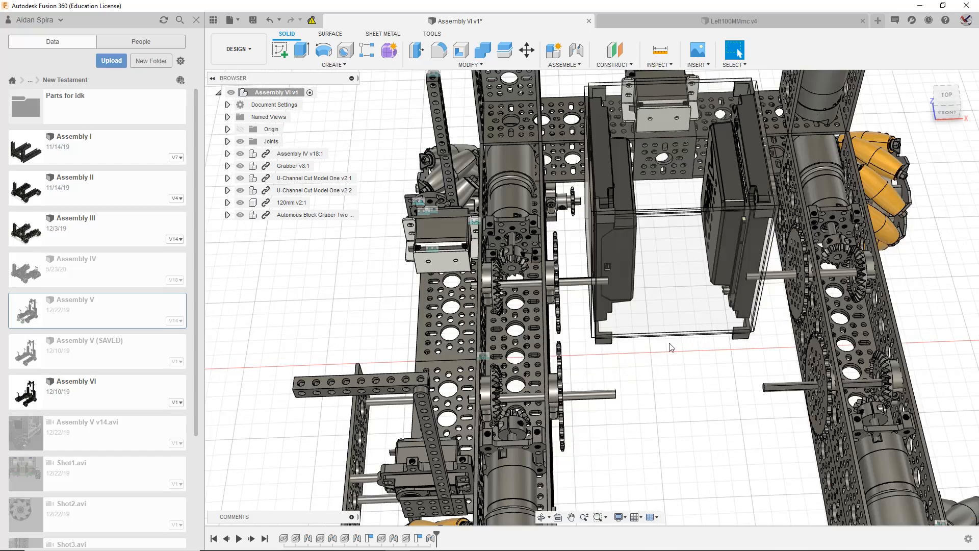
scroll(682, 427, down, 4)
scroll(588, 253, up, 10)
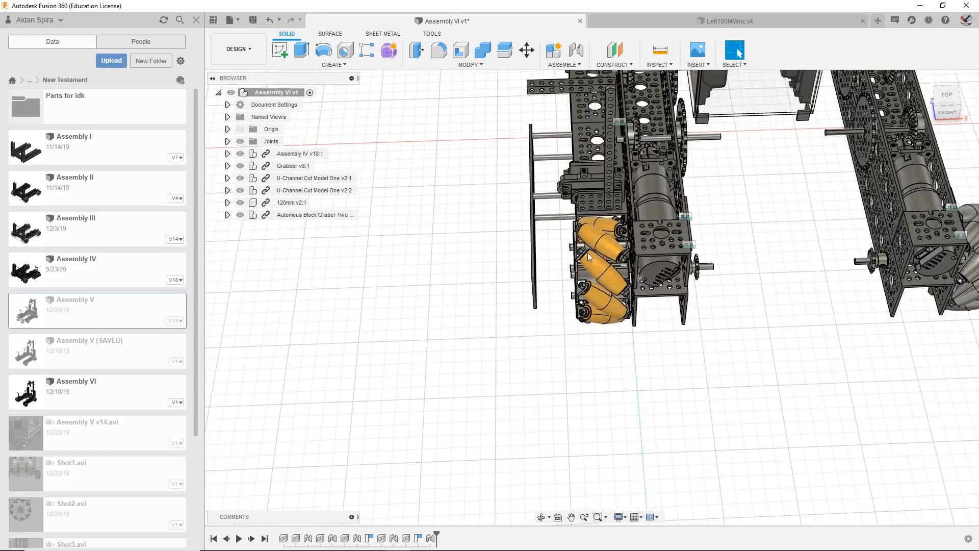
scroll(663, 271, down, 3)
shift+middle_drag(591, 289, 898, 153)
shift+middle_drag(952, 108, 684, 310)
scroll(605, 252, up, 3)
scroll(604, 252, up, 4)
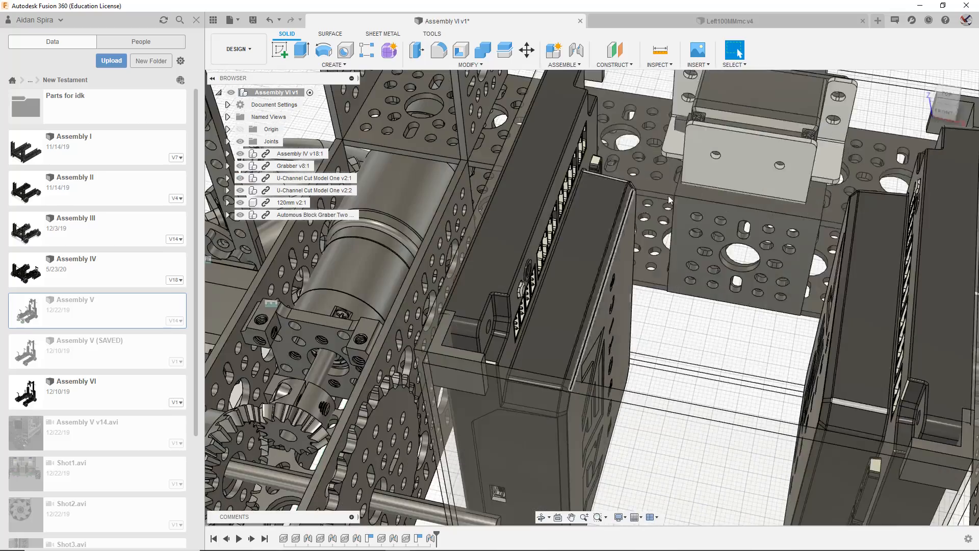
shift+middle_drag(604, 252, 694, 10)
scroll(508, 205, up, 6)
middle_drag(765, 319, 423, 281)
click(946, 98)
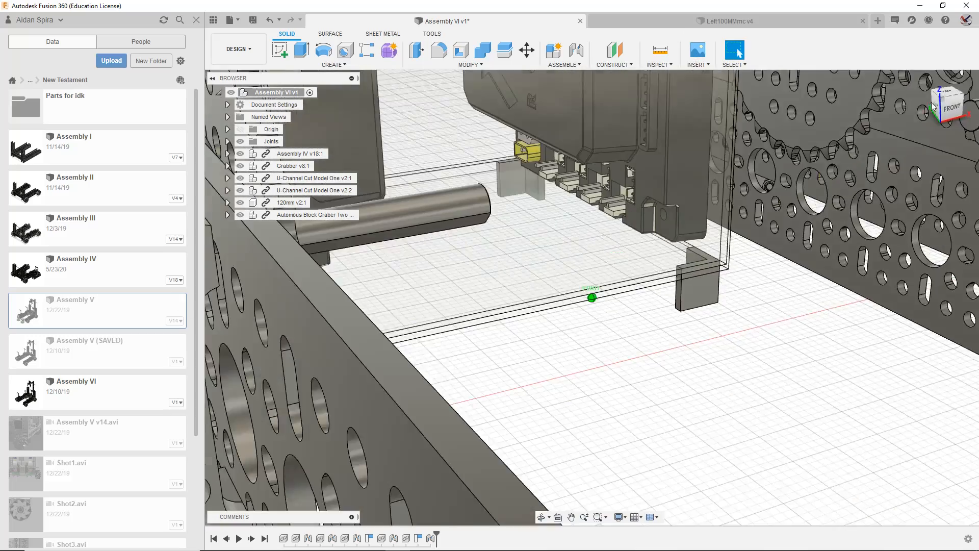
scroll(679, 222, down, 10)
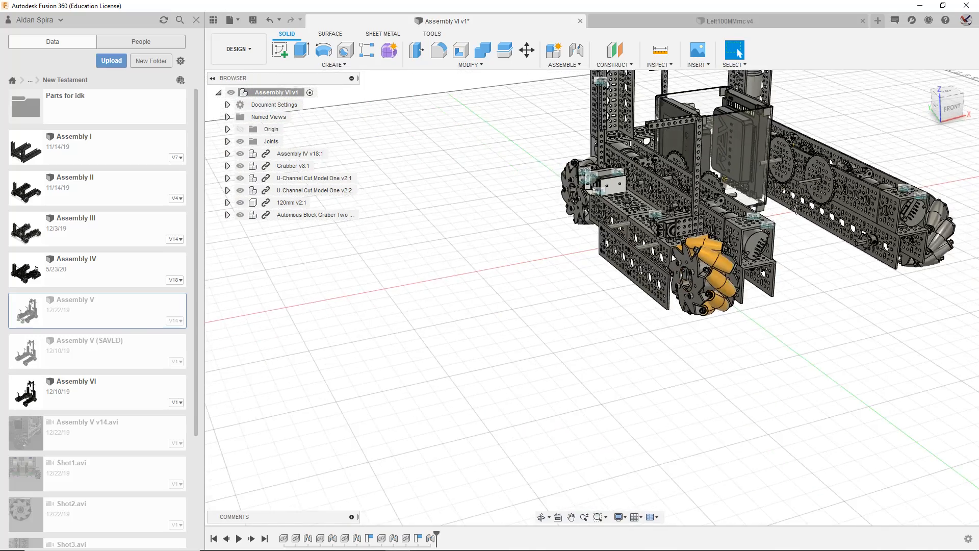
Step: Examine the Assembly VI robot from above the front and from its front-right corner, selecting the 120mm component
middle_drag(795, 153, 686, 283)
click(941, 98)
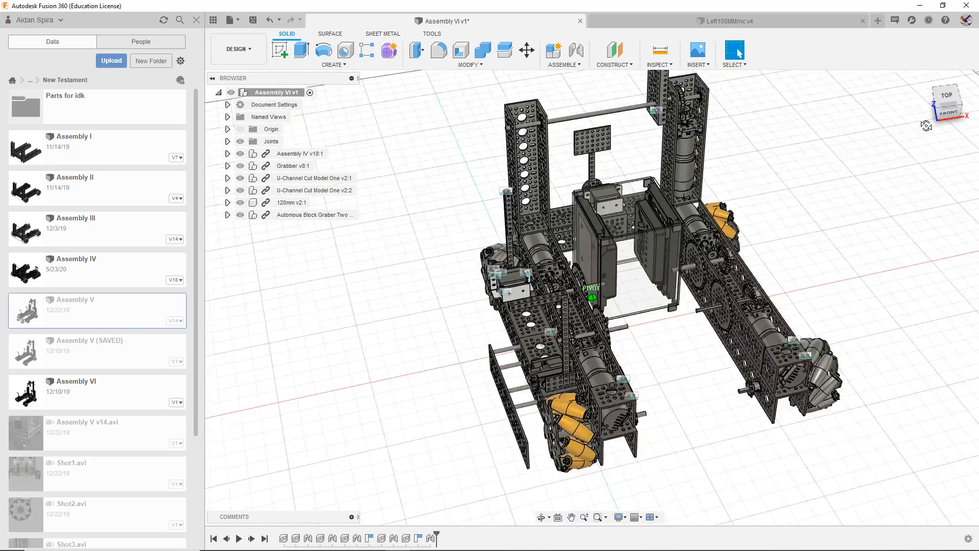
key(XF86AudioLowerVolume)
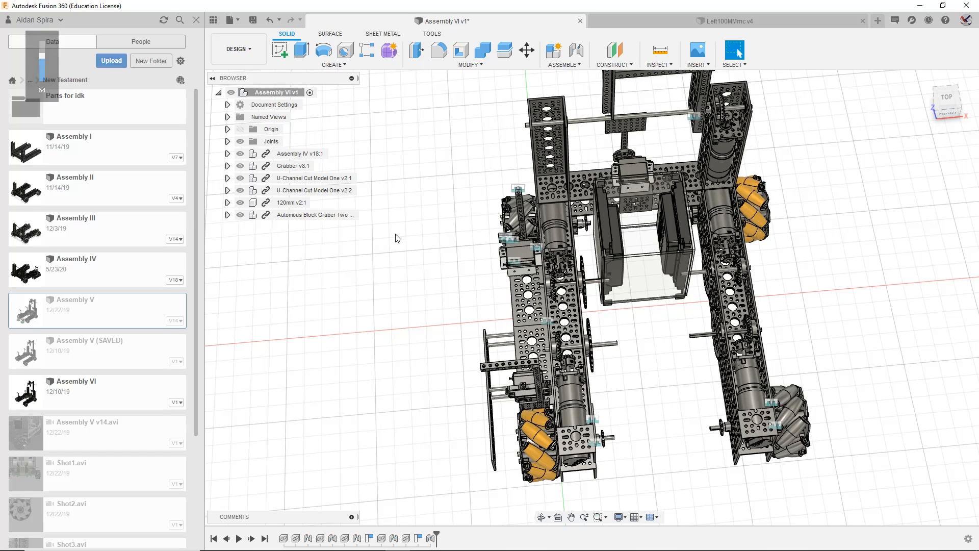
click(529, 305)
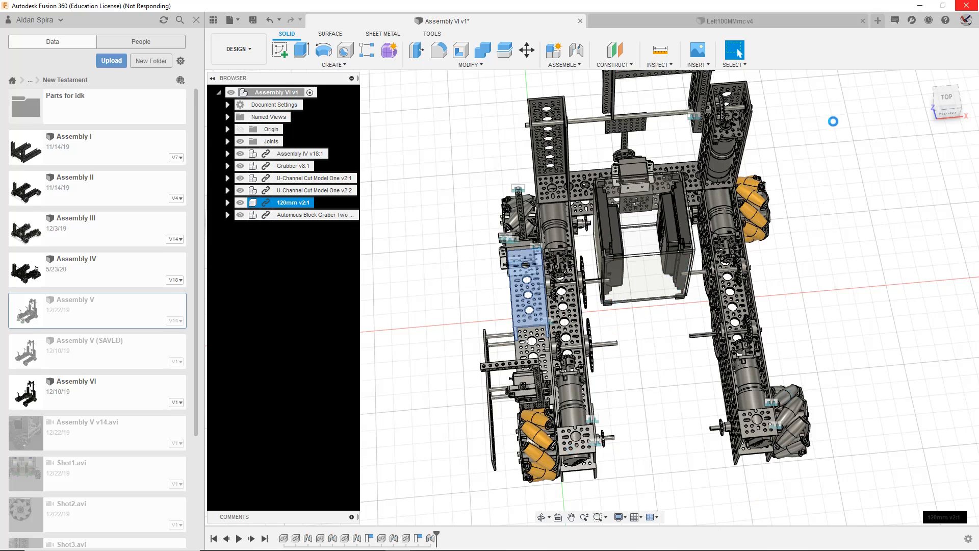
key(XF86AudioLowerVolume)
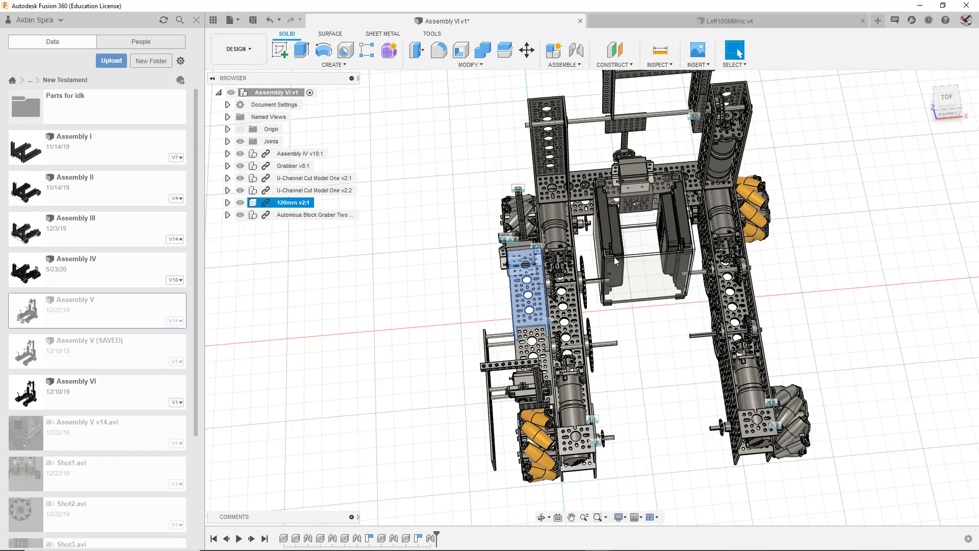
scroll(615, 259, down, 2)
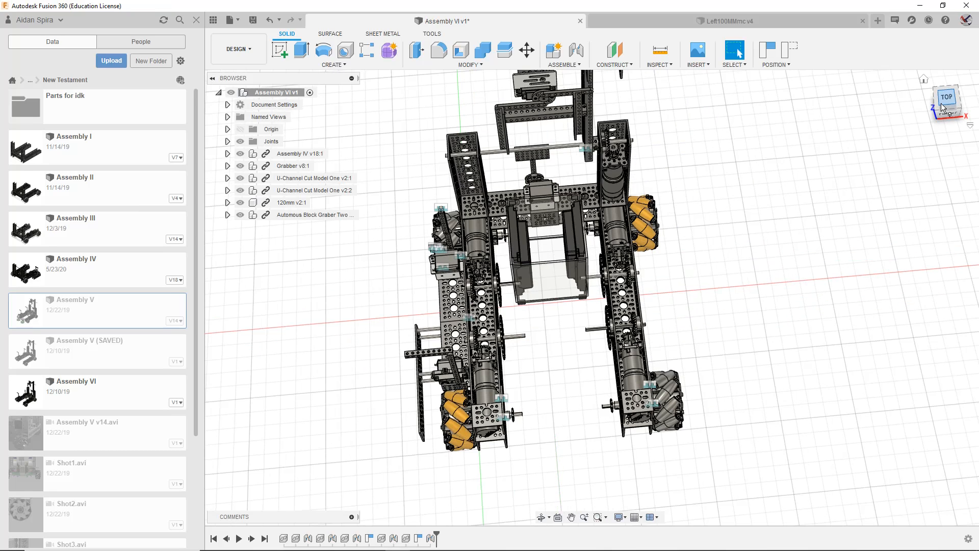
middle_drag(765, 249, 745, 184)
drag(946, 109, 923, 99)
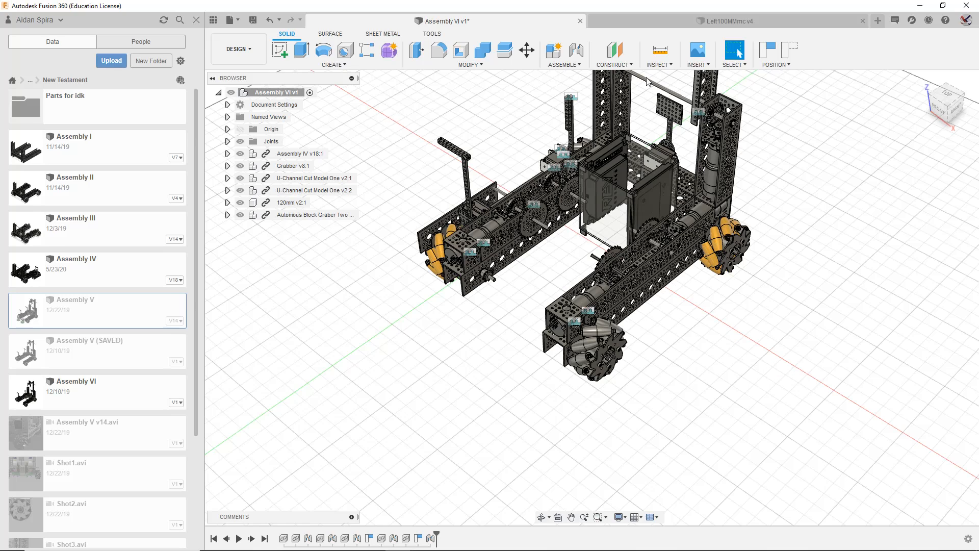
click(662, 22)
click(509, 23)
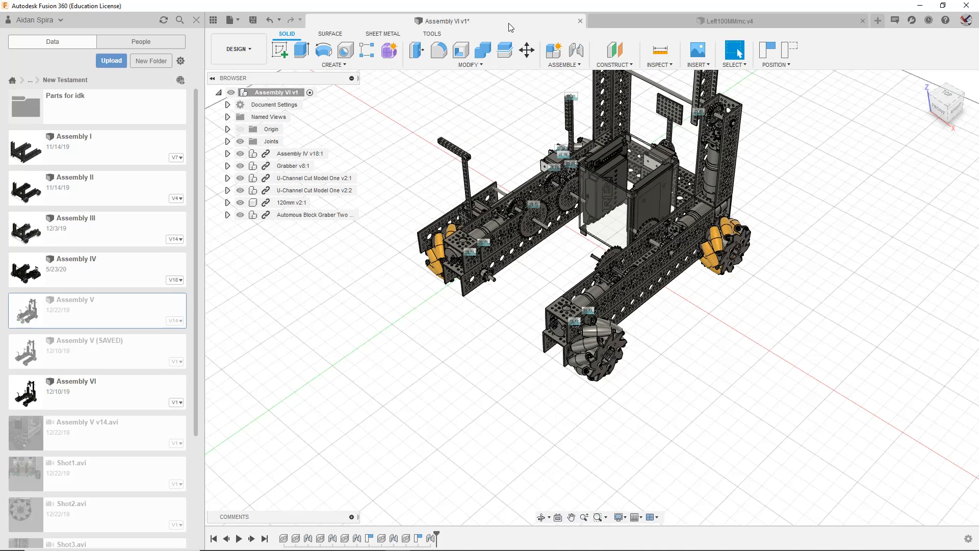
Step: Review the solid Create commands, the Surface and Sheet Metal tools, and the available workspaces from Design to Drawing
click(377, 63)
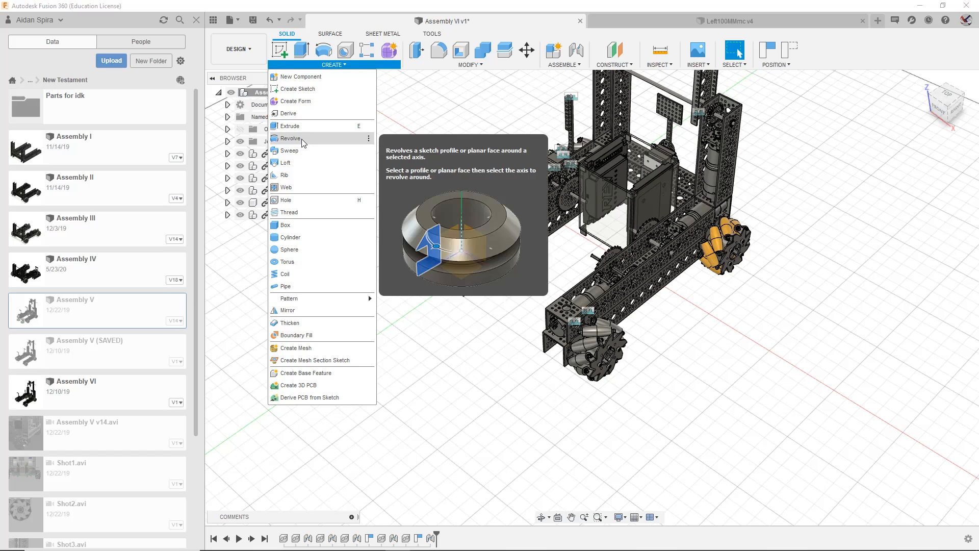
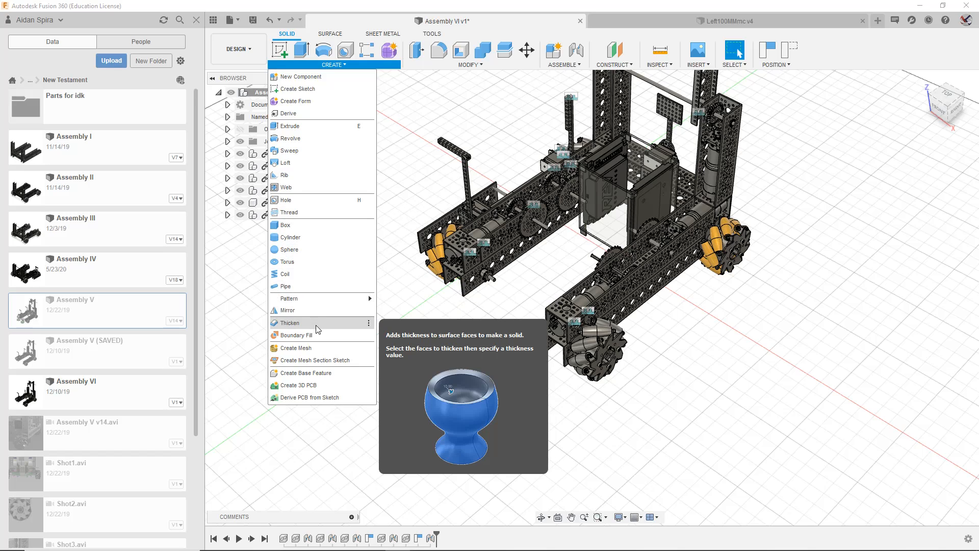
click(329, 35)
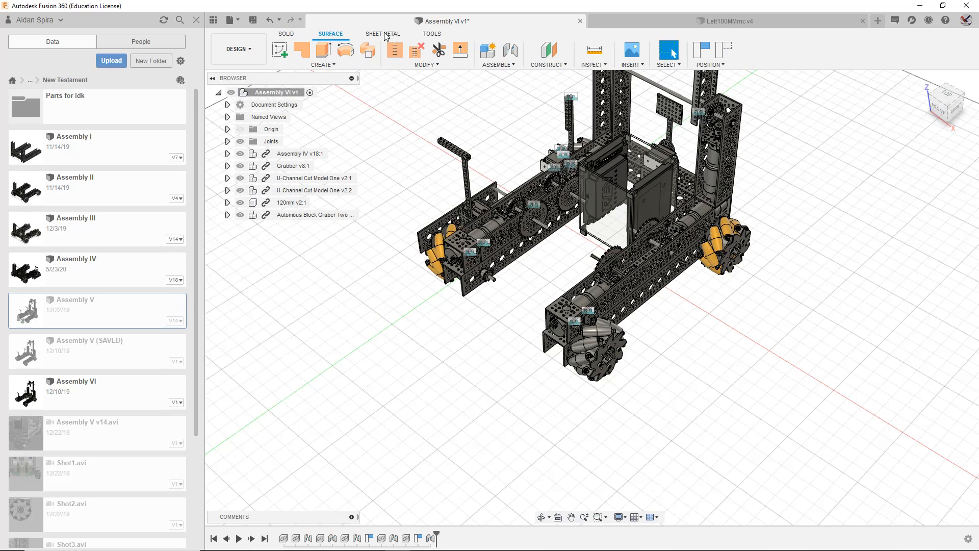
click(388, 34)
click(329, 35)
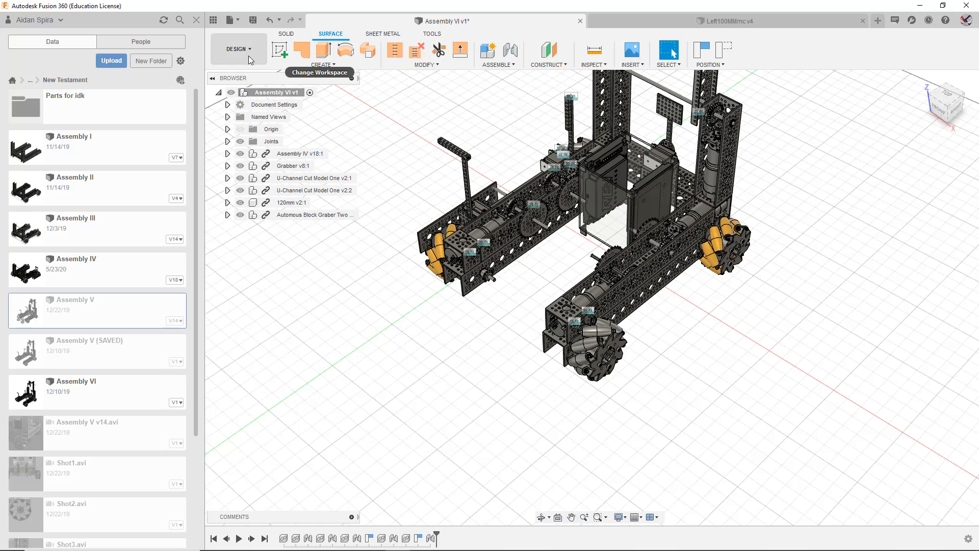
click(249, 56)
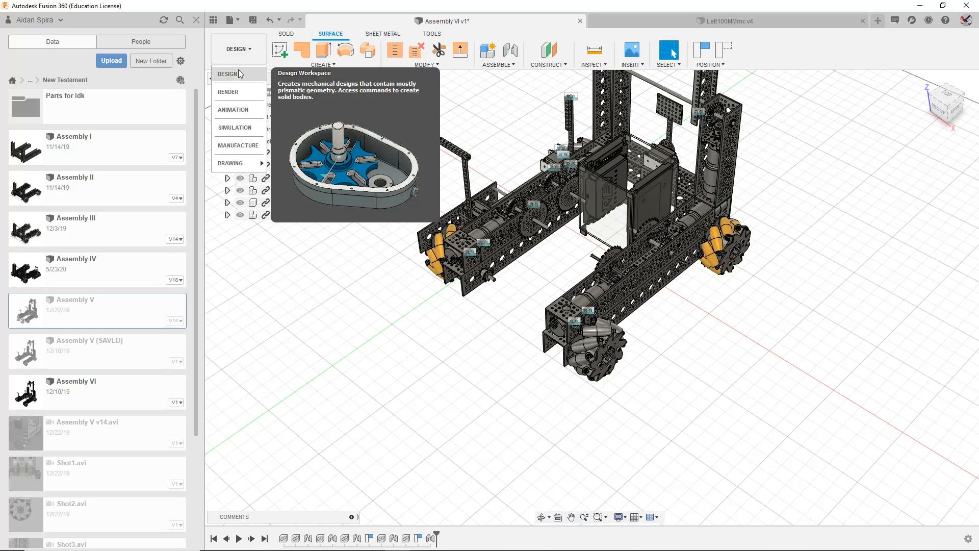
mouse_move(213, 166)
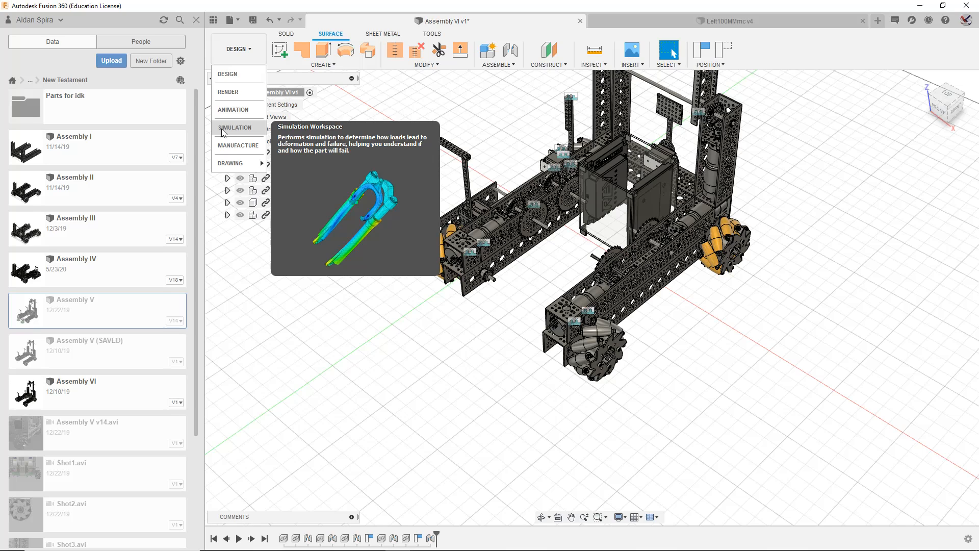
click(312, 341)
Step: View the whole Assembly VI robot from the top and return to the list of all projects
scroll(332, 330, down, 6)
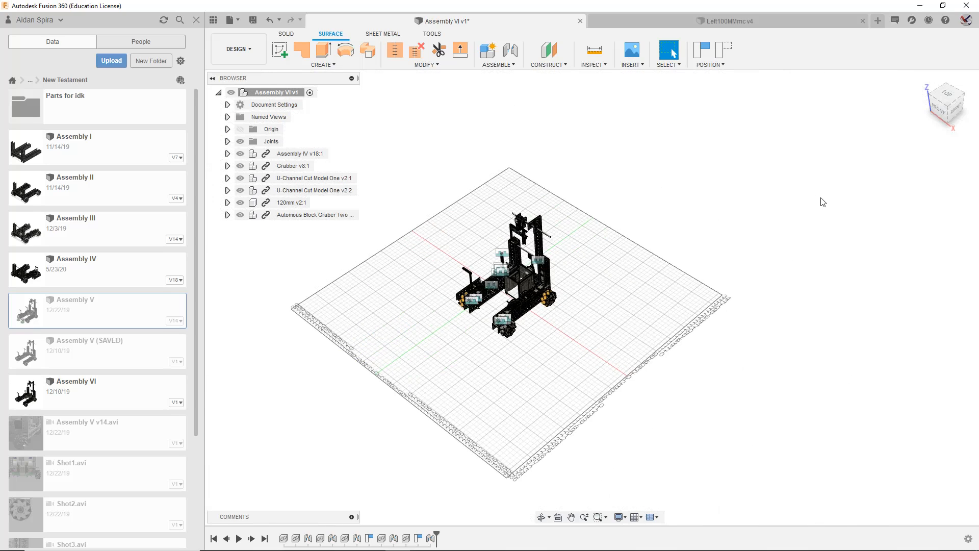
click(947, 93)
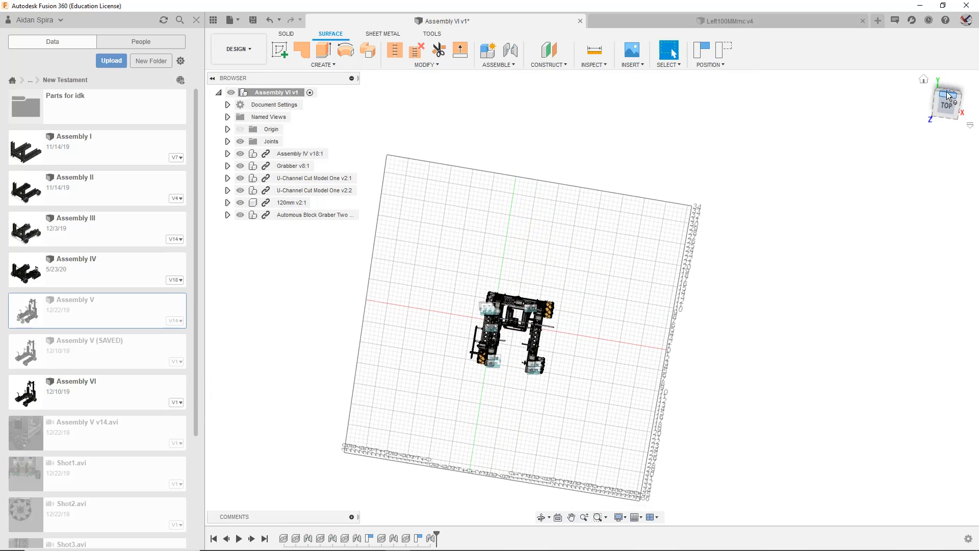
click(959, 111)
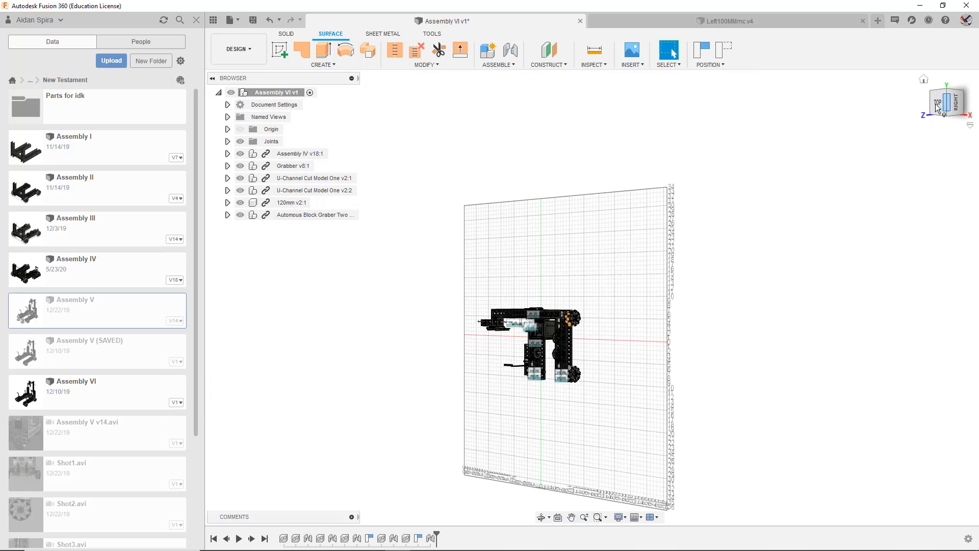
click(933, 105)
click(955, 105)
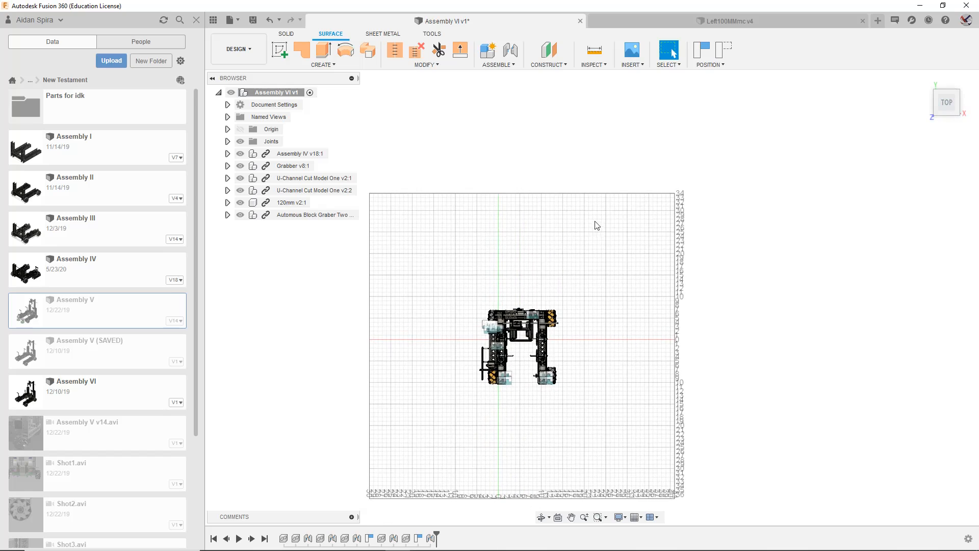
drag(586, 223, 658, 312)
click(11, 80)
scroll(333, 332, down, 1)
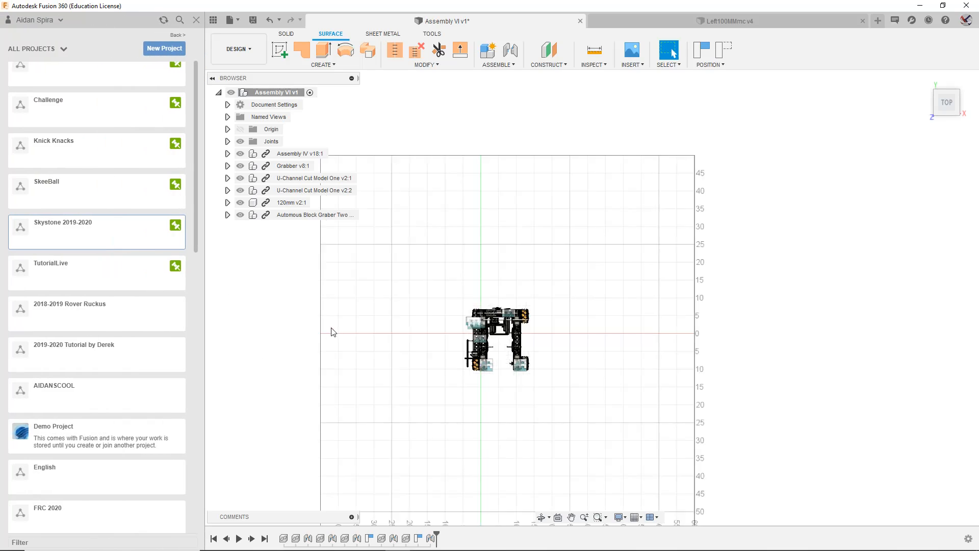
Step: Examine the Assembly VI robot's mecanum wheels and perforated channels up close from the right side and the front-right corner
scroll(444, 343, up, 5)
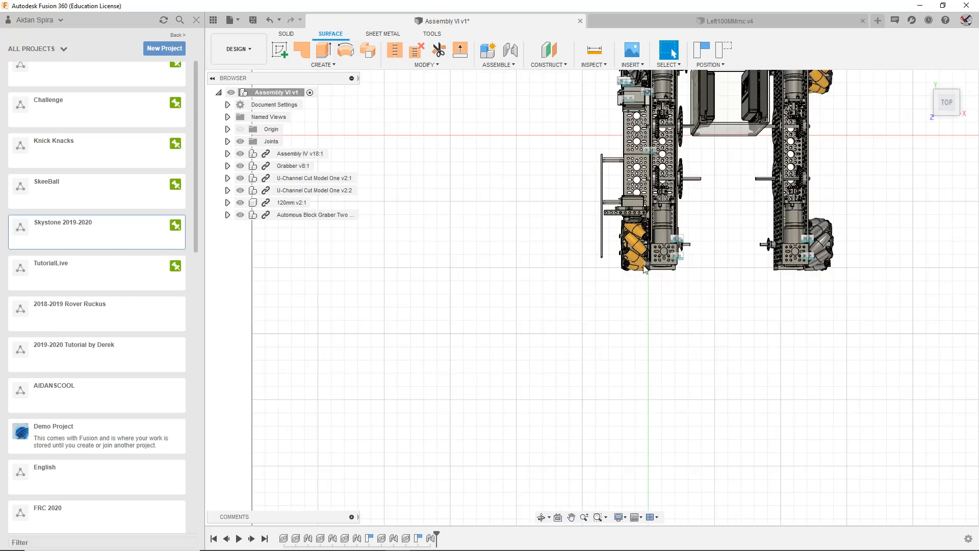
middle_drag(645, 269, 552, 337)
middle_drag(754, 197, 718, 250)
drag(940, 106, 892, 69)
scroll(584, 399, up, 4)
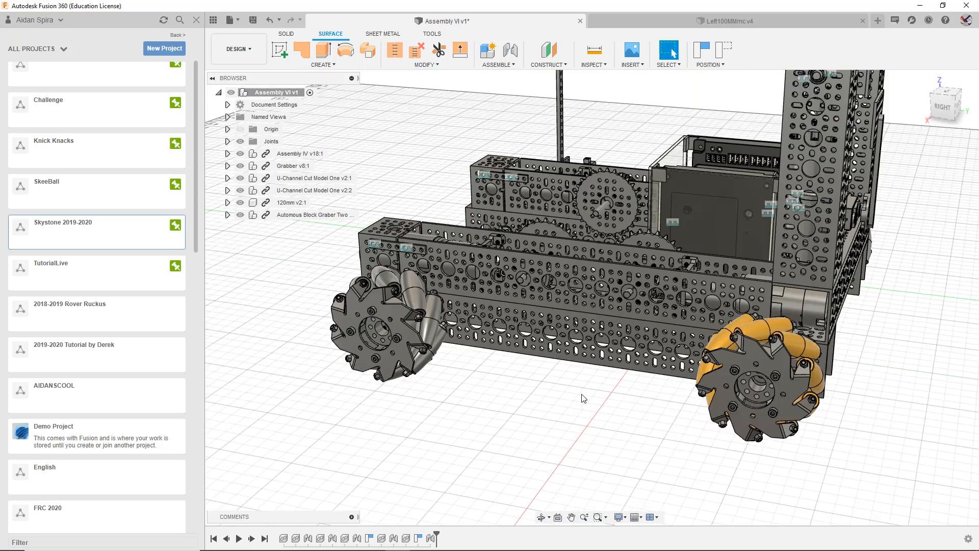
scroll(584, 399, up, 8)
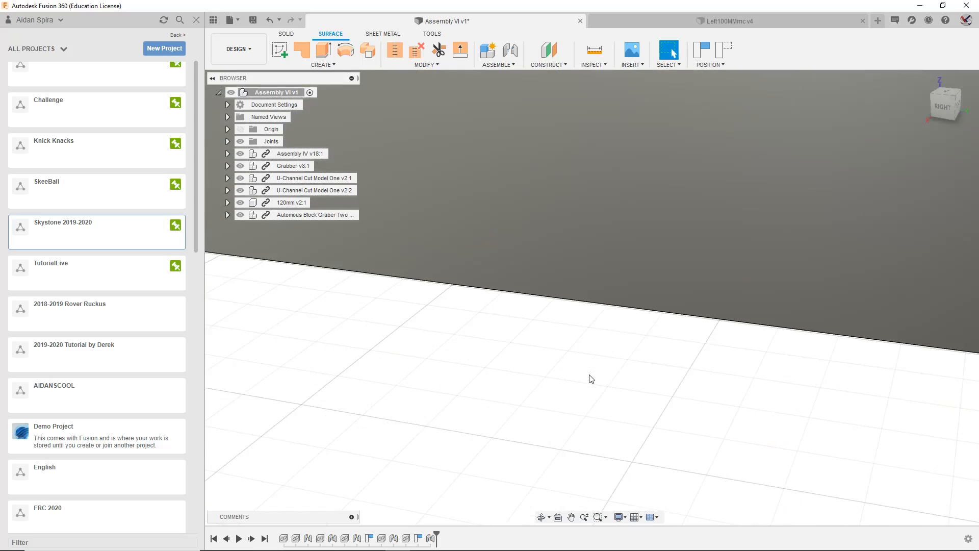
scroll(590, 377, down, 3)
middle_drag(586, 379, 589, 338)
scroll(588, 338, down, 4)
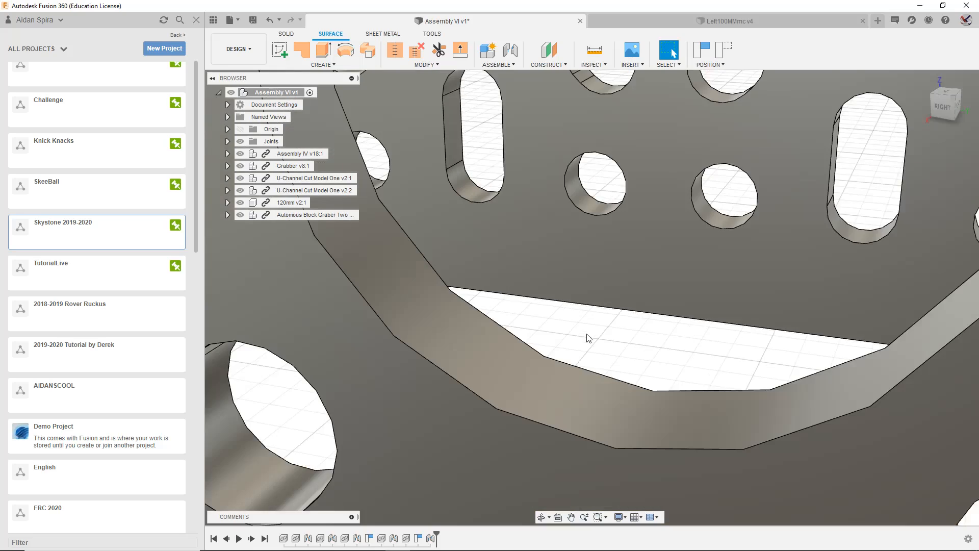
scroll(589, 338, down, 10)
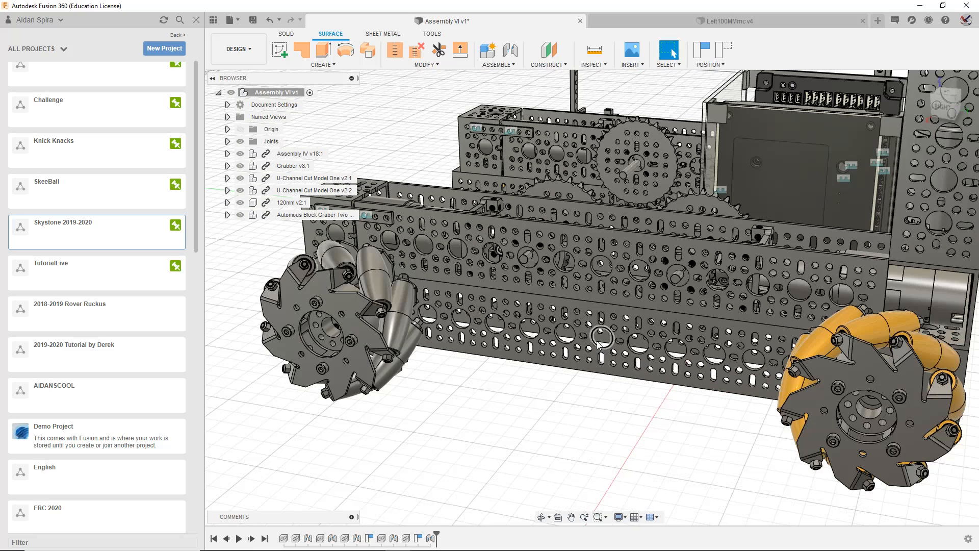
scroll(38, 258, up, 2)
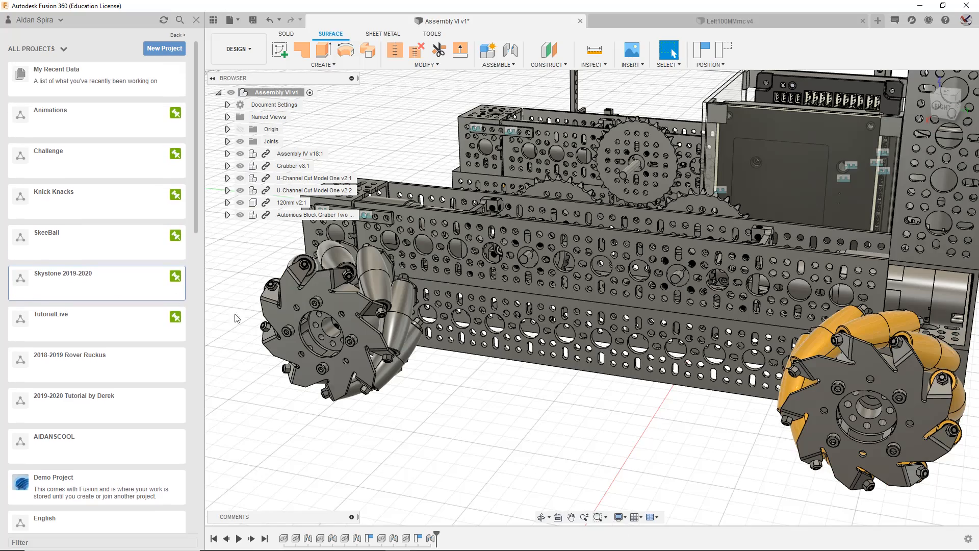
scroll(928, 296, down, 3)
middle_drag(918, 138, 819, 261)
key(Escape)
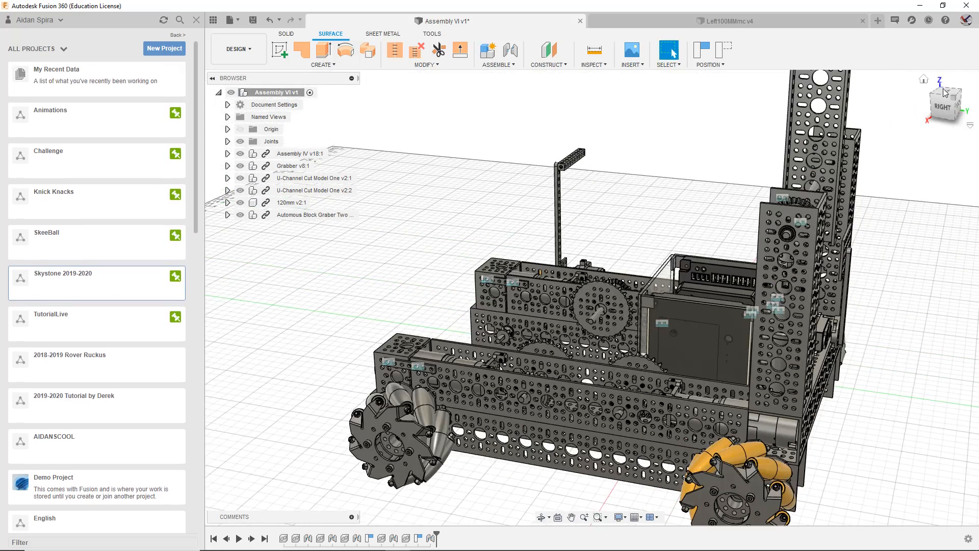
click(943, 89)
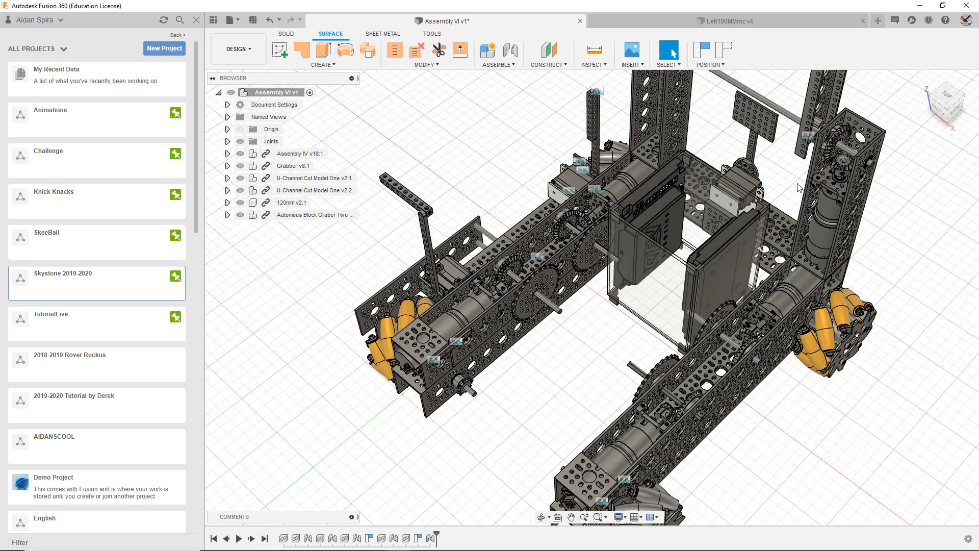
Step: Open the Assembly III design from the robot's New Testament folder in the Skystone 2019-2020 project
click(94, 277)
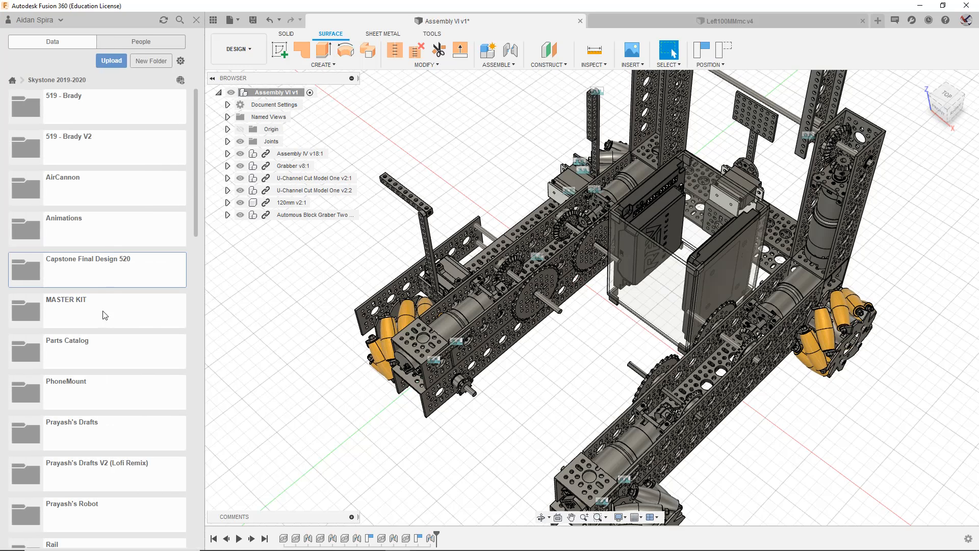
scroll(109, 358, down, 3)
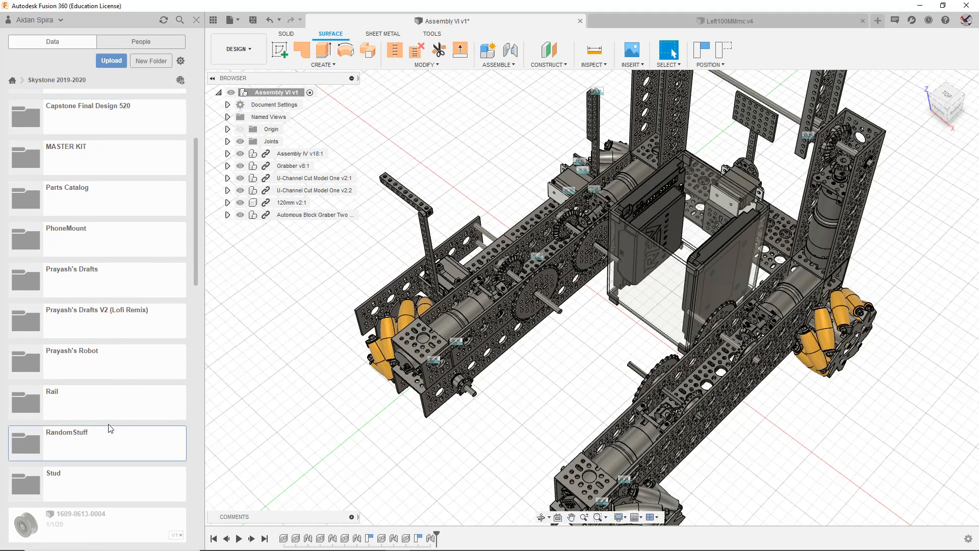
click(102, 364)
click(92, 119)
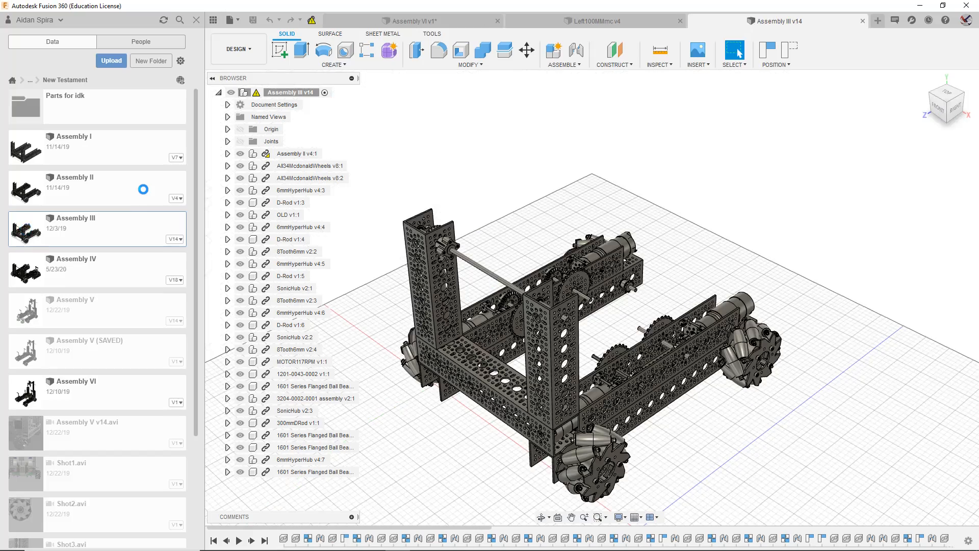
Step: Examine Assembly III's drive gears, motors and mecanum wheels from the back, and its upright towers and cross shaft from the left
drag(950, 101, 868, 138)
scroll(533, 330, down, 1)
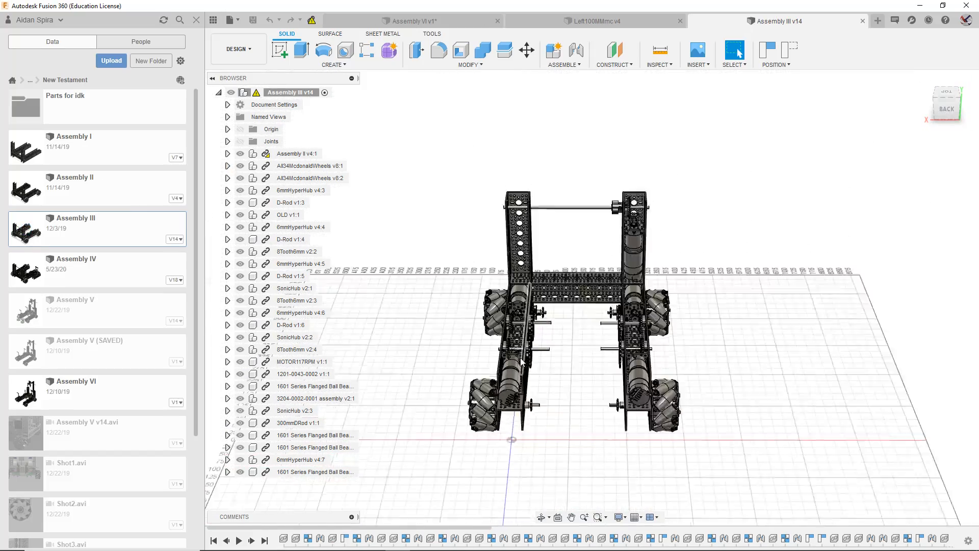
scroll(534, 332, up, 8)
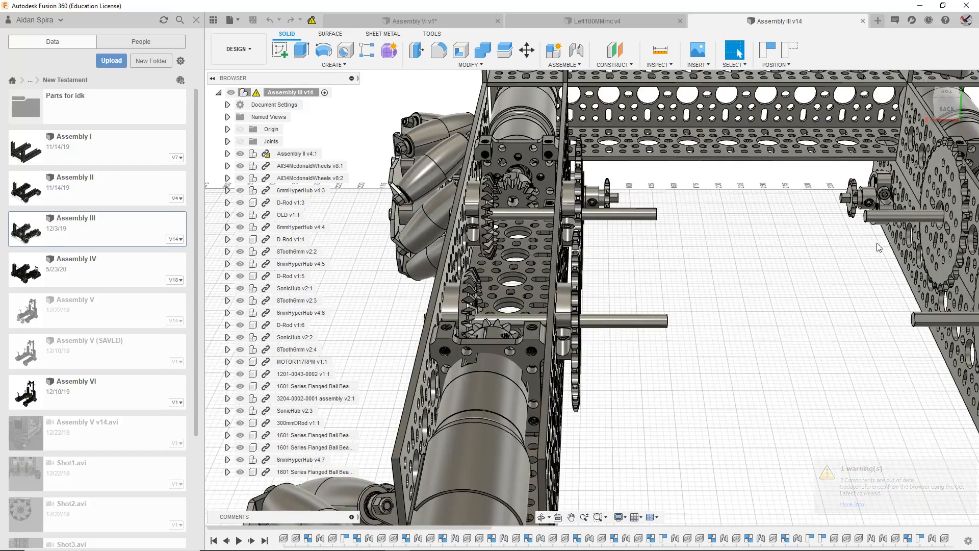
scroll(770, 253, down, 8)
scroll(788, 261, up, 6)
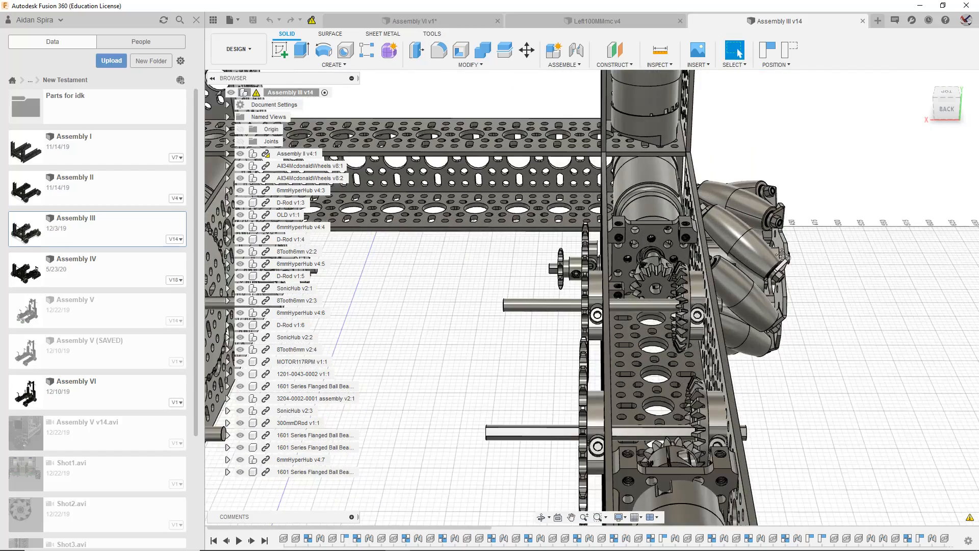
click(932, 90)
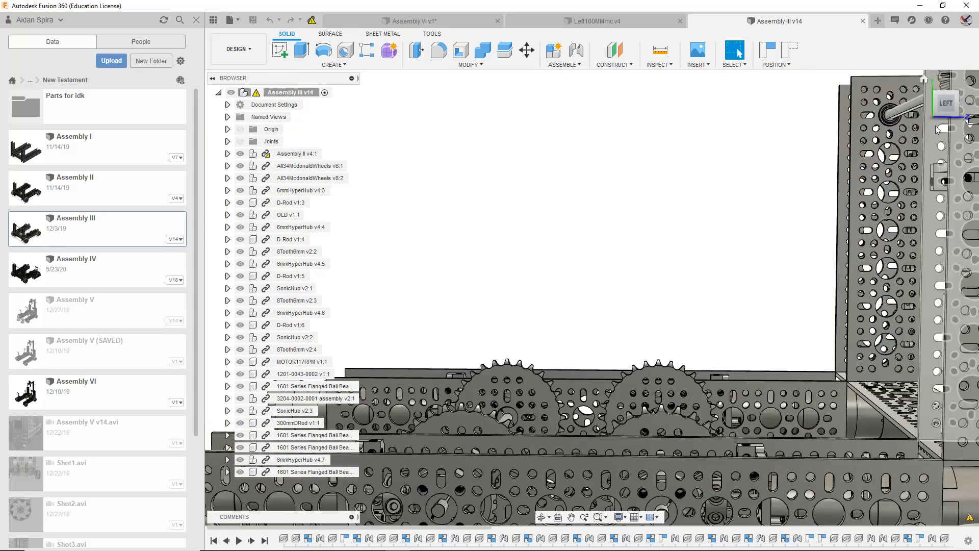
shift+middle_drag(591, 296, 560, 410)
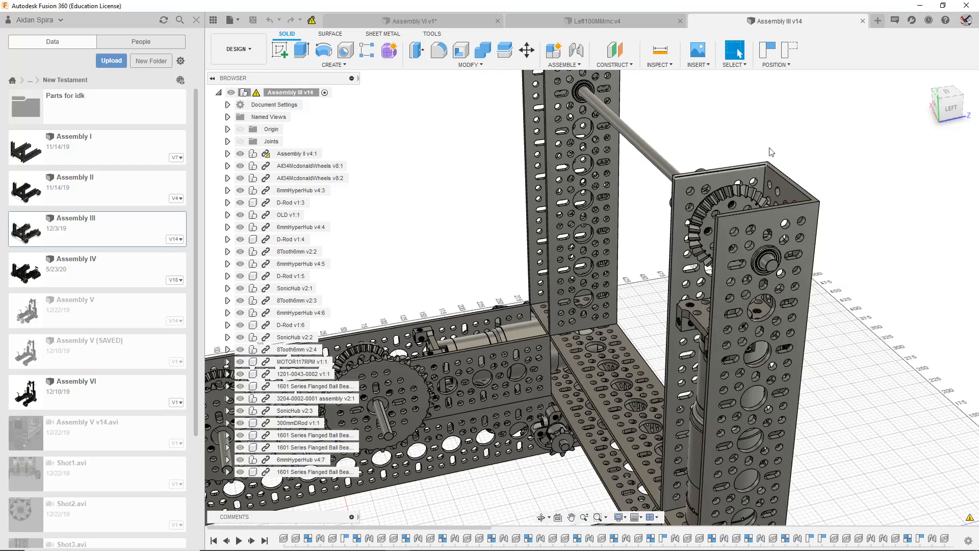
mouse_move(944, 109)
mouse_down()
mouse_move(886, 111)
mouse_move(892, 130)
mouse_move(874, 118)
mouse_move(916, 116)
mouse_up()
scroll(705, 317, up, 6)
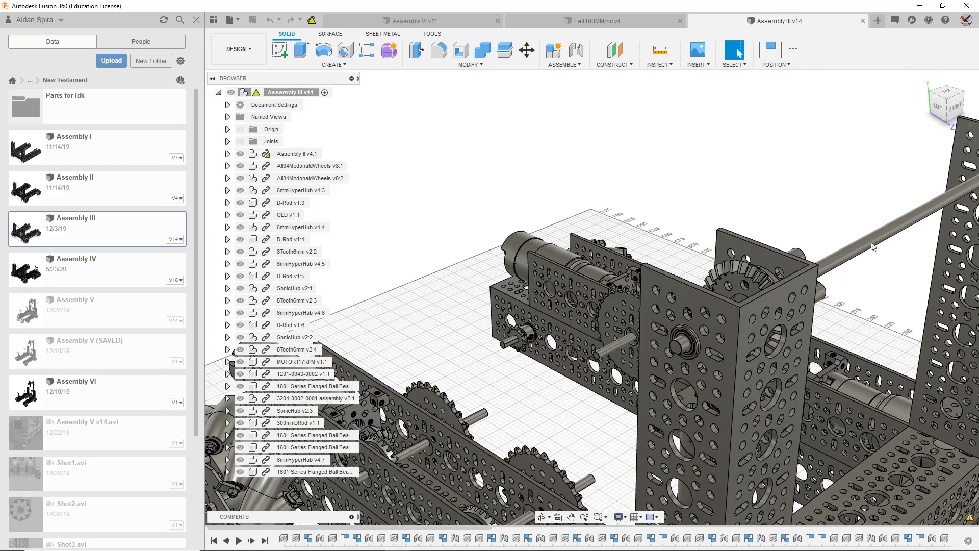
Step: Examine the bearing, perforated channel and bevel gear on Assembly III's upright tower up close, then view the robot from farther back
scroll(705, 317, up, 4)
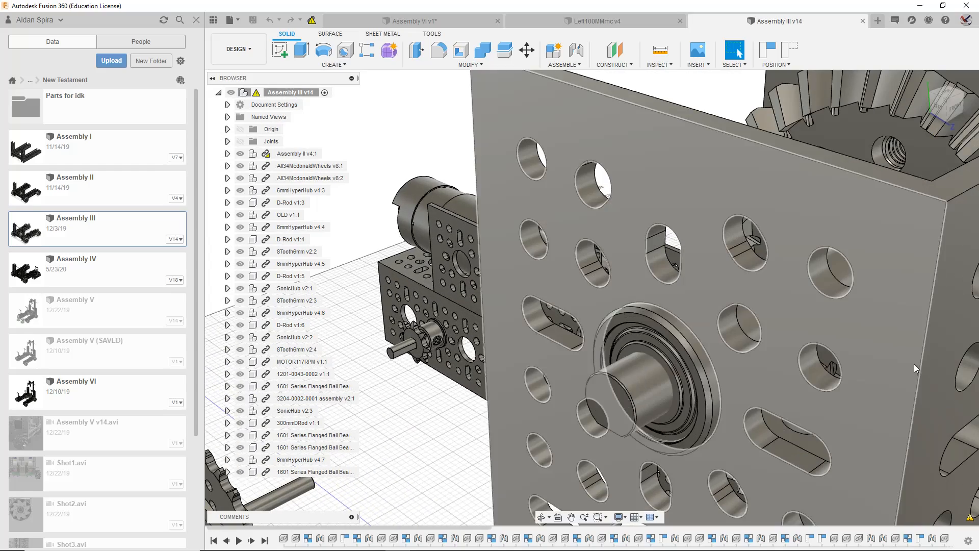
click(939, 106)
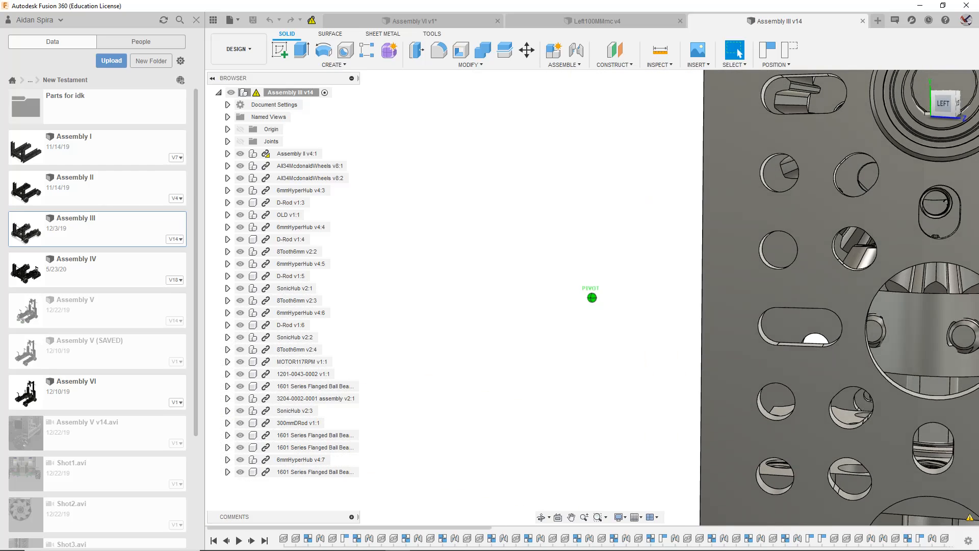
drag(943, 105, 890, 135)
scroll(831, 302, up, 3)
scroll(497, 382, down, 3)
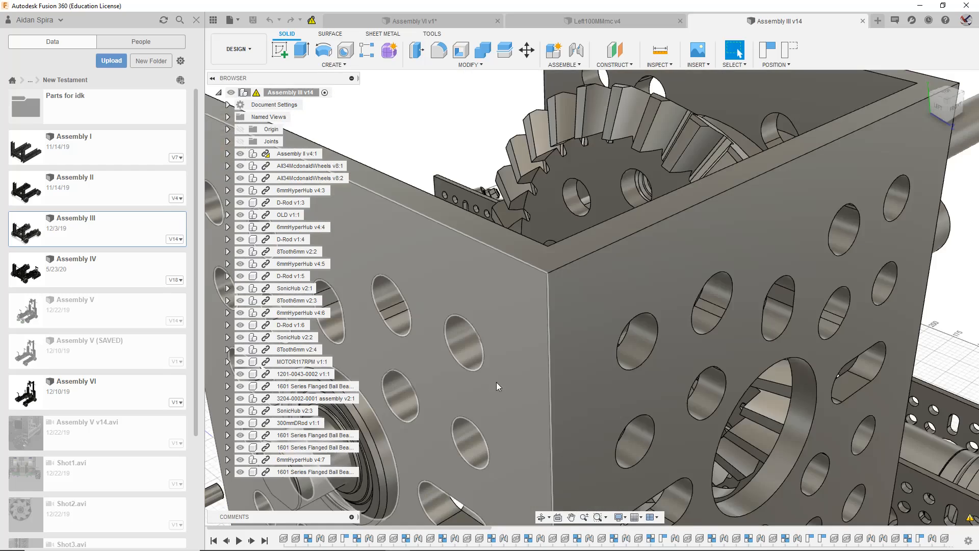
scroll(497, 381, down, 5)
scroll(731, 428, down, 2)
middle_drag(732, 428, 831, 268)
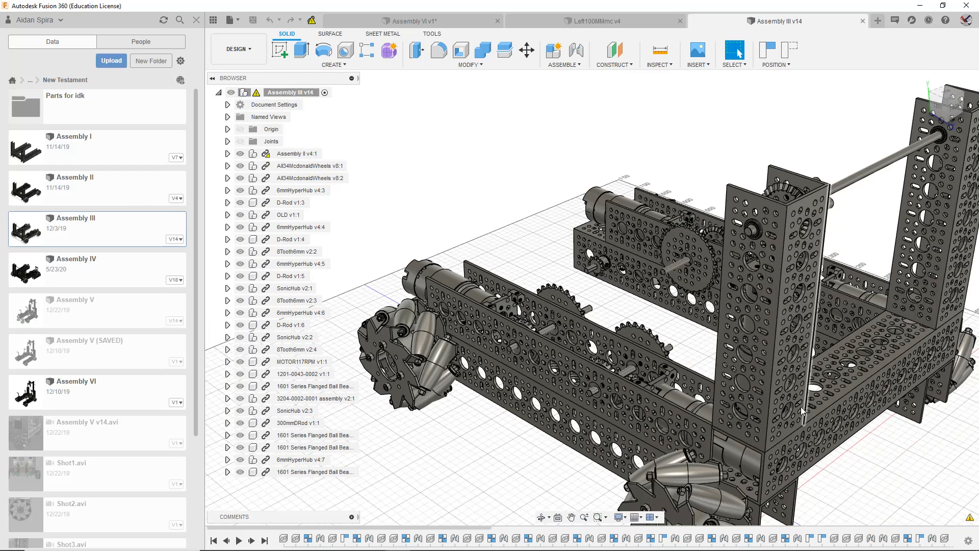
Step: Open the Assembly II design from the New Testament folder and view its channel frame and four wheels from above the back
double_click(65, 193)
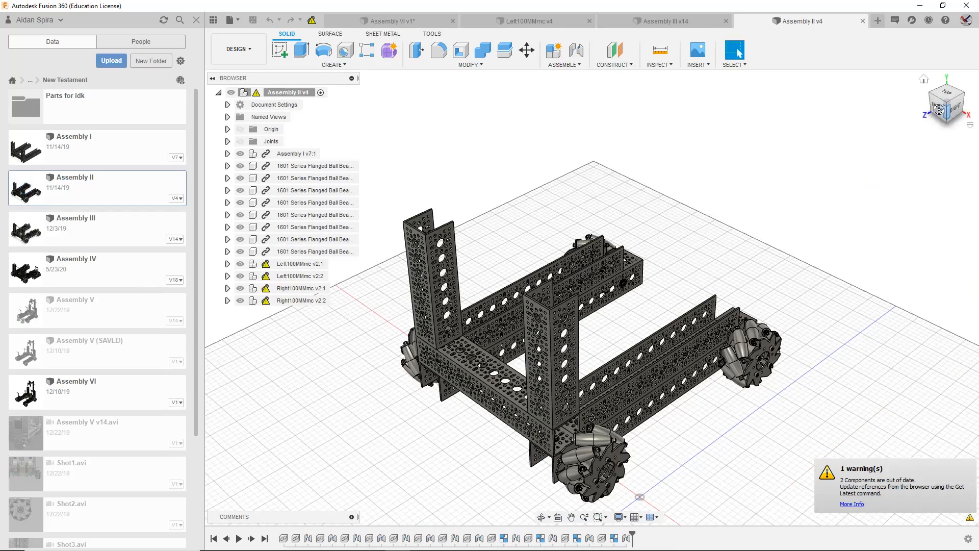
drag(952, 100, 929, 111)
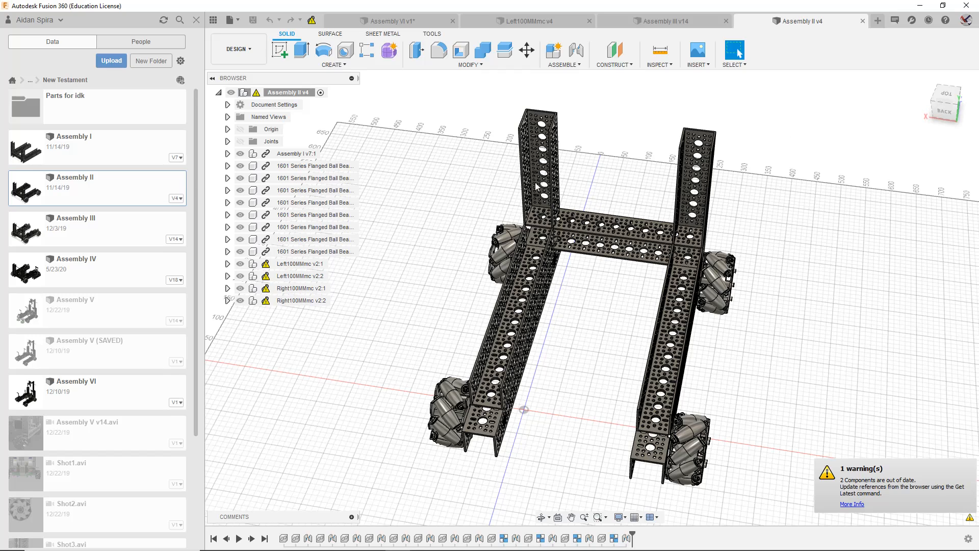
drag(799, 180, 589, 225)
click(604, 195)
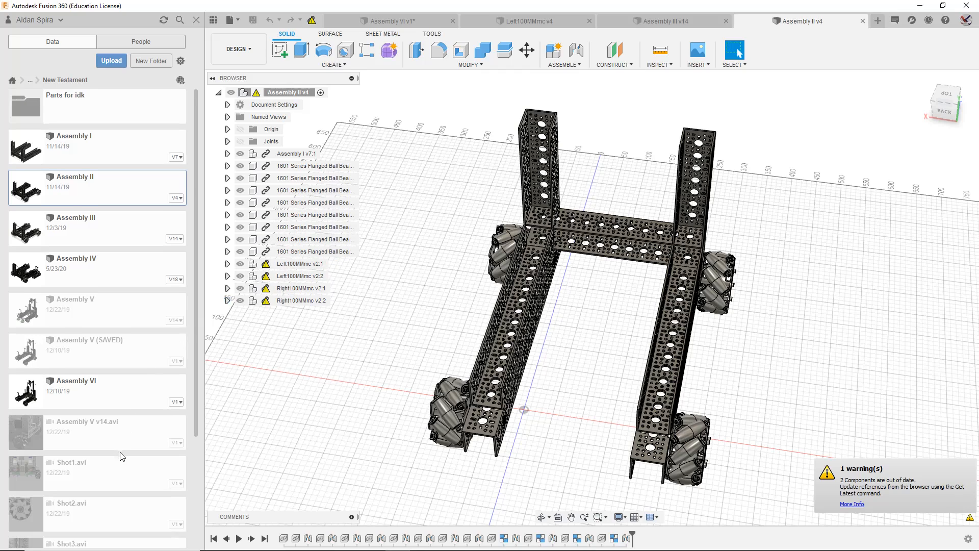
Step: Open the Circle-520 design from the Final Designs subfolder of the Stud folder in the Skystone 2019-2020 project
scroll(126, 433, down, 3)
click(30, 80)
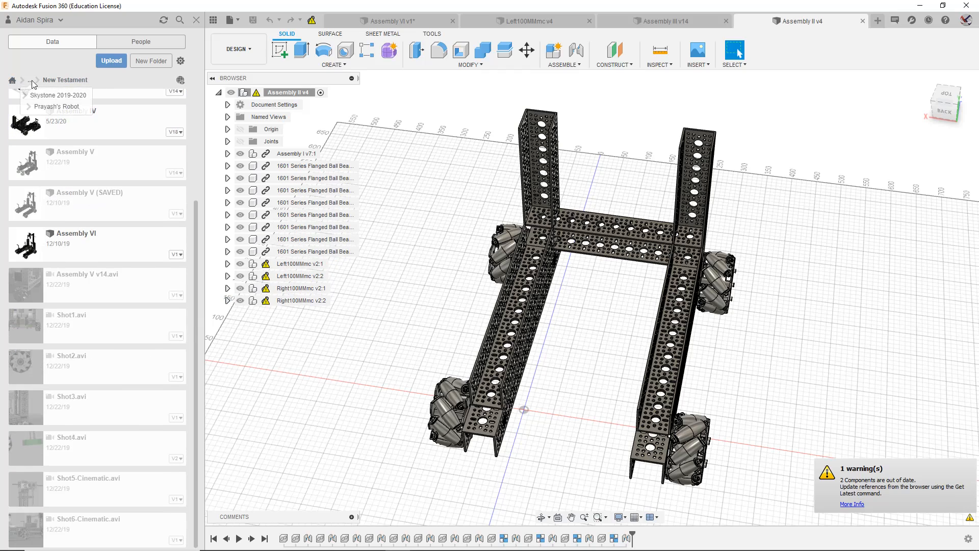
click(41, 97)
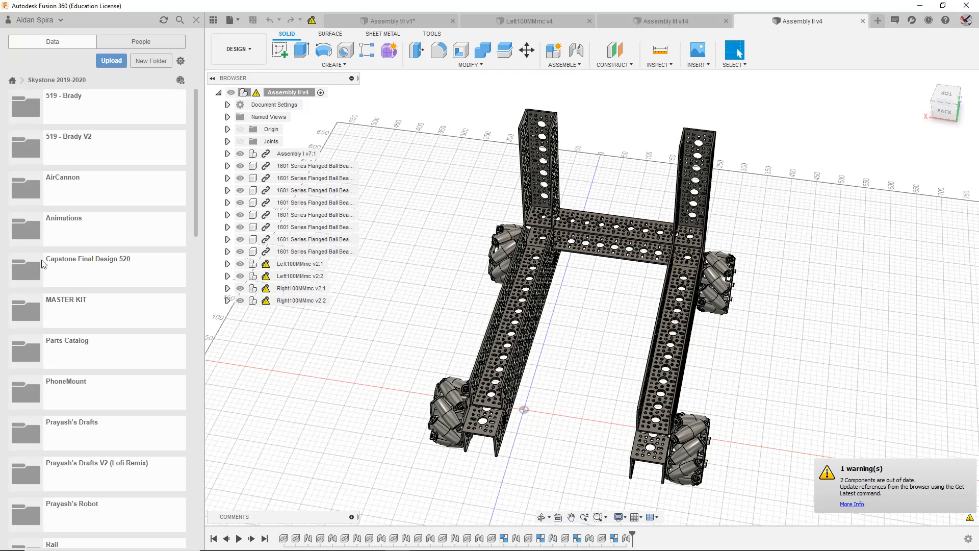
scroll(55, 429, down, 3)
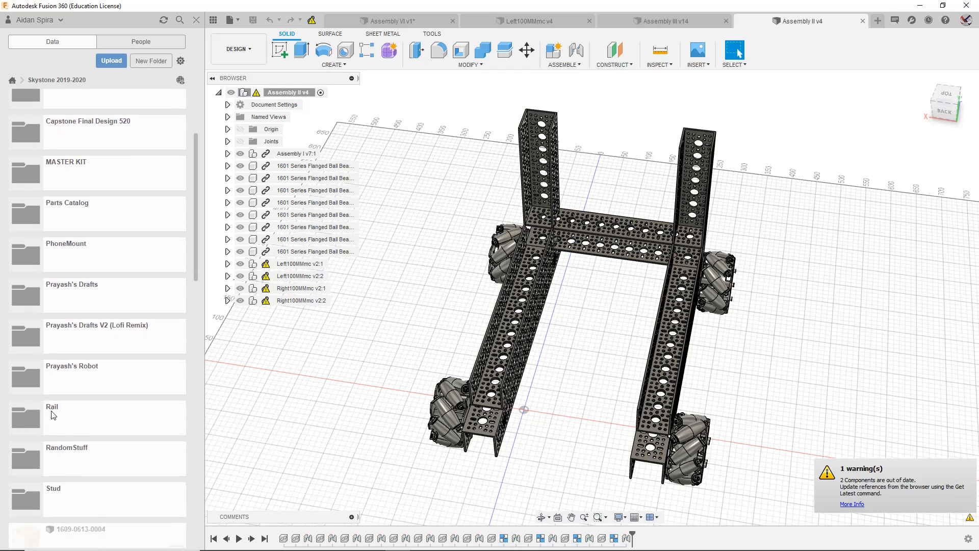
click(76, 477)
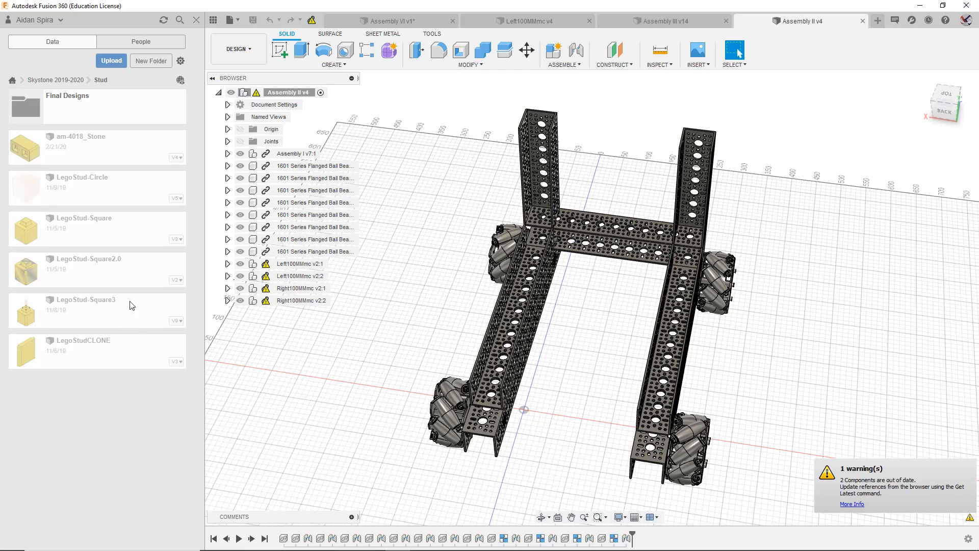
click(105, 111)
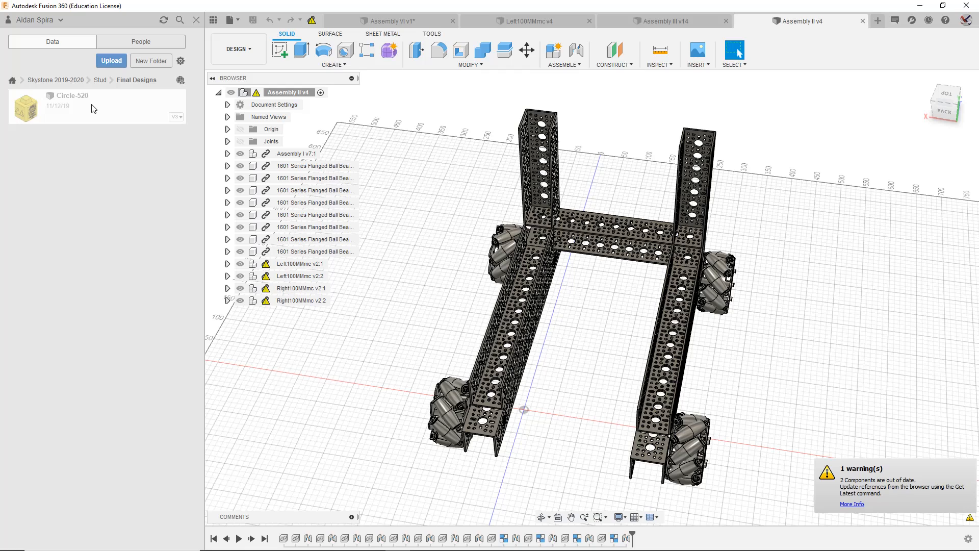
double_click(93, 106)
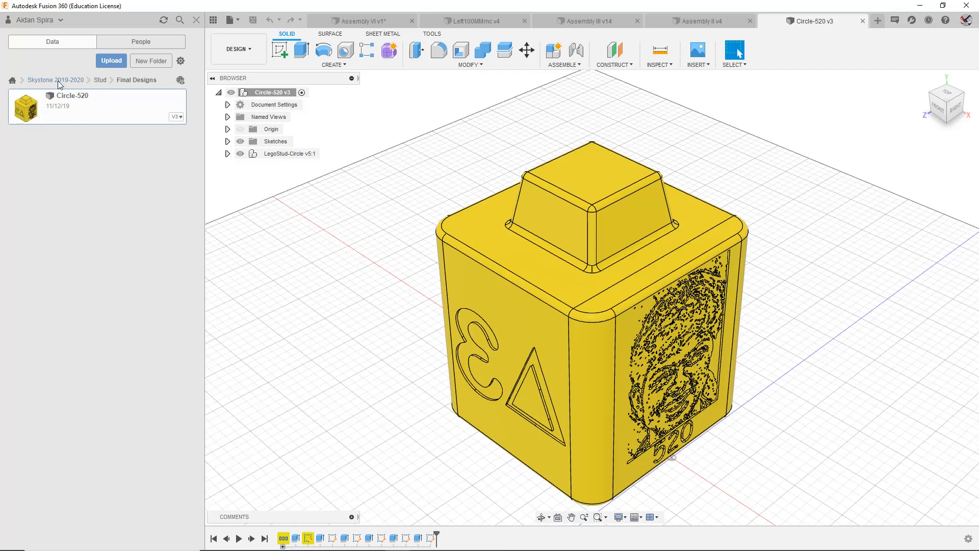
Step: Examine the yellow block's engraved portrait face straight on from the right, and its NASA logo face from the upper back corner
click(937, 106)
mouse_move(950, 105)
mouse_down()
mouse_move(729, 99)
mouse_move(958, 105)
mouse_up()
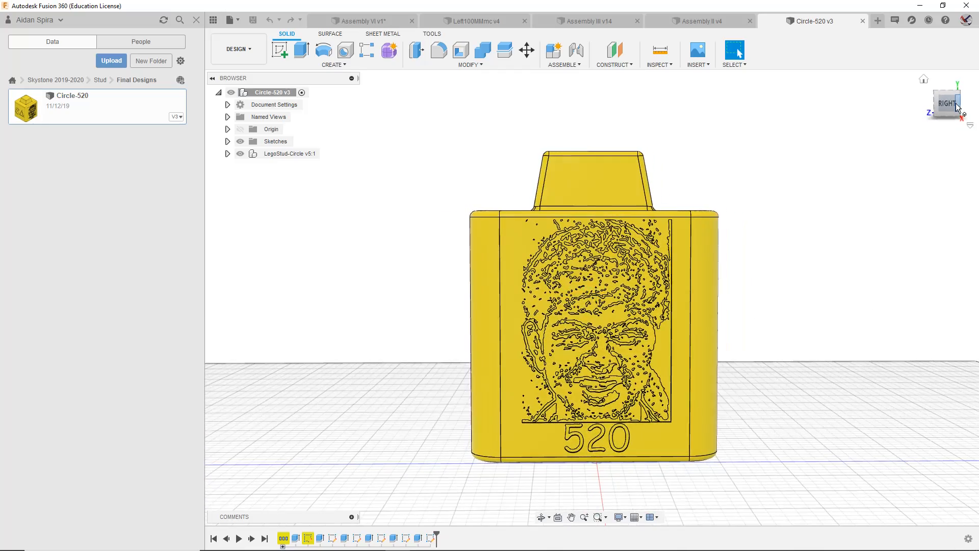
scroll(627, 393, up, 3)
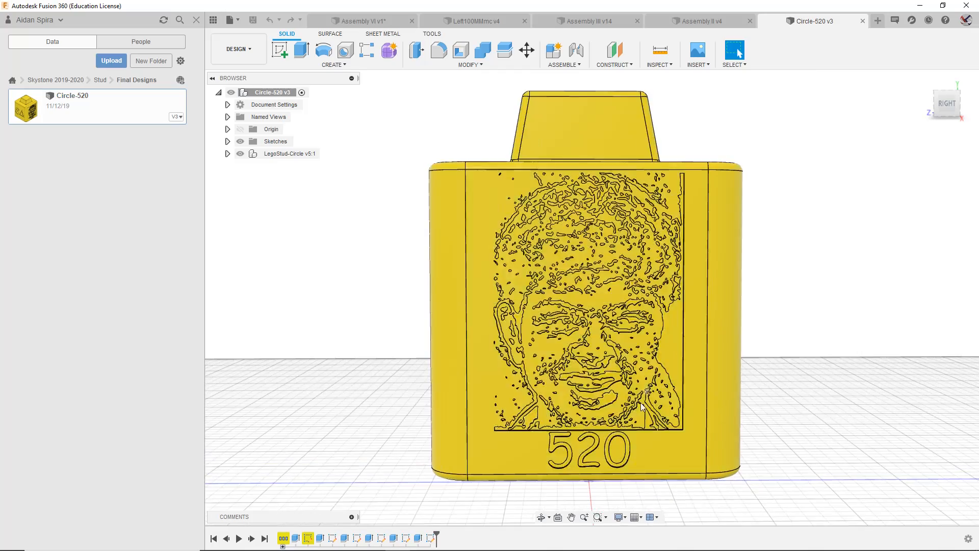
scroll(667, 279, down, 2)
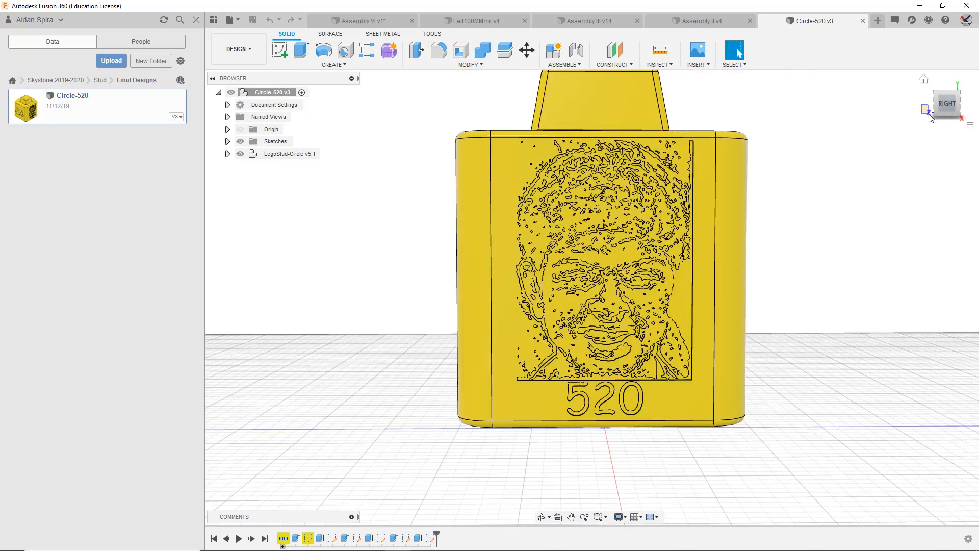
mouse_move(943, 113)
mouse_down()
mouse_move(945, 134)
mouse_move(938, 124)
mouse_up()
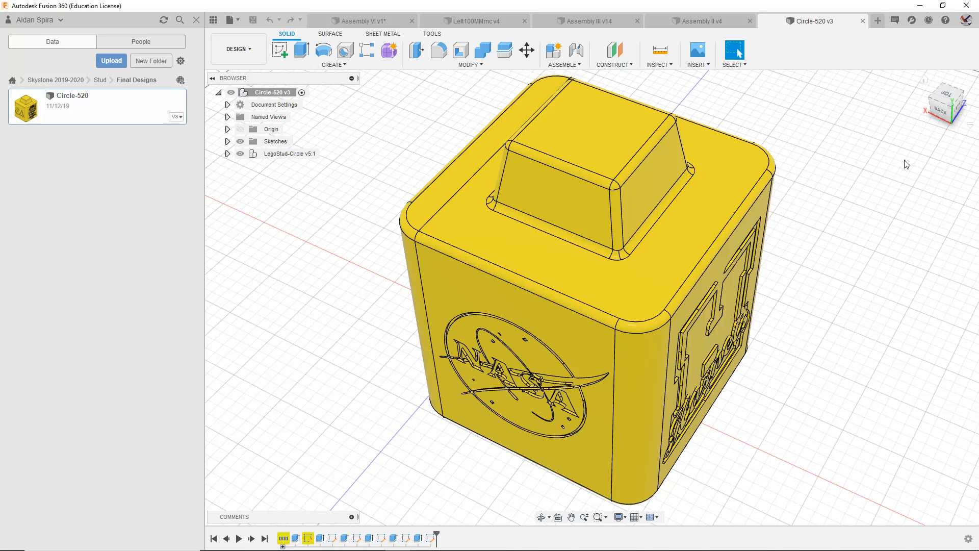
Step: Return to the list of all projects and close the open Assembly VI, Left100MMmc, Assembly III, Assembly II and Circle-520 designs
click(12, 81)
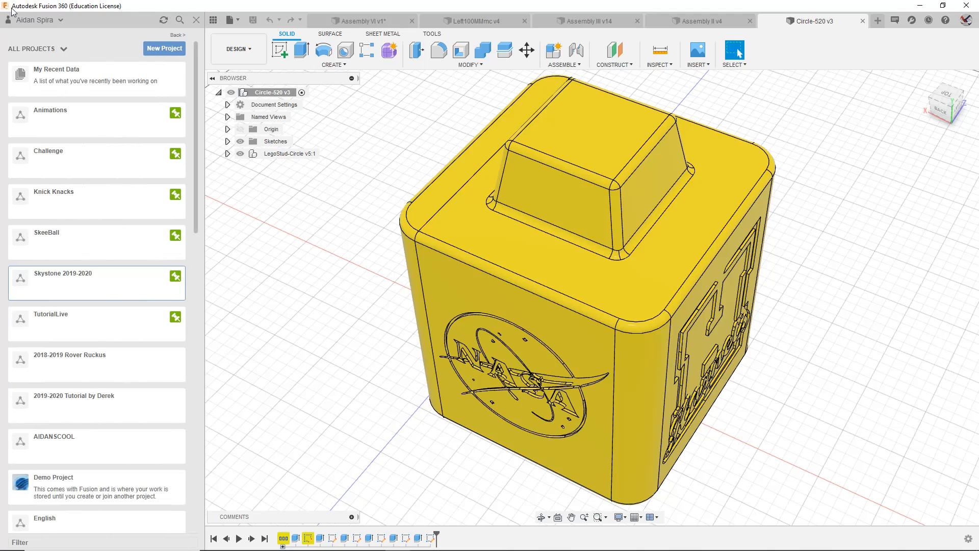
click(36, 19)
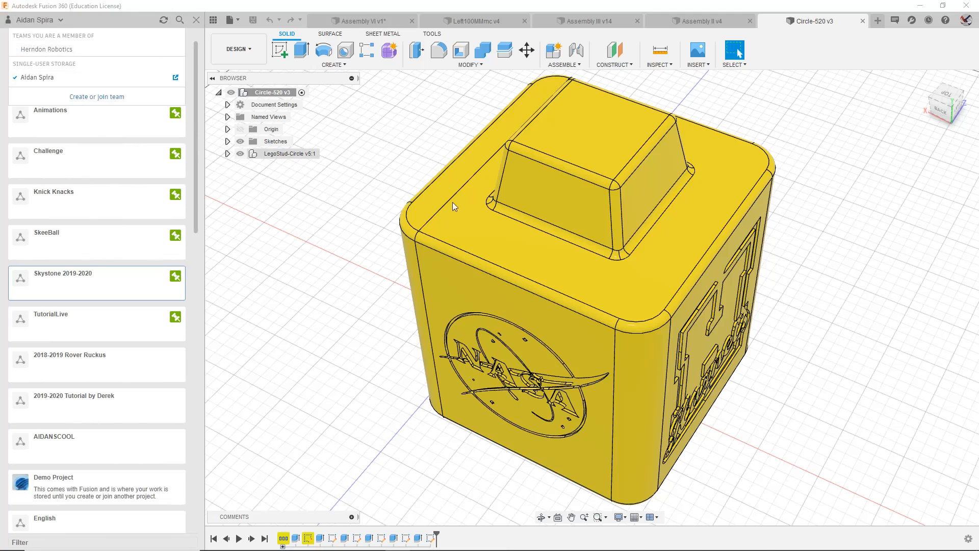
click(414, 20)
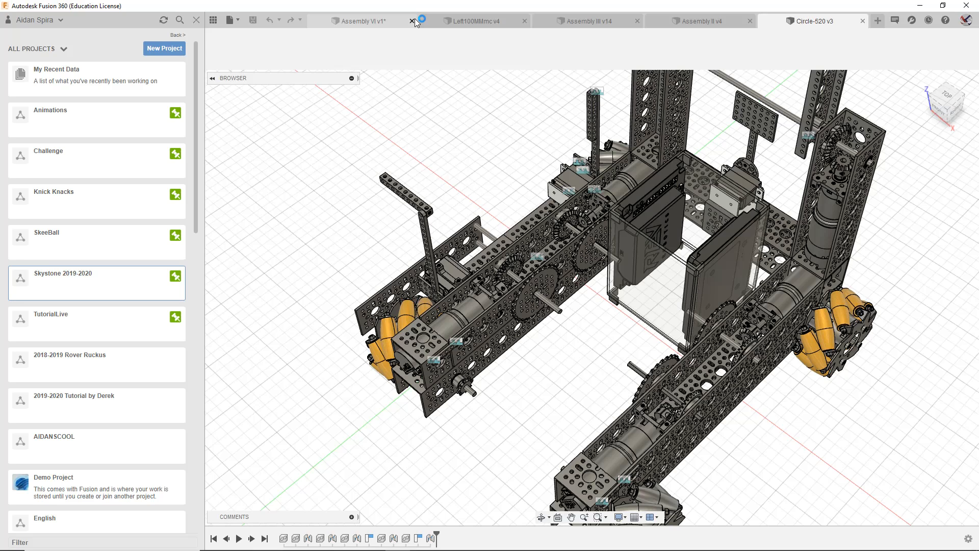
click(413, 21)
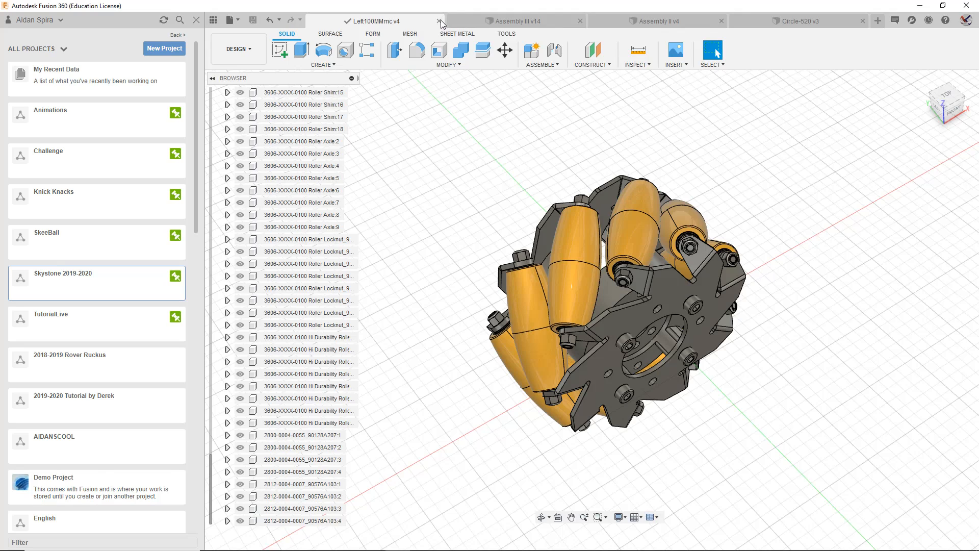
click(561, 25)
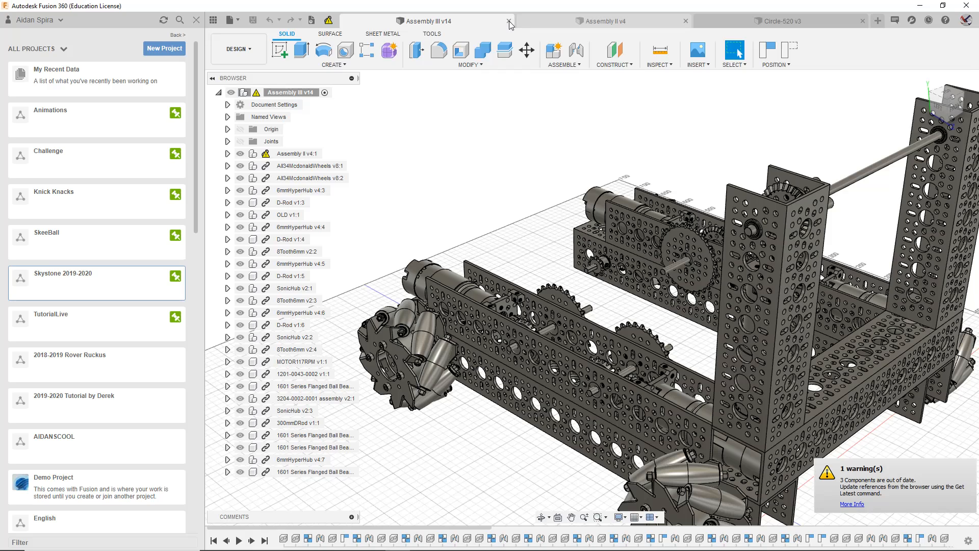
click(509, 22)
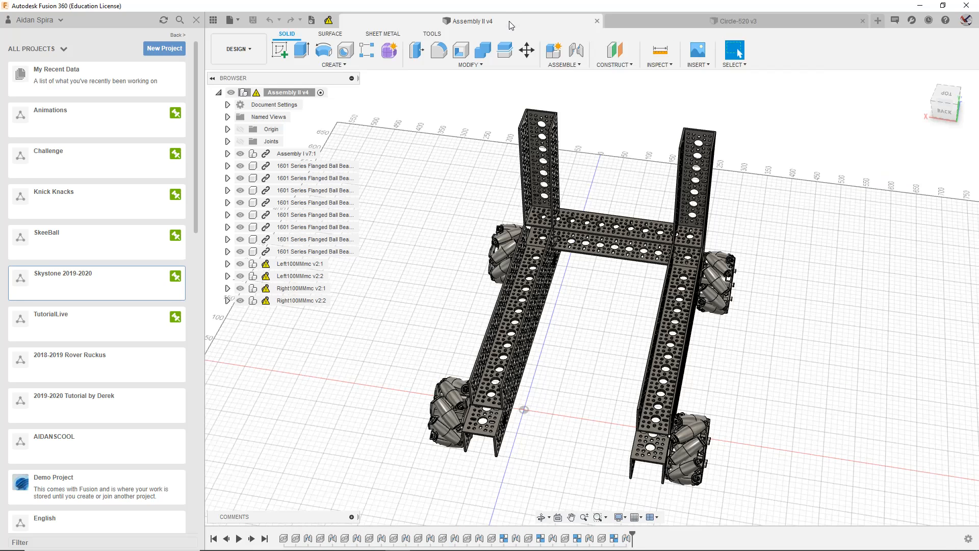
click(597, 19)
click(863, 21)
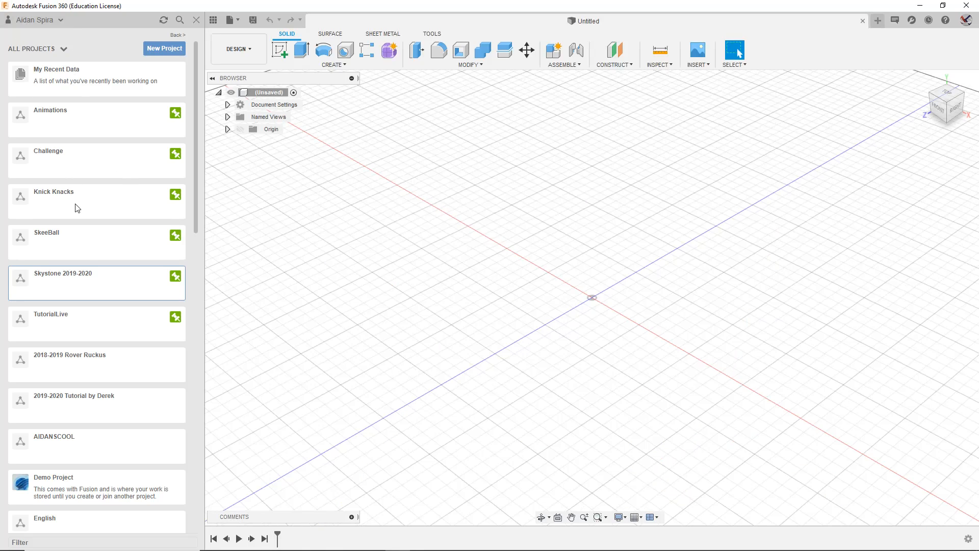
Step: Open the FIRST v4 (2) design from the first Tutorial project and view its triangle, circle and square from the top
scroll(77, 208, down, 10)
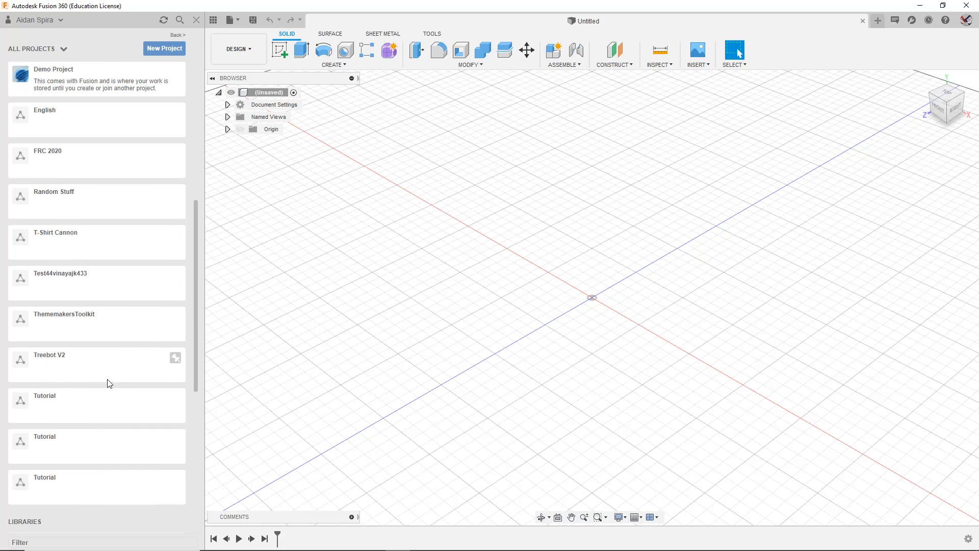
scroll(104, 387, down, 3)
click(79, 308)
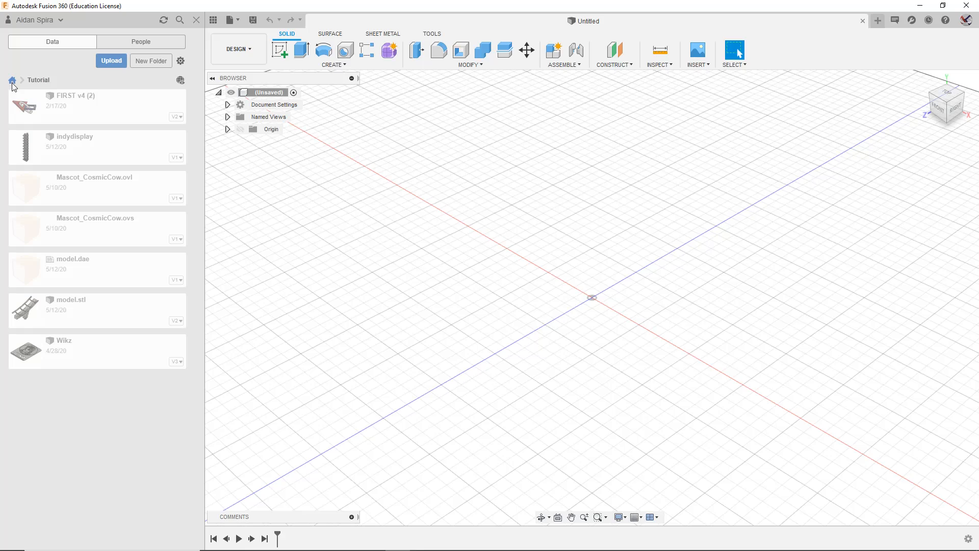
click(13, 84)
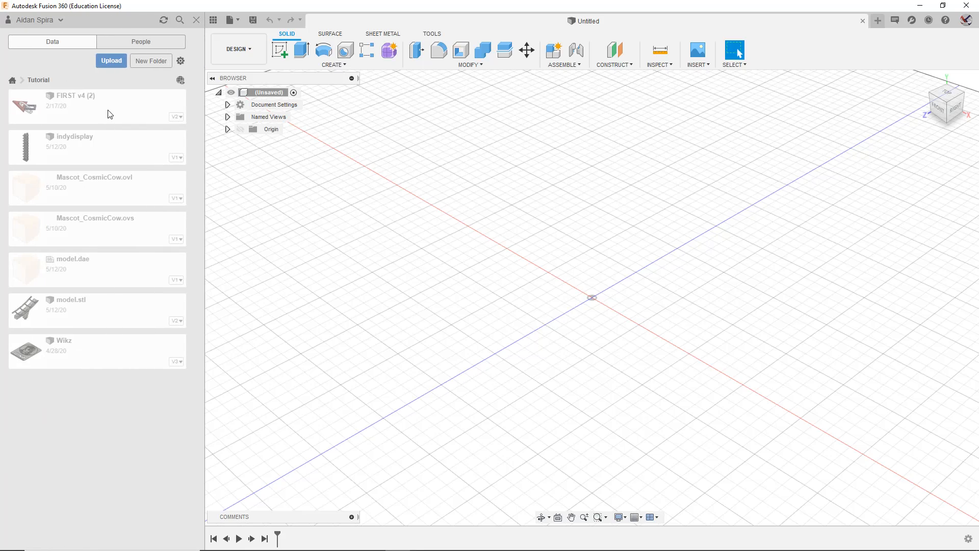
double_click(108, 110)
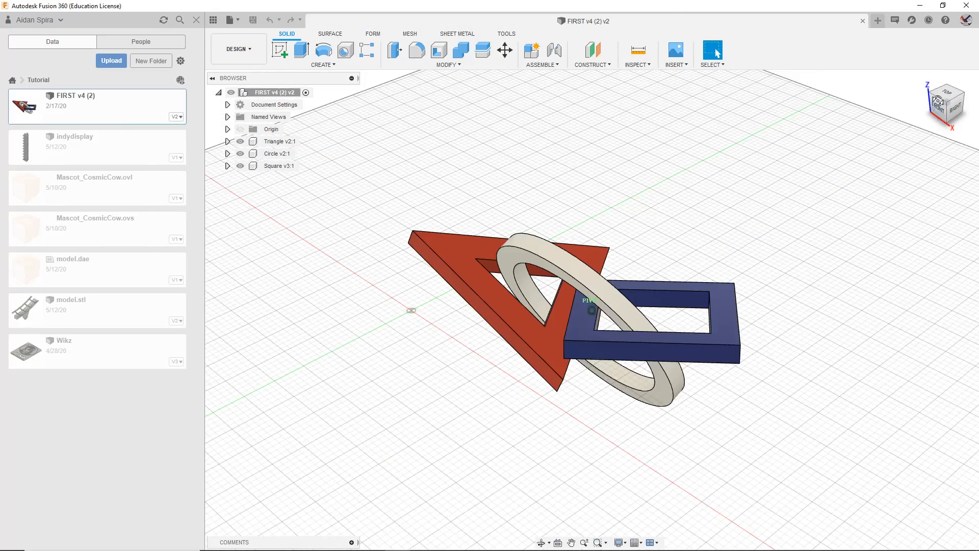
mouse_move(939, 105)
mouse_down()
mouse_move(922, 122)
mouse_move(939, 128)
mouse_move(954, 104)
mouse_up()
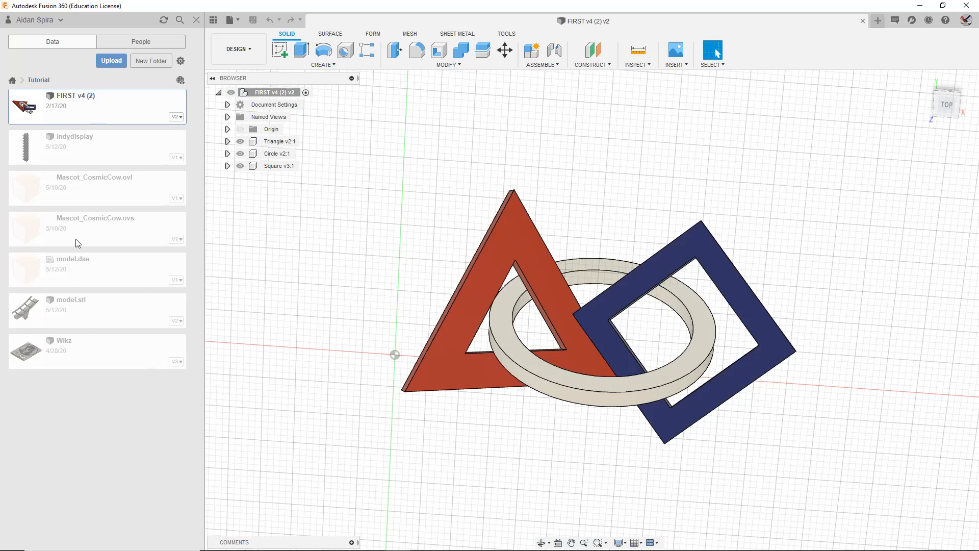
Step: Check the contents of the other two Tutorial projects and go back to browsing the list of all projects
click(89, 345)
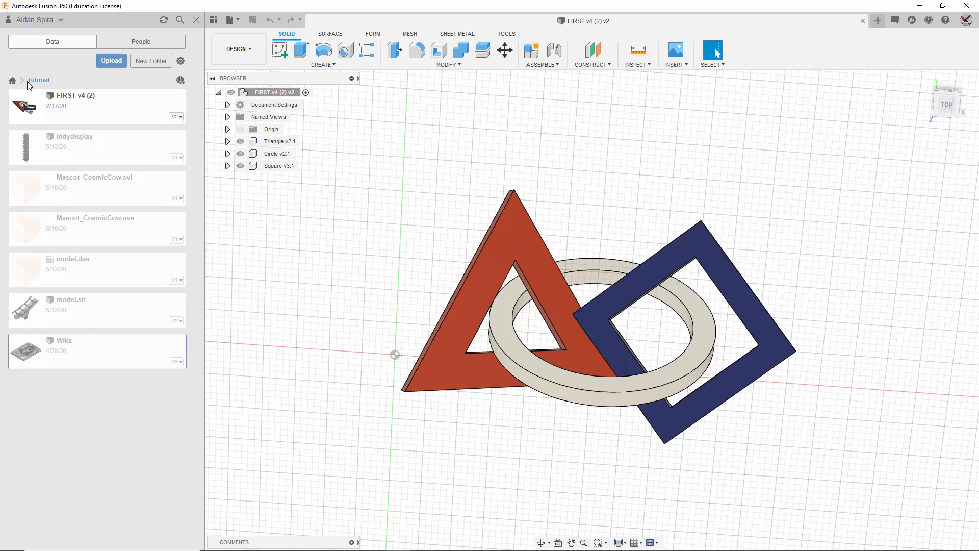
click(13, 80)
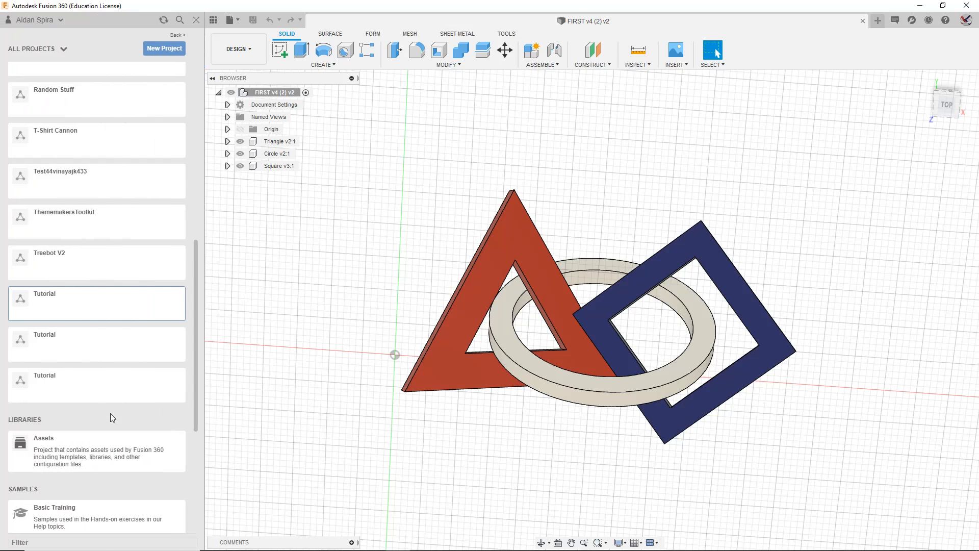
click(117, 401)
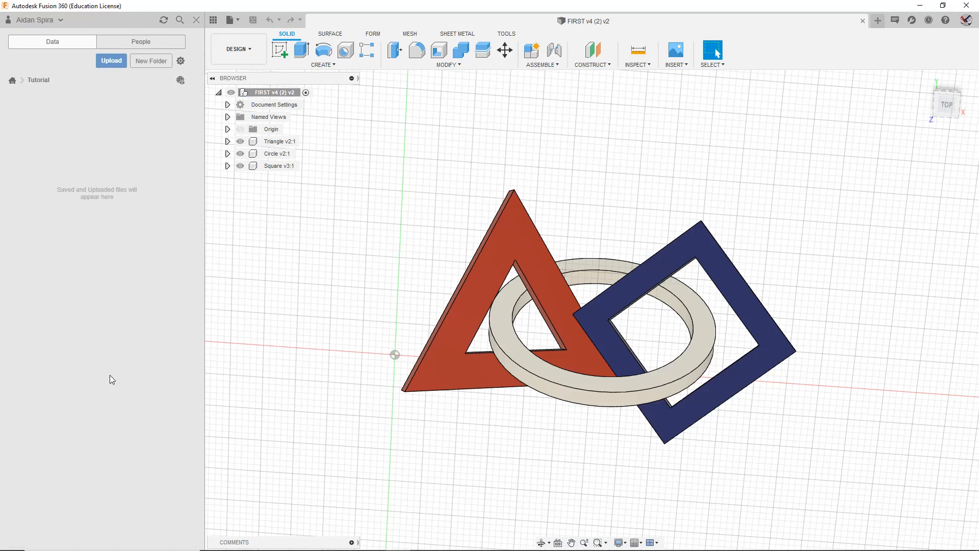
click(12, 80)
double_click(57, 350)
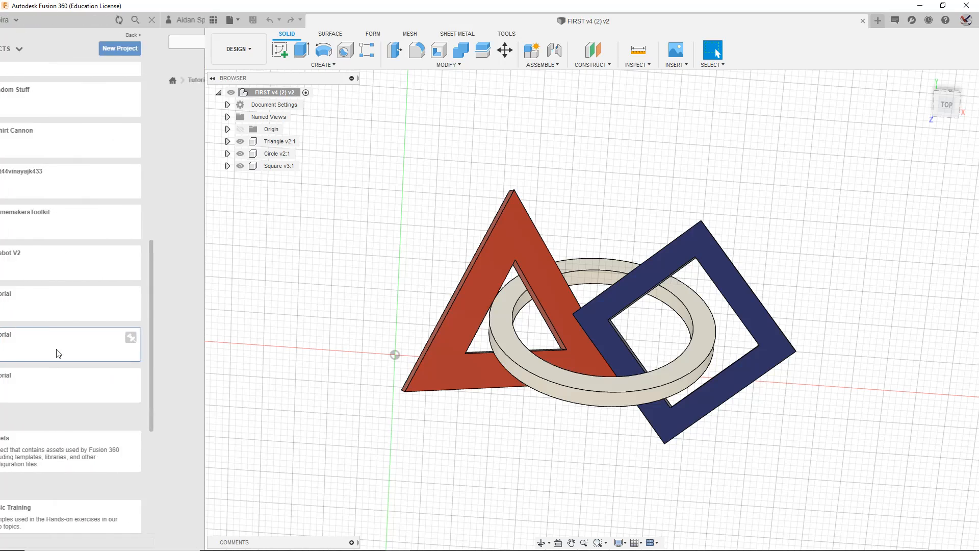
click(13, 81)
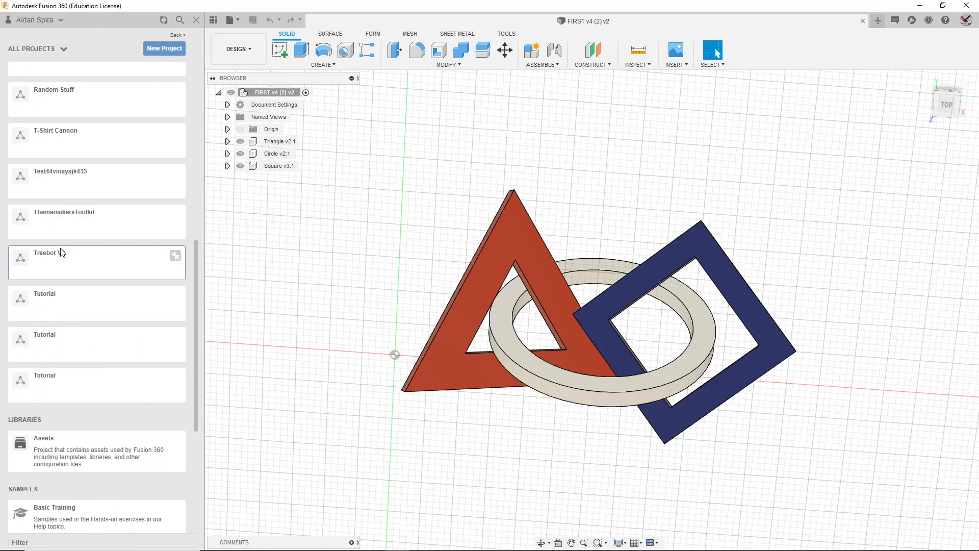
scroll(93, 255, up, 3)
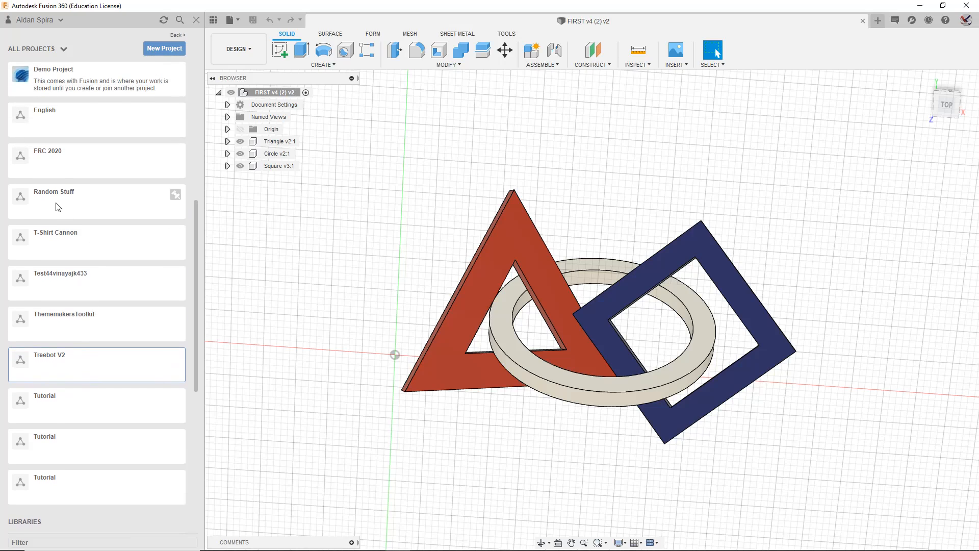
Step: Open the V5 first design from the 2019-2020 Tutorial project's Lesson 1 The Basics folder and view it from the back
scroll(84, 204, up, 6)
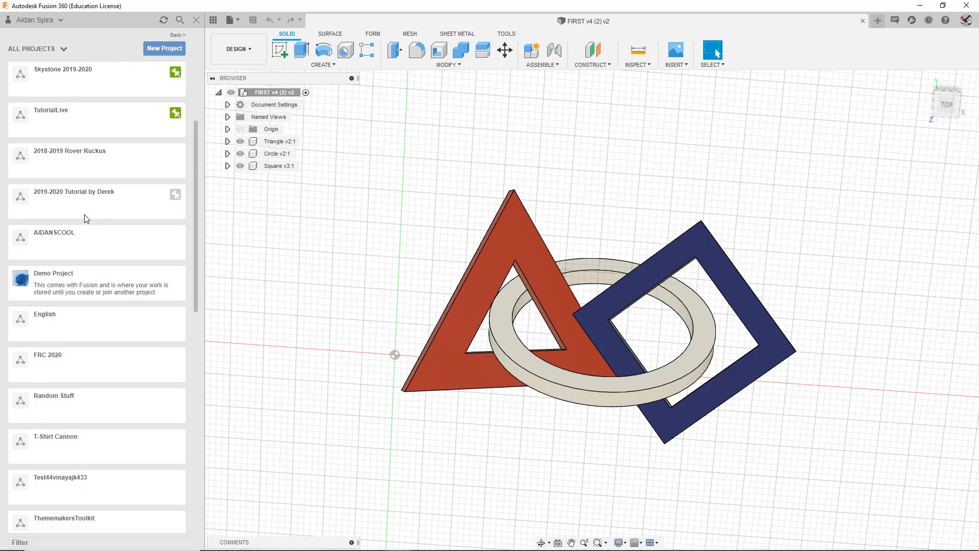
click(89, 199)
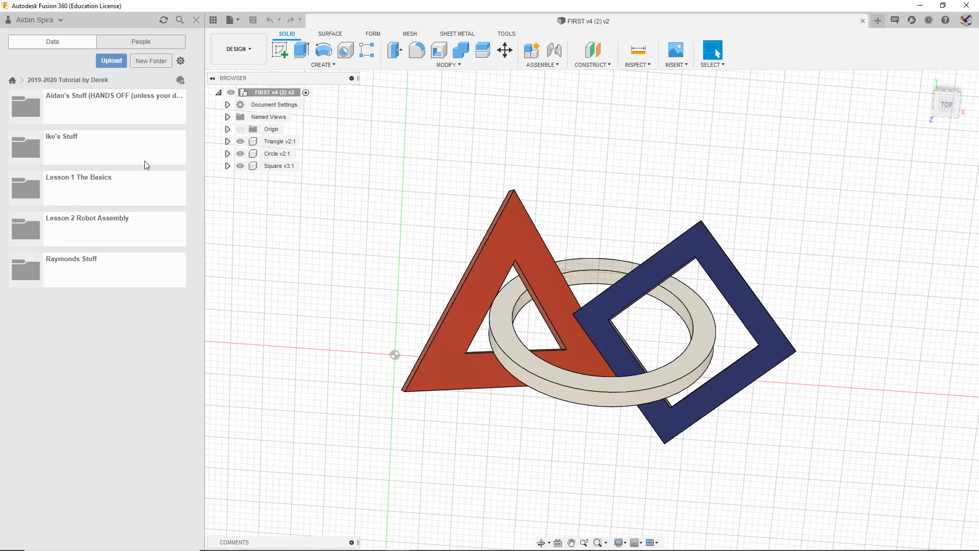
click(159, 186)
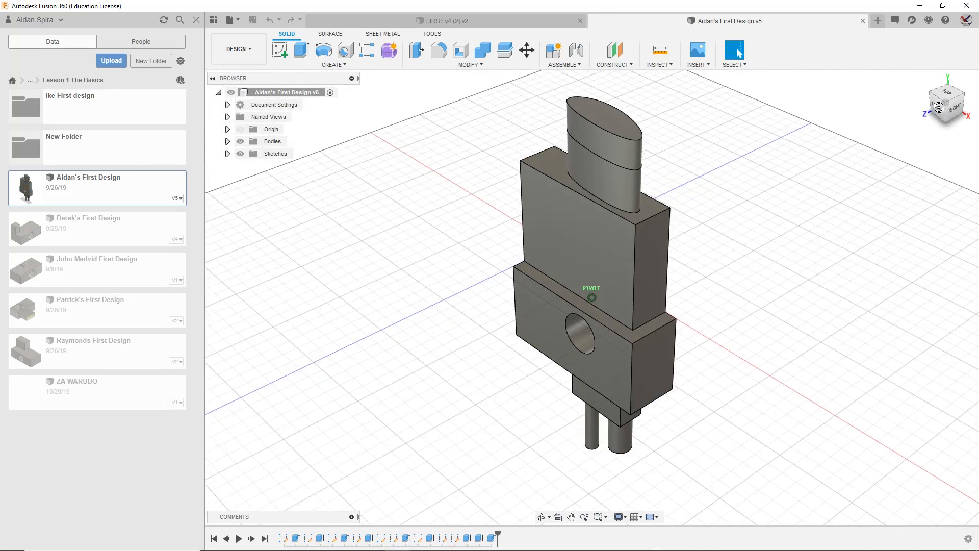
mouse_move(939, 107)
mouse_down()
mouse_move(896, 108)
mouse_move(887, 93)
mouse_move(874, 122)
mouse_up()
scroll(639, 109, down, 3)
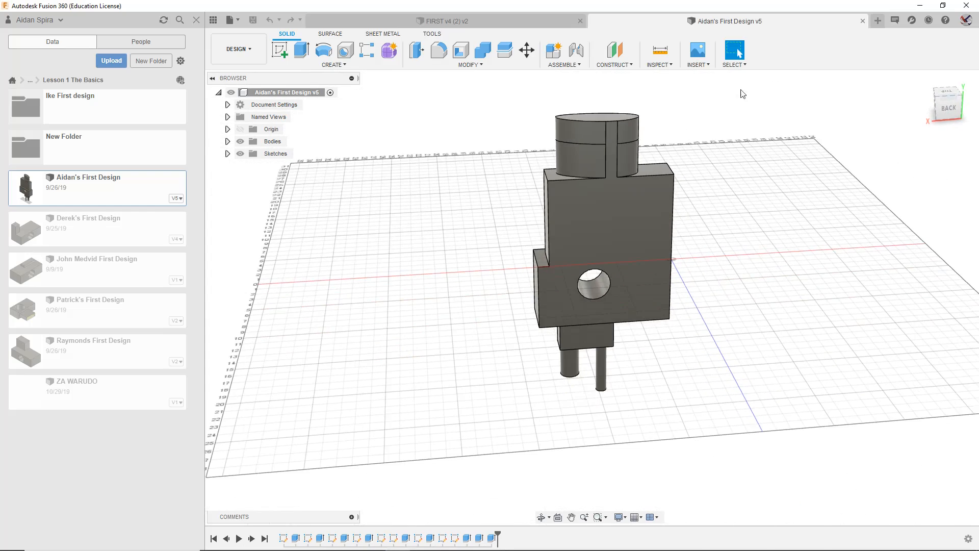
click(944, 109)
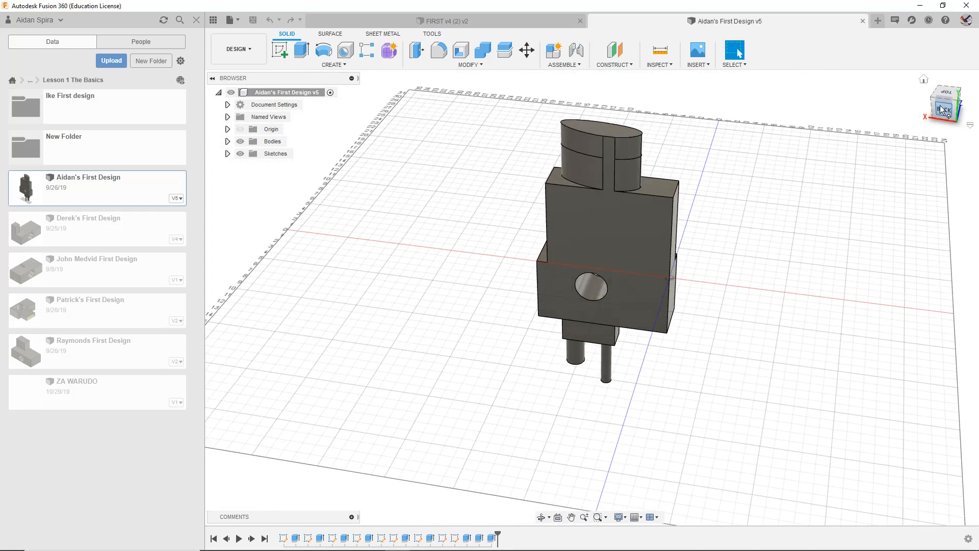
Step: Delete the ZA WARUDO design from the Lesson 1 The Basics folder
right_click(122, 398)
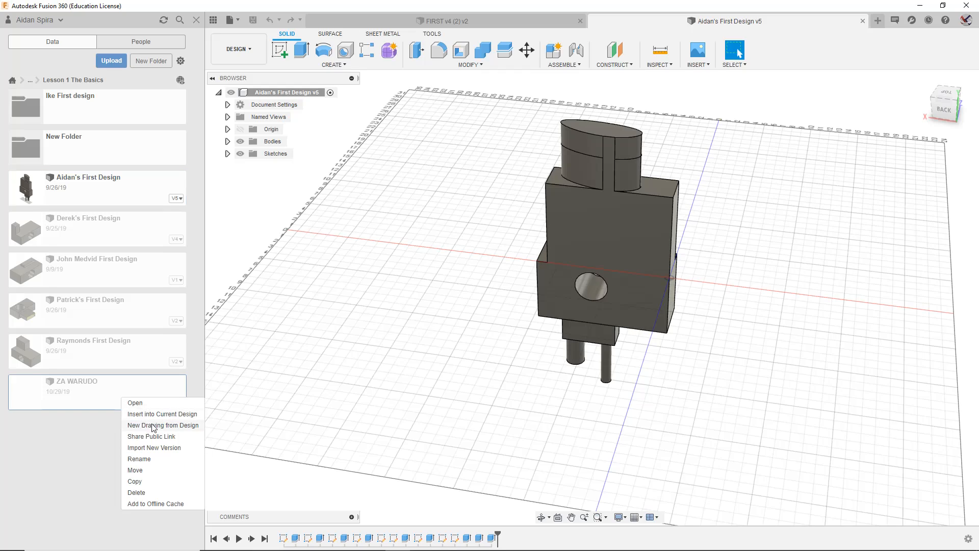
click(144, 492)
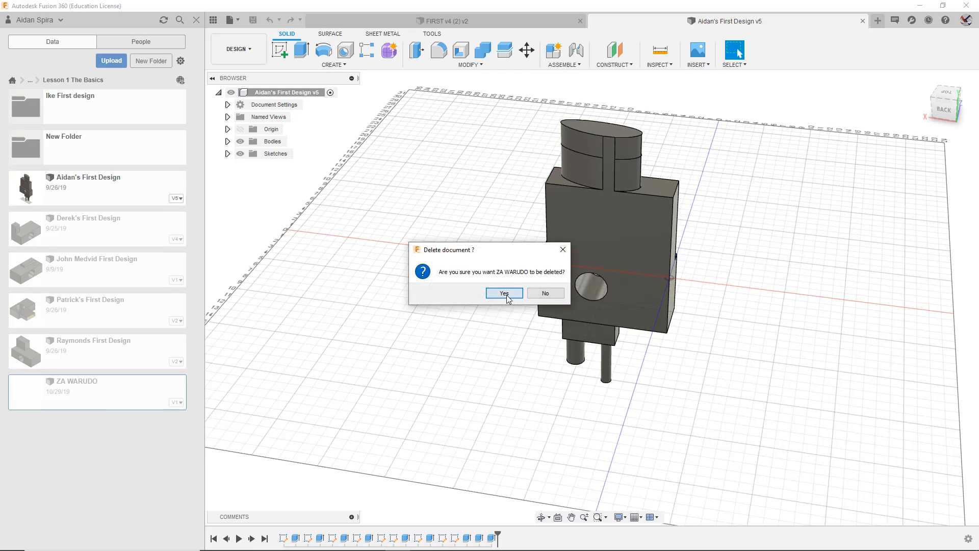
click(505, 294)
Step: Open the V2 first design dated 9/26/19 with the large round hole and view its block and hollow side box from above
double_click(125, 302)
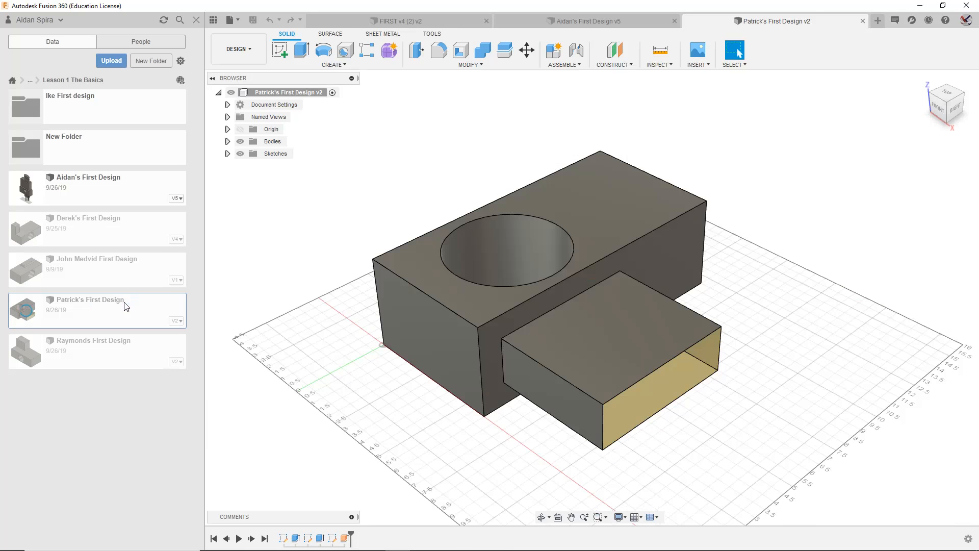
drag(956, 94, 862, 166)
scroll(528, 358, down, 3)
scroll(537, 324, up, 5)
Step: Go back to the open V5 first design and view the stacked model upside down, level with the grid
click(598, 21)
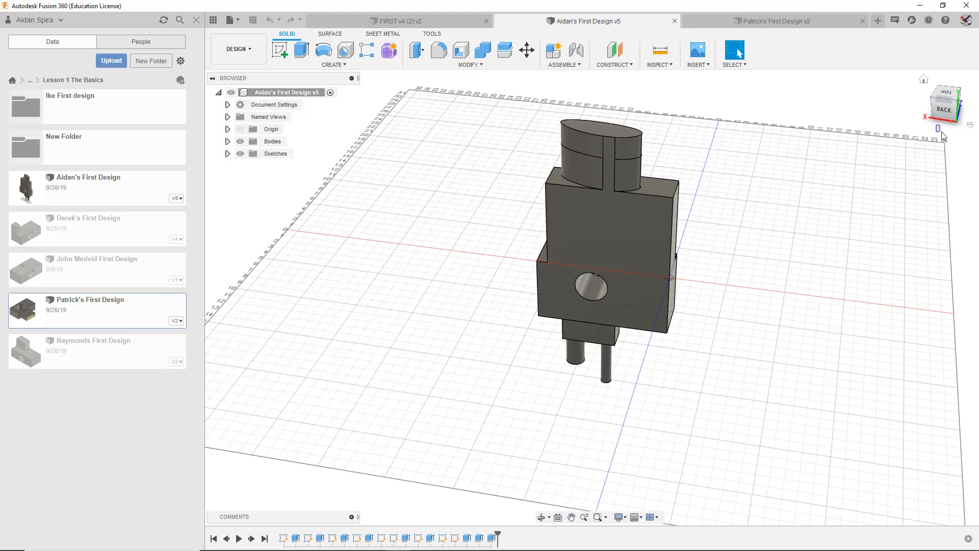
mouse_move(952, 102)
mouse_down()
mouse_move(968, 91)
mouse_move(978, 51)
mouse_move(965, 225)
mouse_move(959, 178)
mouse_move(967, 182)
mouse_up()
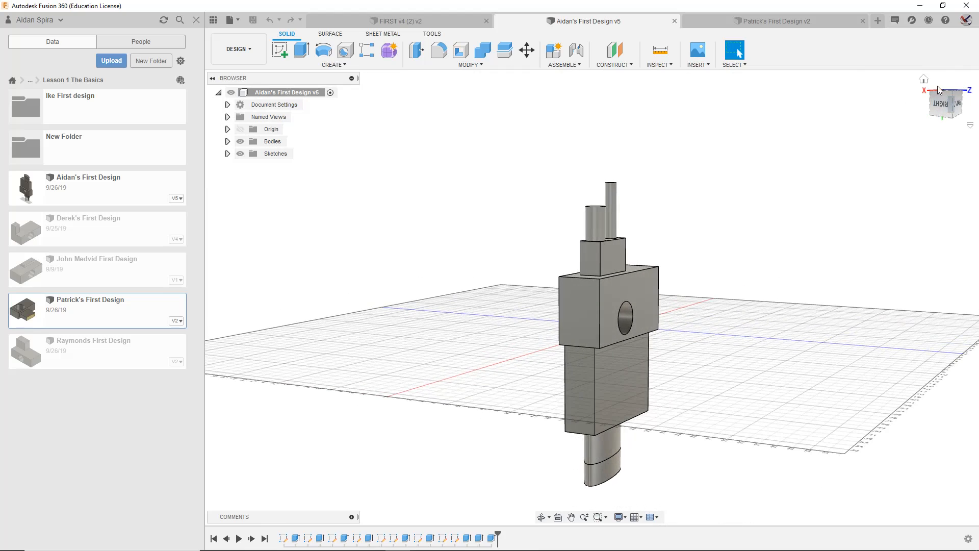
click(949, 103)
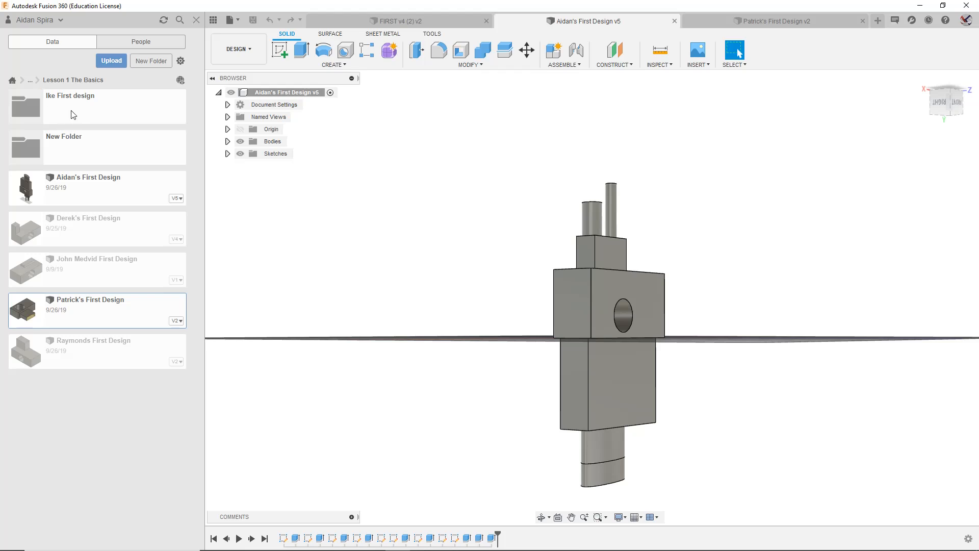
Step: Go to the Lesson 2 Robot Assembly folder and look through the parts in its first robot assembly project subfolder
click(30, 81)
click(43, 96)
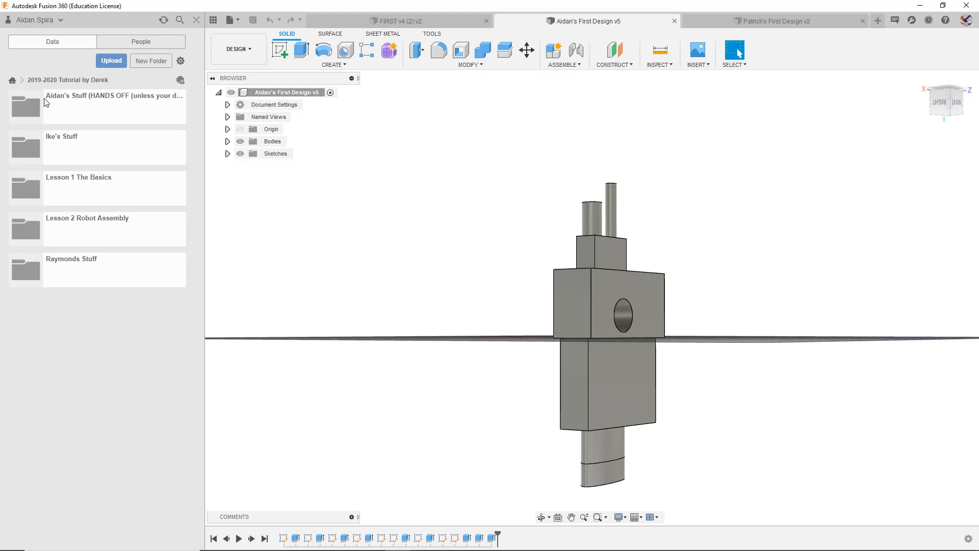
click(59, 221)
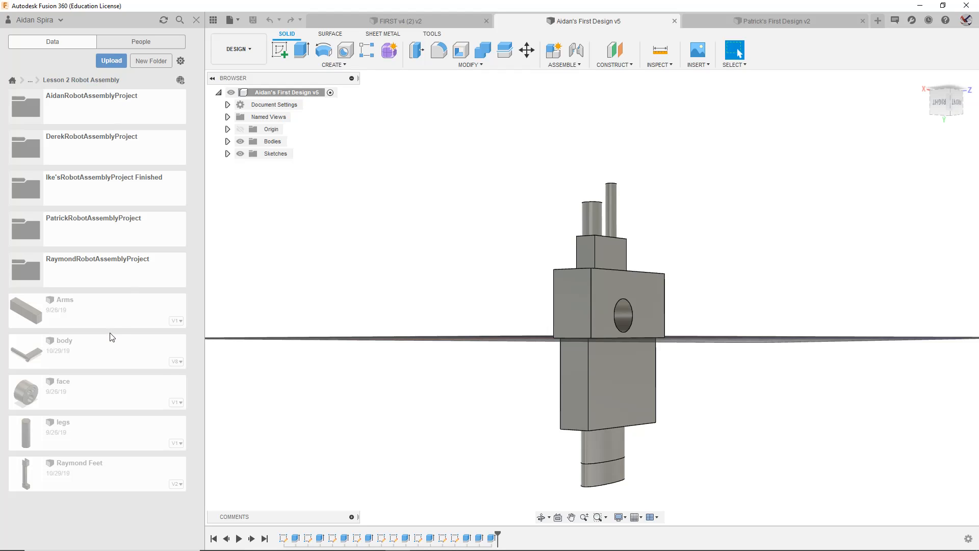
click(74, 119)
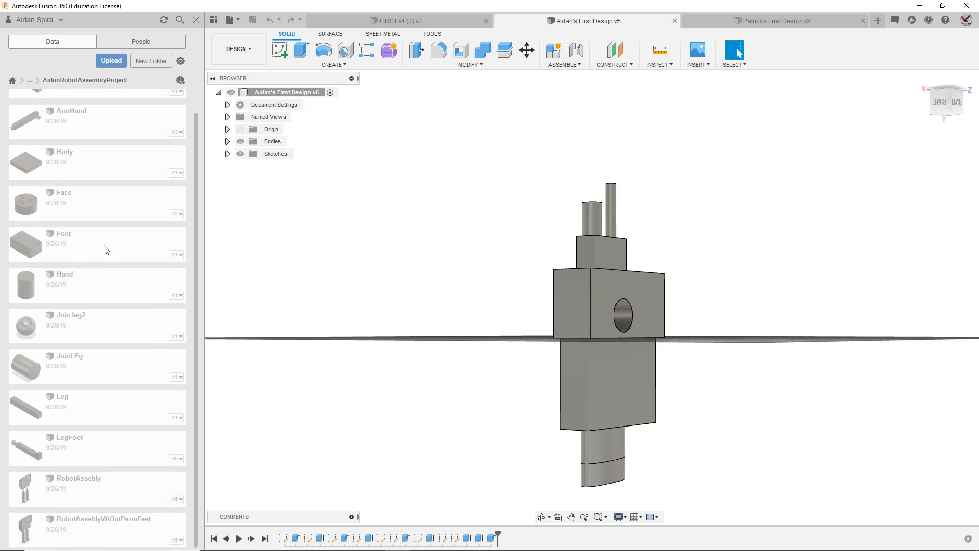
scroll(120, 237, down, 1)
scroll(119, 236, up, 1)
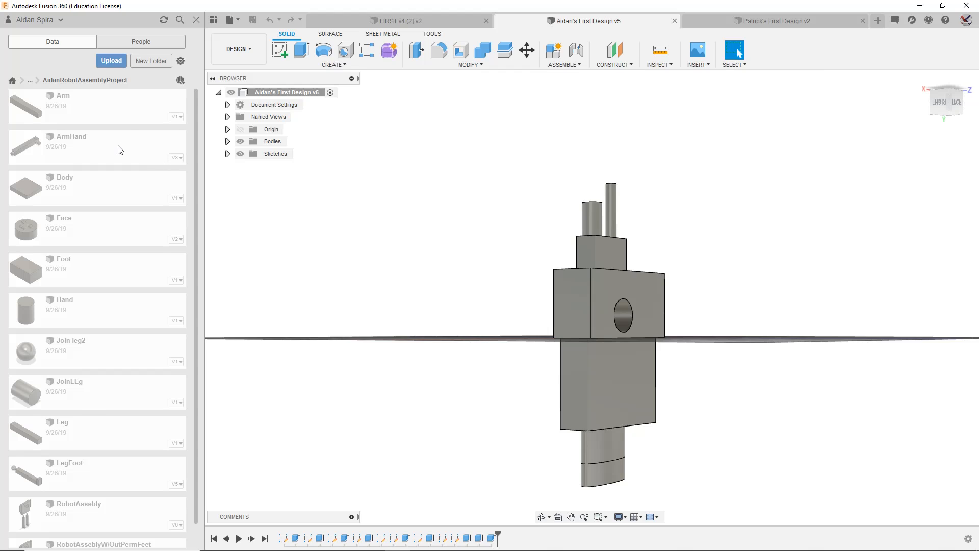
Step: Open the Arm and ArmHand designs in turn to view them, closing each one again
double_click(109, 118)
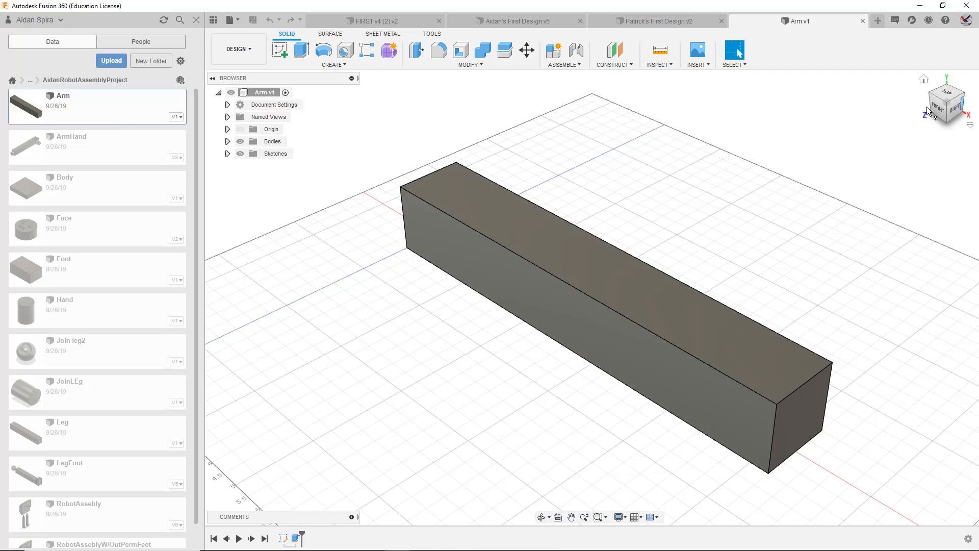
click(862, 22)
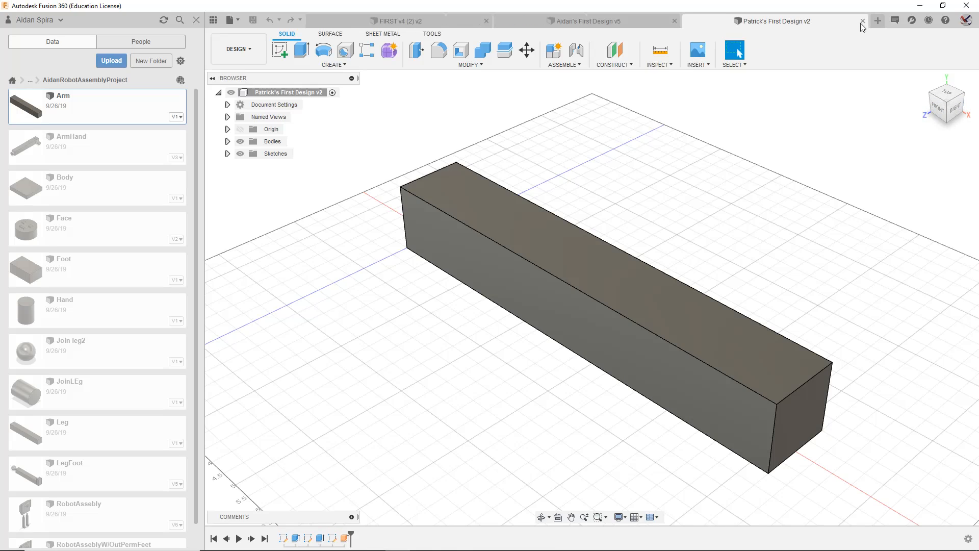
click(124, 155)
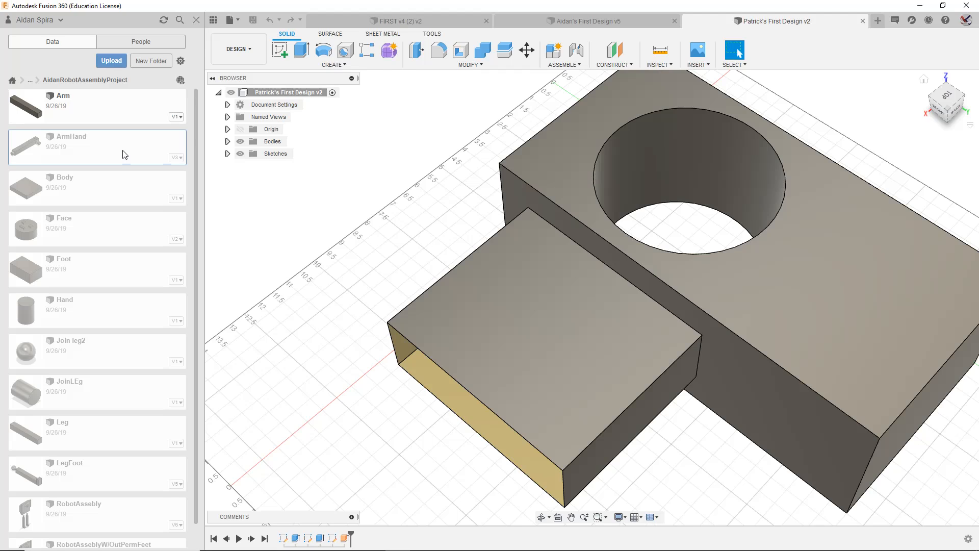
double_click(124, 154)
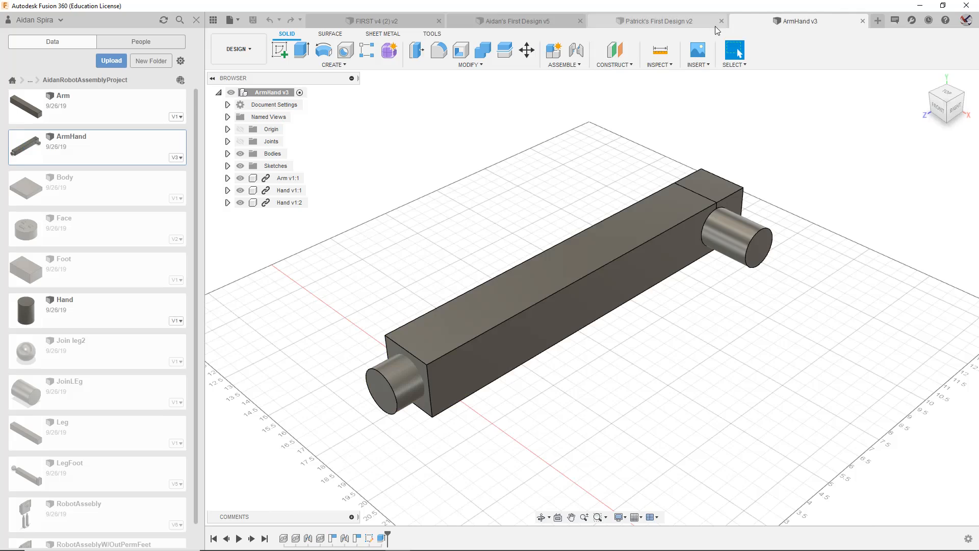
click(863, 21)
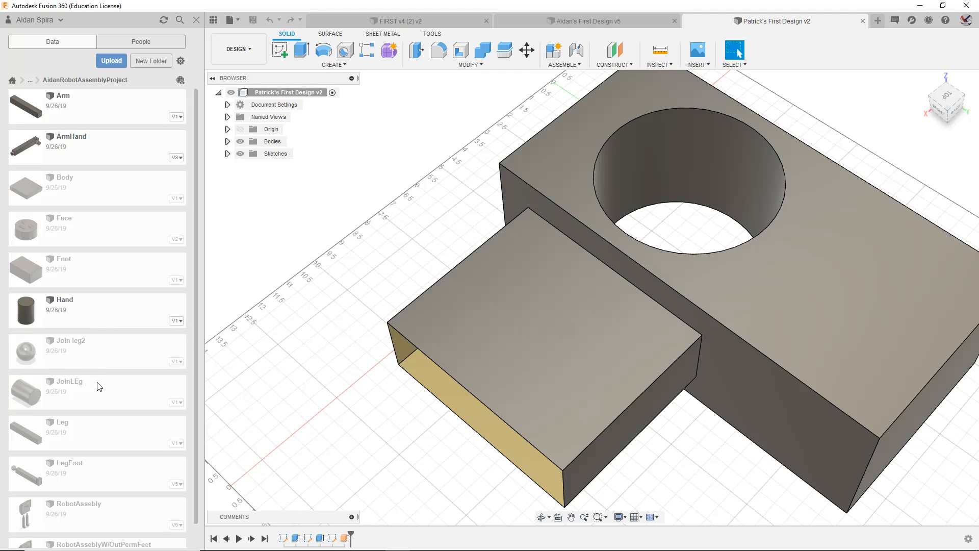
Step: Open the RobotAssebly and RobotAsseblyW/OutPermFeet designs, and close RobotAssebly
scroll(94, 459, down, 1)
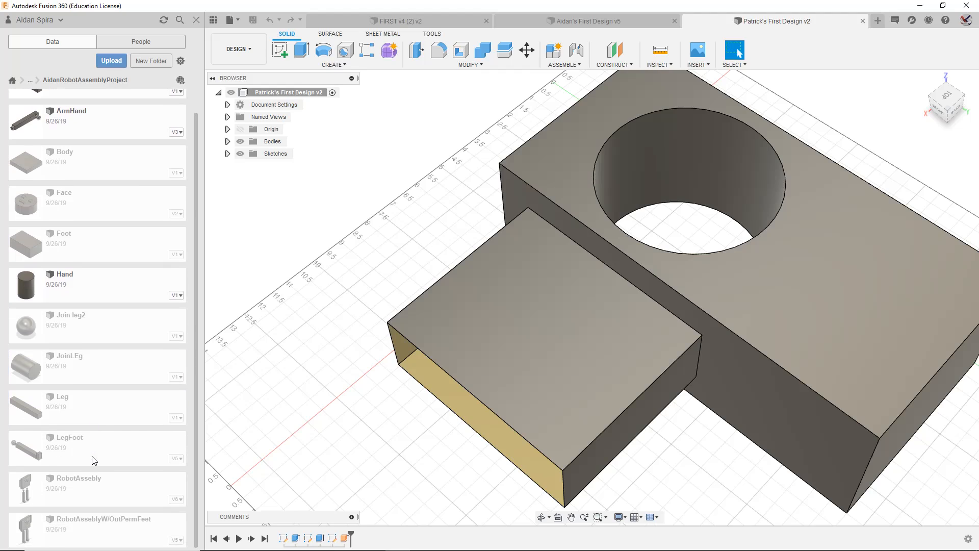
double_click(111, 489)
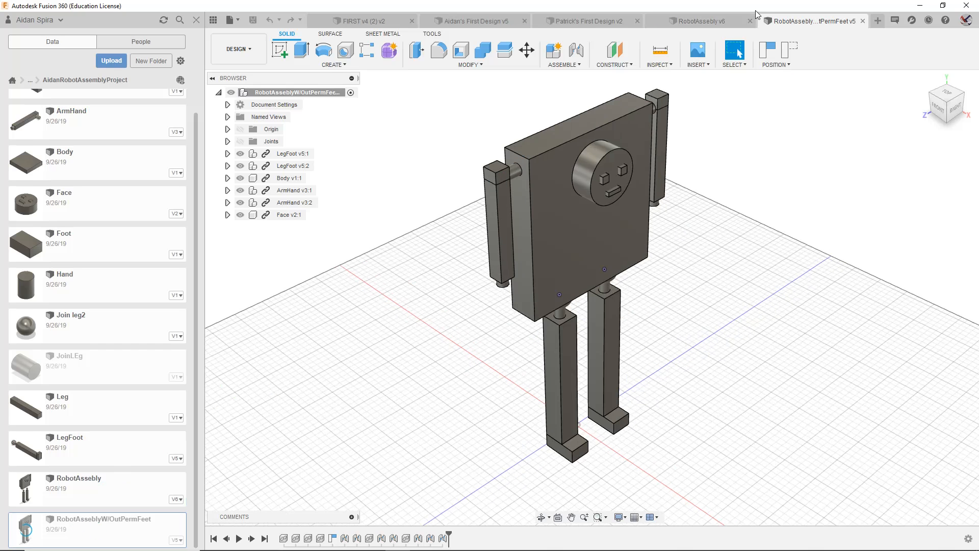
click(750, 22)
Step: Examine the assembled robot's face, body and arms close up, nearly straight on from the right side
drag(933, 106, 898, 92)
shift+middle_drag(592, 297, 526, 321)
drag(821, 105, 905, 107)
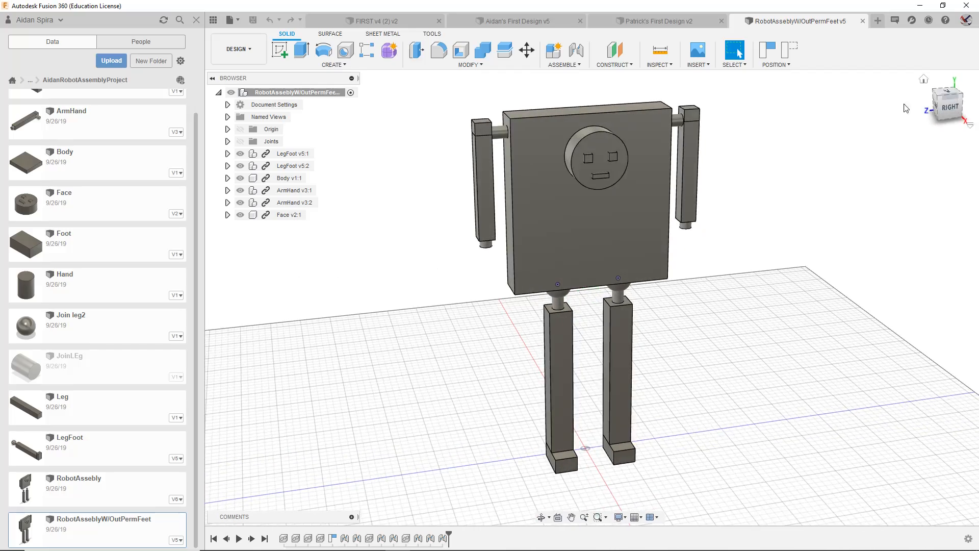
scroll(504, 146, up, 3)
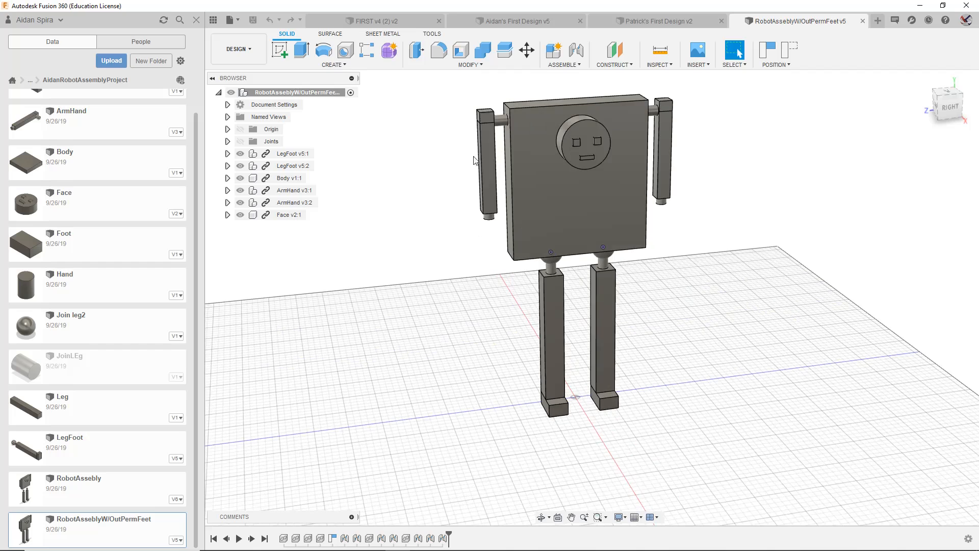
scroll(494, 98, up, 1)
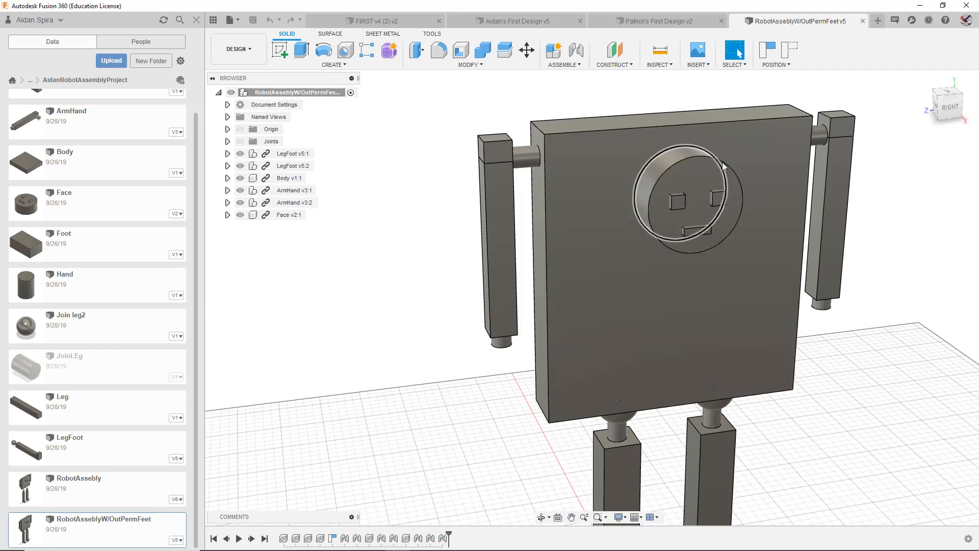
click(938, 107)
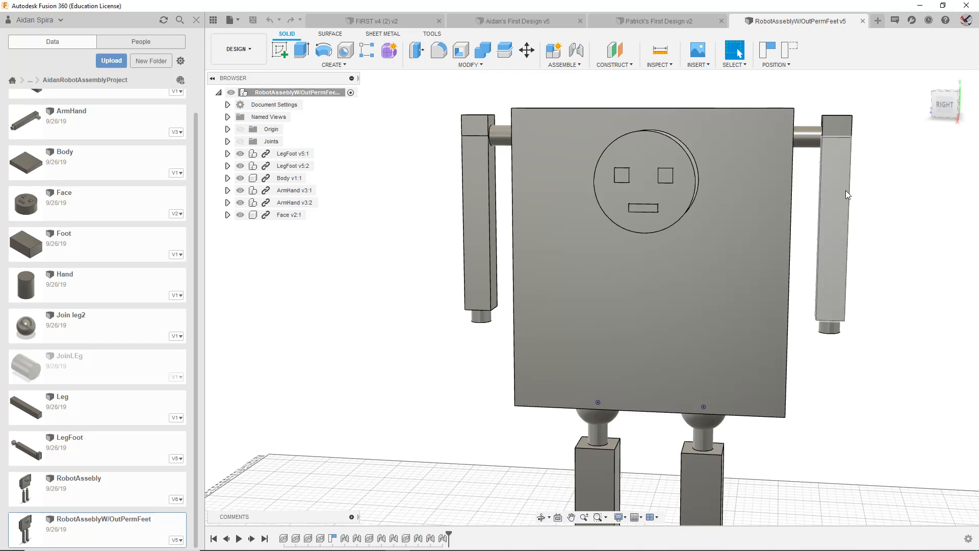
Step: Revisit the V5 first design and the available create and modify commands, and return to the RobotAsseblyW/OutPermFeet design
click(515, 21)
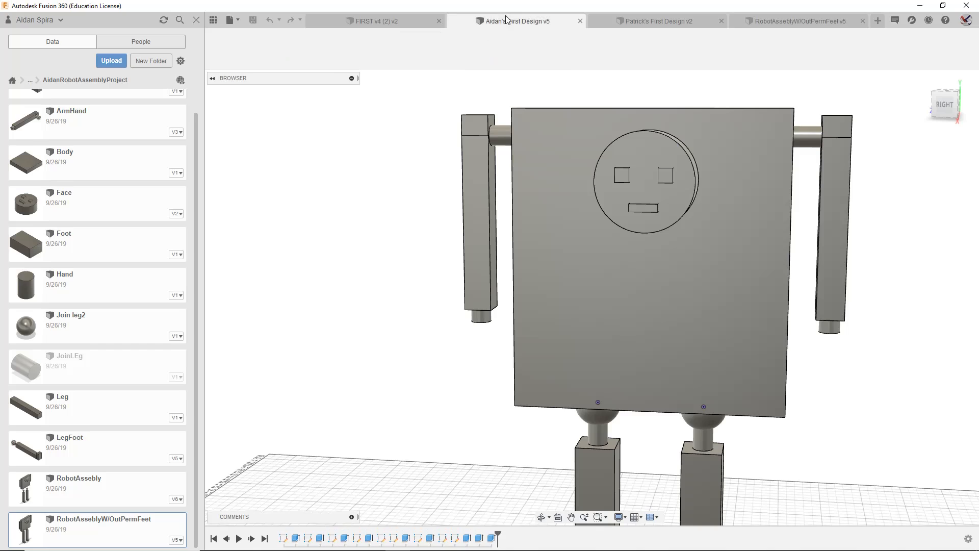
click(605, 19)
click(517, 21)
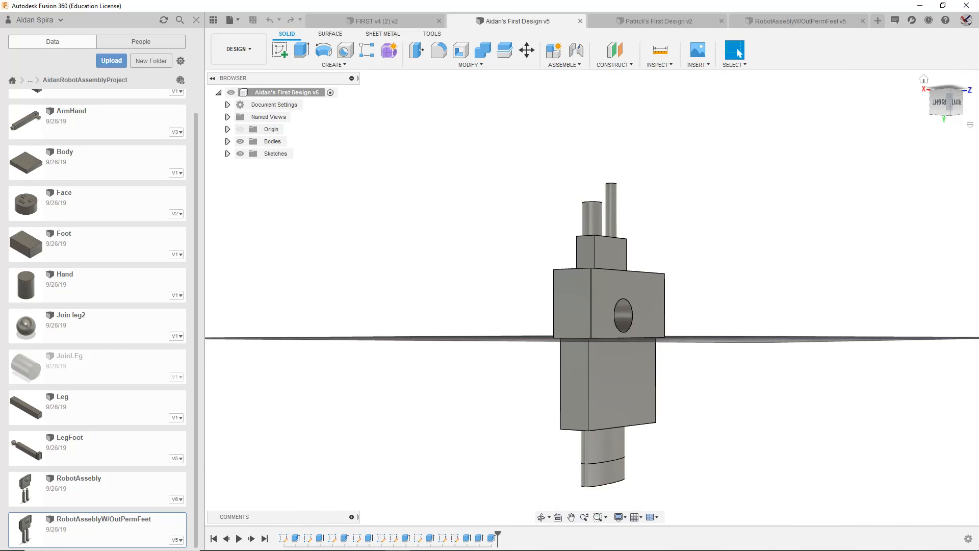
mouse_move(931, 111)
mouse_down()
mouse_move(924, 148)
mouse_move(922, 117)
mouse_up()
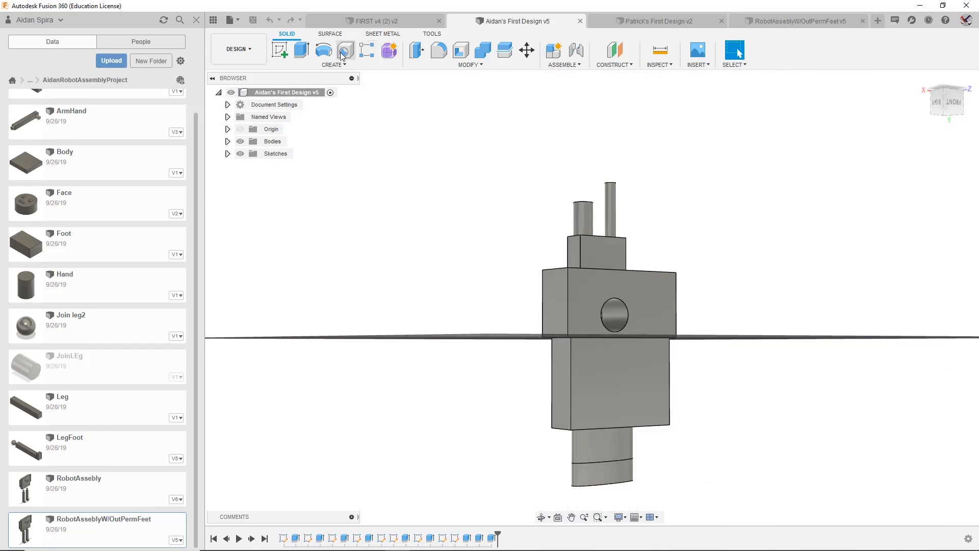
click(334, 65)
click(470, 65)
click(796, 21)
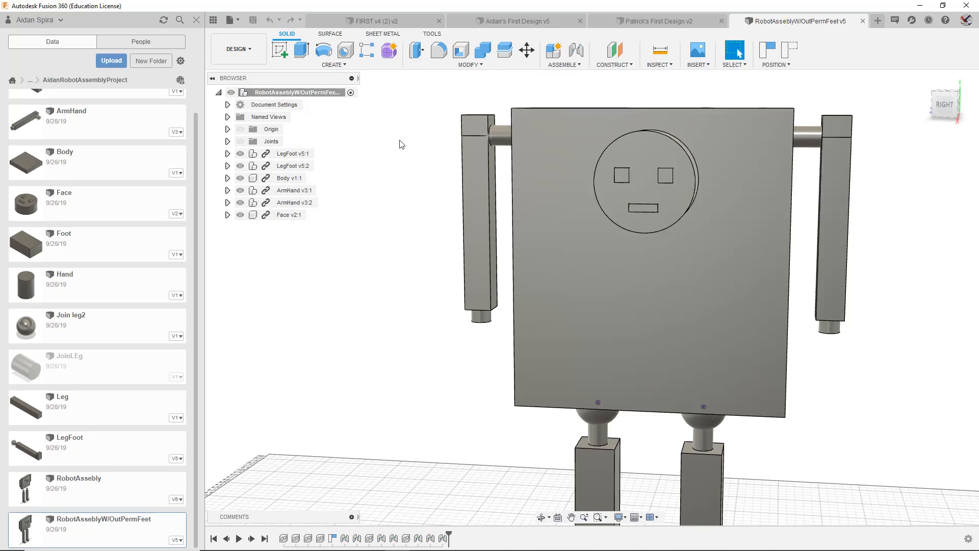
Step: Return to the list of all projects and pin the 2019-2020 Tutorial project
scroll(102, 255, up, 2)
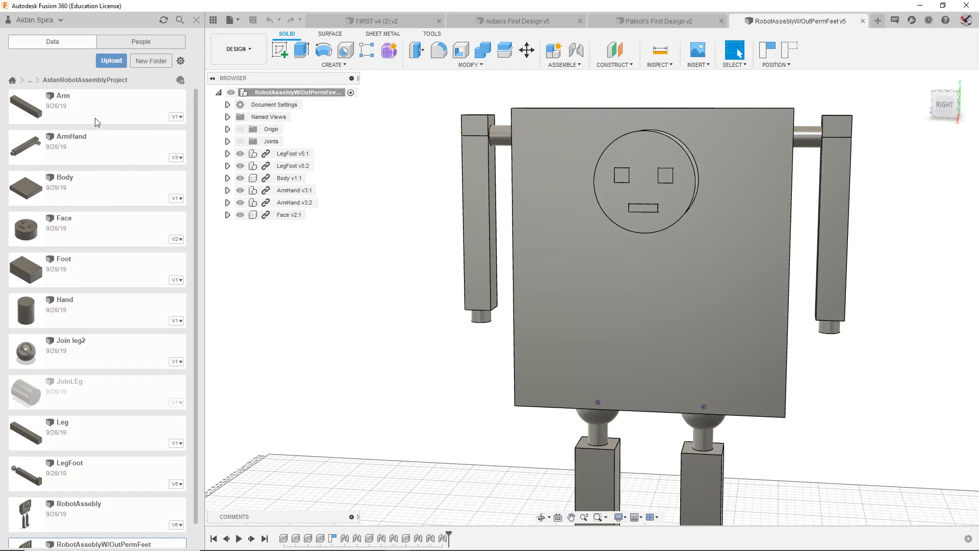
click(12, 81)
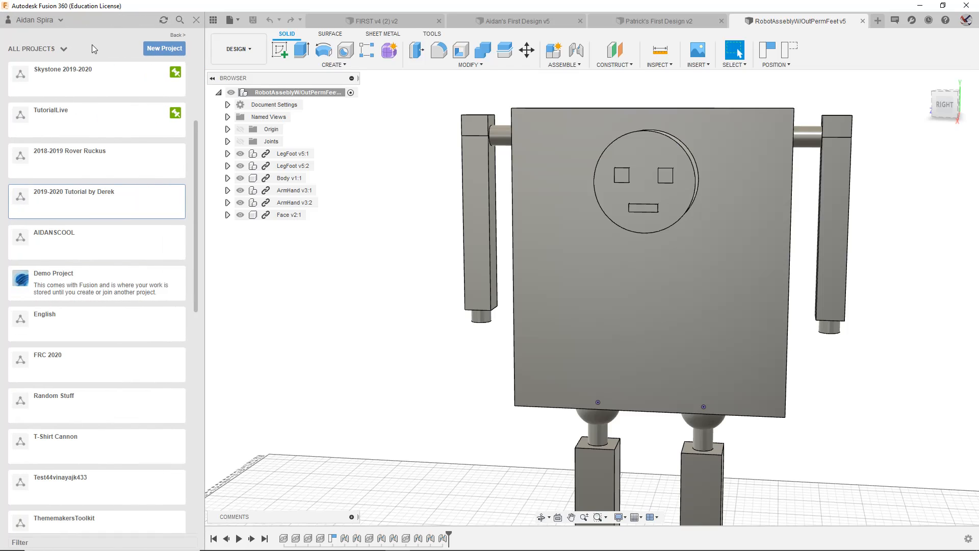
click(106, 193)
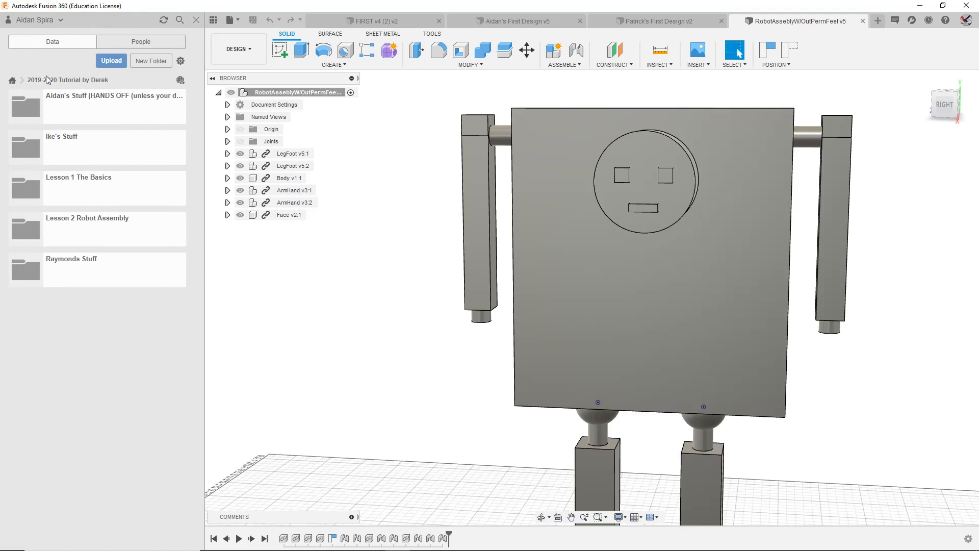
click(12, 81)
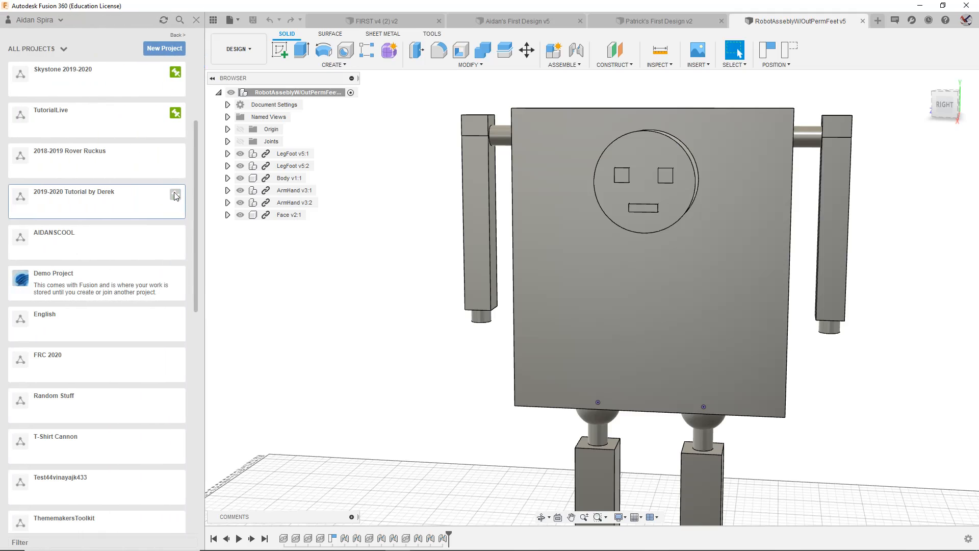
scroll(124, 225, up, 5)
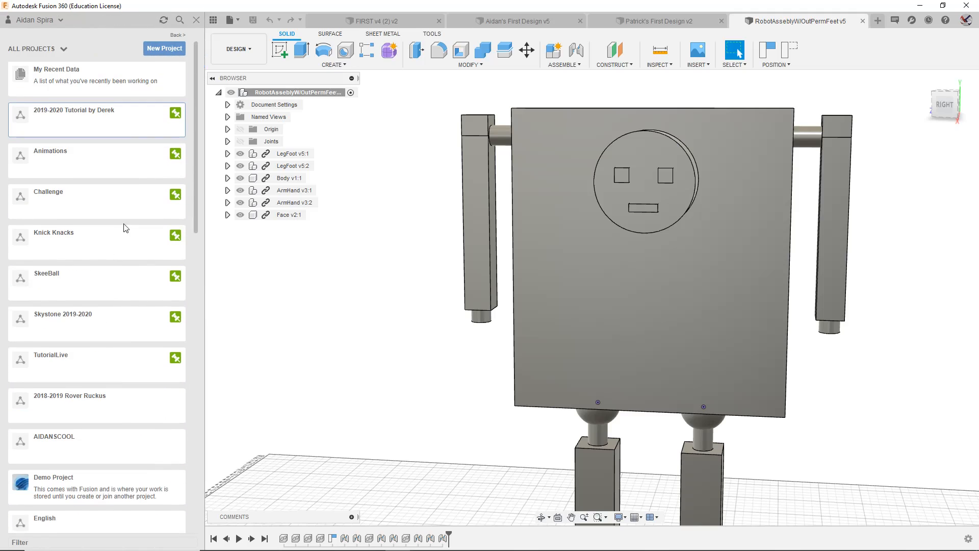
Step: Look into the personal folder of the 2019-2020 Tutorial project, return to all projects and browse the project list
click(90, 136)
click(116, 108)
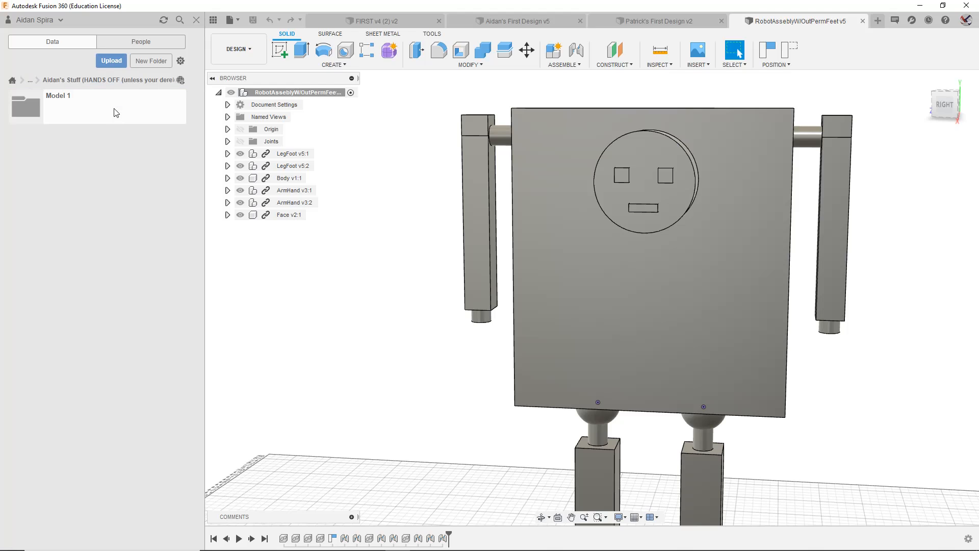
click(14, 80)
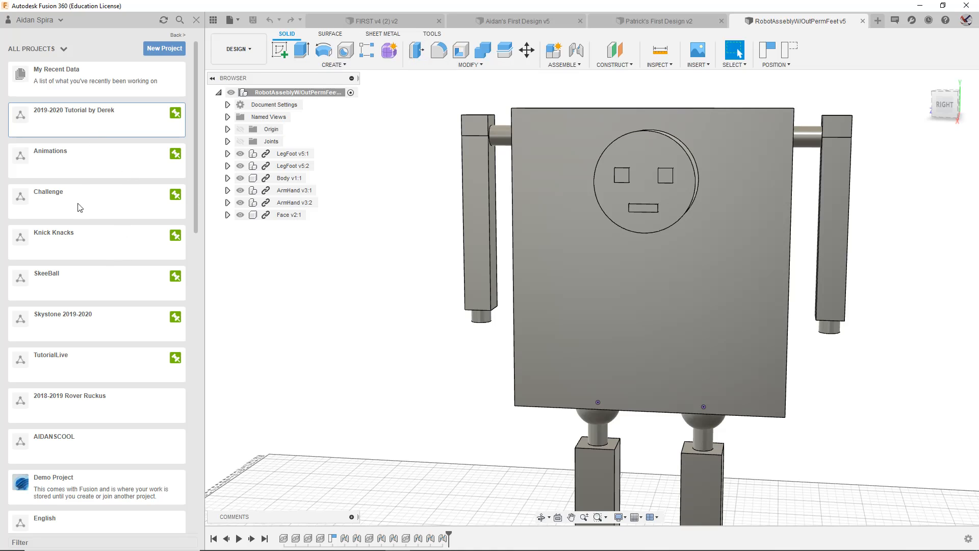
scroll(79, 380, down, 5)
scroll(78, 377, down, 5)
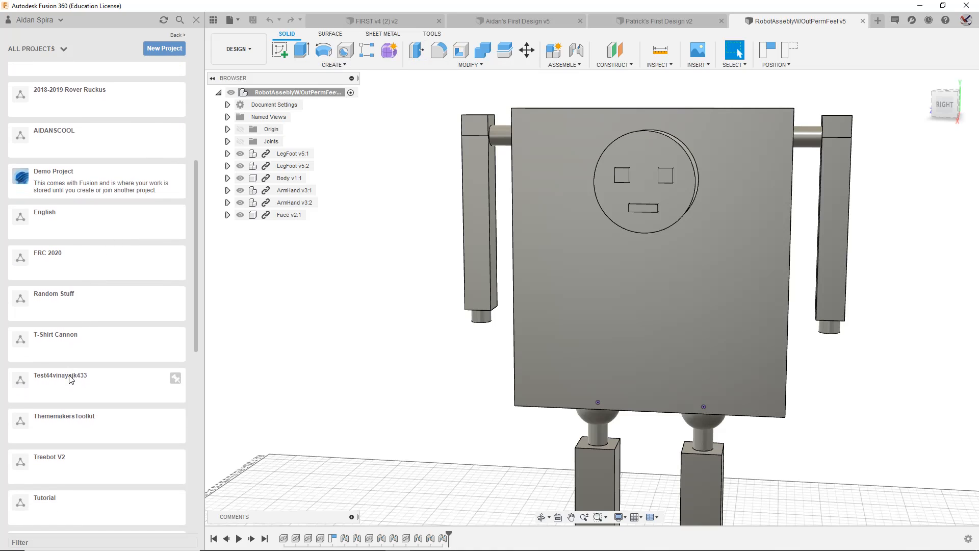
scroll(9, 356, up, 4)
scroll(9, 355, up, 3)
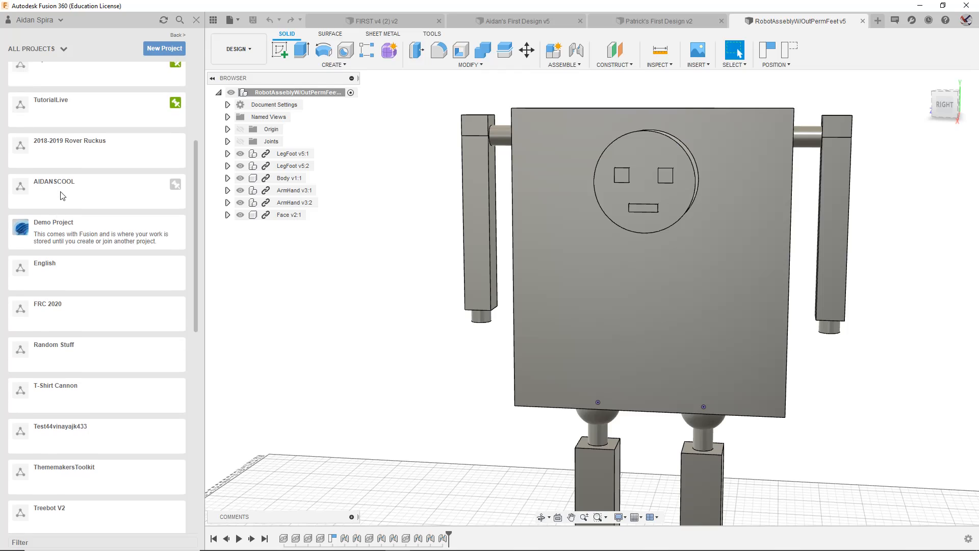
Step: Open the Assmbly 10 design from the Main robot folder under MAIN MODEL in the 2018-2019 Rover Ruckus project
click(63, 192)
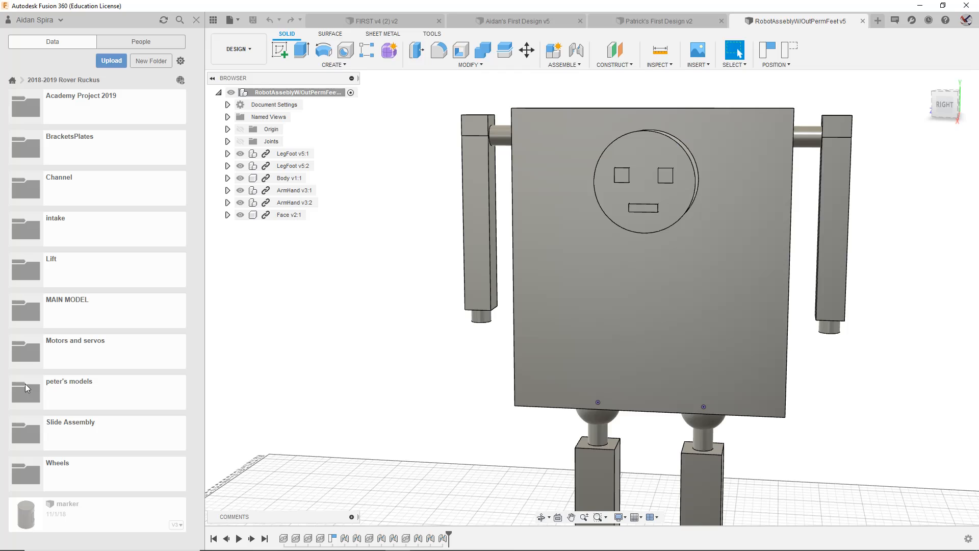
click(62, 316)
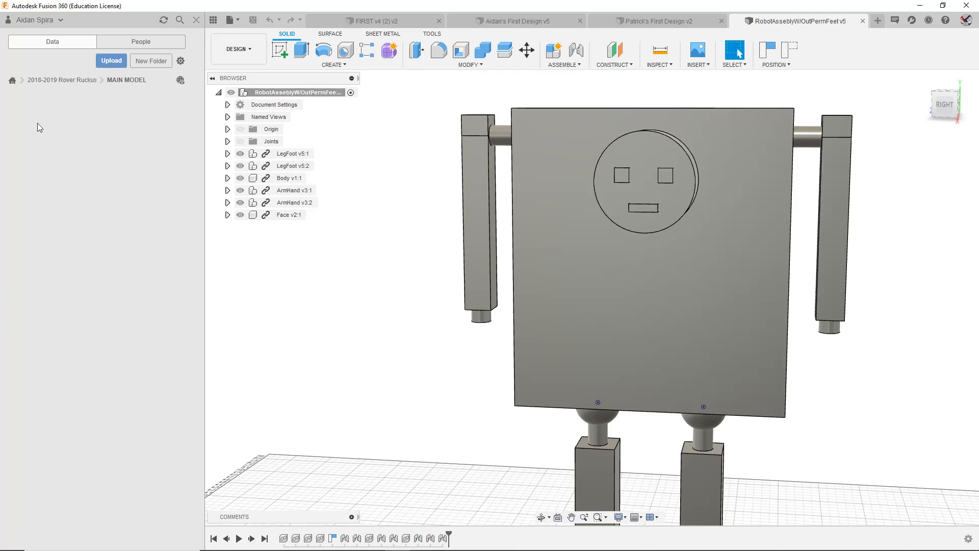
scroll(105, 285, down, 10)
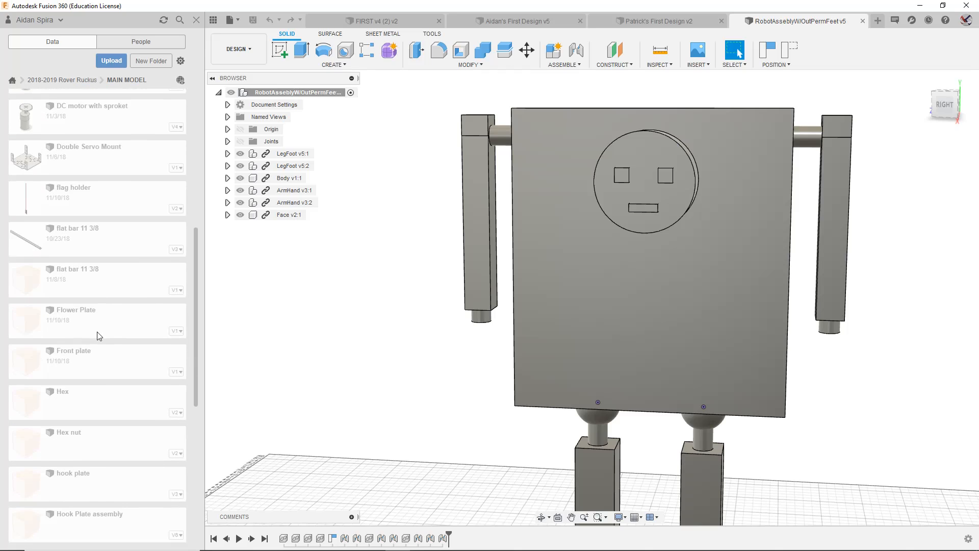
scroll(102, 377, down, 7)
scroll(89, 400, up, 8)
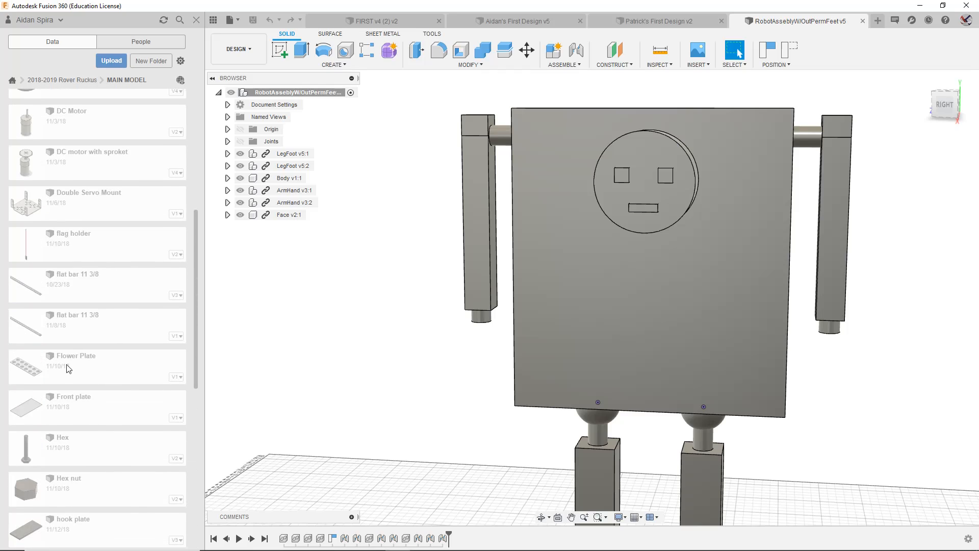
scroll(69, 368, up, 10)
click(62, 137)
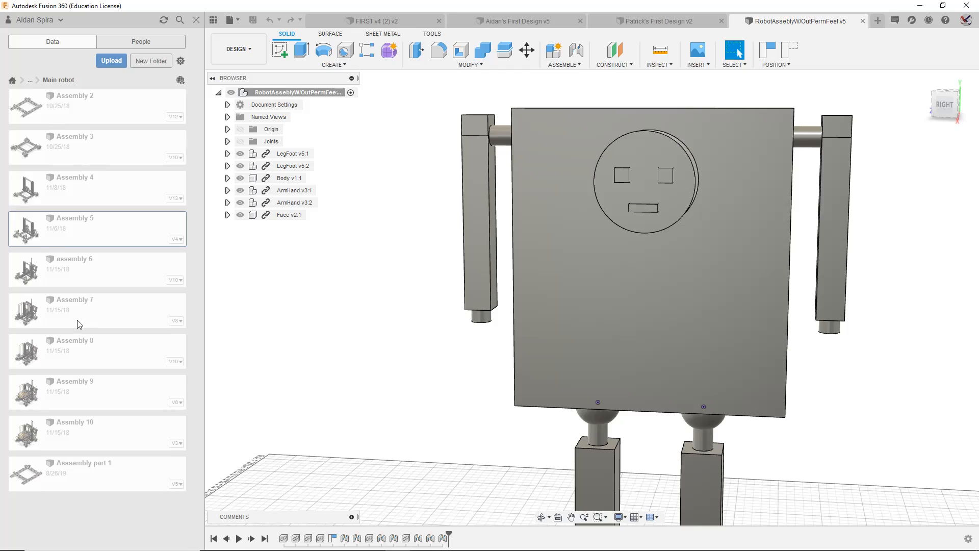
double_click(88, 428)
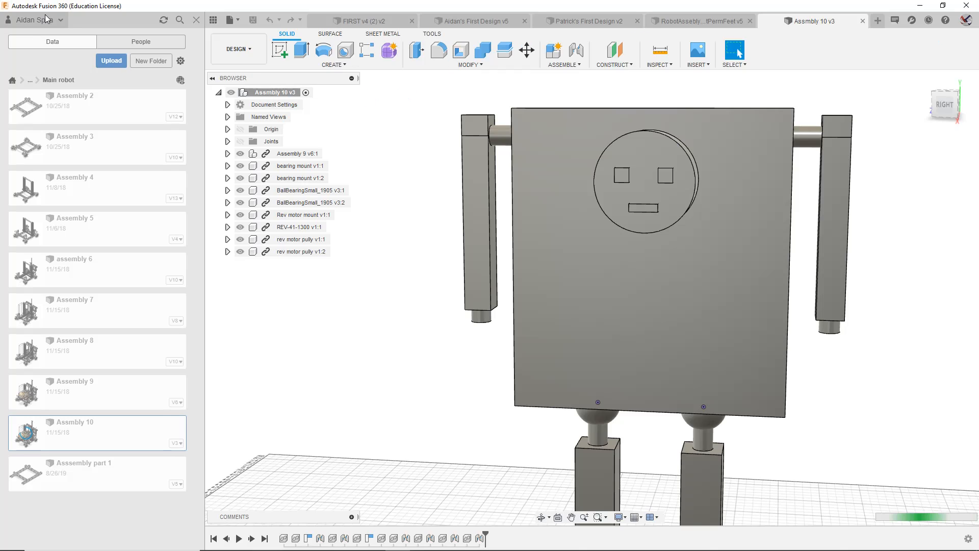
Step: Examine Assmbly 10's orange intake rods, gears, motors and wheeled base close up from the front-right corner
click(15, 20)
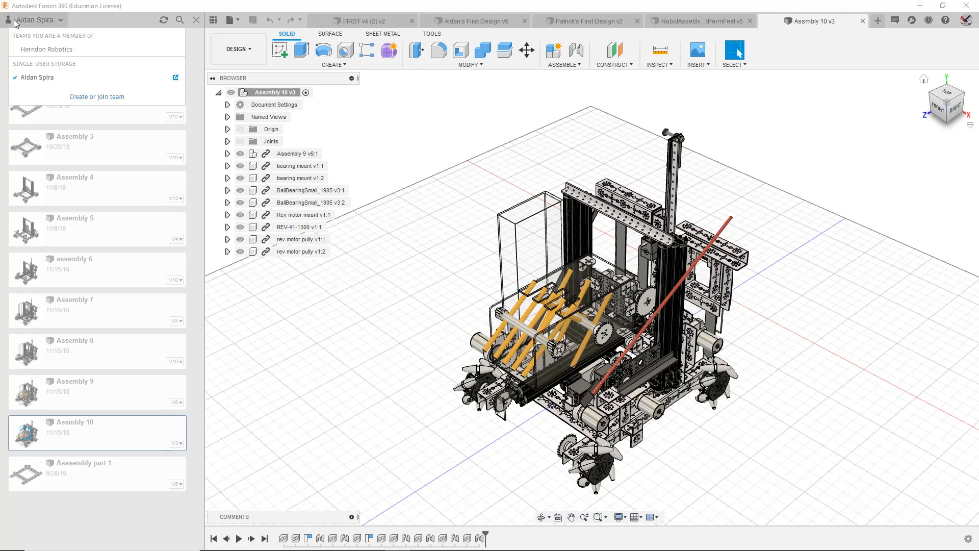
click(943, 104)
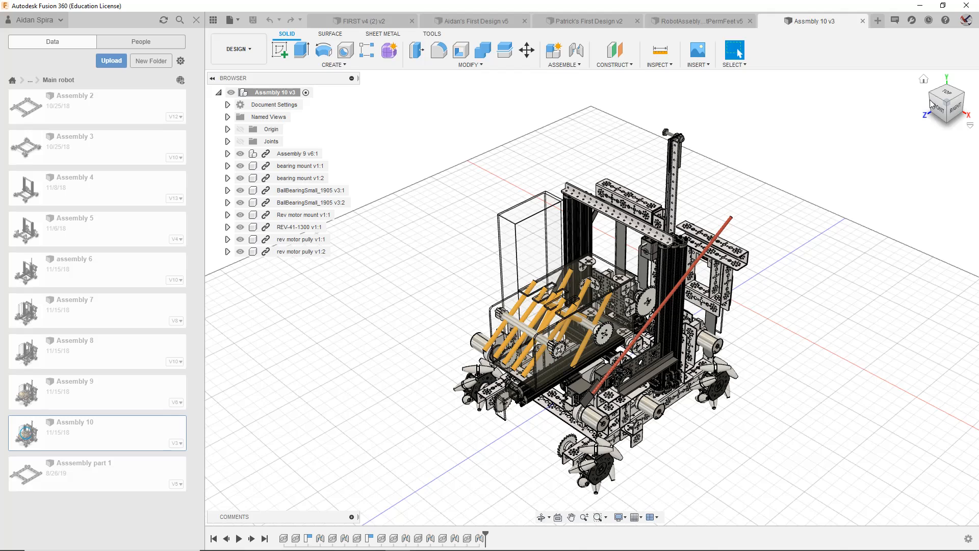
click(930, 100)
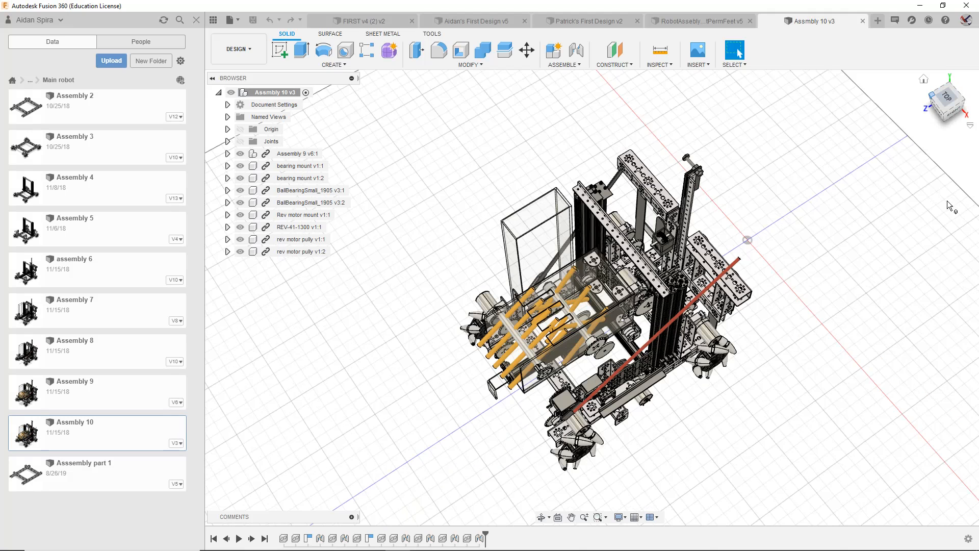
drag(951, 94, 974, 56)
scroll(505, 334, up, 6)
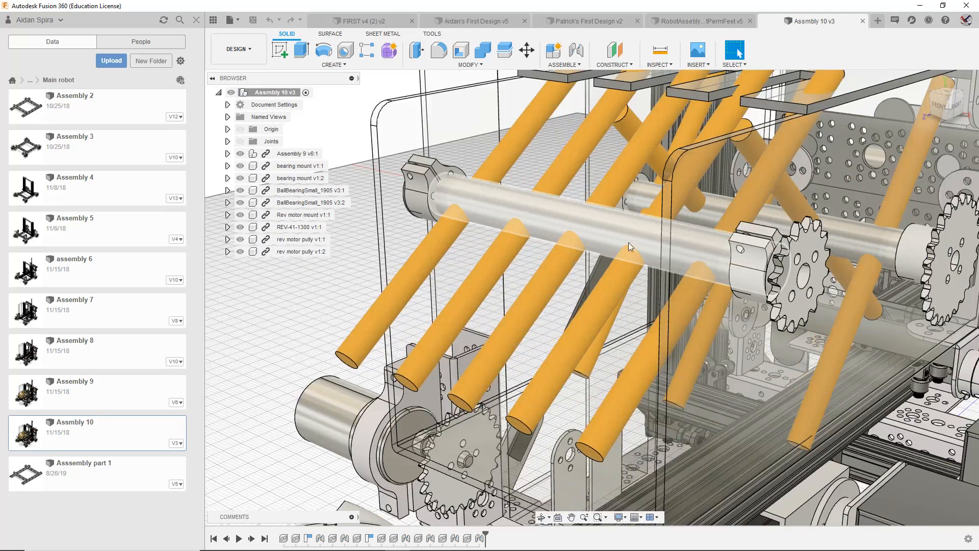
scroll(658, 286, down, 2)
scroll(839, 418, down, 2)
middle_drag(839, 418, 743, 364)
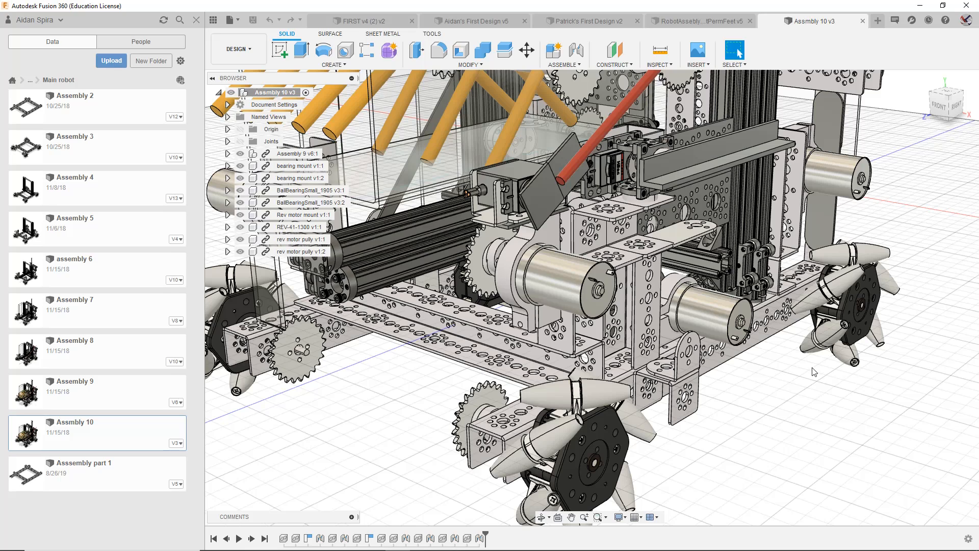
scroll(816, 370, down, 2)
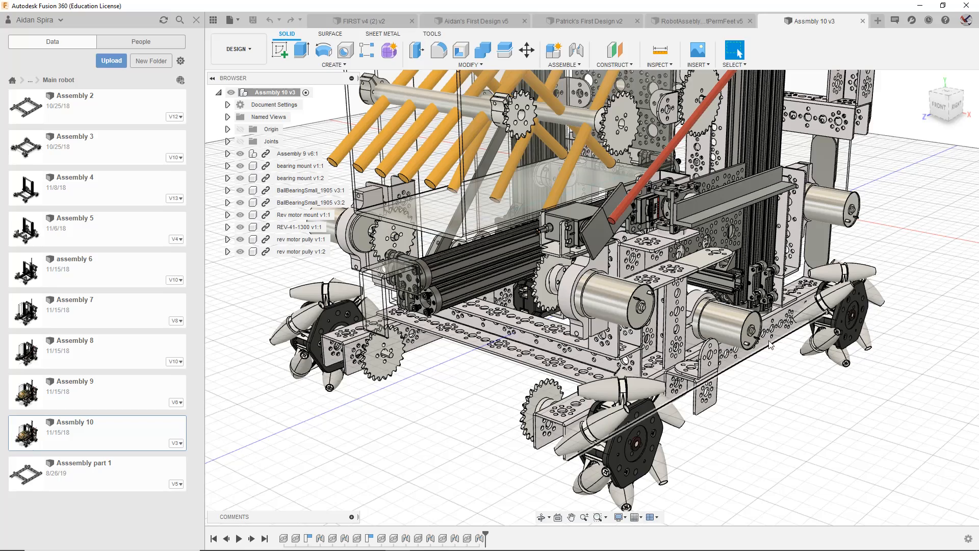
Step: Examine Assmbly 10 from its right side and back, and close it together with the RobotAsseblyW/OutPermFeet design
drag(948, 110, 922, 115)
scroll(831, 237, down, 4)
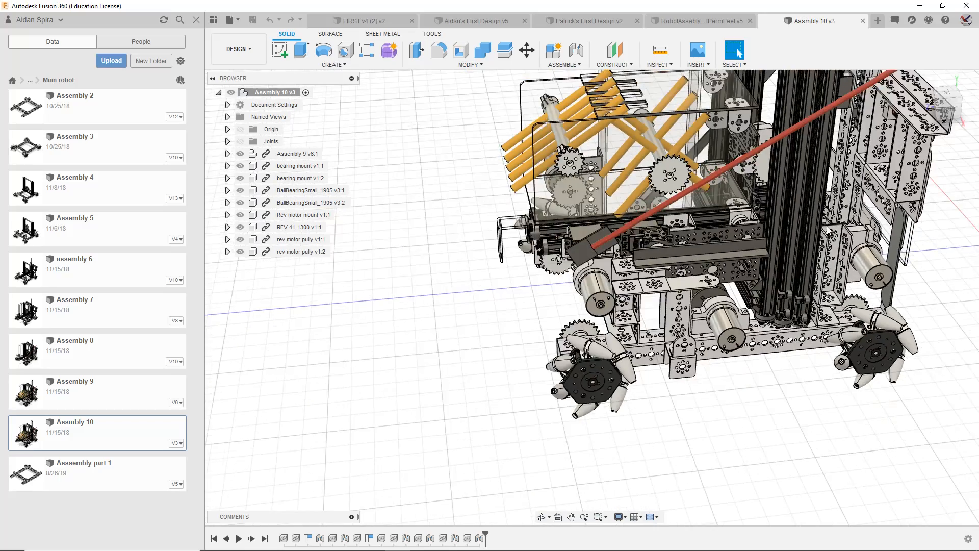
middle_drag(832, 237, 785, 278)
drag(943, 100, 791, 204)
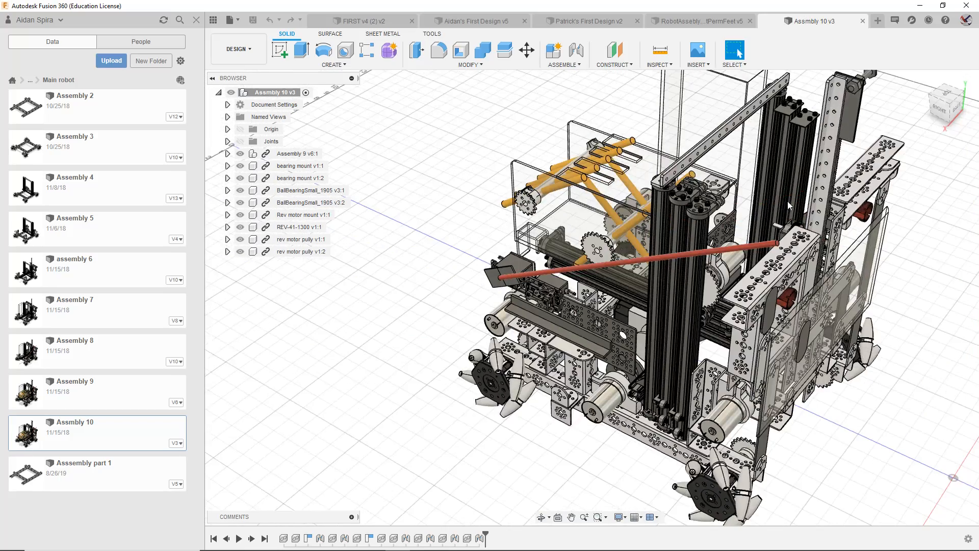
drag(950, 104, 784, 124)
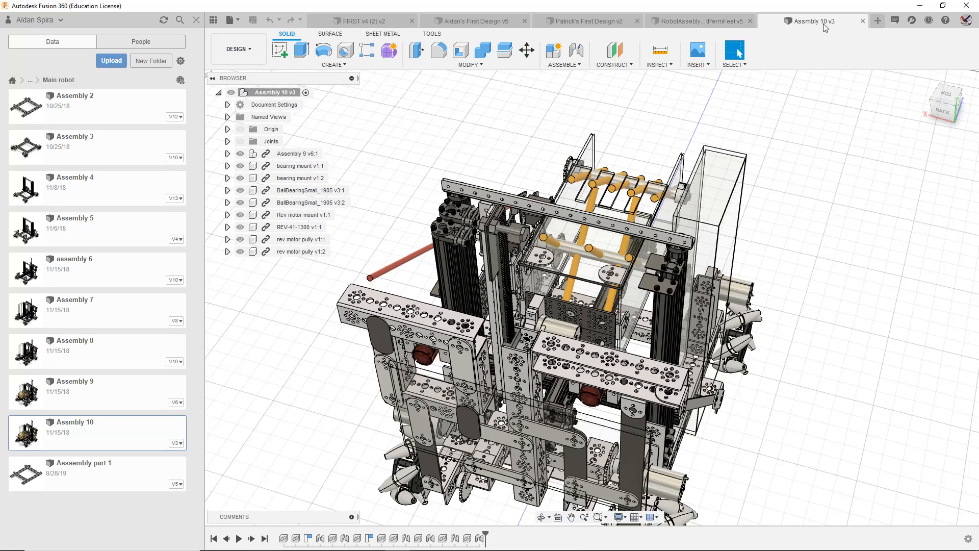
click(863, 21)
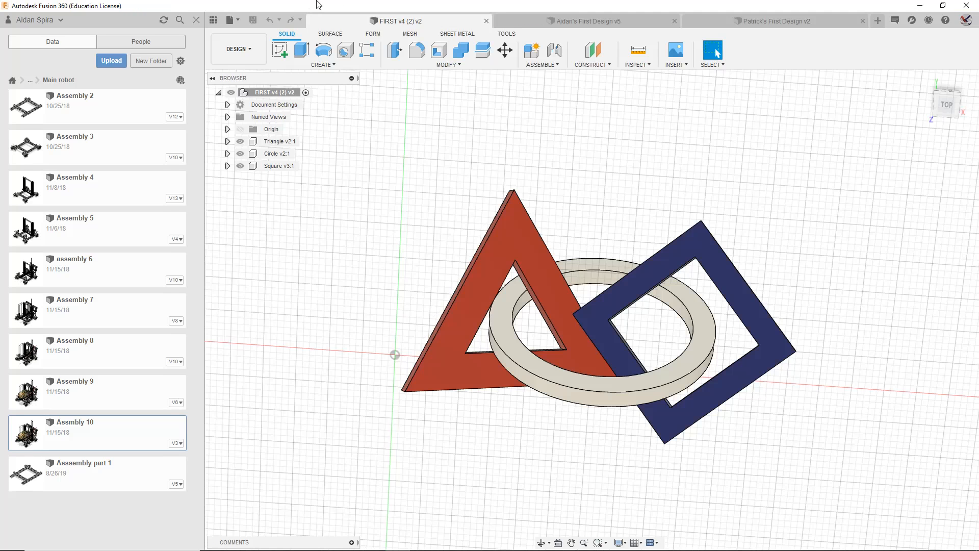
click(230, 20)
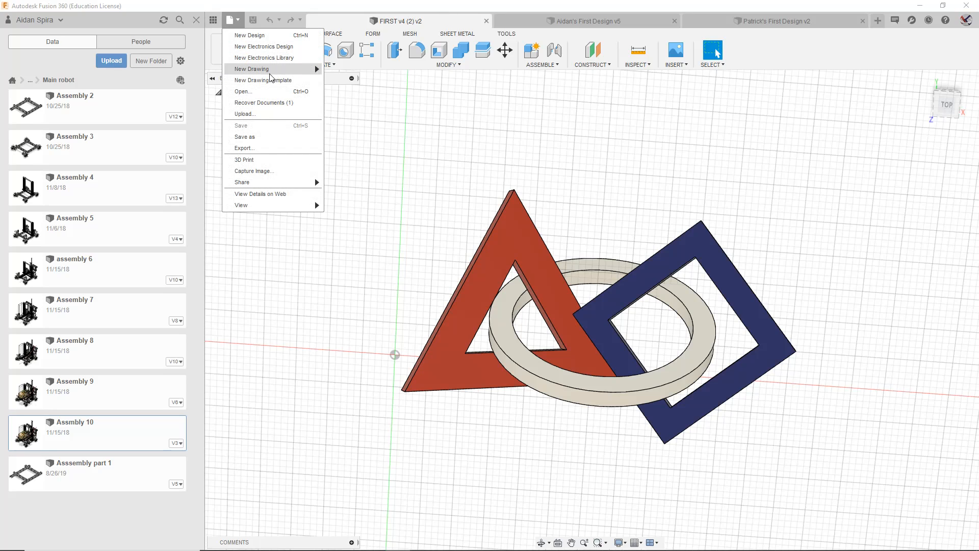
click(274, 139)
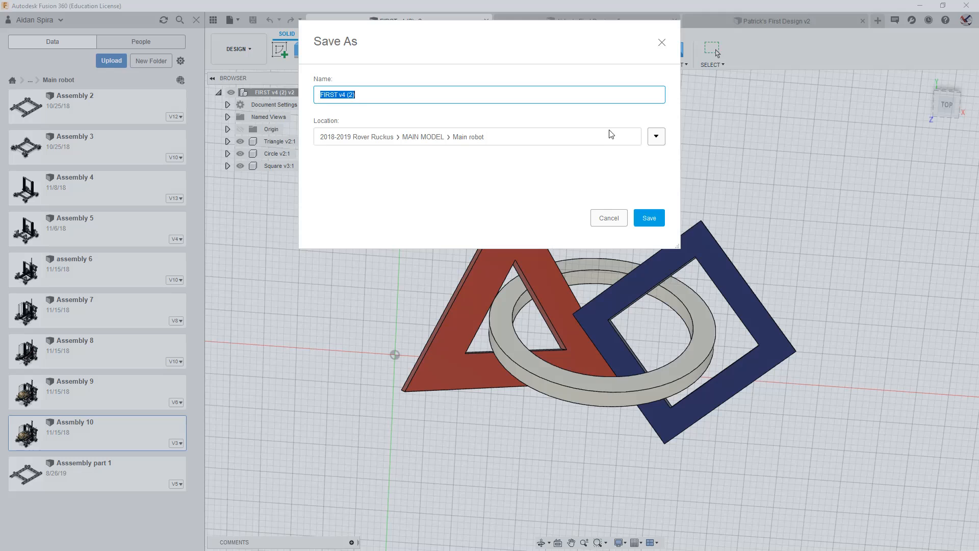
click(656, 137)
click(363, 273)
click(357, 317)
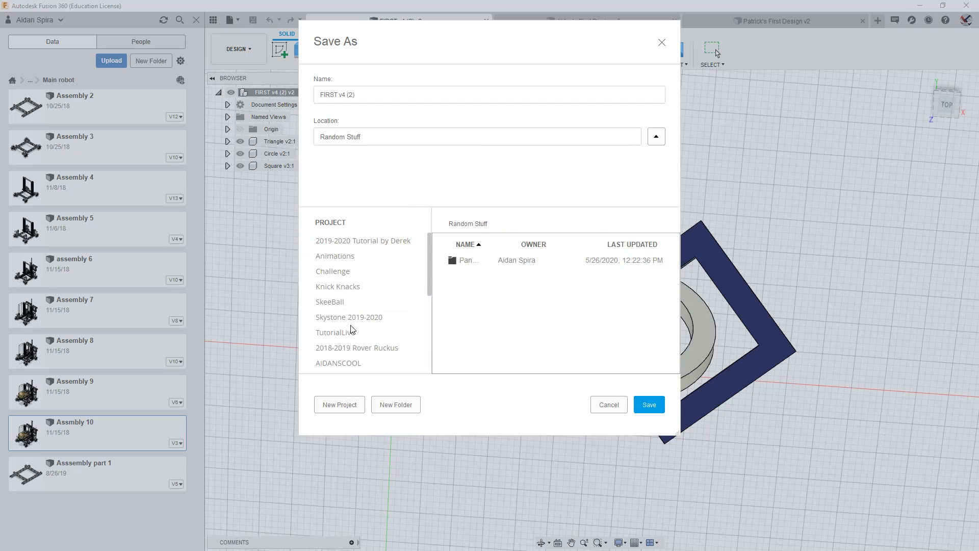
scroll(367, 331, down, 2)
click(357, 331)
click(357, 363)
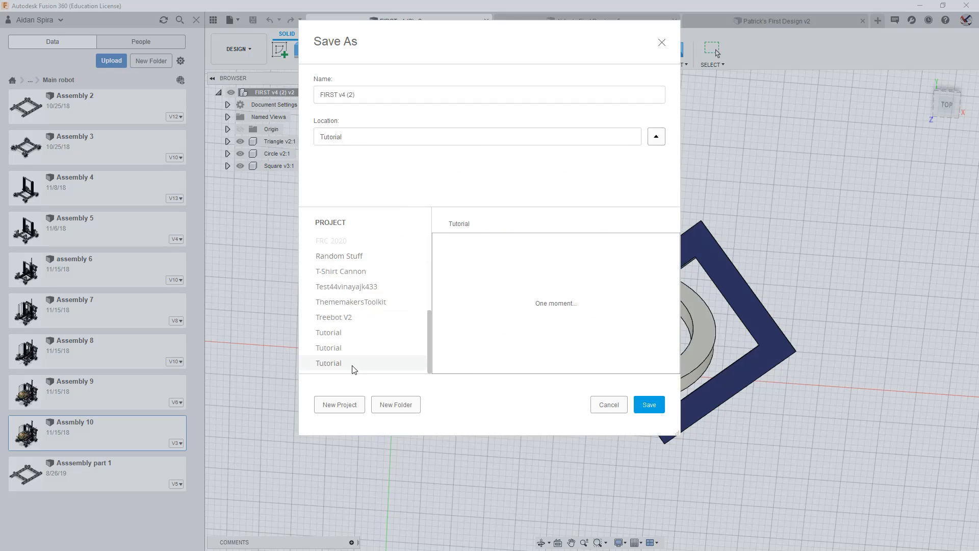
click(604, 405)
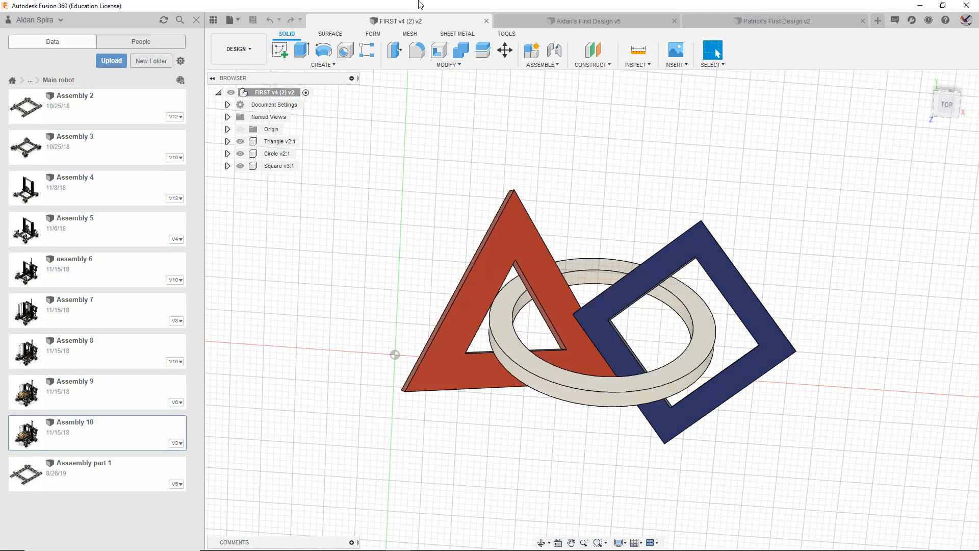
Step: Close the FIRST v4 (2) design and the two remaining first-design files, leaving only a new untitled design
click(486, 21)
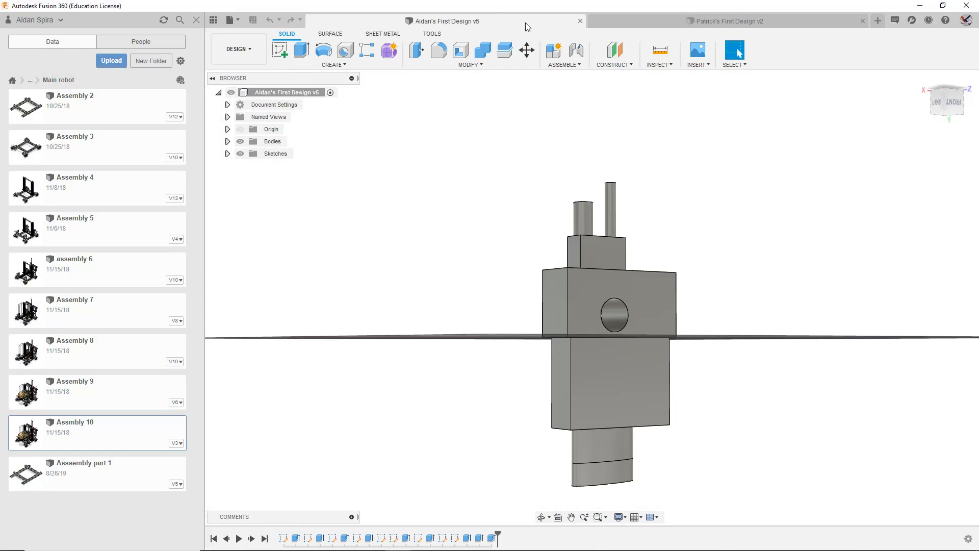
click(580, 20)
click(862, 21)
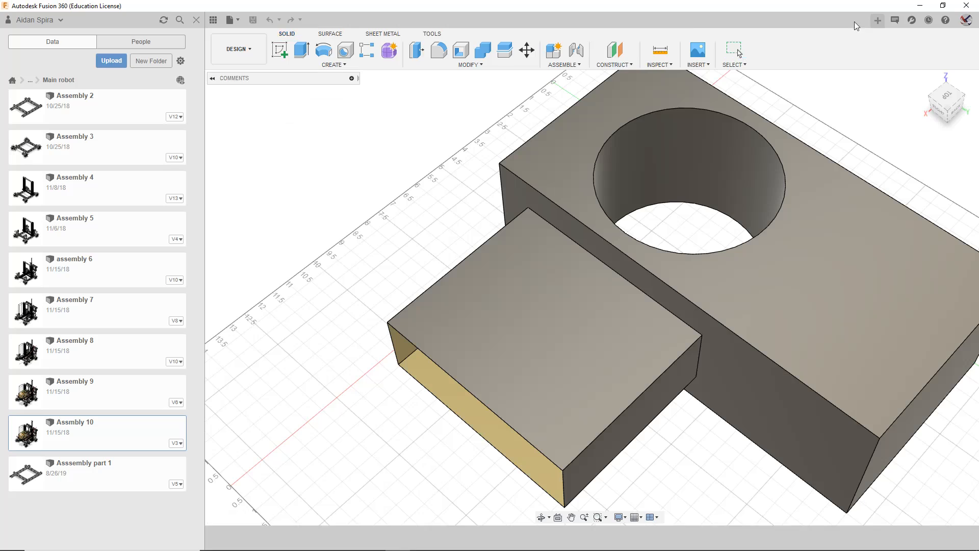
Step: Switch the project data to the Herndon Robotics team and back to the single-user storage
click(44, 20)
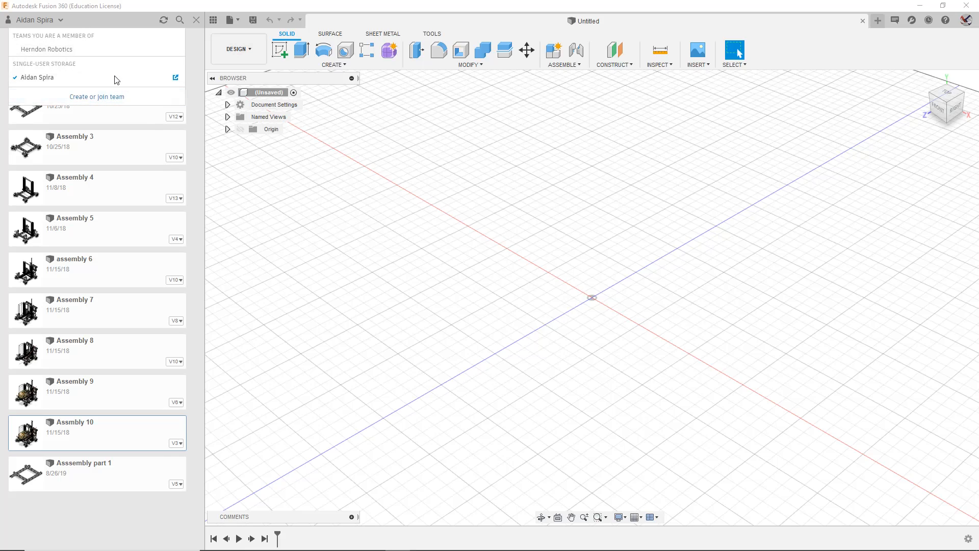
click(363, 173)
click(38, 19)
click(44, 51)
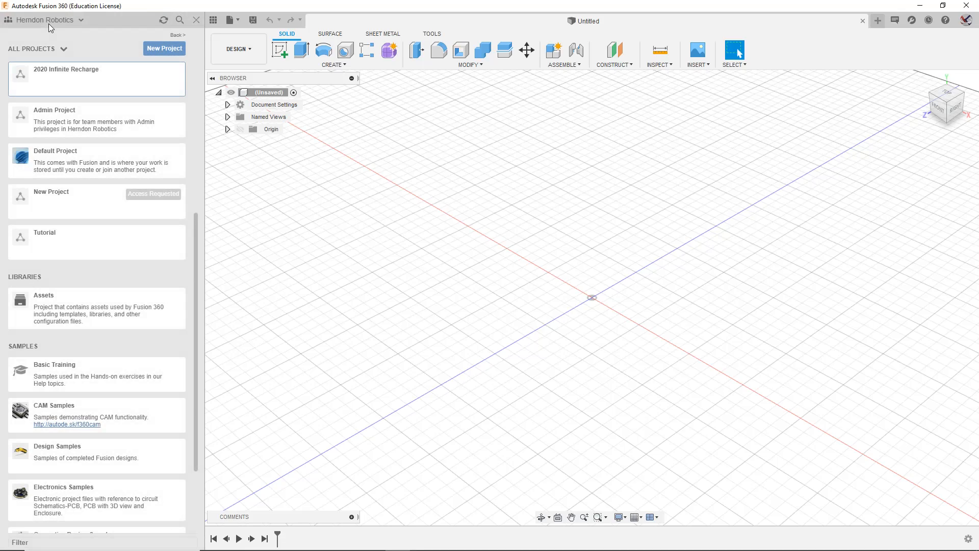
click(48, 24)
click(44, 75)
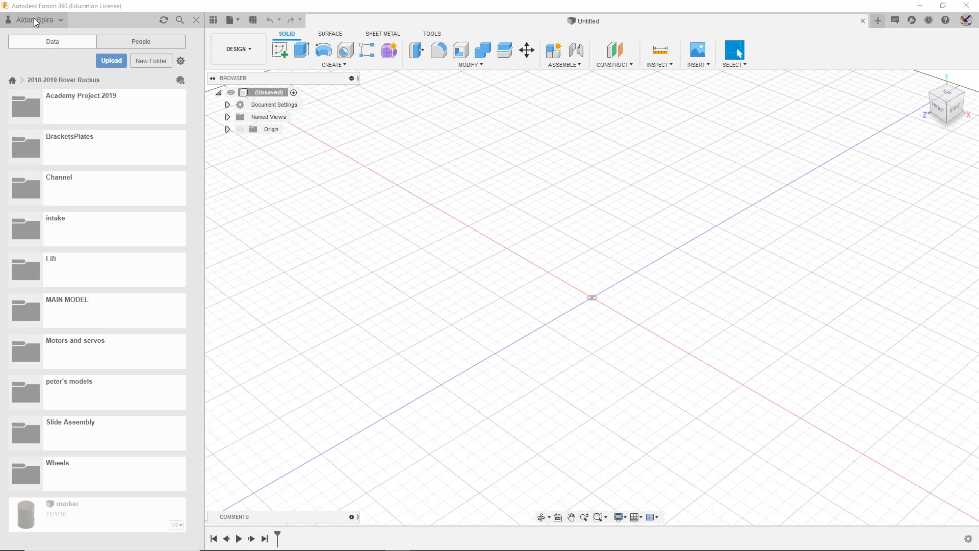
Step: Switch the project data to the Herndon Robotics team and show the list of all its projects
click(36, 19)
click(42, 52)
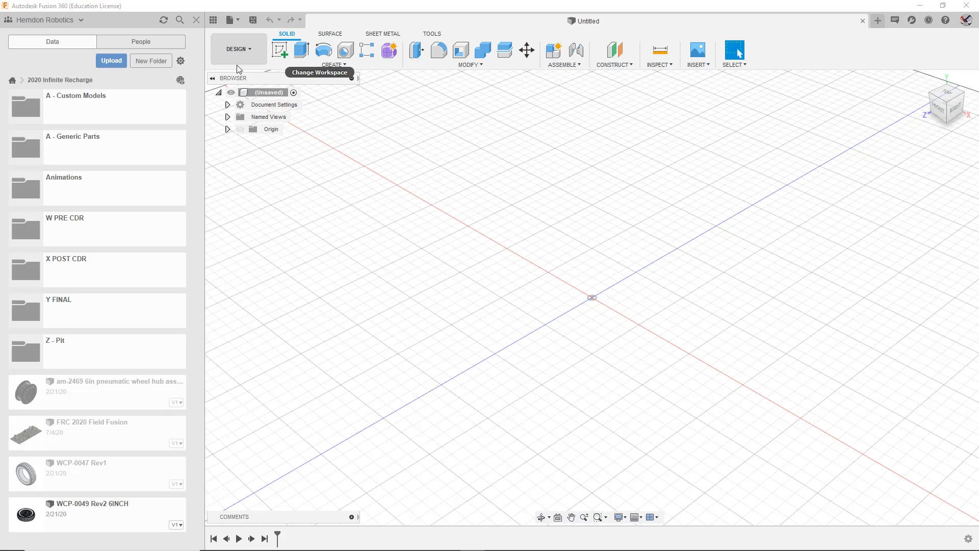
click(12, 81)
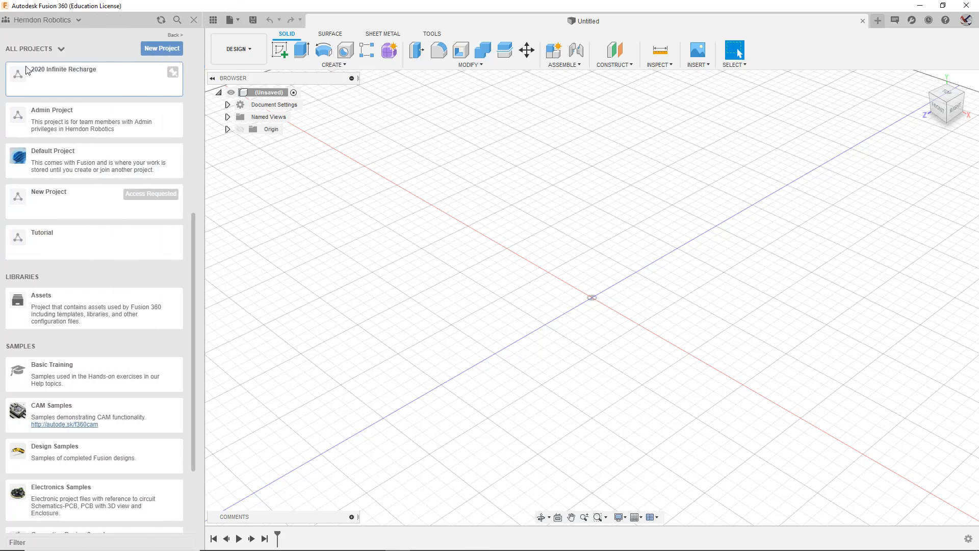
Step: Switch the project data from the Herndon Robotics team to the single-user storage and back to the team
click(56, 20)
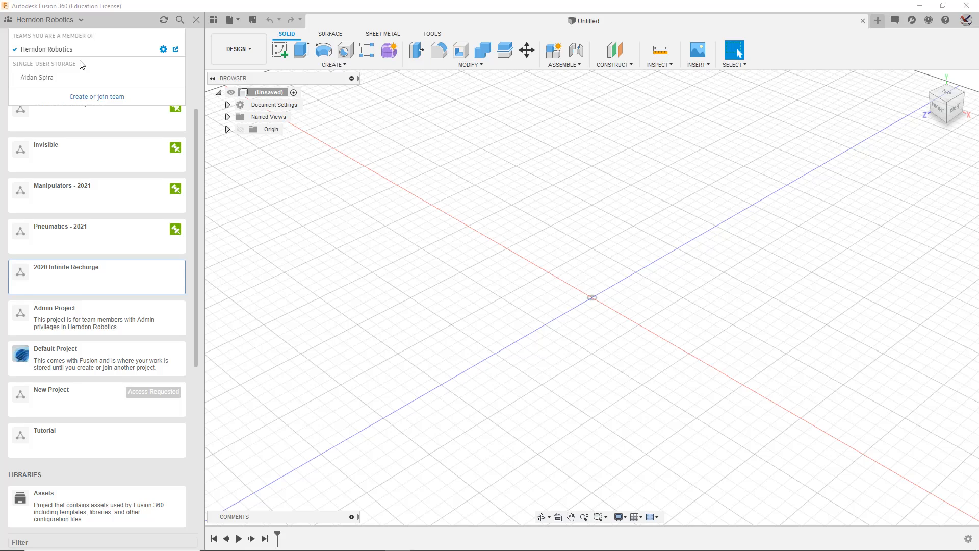
click(44, 55)
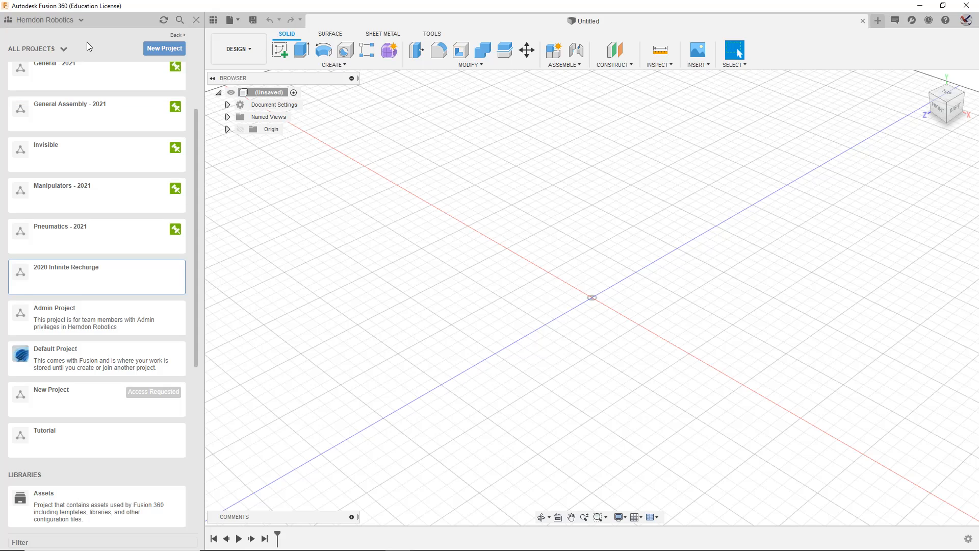
click(51, 25)
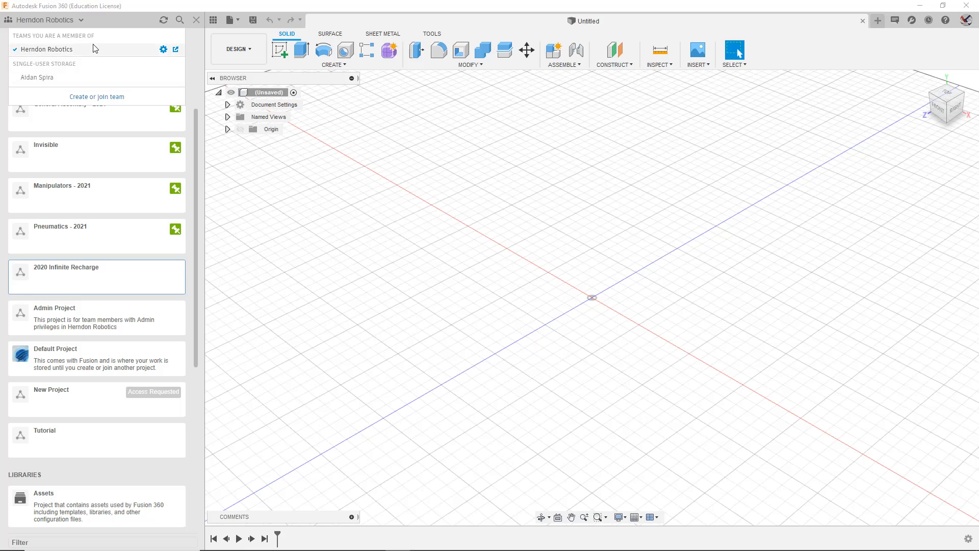
click(38, 53)
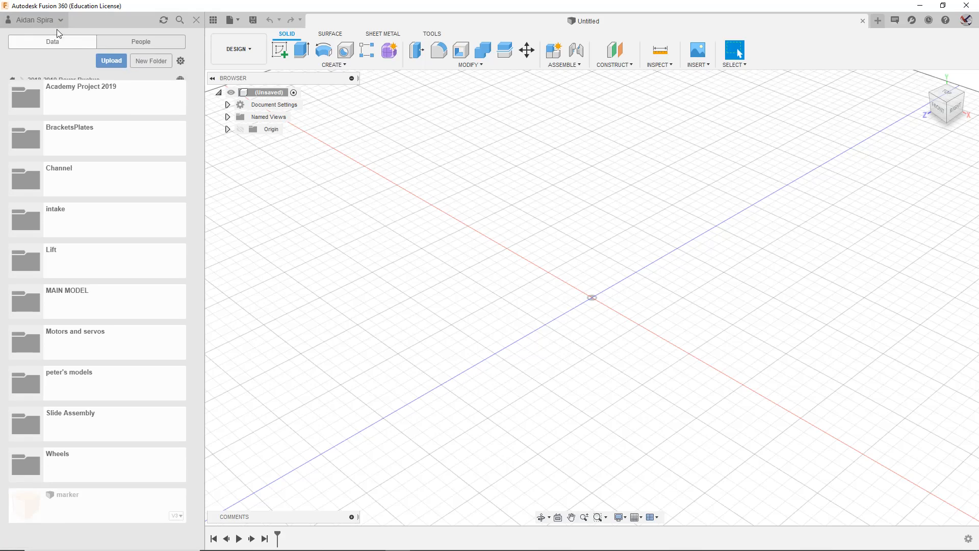
click(52, 25)
click(50, 52)
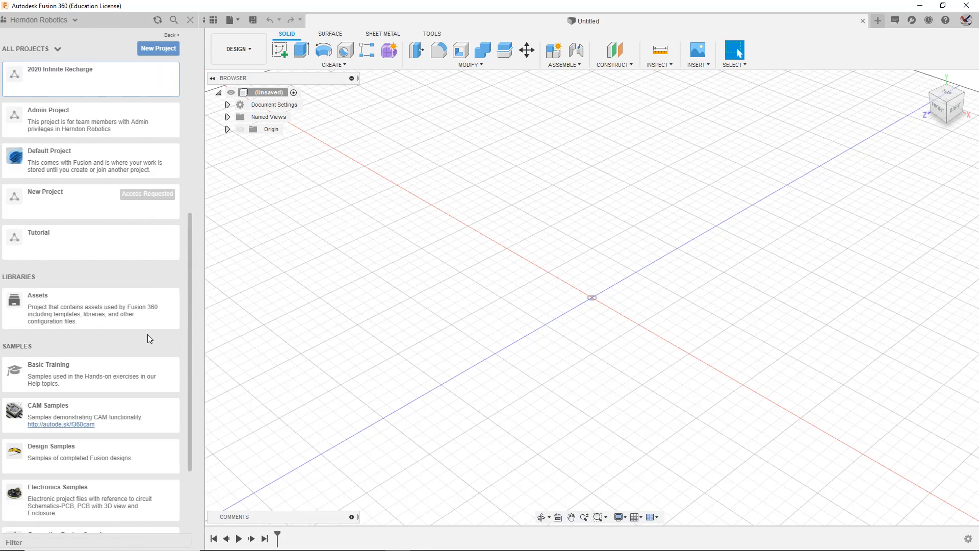
Step: Open the Tutorial project from the team's project list and select the WCP-0049 Rev2 6INCH design
scroll(148, 335, down, 2)
scroll(147, 335, up, 1)
click(63, 211)
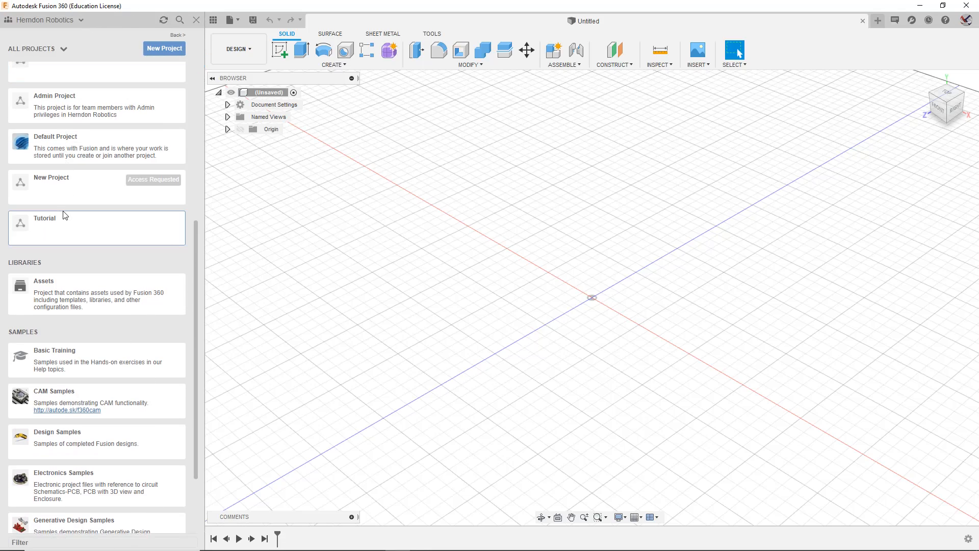
click(61, 221)
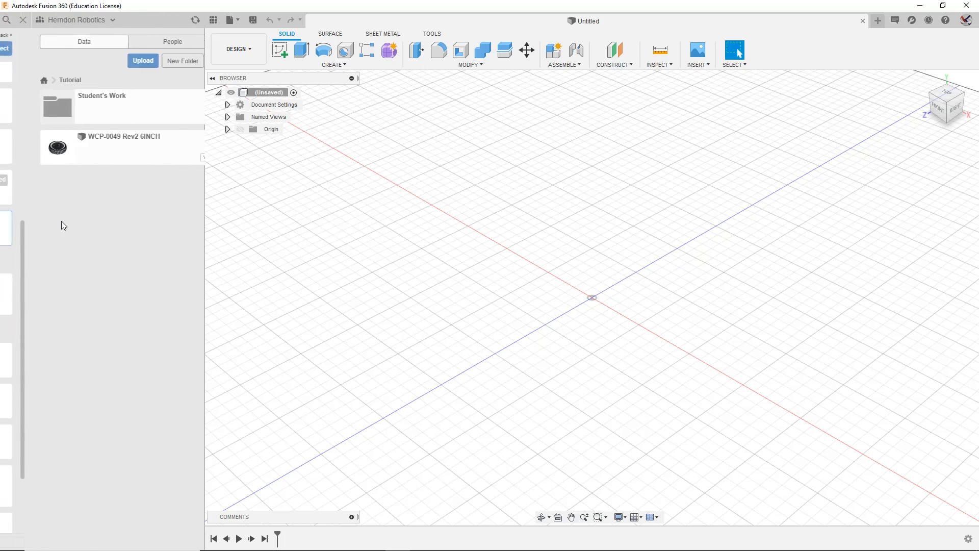
click(112, 154)
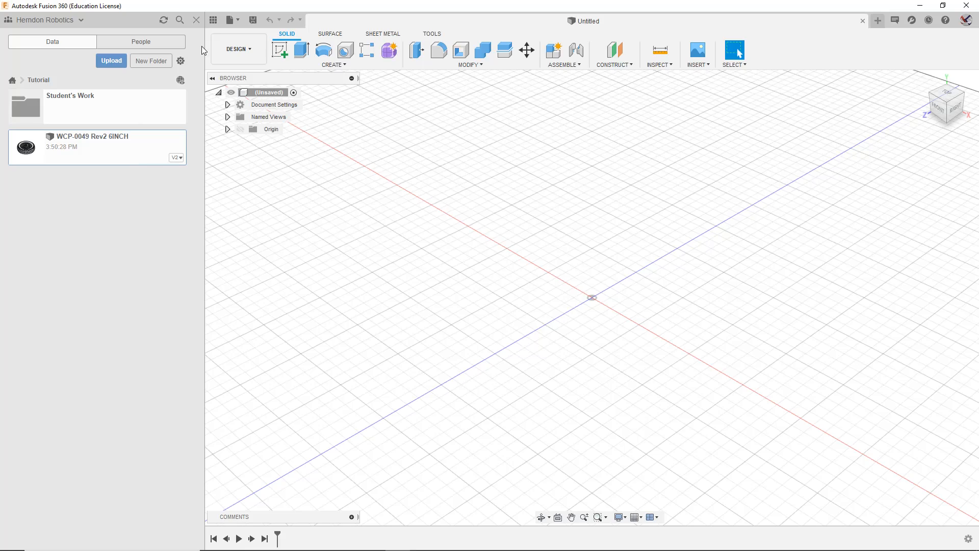
Step: Create a folder named Files To View in the Tutorial project
click(149, 61)
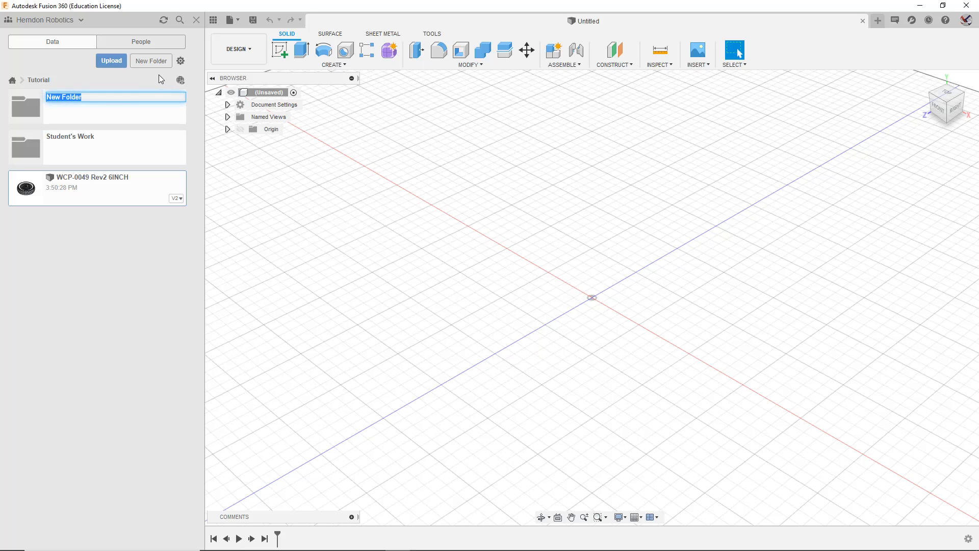
text(Files To View)
key(Return)
Step: Move the WCP-0049 Rev2 6INCH design into the Files To View folder of the Tutorial project
drag(130, 192, 110, 108)
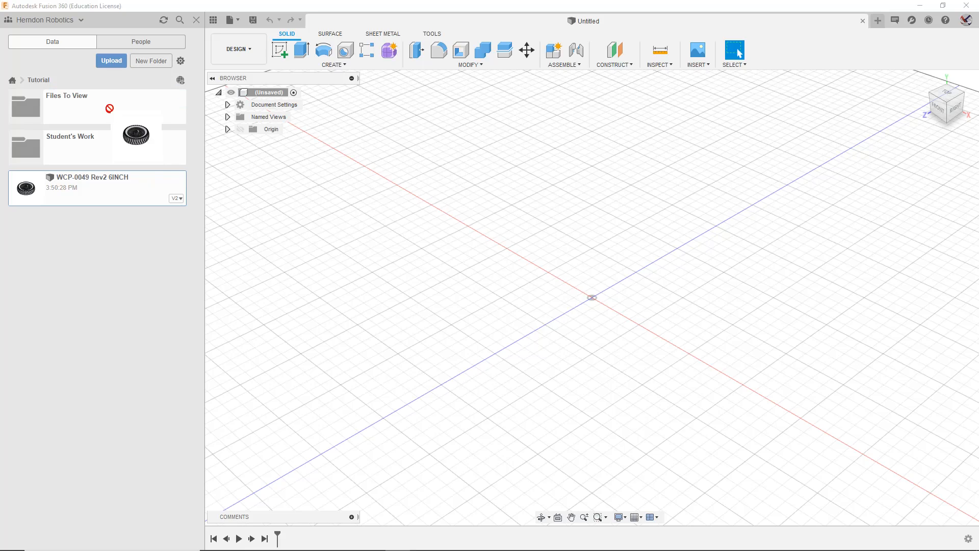
right_click(99, 188)
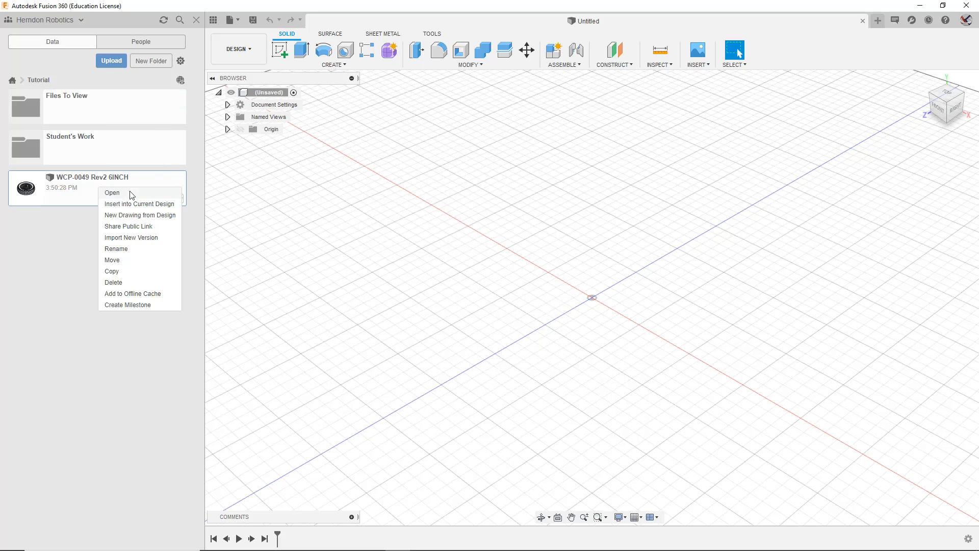
click(139, 261)
click(493, 240)
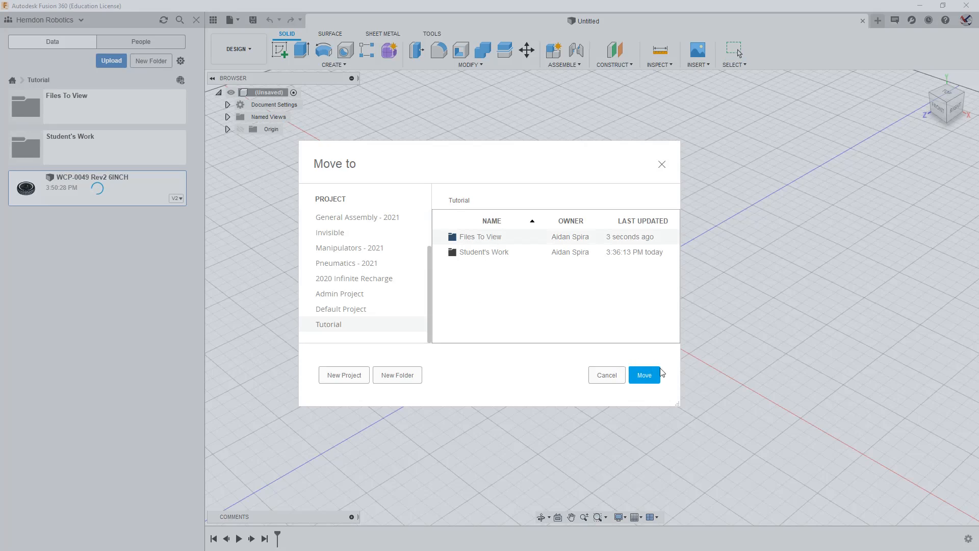
double_click(555, 236)
click(644, 375)
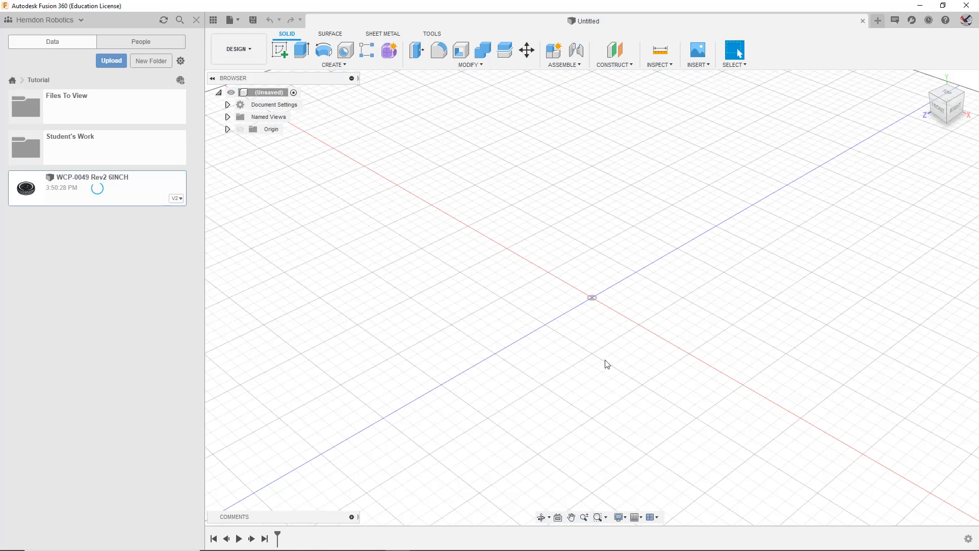
Step: Open the Tutorial design stored in the second student's folder within Student's Work
click(128, 168)
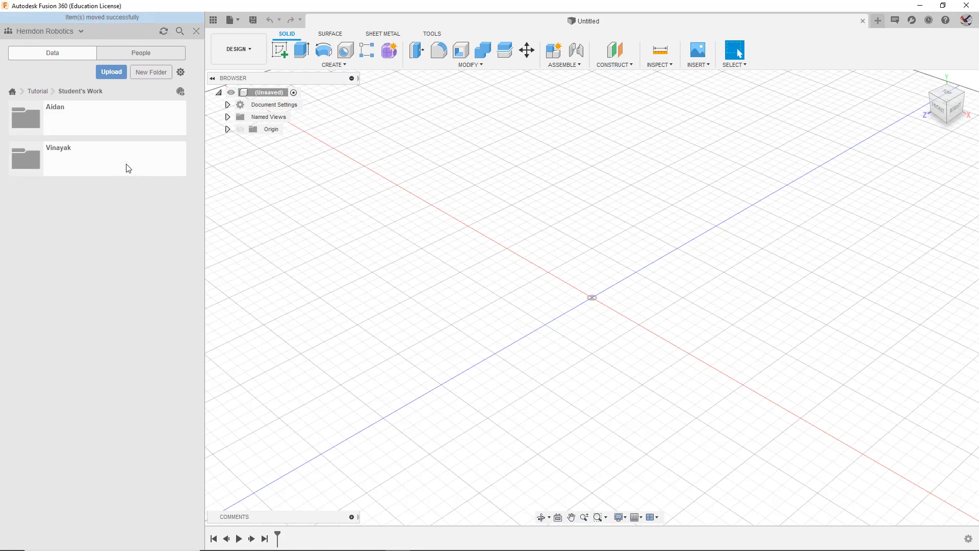
click(99, 164)
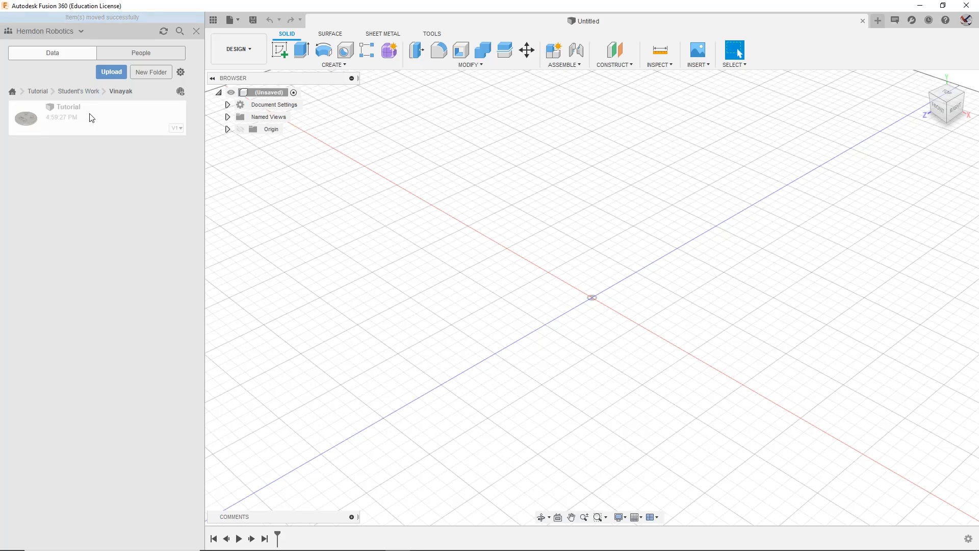
double_click(90, 107)
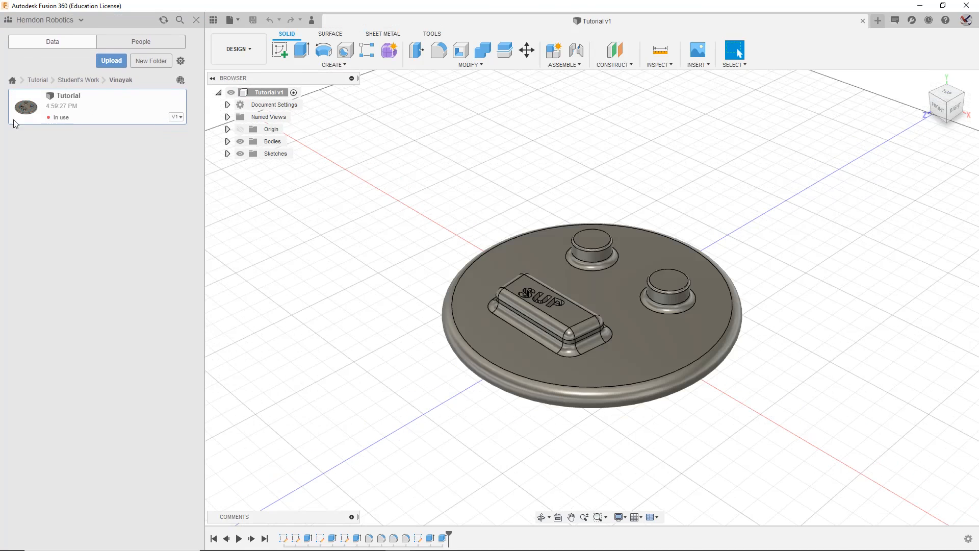
Step: Examine the disc's raised features and SUP lettering up close, from the side and from the top
drag(942, 102, 869, 203)
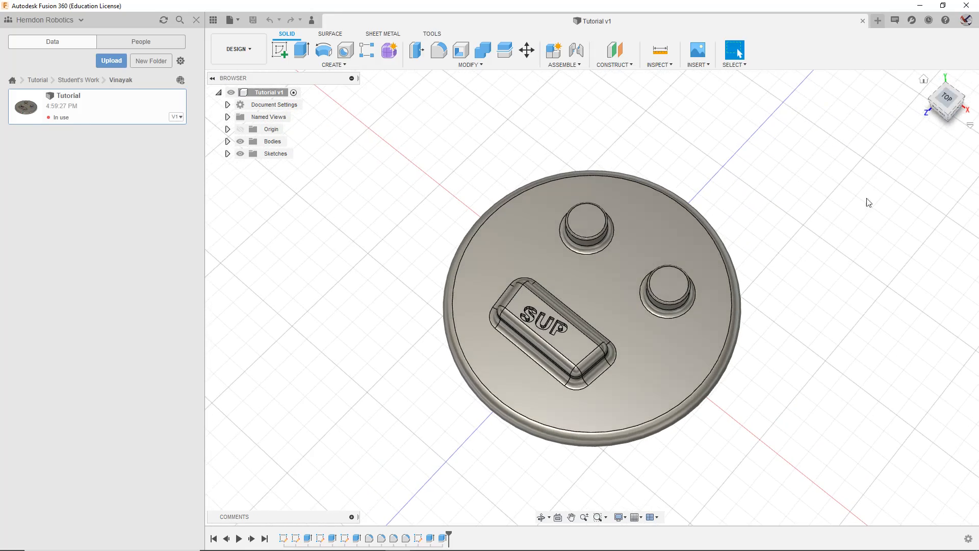
scroll(525, 324, up, 8)
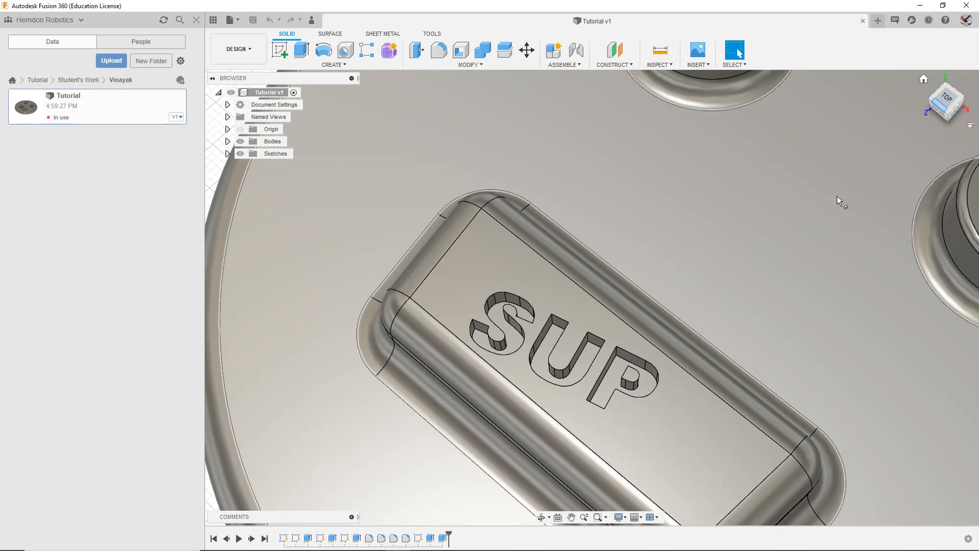
scroll(837, 196, down, 8)
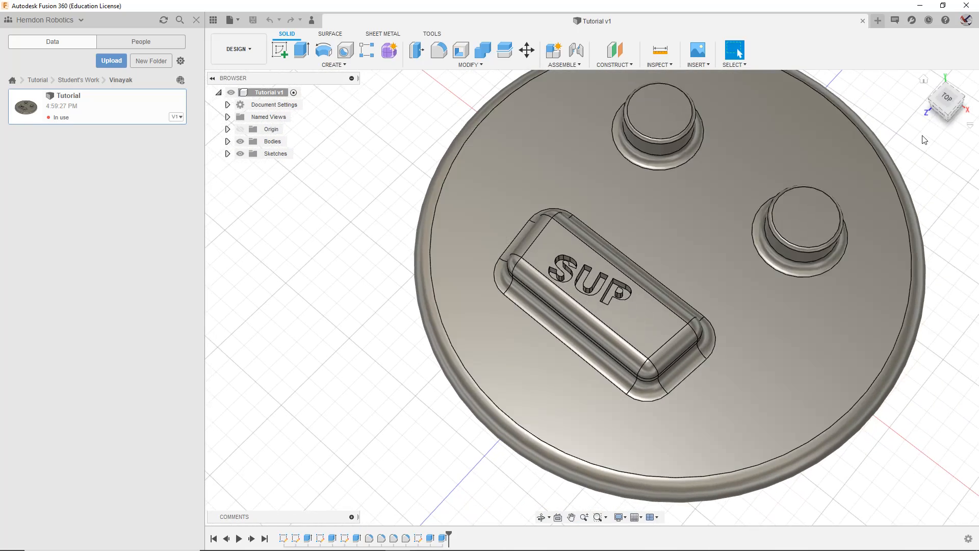
drag(942, 103, 915, 76)
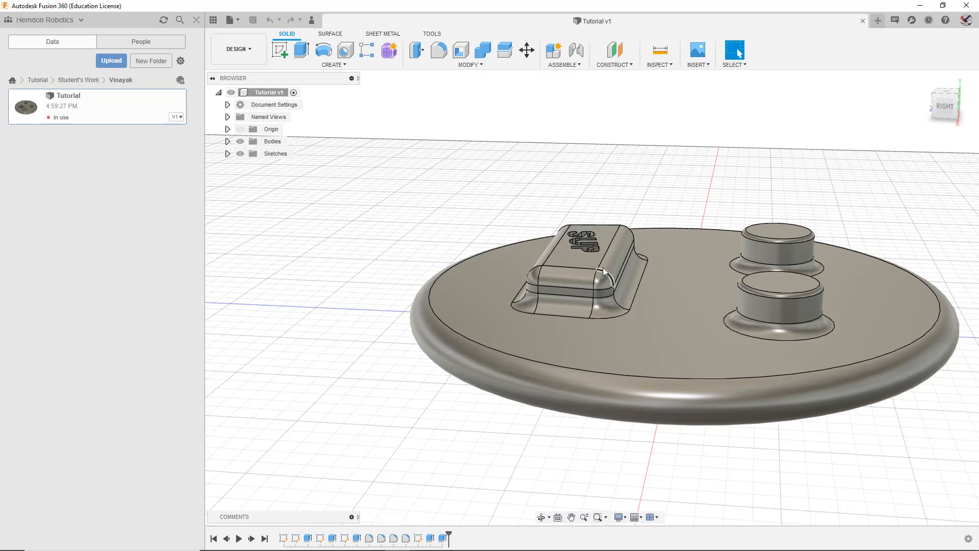
shift+middle_drag(603, 267, 607, 168)
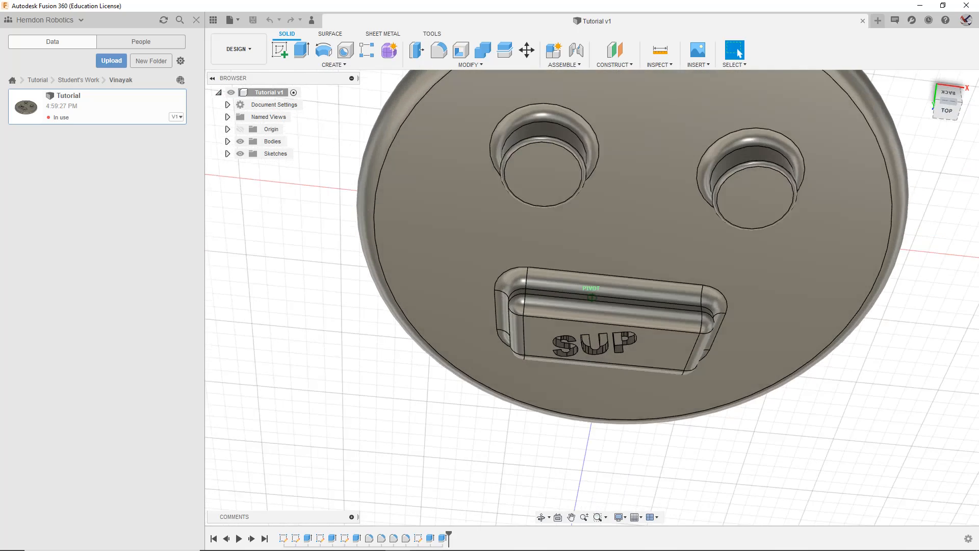
click(946, 109)
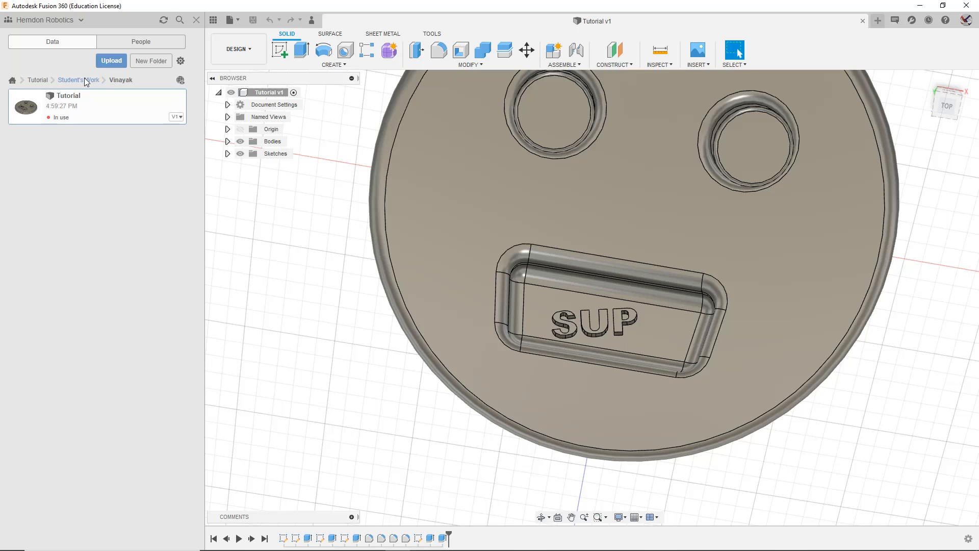
Step: Go up to the Student's Work folder and back into the second student's folder, viewing the disc from the top front
click(86, 81)
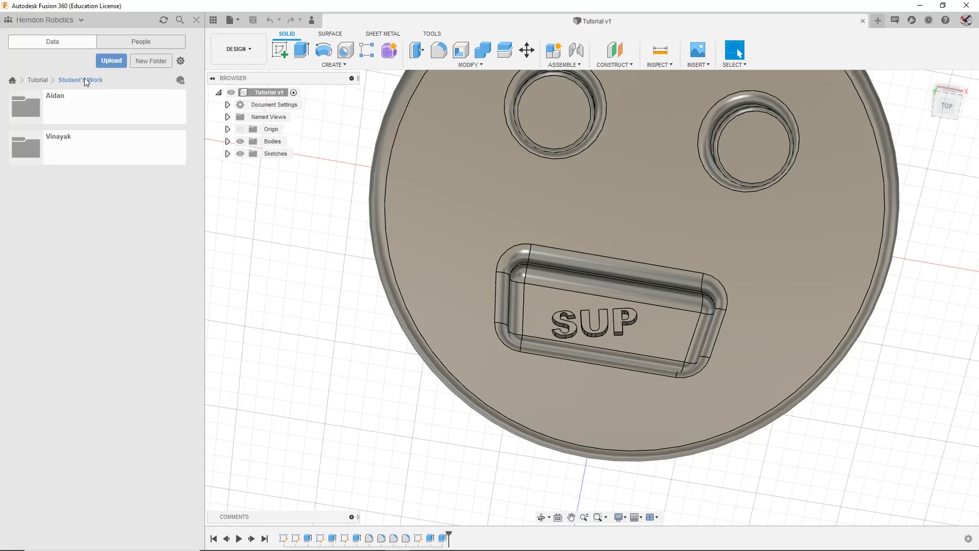
click(131, 149)
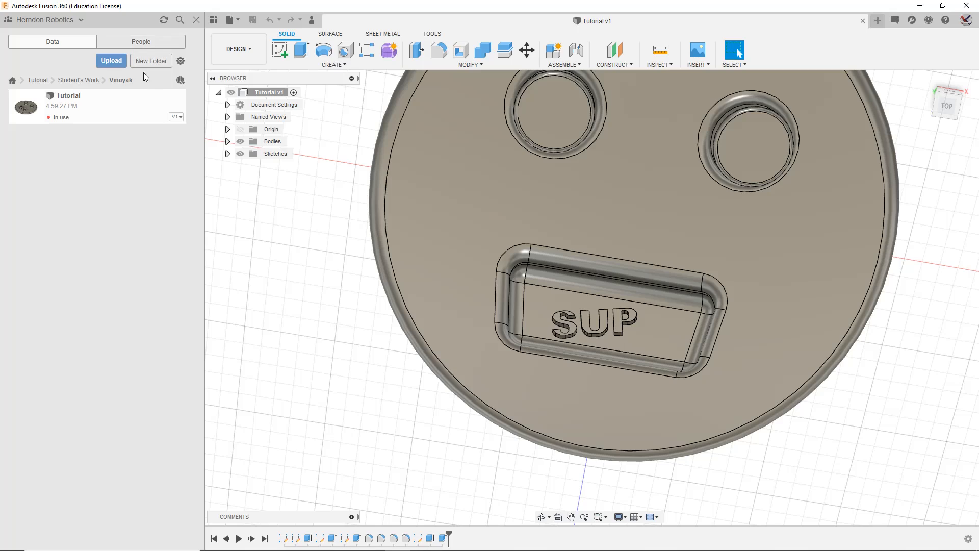
click(79, 79)
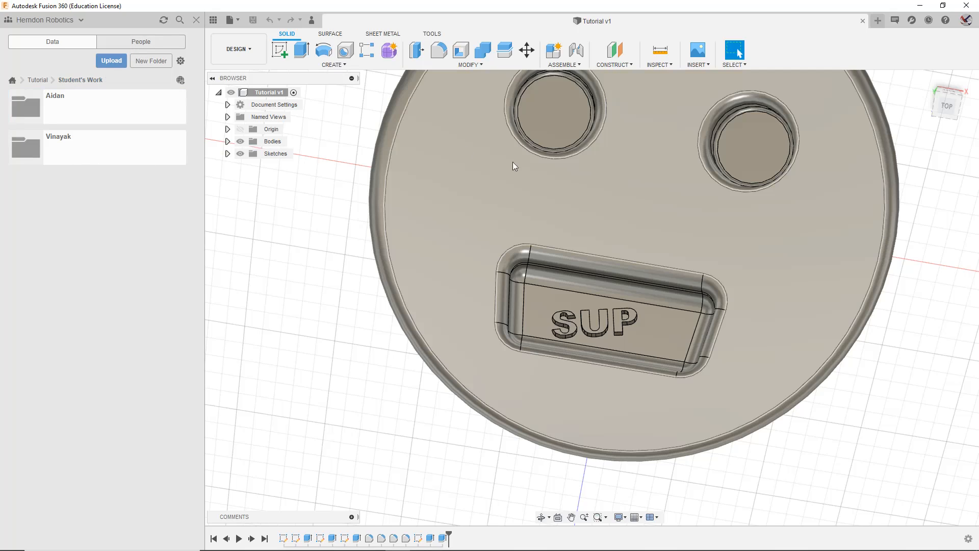
click(102, 162)
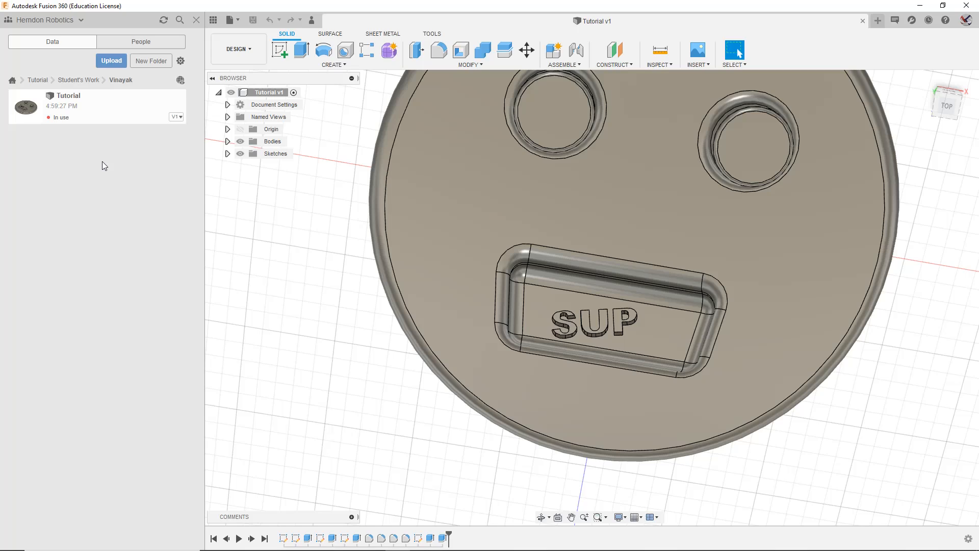
mouse_move(954, 107)
mouse_down()
mouse_move(942, 78)
mouse_move(948, 104)
mouse_up()
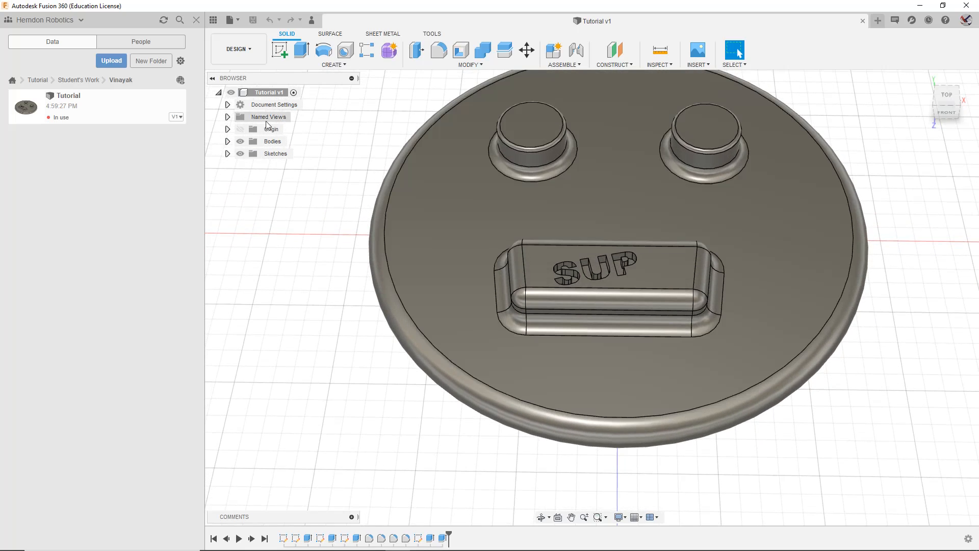
Step: Rename the student's Tutorial design as Tutorial2
right_click(36, 114)
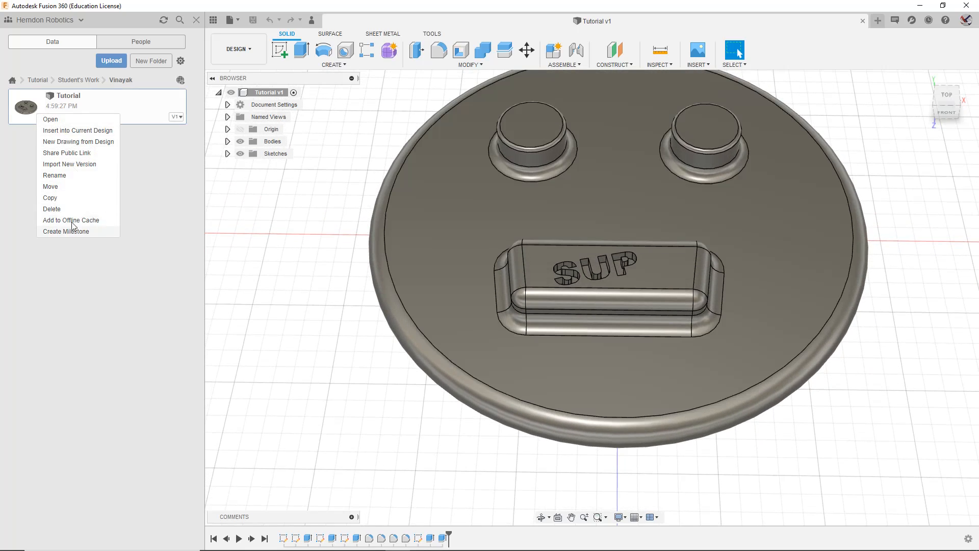
click(72, 175)
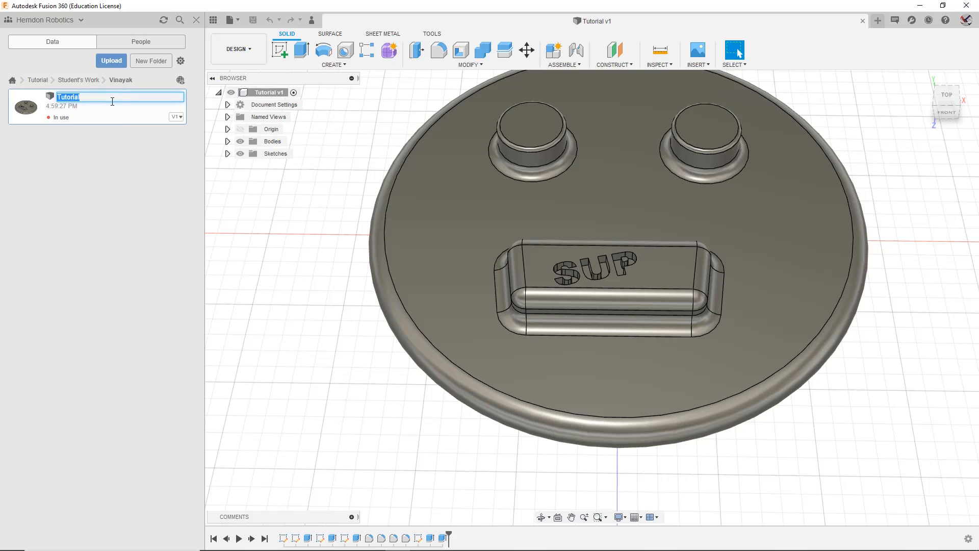
text(2)
key(Return)
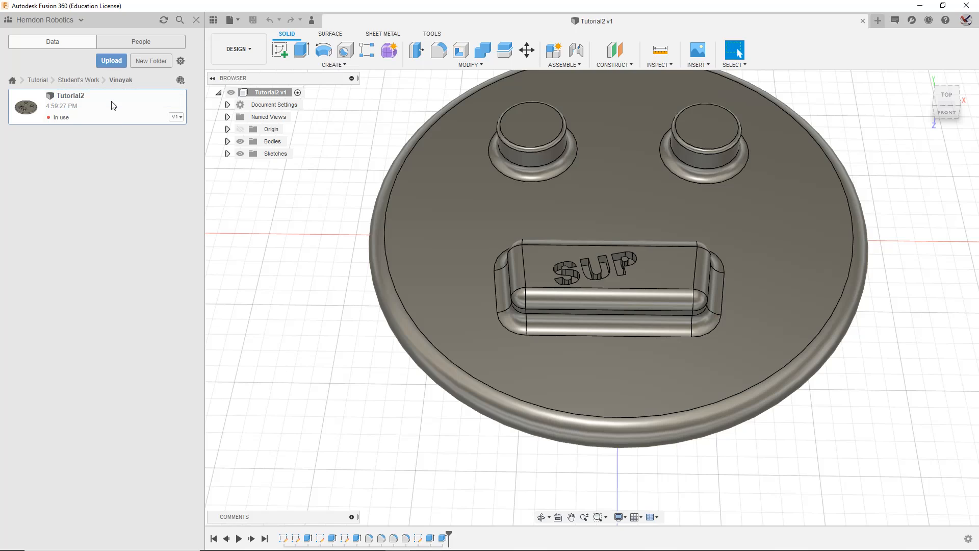
Step: Return to the team's list of all projects, look into the Controls - 2021 project, and go back to the list
click(76, 81)
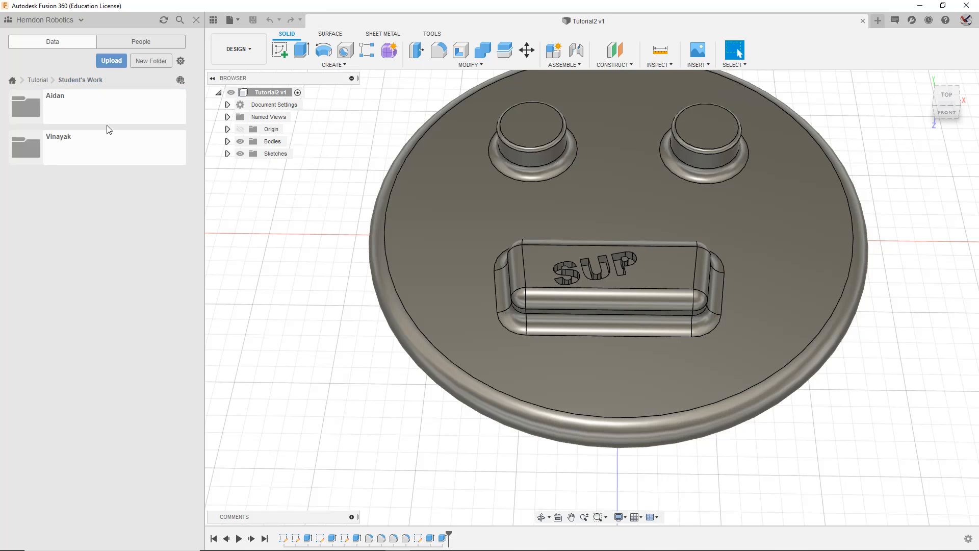
click(13, 80)
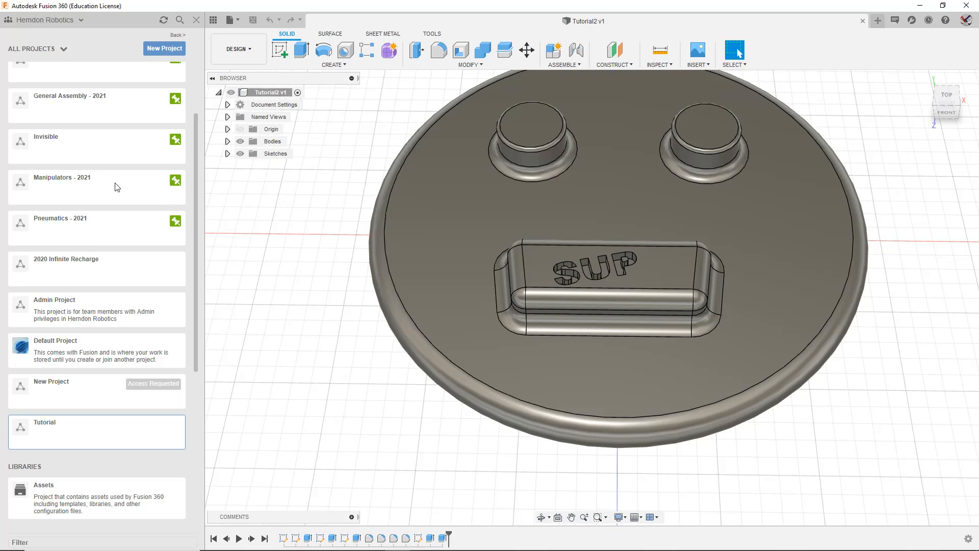
scroll(117, 188, up, 5)
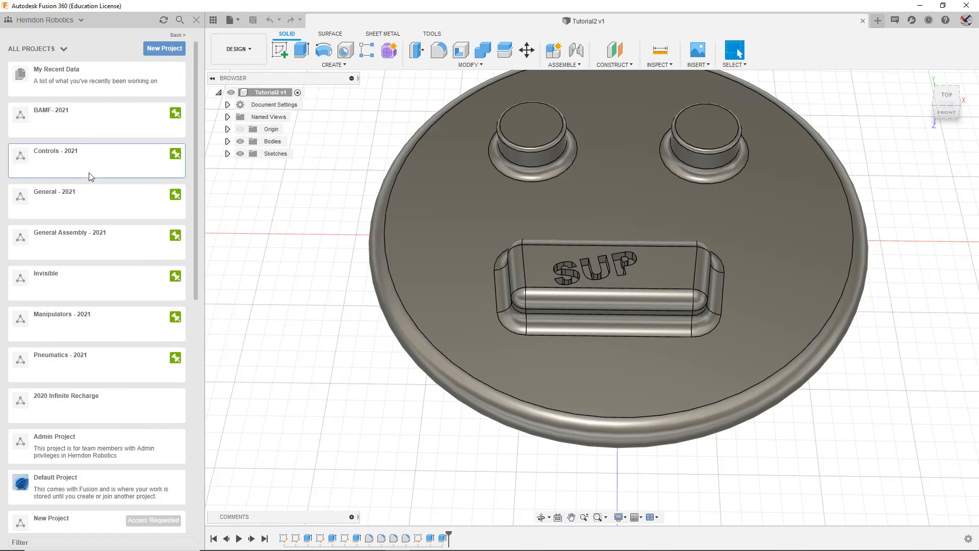
click(88, 172)
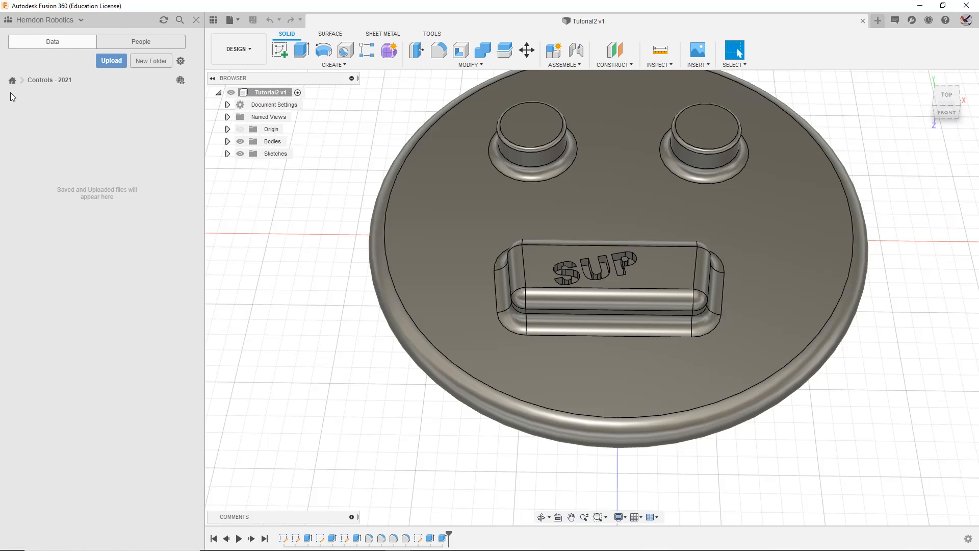
click(11, 81)
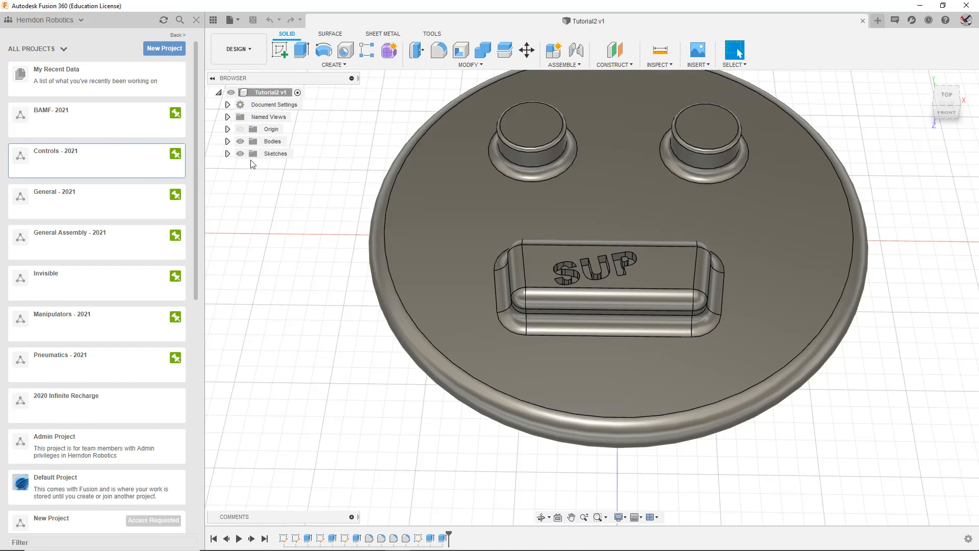
Step: Look into the BAMF- 2021 and Controls - 2021 projects, return to the project list, and view the disc from the top
click(114, 131)
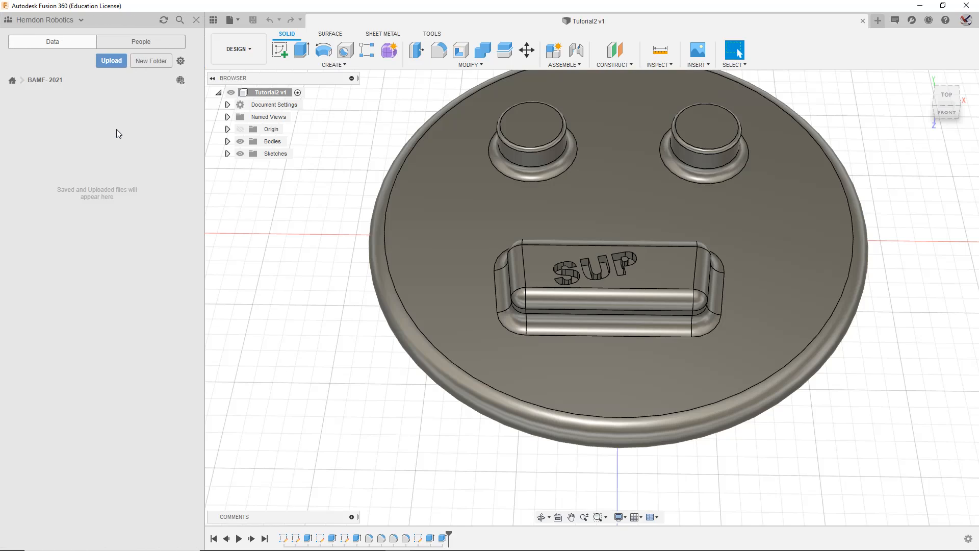
click(12, 80)
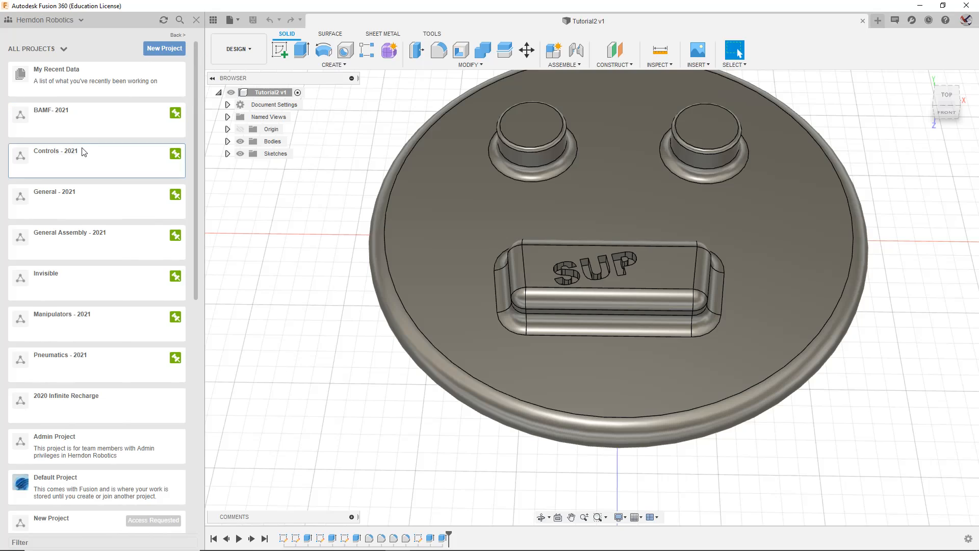
click(83, 152)
click(12, 81)
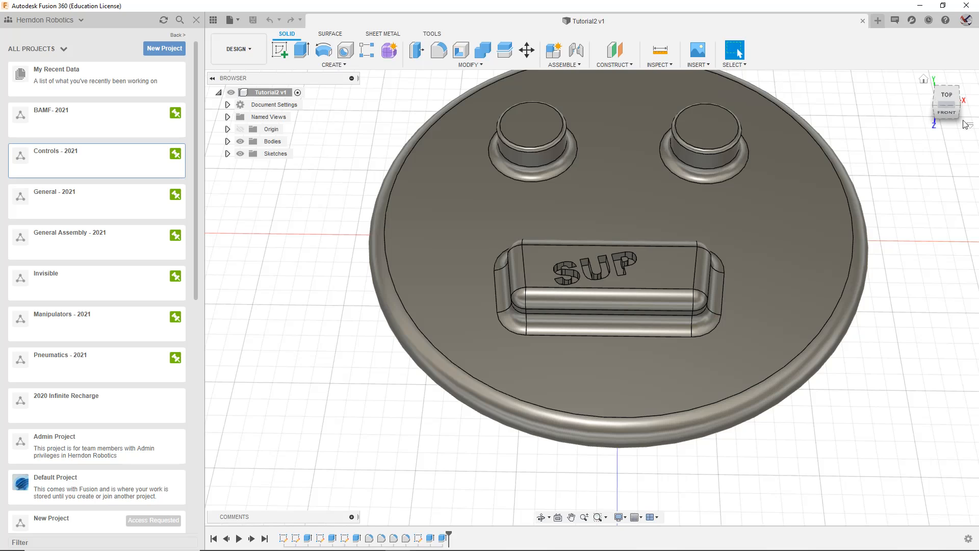
click(944, 107)
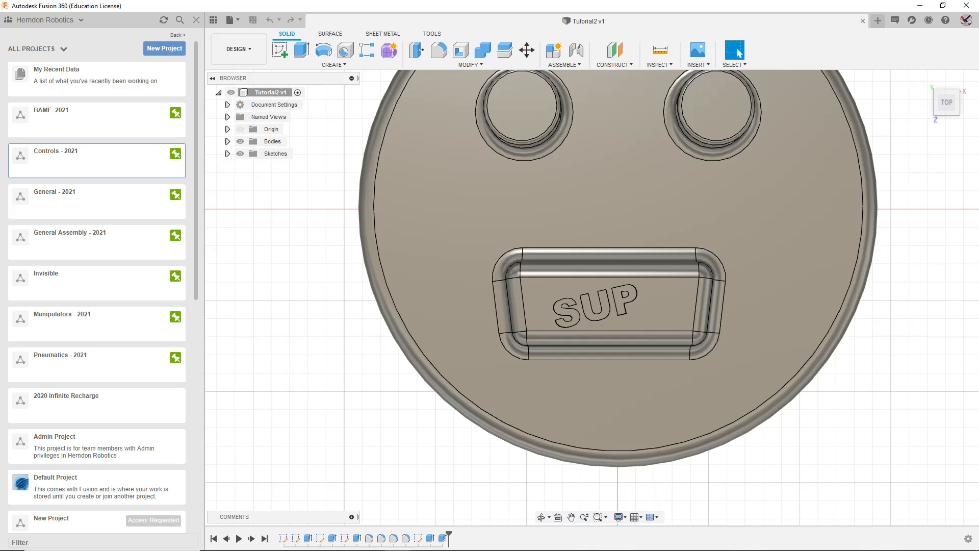
Step: Check the access request status of New Project, look into the Admin Project, and return to the project list
mouse_move(572, 549)
scroll(142, 323, down, 4)
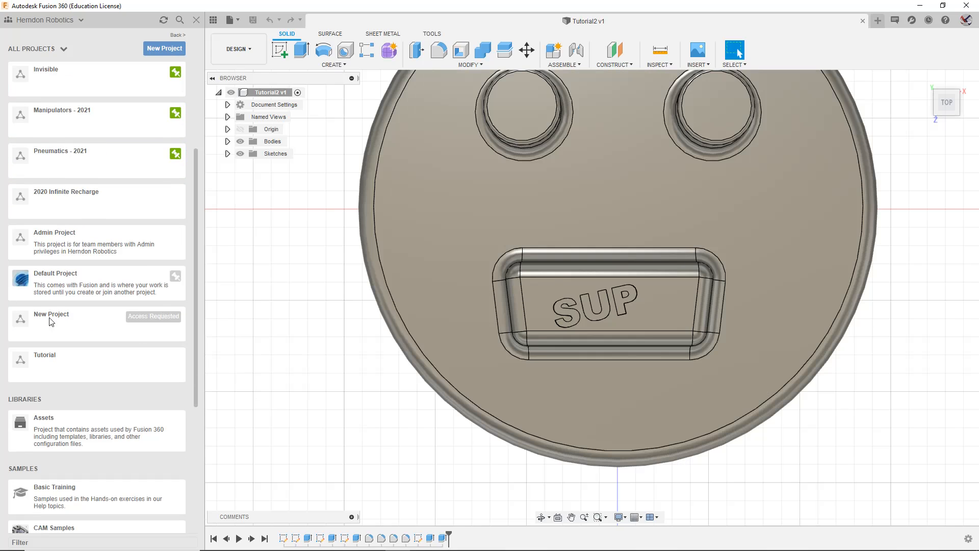
click(67, 322)
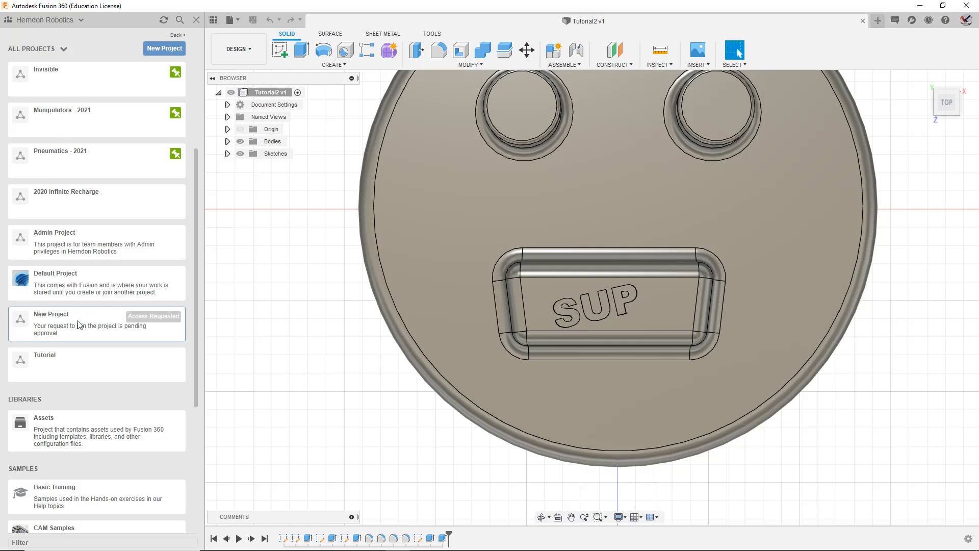
click(137, 251)
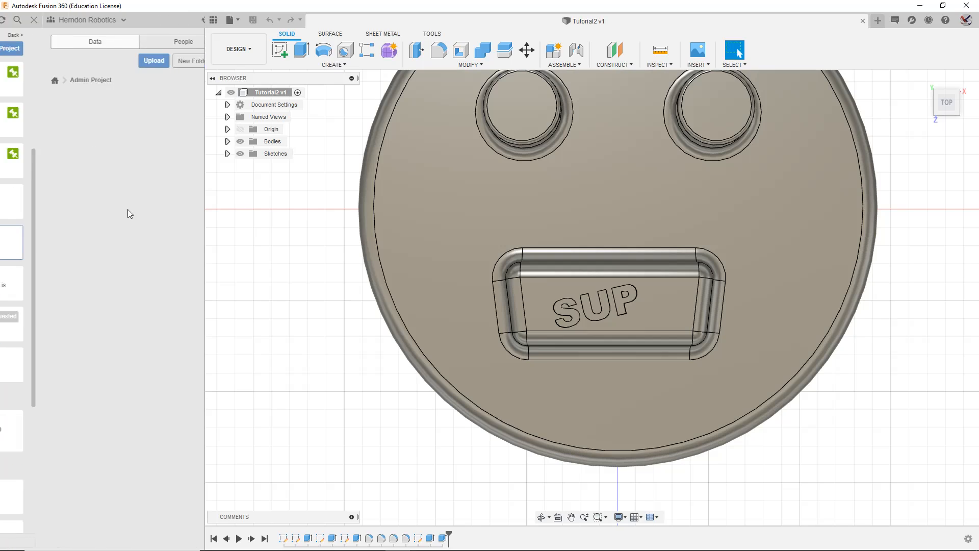
click(12, 80)
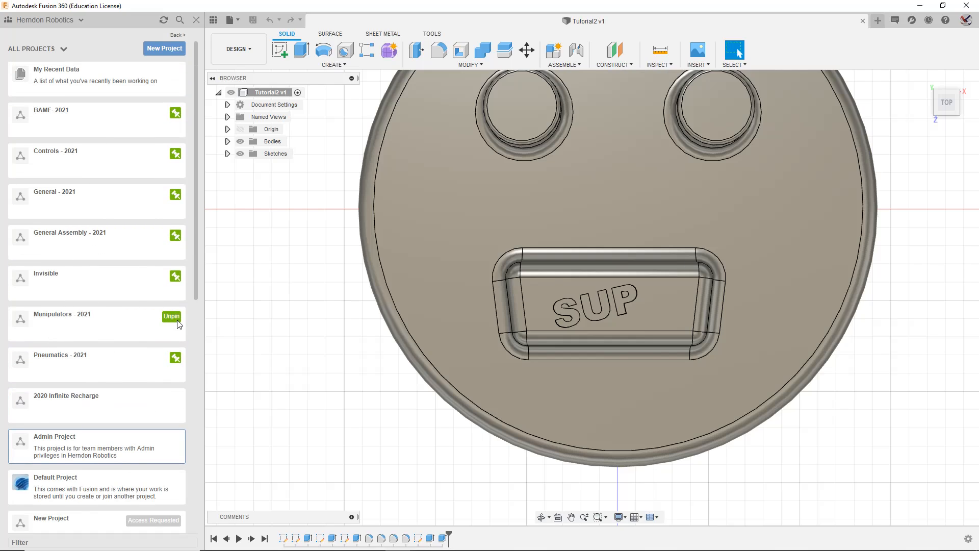
Step: Look into the Manipulators - 2021 and BAMF- 2021 projects, returning to the list of all projects after each
click(135, 334)
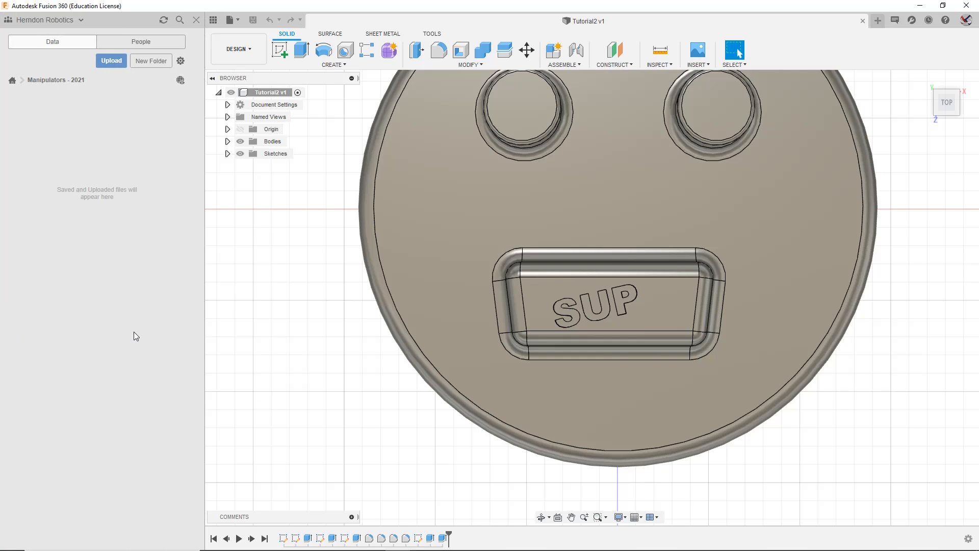
click(11, 80)
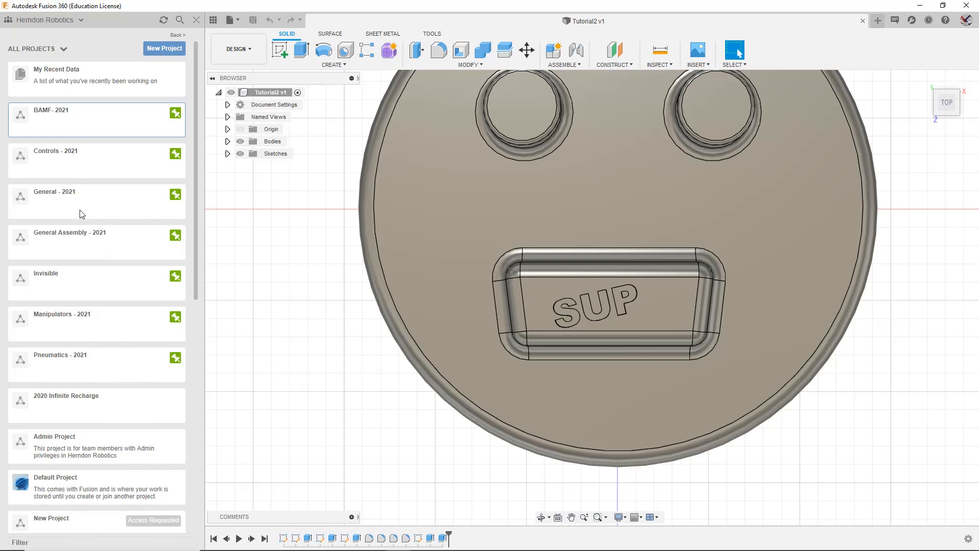
click(81, 136)
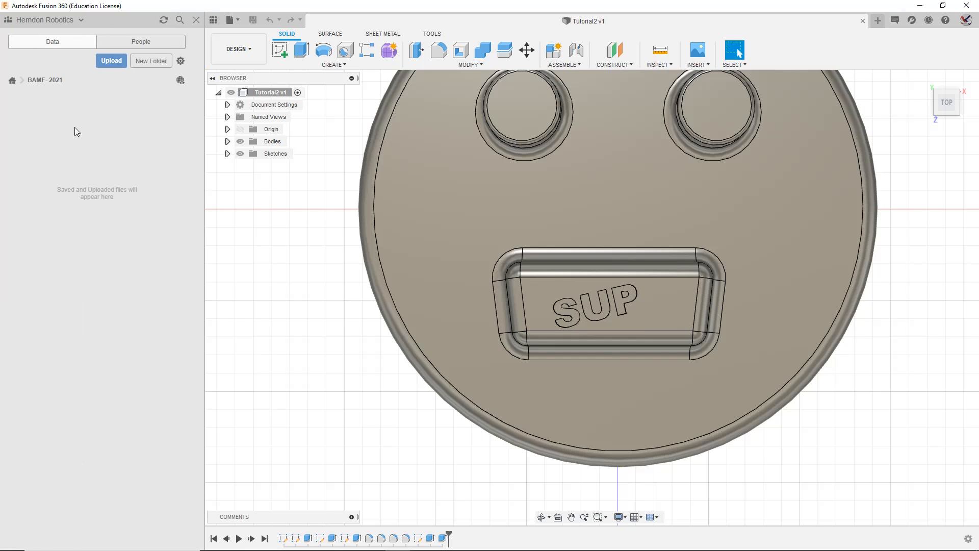
click(12, 80)
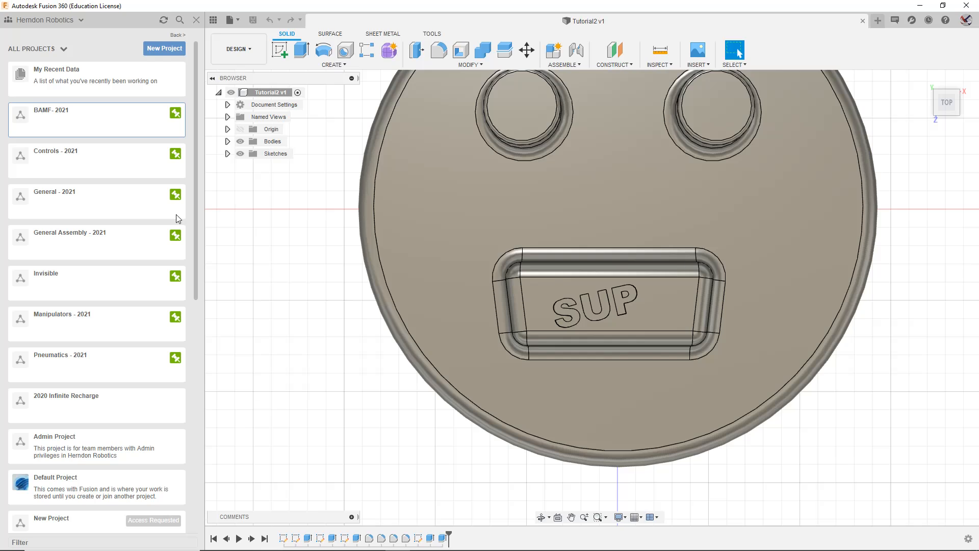
Step: Look into the Air Quality Sensor folder of the Electronics Samples and return to the project list
scroll(163, 256, down, 9)
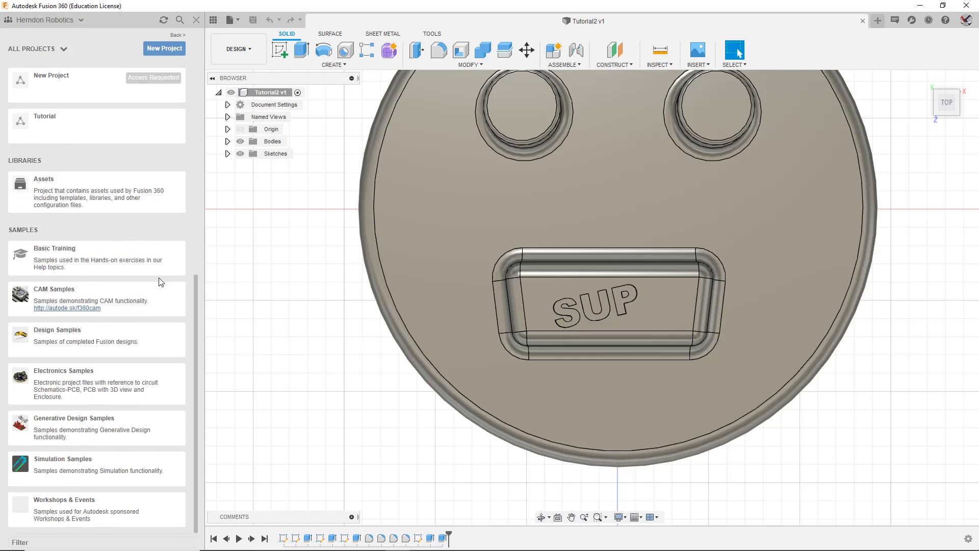
click(127, 372)
click(74, 109)
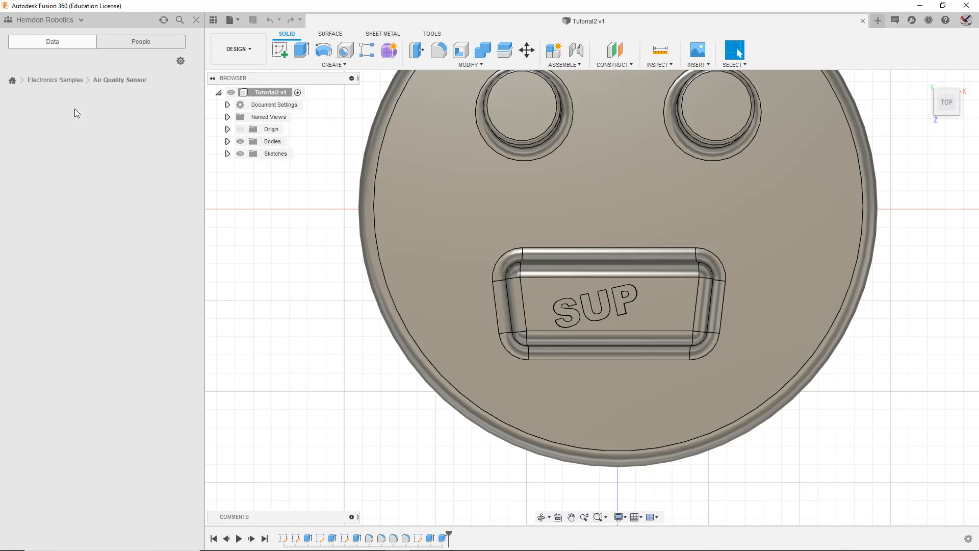
click(12, 80)
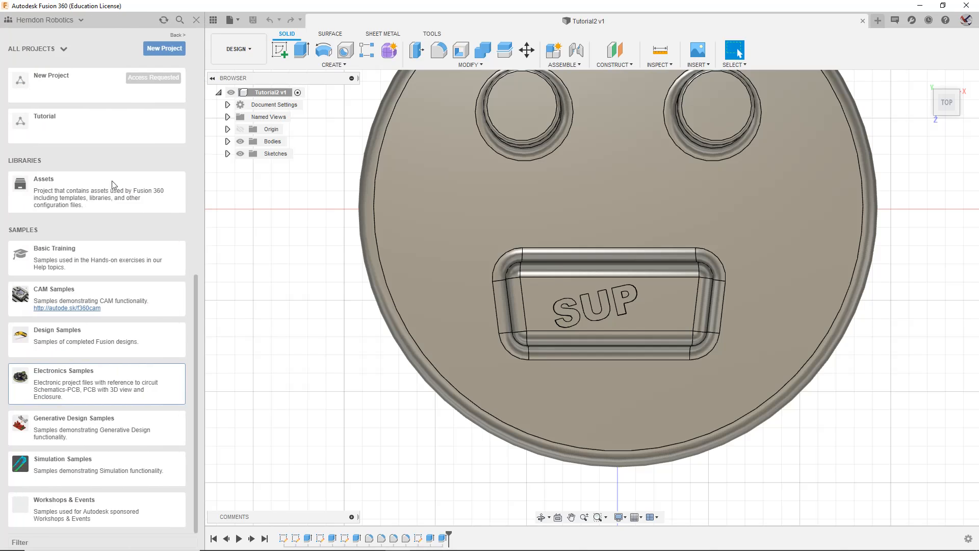
scroll(113, 184, up, 3)
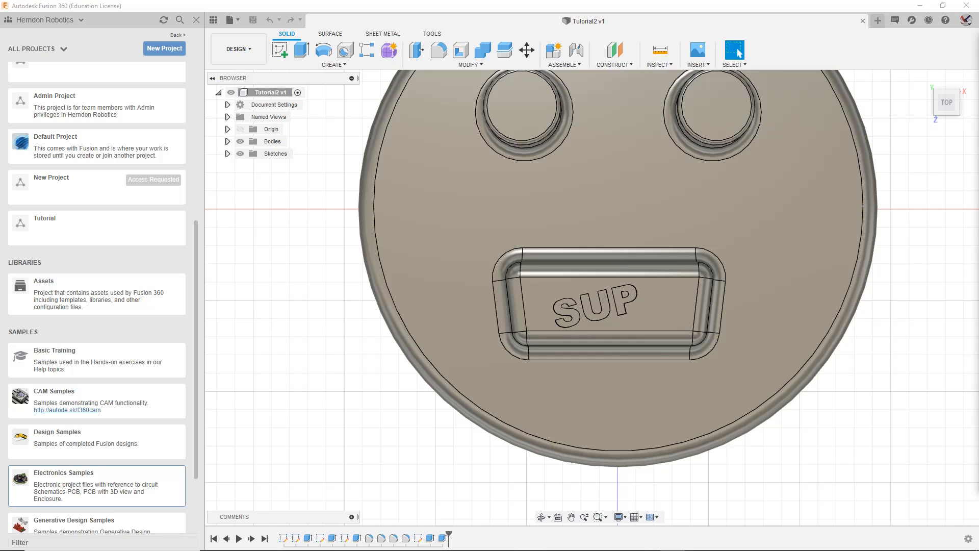
Step: Examine the whole disc from the top, with its two round bosses and the SUP recess filling the view
scroll(715, 207, down, 10)
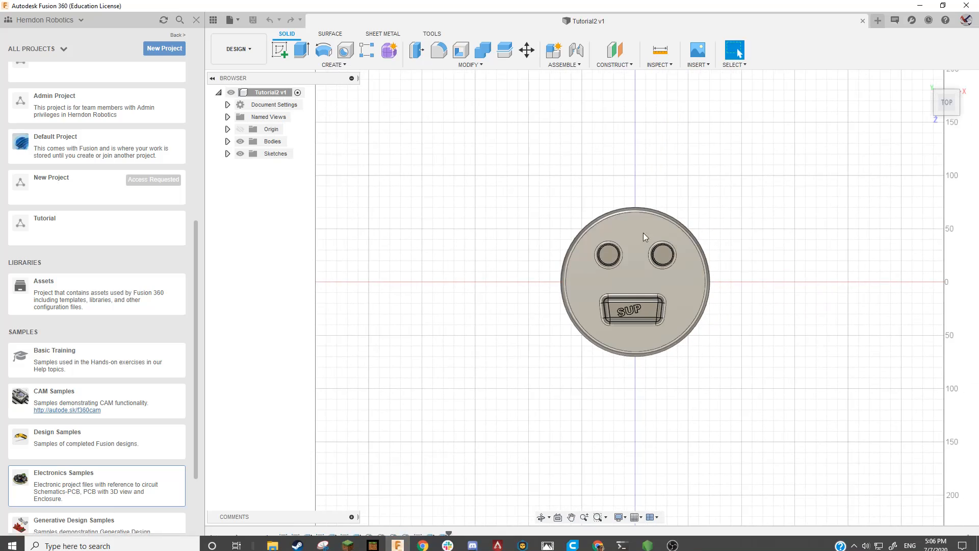
scroll(626, 293, up, 5)
middle_drag(732, 299, 733, 332)
scroll(695, 295, up, 1)
scroll(695, 295, up, 4)
scroll(737, 317, up, 1)
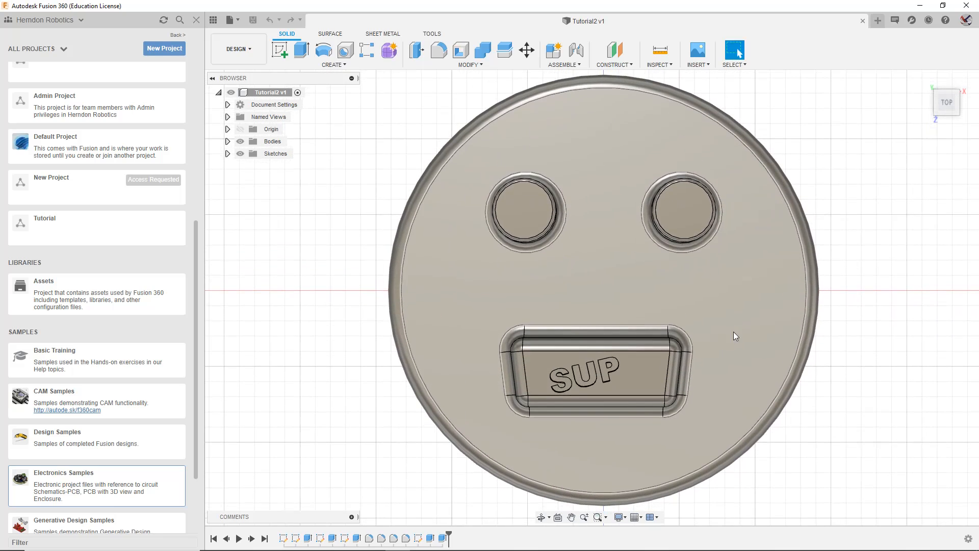